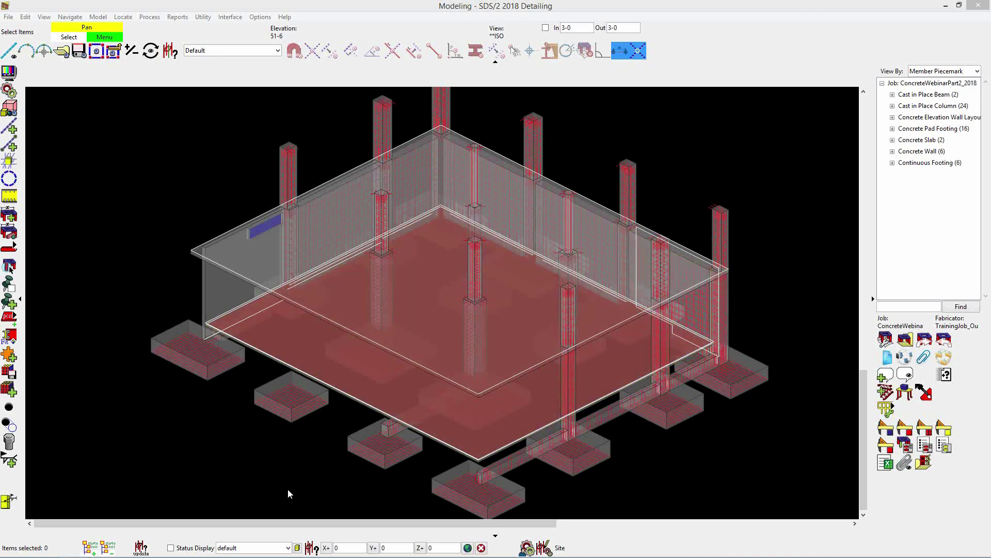
# Step: Hide the lower and upper concrete slabs in the isometric view
pyautogui.click(294, 341)
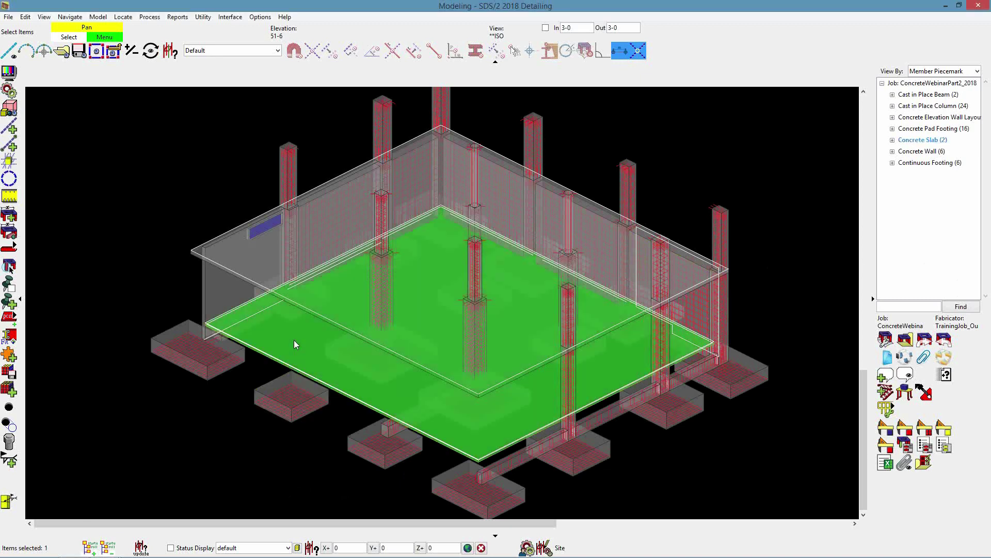
pyautogui.keyDown('shift'); pyautogui.click(329, 295); pyautogui.keyUp('shift')
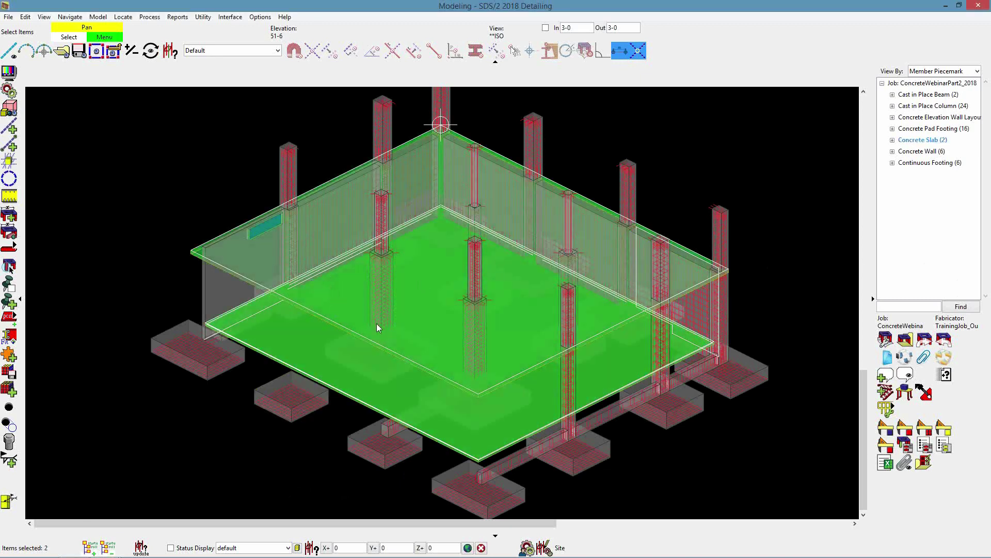
pyautogui.rightClick(222, 398)
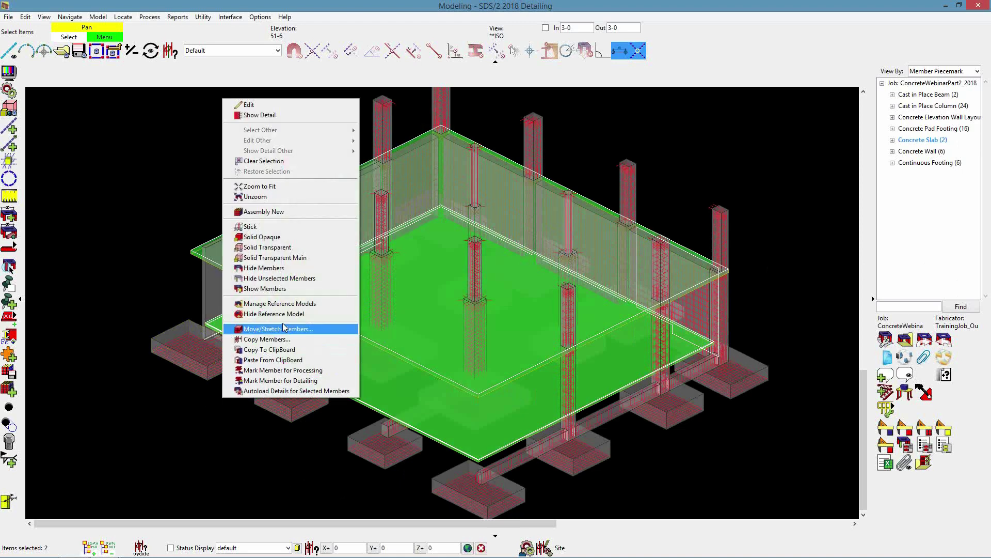
pyautogui.click(288, 268)
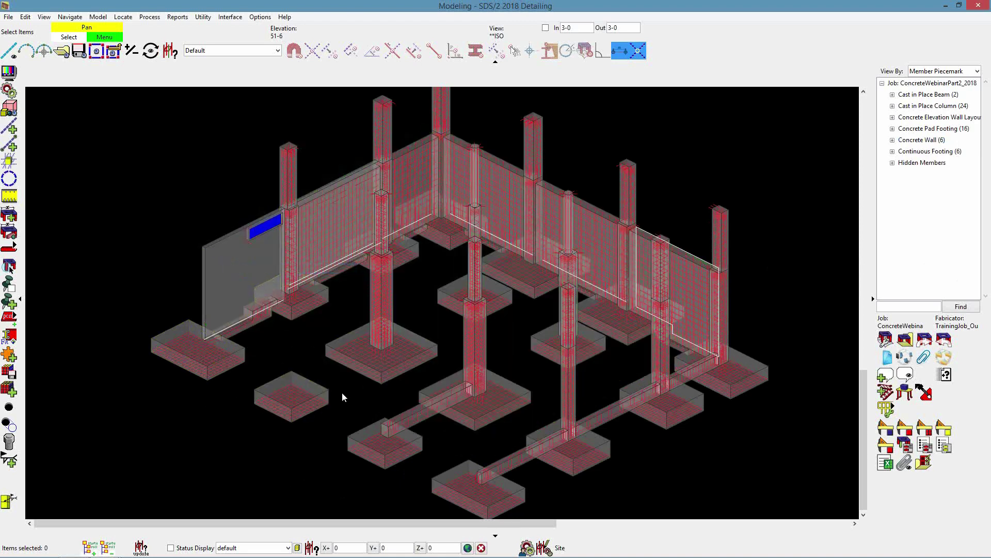
# Step: Open the T.O. FOOTING 96-6 erection view
pyautogui.scroll(1, 254, 382)
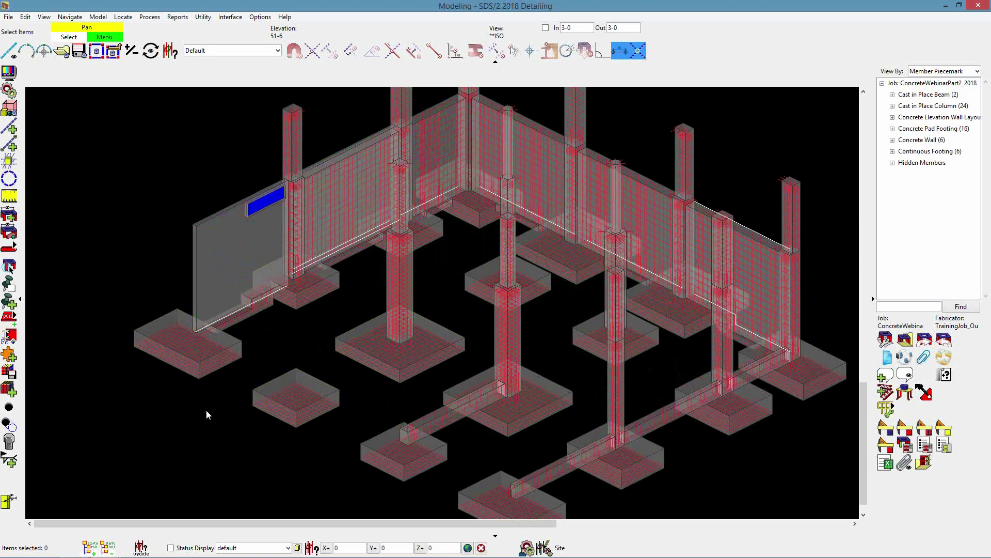
pyautogui.scroll(2, 168, 361)
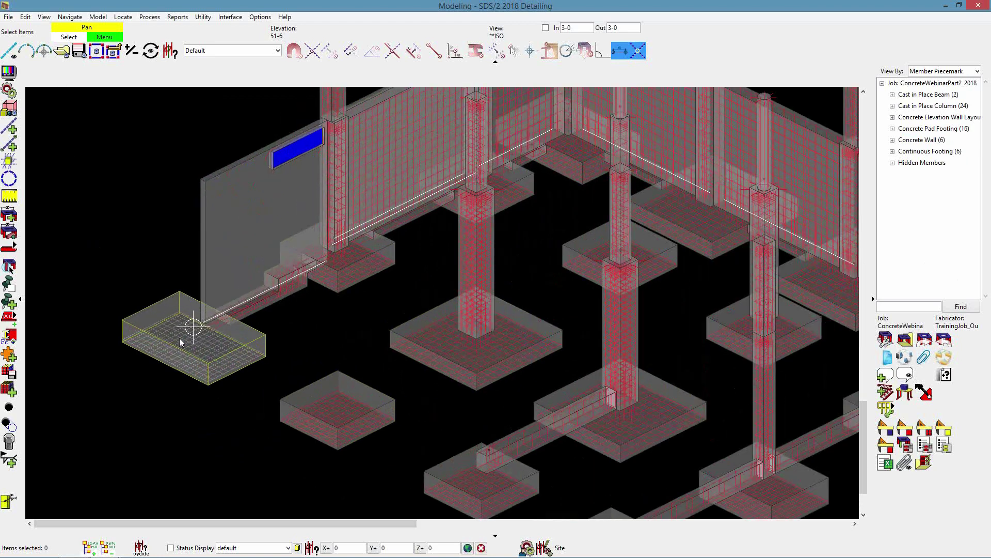
pyautogui.click(62, 50)
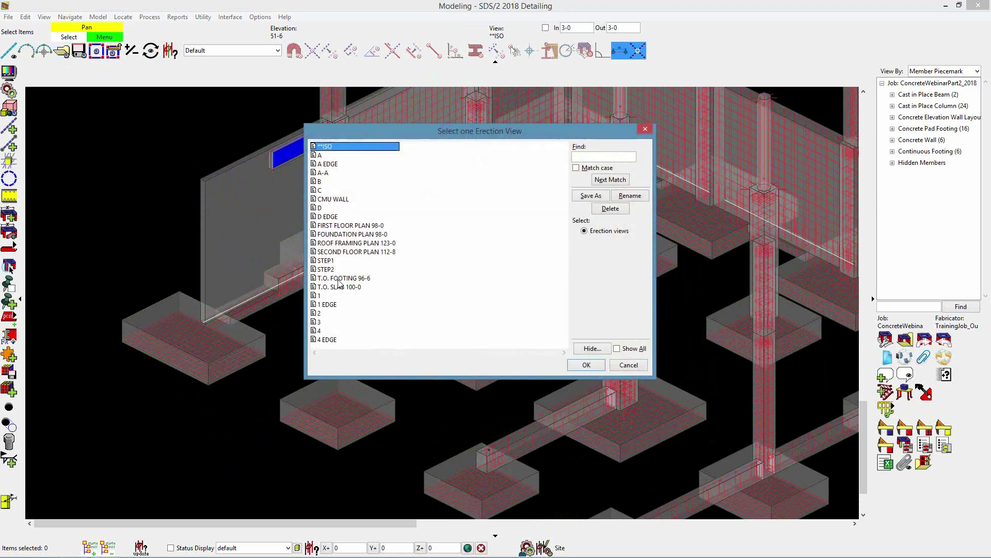
pyautogui.click(345, 279)
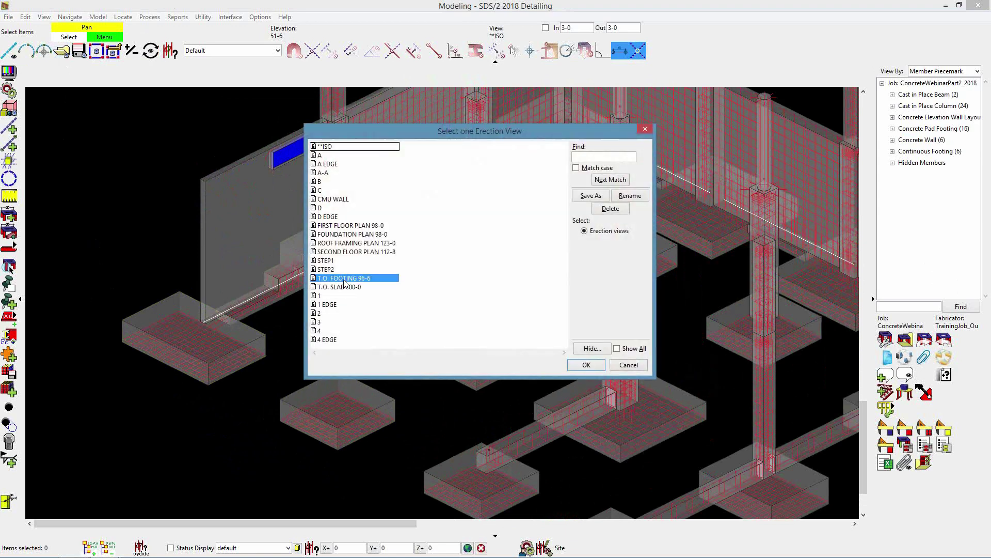
pyautogui.doubleClick(344, 279)
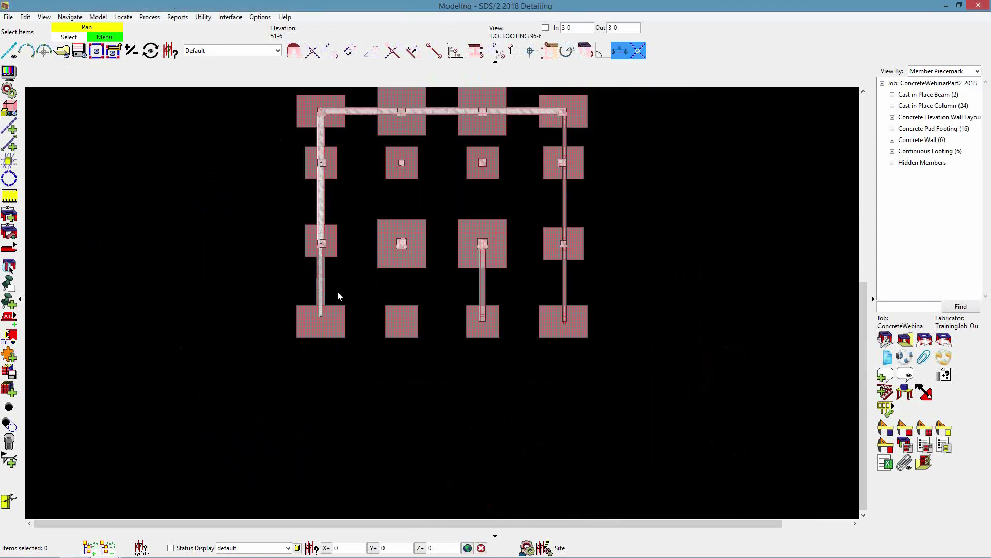
# Step: Add a Cast in Place Column on the corner pad footing at the intersection of grid lines 1 and A-A
pyautogui.scroll(5, 320, 313)
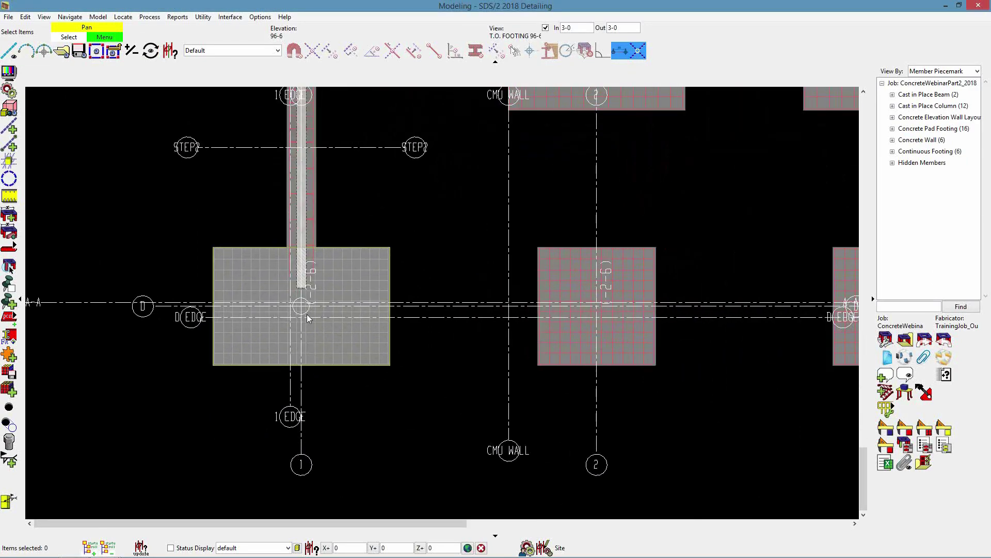
pyautogui.scroll(2, 310, 310)
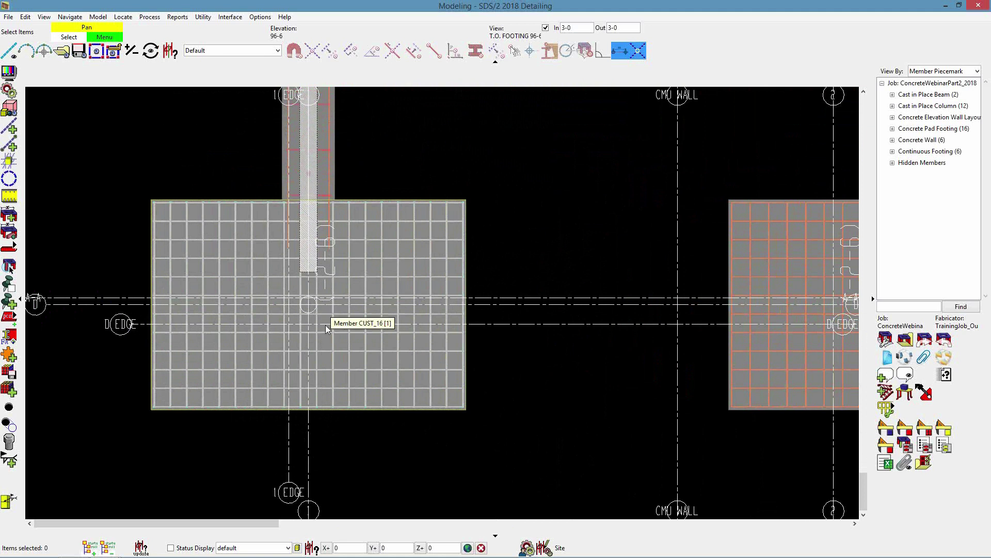
pyautogui.click(98, 17)
pyautogui.moveTo(155, 82)
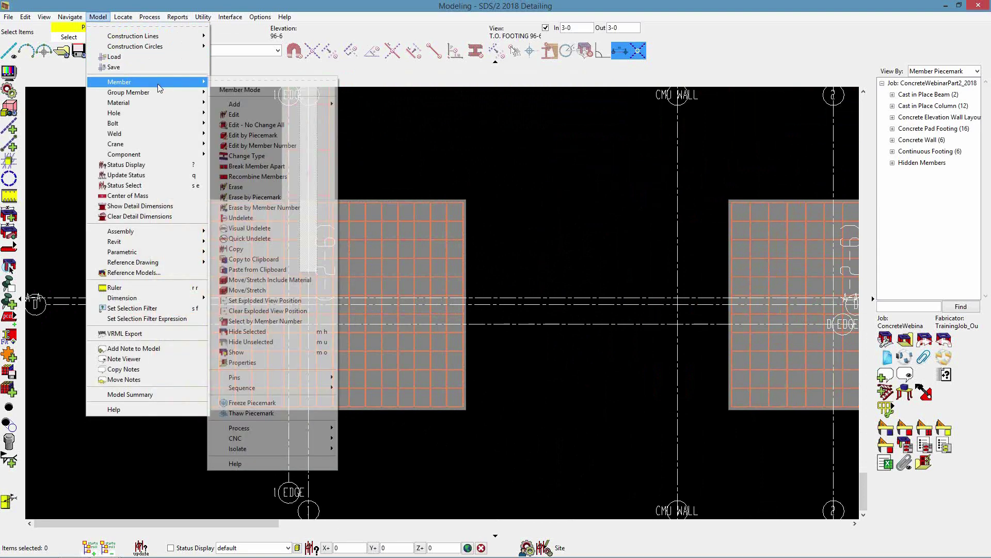
pyautogui.moveTo(305, 105)
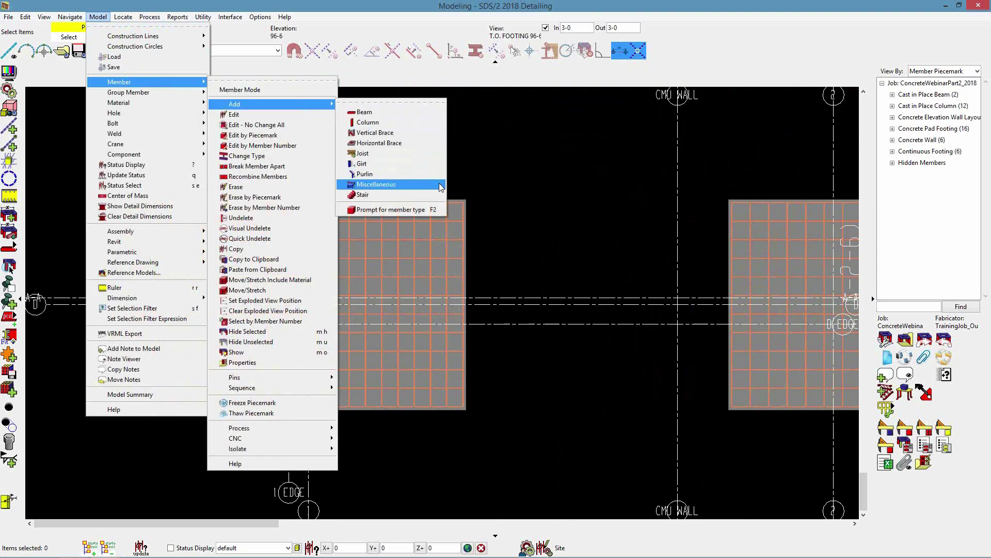
pyautogui.click(418, 209)
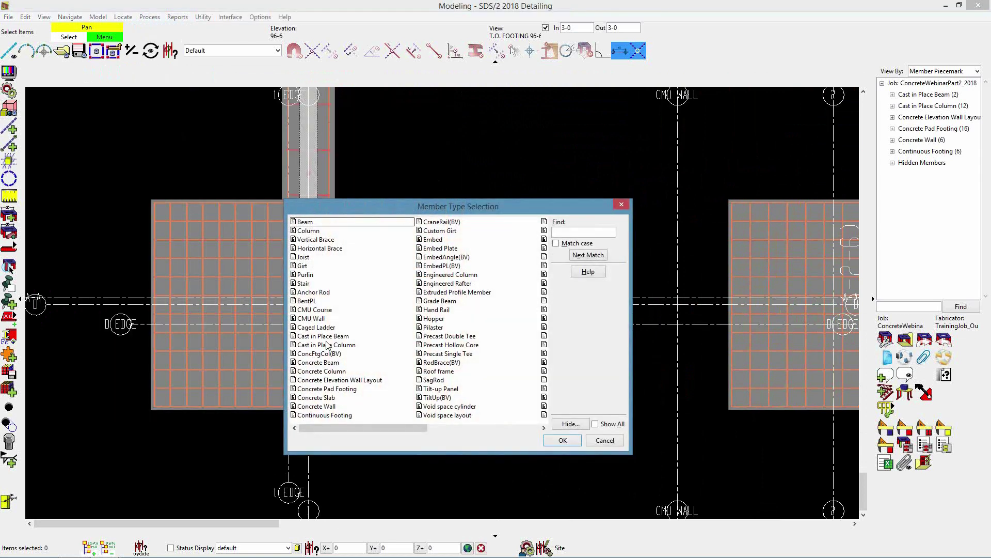
pyautogui.click(326, 344)
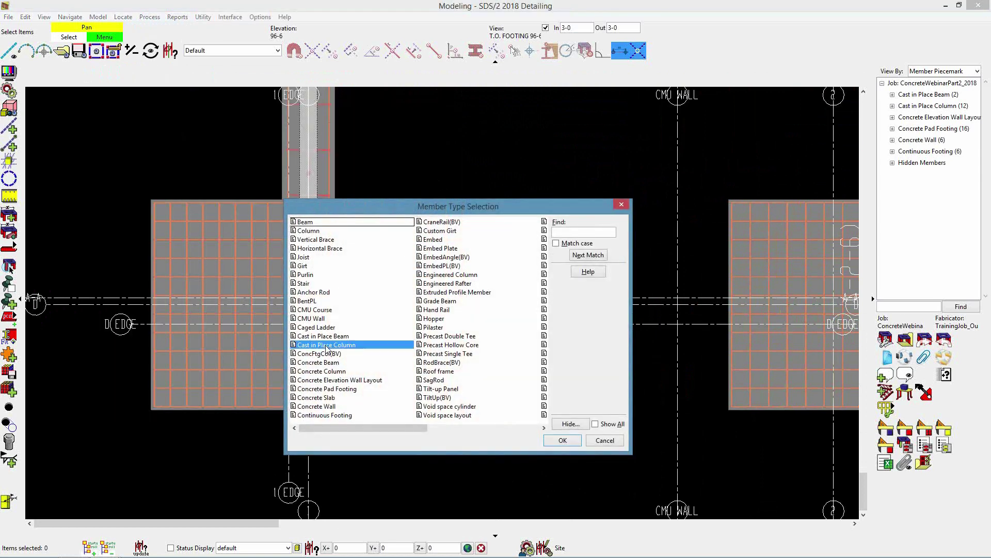
pyautogui.click(563, 440)
pyautogui.scroll(2, 309, 298)
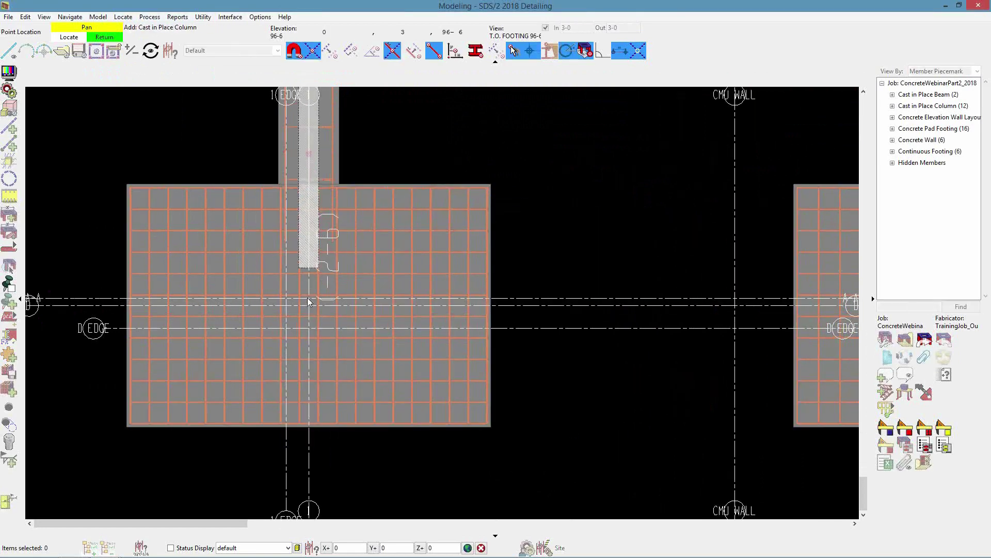
pyautogui.scroll(2, 309, 299)
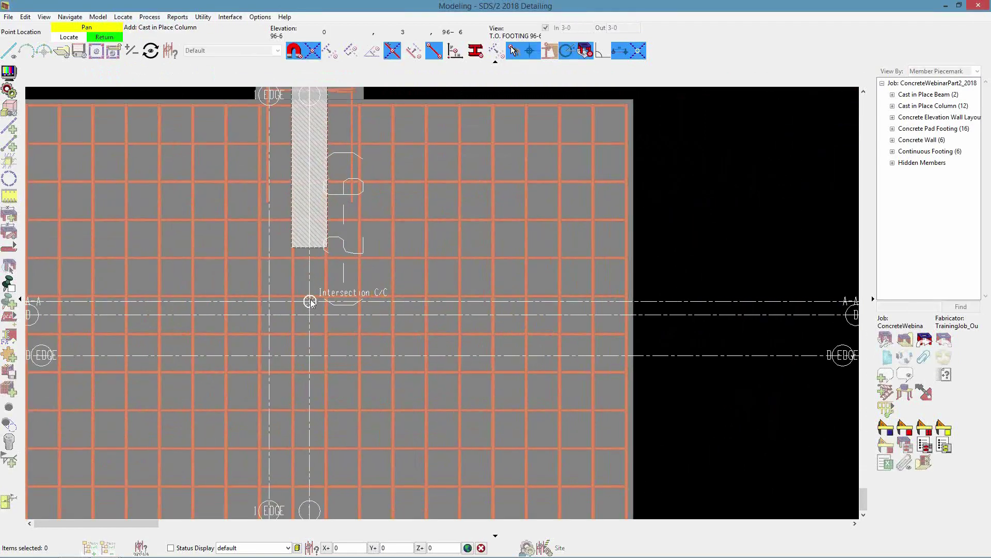
pyautogui.click(310, 302)
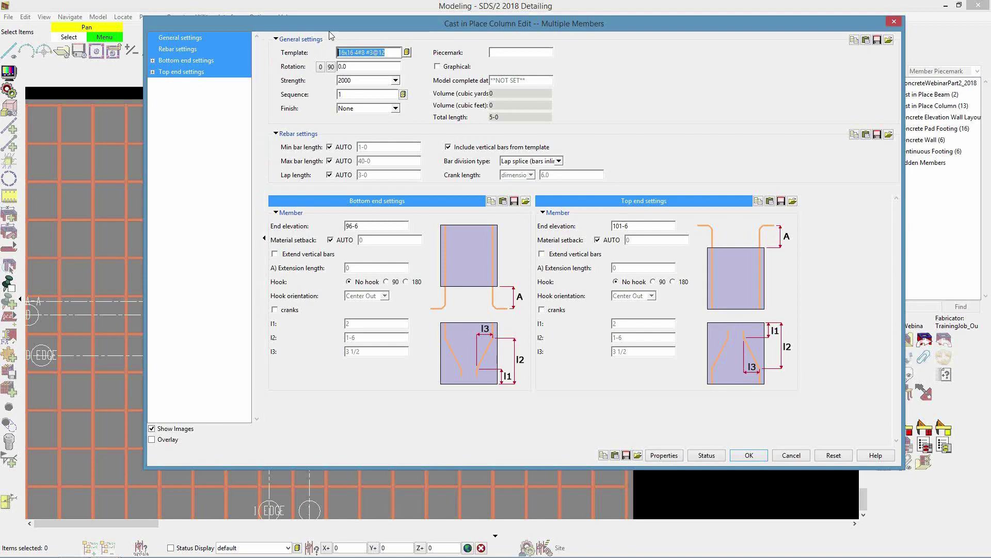
# Step: Assign the 24x24 10#9 #3@18 template to the new column and leave its finish as None
pyautogui.click(408, 52)
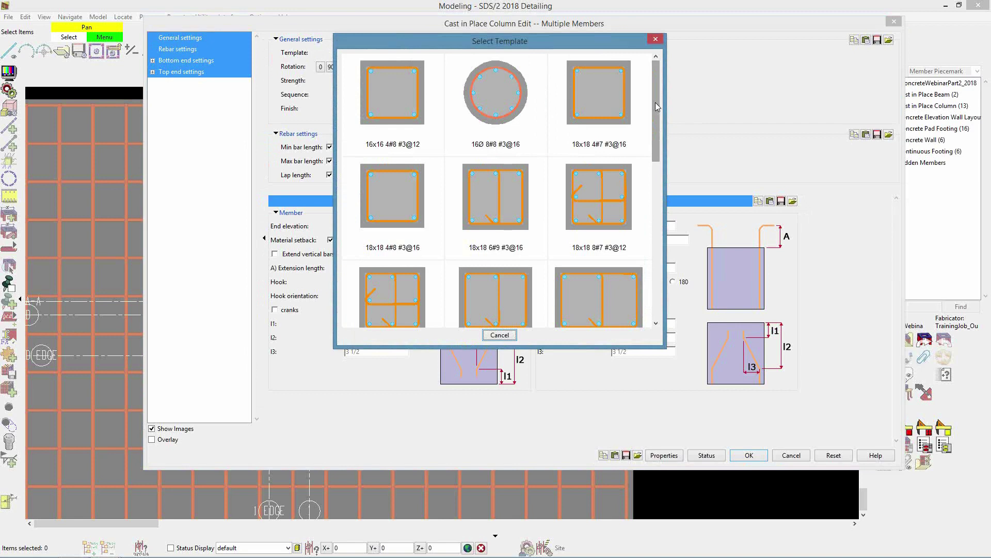
pyautogui.moveTo(658, 107); pyautogui.dragTo(656, 244)
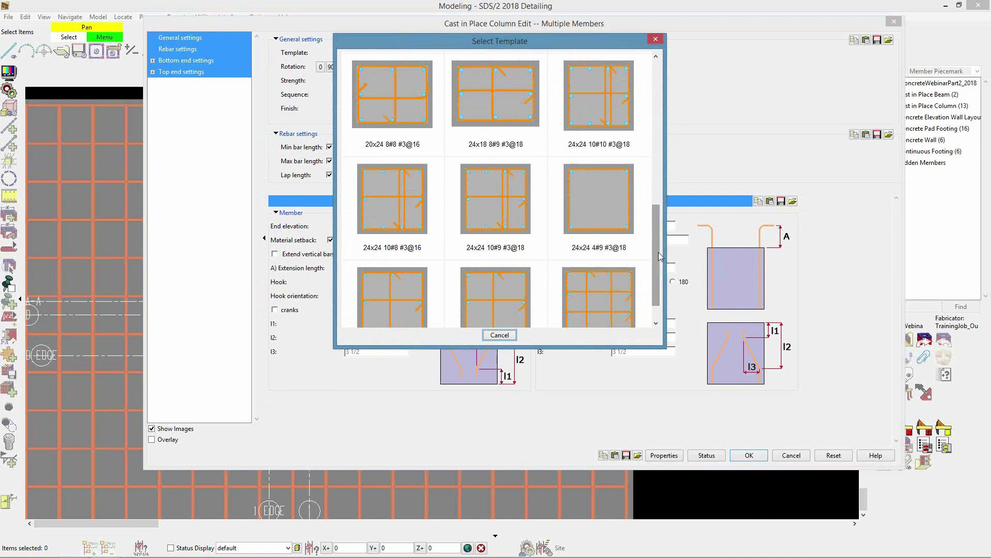
pyautogui.moveTo(656, 265); pyautogui.dragTo(657, 282)
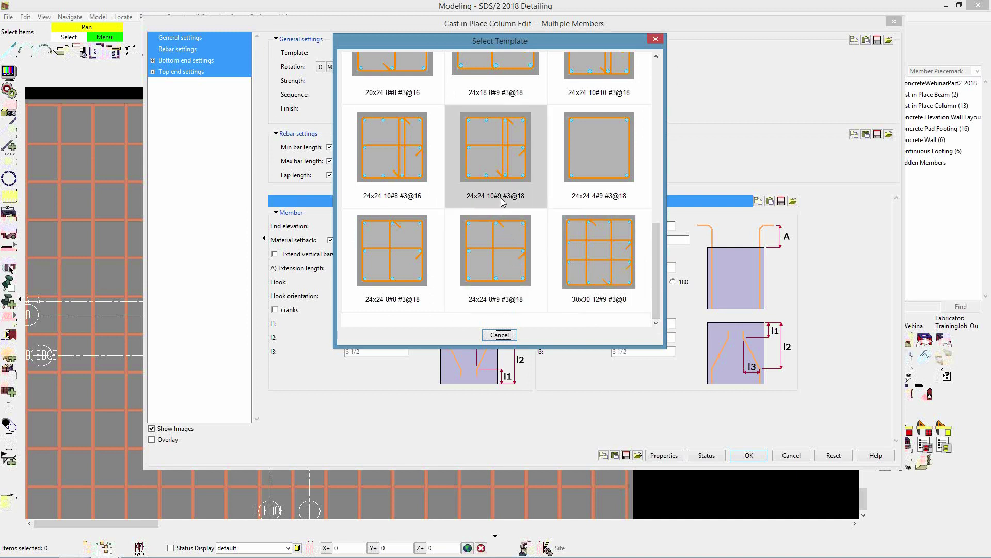
pyautogui.click(472, 195)
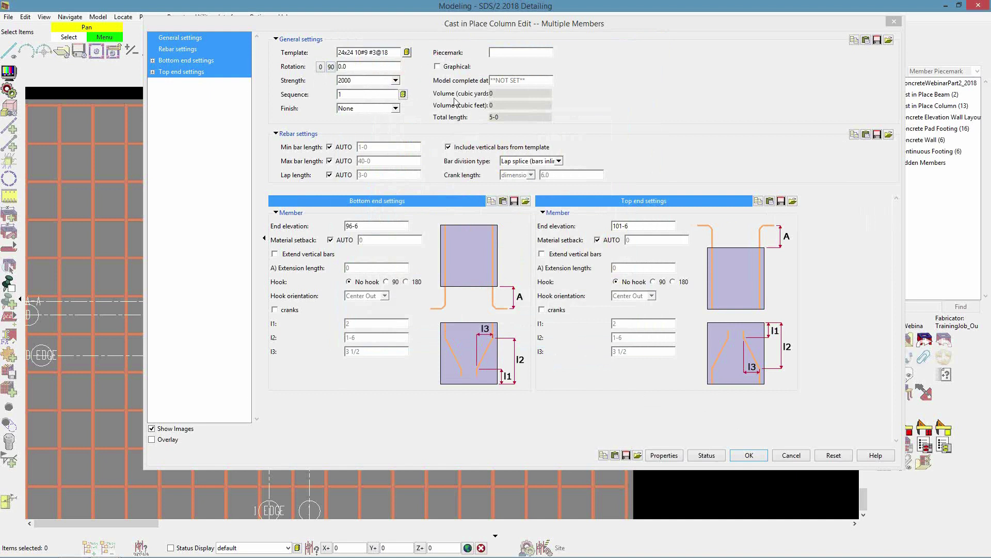
pyautogui.click(396, 108)
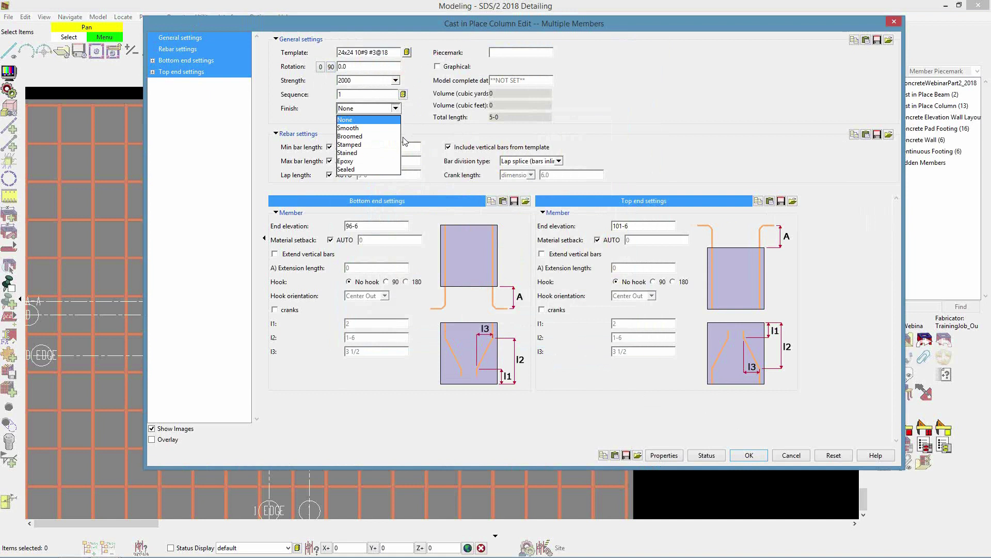
pyautogui.click(436, 134)
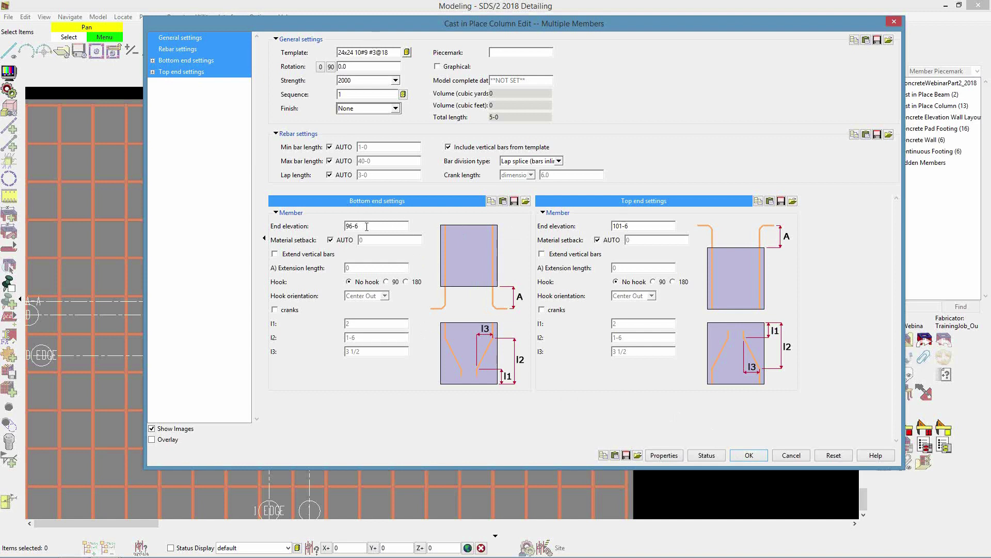
# Step: Set the column's top end elevation to second-floor level, 16-2 above its 96-6 base, and create the column
pyautogui.doubleClick(634, 228)
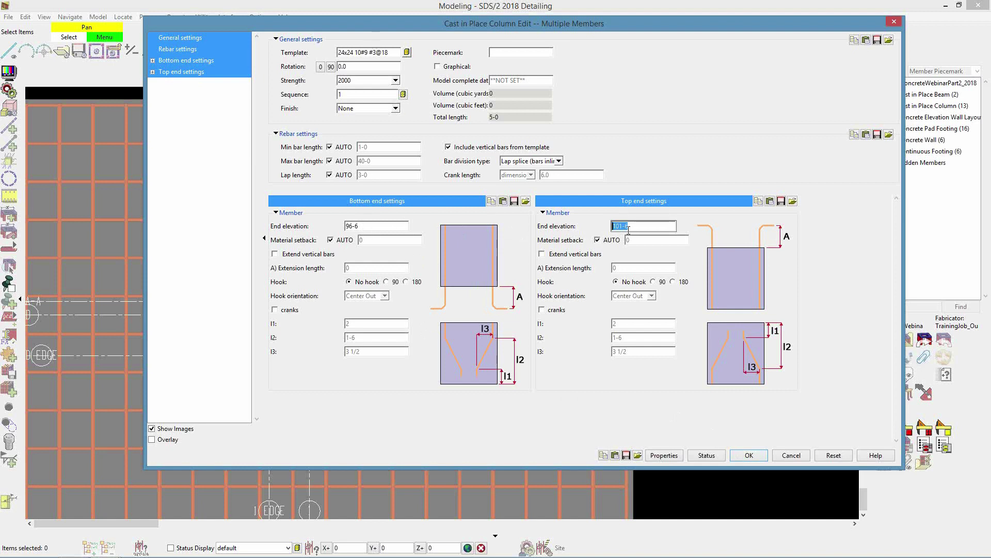
pyautogui.write('11')
pyautogui.click(749, 455)
# Step: Place matching columns on the pad footings where grid lines 2 and 3 cross line A-A
pyautogui.scroll(-1, 456, 397)
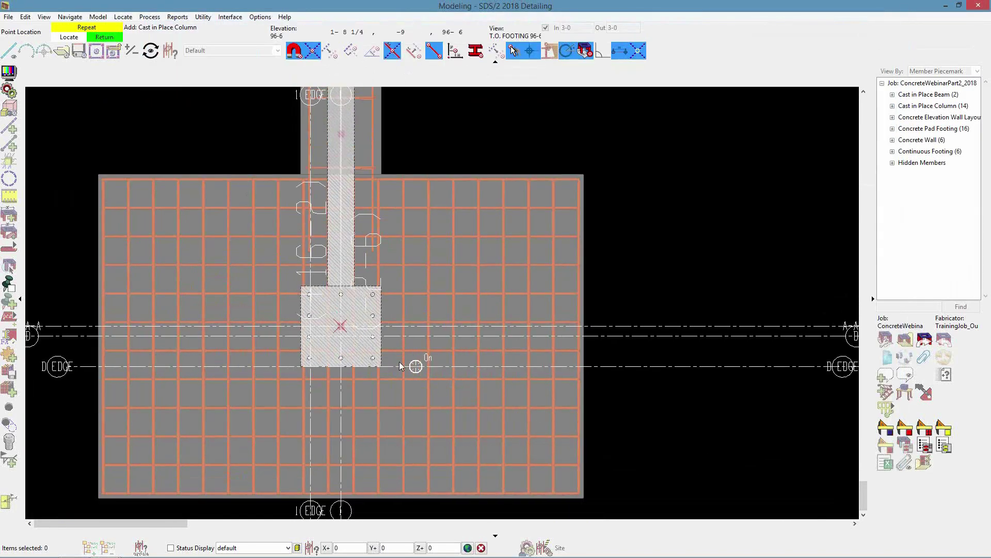
pyautogui.scroll(-3, 413, 364)
pyautogui.scroll(6, 655, 348)
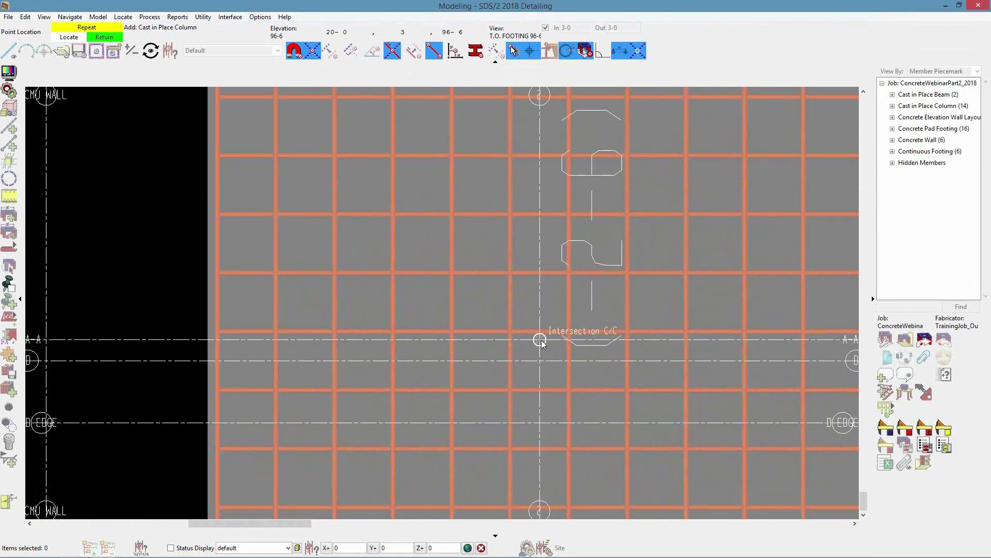
pyautogui.click(540, 340)
pyautogui.scroll(-4, 502, 347)
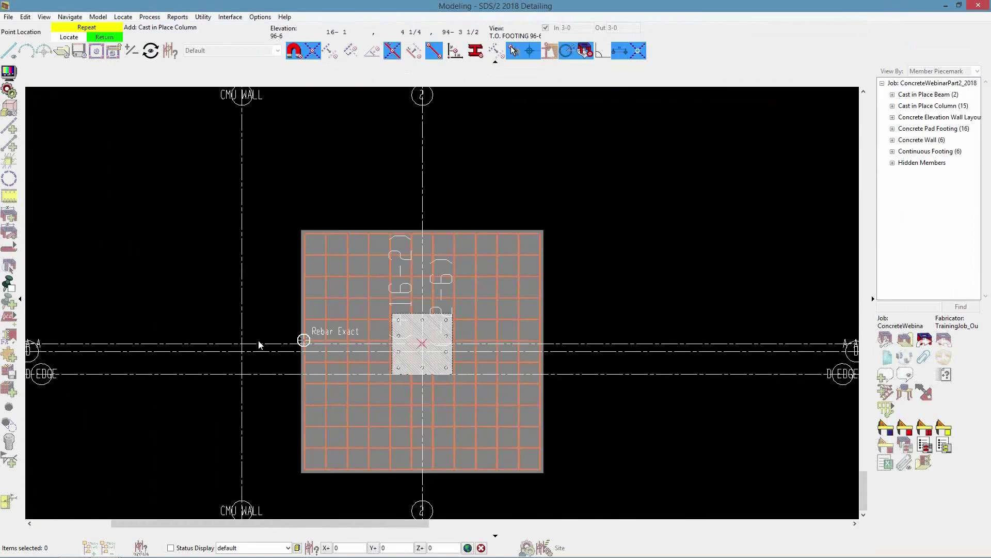
pyautogui.scroll(3, 233, 339)
pyautogui.scroll(4, 561, 336)
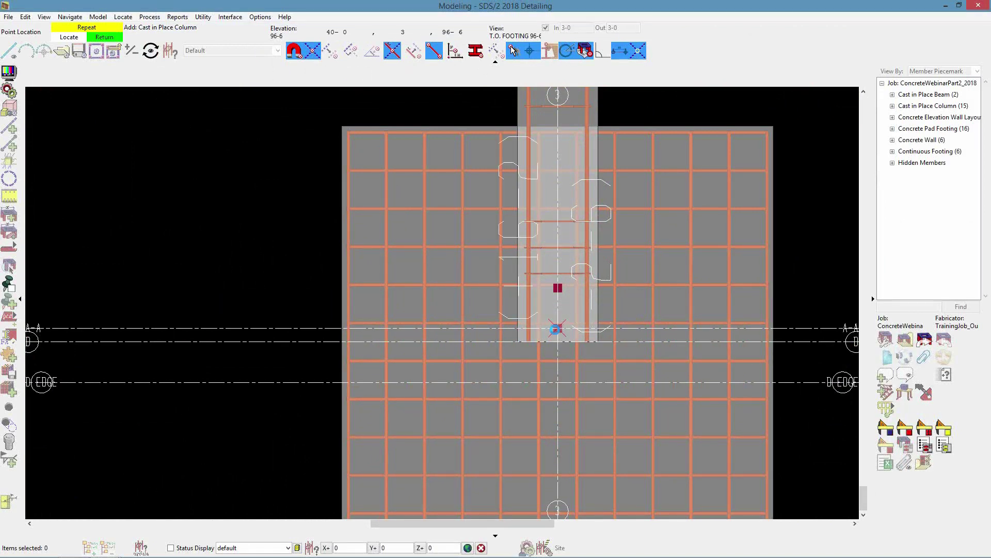
pyautogui.click(558, 330)
# Step: Place the last column where line A-A crosses the beam's centerline between 4 and 4 EDGE, and end column placement
pyautogui.scroll(-4, 425, 378)
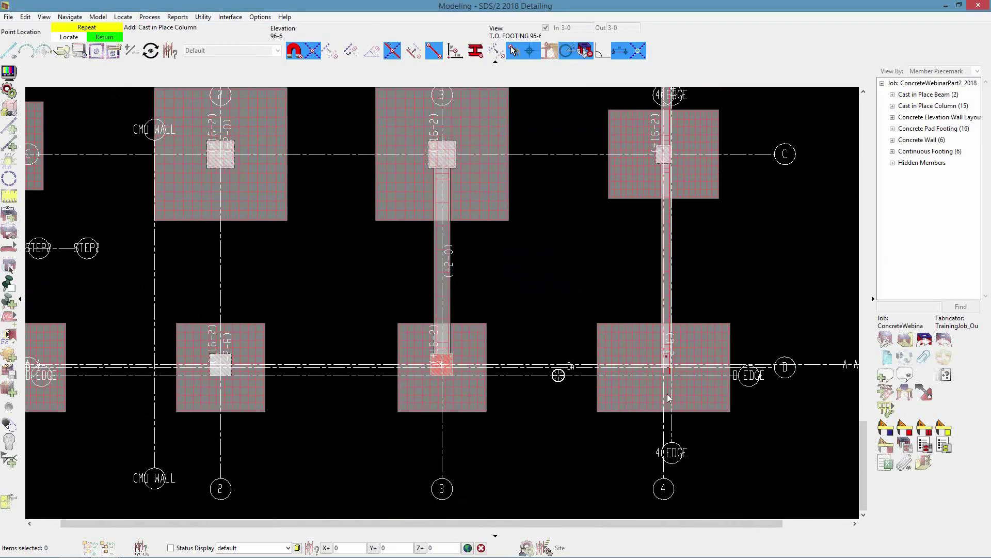
pyautogui.scroll(5, 656, 364)
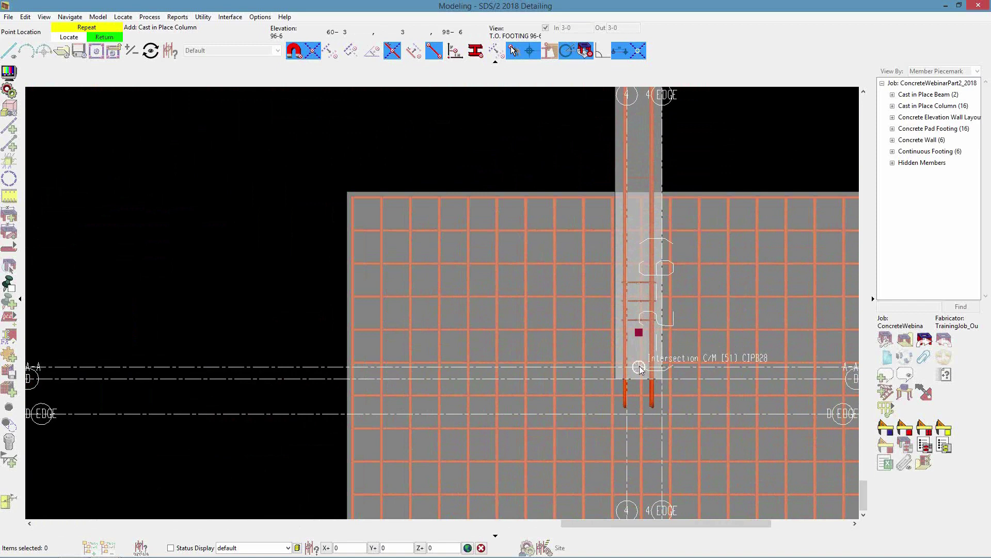
pyautogui.click(642, 368)
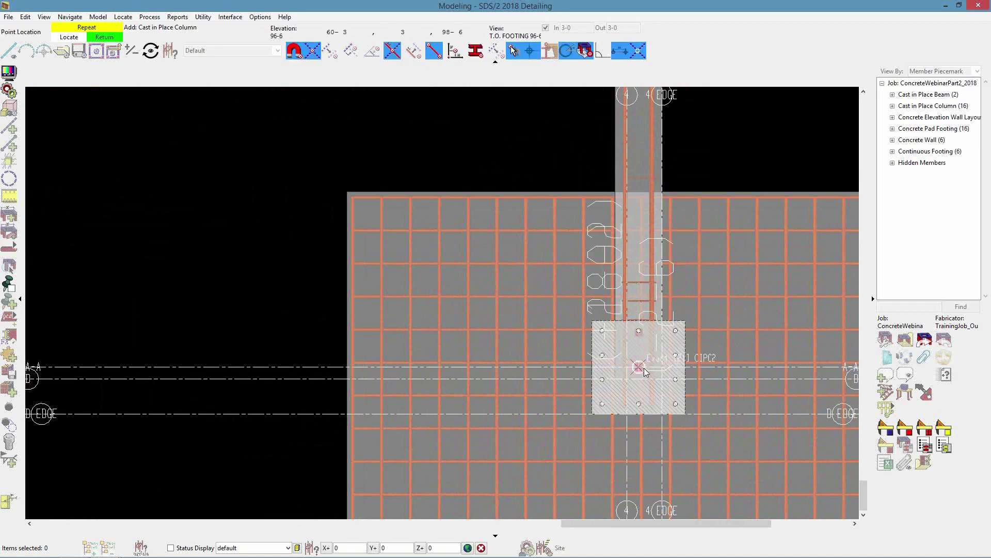
pyautogui.rightClick(662, 373)
# Step: Turn off the view's In/Out depth limit and examine the new columns on their footings in 3D
pyautogui.scroll(-5, 676, 351)
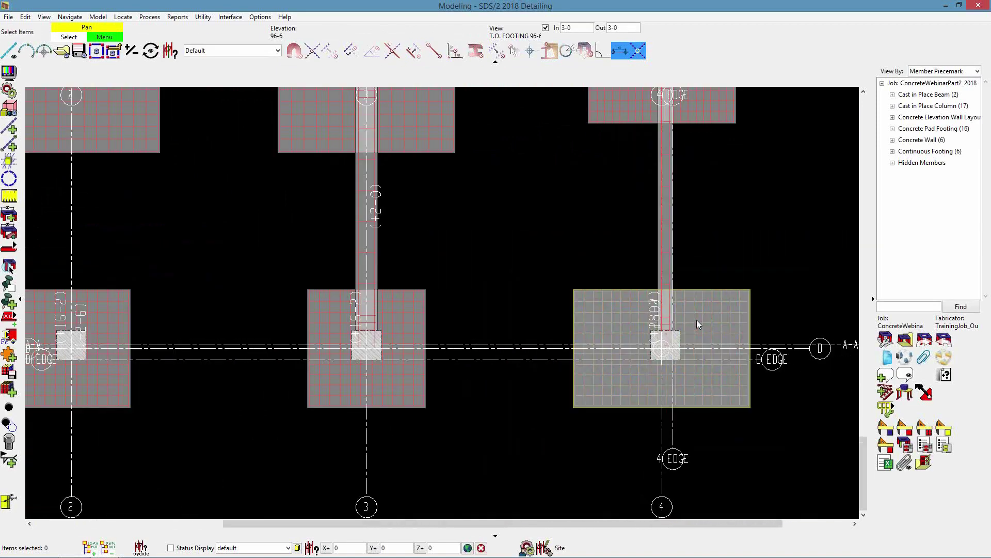
pyautogui.moveTo(236, 372); pyautogui.dragTo(194, 311, button='middle')
pyautogui.keyDown('shift'); pyautogui.moveTo(134, 267); pyautogui.dragTo(122, 235, button='middle'); pyautogui.keyUp('shift')
pyautogui.scroll(3, 122, 236)
pyautogui.click(546, 28)
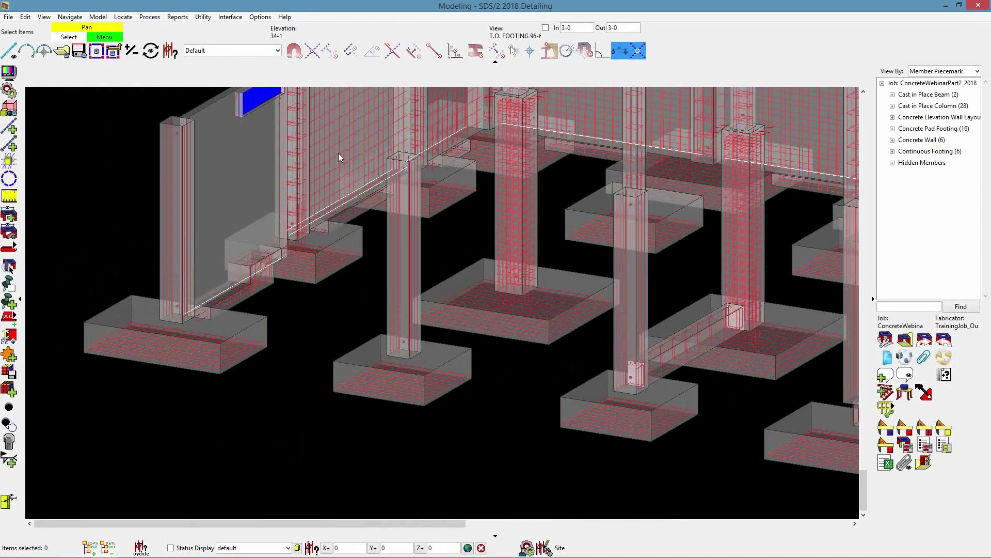
pyautogui.scroll(5, 339, 153)
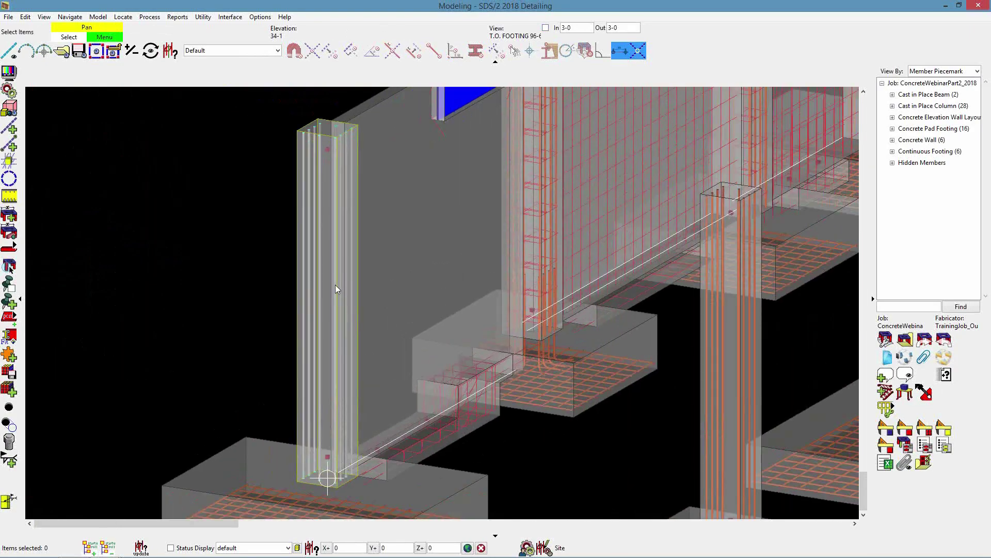
# Step: Examine the new column's vertical bars from above and review its member settings without changing them
pyautogui.click(336, 284)
pyautogui.keyDown('shift'); pyautogui.moveTo(331, 248); pyautogui.dragTo(328, 311, button='middle'); pyautogui.keyUp('shift')
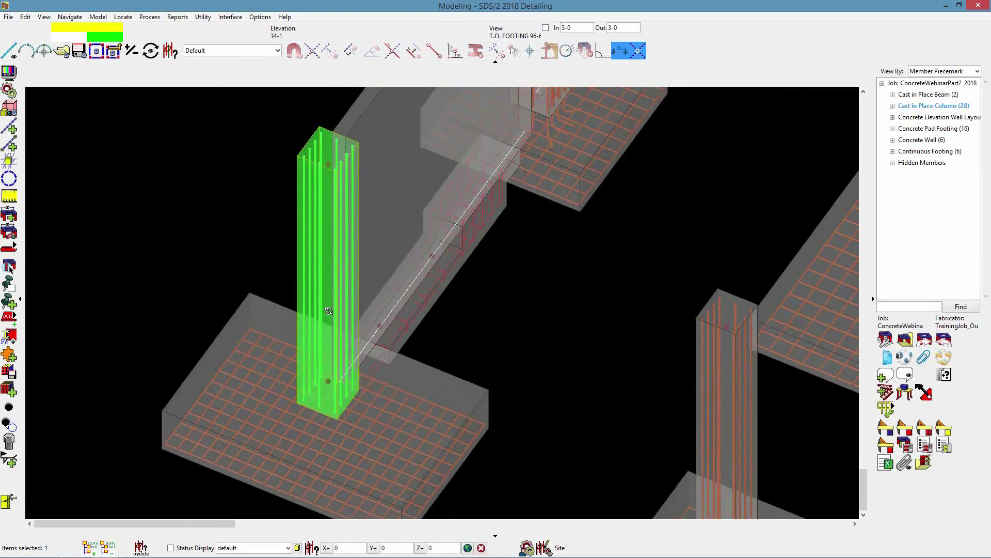
pyautogui.scroll(4, 336, 248)
pyautogui.keyDown('shift'); pyautogui.moveTo(337, 199); pyautogui.dragTo(321, 214, button='middle'); pyautogui.keyUp('shift')
pyautogui.scroll(1, 327, 225)
pyautogui.scroll(-4, 321, 222)
pyautogui.scroll(-3, 361, 365)
pyautogui.scroll(2, 352, 262)
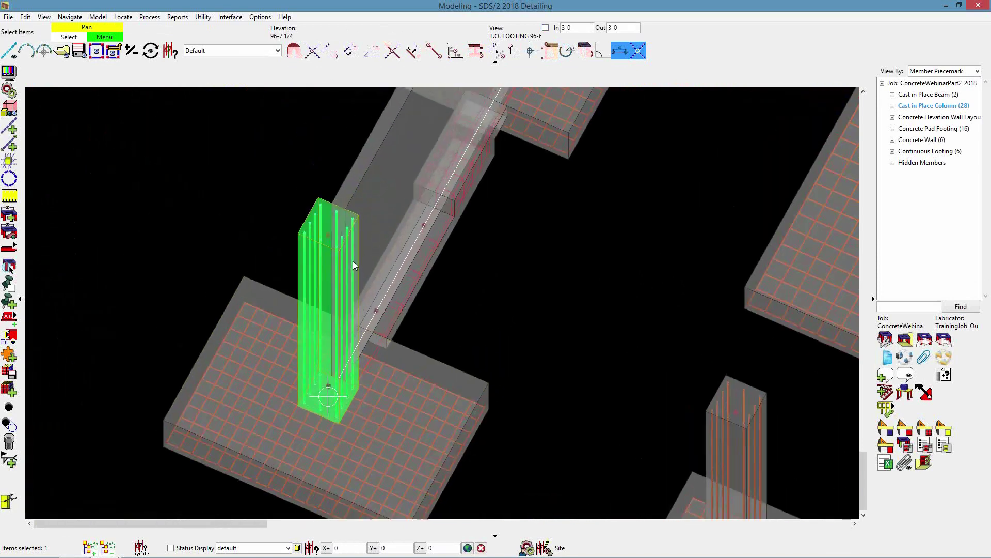
pyautogui.doubleClick(321, 264)
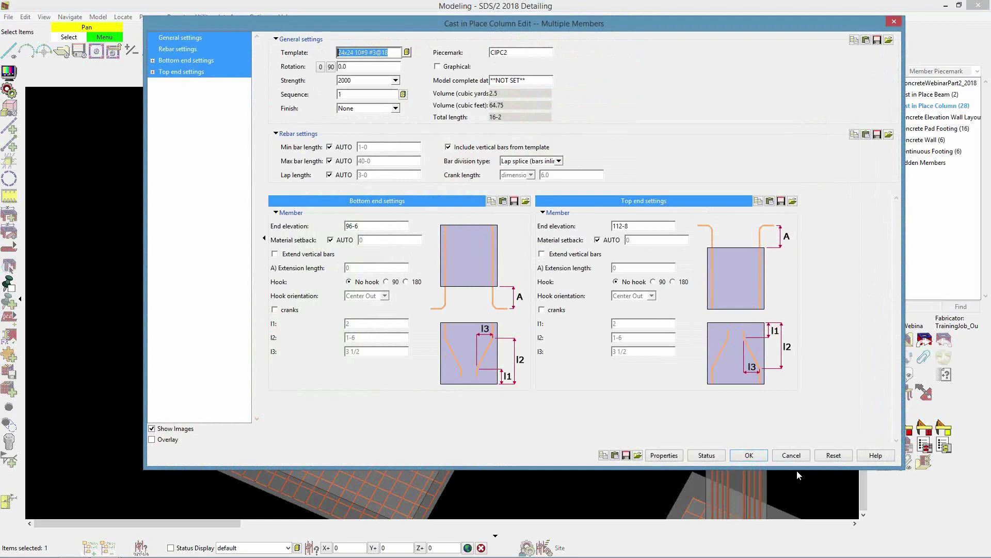
pyautogui.click(790, 455)
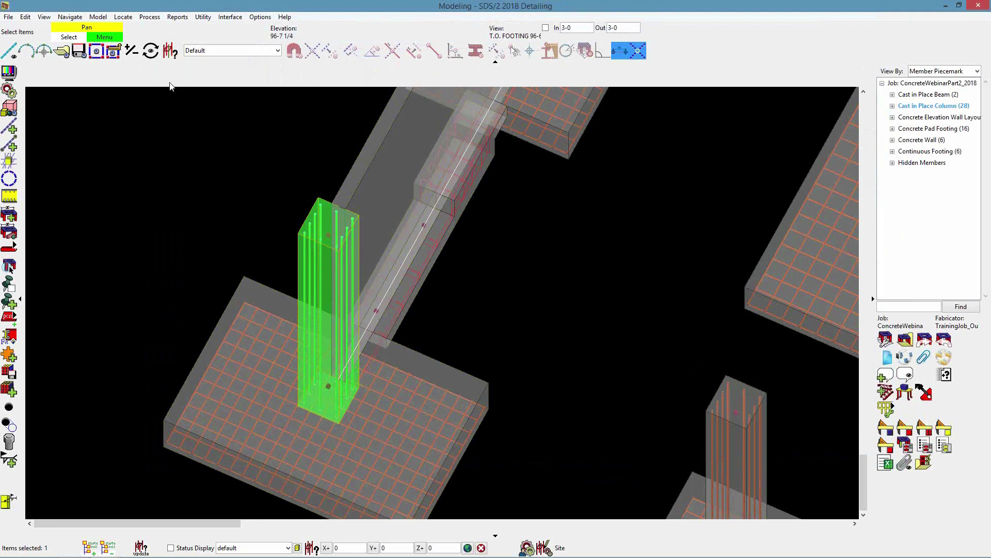
# Step: Review the bar layout of the 24x24 10#9 #3@18 column template in the concrete job setup
pyautogui.click(261, 17)
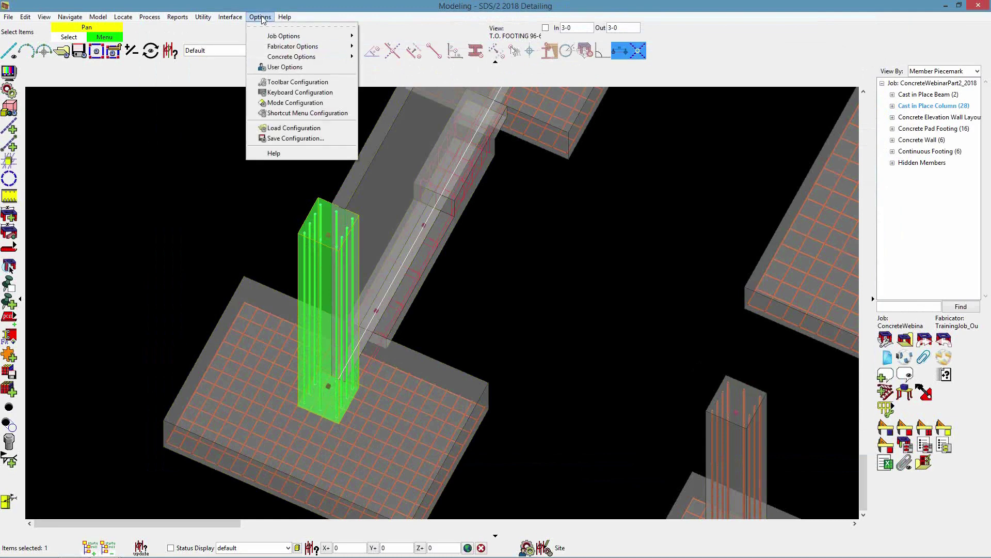
pyautogui.moveTo(310, 59)
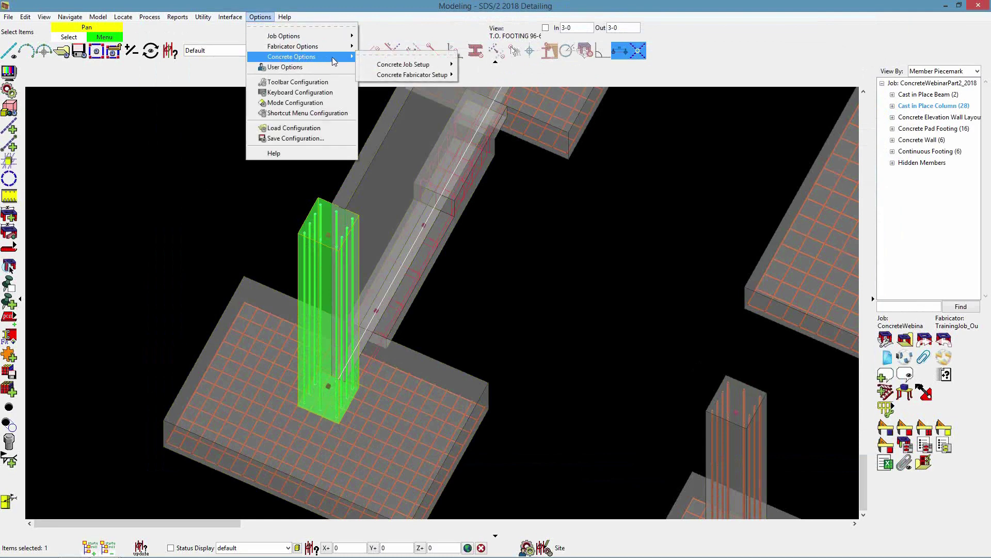
pyautogui.moveTo(405, 66)
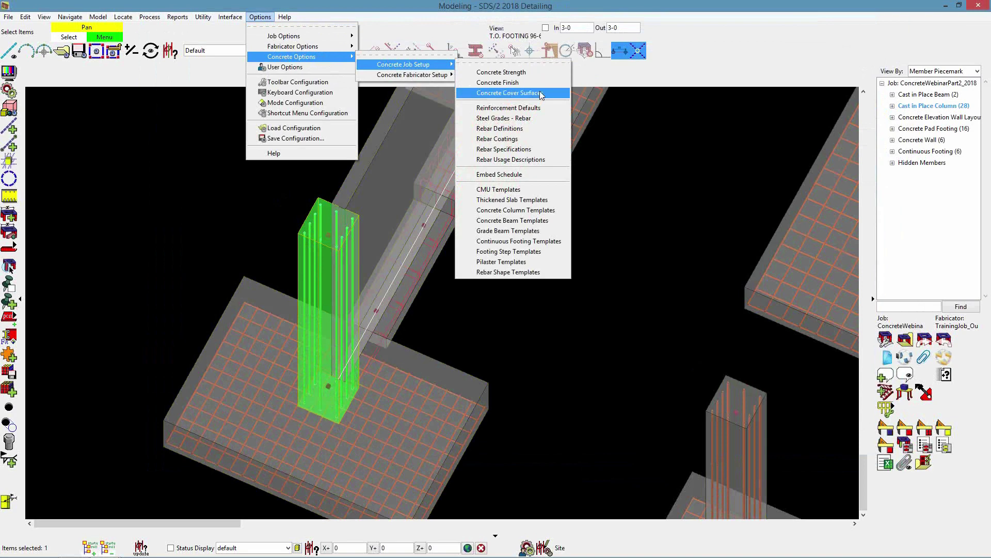
pyautogui.click(544, 214)
pyautogui.moveTo(458, 239); pyautogui.dragTo(458, 293)
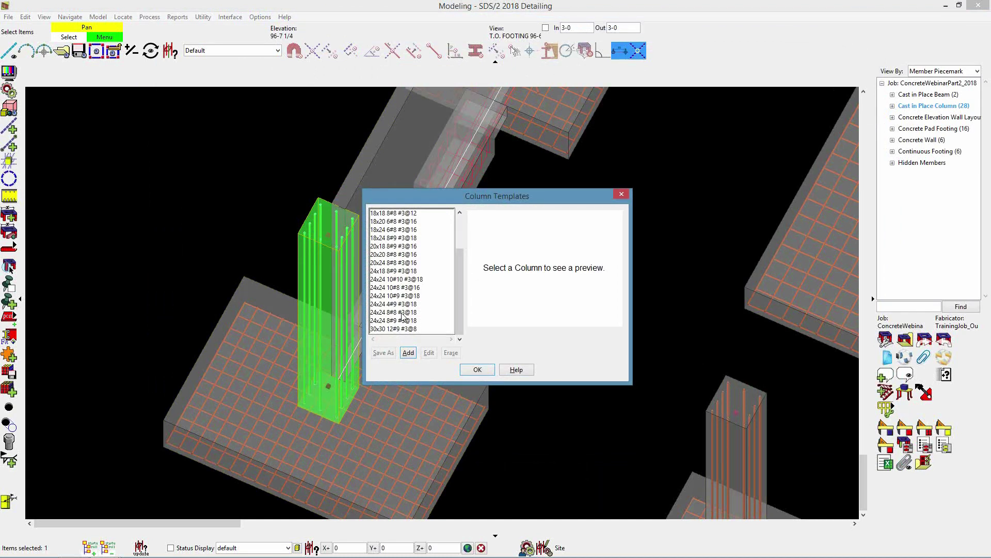
pyautogui.click(411, 296)
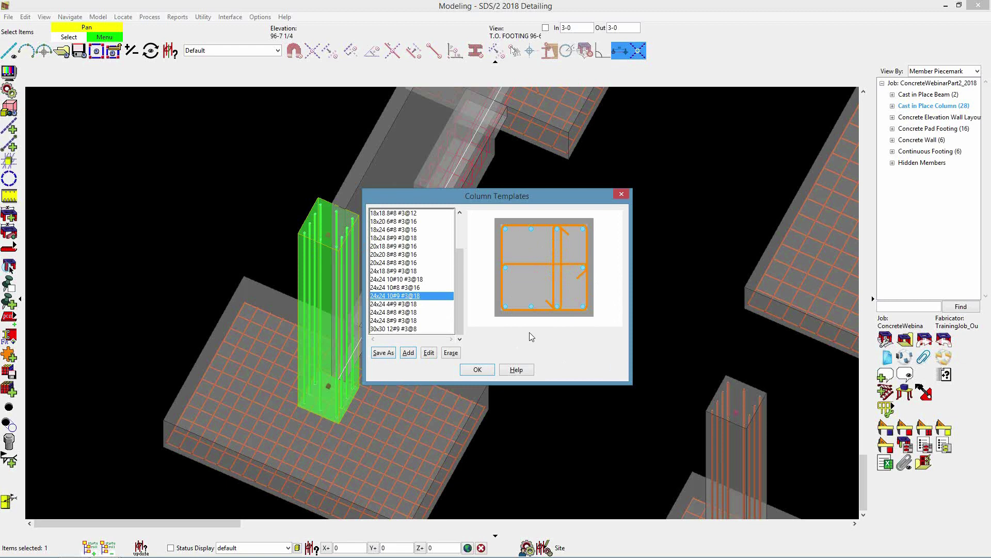
pyautogui.click(477, 370)
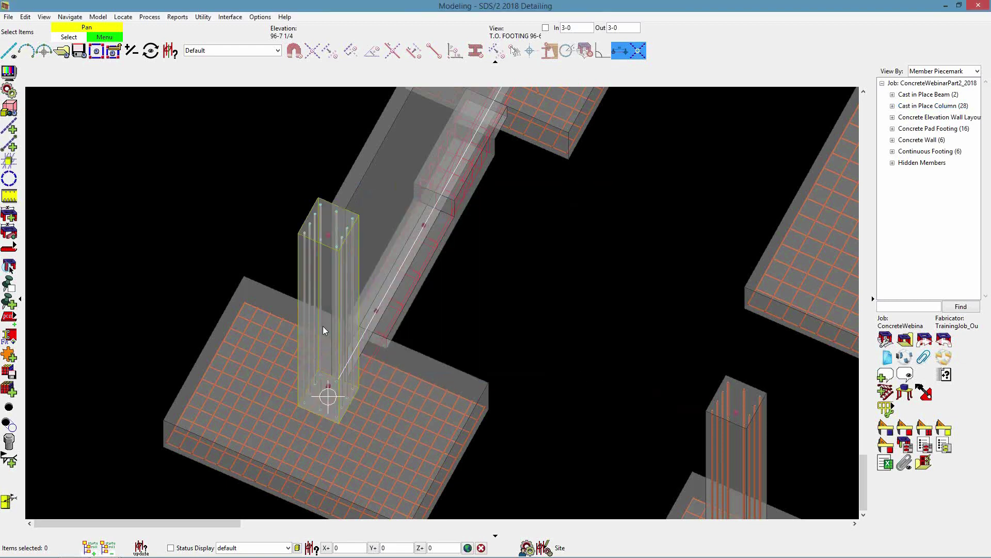
# Step: Override the column's automatic maximum bar length with 10-0 and apply the edit
pyautogui.doubleClick(326, 316)
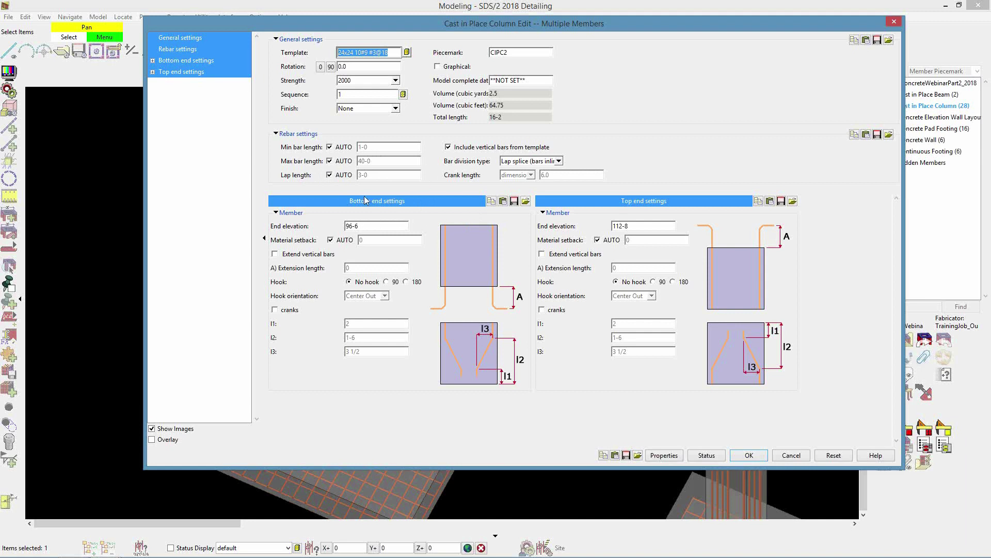
pyautogui.click(330, 161)
pyautogui.click(383, 160)
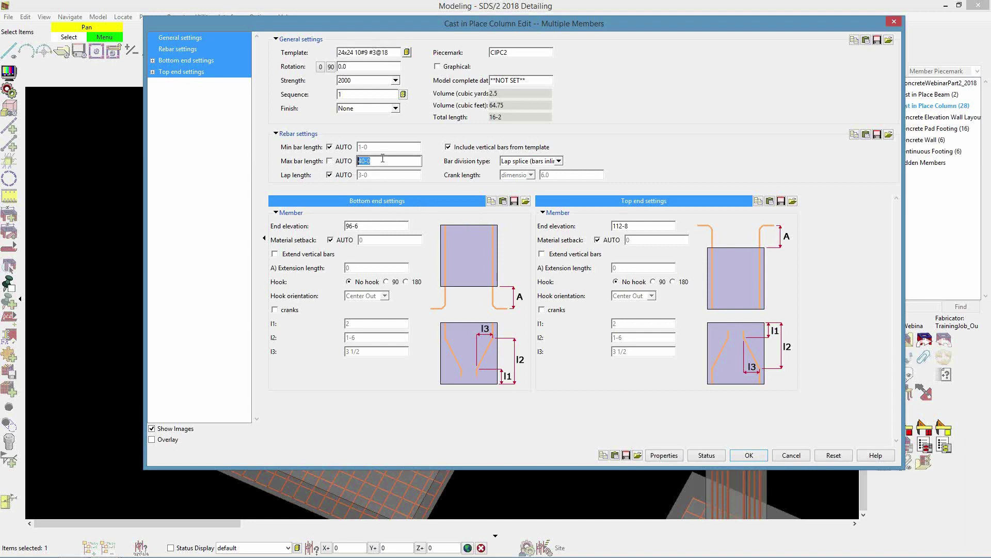
pyautogui.write('10')
pyautogui.click(748, 455)
# Step: Limit selection to rebar and highlight the lower segment of a corner vertical bar to inspect where it ends
pyautogui.scroll(10, 327, 405)
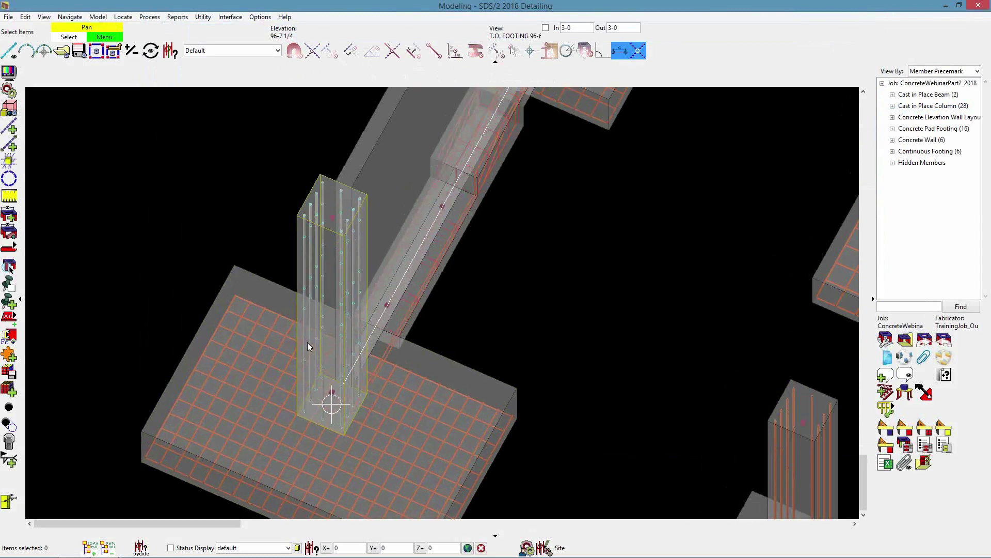
pyautogui.moveTo(346, 296); pyautogui.dragTo(361, 282, button='middle')
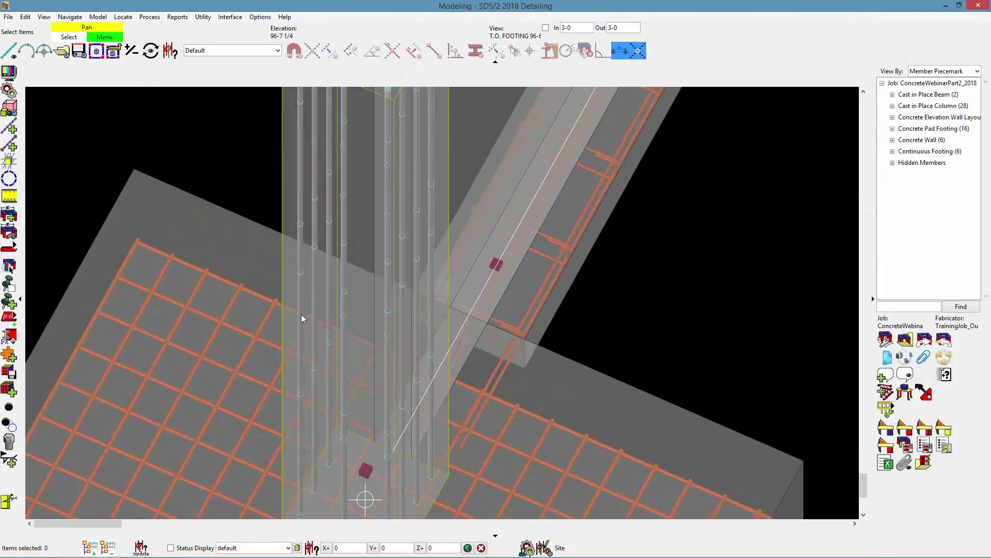
pyautogui.click(277, 51)
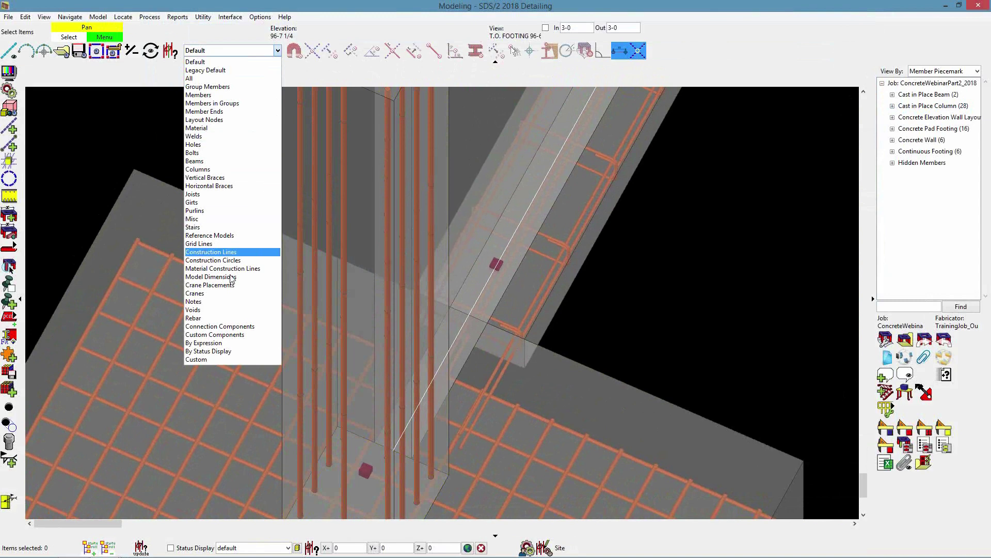
pyautogui.click(248, 317)
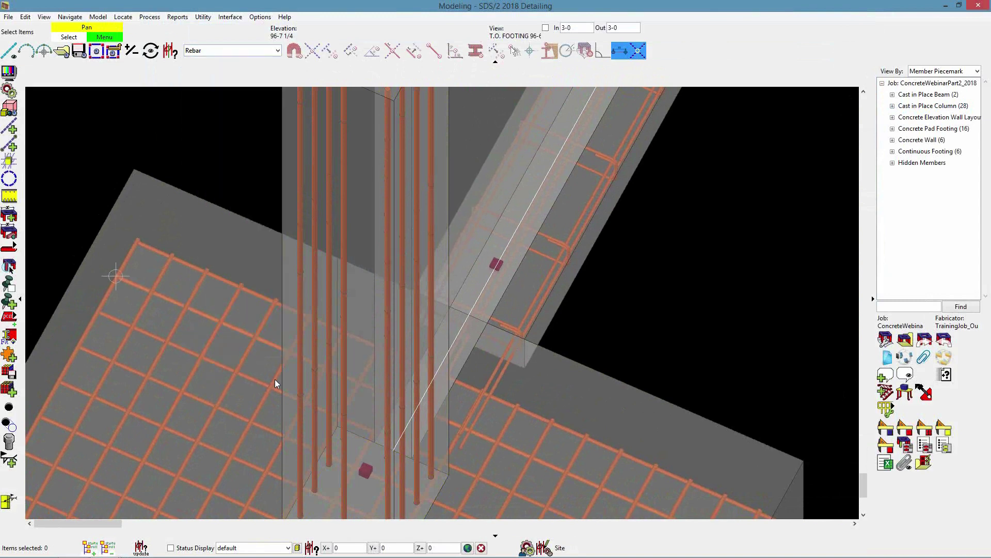
pyautogui.click(298, 406)
pyautogui.scroll(-3, 312, 345)
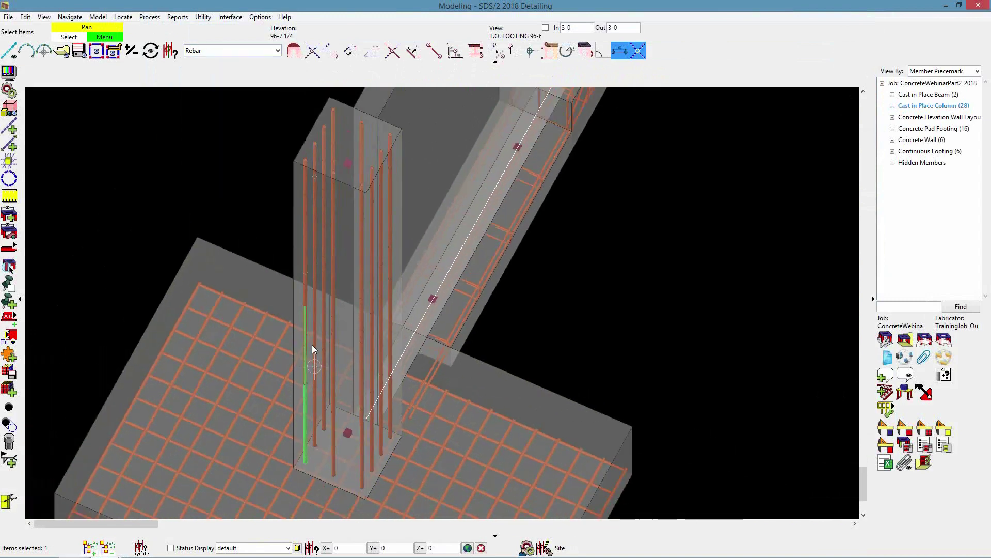
pyautogui.scroll(2, 302, 395)
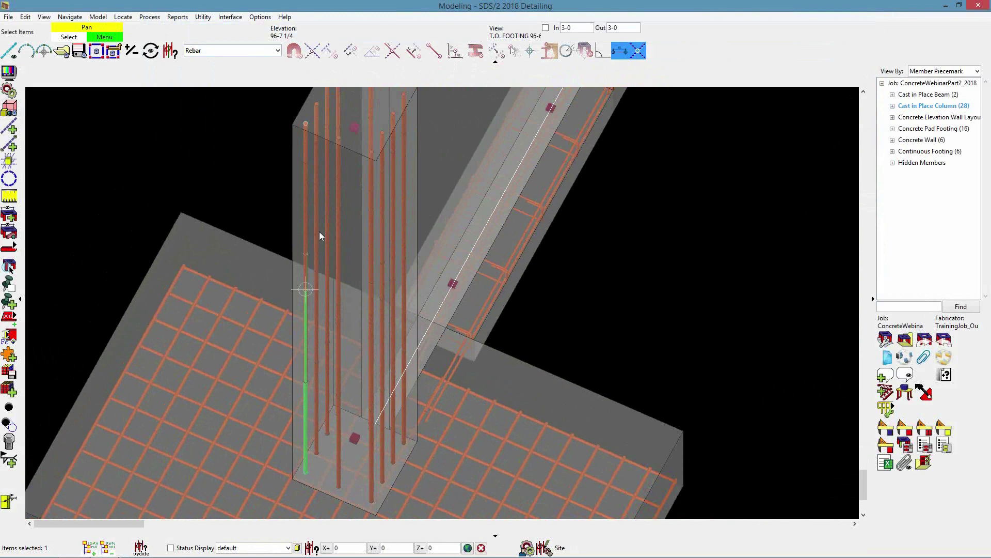
pyautogui.scroll(1, 297, 267)
# Step: Highlight the upper segment of the same bar to inspect its splice overlap, and restore the Default selection filter
pyautogui.click(305, 222)
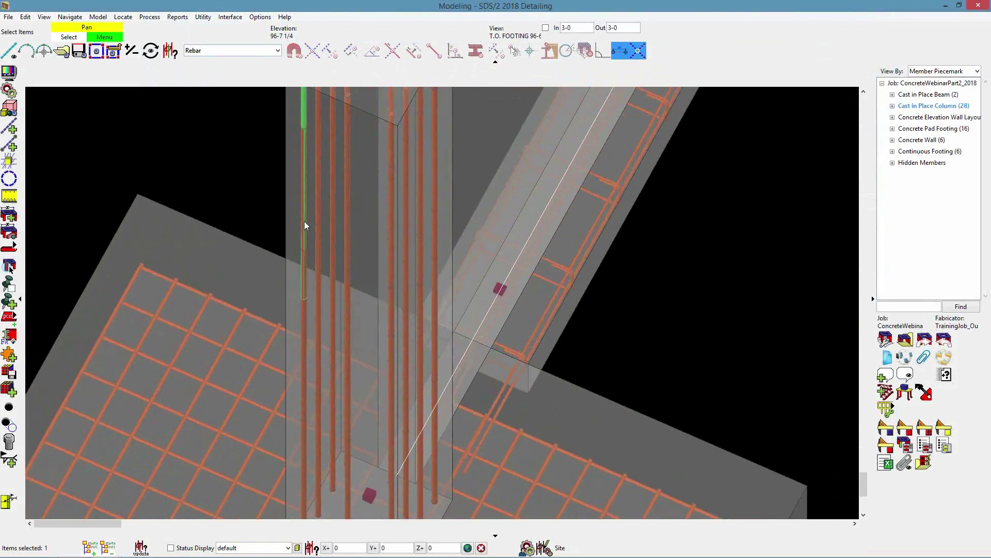
pyautogui.scroll(-3, 305, 232)
pyautogui.scroll(2, 305, 266)
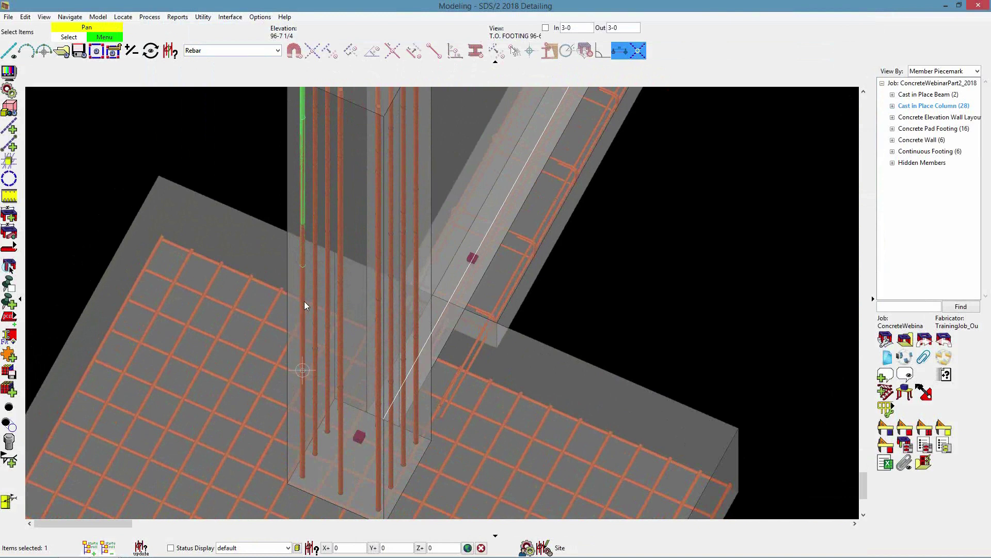
pyautogui.scroll(-2, 302, 268)
pyautogui.scroll(2, 304, 279)
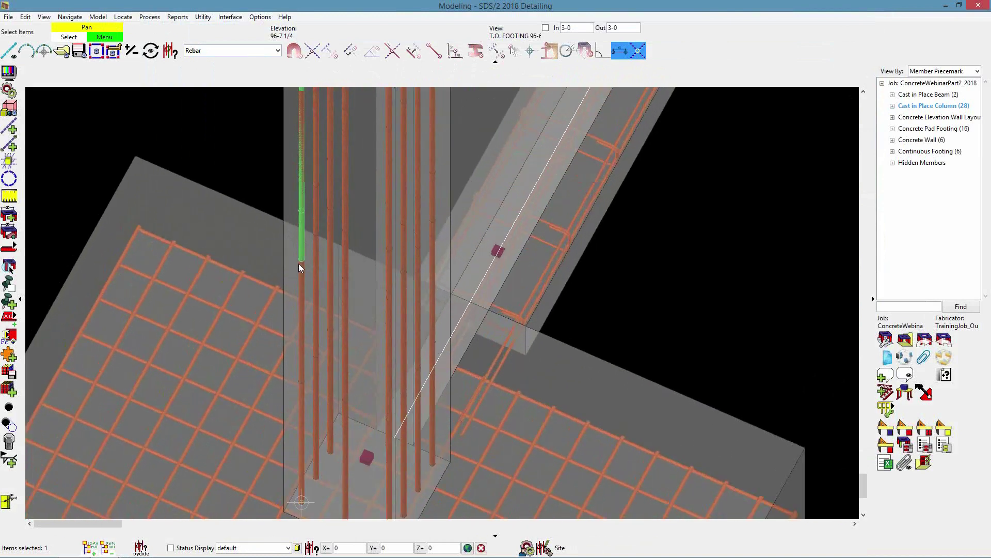
pyautogui.scroll(-1, 303, 262)
pyautogui.click(254, 175)
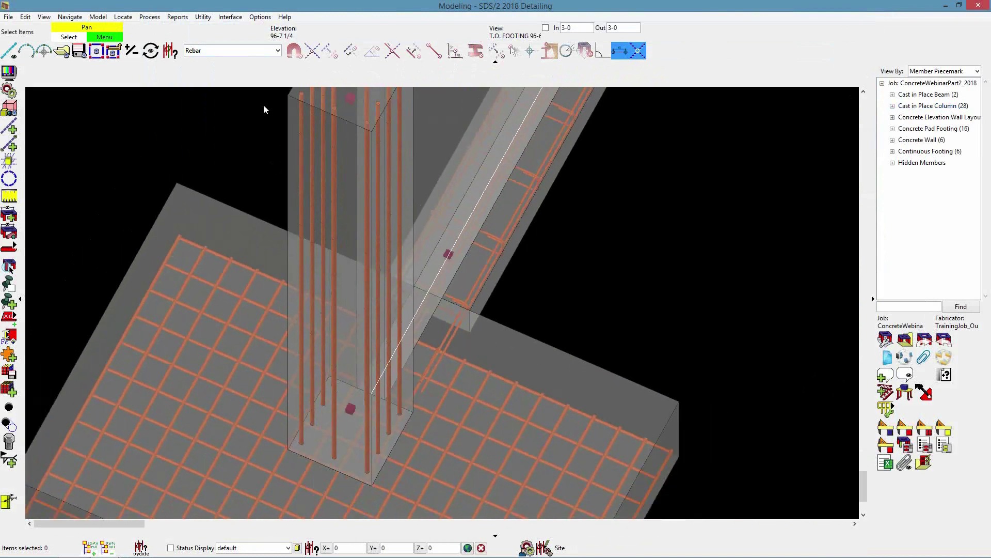
pyautogui.click(258, 51)
pyautogui.click(201, 61)
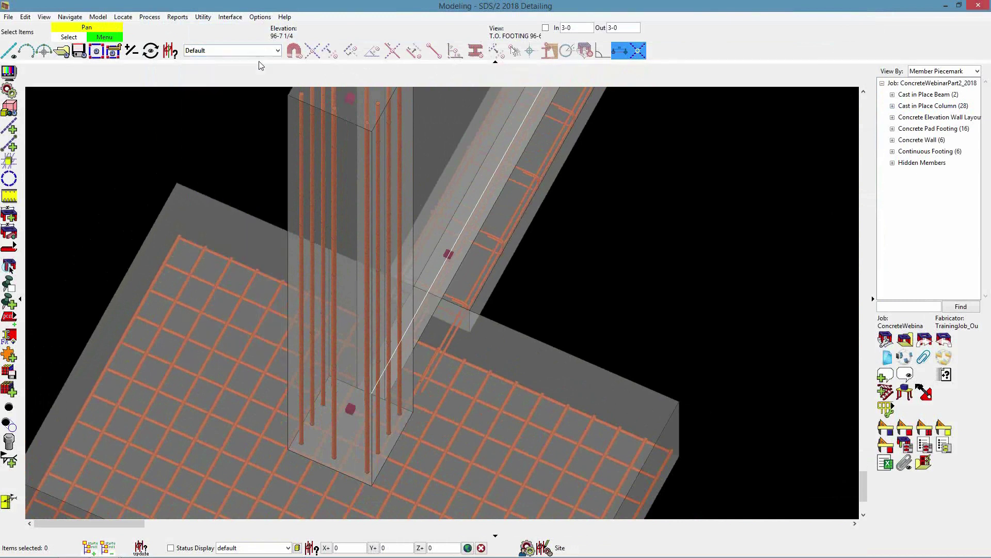
# Step: Set the column's bar division type to Lap splice (bars offset) and apply the edit
pyautogui.doubleClick(333, 169)
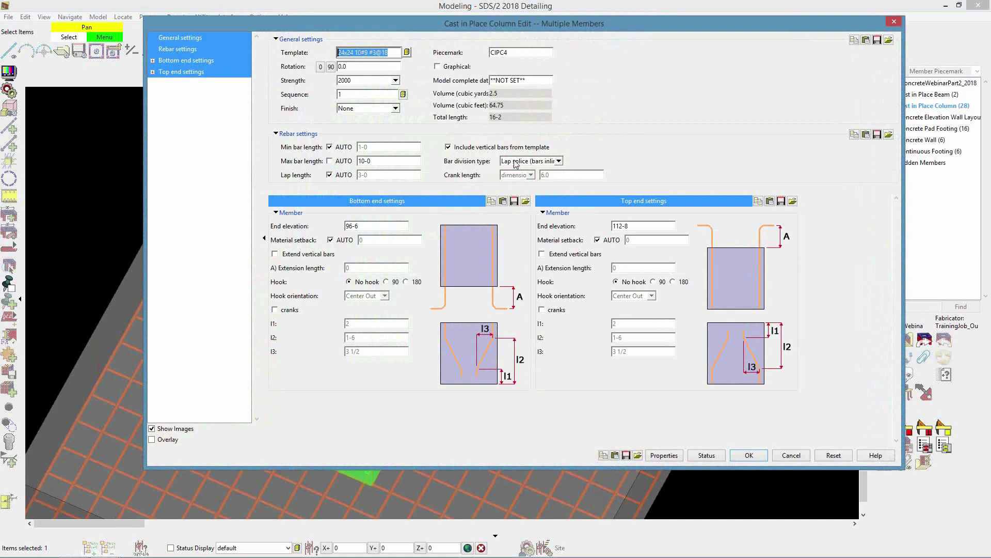
pyautogui.click(559, 162)
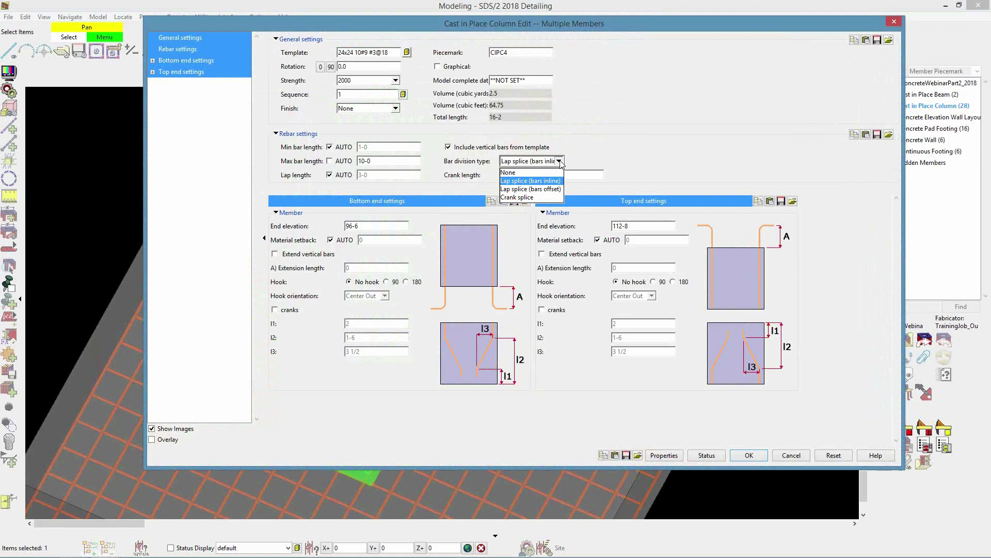
pyautogui.click(558, 189)
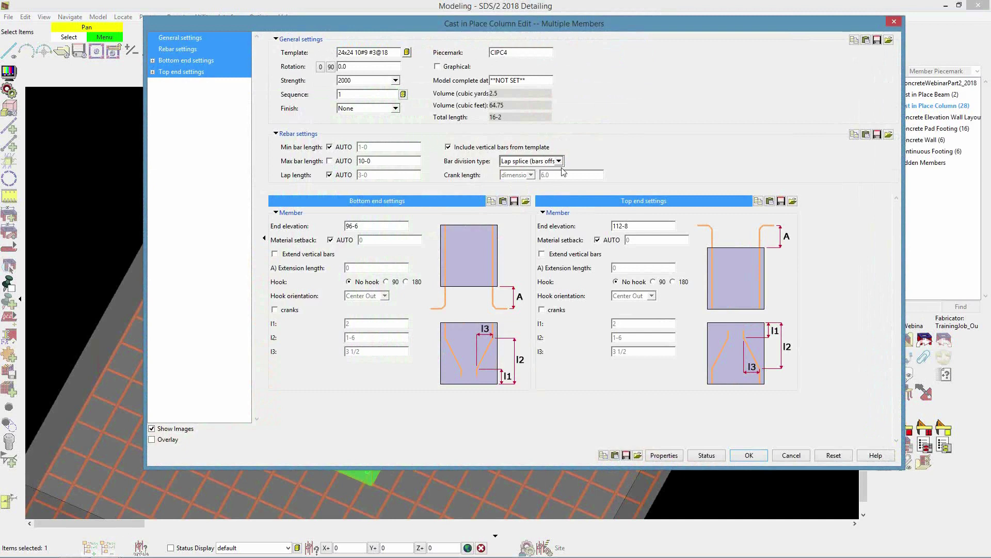
pyautogui.click(559, 161)
pyautogui.click(558, 189)
pyautogui.click(749, 455)
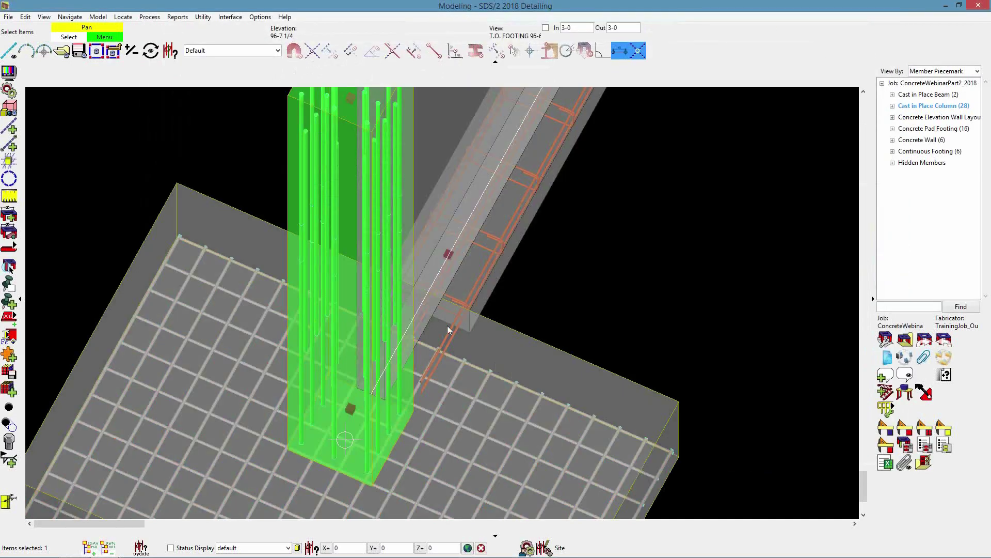
# Step: Examine the offset lap-spliced vertical bars in the column from above and from the side
pyautogui.scroll(1, 292, 185)
pyautogui.keyDown('shift'); pyautogui.moveTo(299, 183); pyautogui.dragTo(330, 195, button='middle'); pyautogui.keyUp('shift')
pyautogui.scroll(1, 309, 133)
pyautogui.keyDown('shift'); pyautogui.moveTo(309, 133); pyautogui.dragTo(294, 197, button='middle'); pyautogui.keyUp('shift')
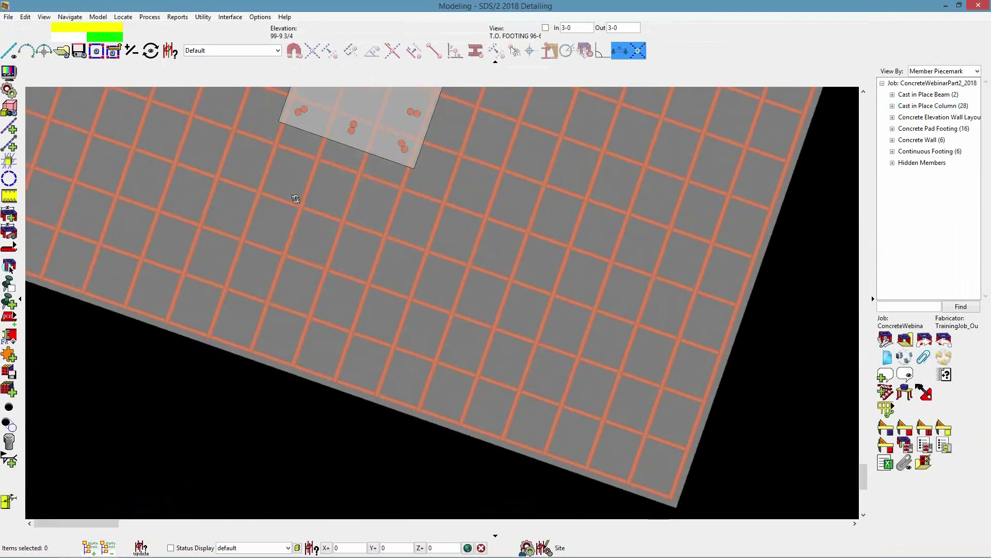
pyautogui.scroll(3, 304, 122)
pyautogui.moveTo(310, 141); pyautogui.dragTo(331, 75, button='middle')
pyautogui.scroll(-2, 316, 186)
pyautogui.scroll(-4, 333, 75)
pyautogui.scroll(3, 352, 213)
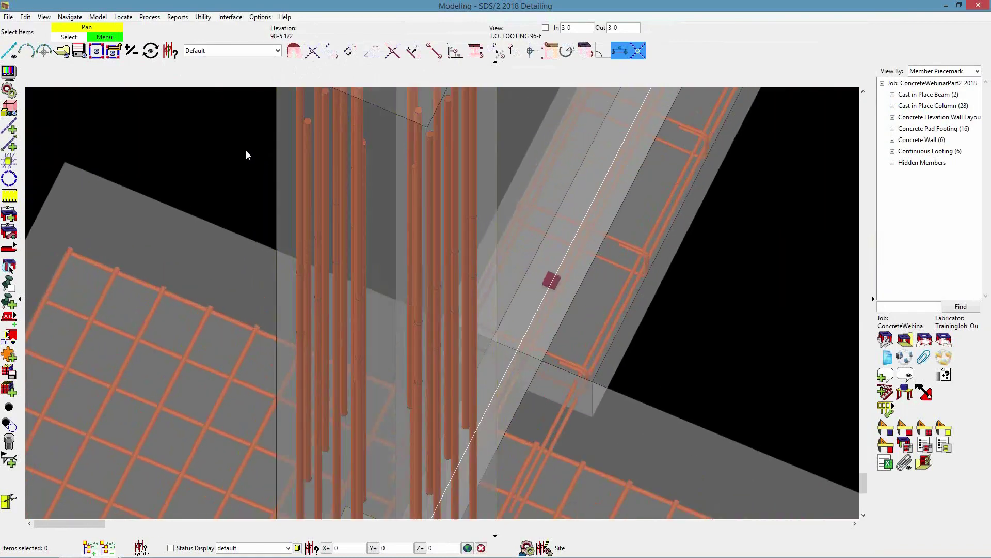
pyautogui.scroll(-5, 256, 187)
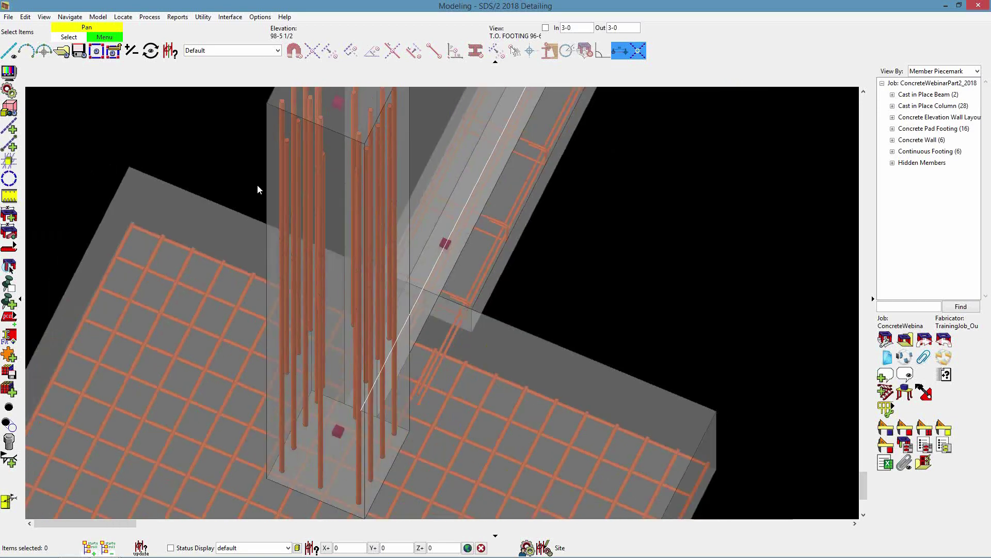
# Step: Override the column's automatic lap length with 1-0 and apply the edit
pyautogui.doubleClick(301, 179)
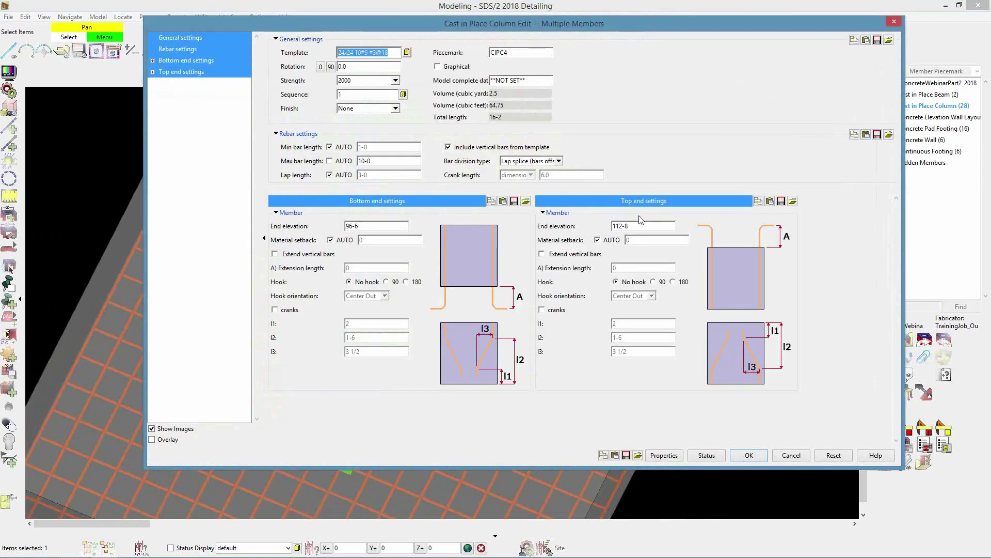
pyautogui.click(330, 175)
pyautogui.doubleClick(370, 175)
pyautogui.write('1-0')
pyautogui.click(749, 455)
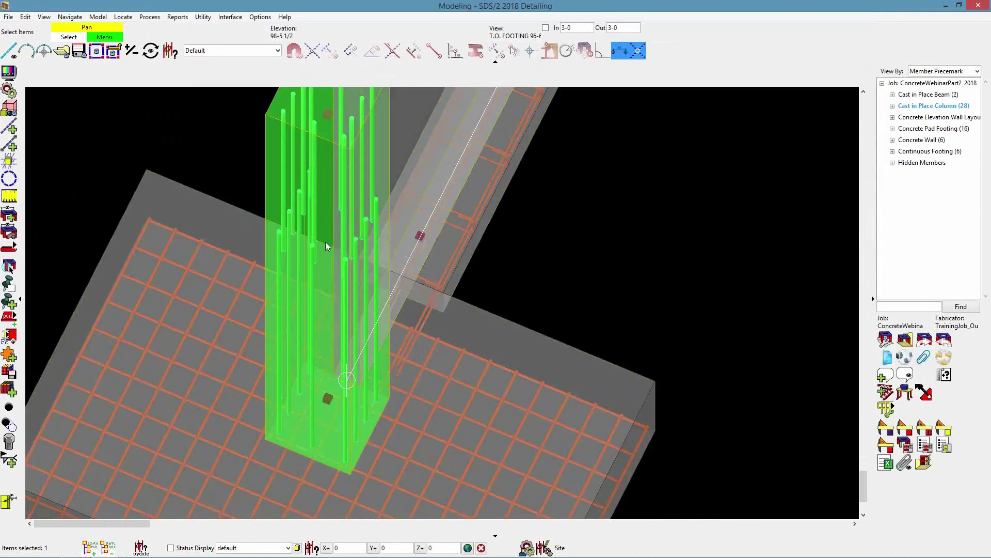
# Step: Change the column's bar division type to Crank splice, keeping the 6.0 crank length dimension, and apply the edit
pyautogui.scroll(5, 277, 265)
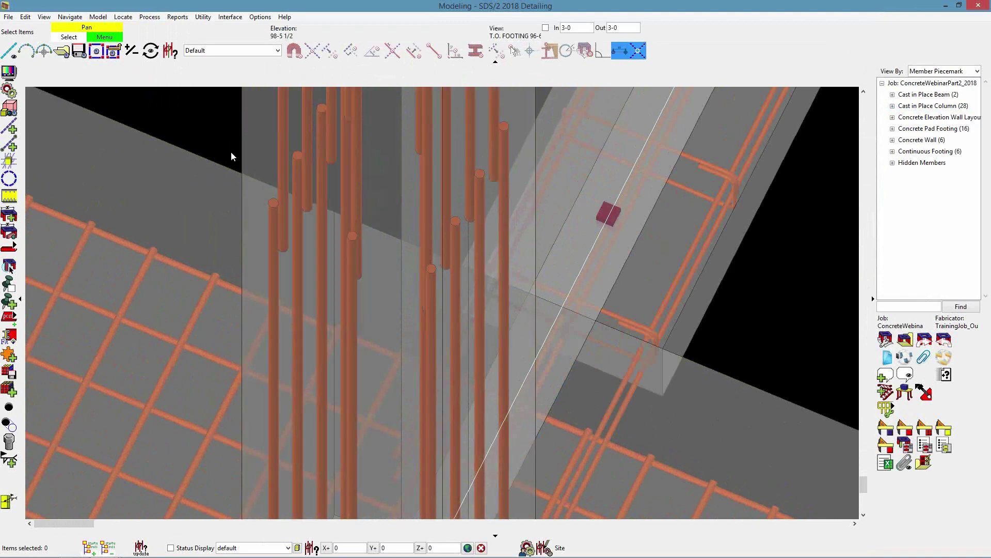
pyautogui.scroll(-3, 319, 241)
pyautogui.scroll(1, 288, 212)
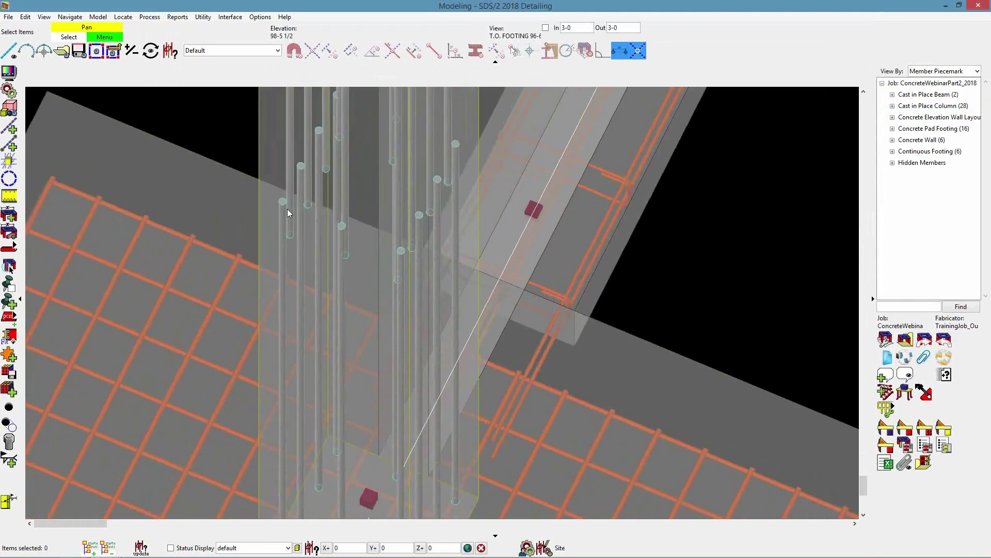
pyautogui.scroll(-3, 310, 250)
pyautogui.doubleClick(350, 234)
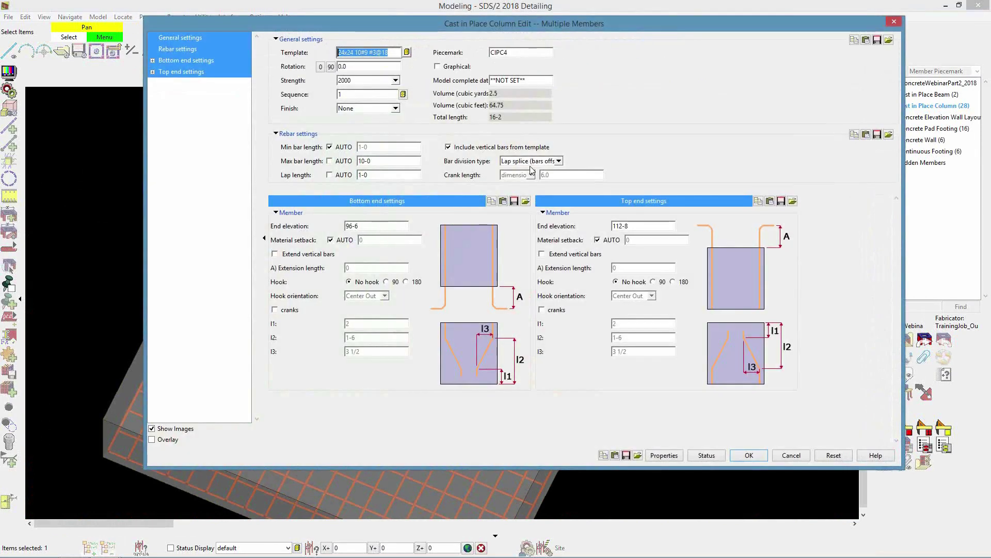
pyautogui.click(559, 161)
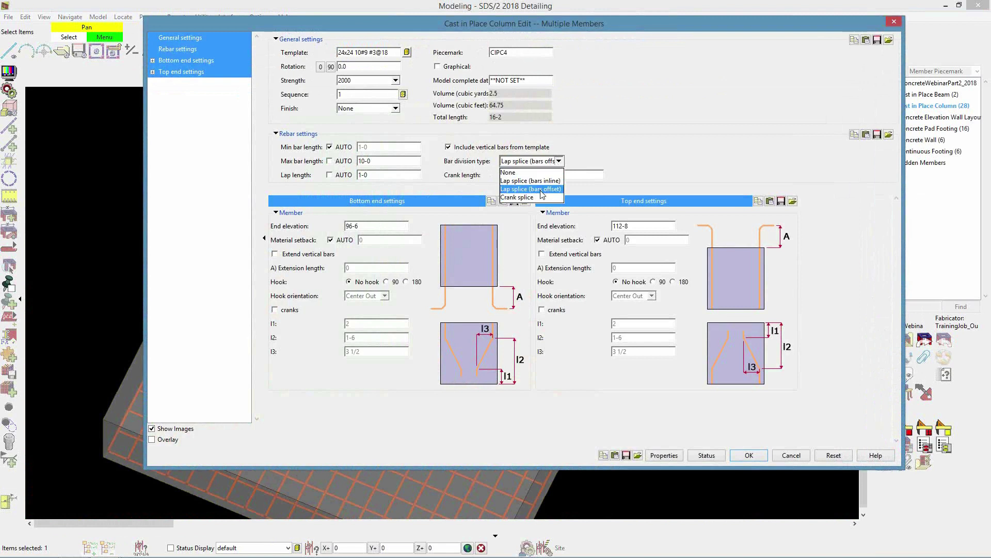
pyautogui.click(539, 198)
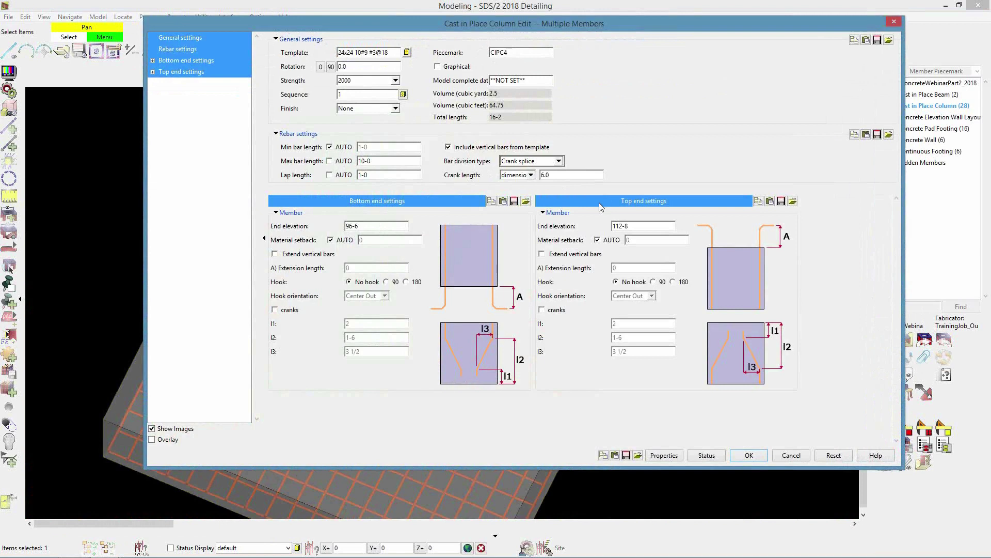
pyautogui.click(749, 455)
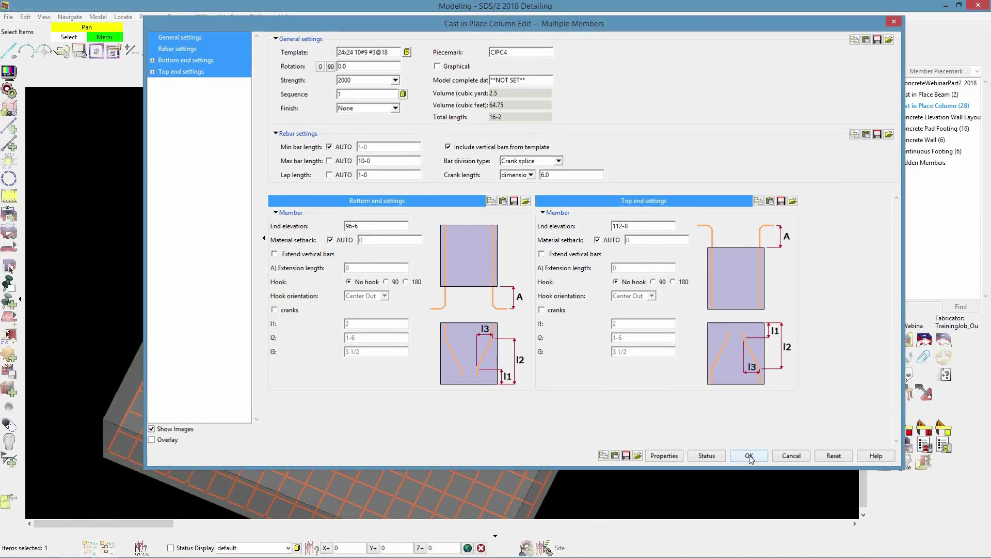
# Step: Return the column's max bar length and lap length to AUTO and set its bar division type to Lap splice (bars offset)
pyautogui.scroll(5, 316, 223)
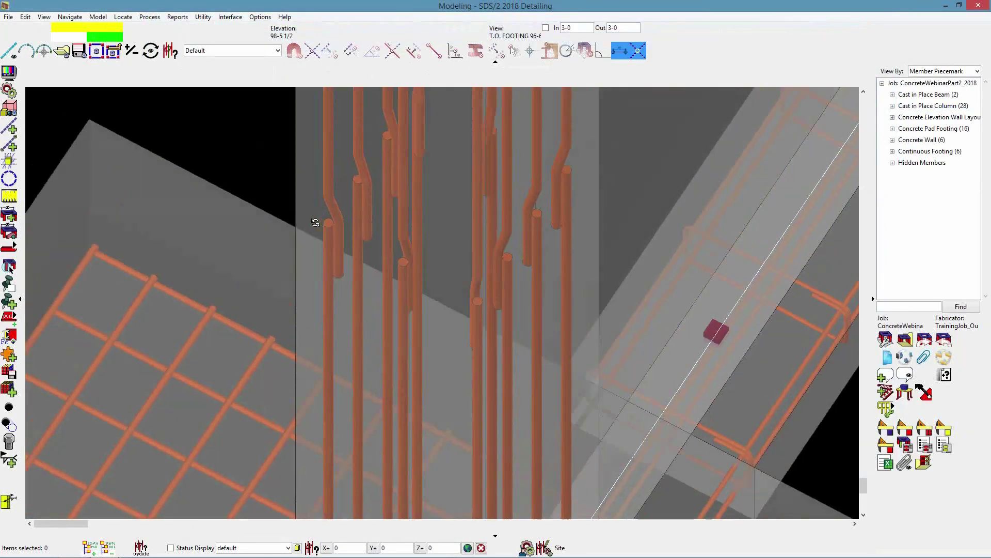
pyautogui.keyDown('shift'); pyautogui.moveTo(315, 223); pyautogui.dragTo(287, 198, button='middle'); pyautogui.keyUp('shift')
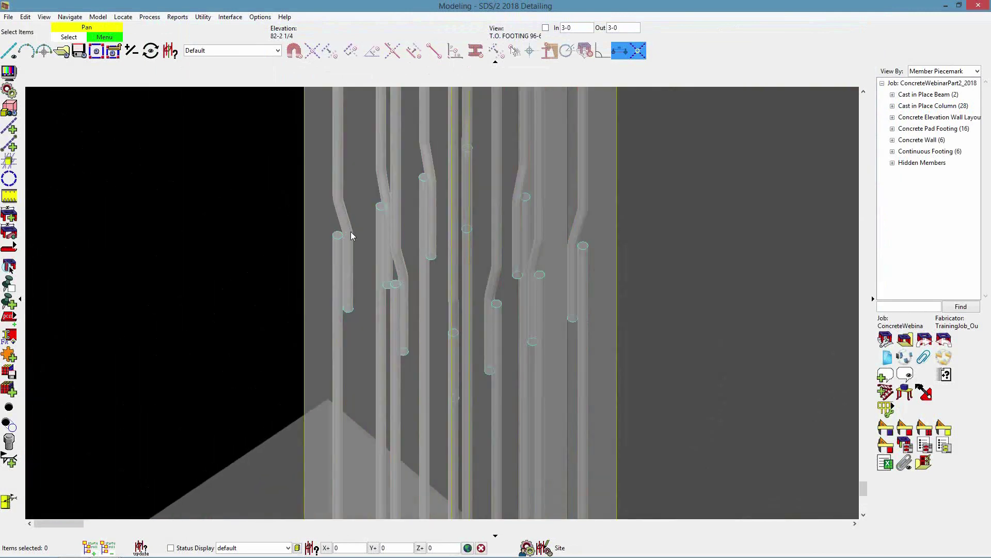
pyautogui.scroll(-4, 356, 356)
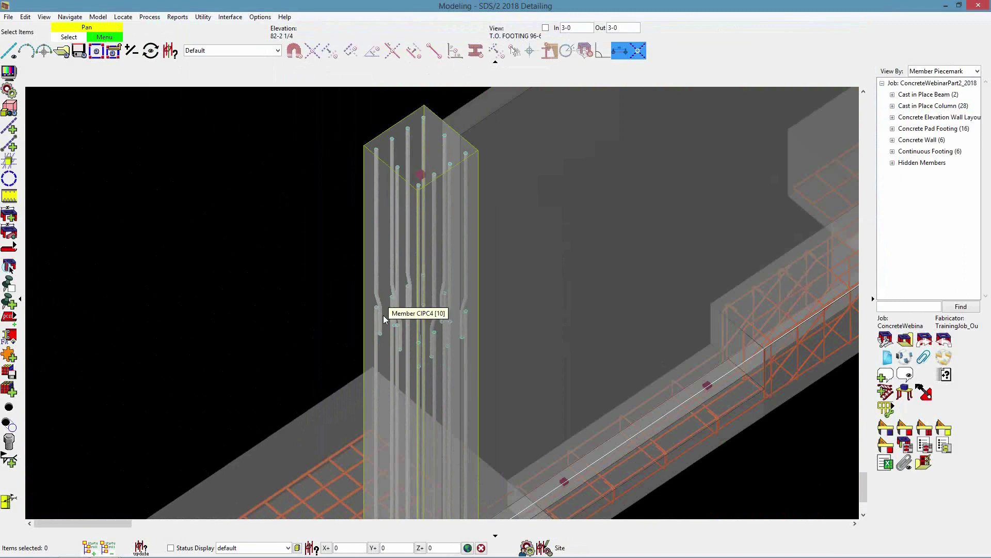
pyautogui.scroll(2, 383, 315)
pyautogui.doubleClick(418, 349)
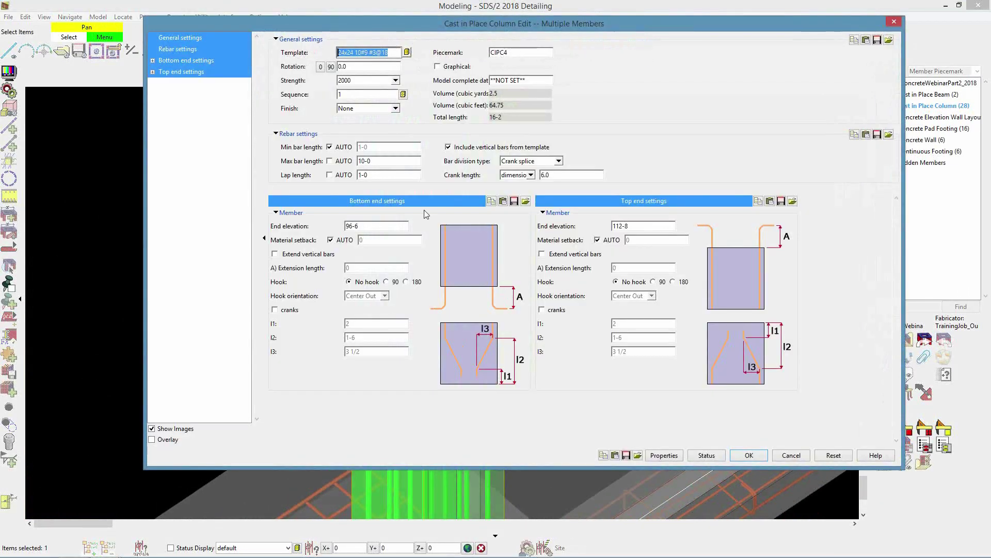
pyautogui.click(330, 160)
pyautogui.click(329, 175)
pyautogui.click(542, 163)
pyautogui.click(551, 189)
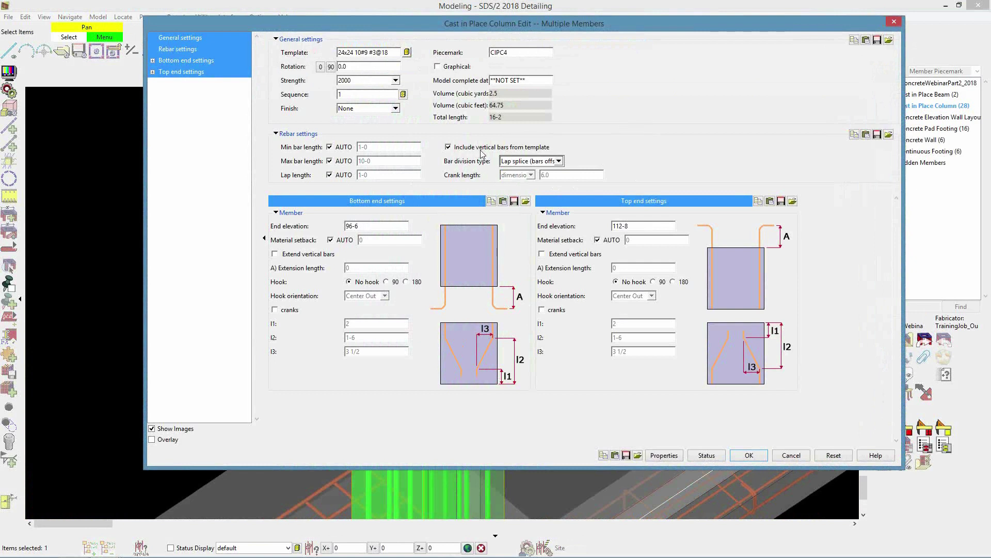
# Step: Exclude the template's vertical bars from the column and apply the edit
pyautogui.click(447, 147)
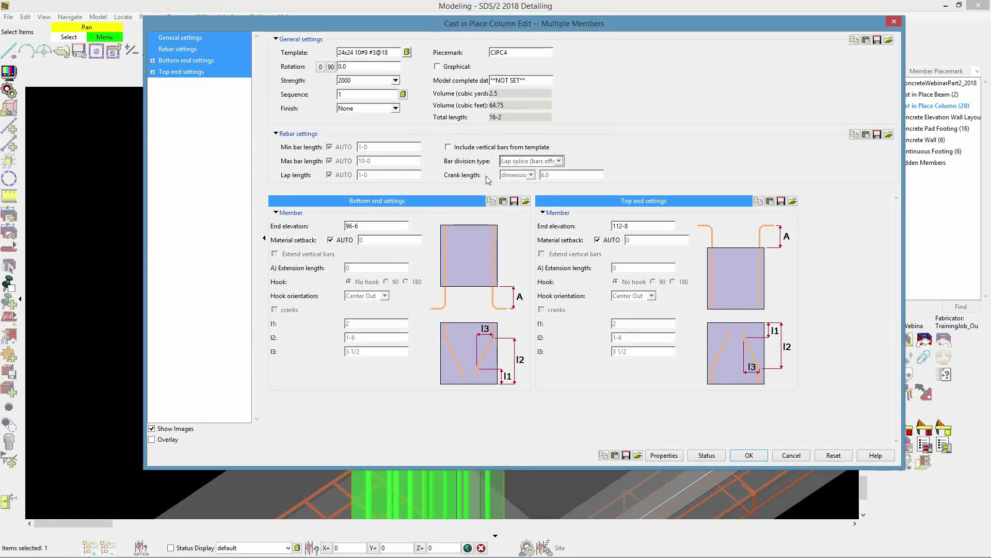
pyautogui.click(749, 456)
pyautogui.click(349, 337)
pyautogui.scroll(-2, 486, 379)
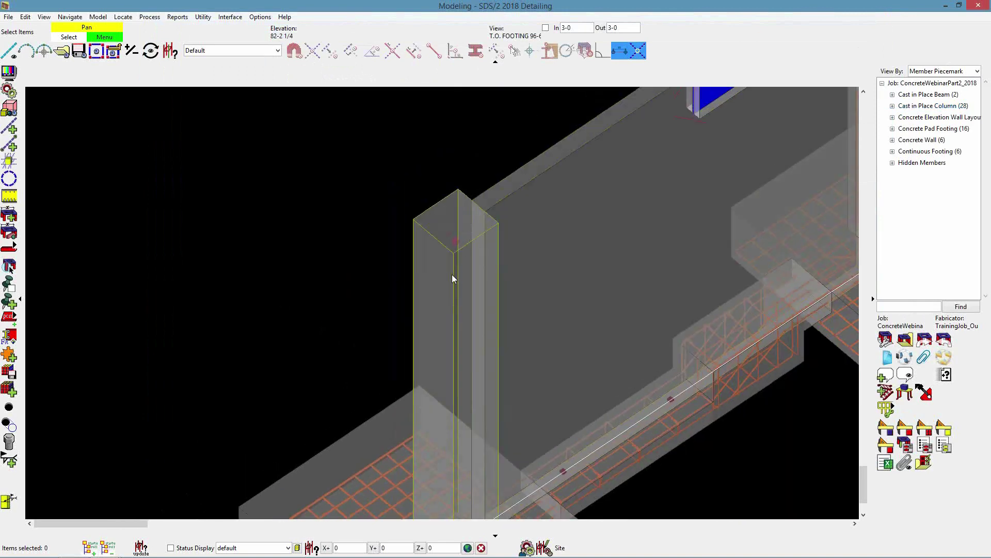
# Step: Include the template's vertical bars in the column again, override its bottom end material setback with 1-0, and apply the edit
pyautogui.scroll(1, 451, 274)
pyautogui.moveTo(440, 293); pyautogui.dragTo(444, 268, button='middle')
pyautogui.scroll(-1, 447, 305)
pyautogui.doubleClick(457, 298)
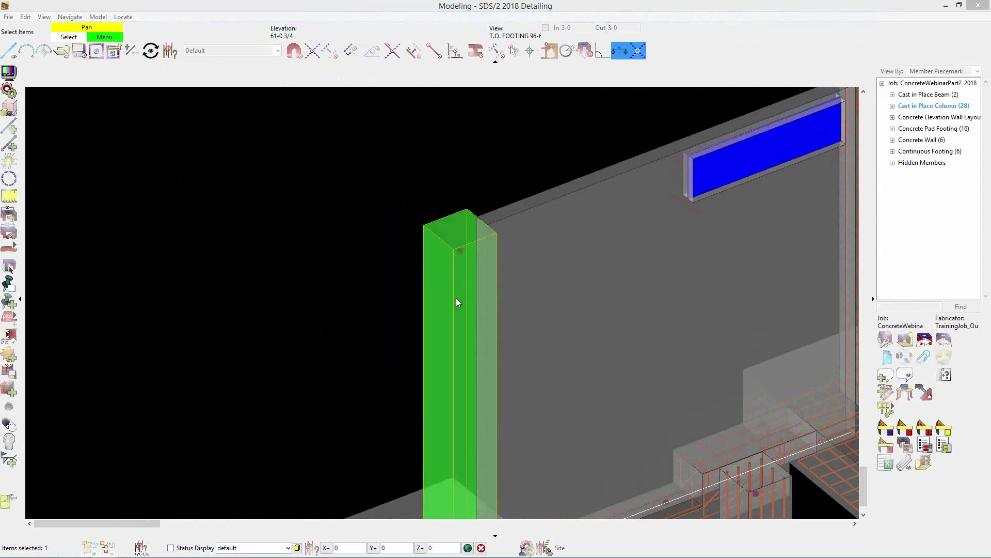
pyautogui.click(449, 147)
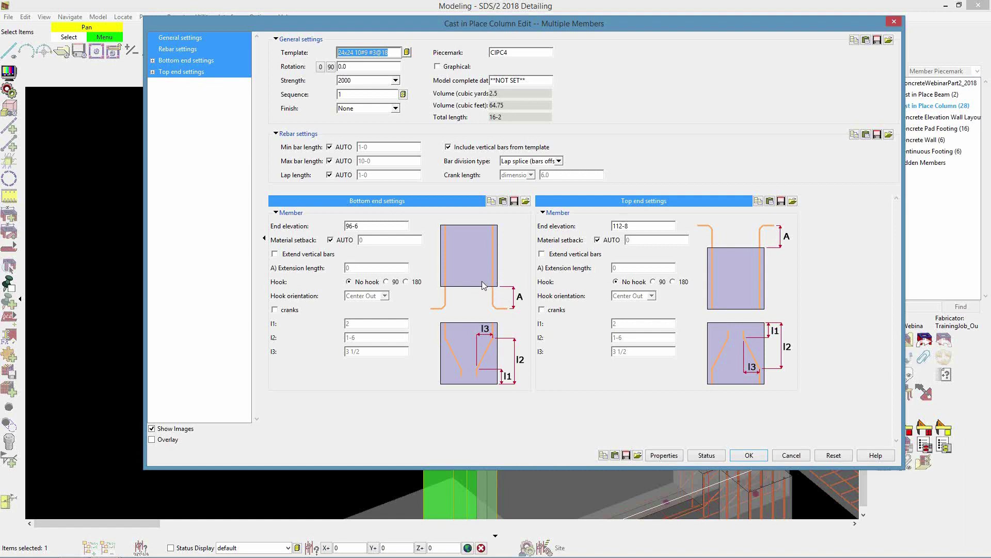
pyautogui.click(372, 240)
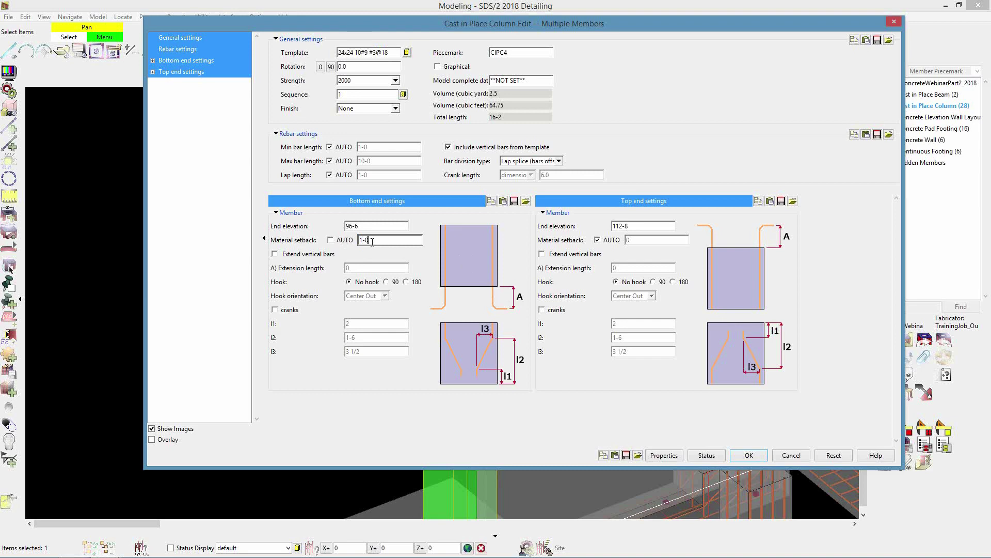
pyautogui.press('Return')
# Step: Open a surface view on the column's face to examine the gap between the column's bottom end and the footing
pyautogui.scroll(-2, 417, 147)
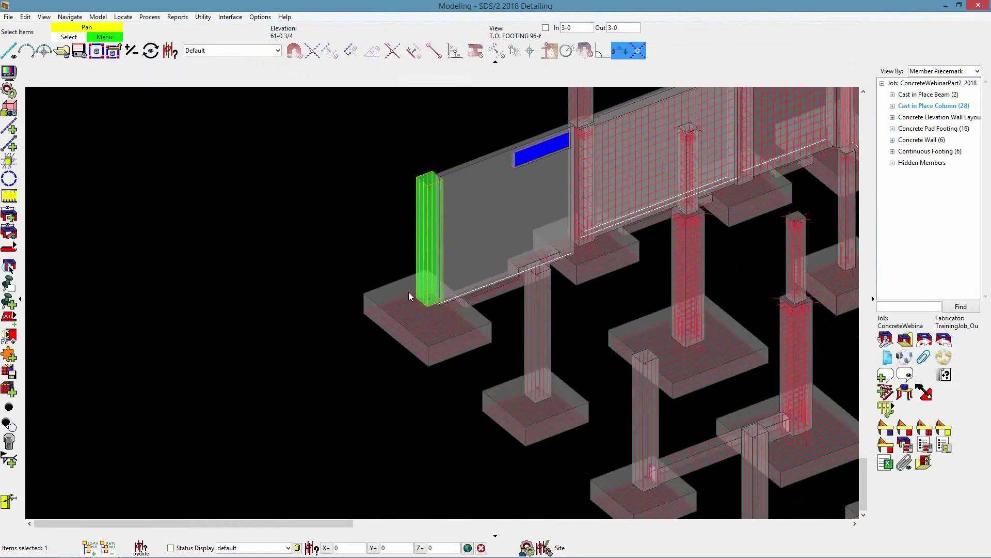
pyautogui.scroll(2, 423, 289)
pyautogui.scroll(2, 422, 285)
pyautogui.press('s')
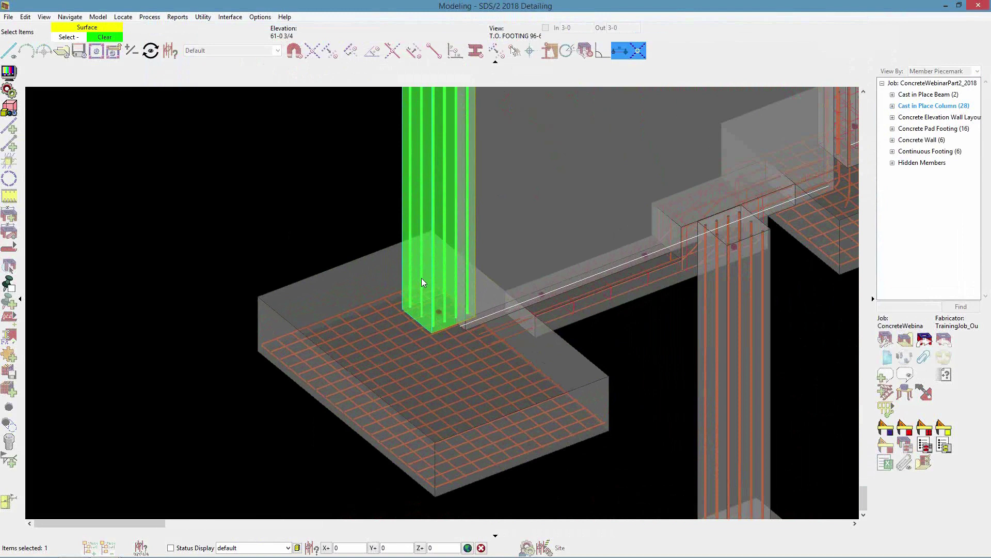
pyautogui.click(422, 283)
pyautogui.scroll(-2, 487, 223)
pyautogui.scroll(3, 475, 437)
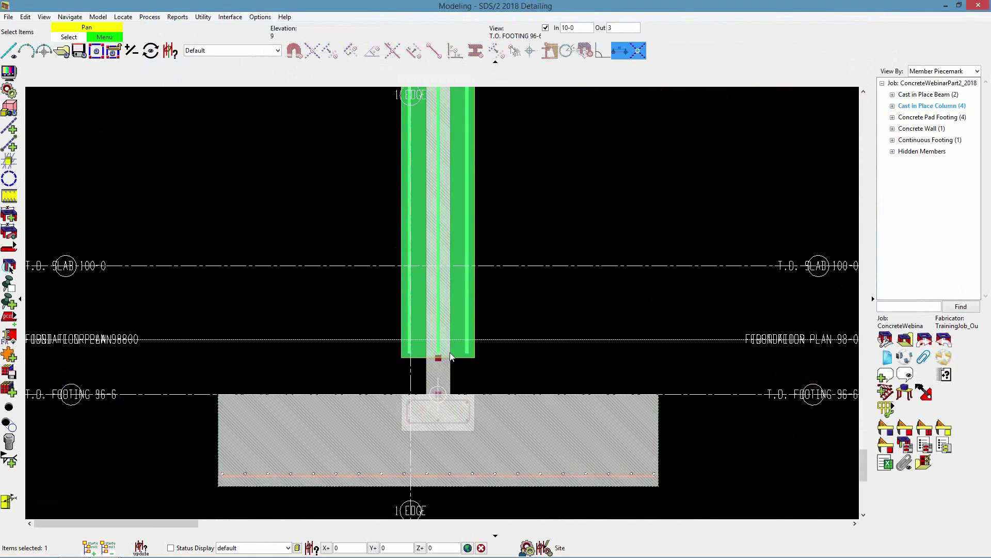
# Step: Reset the column's bottom end material setback to 0 and return it to AUTO
pyautogui.doubleClick(456, 324)
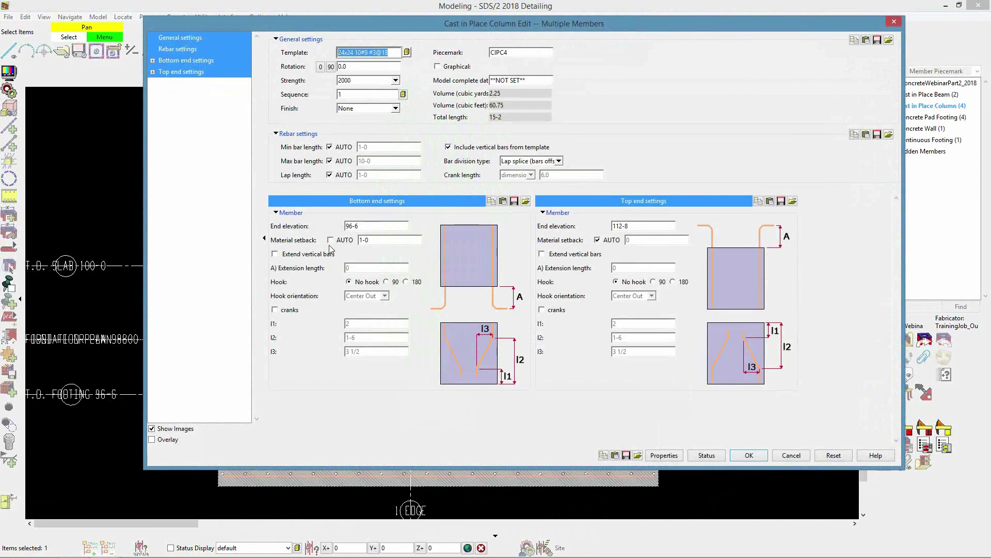
pyautogui.doubleClick(369, 240)
pyautogui.write('0')
pyautogui.click(330, 240)
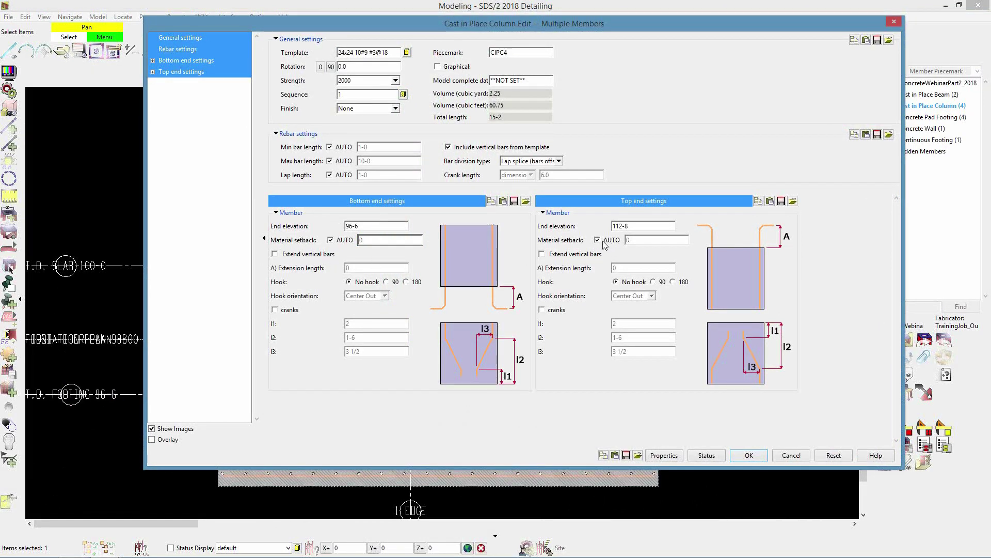
# Step: Extend the vertical bars 2-0 at the column's bottom end with 90 hooks oriented Center Out, and apply the edit
pyautogui.click(274, 254)
pyautogui.click(364, 267)
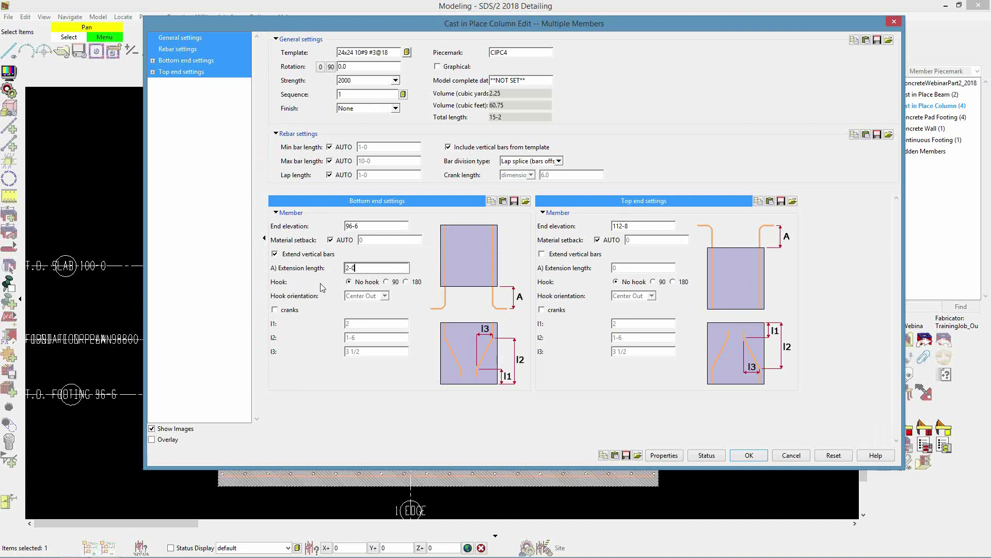
pyautogui.click(387, 282)
pyautogui.click(385, 296)
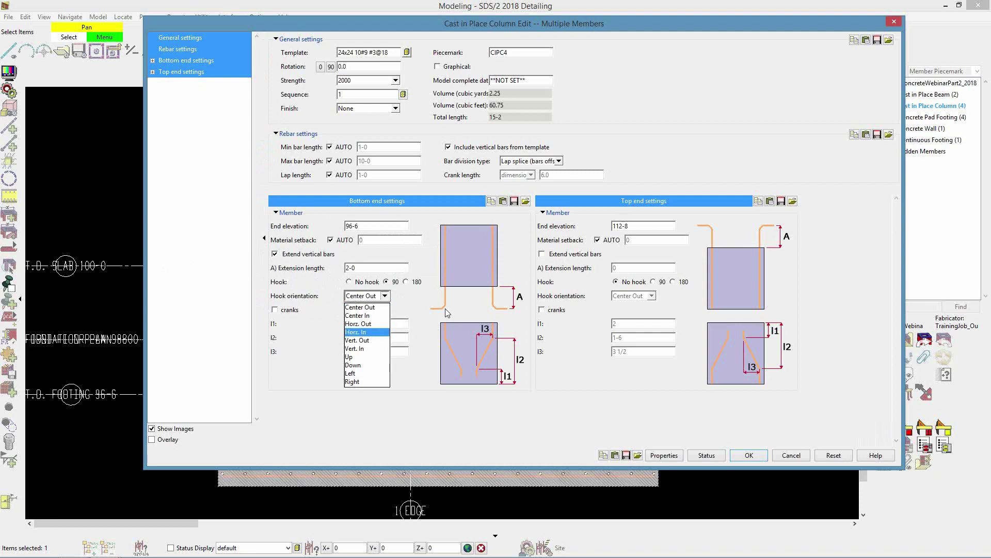
pyautogui.click(386, 308)
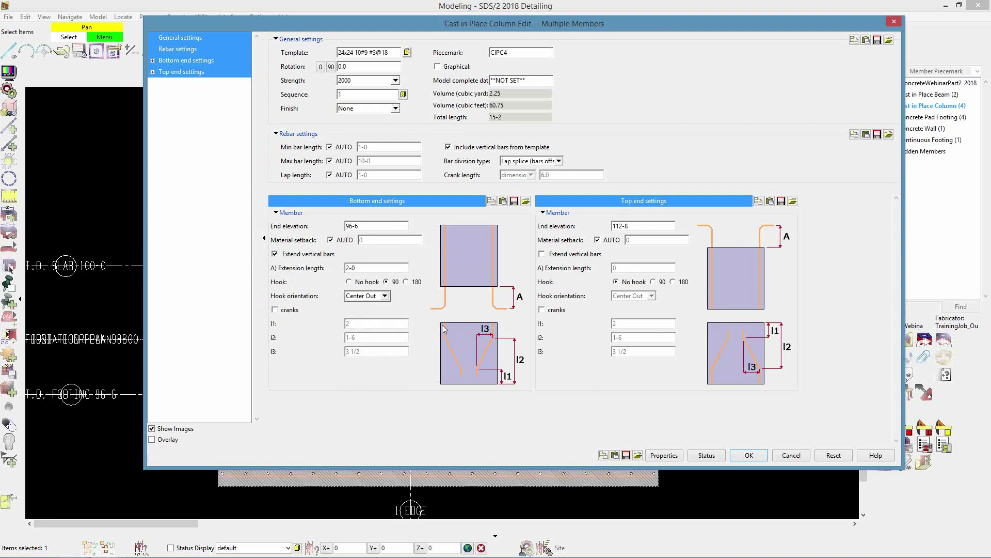
pyautogui.click(758, 458)
# Step: Examine the hooked bar extensions in the footing from several 3D angles, with the view's depth clipping turned off
pyautogui.keyDown('shift'); pyautogui.moveTo(432, 385); pyautogui.dragTo(379, 494, button='middle'); pyautogui.keyUp('shift')
pyautogui.scroll(2, 452, 366)
pyautogui.scroll(1, 470, 373)
pyautogui.keyDown('shift'); pyautogui.moveTo(470, 373); pyautogui.dragTo(442, 401, button='middle'); pyautogui.keyUp('shift')
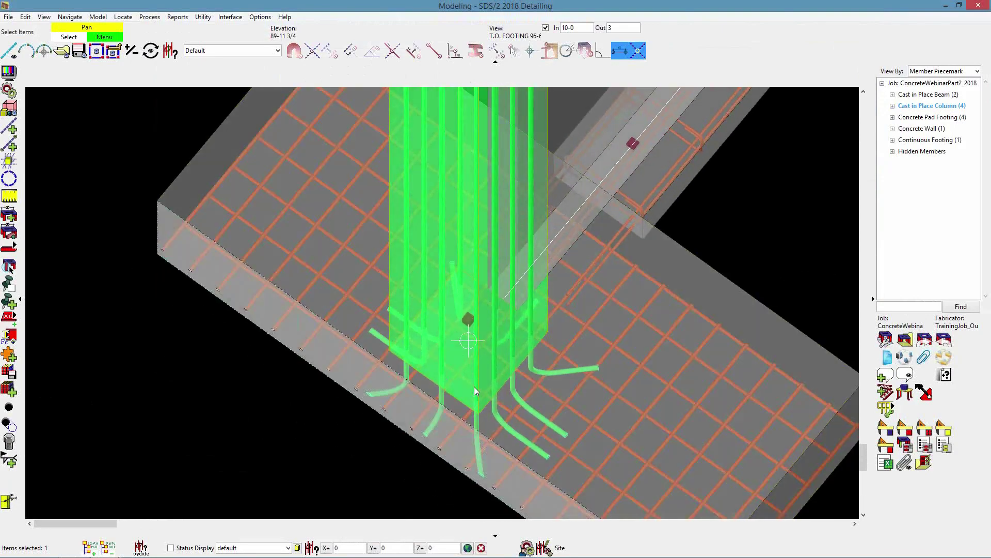
pyautogui.scroll(-1, 567, 435)
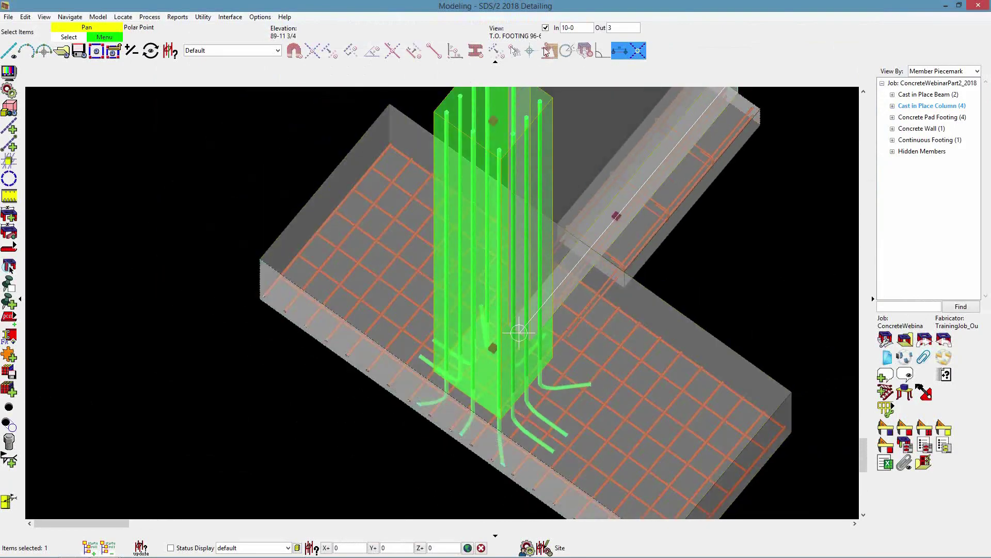
pyautogui.click(545, 28)
pyautogui.scroll(1, 464, 321)
pyautogui.scroll(-3, 439, 316)
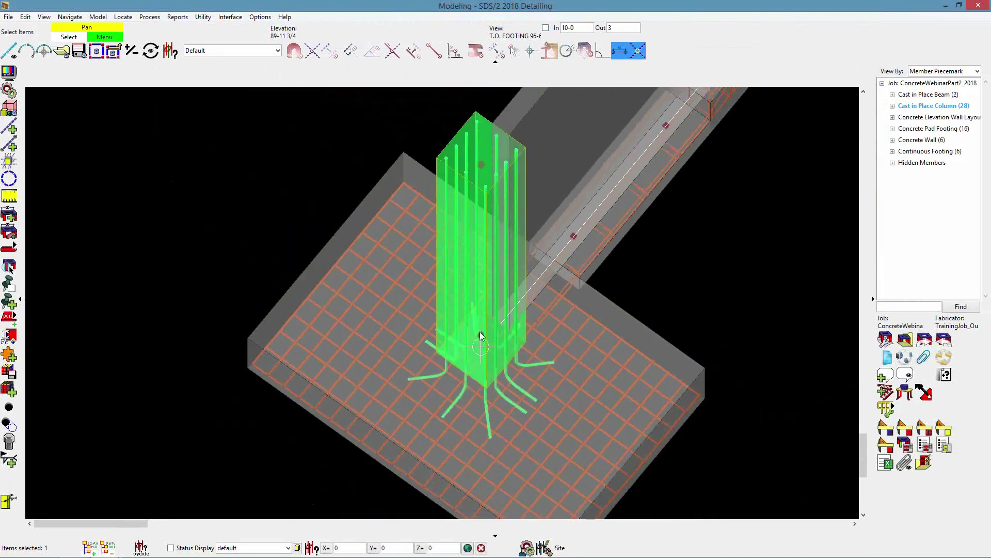
pyautogui.keyDown('shift'); pyautogui.moveTo(487, 346); pyautogui.dragTo(452, 465, button='middle'); pyautogui.keyUp('shift')
pyautogui.scroll(-3, 458, 449)
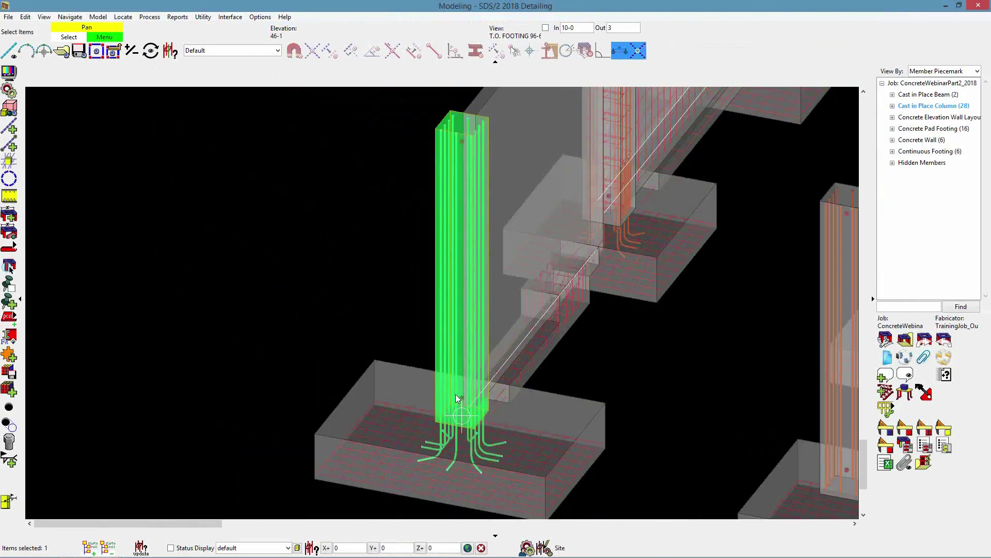
# Step: Set the hook orientation at the column's bottom end to Horz. Out and apply the edit
pyautogui.scroll(4, 458, 394)
pyautogui.click(456, 373)
pyautogui.doubleClick(455, 373)
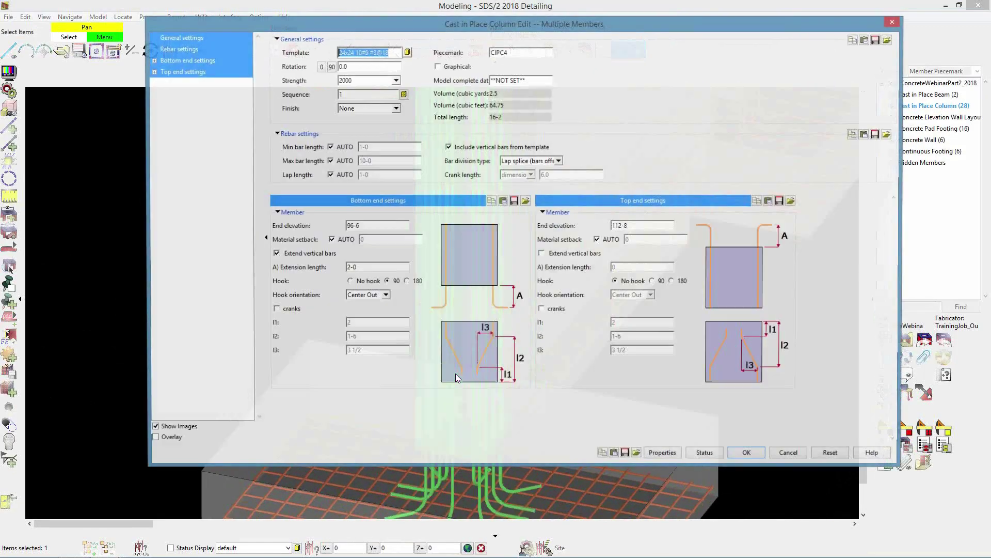
pyautogui.click(385, 297)
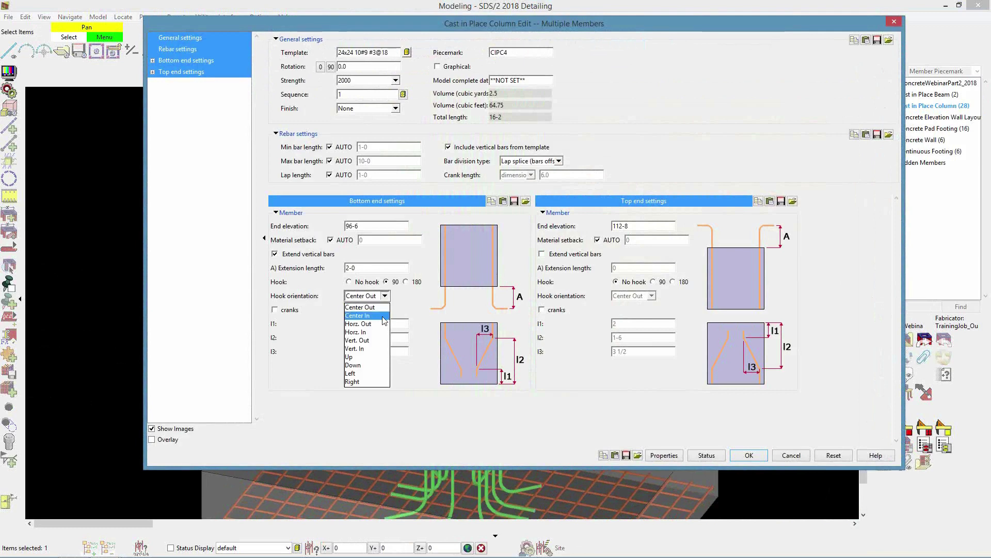
pyautogui.click(382, 324)
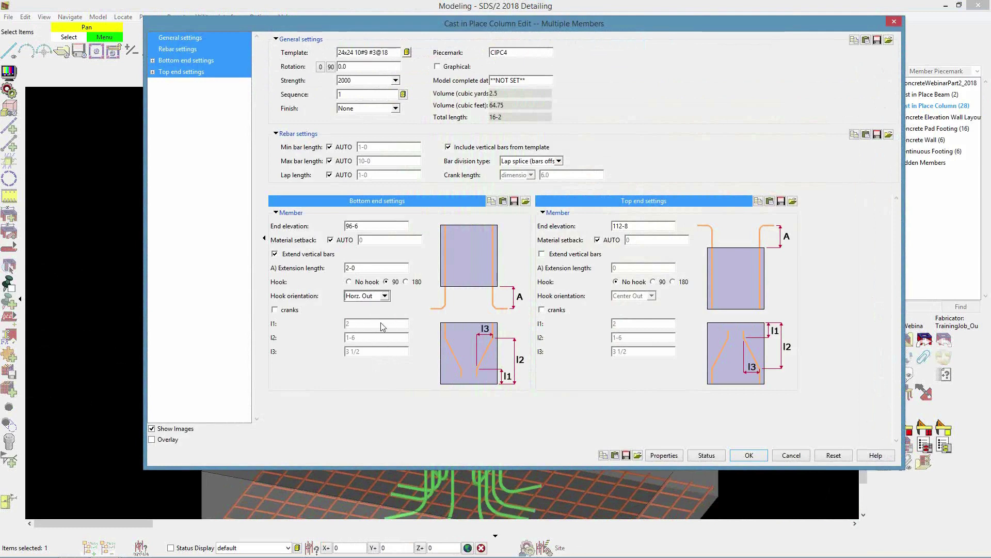
pyautogui.click(749, 456)
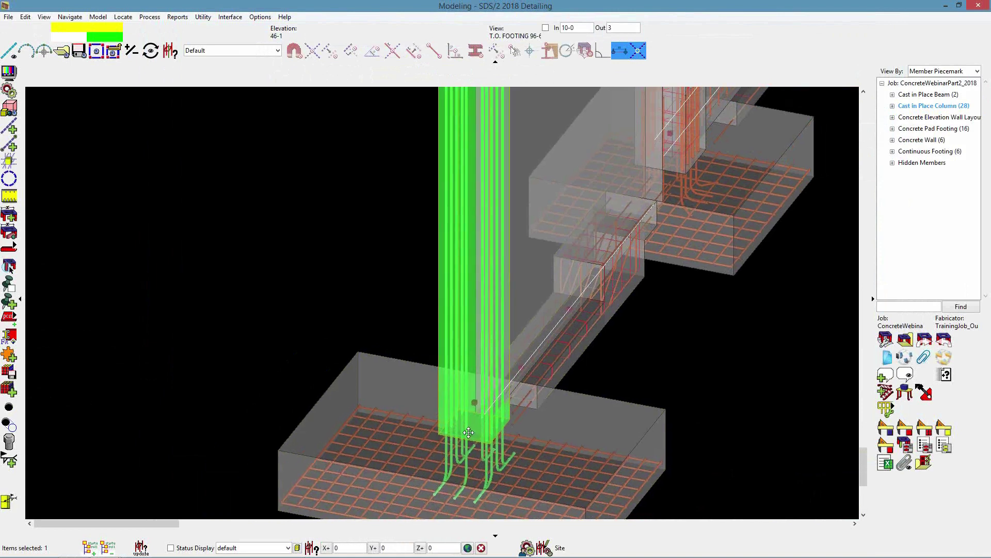
# Step: Set the hook orientation at the column's bottom end to Vert. Out and apply the edit
pyautogui.scroll(3, 468, 433)
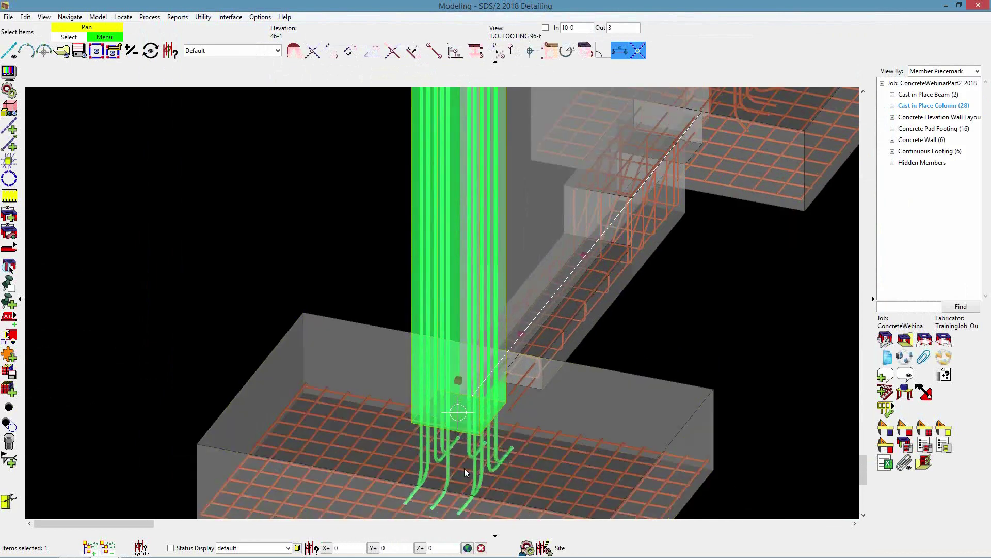
pyautogui.doubleClick(479, 385)
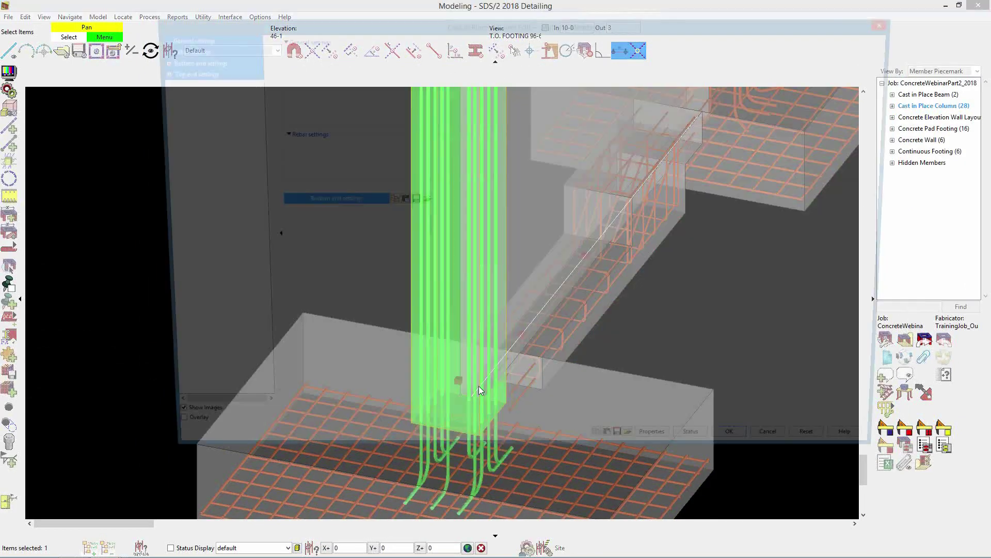
pyautogui.click(385, 295)
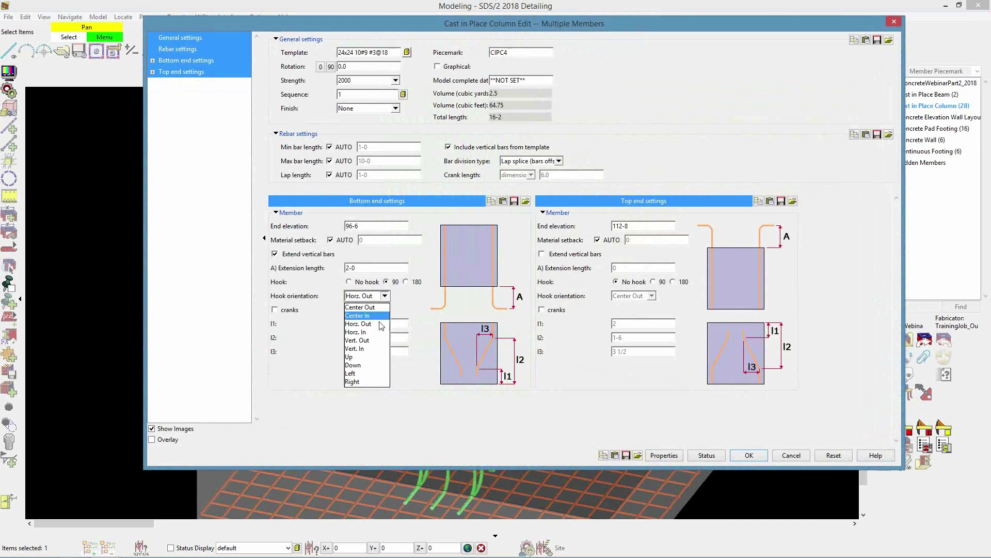
pyautogui.click(377, 342)
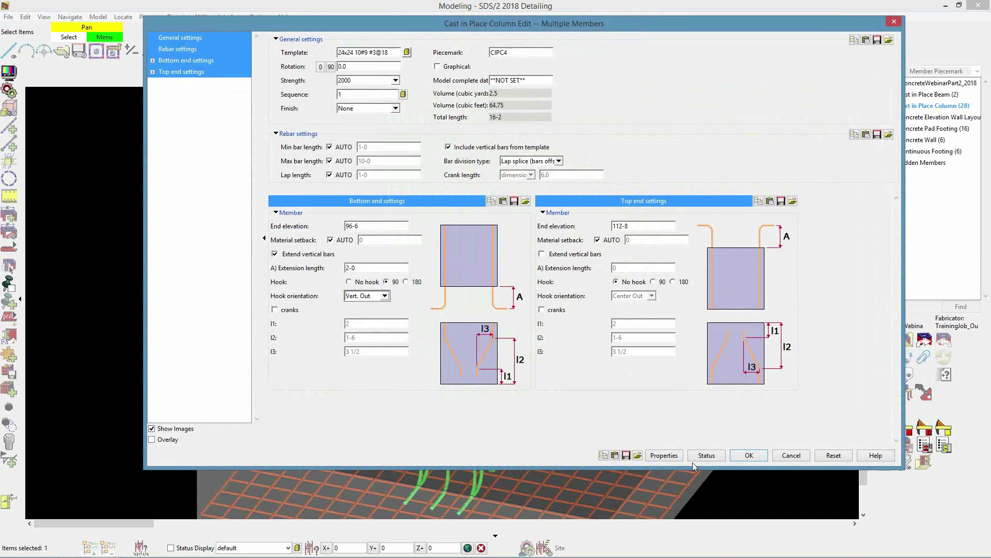
pyautogui.click(740, 450)
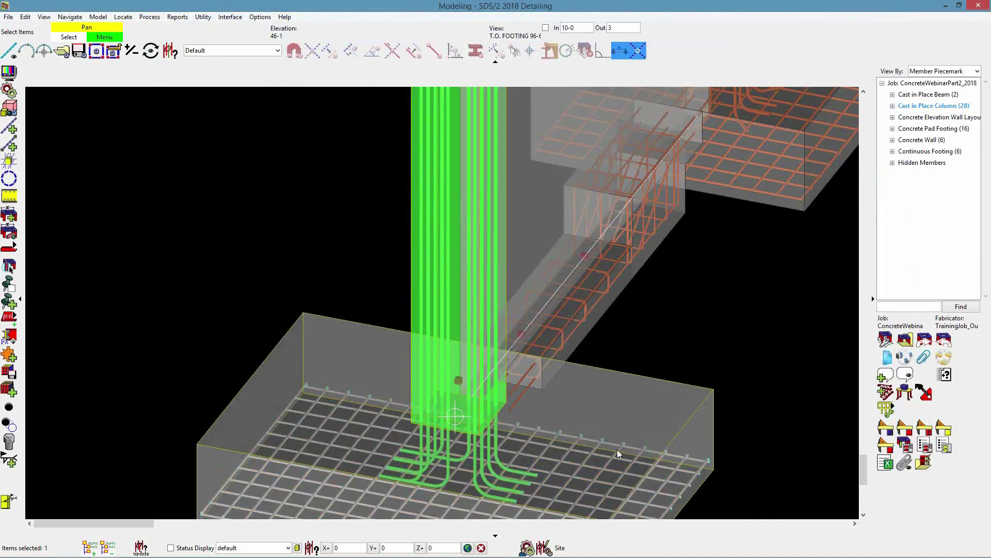
# Step: Review the hook orientation choices and hook types in the column's bottom end settings, keeping Vert. Out with 90 hooks
pyautogui.doubleClick(461, 362)
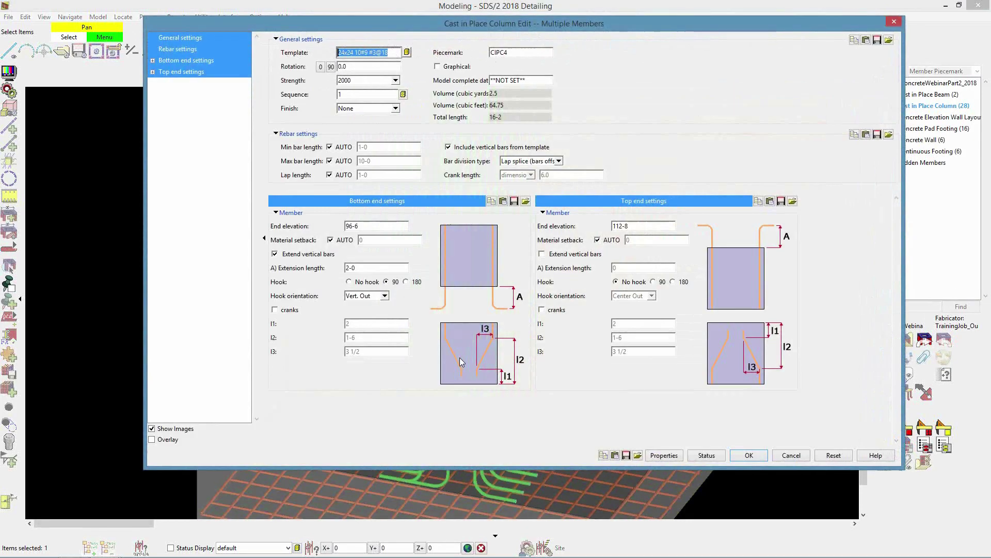
pyautogui.click(385, 296)
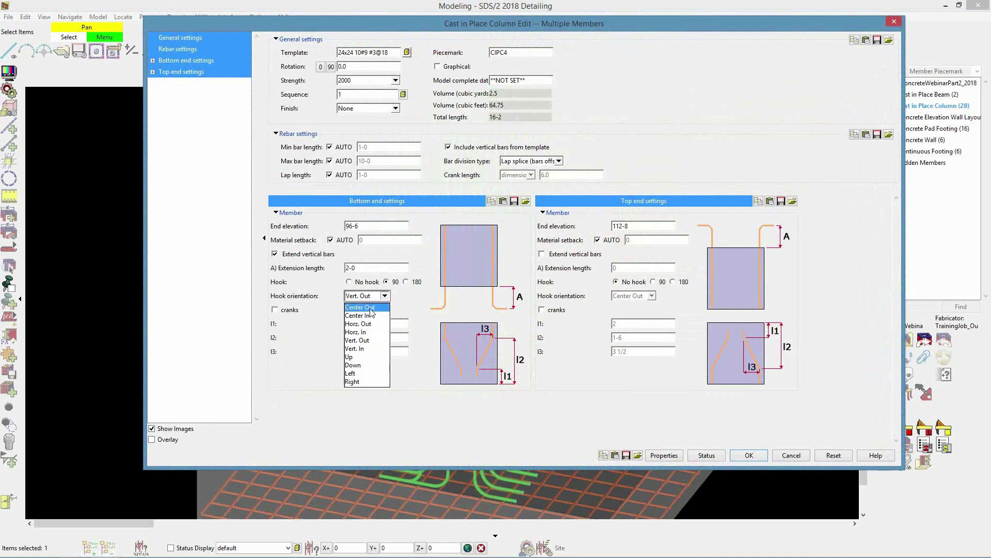
pyautogui.click(317, 333)
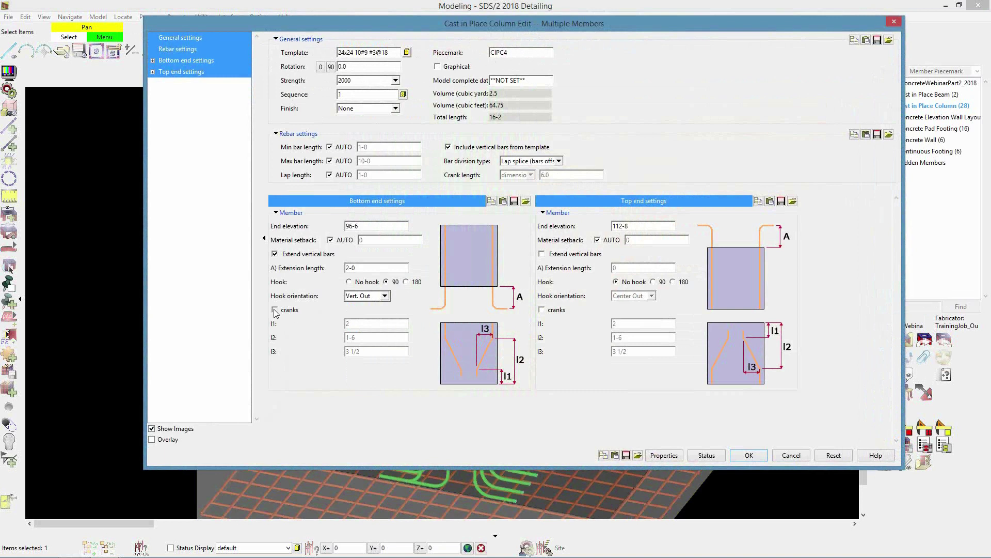
pyautogui.click(349, 282)
pyautogui.click(386, 282)
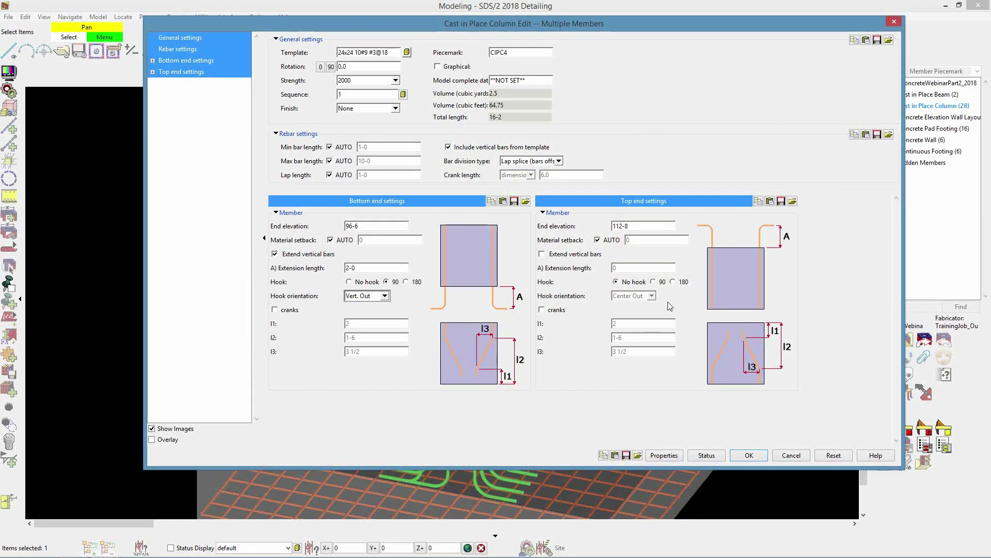
pyautogui.click(753, 457)
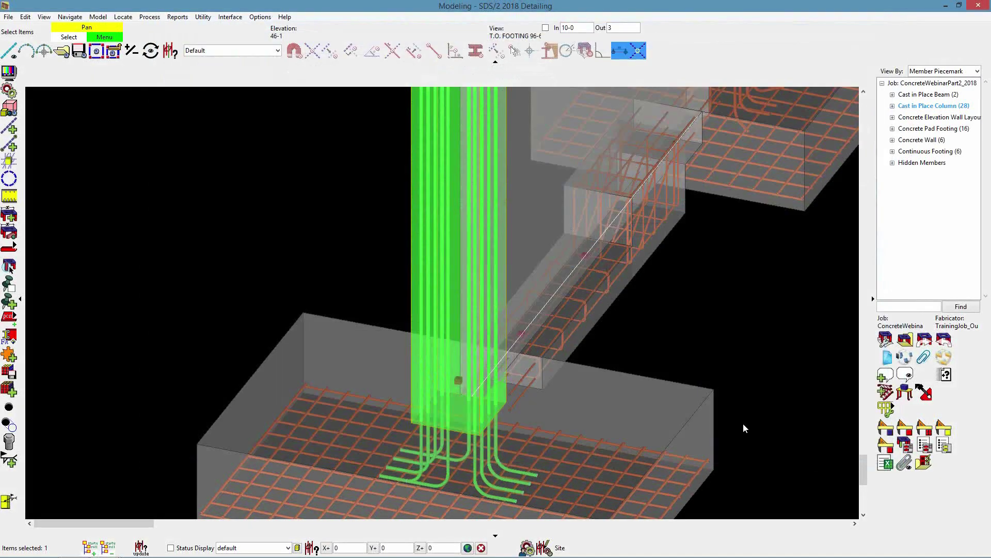
# Step: Open the SECOND FLOOR PLAN 112-8 erection view
pyautogui.scroll(-5, 779, 374)
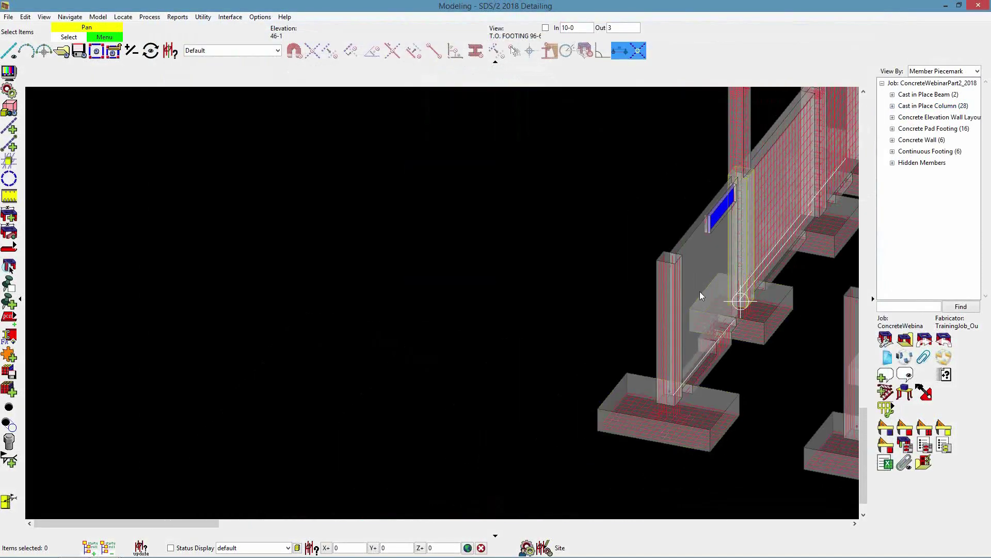
pyautogui.scroll(3, 699, 291)
pyautogui.moveTo(631, 279); pyautogui.dragTo(540, 268, button='middle')
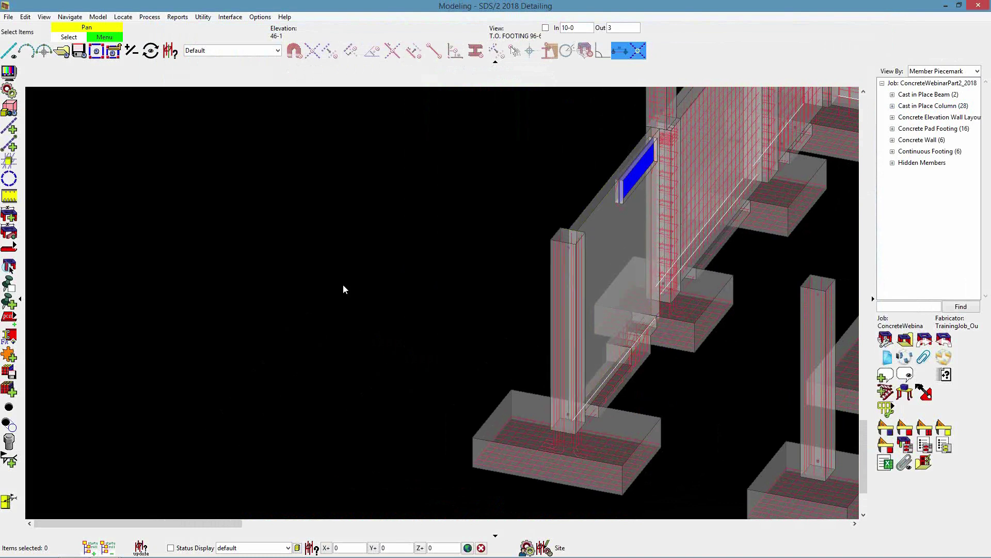
pyautogui.click(61, 50)
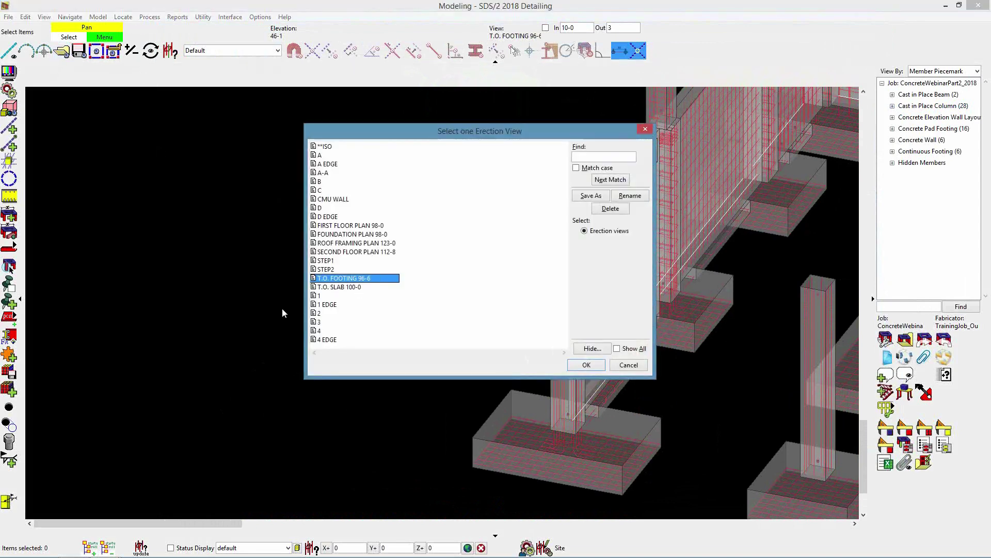
pyautogui.click(383, 253)
pyautogui.click(584, 364)
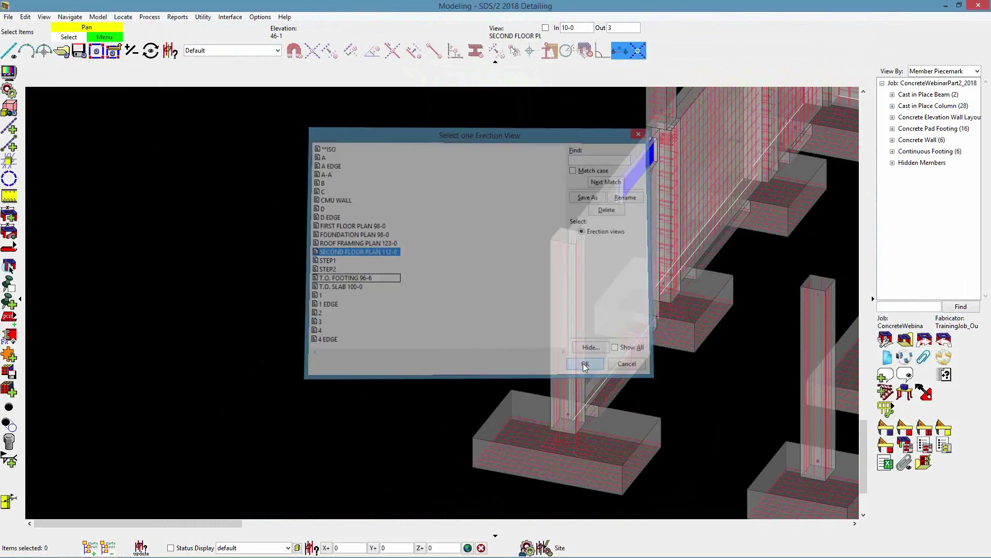
# Step: Add a Cast in Place Column on the existing column where gridline 1 meets line A-A, with its top end elevation at 123-0
pyautogui.scroll(-3, 666, 338)
pyautogui.scroll(3, 258, 334)
pyautogui.scroll(4, 538, 339)
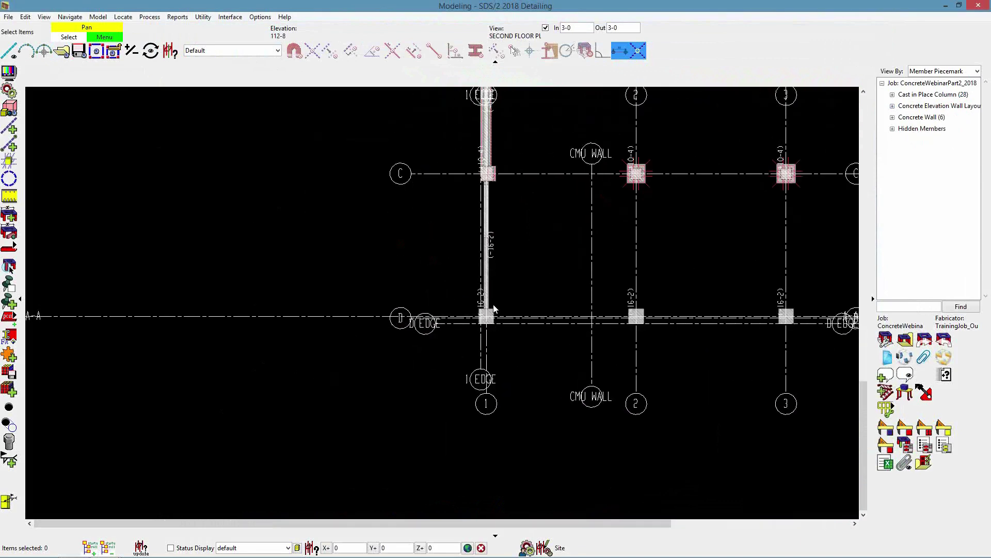
pyautogui.scroll(5, 493, 325)
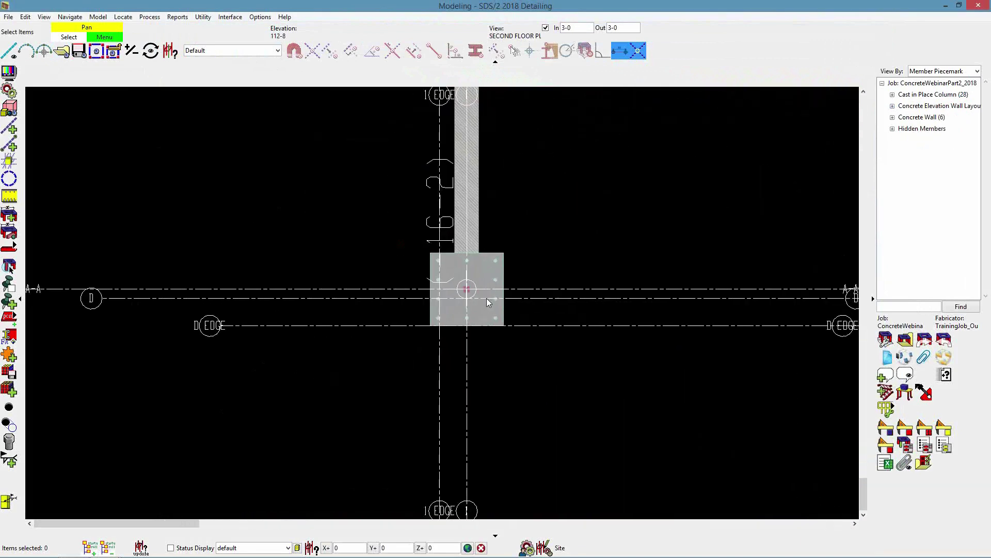
pyautogui.press('m')
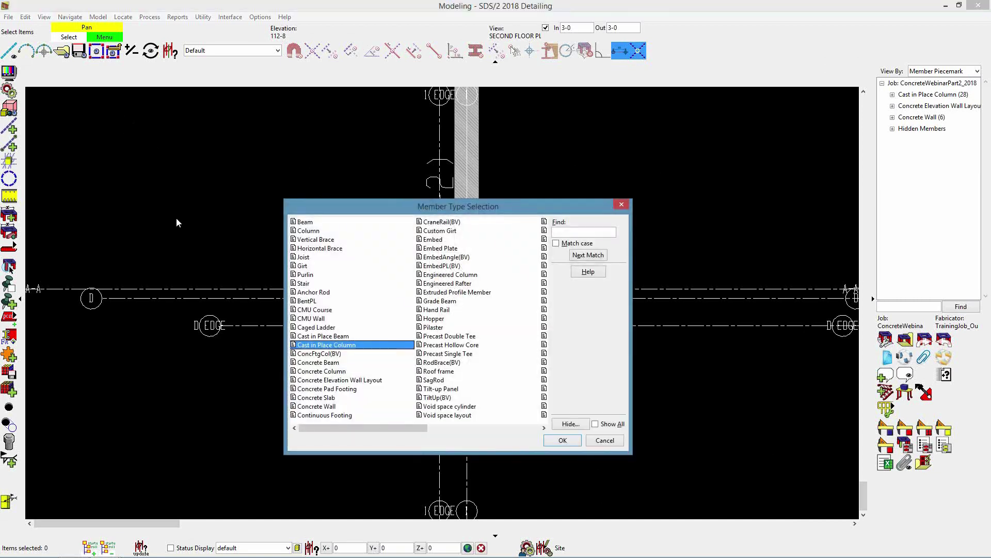
pyautogui.press('Return')
pyautogui.click(467, 293)
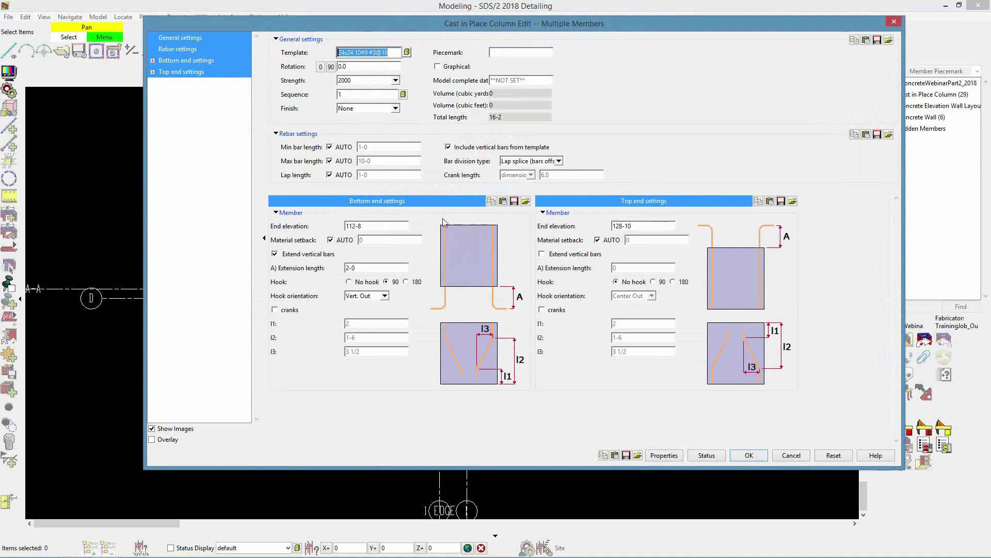
pyautogui.doubleClick(645, 224)
pyautogui.write('1')
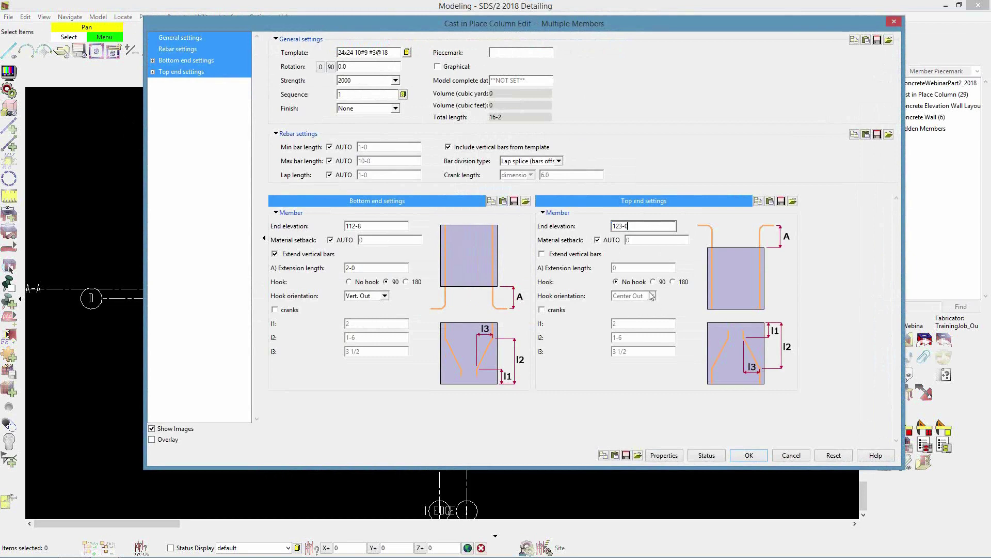
# Step: Assign the 18x18 8#7 #3@12 template to the new column, turn off its bottom end vertical bar extension, and apply the settings
pyautogui.click(406, 52)
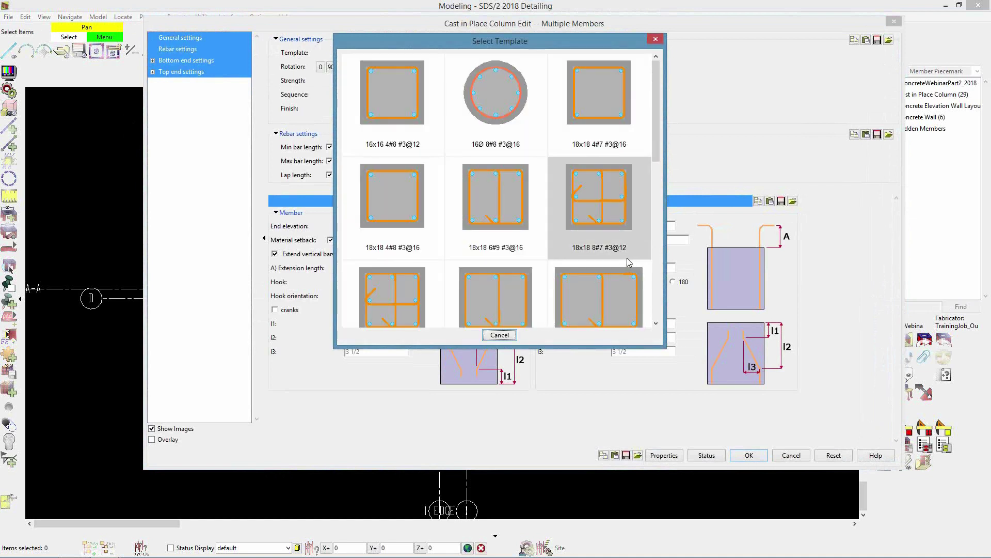
pyautogui.click(602, 245)
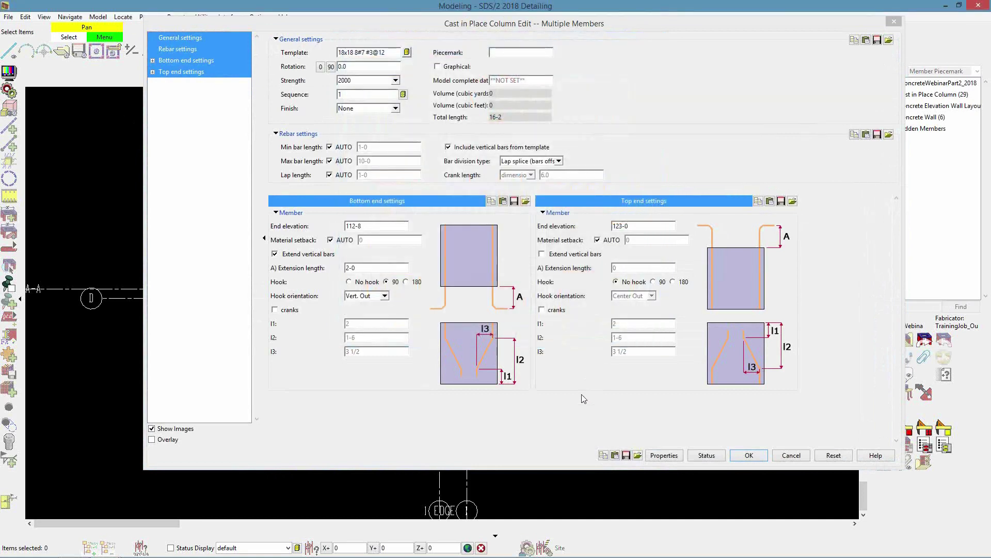
pyautogui.click(289, 255)
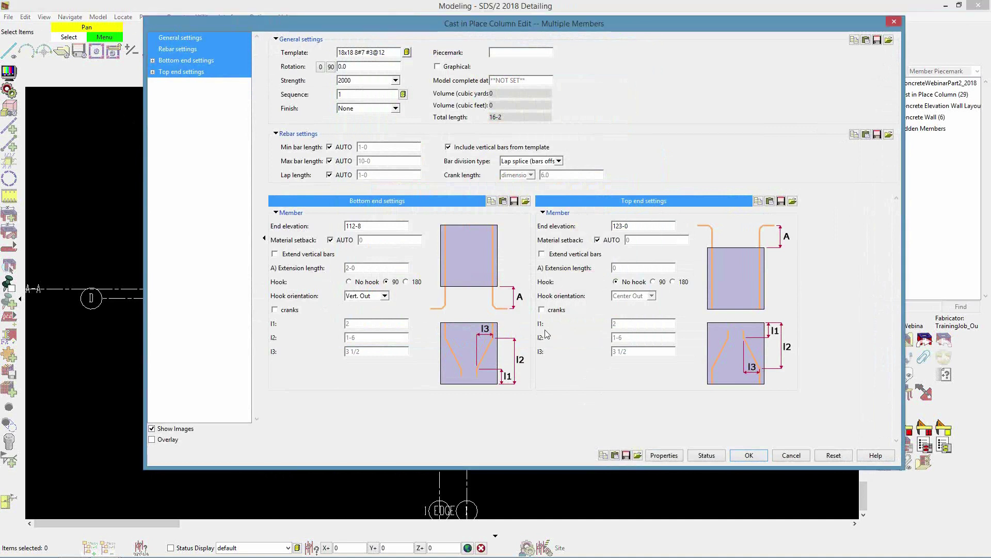
pyautogui.click(747, 455)
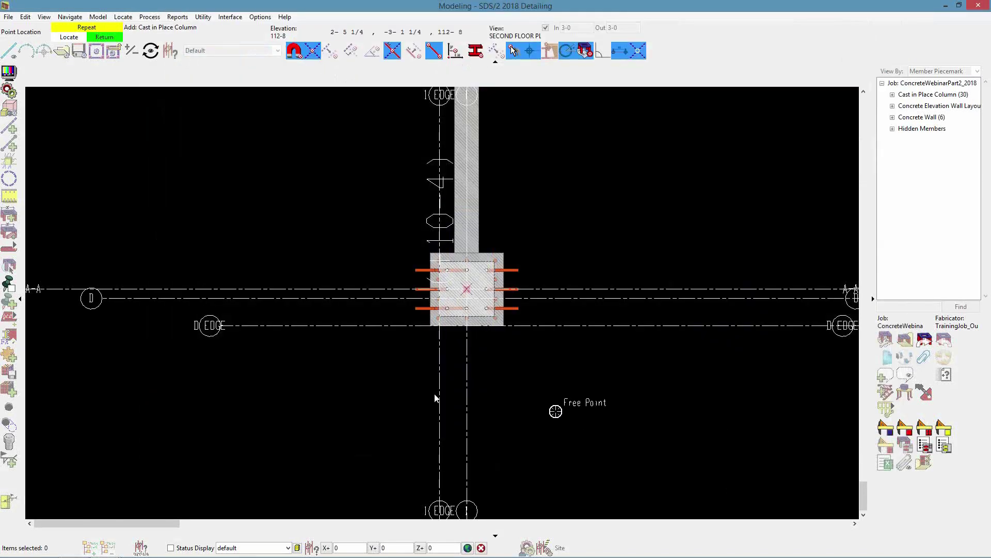
# Step: Place the same upper column on the existing columns at gridlines 2, 3 and 4 along line A-A, and finish the command
pyautogui.scroll(-2, 247, 374)
pyautogui.scroll(4, 586, 318)
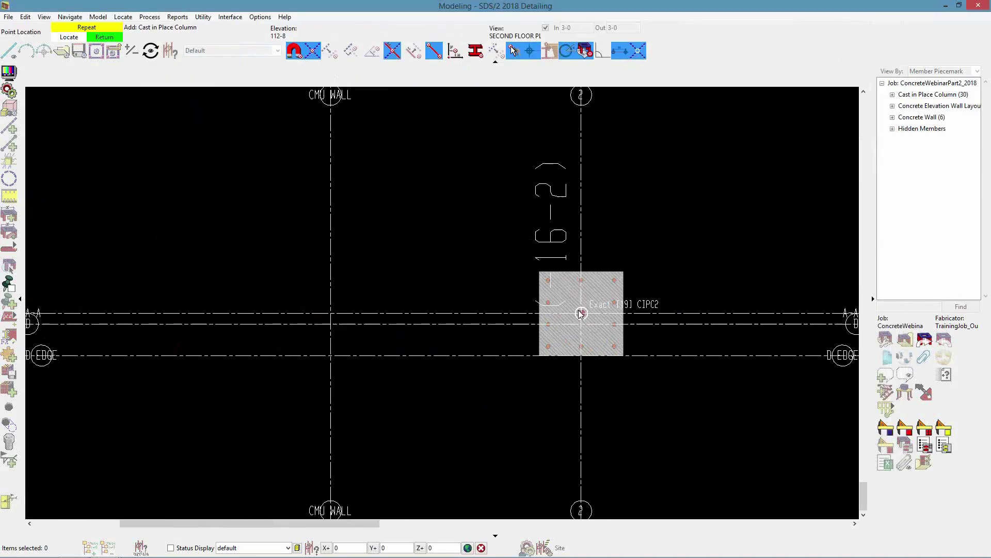
pyautogui.scroll(-4, 583, 316)
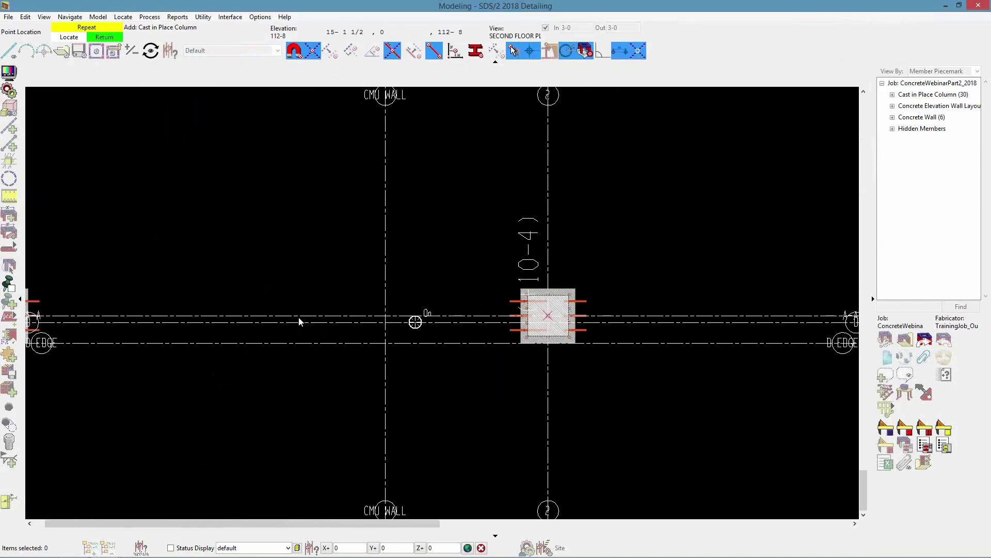
pyautogui.scroll(3, 615, 310)
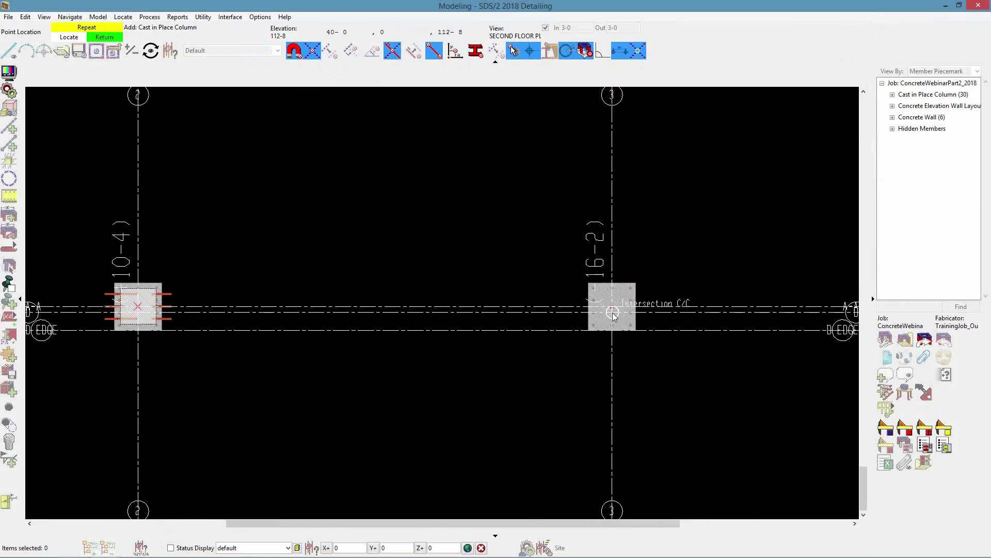
pyautogui.scroll(-3, 414, 334)
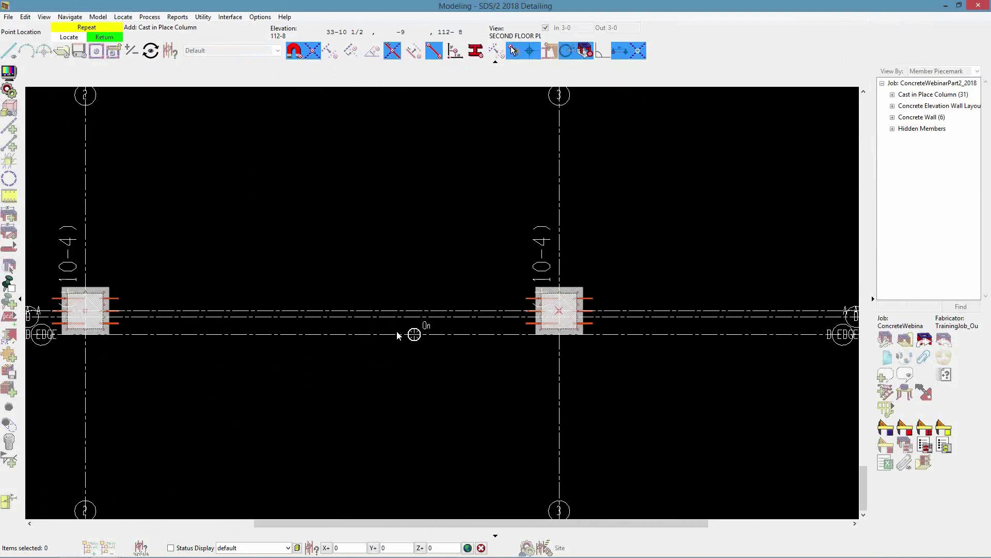
pyautogui.scroll(3, 579, 330)
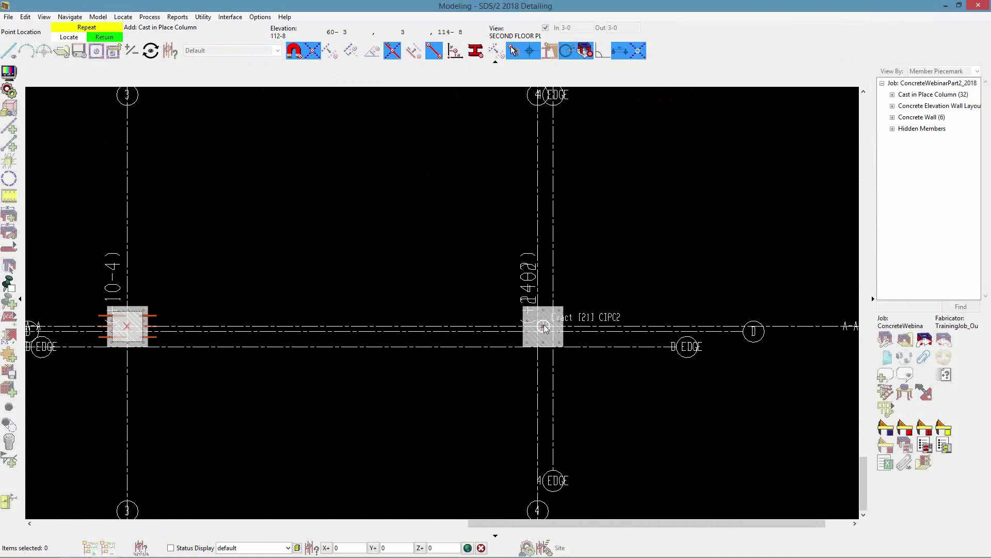
pyautogui.click(544, 328)
pyautogui.rightClick(593, 355)
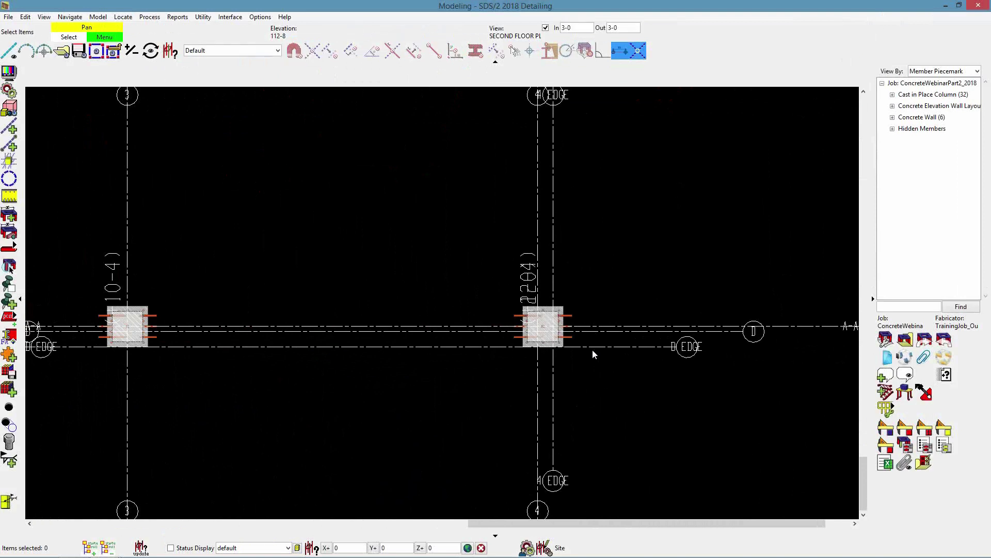
# Step: Show the second floor plan model in 3D with depth checking turned off
pyautogui.keyDown('shift'); pyautogui.moveTo(516, 350); pyautogui.dragTo(426, 287, button='middle'); pyautogui.keyUp('shift')
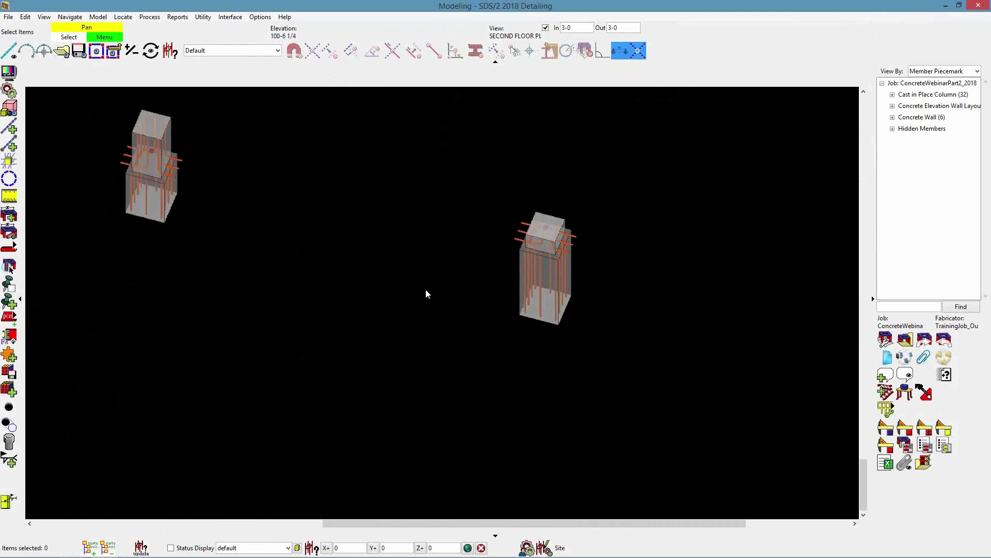
pyautogui.scroll(-2, 427, 290)
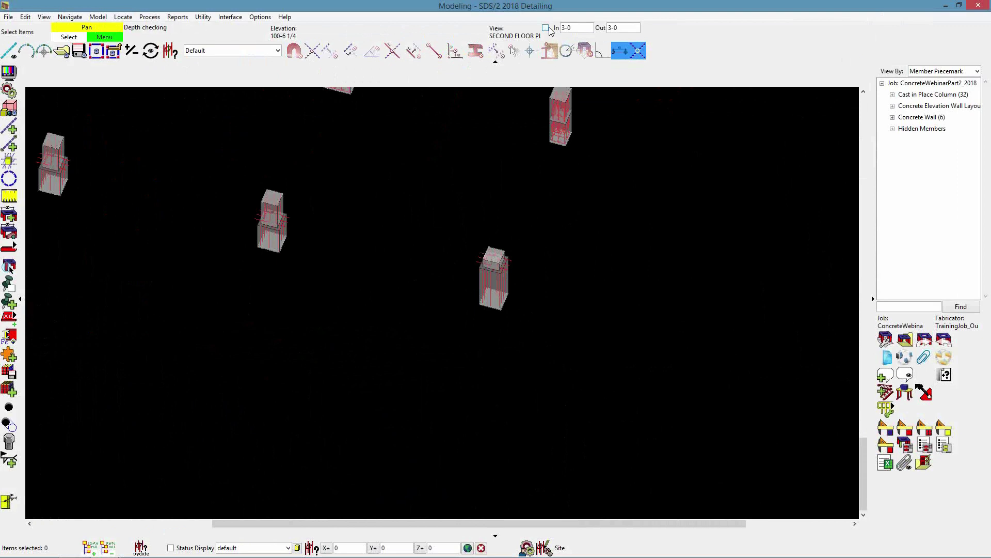
pyautogui.click(546, 27)
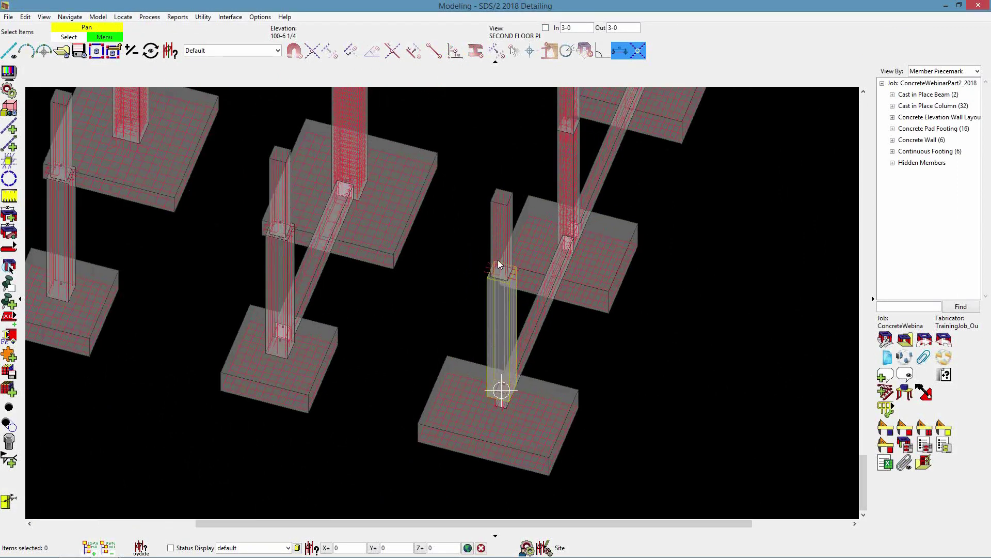
# Step: Set the bottom end hook of the four second-floor columns along line A-A to No hook and apply the settings
pyautogui.scroll(-3, 504, 265)
pyautogui.click(502, 241)
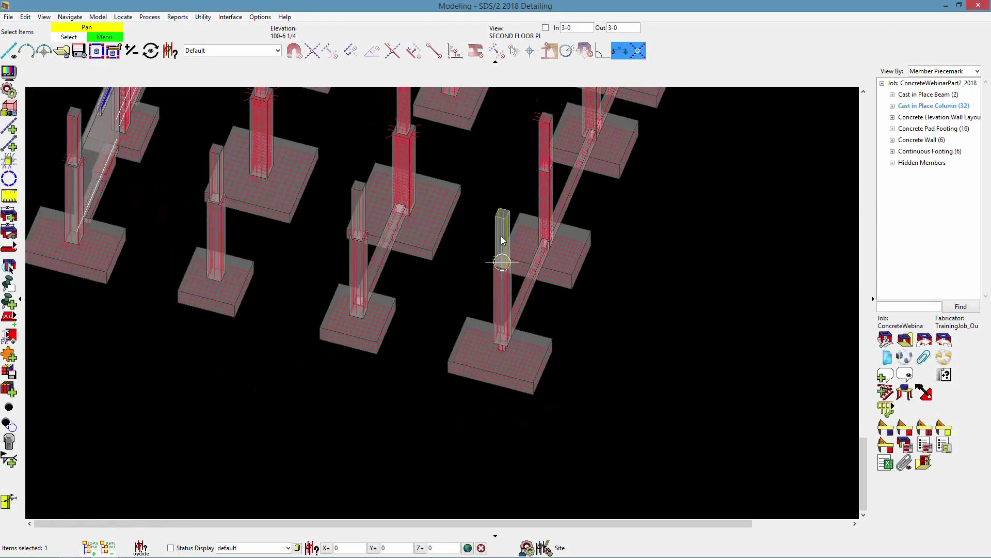
pyautogui.keyDown('shift'); pyautogui.click(359, 207); pyautogui.keyUp('shift')
pyautogui.keyDown('shift'); pyautogui.click(220, 176); pyautogui.keyUp('shift')
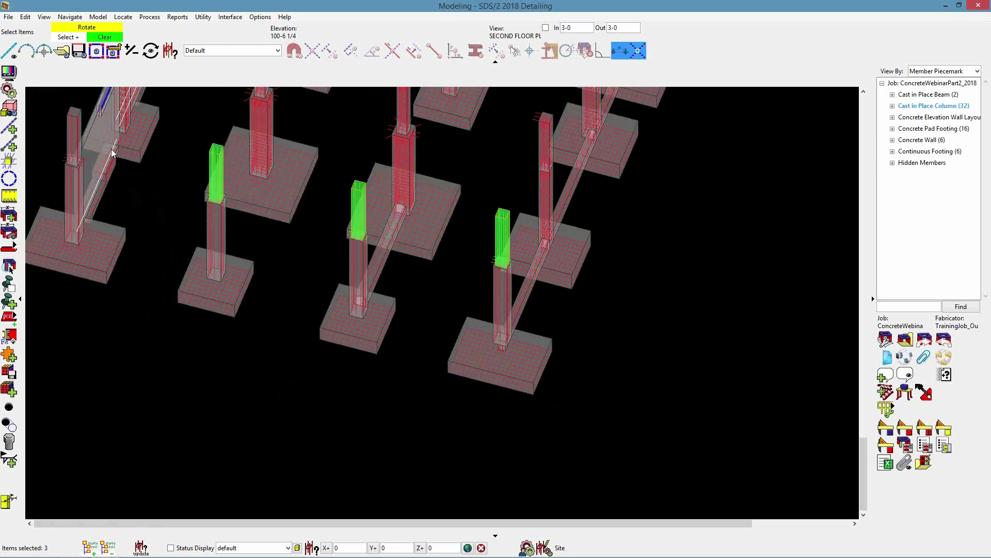
pyautogui.keyDown('shift'); pyautogui.click(75, 148); pyautogui.keyUp('shift')
pyautogui.scroll(1, 133, 186)
pyautogui.scroll(1, 126, 206)
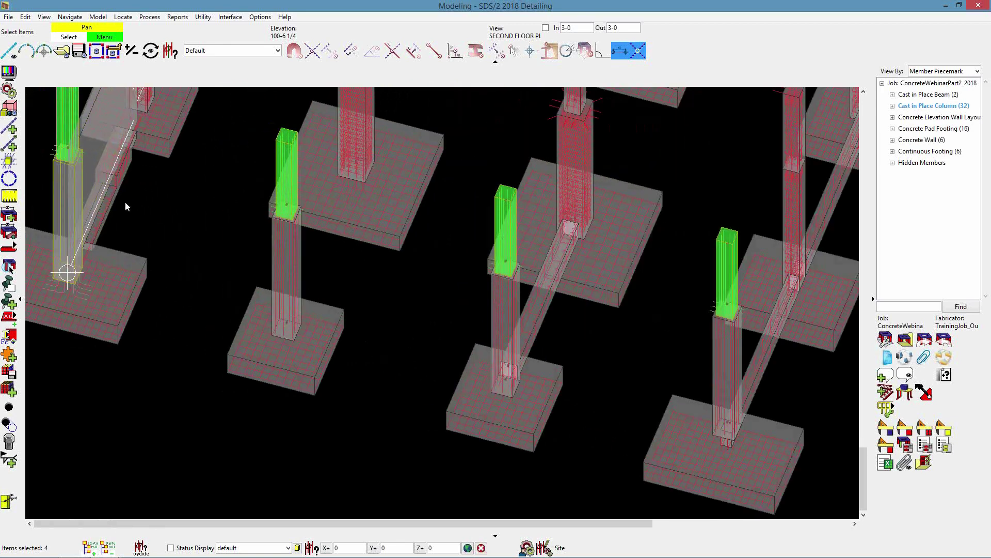
pyautogui.scroll(1, 125, 206)
pyautogui.scroll(-2, 309, 217)
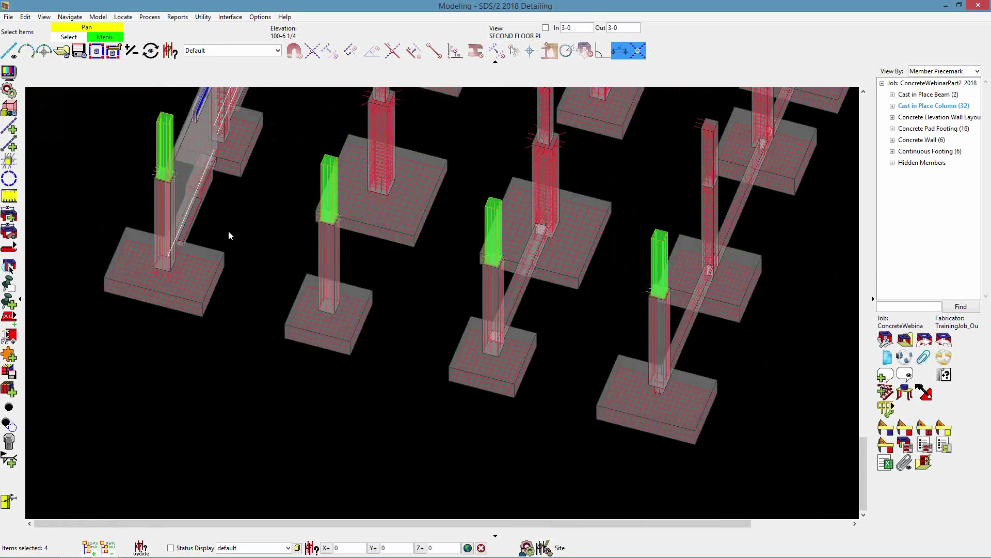
pyautogui.rightClick(259, 230)
pyautogui.click(289, 236)
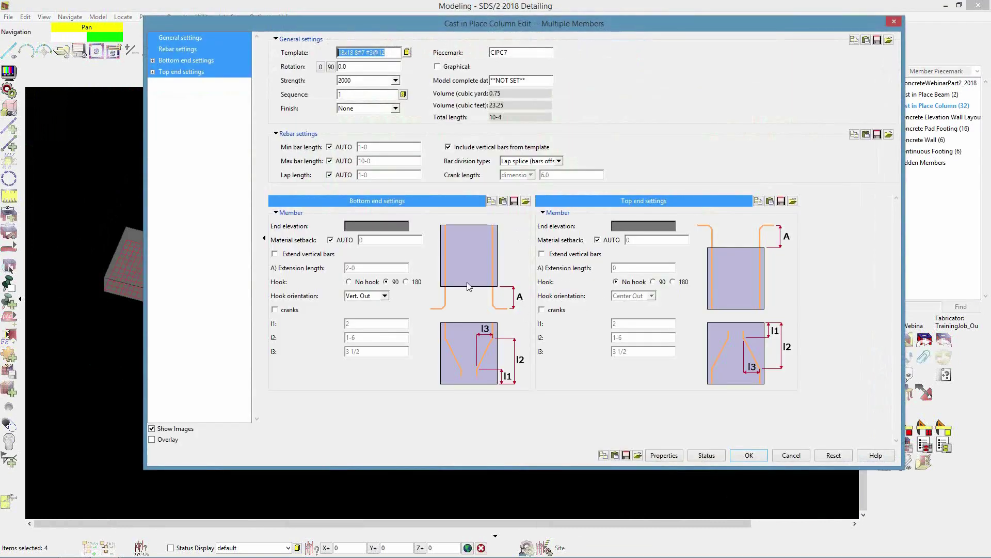
pyautogui.click(349, 282)
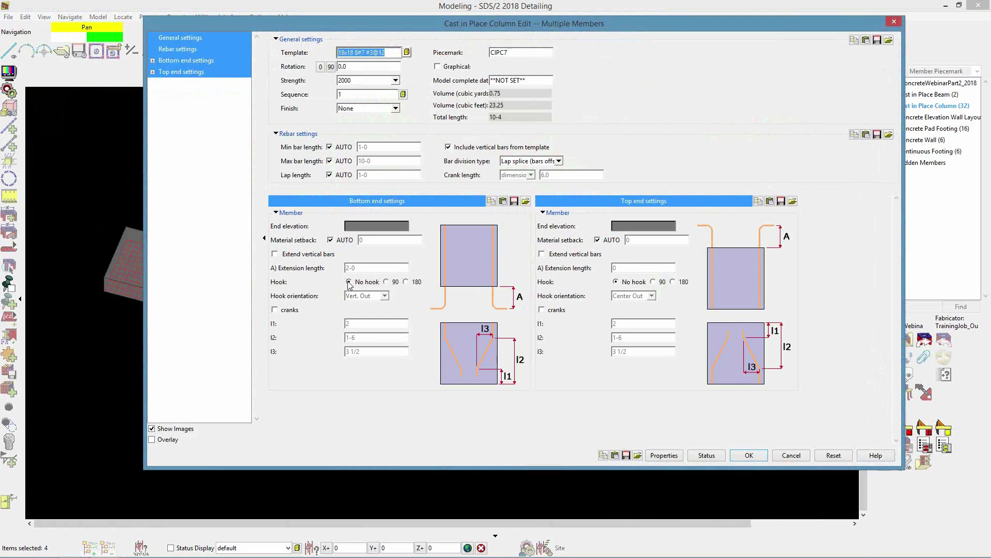
pyautogui.click(751, 457)
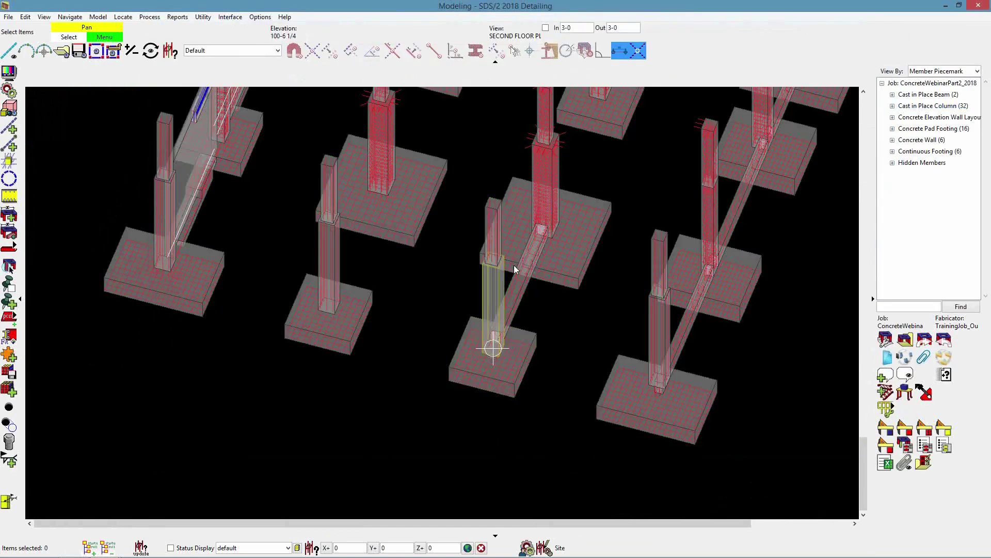
# Step: For the lower 24x24 column at the wall end of line A-A, extend the top end vertical bars by 1-0
pyautogui.scroll(-3, 615, 316)
pyautogui.scroll(2, 289, 175)
pyautogui.scroll(10, 346, 234)
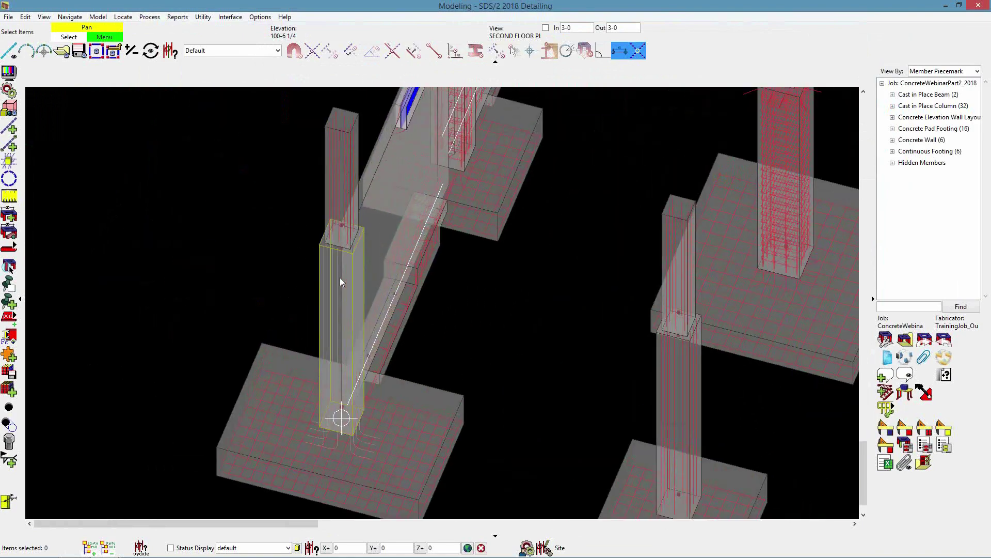
pyautogui.scroll(4, 355, 246)
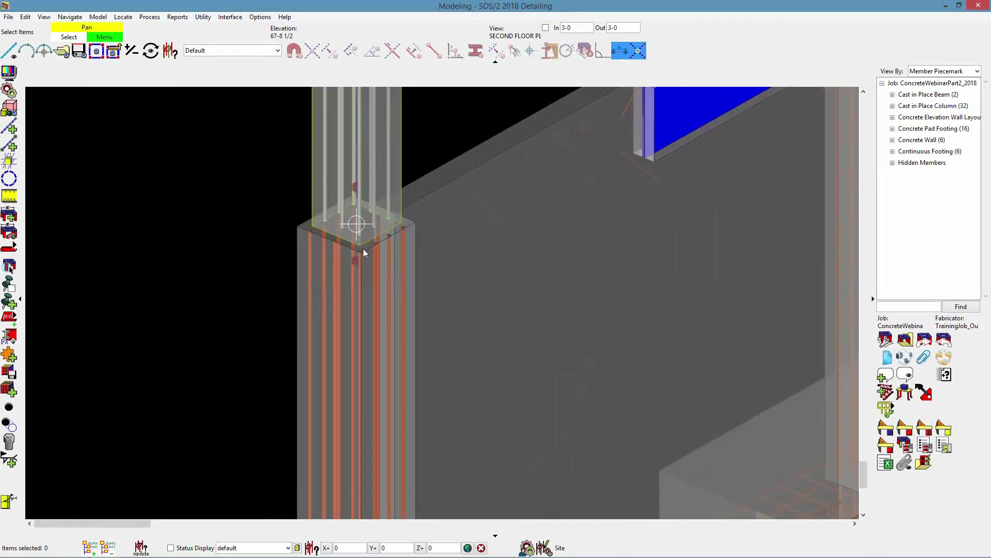
pyautogui.scroll(2, 344, 226)
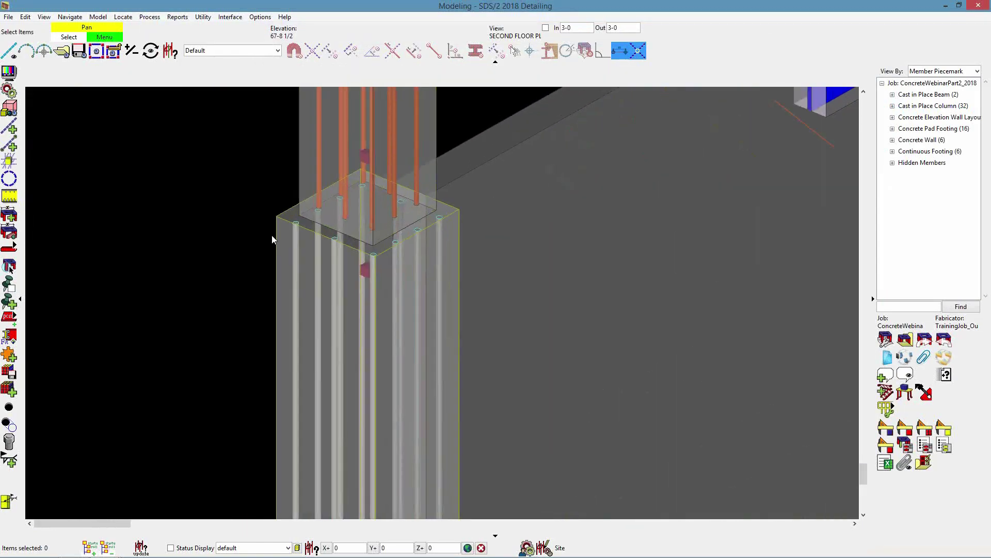
pyautogui.click(351, 280)
pyautogui.doubleClick(350, 277)
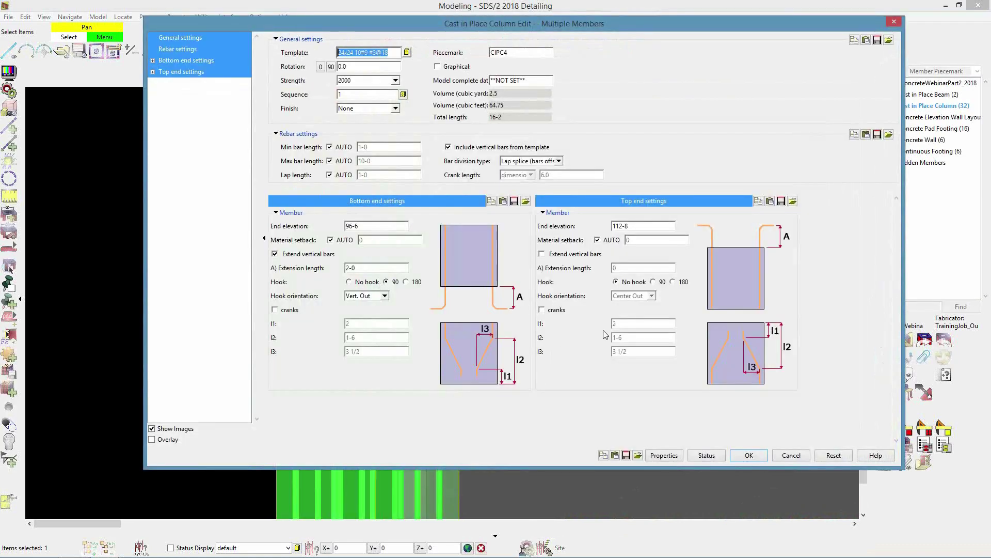
pyautogui.click(542, 253)
pyautogui.doubleClick(643, 268)
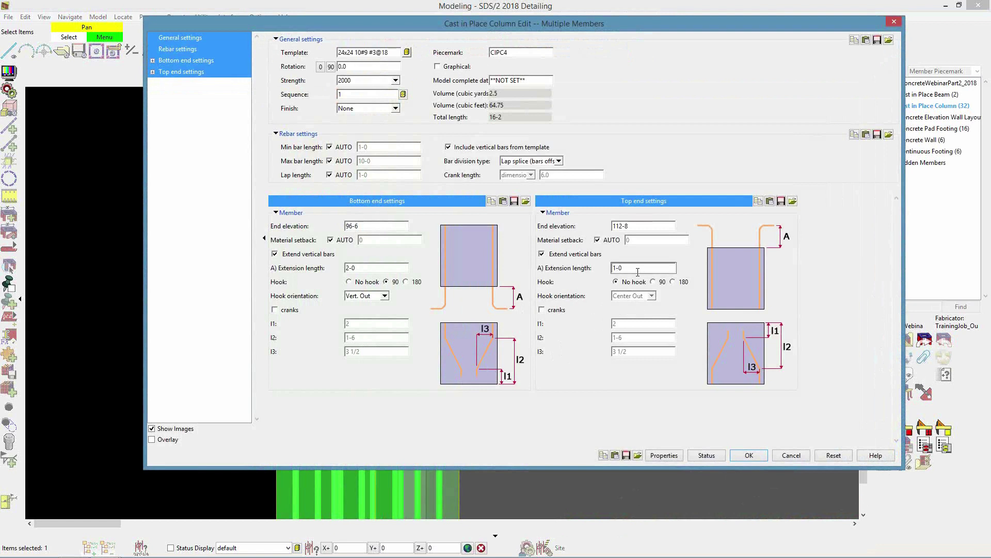
# Step: Turn on top end cranks for this column with l3 at 2, and apply the settings
pyautogui.click(557, 309)
pyautogui.doubleClick(645, 353)
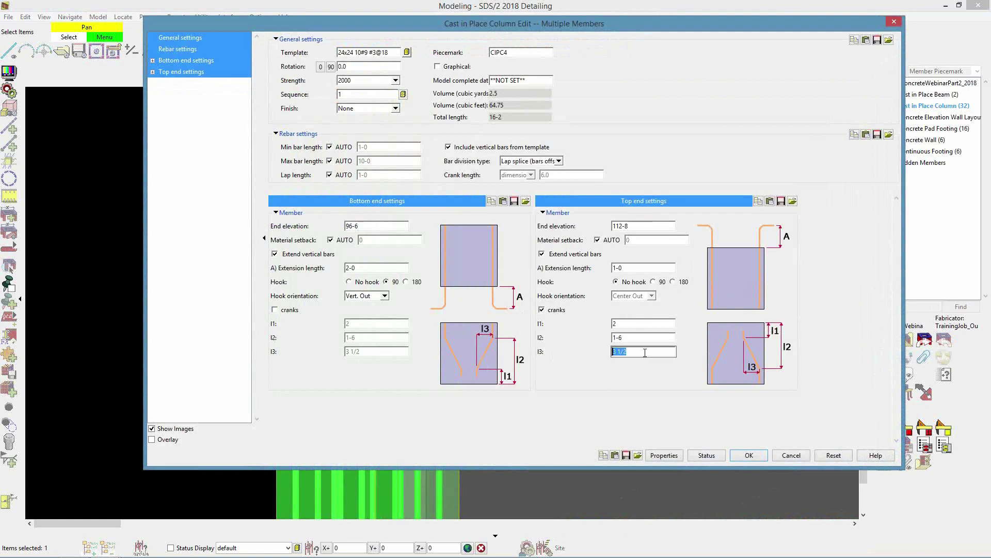
pyautogui.write('2')
pyautogui.click(749, 455)
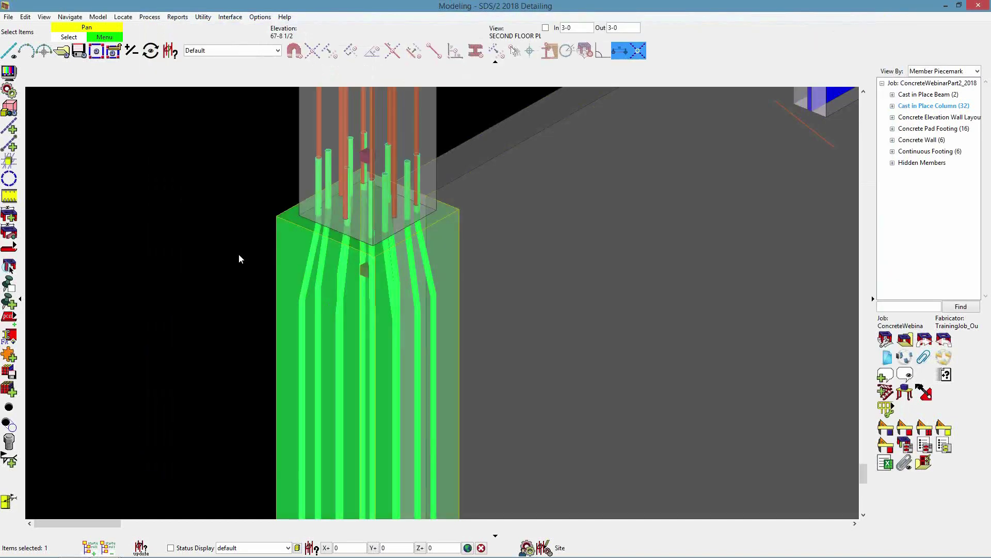
# Step: Examine the cranked vertical bars where the wall-end column meets the smaller column above, and the surrounding framing
pyautogui.keyDown('shift'); pyautogui.moveTo(332, 173); pyautogui.dragTo(288, 197, button='middle'); pyautogui.keyUp('shift')
pyautogui.scroll(-2, 289, 197)
pyautogui.scroll(2, 377, 202)
pyautogui.keyDown('shift'); pyautogui.moveTo(401, 207); pyautogui.dragTo(449, 217, button='middle'); pyautogui.keyUp('shift')
pyautogui.middleClick(393, 366)
pyautogui.scroll(1, 389, 343)
pyautogui.scroll(-3, 403, 322)
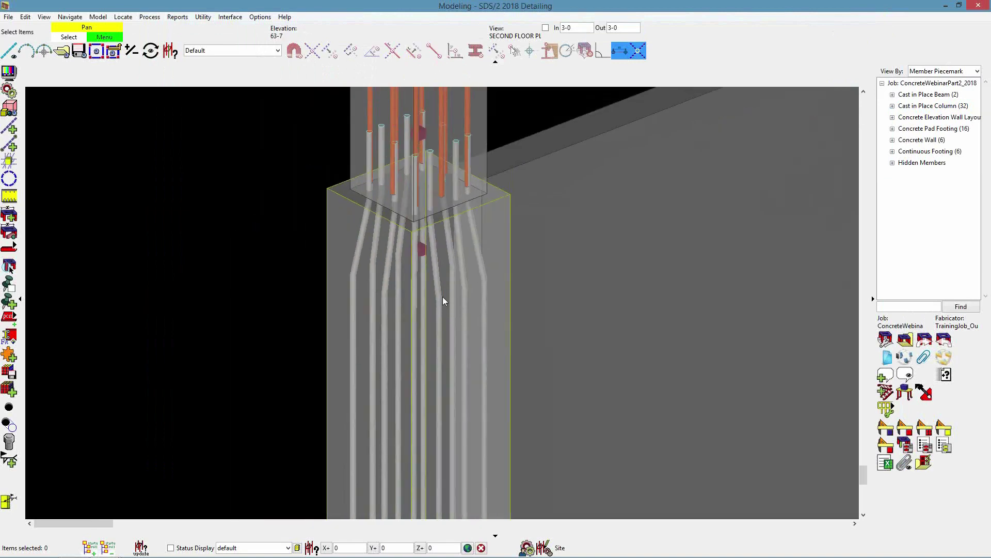
pyautogui.scroll(-7, 351, 245)
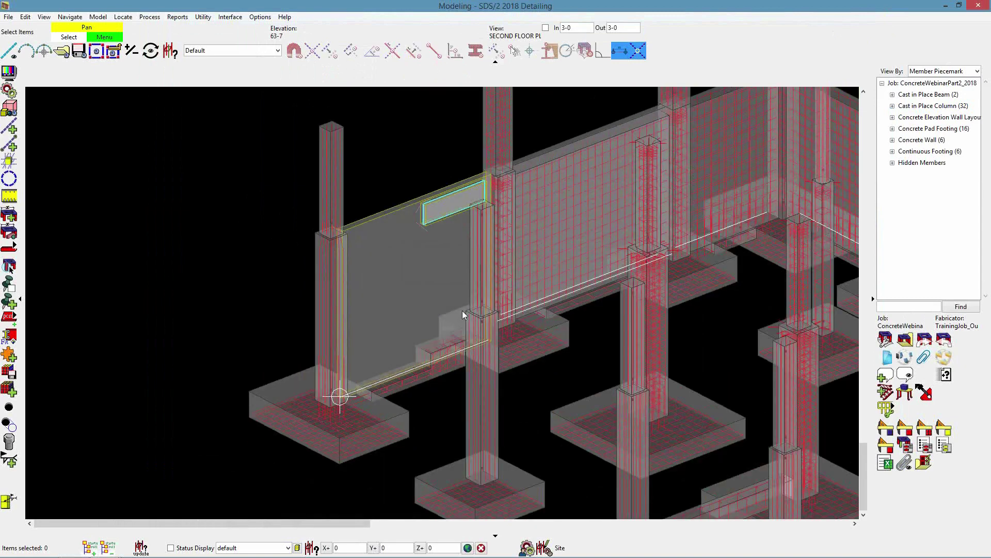
pyautogui.scroll(2, 484, 337)
pyautogui.scroll(-1, 503, 326)
pyautogui.scroll(-1, 504, 325)
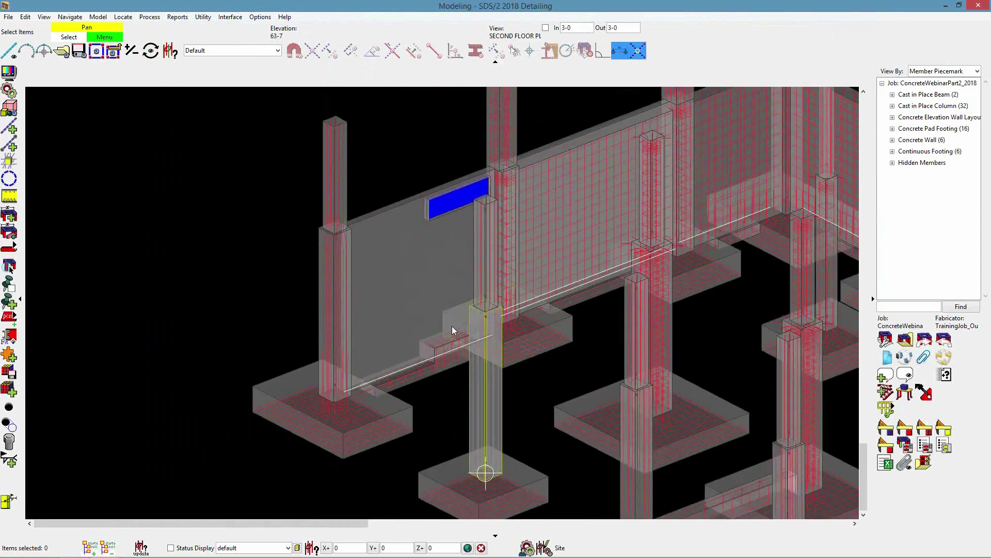
pyautogui.scroll(-1, 452, 327)
pyautogui.keyDown('shift'); pyautogui.moveTo(471, 367); pyautogui.dragTo(484, 365, button='middle'); pyautogui.keyUp('shift')
pyautogui.scroll(-4, 495, 391)
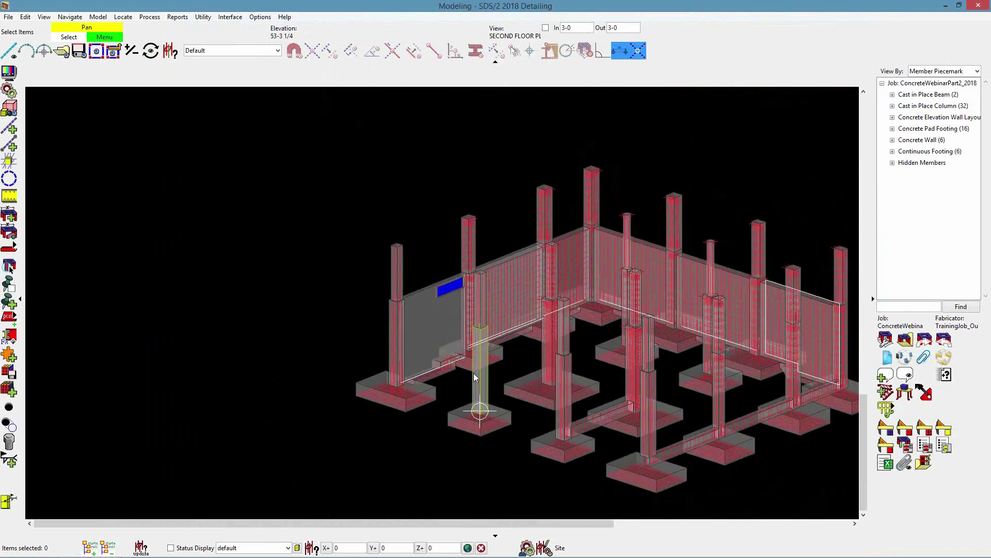
# Step: Check the end settings of the lower column next to the wall-end column on line A-A, and close them without changes
pyautogui.scroll(6, 497, 432)
pyautogui.doubleClick(482, 348)
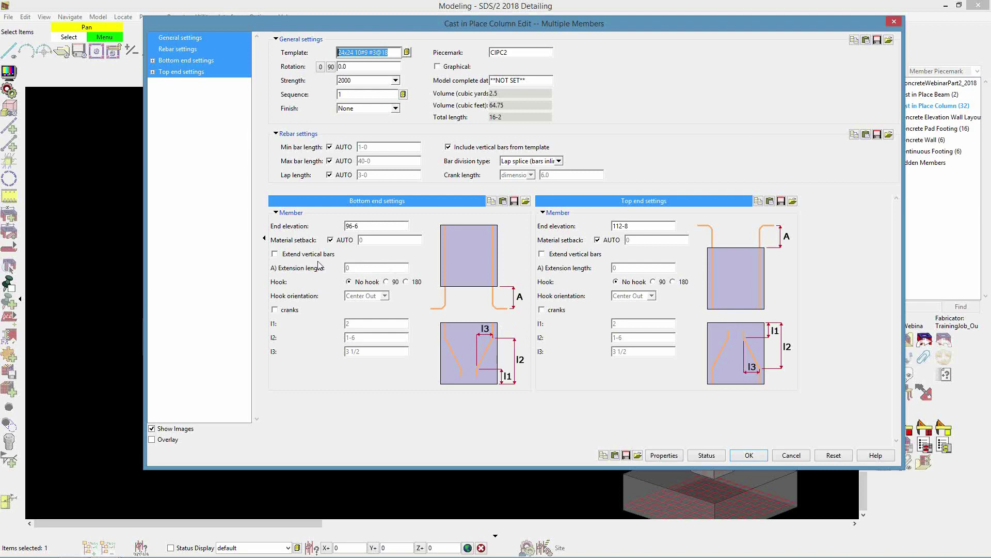
pyautogui.click(793, 456)
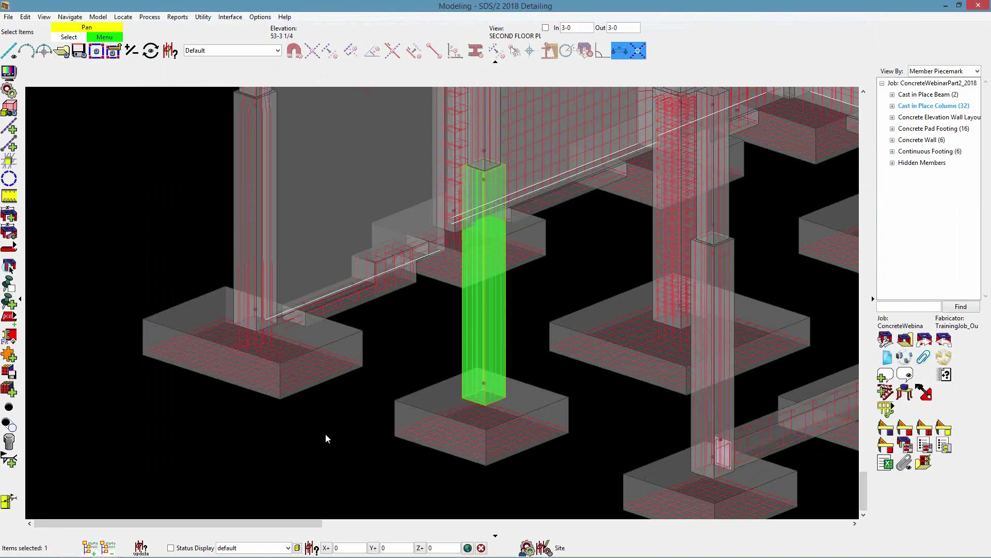
# Step: Examine how the wall-end column's hooked bottom bars extend into its pad footing
pyautogui.click(181, 380)
pyautogui.scroll(1, 183, 381)
pyautogui.scroll(6, 235, 360)
pyautogui.moveTo(284, 264); pyautogui.dragTo(374, 311, button='middle')
pyautogui.click(391, 314)
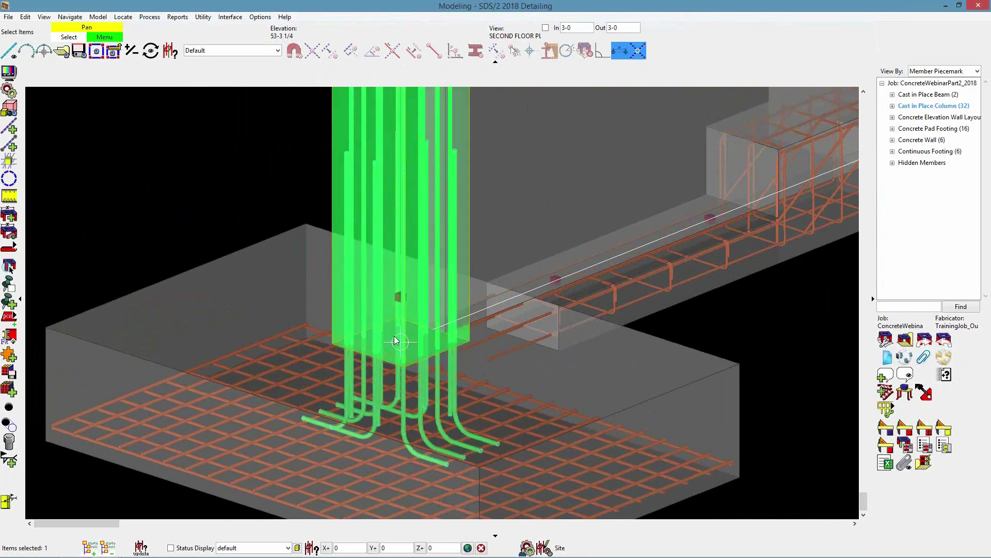
pyautogui.scroll(-2, 391, 336)
pyautogui.scroll(-2, 393, 364)
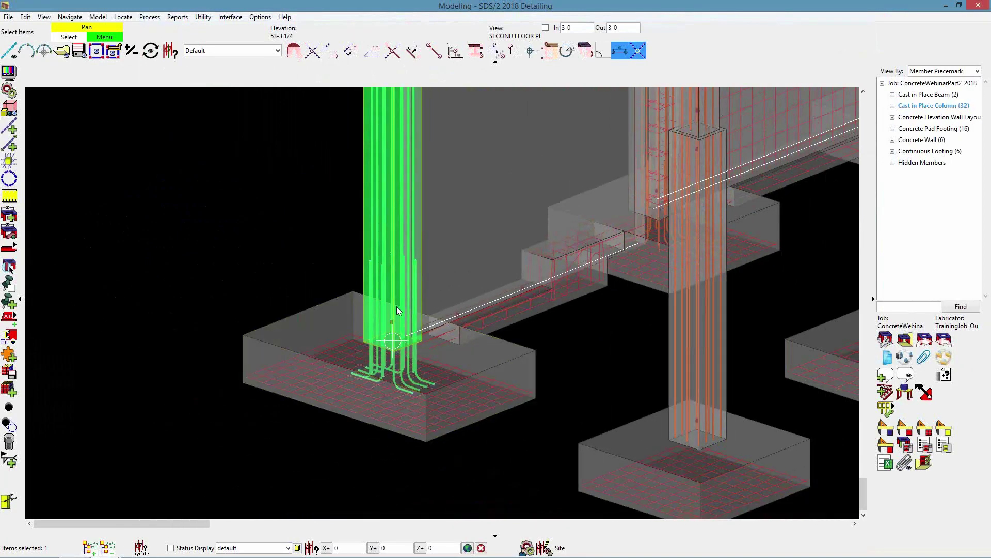
pyautogui.scroll(-3, 394, 280)
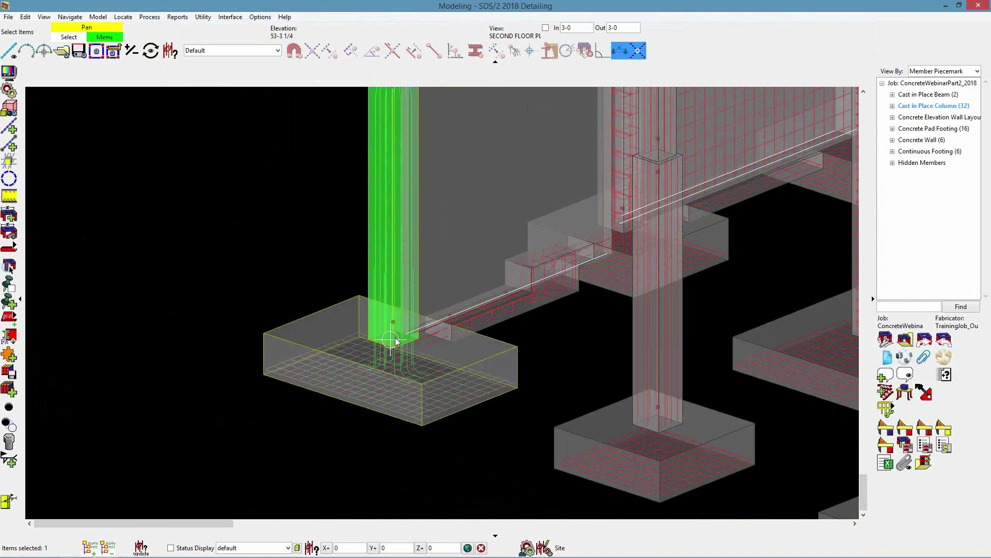
pyautogui.scroll(5, 609, 436)
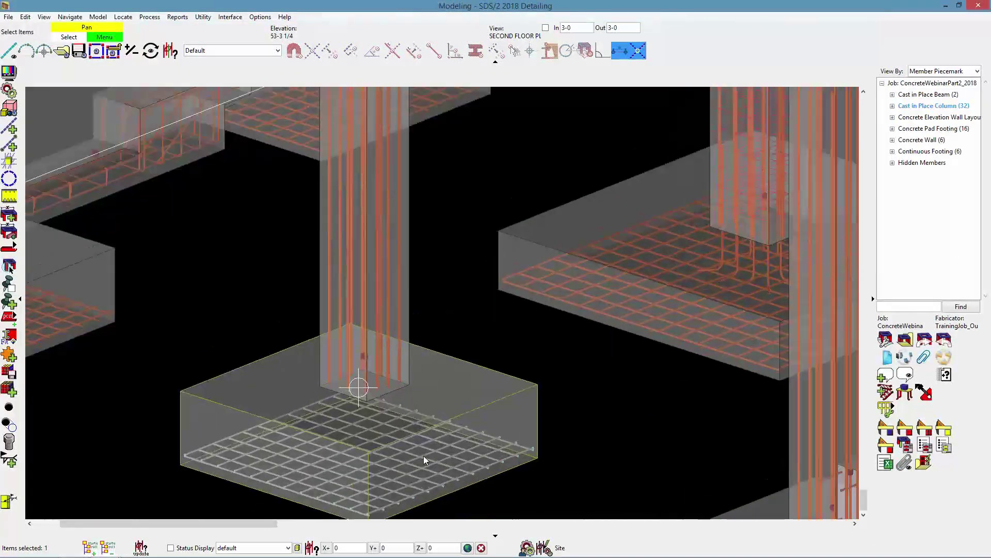
pyautogui.click(527, 310)
pyautogui.click(414, 345)
pyautogui.click(200, 431)
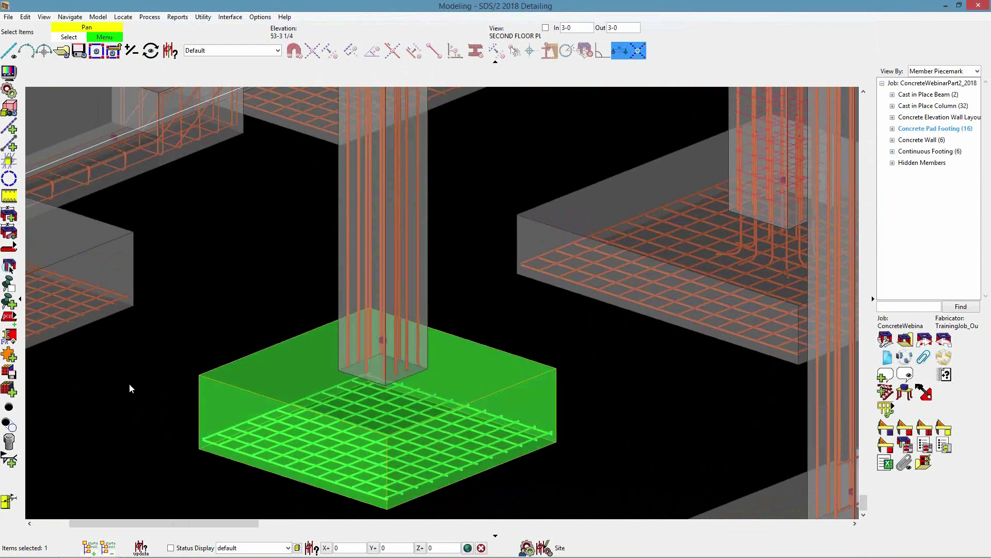
pyautogui.click(9, 356)
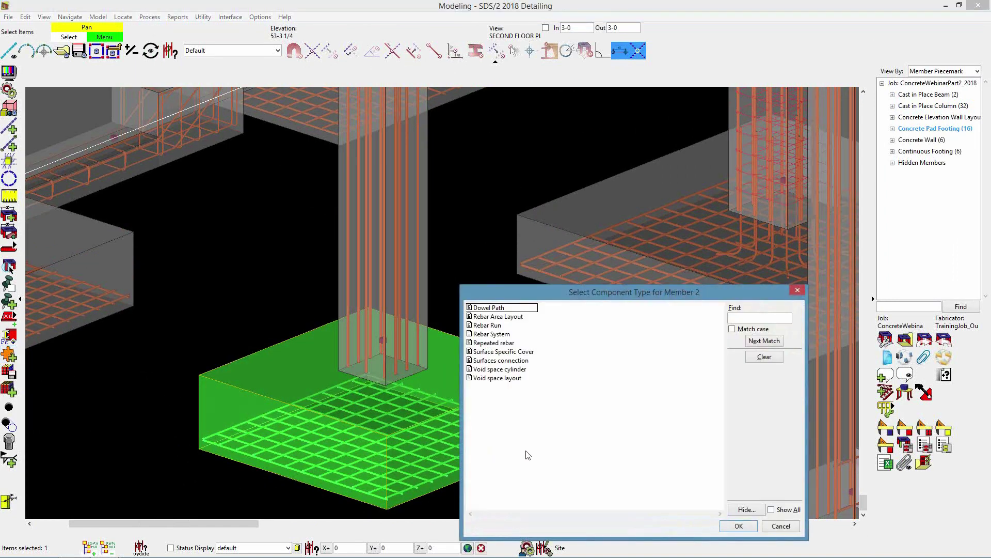
pyautogui.click(781, 526)
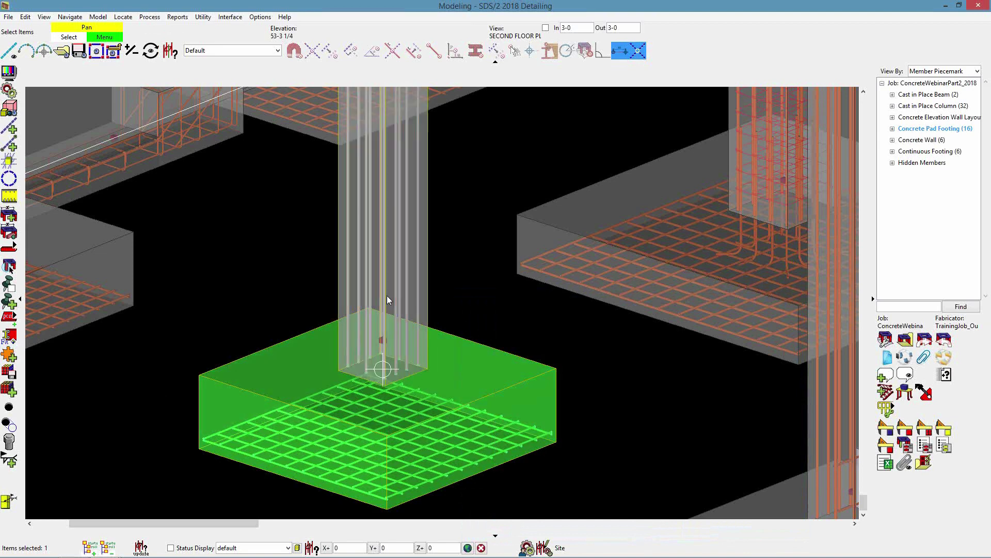
# Step: Add a Column Dowel component to the lower column next to the wall-end column, keeping type Straight and setting size #8
pyautogui.click(386, 295)
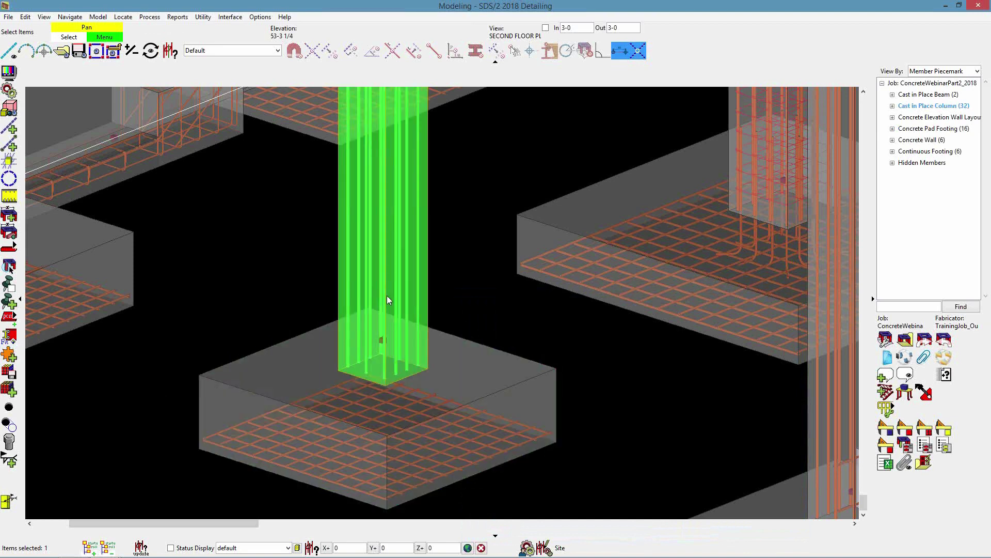
pyautogui.click(9, 357)
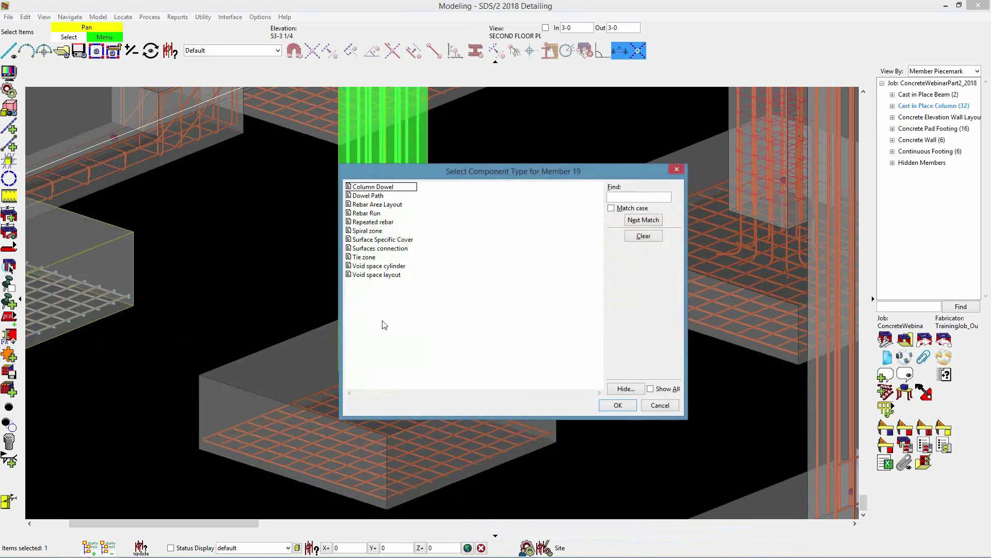
pyautogui.click(393, 188)
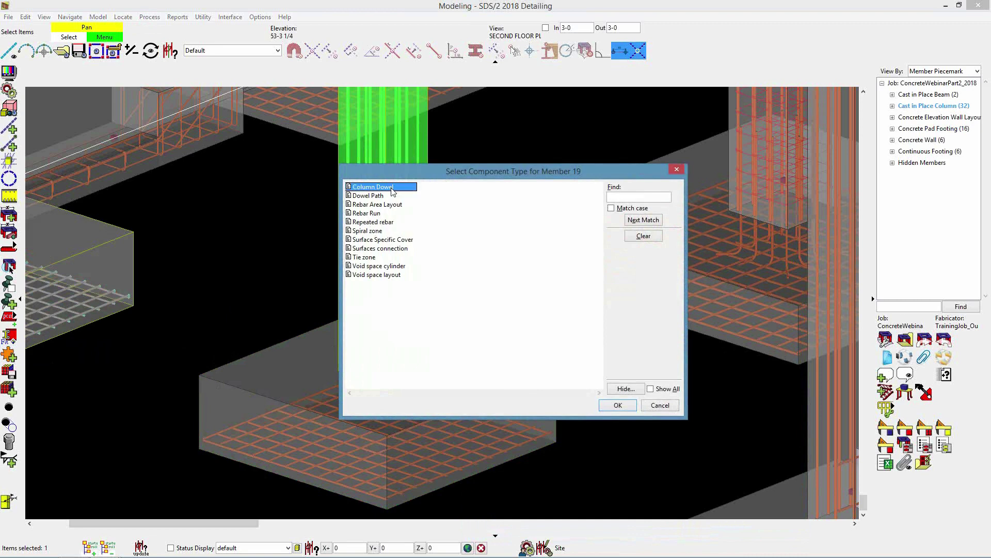
pyautogui.click(620, 406)
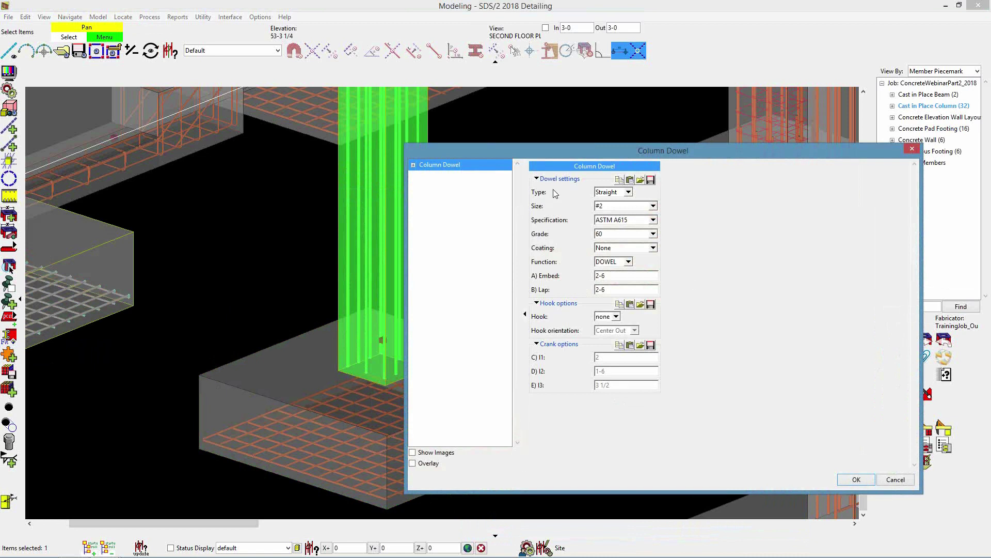
pyautogui.click(629, 193)
pyautogui.click(678, 192)
pyautogui.click(654, 206)
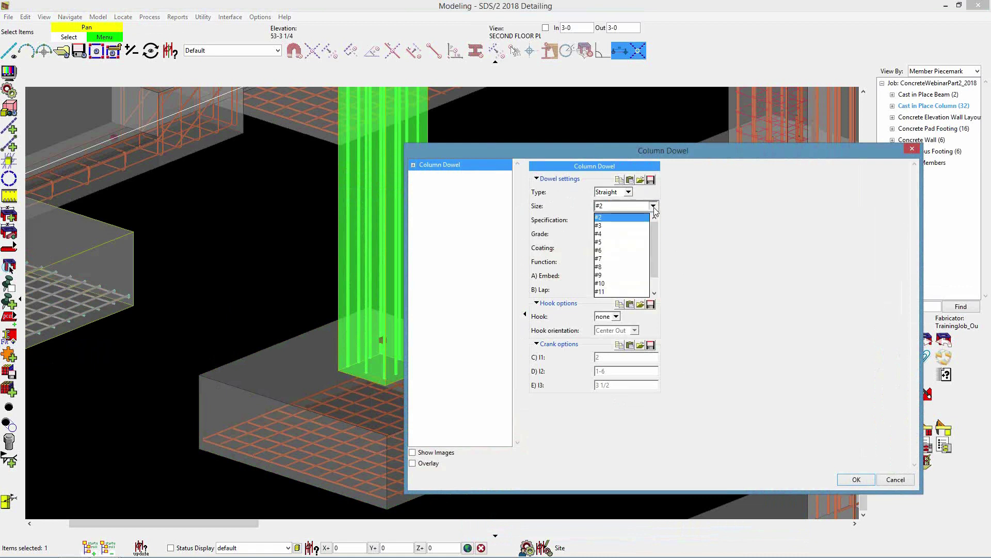
pyautogui.click(638, 266)
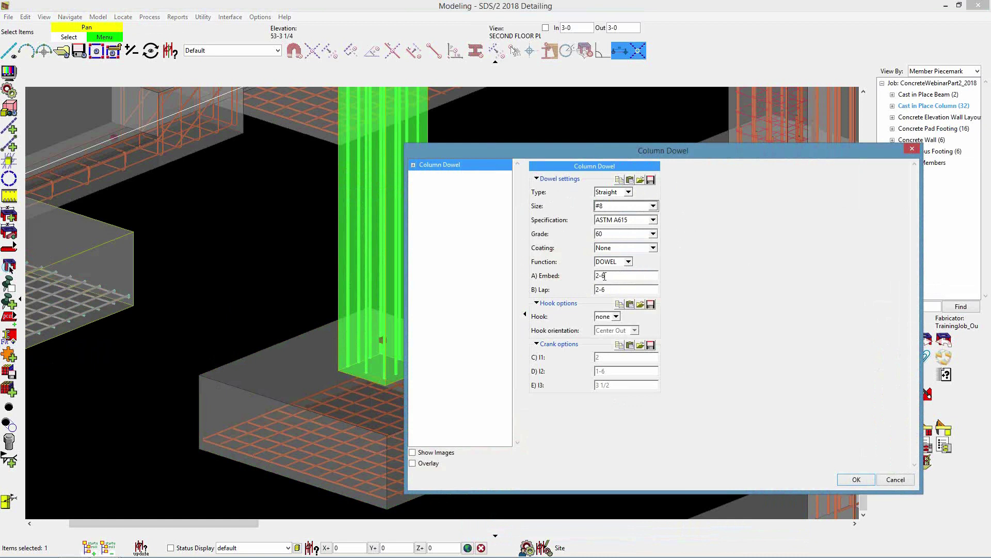
# Step: Show the dowel diagrams and set the column dowel's embed (A) to 2-0 and lap (B) to 3-0
pyautogui.click(431, 453)
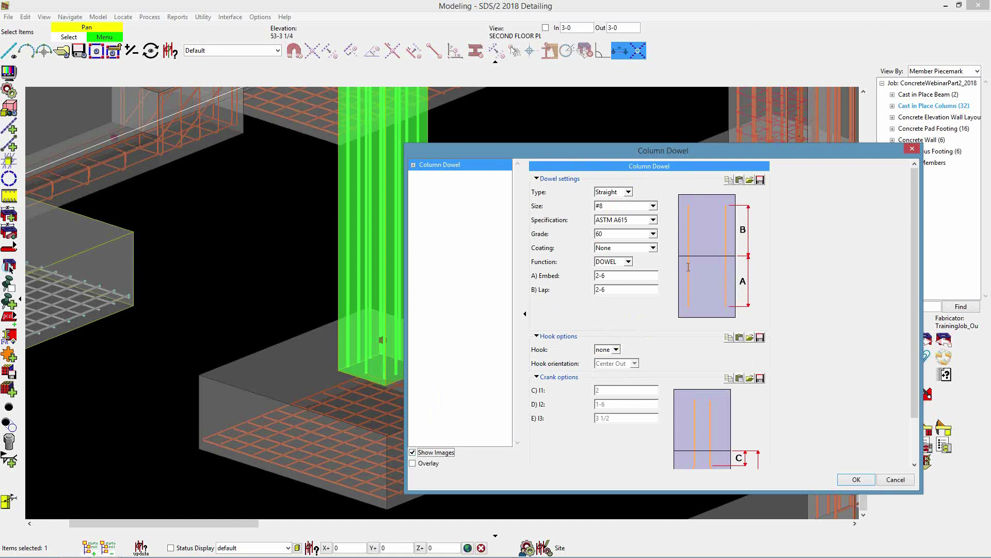
pyautogui.click(614, 276)
pyautogui.write('3')
pyautogui.click(616, 290)
pyautogui.write('2-')
pyautogui.click(609, 276)
pyautogui.write('2-')
pyautogui.click(625, 290)
pyautogui.write('3')
# Step: Give the column dowels a 90 hook, keep their type Straight, and add them to the column
pyautogui.click(616, 350)
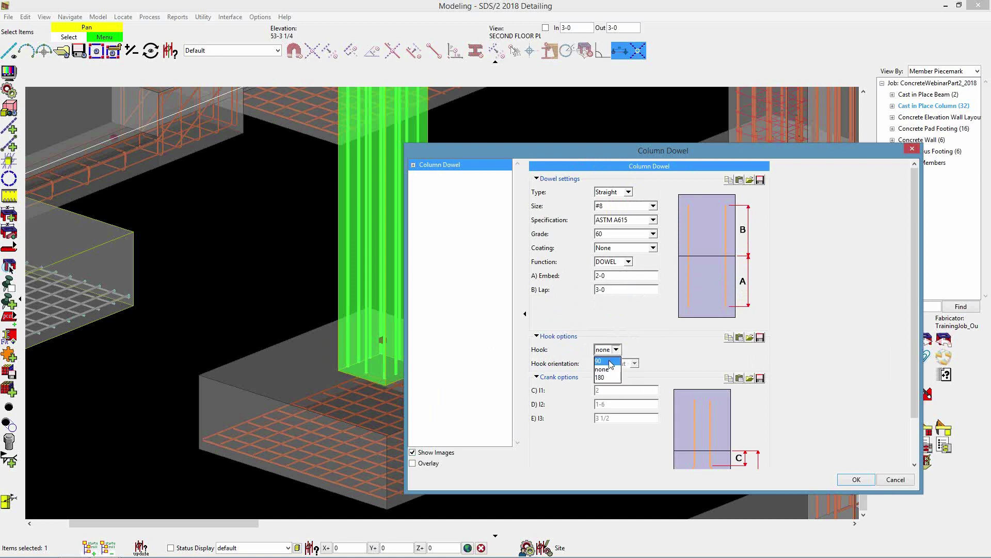
pyautogui.click(602, 361)
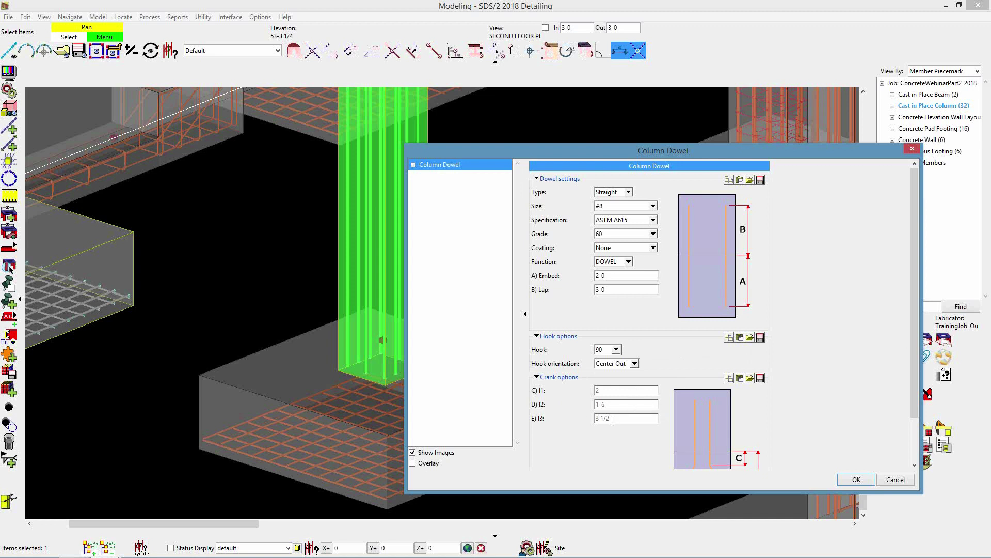
pyautogui.click(629, 193)
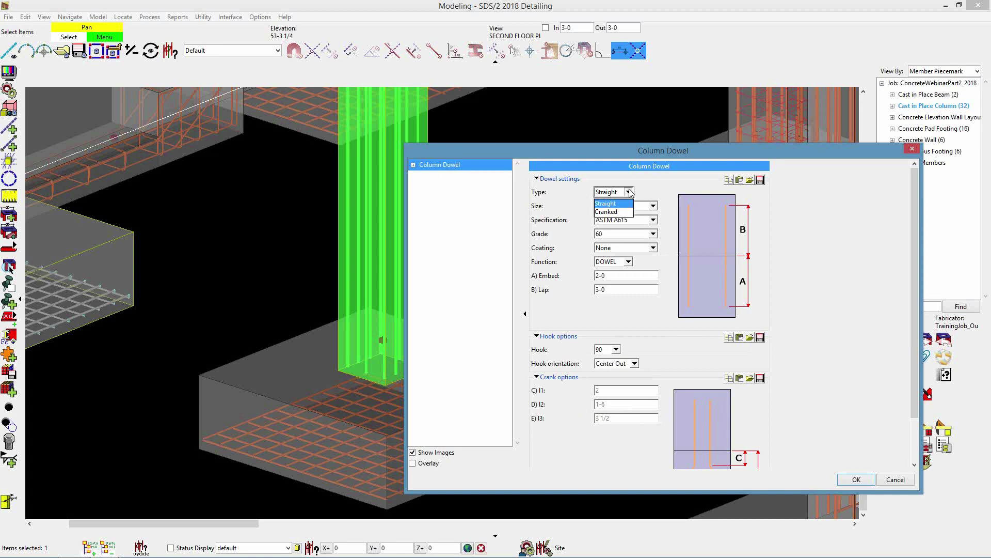
pyautogui.click(672, 180)
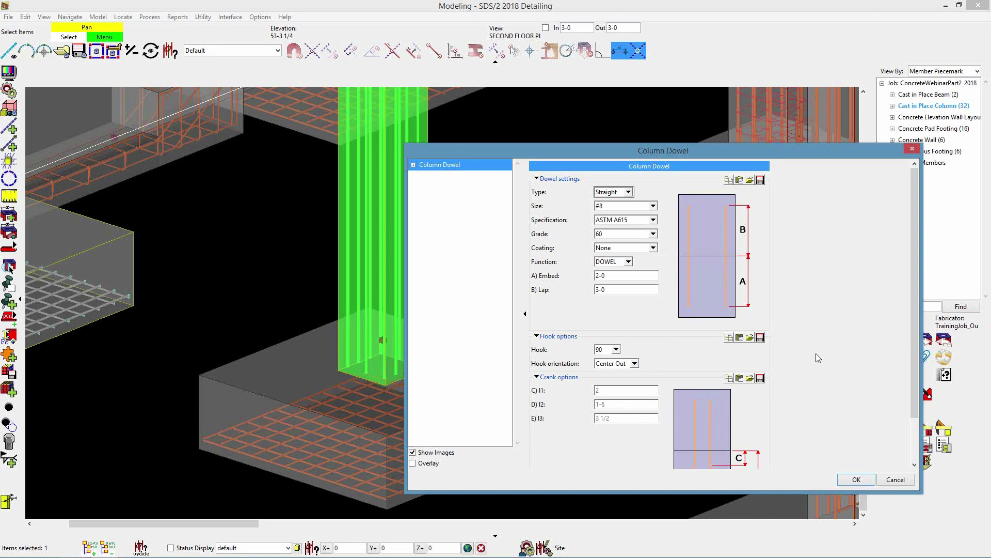
pyautogui.click(858, 481)
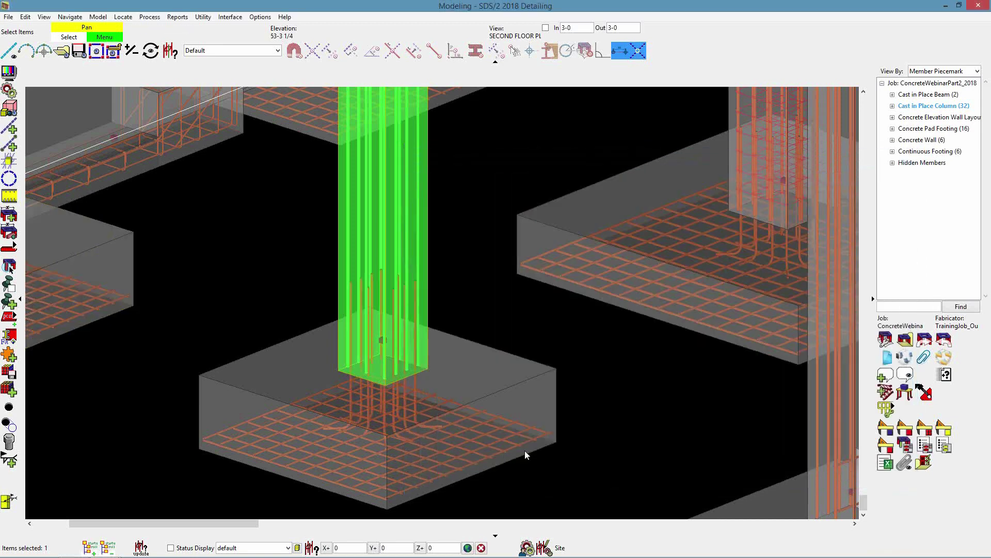
# Step: Examine the hooked dowels between the lower column and its pad footing, and check which bars belong to the footing
pyautogui.click(586, 419)
pyautogui.scroll(3, 361, 424)
pyautogui.moveTo(379, 385); pyautogui.dragTo(370, 386, button='middle')
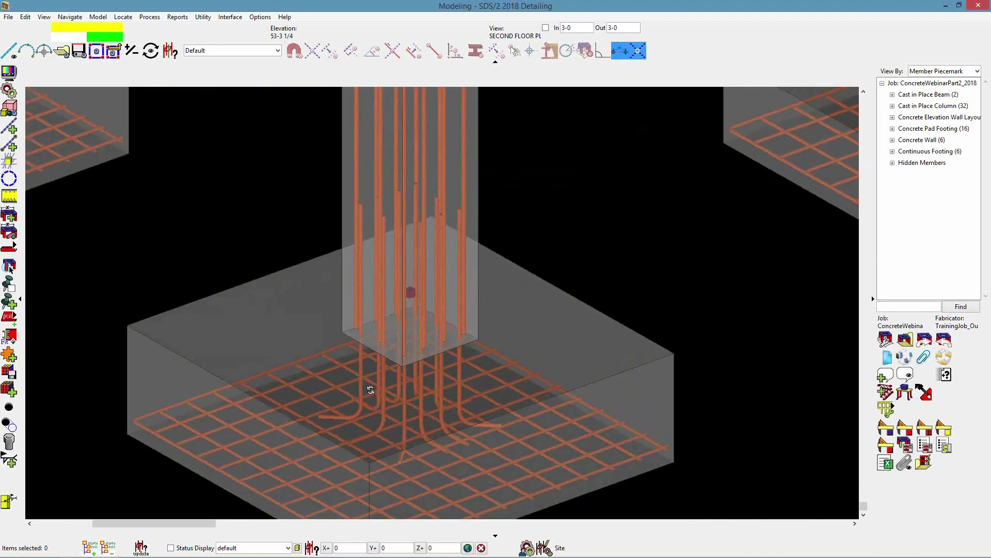
pyautogui.scroll(2, 378, 389)
pyautogui.click(379, 391)
pyautogui.scroll(-3, 386, 417)
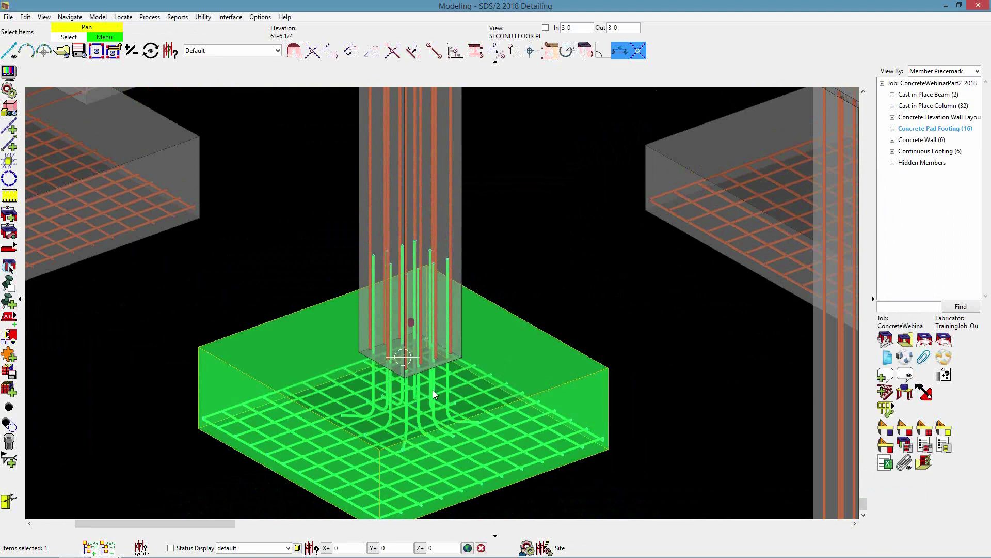
pyautogui.scroll(-5, 454, 396)
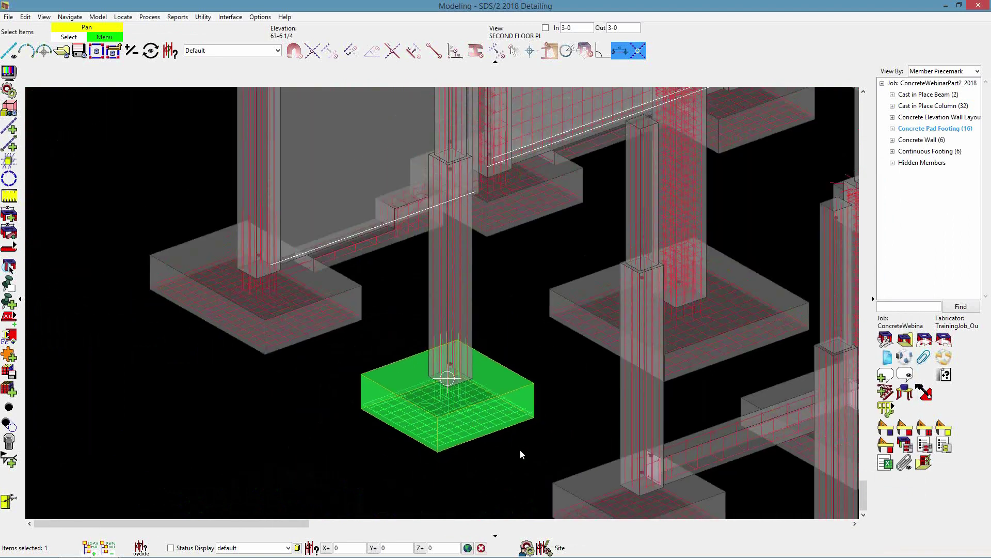
pyautogui.scroll(-3, 514, 450)
pyautogui.click(519, 361)
# Step: Add a Column Dowel component to the smaller upper column standing on the lower column next to the wall-end column
pyautogui.scroll(4, 481, 402)
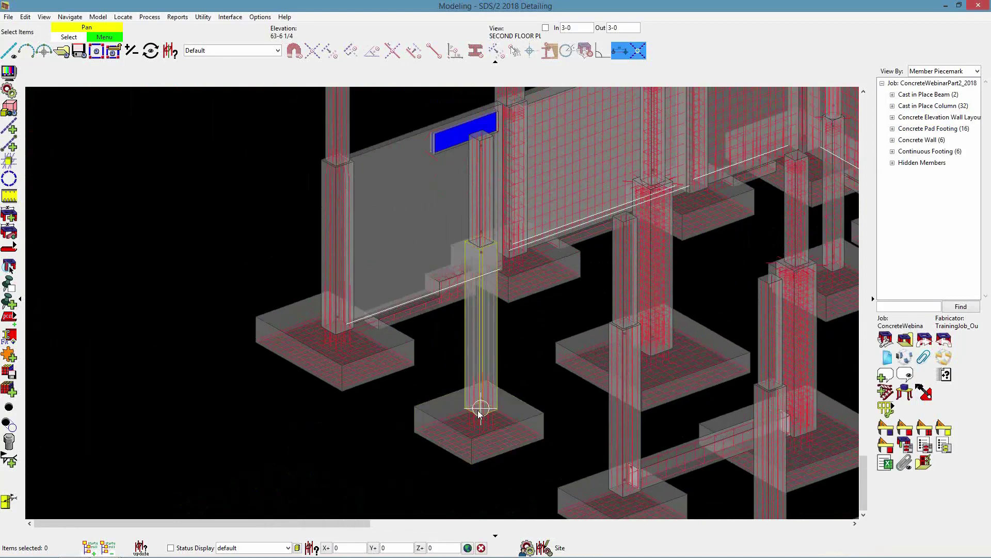
pyautogui.scroll(1, 501, 397)
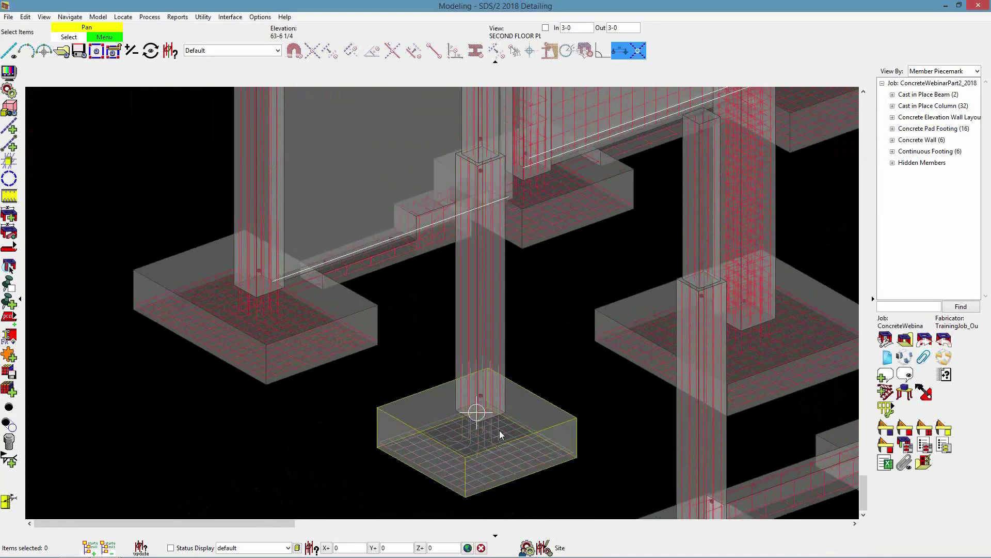
pyautogui.scroll(-2, 497, 443)
pyautogui.scroll(6, 474, 242)
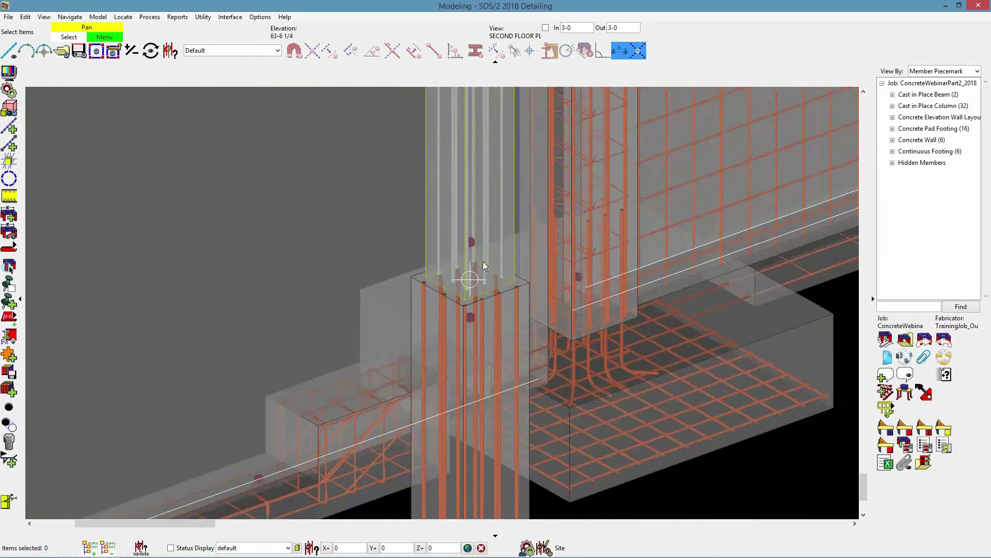
pyautogui.moveTo(481, 269)
pyautogui.mouseDown(button='middle')
pyautogui.moveTo(515, 275)
pyautogui.moveTo(526, 265)
pyautogui.moveTo(491, 260)
pyautogui.mouseUp(button='middle')
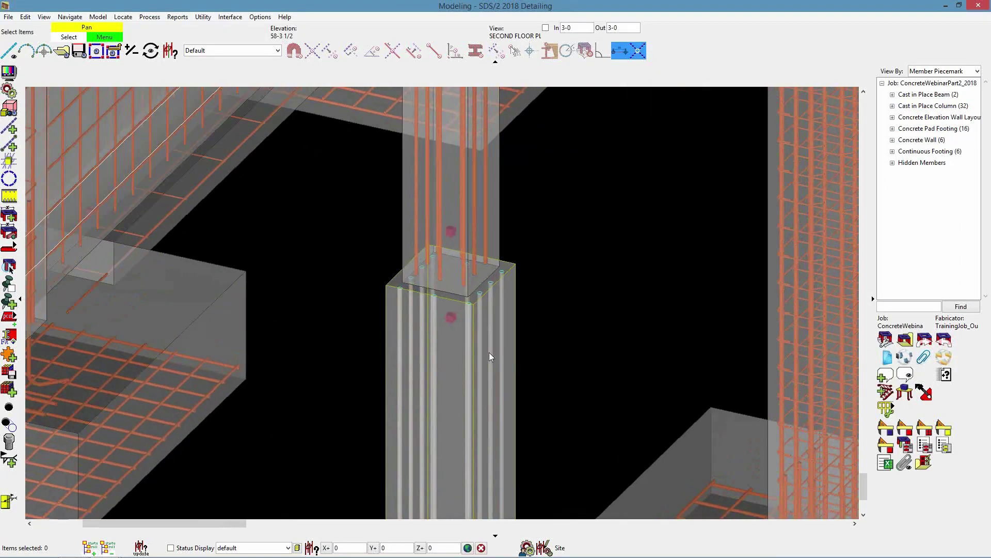
pyautogui.click(467, 245)
pyautogui.scroll(1, 346, 290)
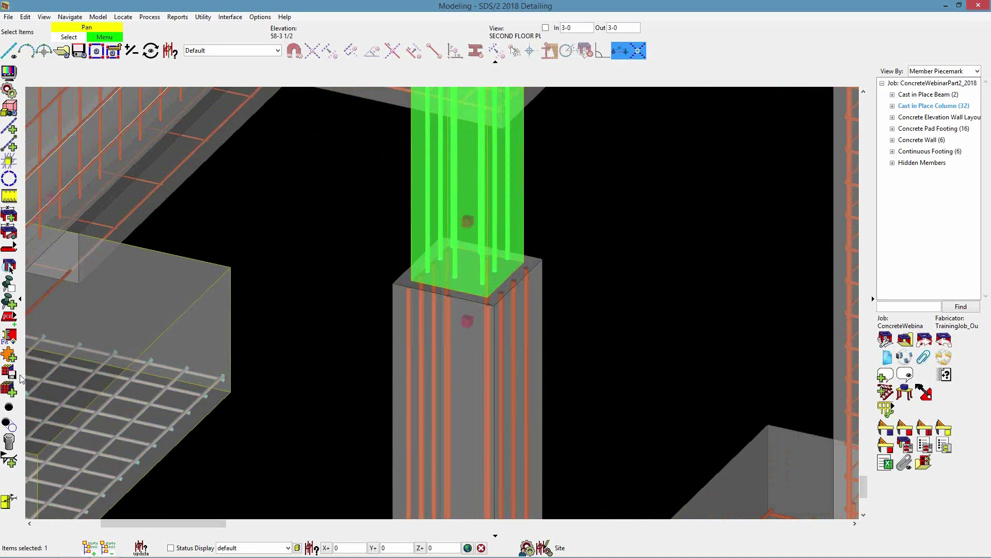
pyautogui.click(9, 355)
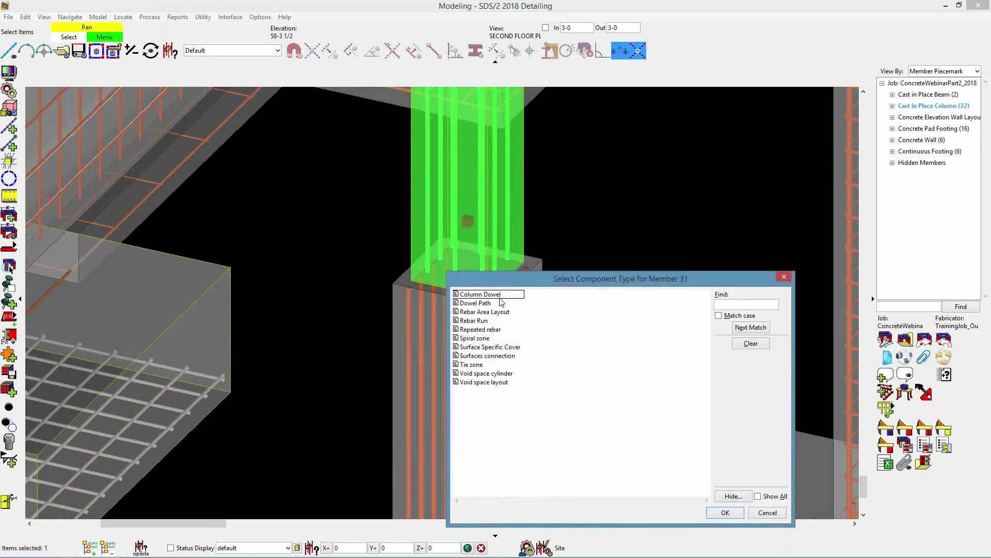
pyautogui.click(490, 295)
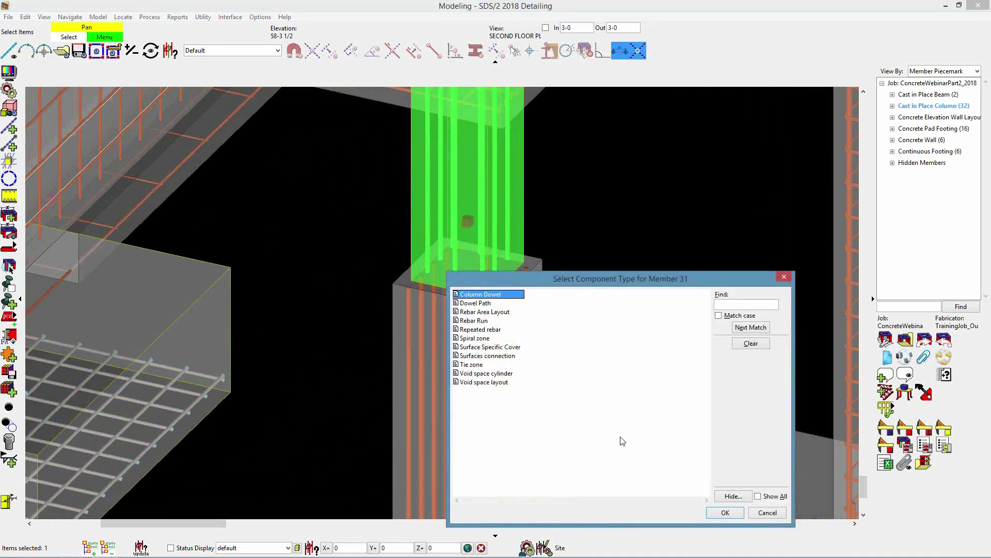
pyautogui.click(726, 512)
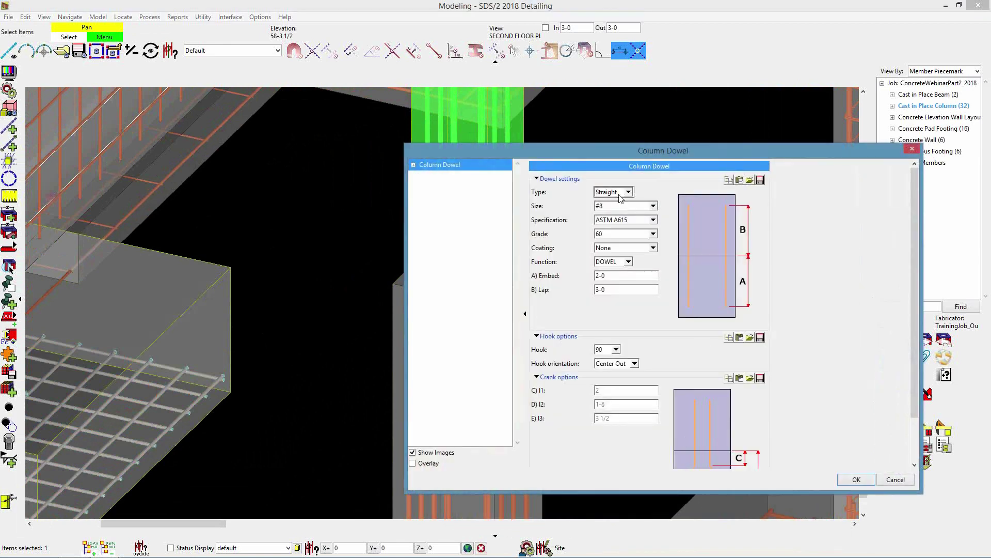
# Step: Set the upper column's dowel type to Cranked with crank dimension I3 of 2 1/4, and accept the settings
pyautogui.click(629, 192)
pyautogui.click(607, 212)
pyautogui.doubleClick(613, 419)
pyautogui.write('2')
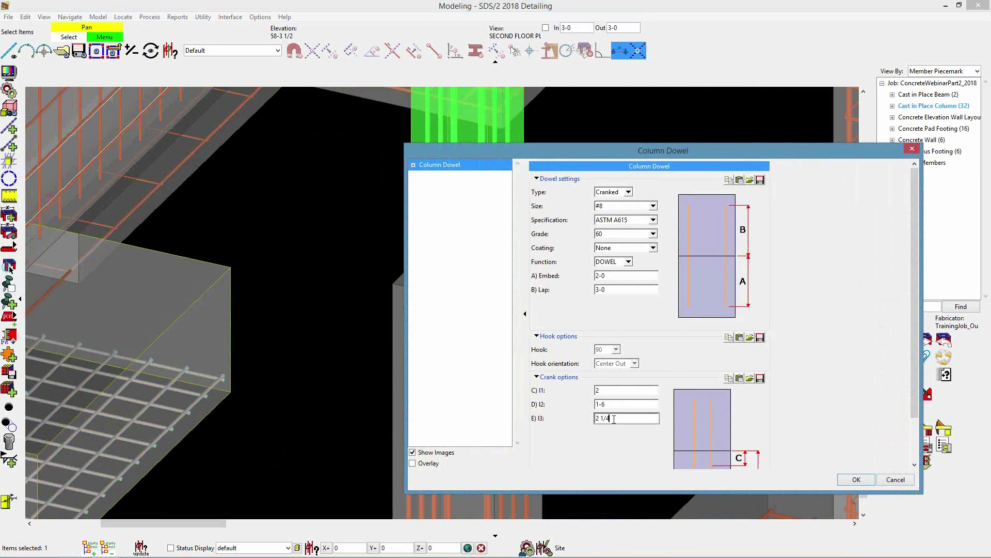
pyautogui.press('Return')
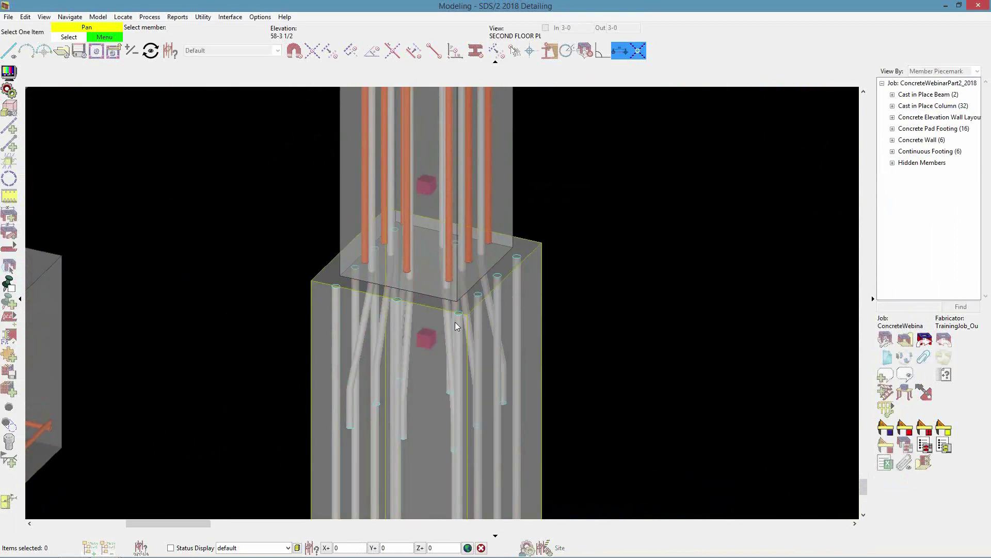
# Step: Examine how the cranked dowels pass from the lower column into the smaller upper column
pyautogui.scroll(-1, 473, 320)
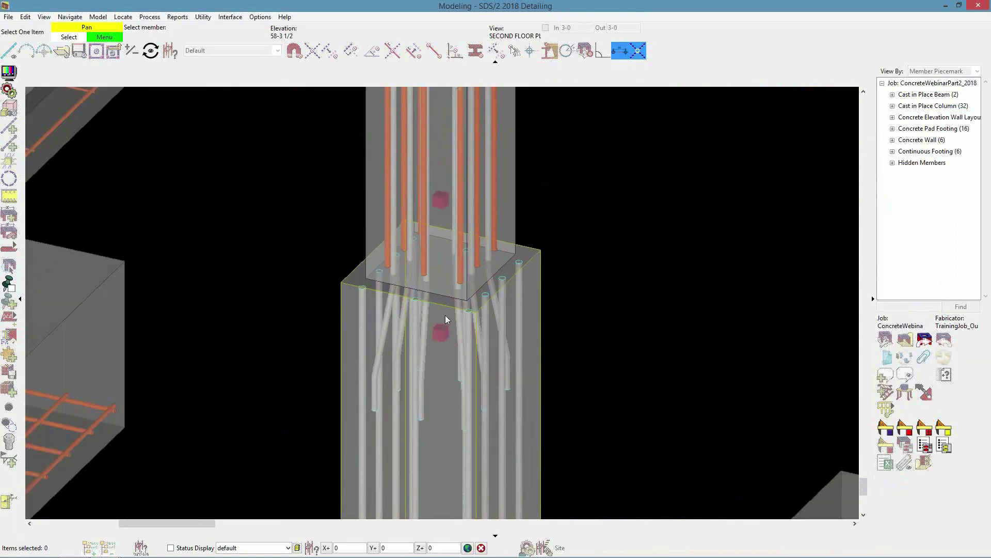
pyautogui.moveTo(444, 313)
pyautogui.keyDown('shift'); pyautogui.mouseDown(button='middle')
pyautogui.moveTo(410, 321)
pyautogui.moveTo(438, 324)
pyautogui.mouseUp(button='middle'); pyautogui.keyUp('shift')
pyautogui.scroll(1, 440, 326)
pyautogui.scroll(-3, 498, 373)
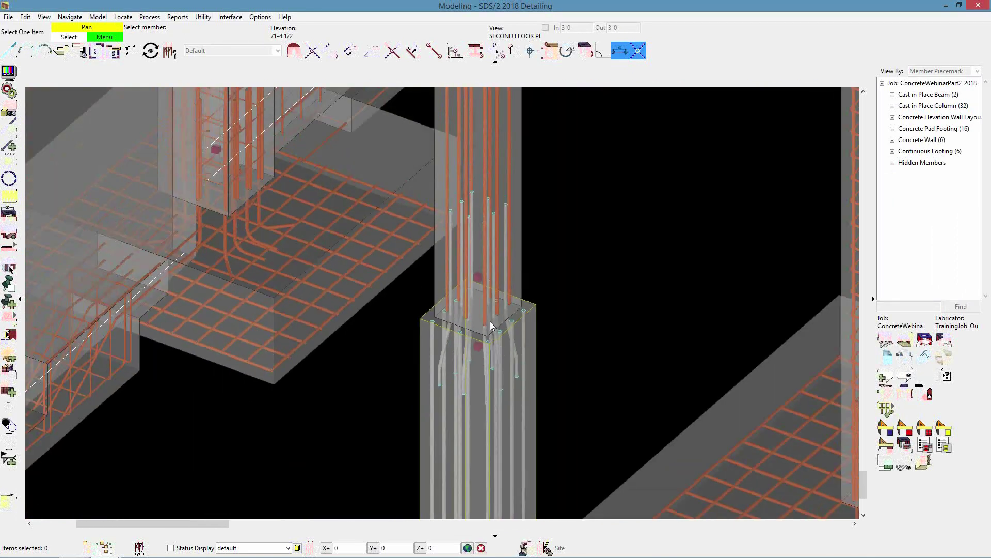
pyautogui.scroll(2, 490, 326)
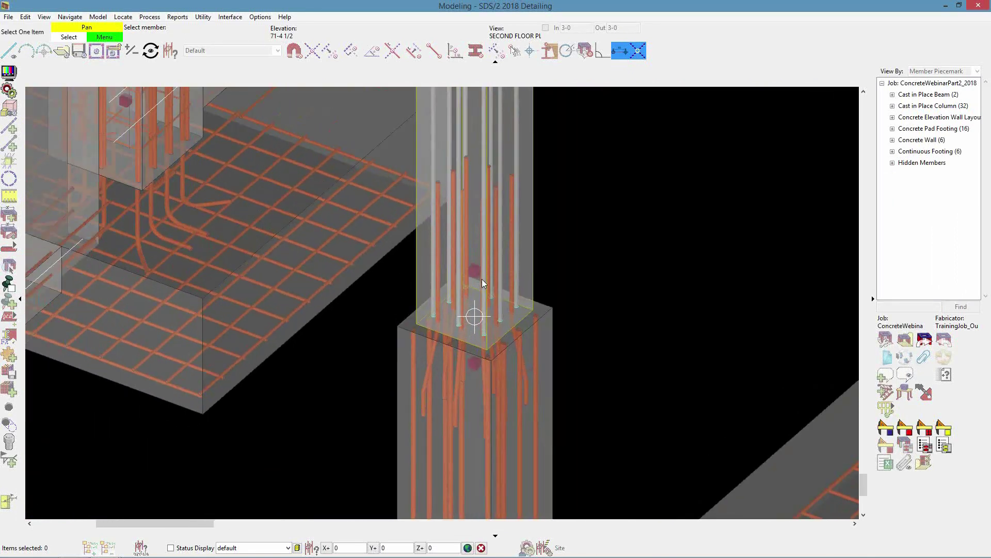
pyautogui.moveTo(482, 283)
pyautogui.keyDown('shift'); pyautogui.mouseDown(button='middle')
pyautogui.moveTo(472, 268)
pyautogui.moveTo(507, 275)
pyautogui.moveTo(564, 327)
pyautogui.mouseUp(button='middle'); pyautogui.keyUp('shift')
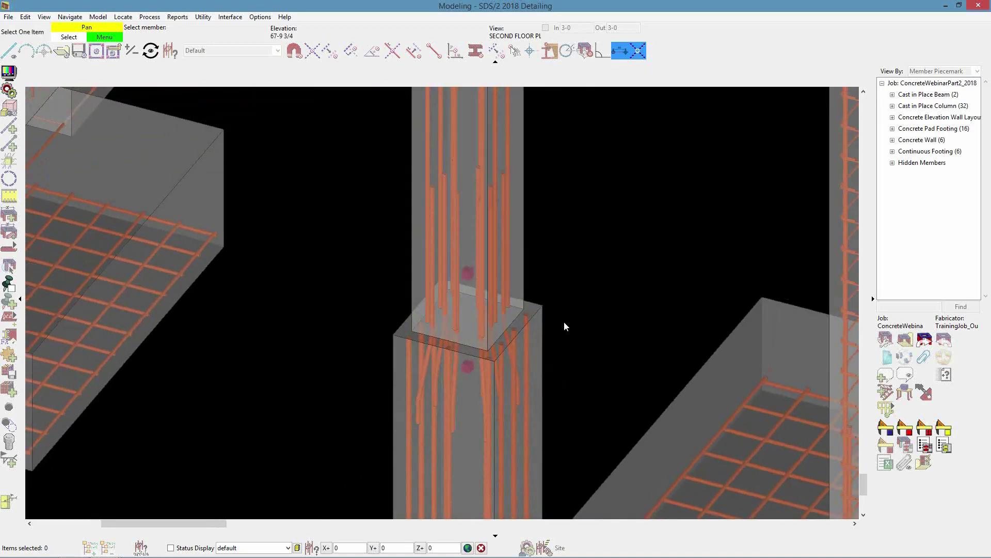
pyautogui.click(519, 352)
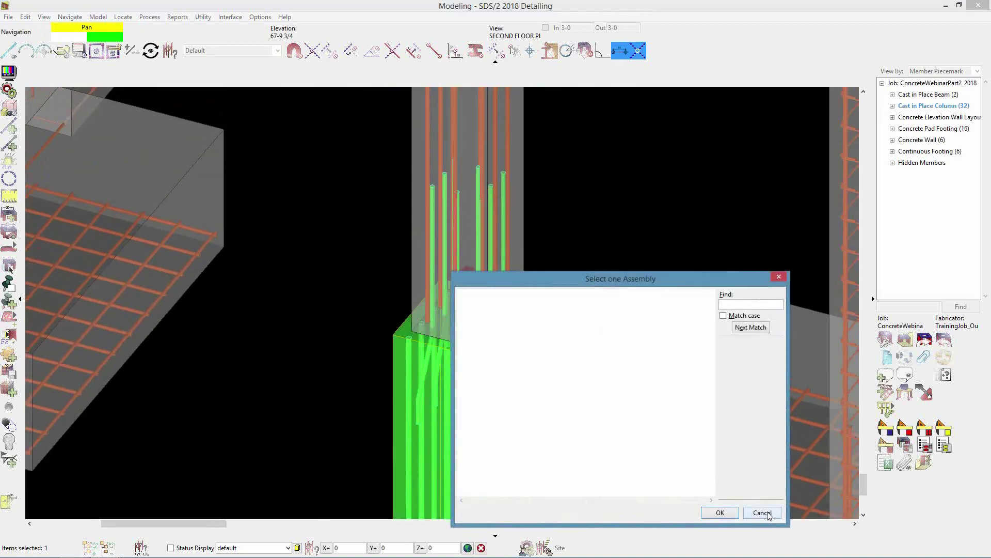
pyautogui.click(762, 512)
pyautogui.rightClick(569, 277)
pyautogui.click(556, 236)
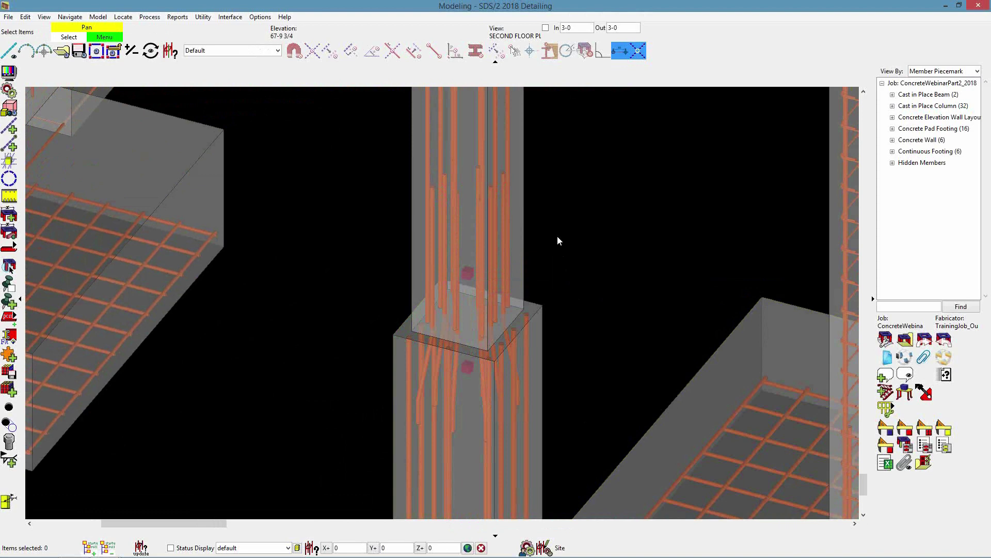
# Step: Open the erection view FOUNDATION PLAN 98-0 and raise its view depth to elevation 99-6
pyautogui.scroll(-7, 419, 273)
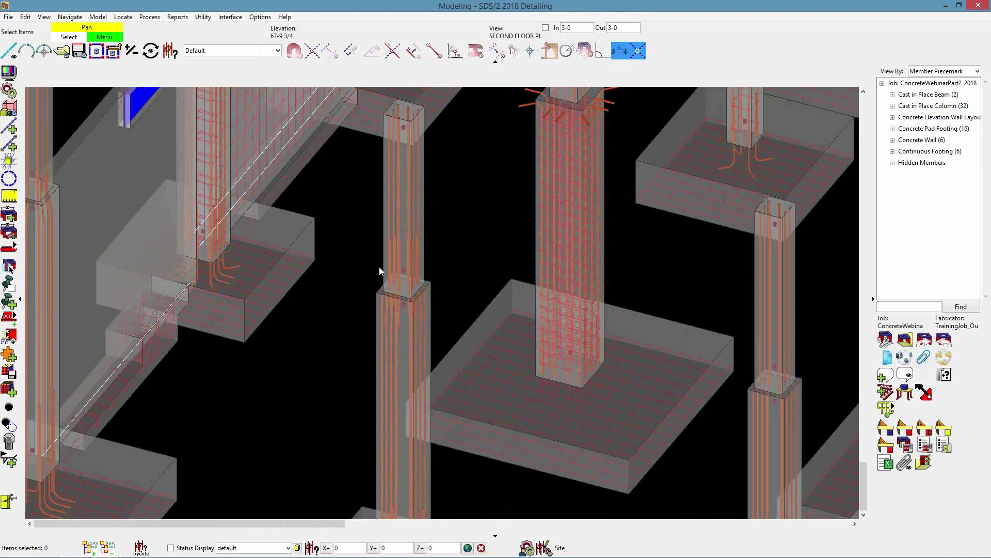
pyautogui.scroll(-5, 408, 262)
pyautogui.scroll(3, 419, 258)
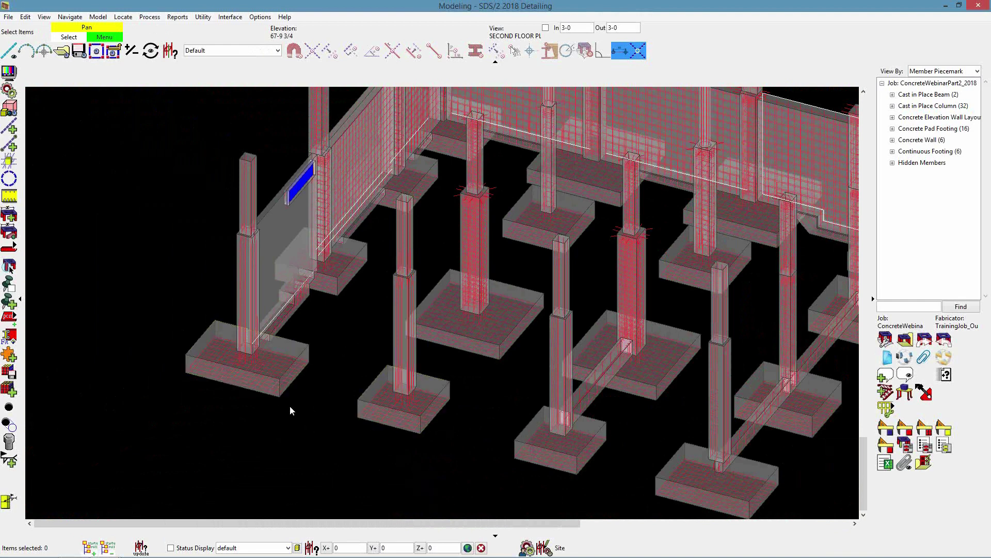
pyautogui.scroll(1, 322, 388)
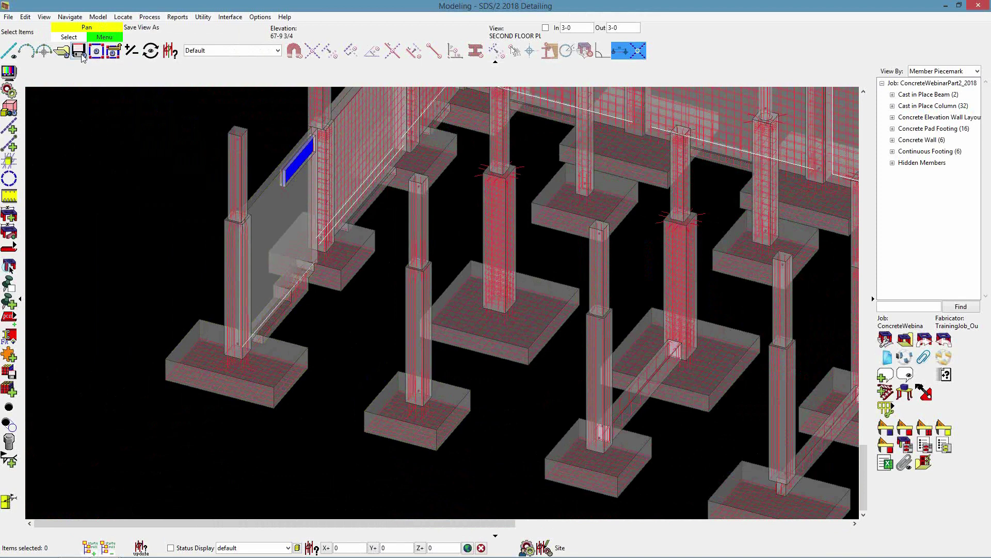
pyautogui.click(62, 52)
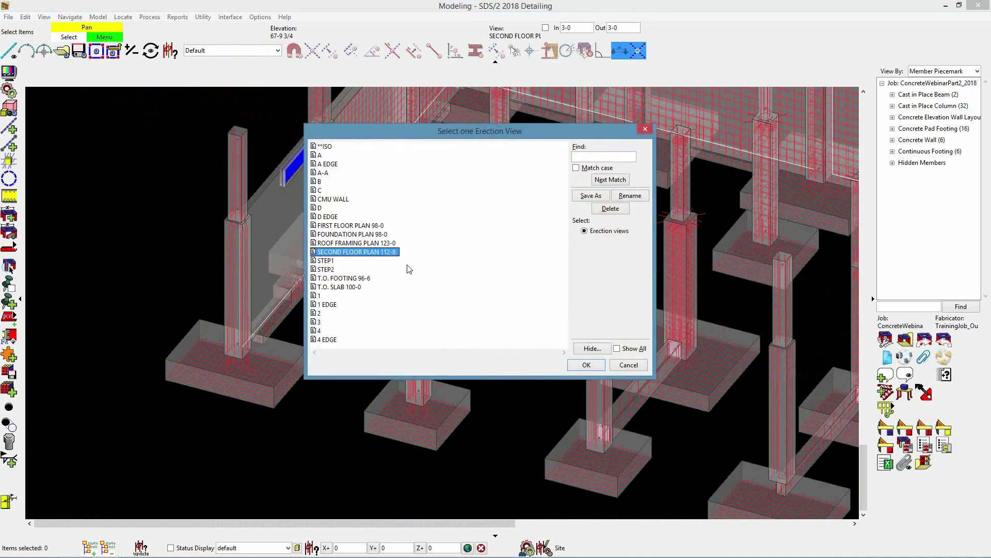
pyautogui.doubleClick(368, 236)
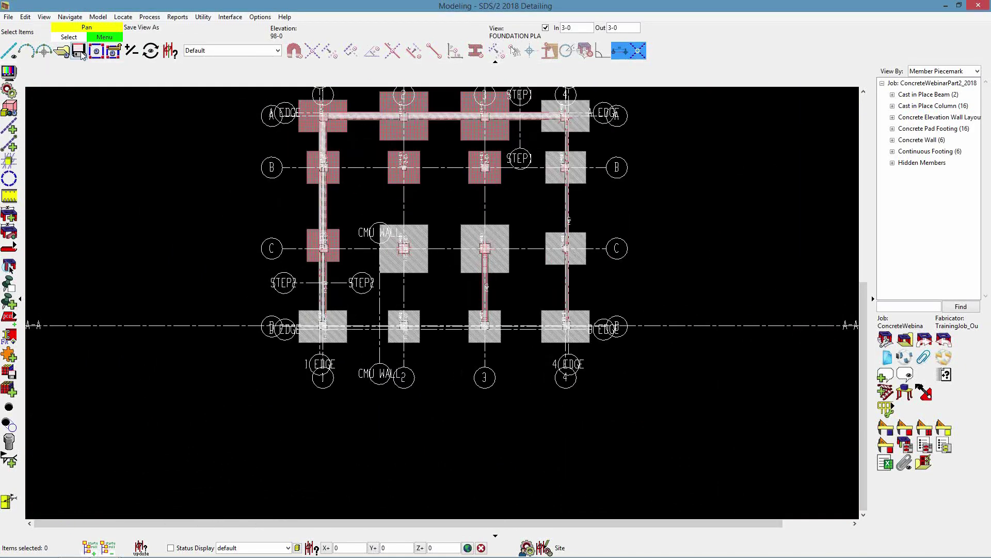
pyautogui.click(131, 55)
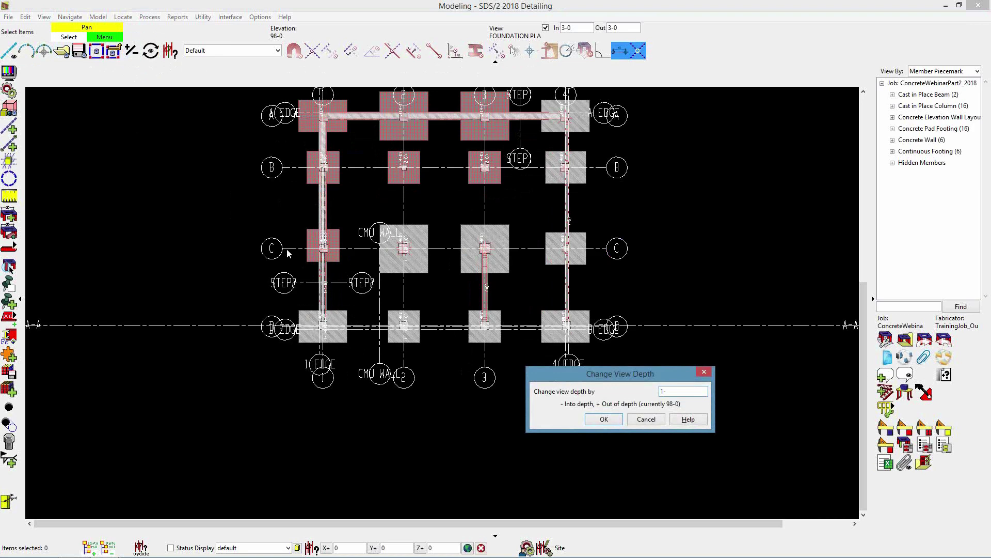
pyautogui.press('Return')
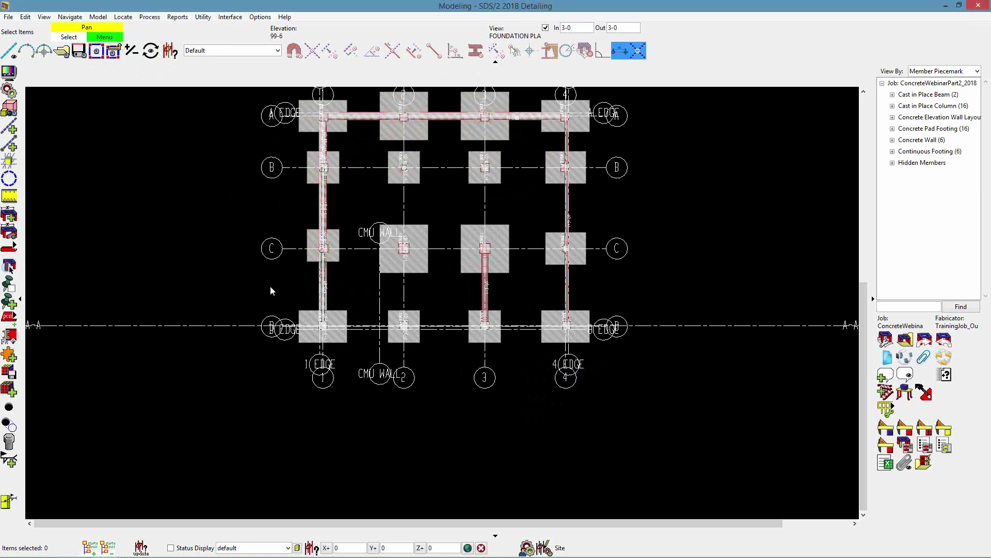
pyautogui.scroll(10, 271, 286)
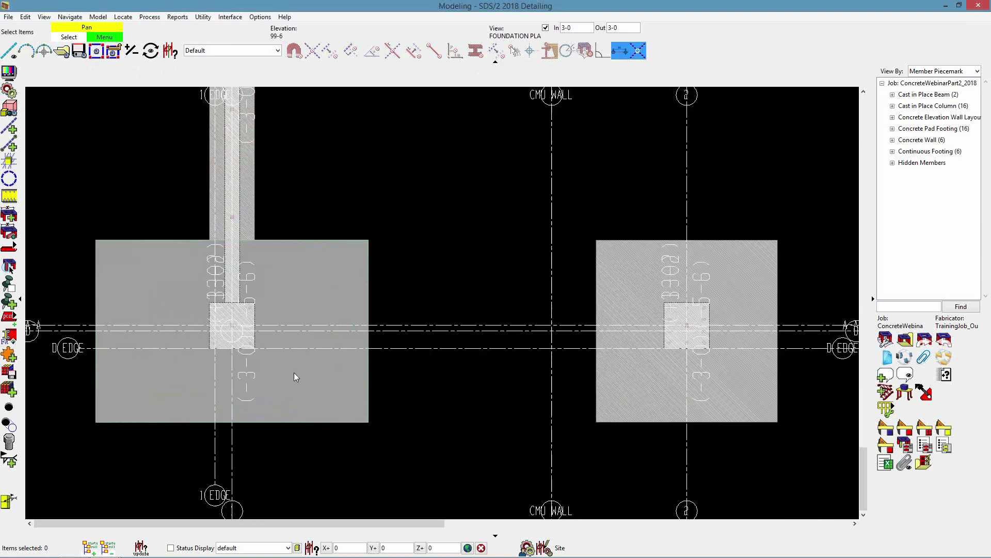
pyautogui.scroll(2, 293, 373)
pyautogui.scroll(-1, 370, 258)
pyautogui.moveTo(382, 288); pyautogui.dragTo(407, 290, button='middle')
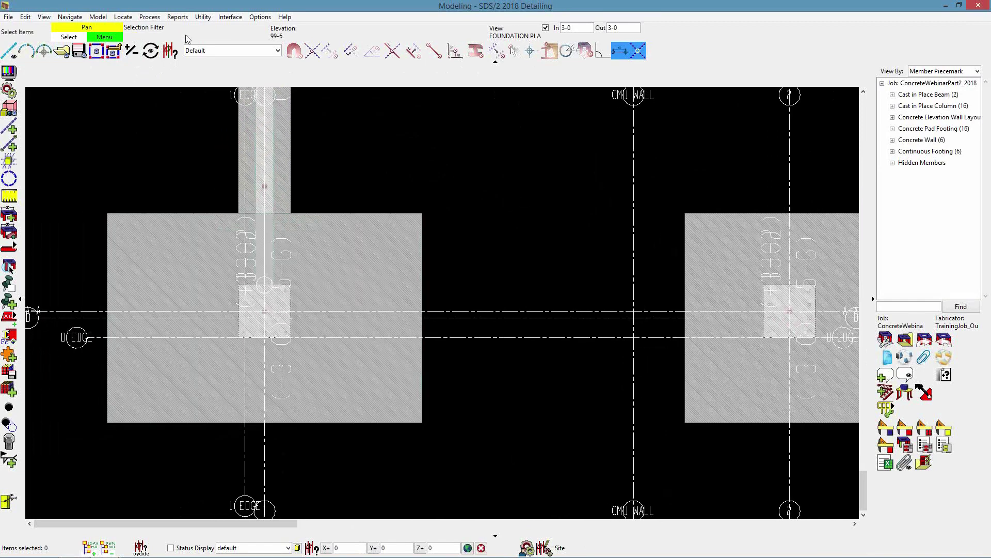
pyautogui.click(98, 18)
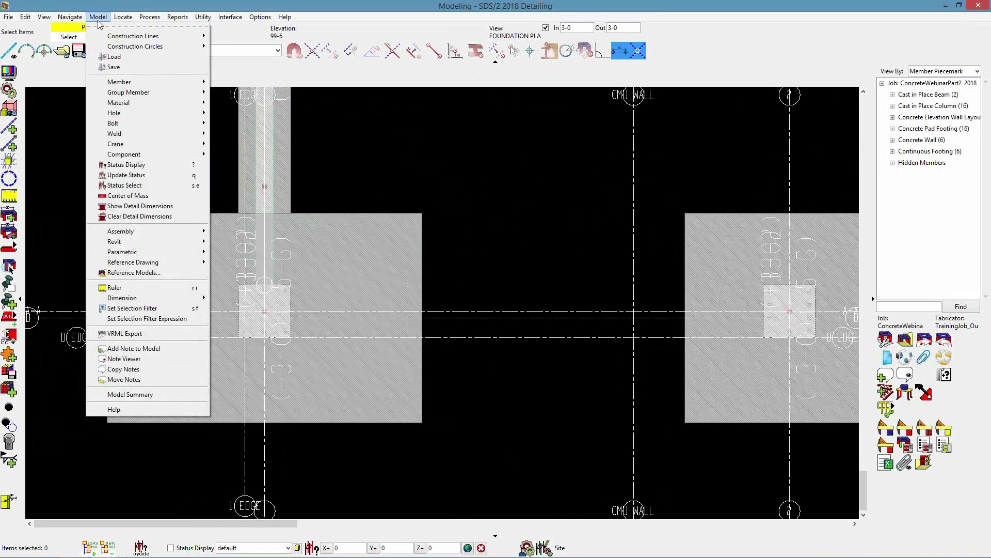
pyautogui.moveTo(155, 82)
pyautogui.moveTo(269, 104)
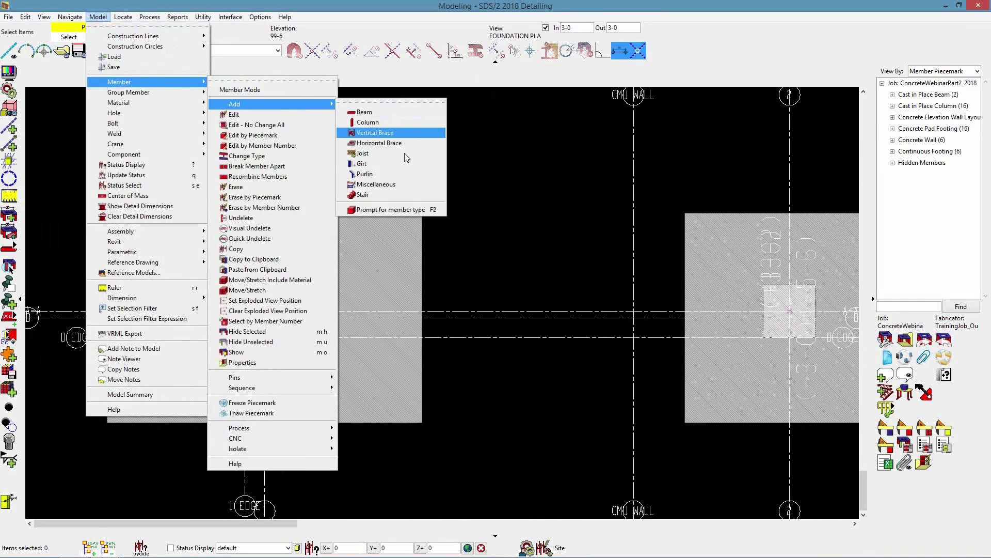
pyautogui.click(410, 210)
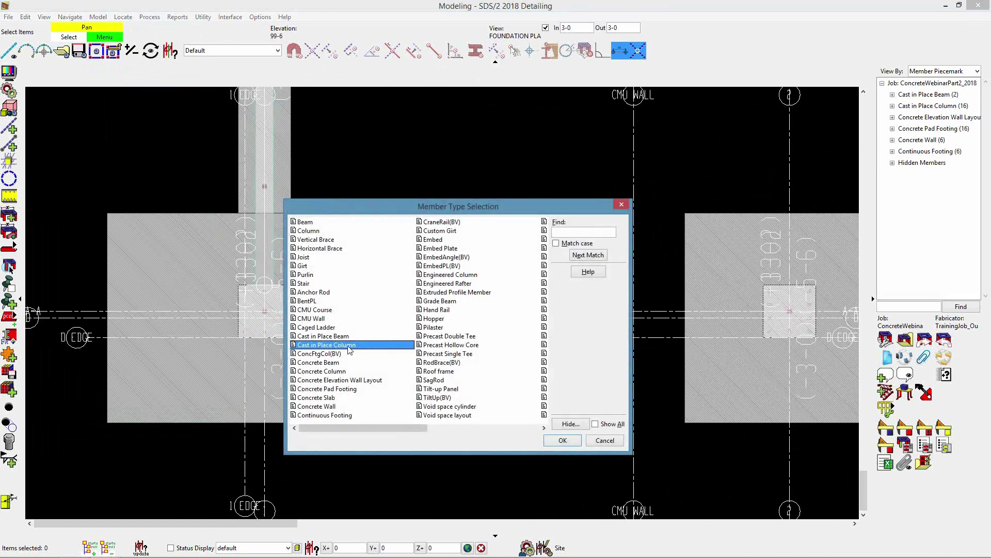
pyautogui.doubleClick(326, 337)
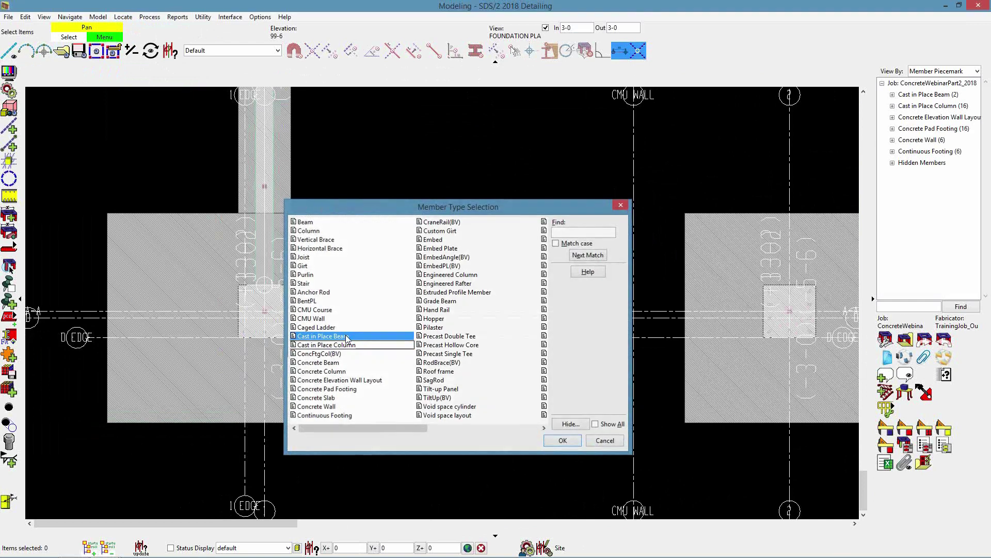
pyautogui.scroll(3, 284, 344)
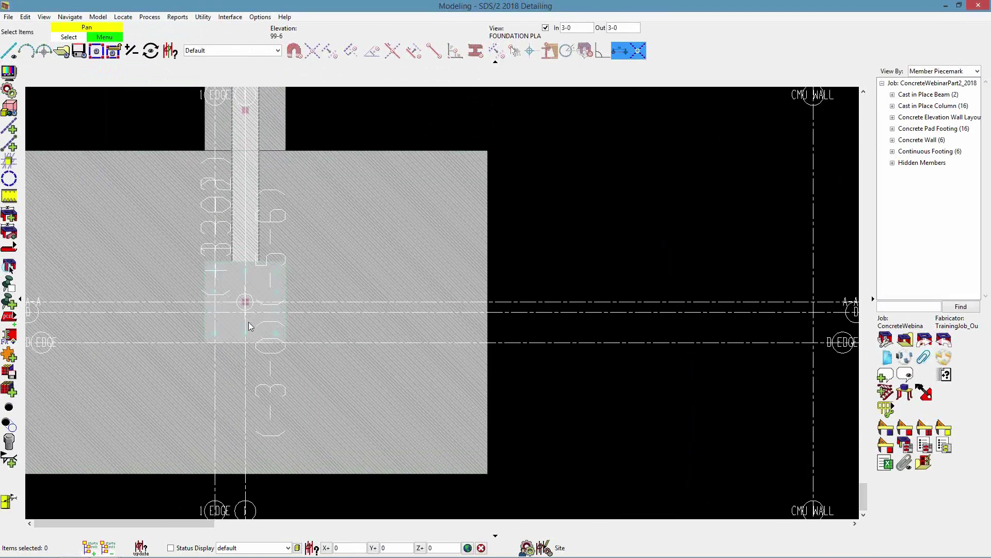
pyautogui.scroll(-1, 250, 330)
pyautogui.scroll(-3, 250, 333)
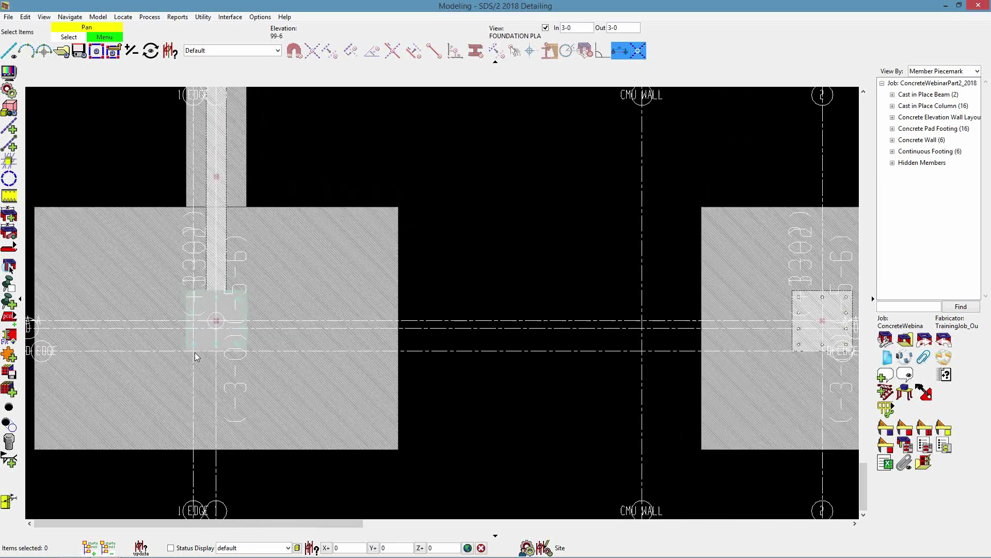
# Step: Generate construction lines from the material of the two columns on grid line 2 at lines D and C
pyautogui.scroll(-1, 478, 342)
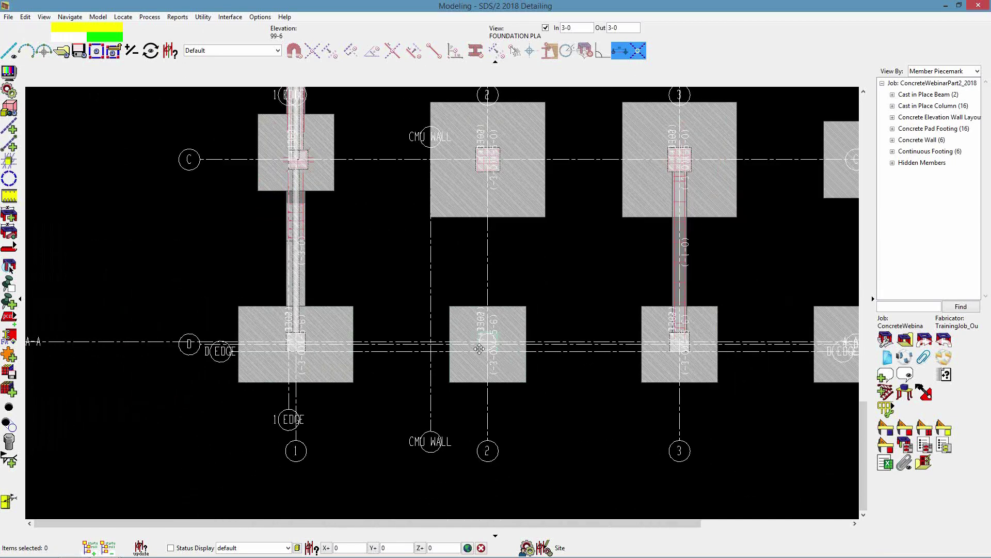
pyautogui.moveTo(478, 345); pyautogui.dragTo(469, 353, button='middle')
pyautogui.click(9, 168)
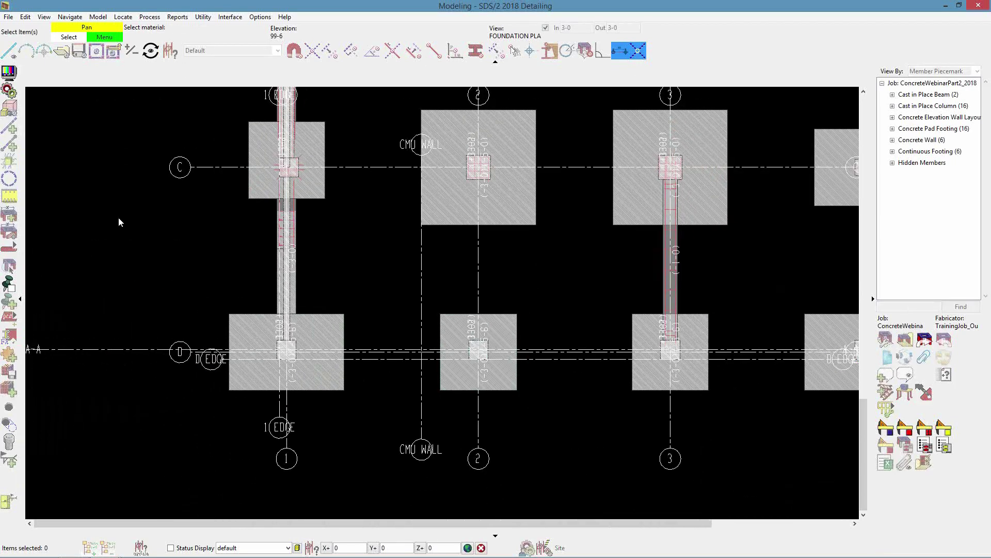
pyautogui.click(479, 352)
pyautogui.click(479, 175)
pyautogui.click(480, 352)
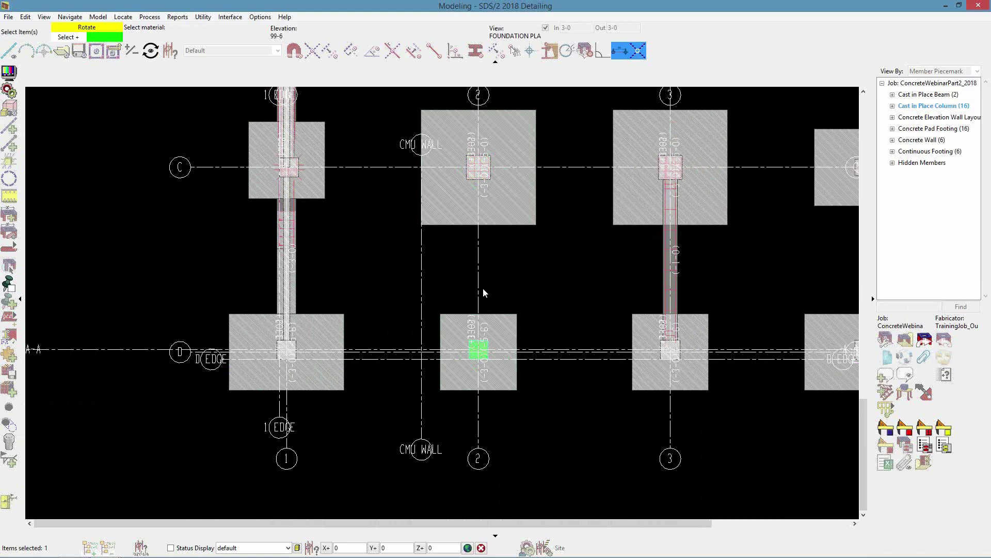
pyautogui.keyDown('shift'); pyautogui.click(483, 177); pyautogui.keyUp('shift')
pyautogui.rightClick(482, 176)
pyautogui.click(498, 204)
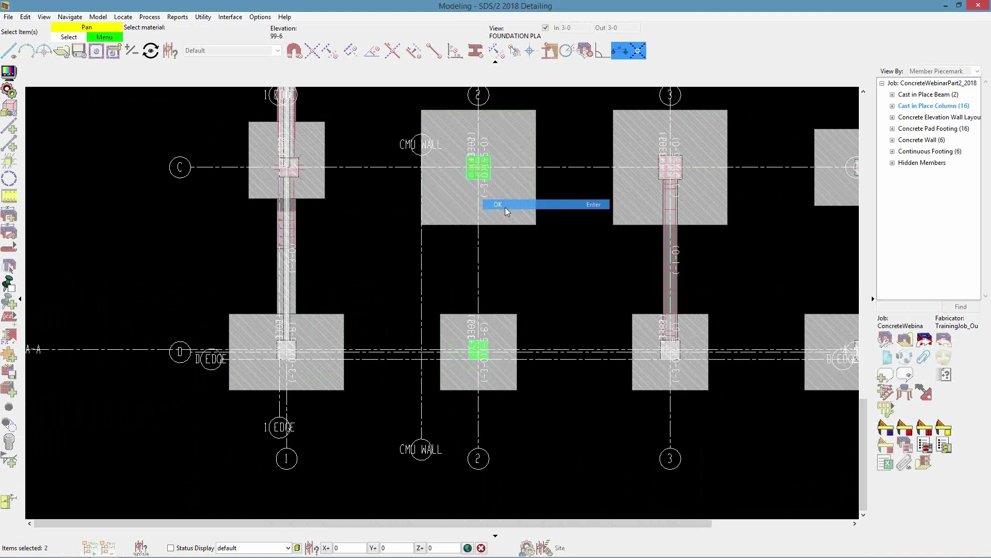
# Step: Start a Cast in Place Beam with its first point at the center of the grid 1 column on line A-A
pyautogui.scroll(1, 379, 417)
pyautogui.scroll(5, 331, 389)
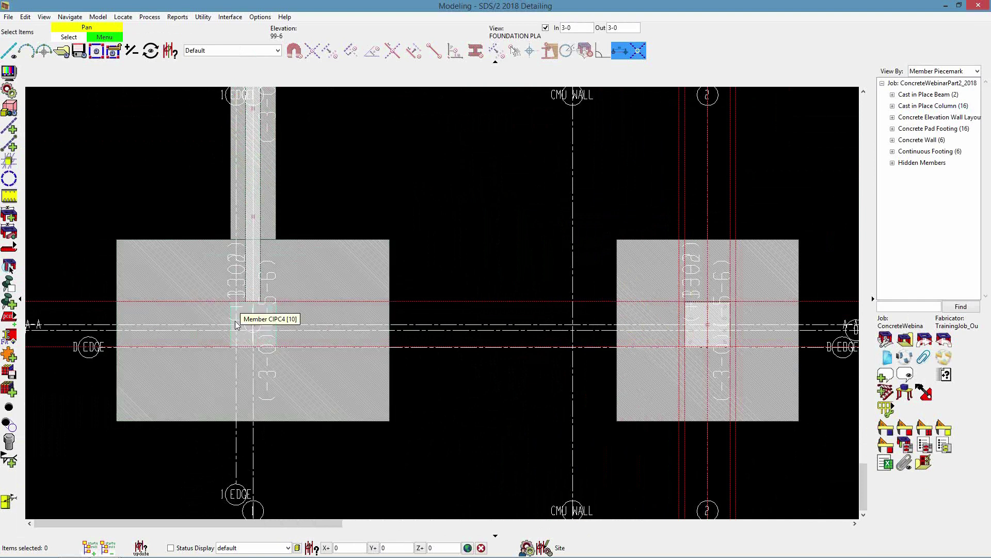
pyautogui.press('a')
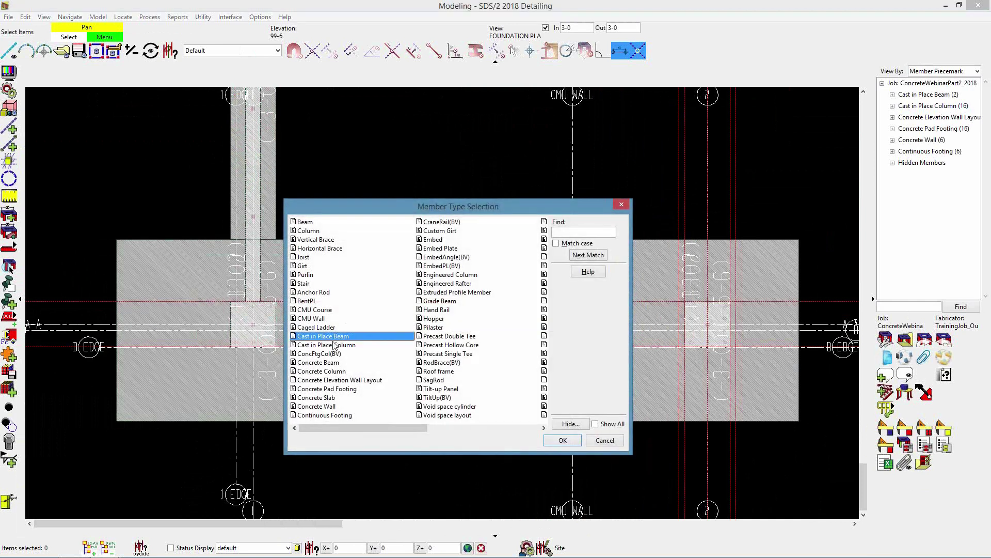
pyautogui.click(555, 442)
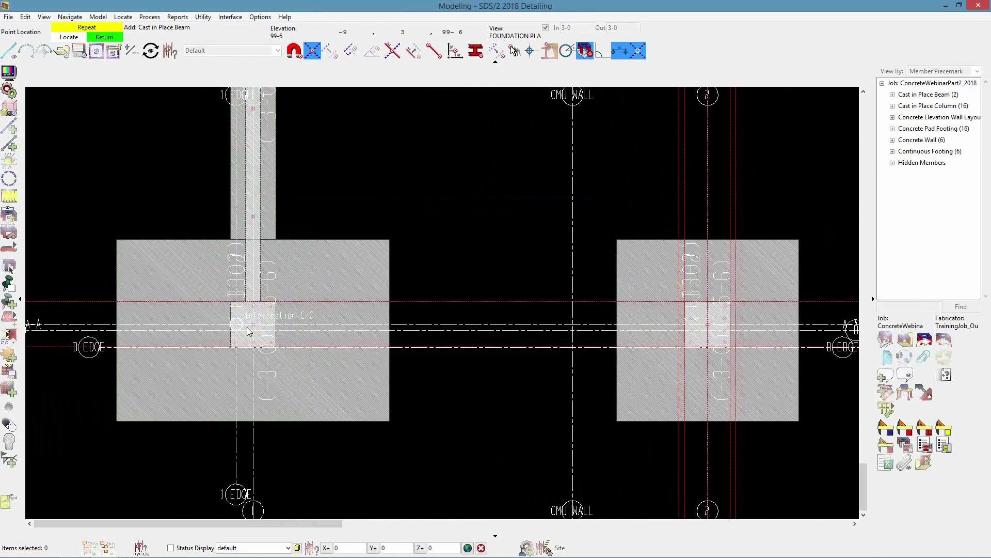
pyautogui.scroll(4, 250, 323)
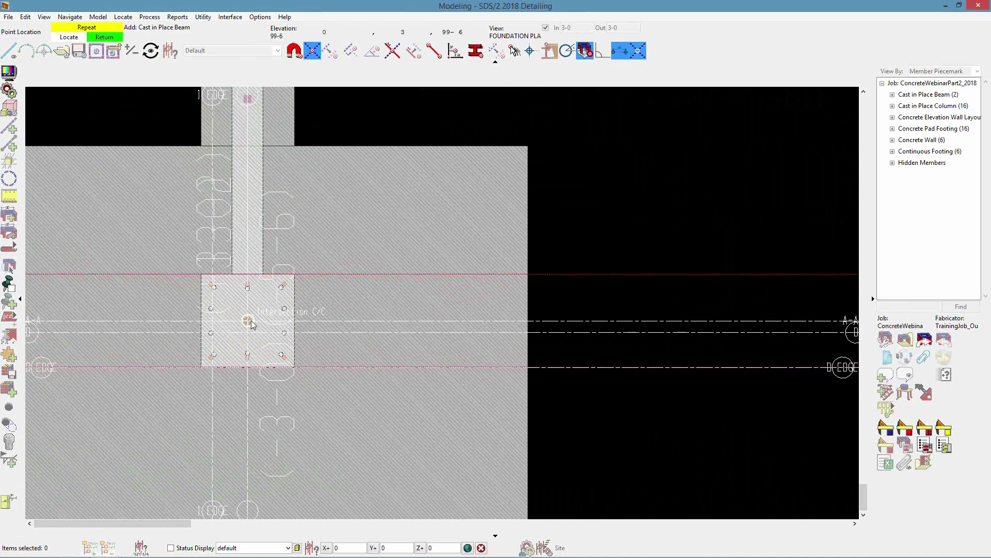
pyautogui.click(251, 324)
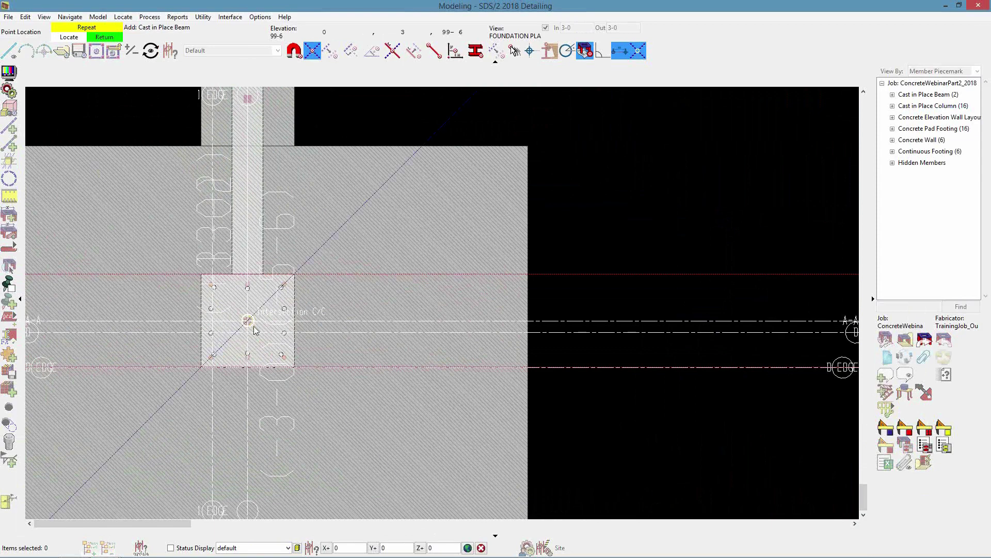
pyautogui.scroll(1, 248, 325)
pyautogui.click(246, 320)
# Step: Locate the beam's second point at the center work point of the grid 4 column on line A-A
pyautogui.scroll(-8, 4, 333)
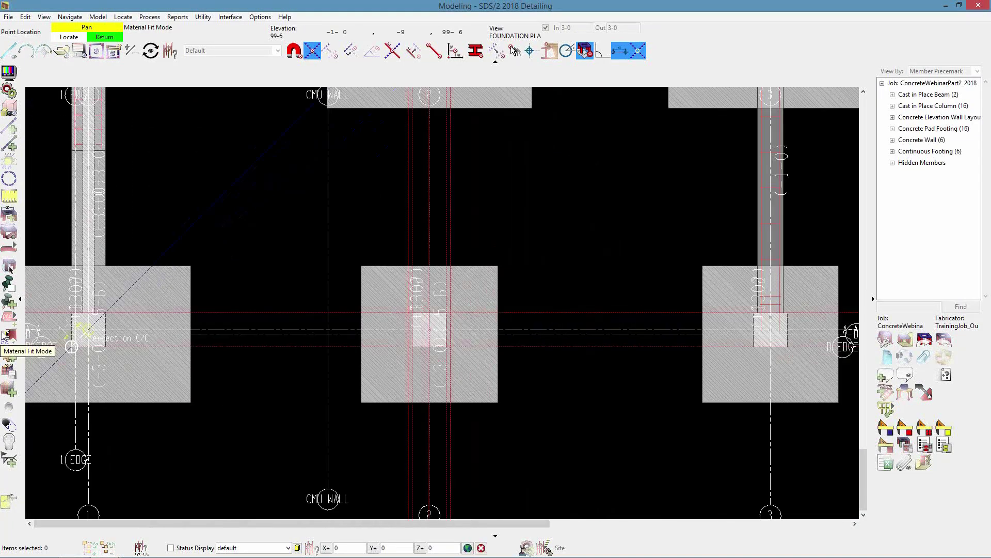
pyautogui.scroll(-2, 7, 373)
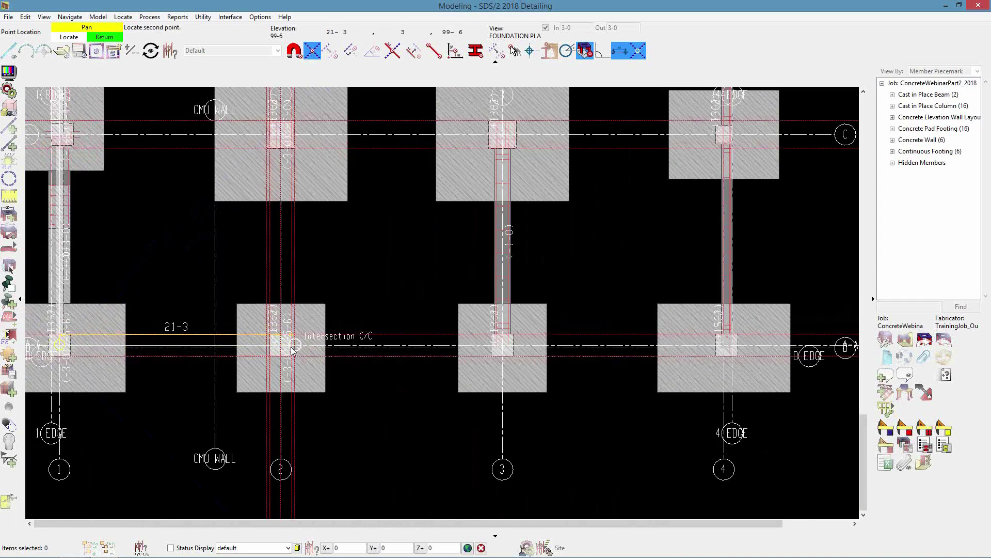
pyautogui.scroll(1, 754, 362)
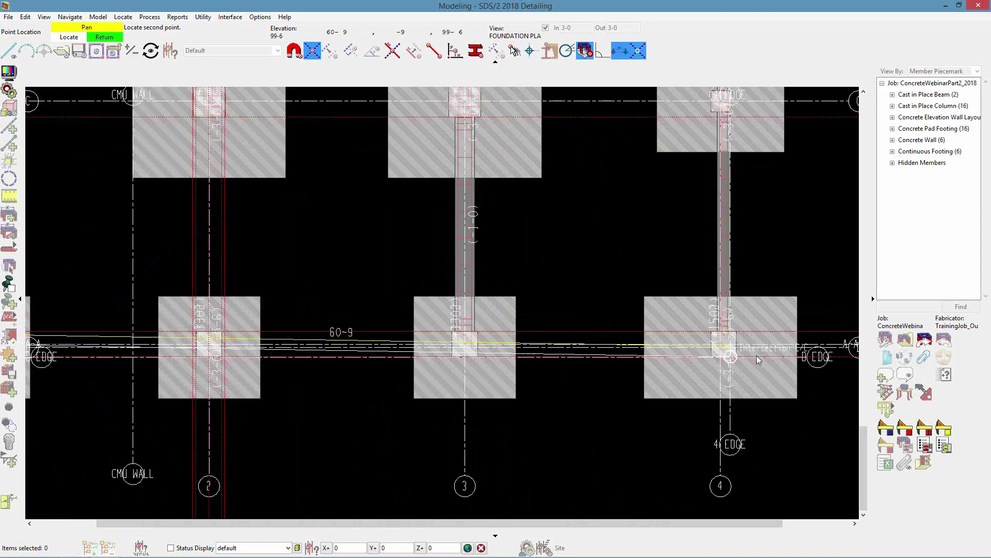
pyautogui.scroll(4, 759, 360)
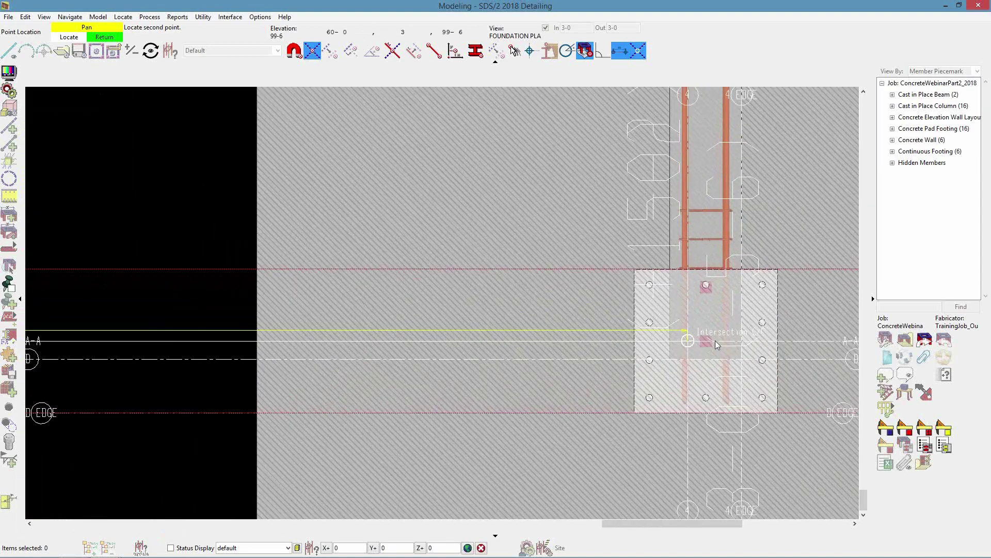
pyautogui.scroll(2, 715, 344)
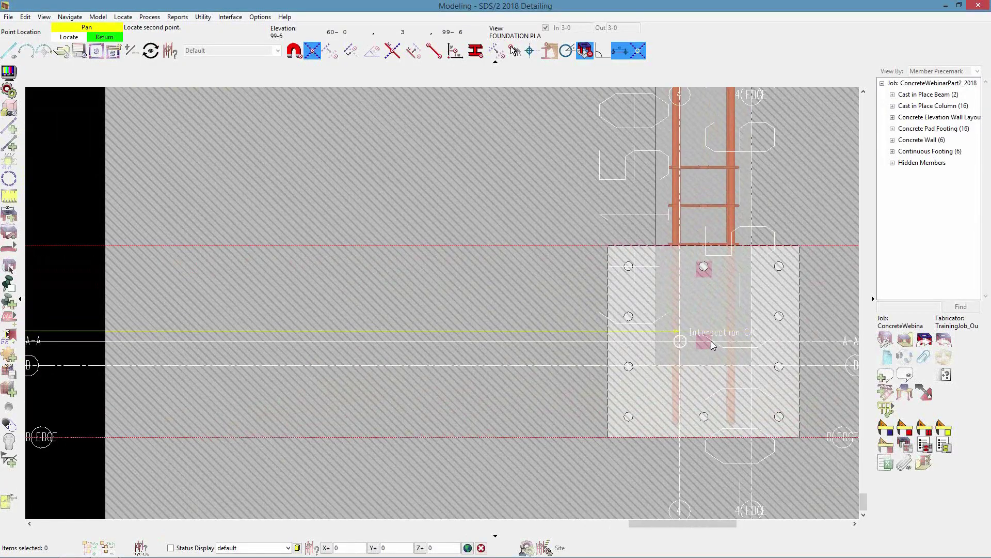
pyautogui.click(392, 50)
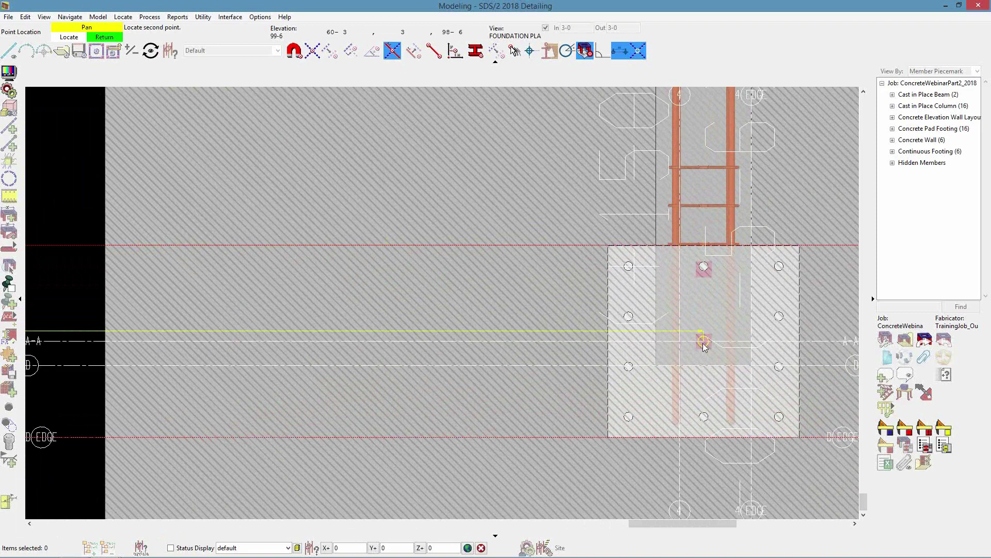
pyautogui.click(704, 343)
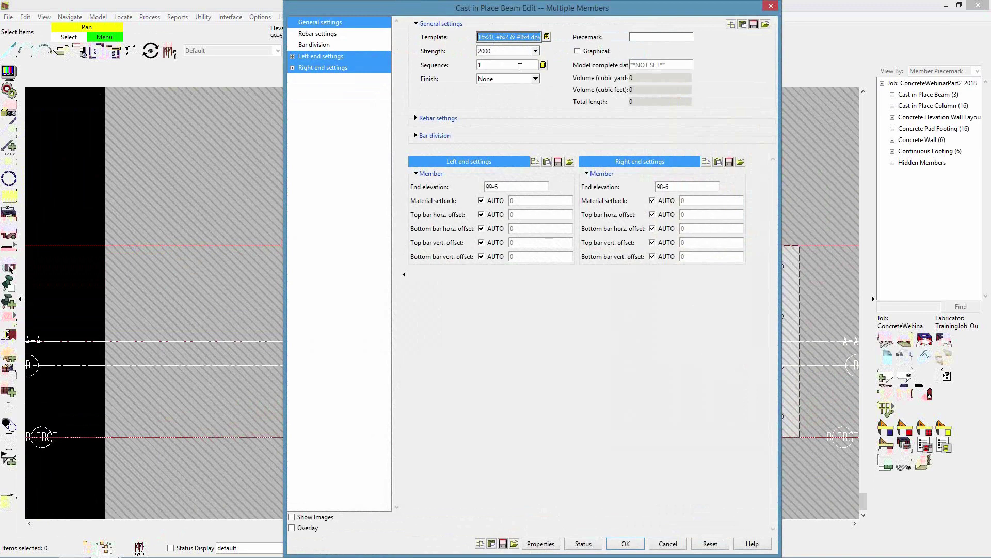
# Step: Assign template GB1 to the new beam, expand its rebar and bar division settings, and accept them
pyautogui.click(547, 37)
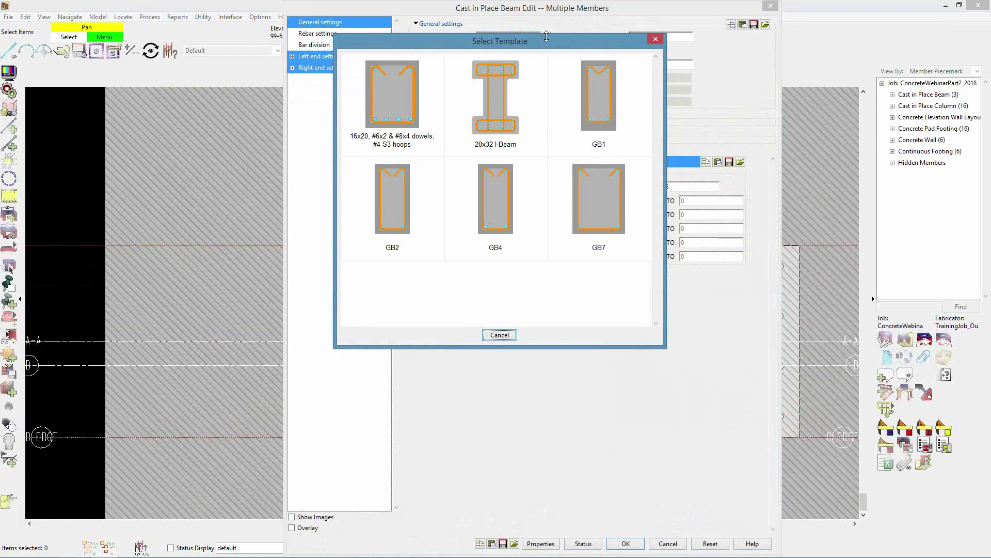
pyautogui.click(614, 114)
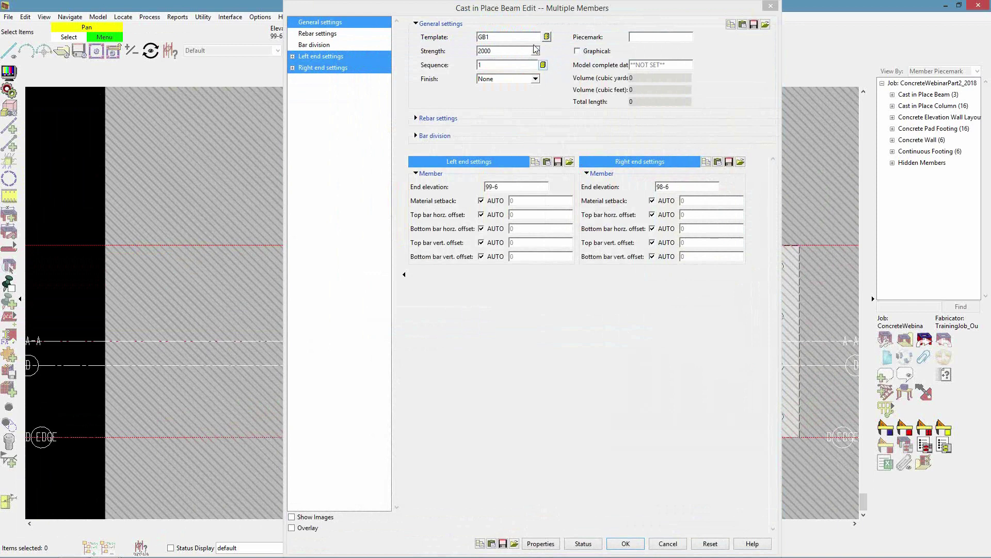
pyautogui.click(443, 119)
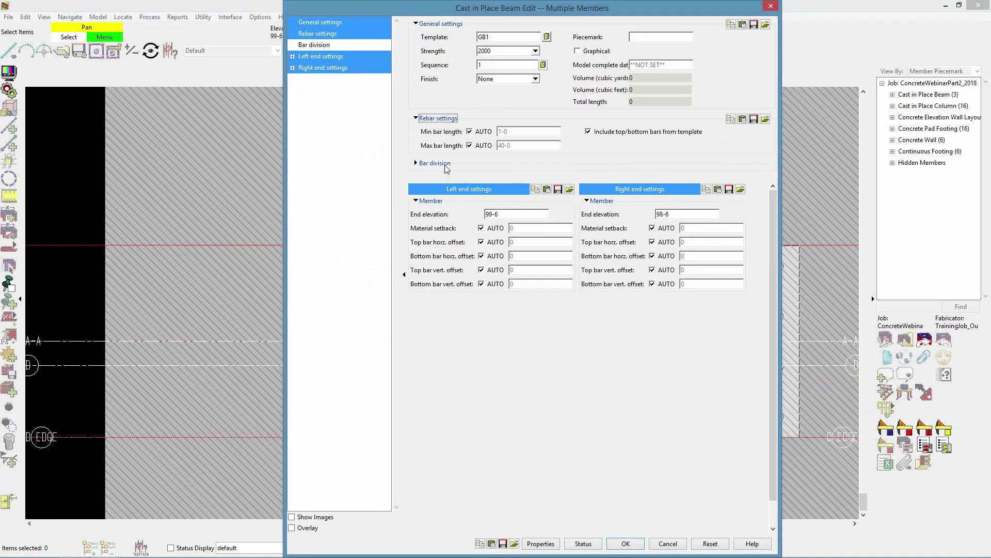
pyautogui.click(435, 164)
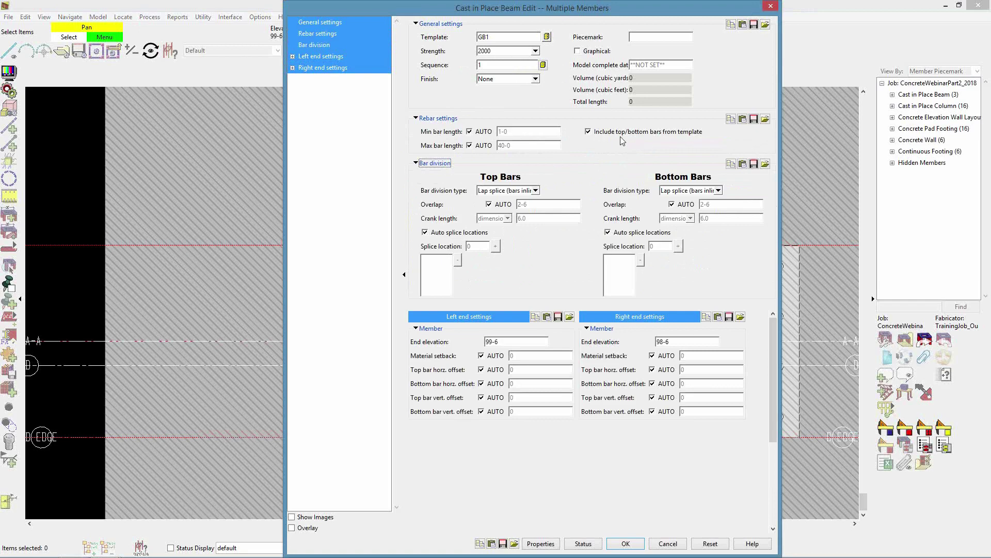
pyautogui.click(626, 545)
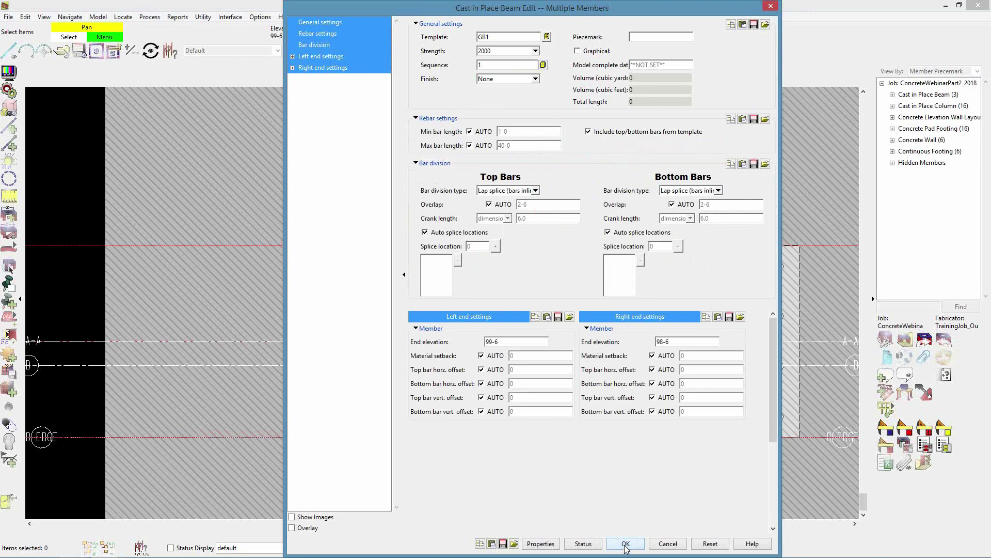
pyautogui.scroll(-8, 659, 273)
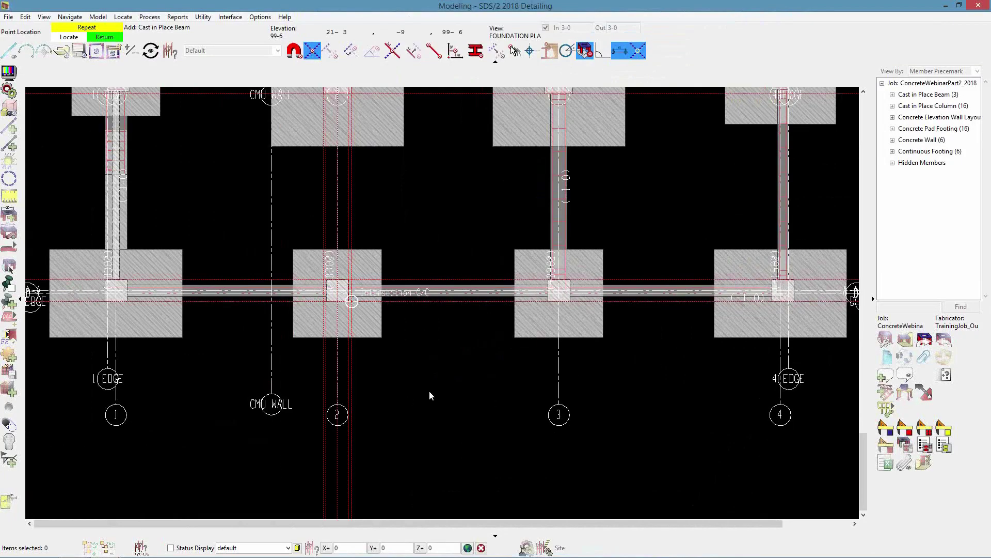
pyautogui.rightClick(361, 388)
# Step: Exclude the template's top and bottom bars from the new GB1 beam and accept the edit
pyautogui.scroll(5, 206, 364)
pyautogui.moveTo(222, 253); pyautogui.dragTo(176, 181, button='middle')
pyautogui.scroll(-4, 358, 211)
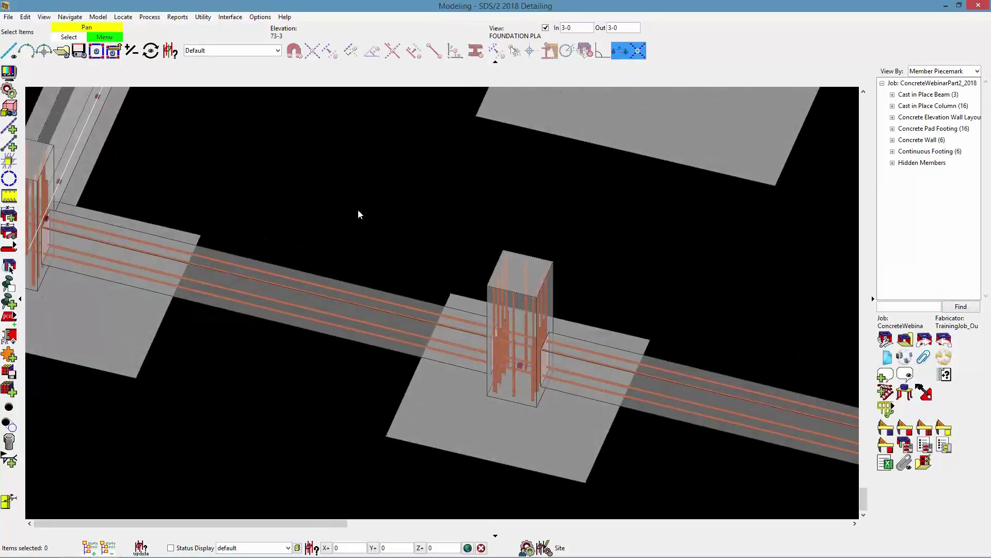
pyautogui.scroll(6, 298, 235)
pyautogui.doubleClick(361, 272)
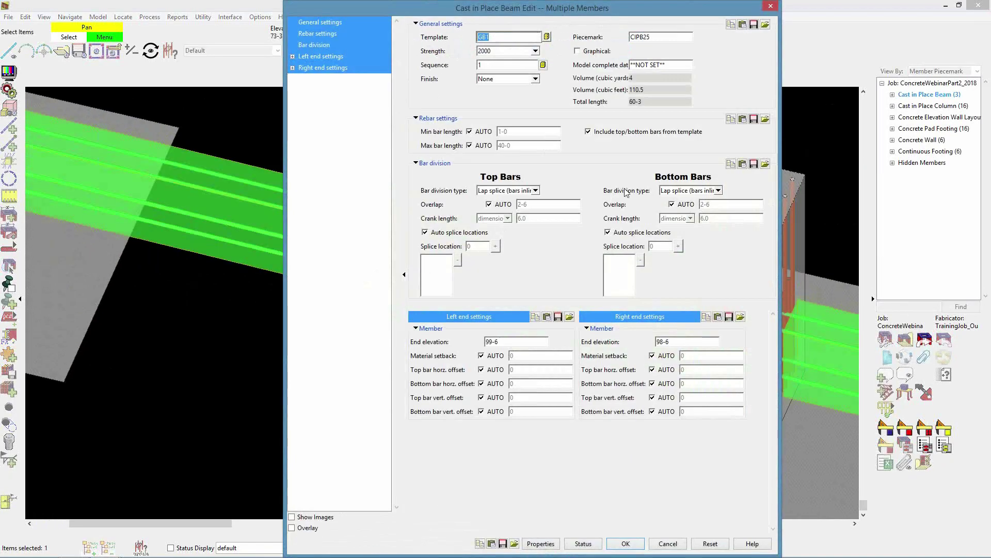
pyautogui.click(588, 132)
pyautogui.click(625, 543)
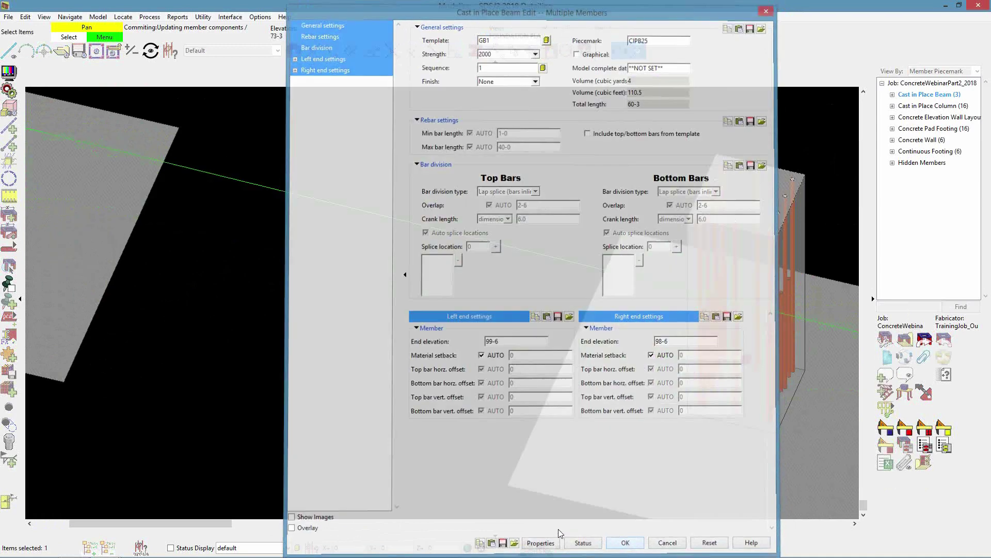
# Step: Include the top and bottom bars from the template in the GB1 beam again and accept the edit
pyautogui.scroll(2, 370, 249)
pyautogui.scroll(-3, 371, 250)
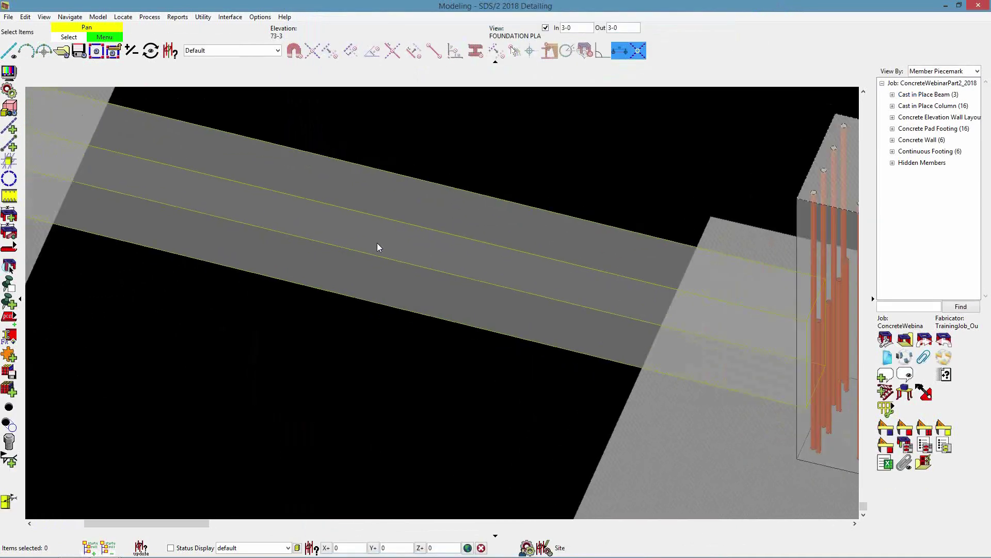
pyautogui.click(381, 254)
pyautogui.doubleClick(381, 254)
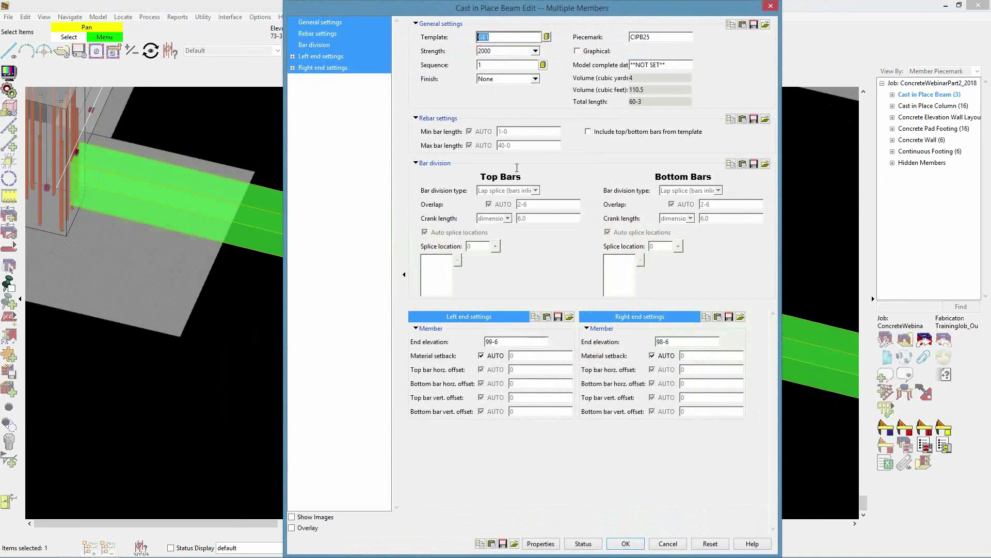
pyautogui.click(588, 132)
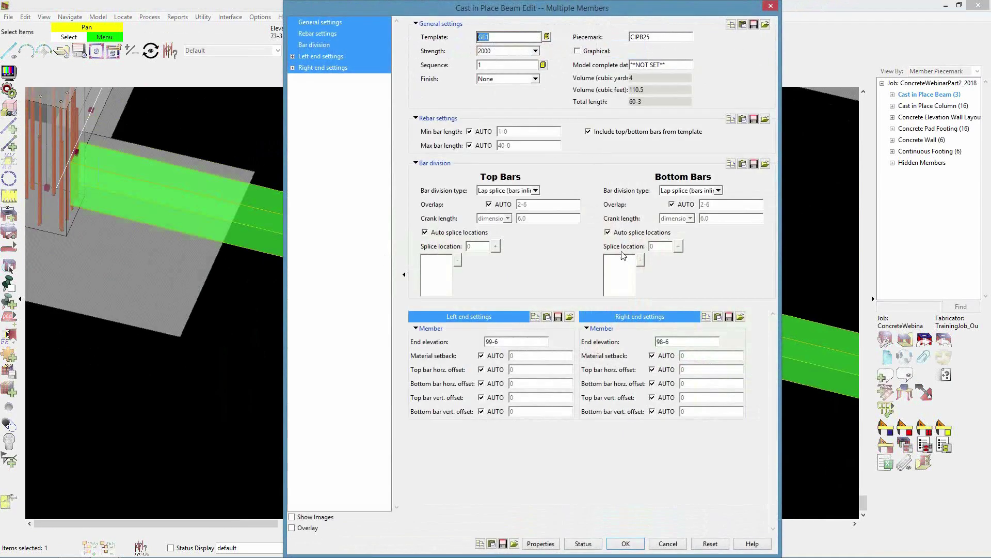
pyautogui.click(626, 544)
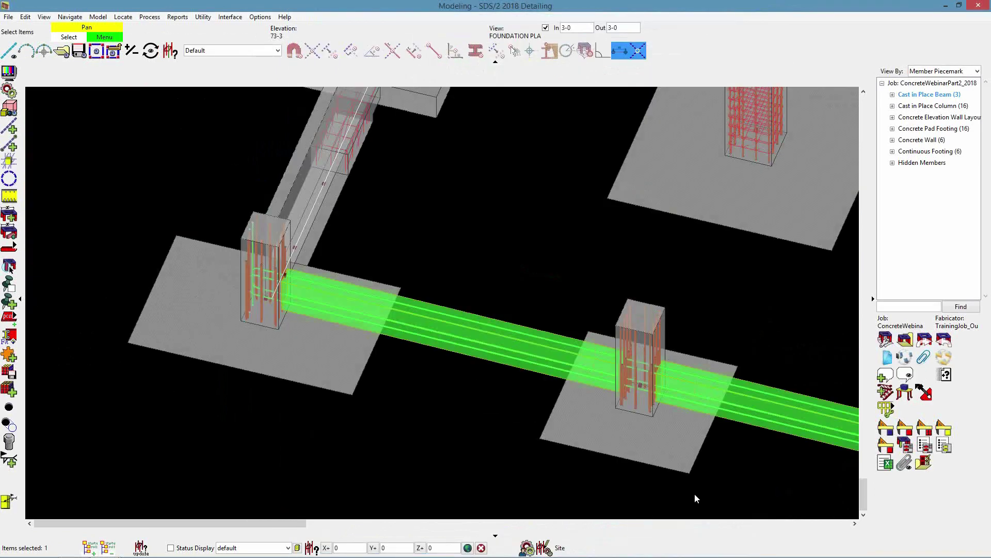
pyautogui.click(695, 494)
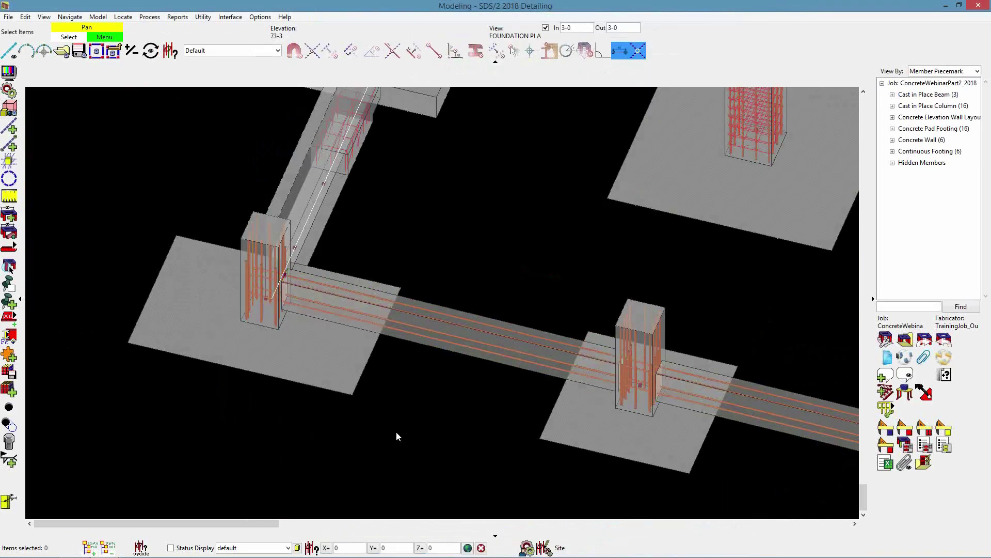
# Step: Examine the GB1 beam's top and bottom bars at each column along line A-A, from grid 1 to grid 4
pyautogui.scroll(4, 341, 353)
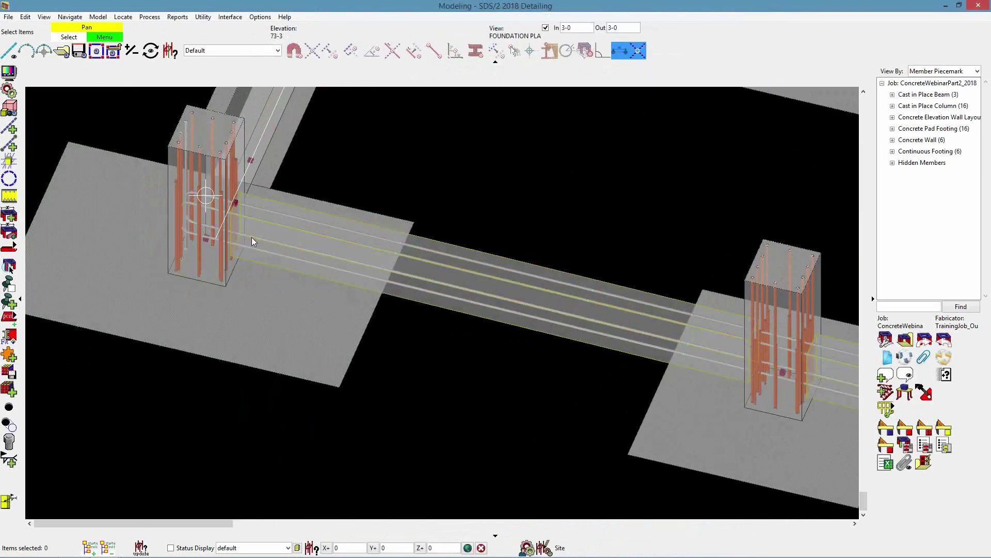
pyautogui.click(254, 237)
pyautogui.scroll(2, 250, 235)
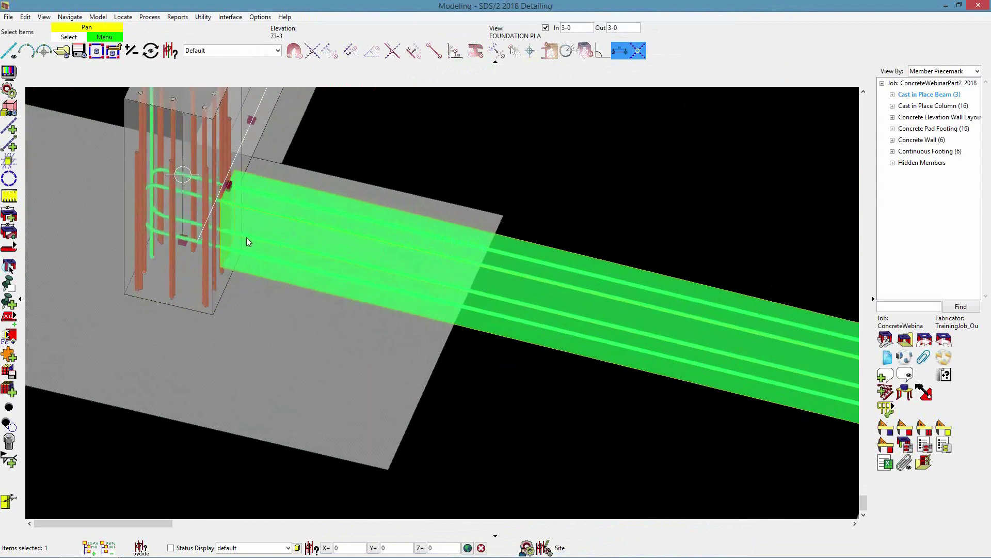
pyautogui.scroll(1, 243, 221)
pyautogui.keyDown('shift'); pyautogui.moveTo(243, 221); pyautogui.dragTo(227, 208, button='middle'); pyautogui.keyUp('shift')
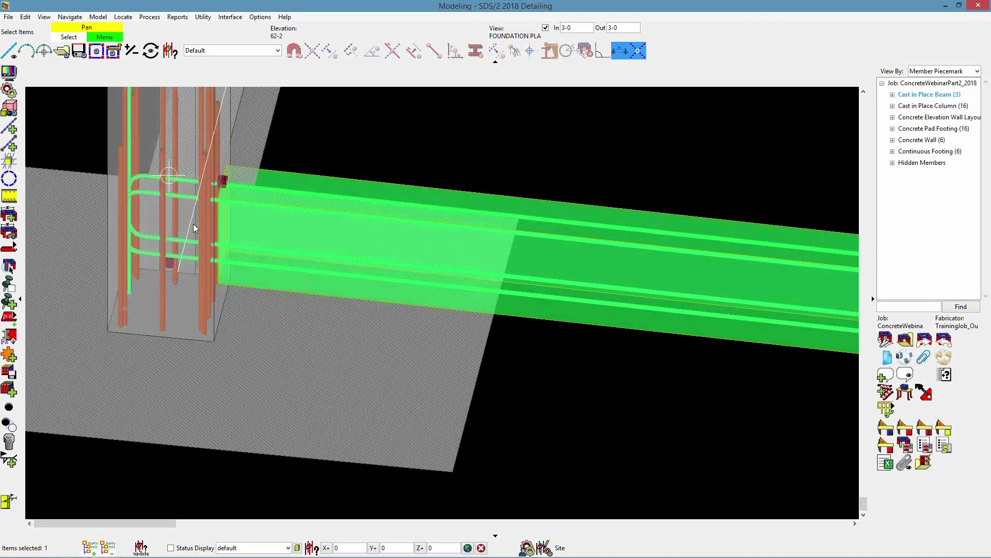
pyautogui.scroll(-2, 110, 290)
pyautogui.scroll(1, 633, 335)
pyautogui.scroll(2, 633, 336)
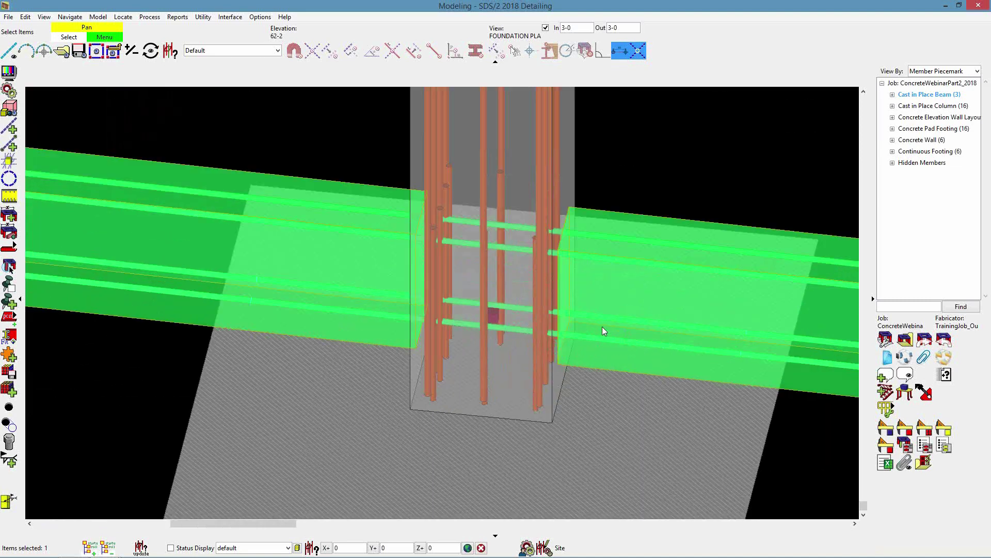
pyautogui.scroll(-1, 602, 330)
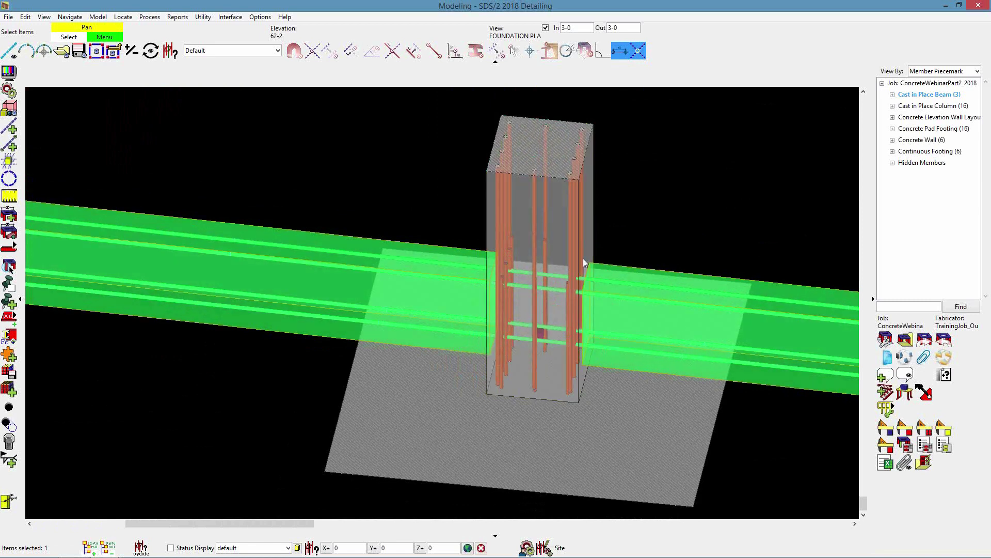
pyautogui.scroll(-5, 382, 311)
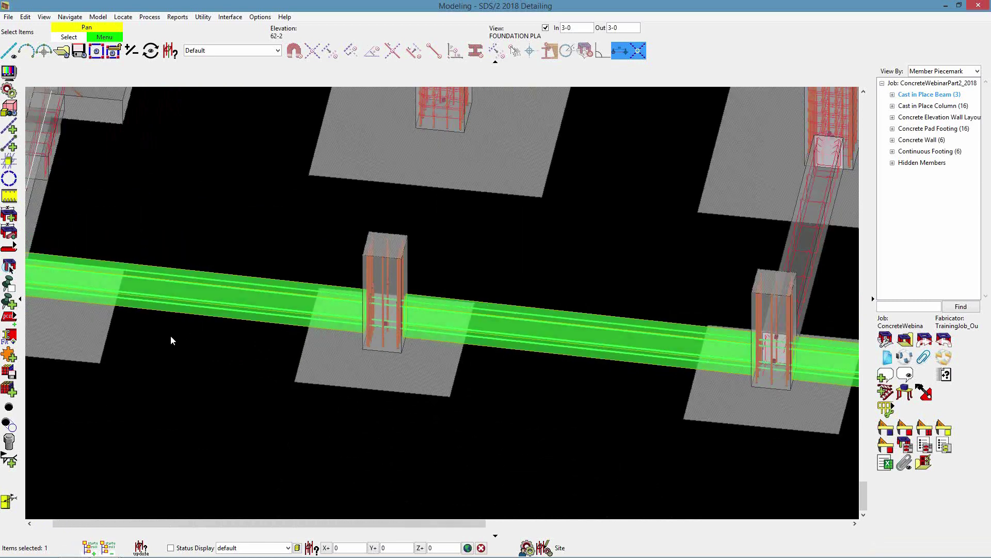
pyautogui.scroll(-2, 465, 361)
pyautogui.scroll(7, 765, 386)
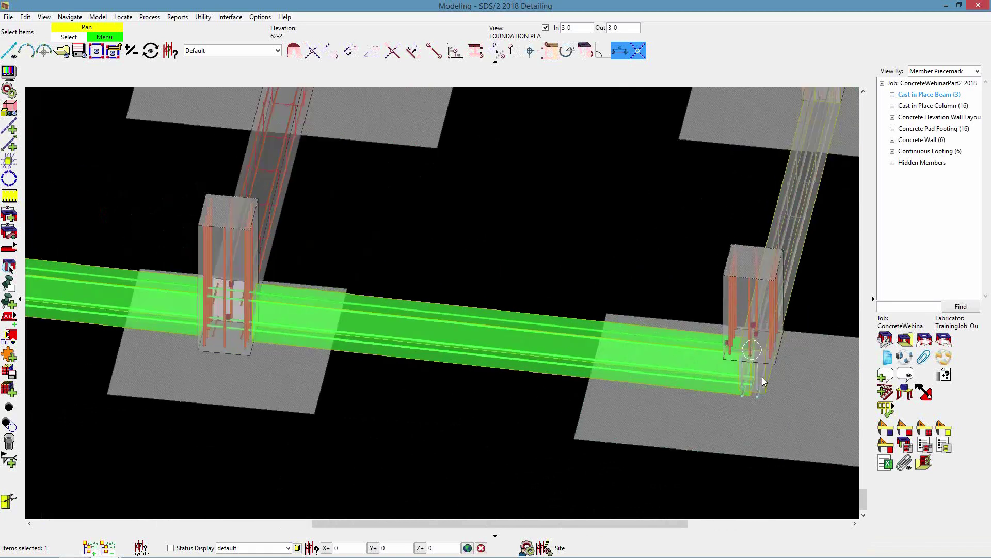
pyautogui.scroll(1, 768, 377)
pyautogui.scroll(-3, 760, 356)
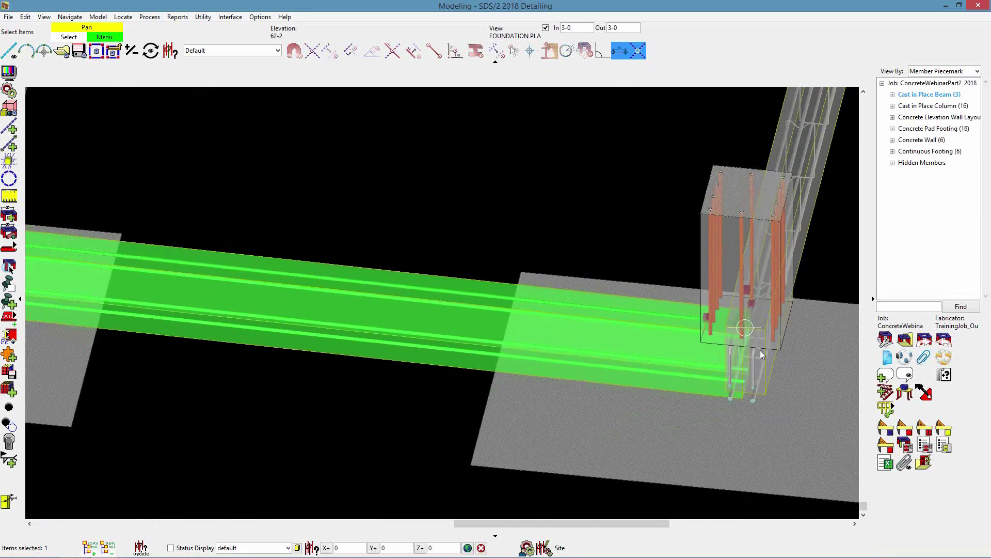
pyautogui.scroll(1, 760, 351)
# Step: Check the bottom end elevation in the settings of the grid 4 column on line A-A
pyautogui.rightClick(761, 324)
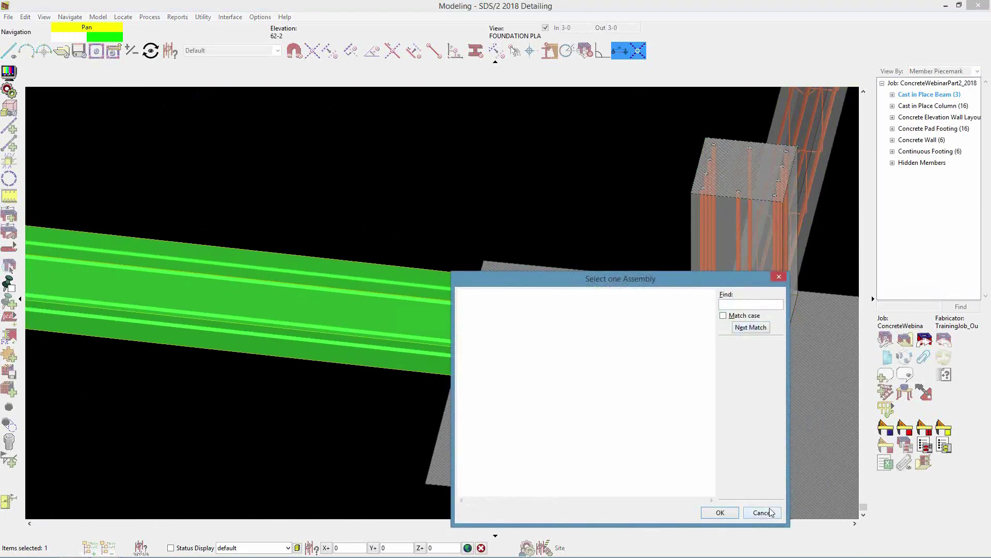
pyautogui.click(761, 511)
pyautogui.doubleClick(747, 277)
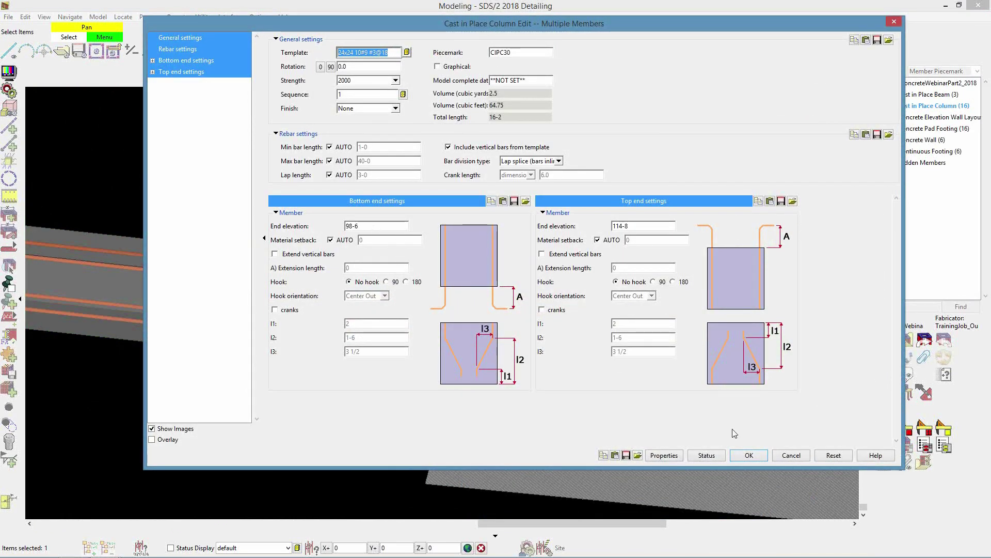
pyautogui.click(757, 456)
# Step: Set the right end elevation of the GB1 beam on line A-A to 99-6 and accept the edit
pyautogui.doubleClick(311, 280)
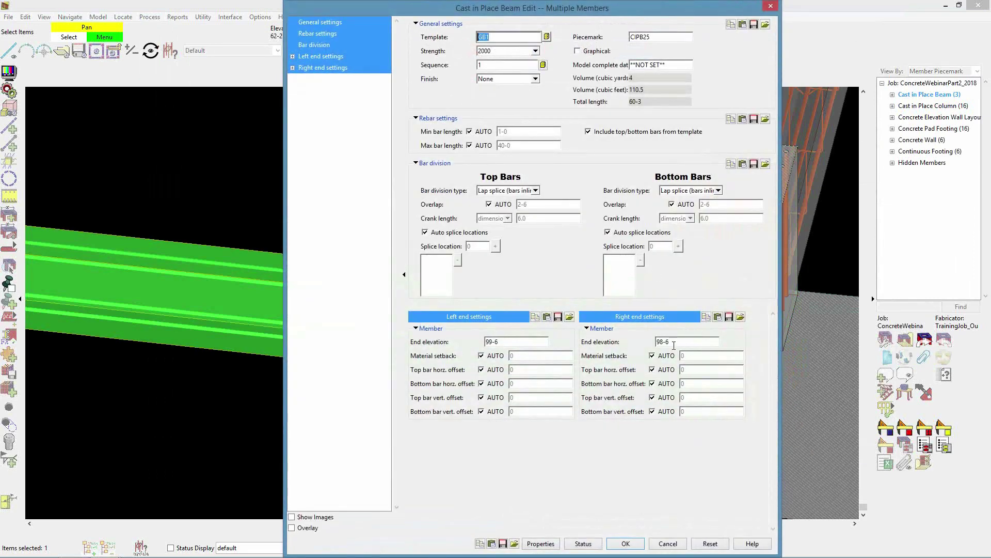
pyautogui.click(679, 344)
pyautogui.write('99-6')
pyautogui.press('Return')
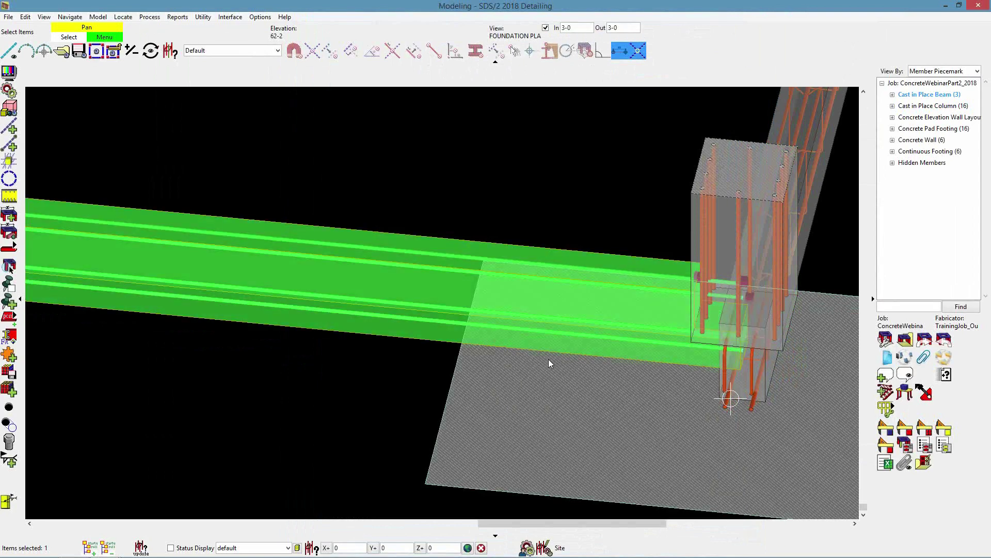
pyautogui.click(372, 389)
# Step: Turn off the foundation plan's view depth limits and show the beam connection at the grid 4 column in 3D
pyautogui.keyDown('shift'); pyautogui.moveTo(624, 316); pyautogui.dragTo(658, 457, button='middle'); pyautogui.keyUp('shift')
pyautogui.scroll(-2, 660, 457)
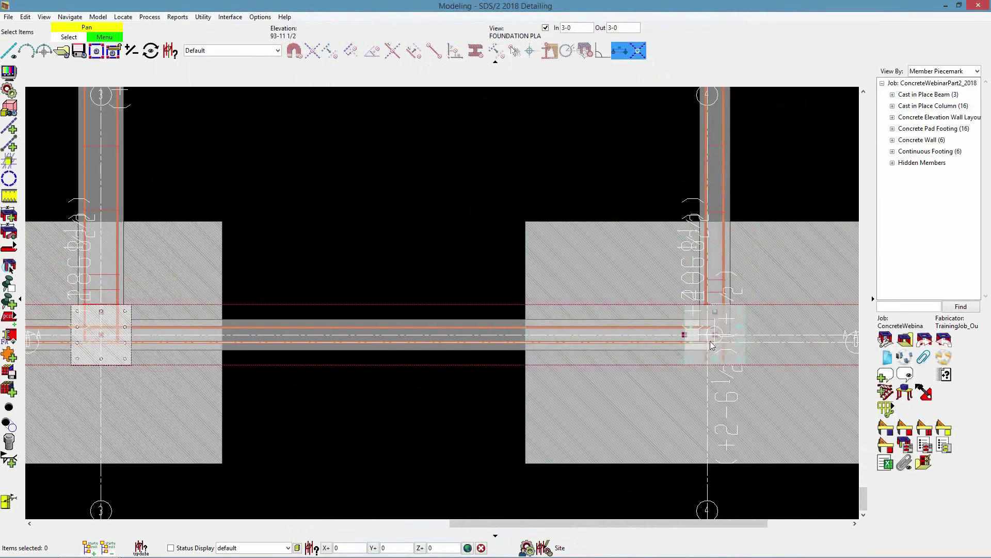
pyautogui.scroll(1, 711, 341)
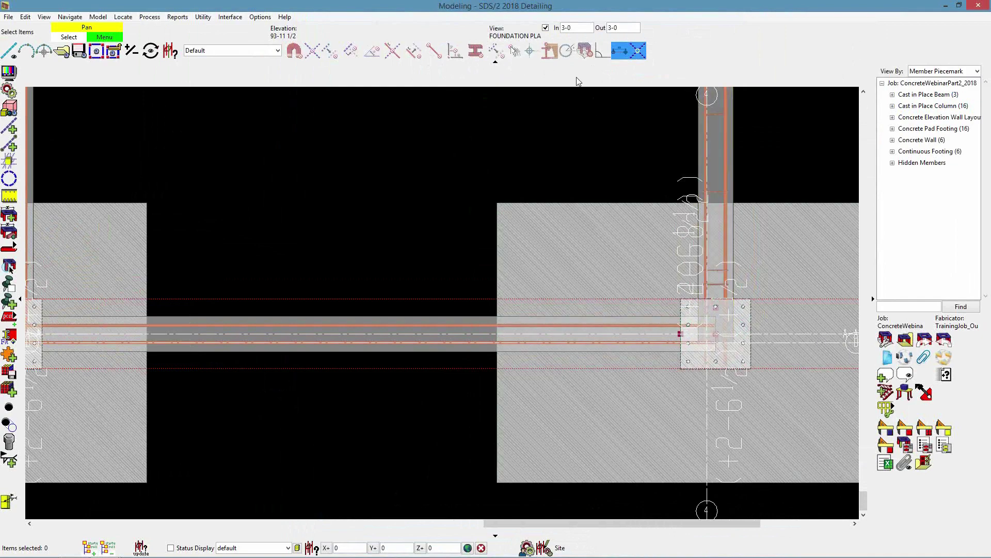
pyautogui.click(546, 27)
pyautogui.keyDown('shift'); pyautogui.moveTo(593, 380); pyautogui.dragTo(526, 233, button='middle'); pyautogui.keyUp('shift')
pyautogui.scroll(3, 737, 336)
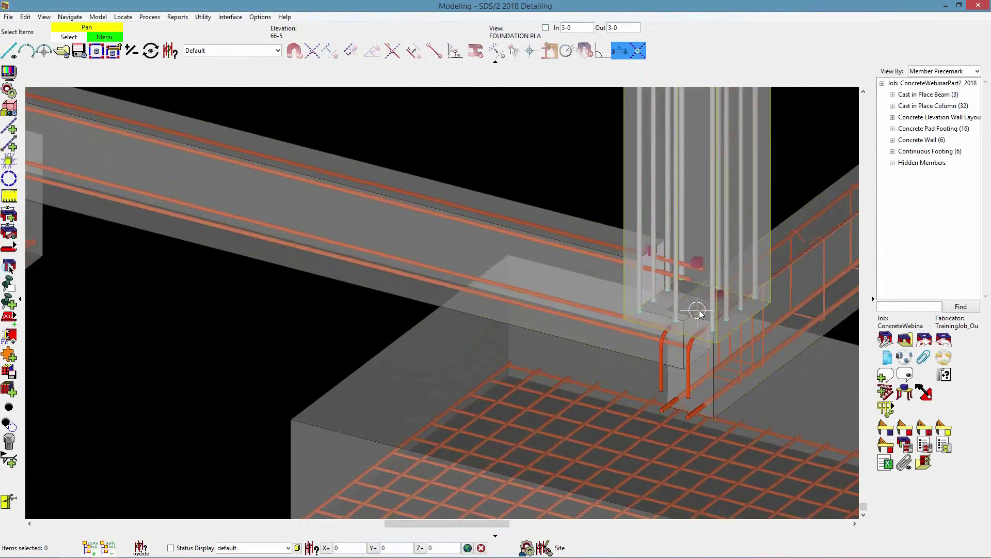
# Step: Lower the bottom end elevation of the grid 4 column on line A-A to its footing and accept the edit
pyautogui.doubleClick(699, 312)
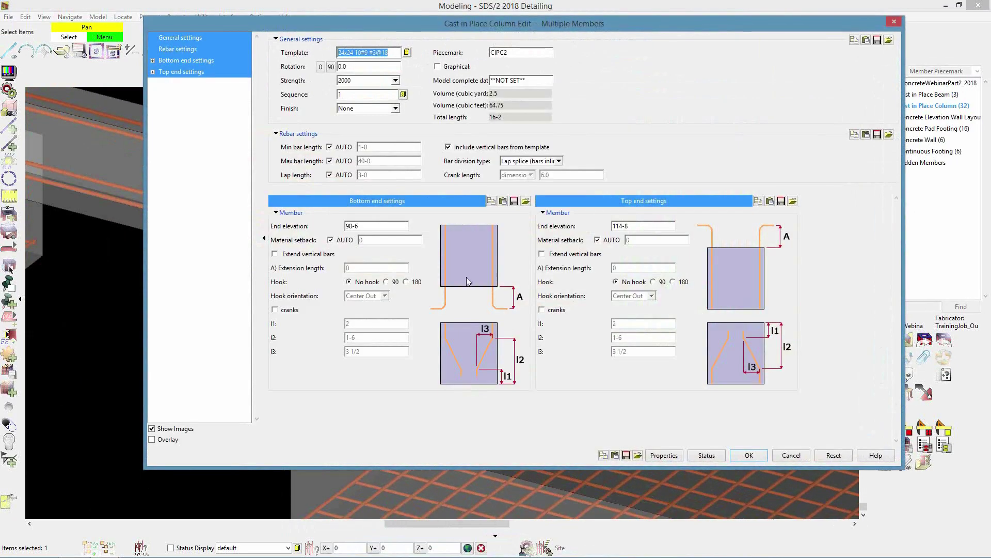
pyautogui.doubleClick(374, 226)
pyautogui.write('9')
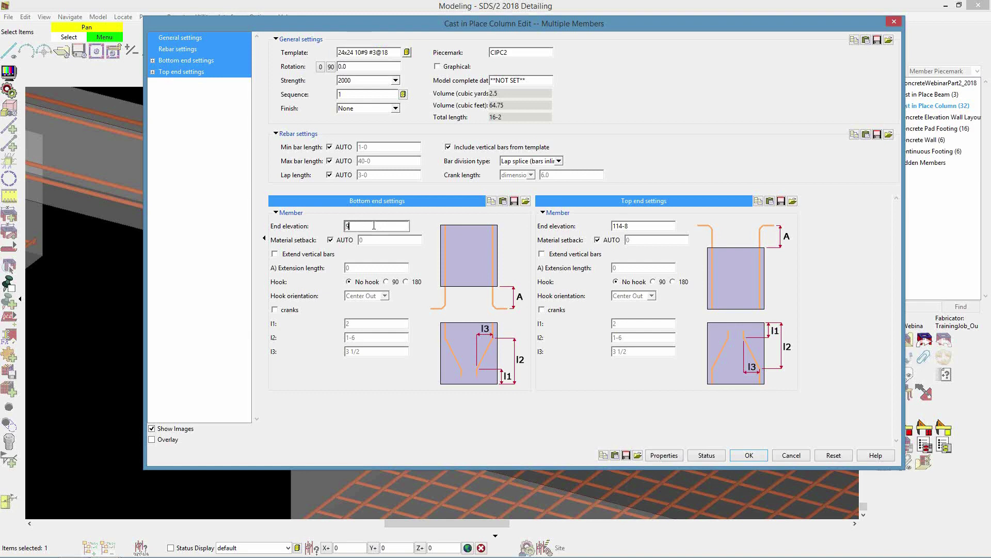
pyautogui.write('0')
pyautogui.press('Return')
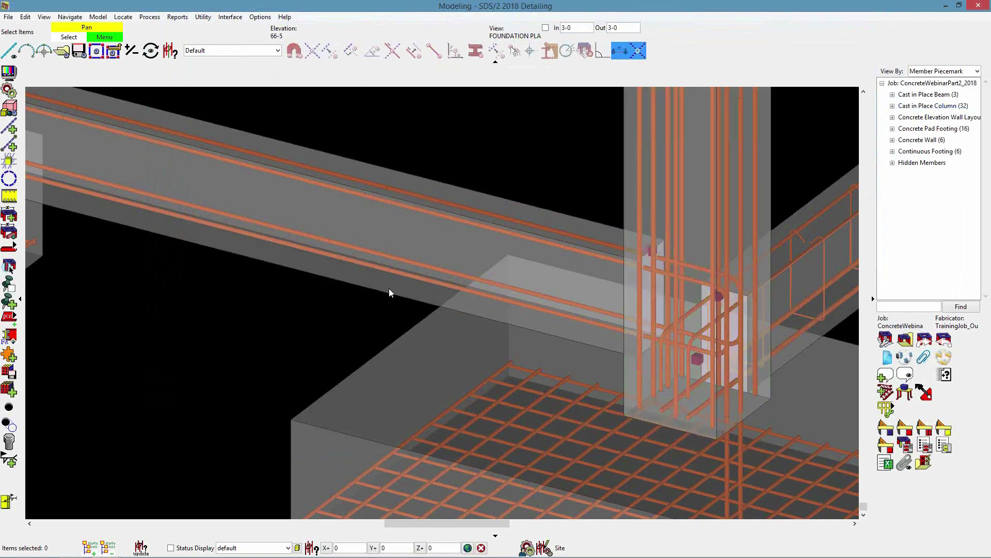
# Step: Set the GB1 beam's top bar division type to Lap splice (bars offset) and accept the edit
pyautogui.scroll(-10, 297, 310)
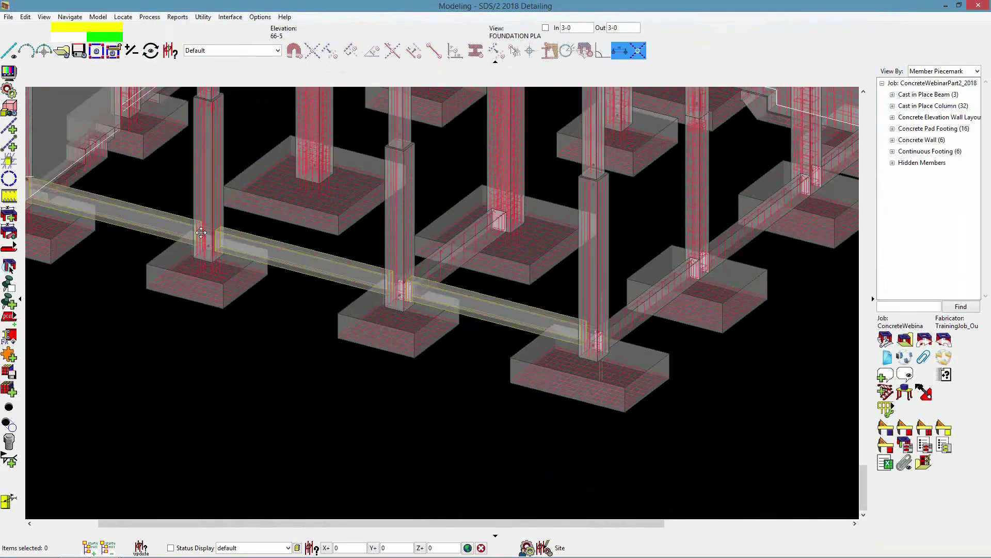
pyautogui.moveTo(200, 232); pyautogui.dragTo(315, 284, button='middle')
pyautogui.scroll(3, 319, 297)
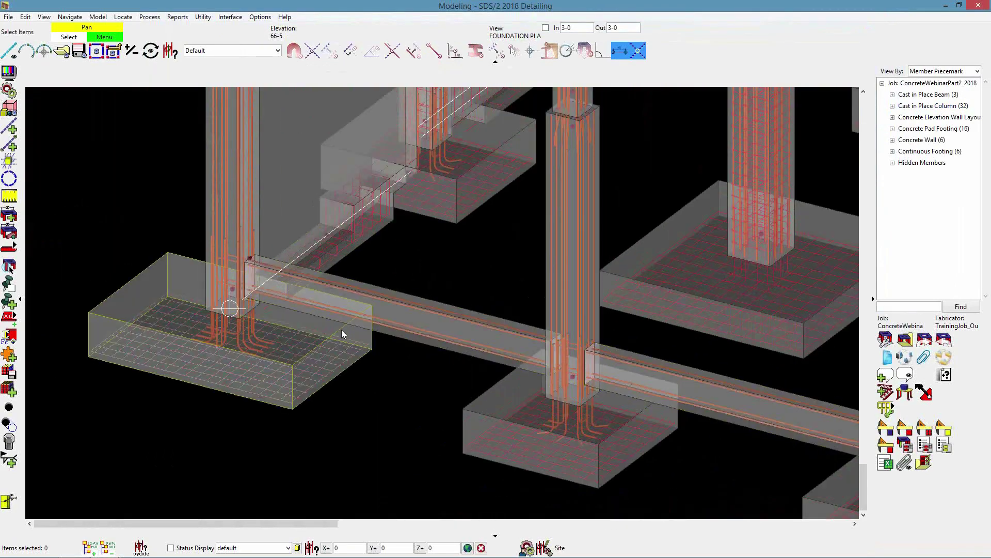
pyautogui.doubleClick(413, 309)
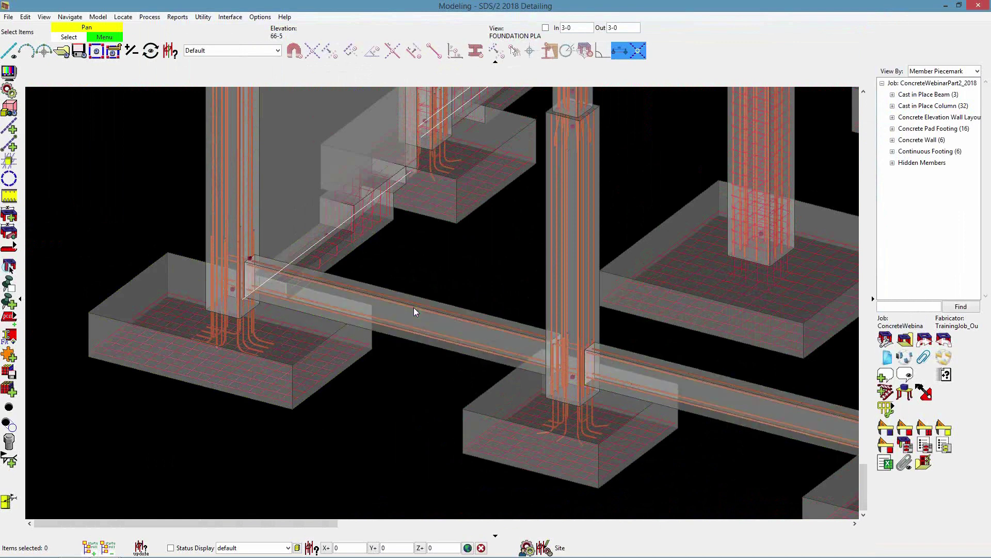
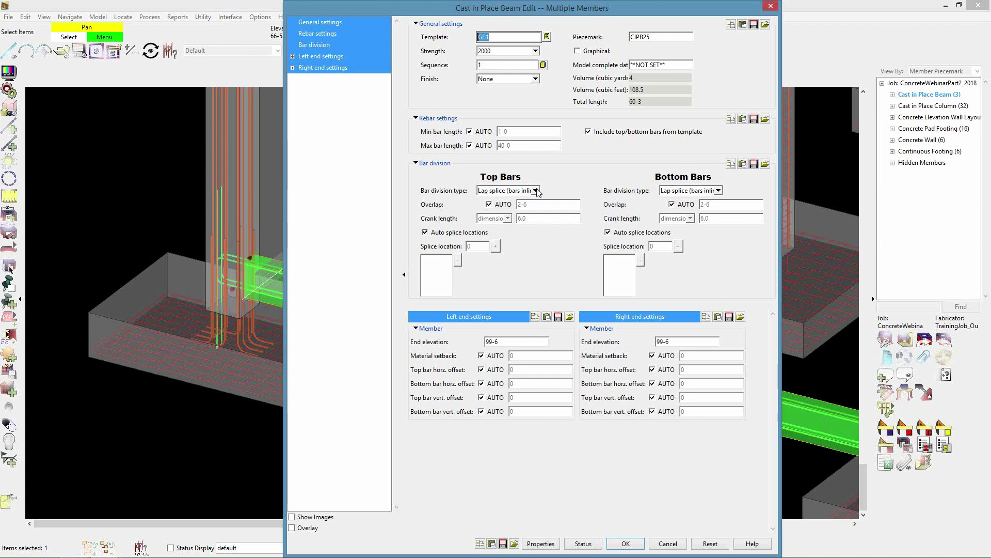
pyautogui.click(537, 190)
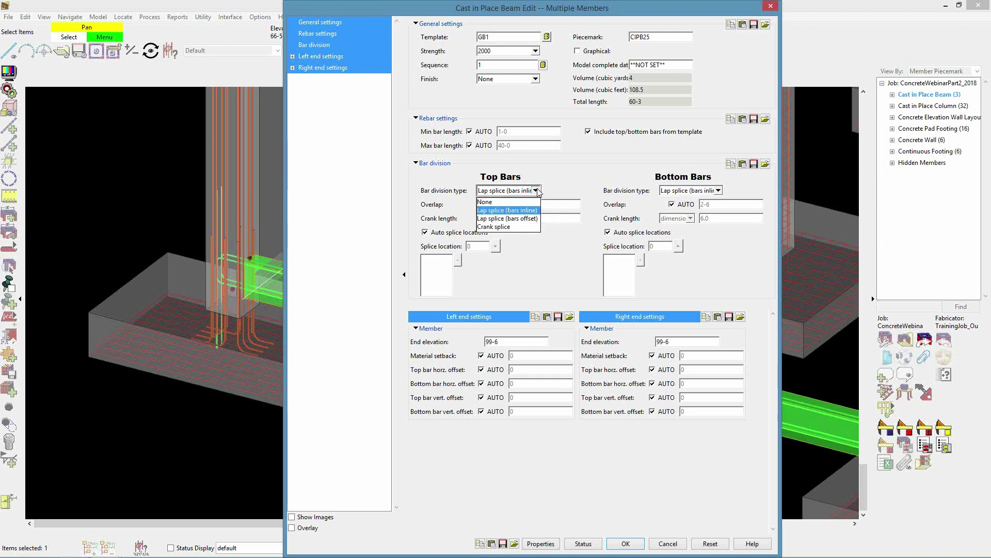
pyautogui.click(532, 219)
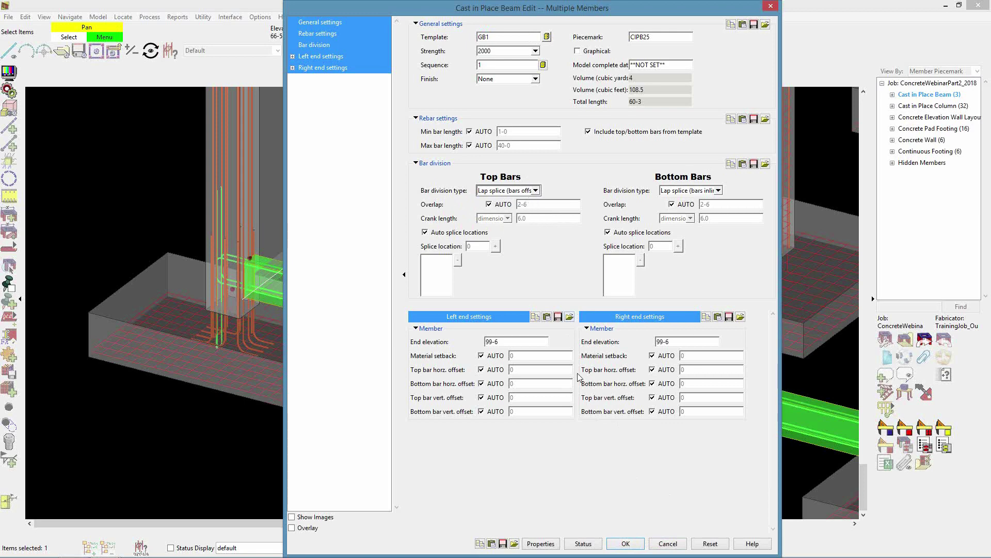
pyautogui.click(626, 545)
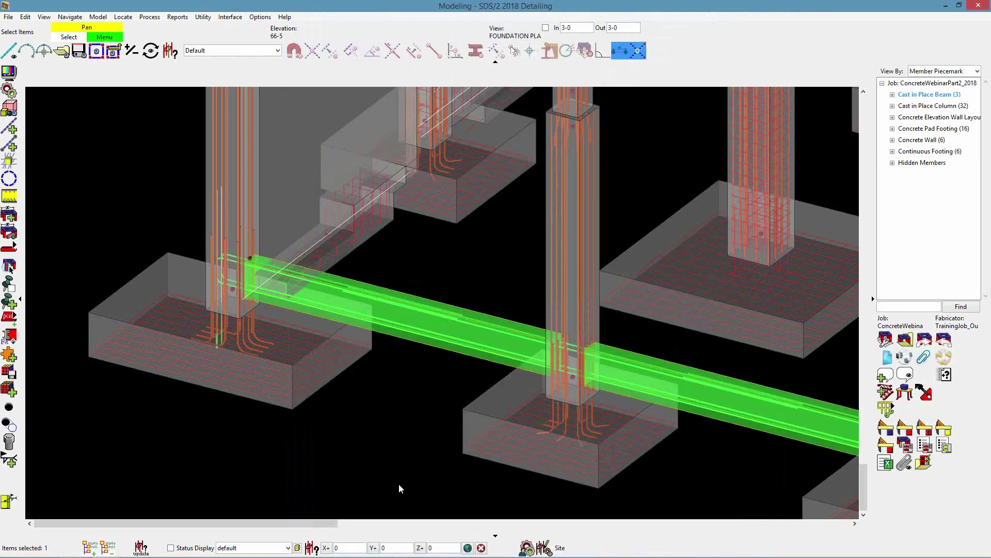
pyautogui.click(399, 483)
# Step: Examine the offset lap splices of the top bars in the GB1 beam between the columns
pyautogui.scroll(8, 451, 321)
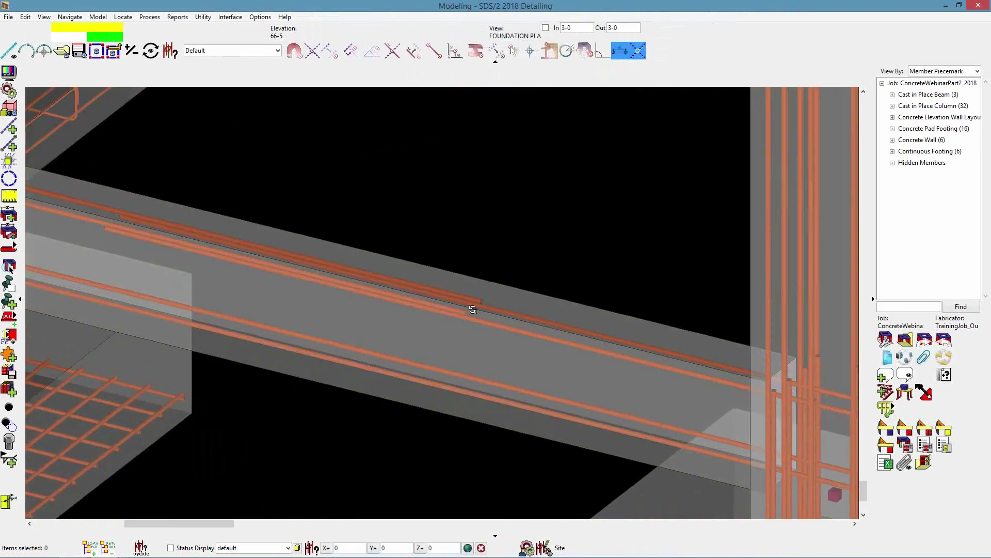
pyautogui.moveTo(472, 309); pyautogui.dragTo(484, 293, button='middle')
pyautogui.scroll(1, 460, 325)
pyautogui.moveTo(460, 325); pyautogui.dragTo(446, 324, button='middle')
pyautogui.scroll(2, 446, 324)
pyautogui.scroll(-4, 492, 328)
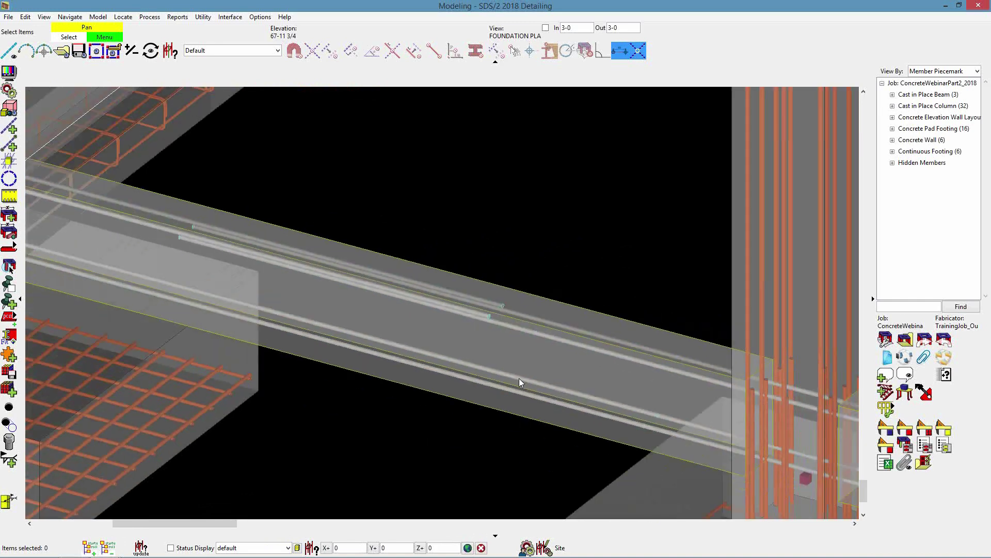
pyautogui.scroll(1, 487, 321)
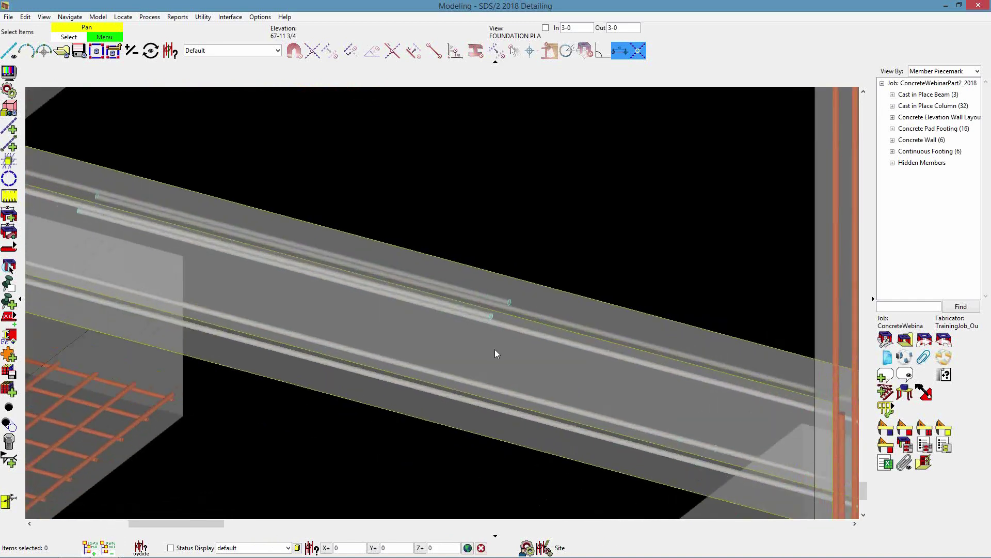
# Step: Set the GB1 beam's top bar division type to Crank splice and accept the edit
pyautogui.doubleClick(494, 349)
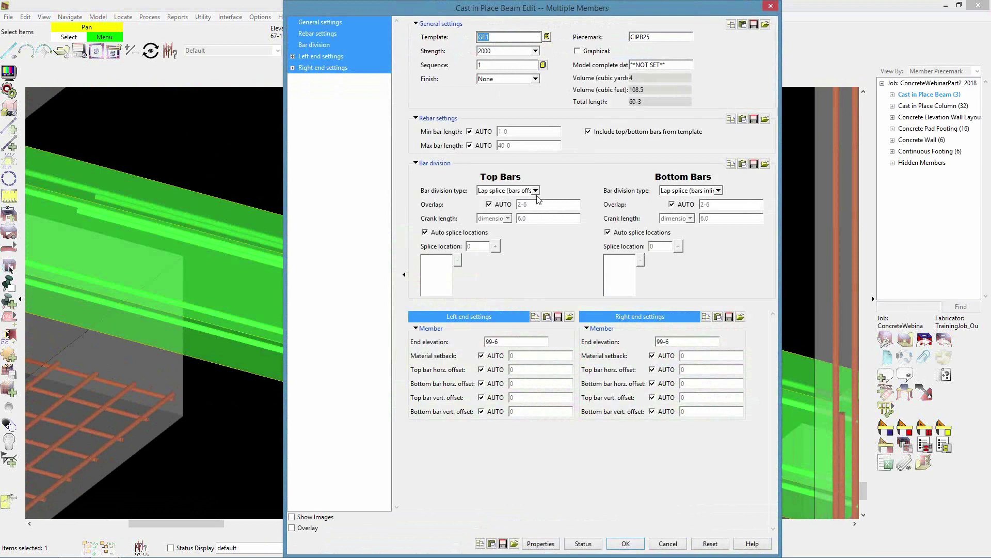
pyautogui.click(536, 190)
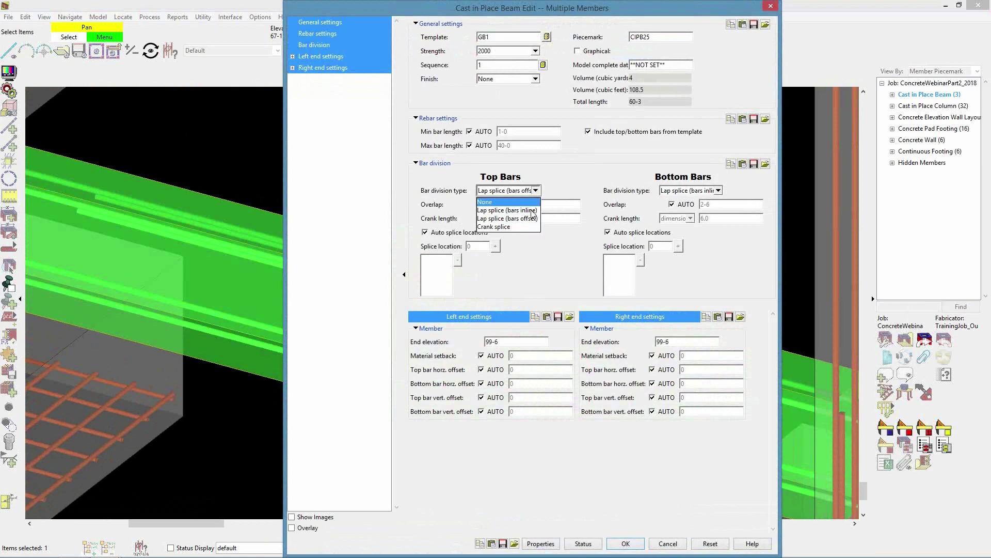
pyautogui.click(506, 223)
pyautogui.click(626, 544)
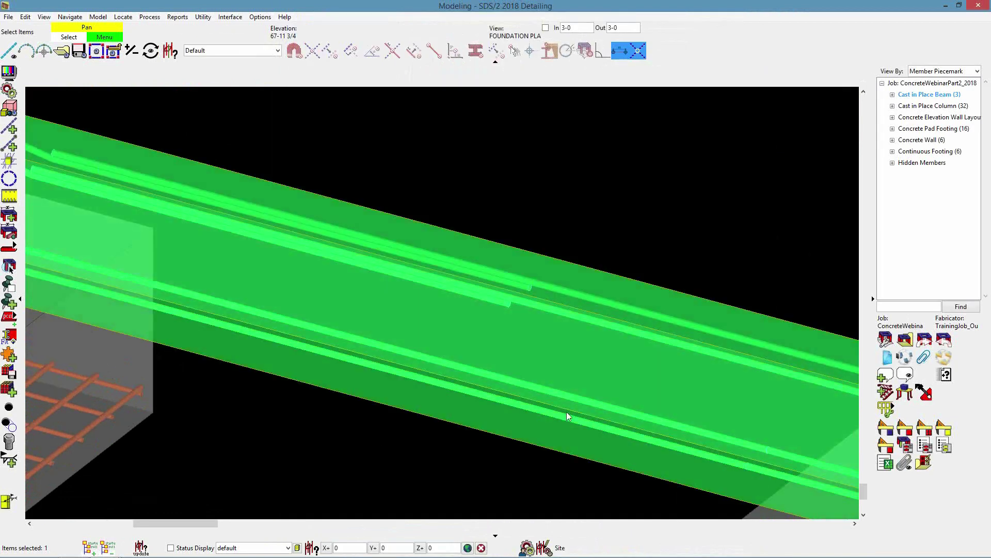
# Step: Examine the cranked splices of the GB1 beam's top bars near the column
pyautogui.scroll(-2, 567, 413)
pyautogui.scroll(2, 180, 264)
pyautogui.moveTo(216, 249); pyautogui.dragTo(404, 247, button='middle')
pyautogui.scroll(1, 405, 247)
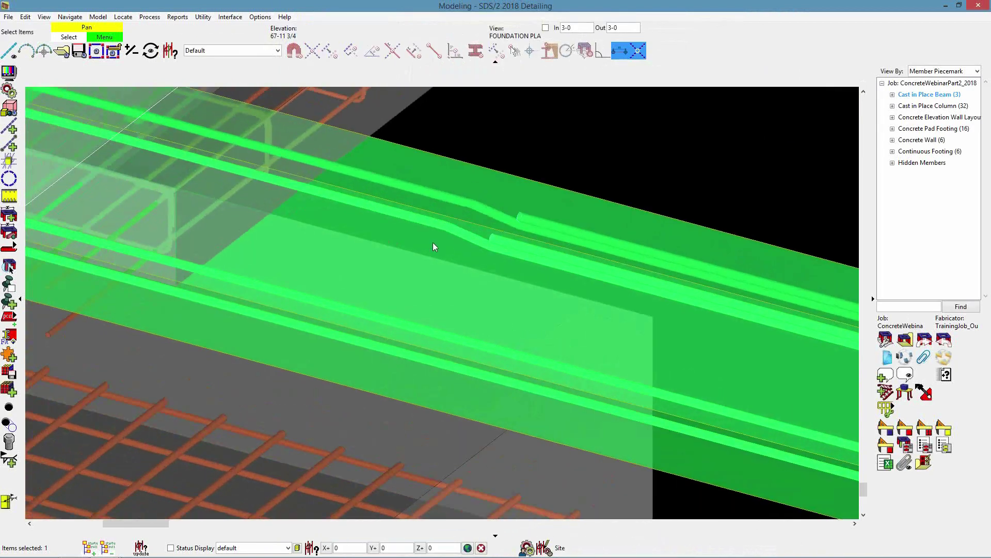
pyautogui.scroll(-3, 485, 244)
pyautogui.scroll(1, 483, 242)
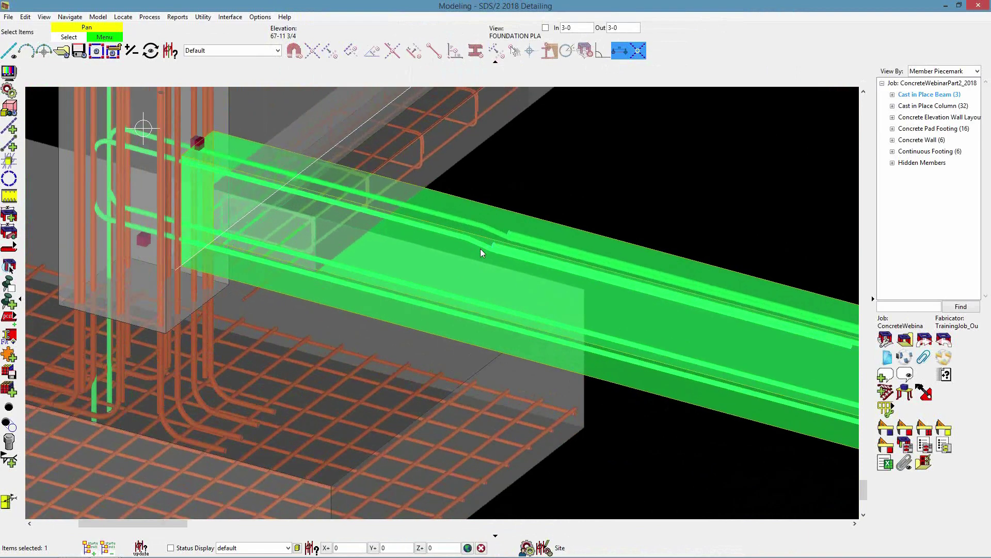
# Step: Show the GB1 beam and its cranked top bar splice in a 2D elevation view beside the column
pyautogui.hotkey('ctrl', 'm')
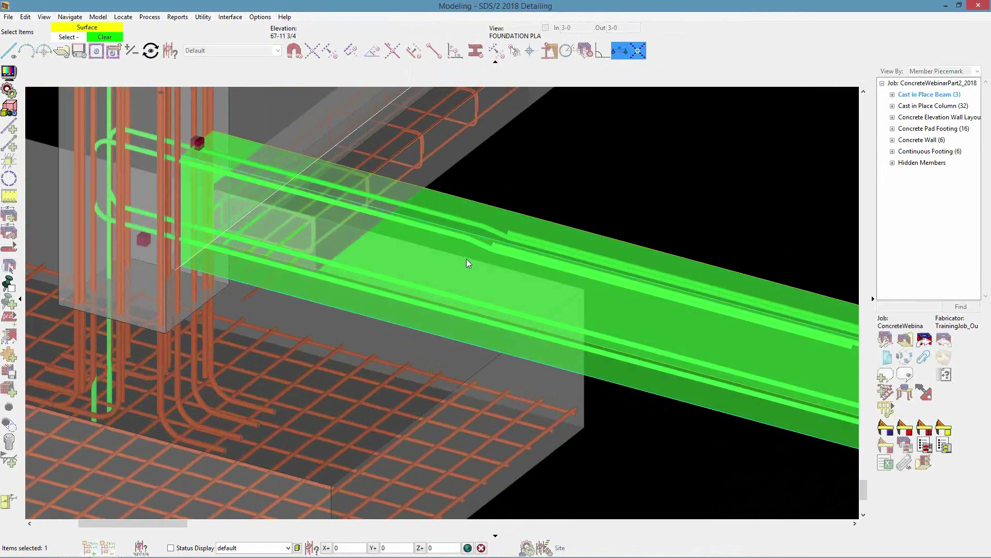
pyautogui.scroll(-3, 646, 278)
pyautogui.scroll(4, 444, 274)
pyautogui.moveTo(447, 274); pyautogui.dragTo(565, 276, button='middle')
pyautogui.scroll(2, 507, 281)
pyautogui.scroll(-1, 529, 284)
pyautogui.click(520, 196)
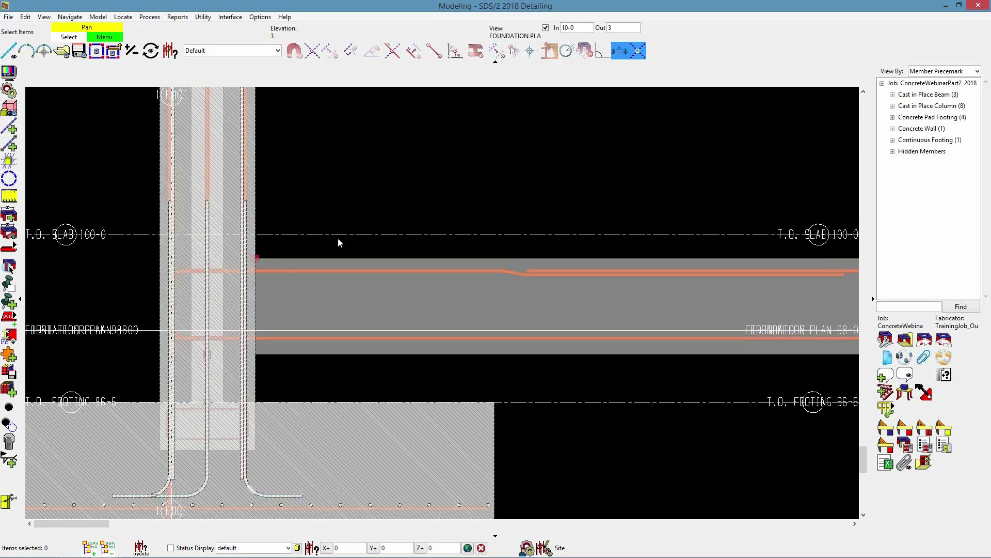
pyautogui.click(17, 135)
pyautogui.rightClick(386, 172)
pyautogui.click(12, 127)
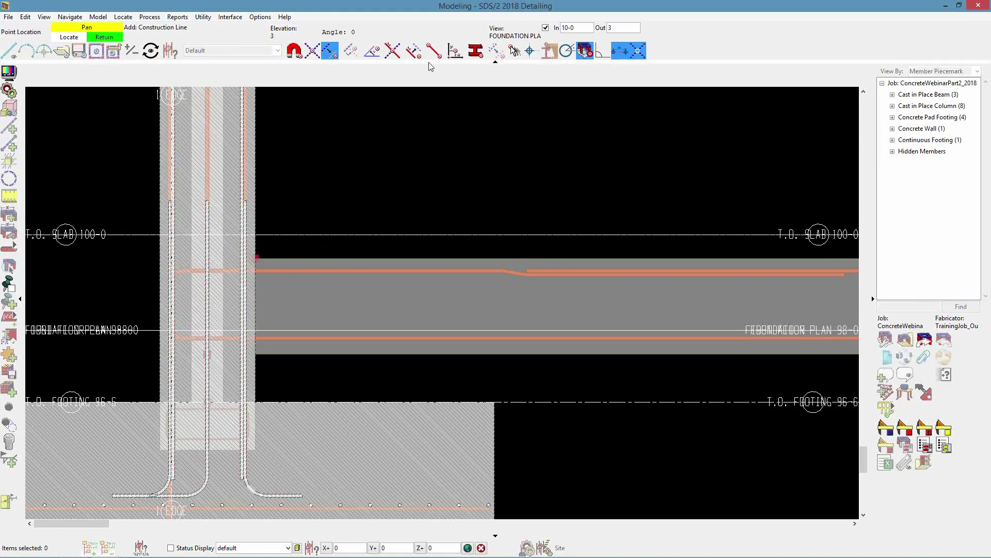
pyautogui.rightClick(460, 168)
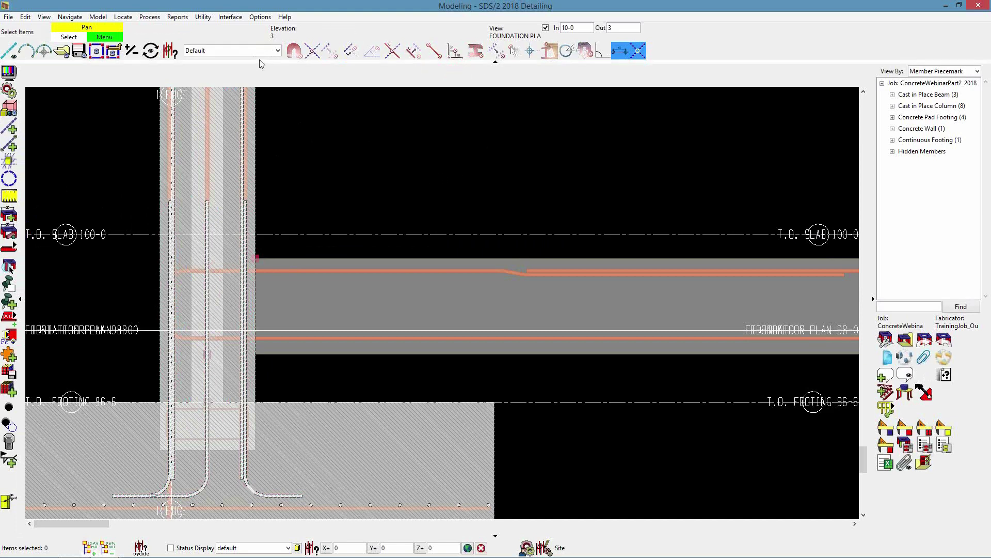
pyautogui.click(276, 51)
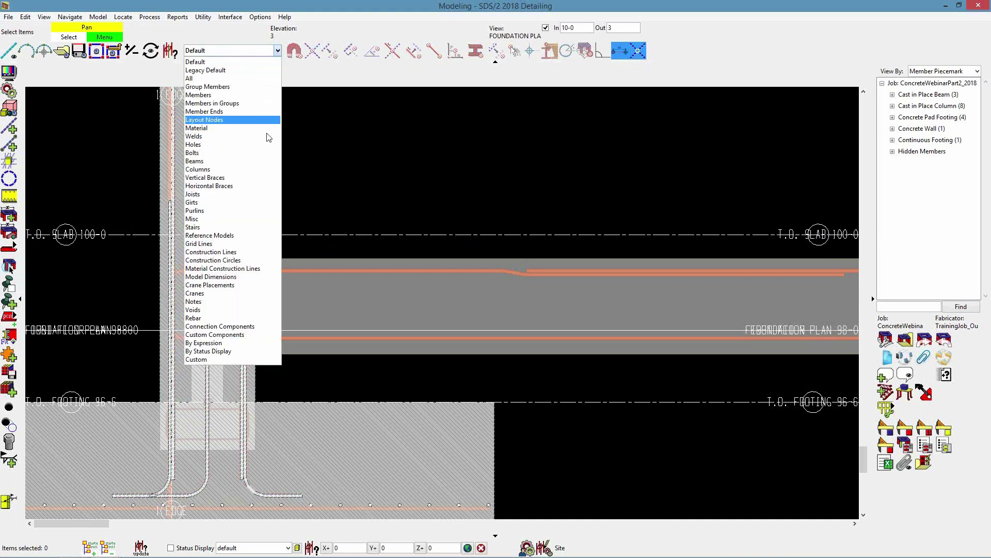
pyautogui.click(244, 317)
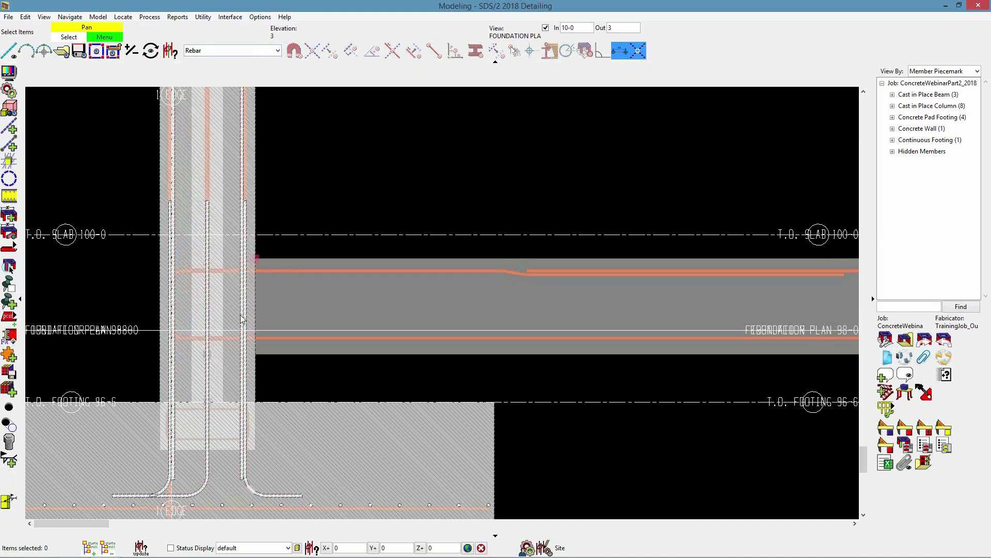
pyautogui.click(20, 136)
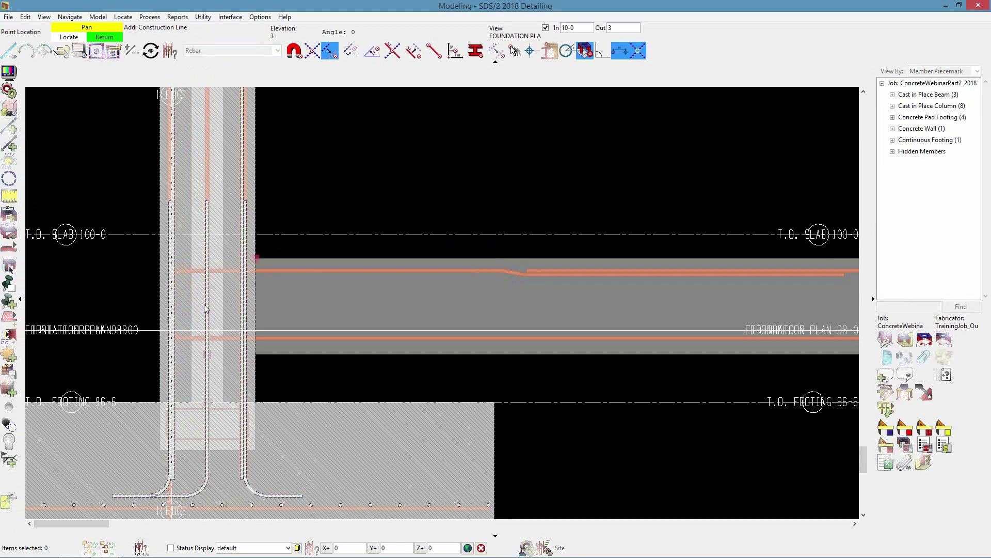
pyautogui.rightClick(296, 150)
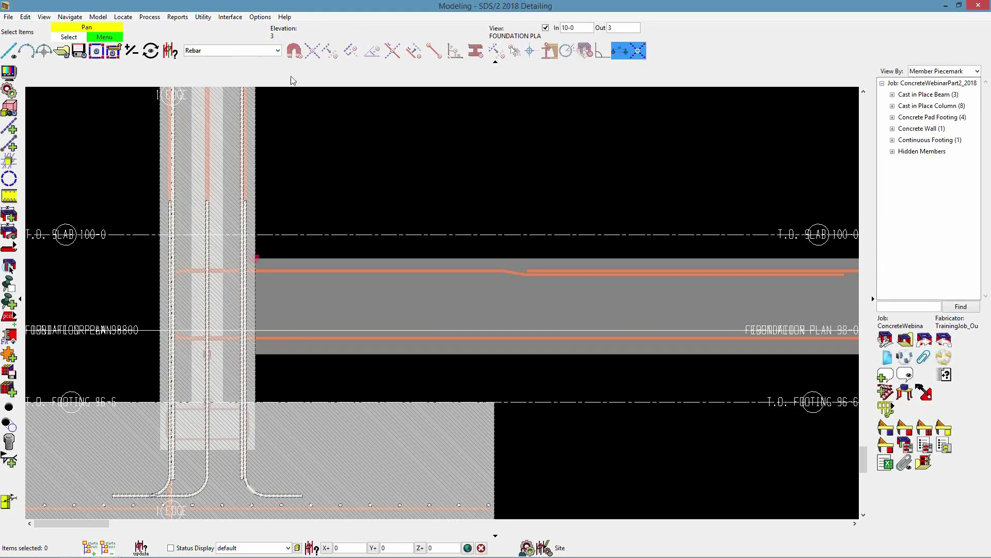
pyautogui.click(277, 51)
pyautogui.click(276, 62)
# Step: Add a vertical construction line through the middle vertical bar of the column beside the beam
pyautogui.click(11, 130)
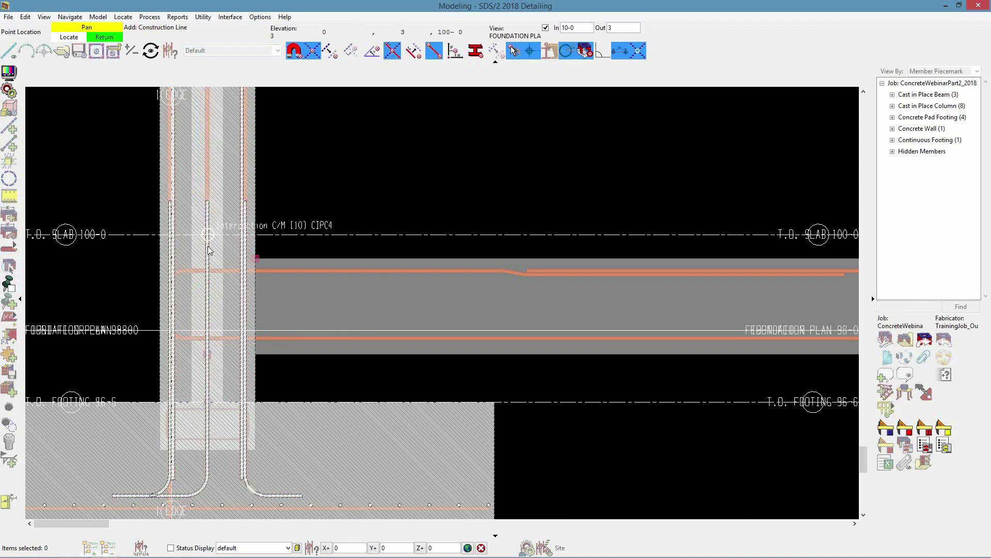
pyautogui.click(208, 261)
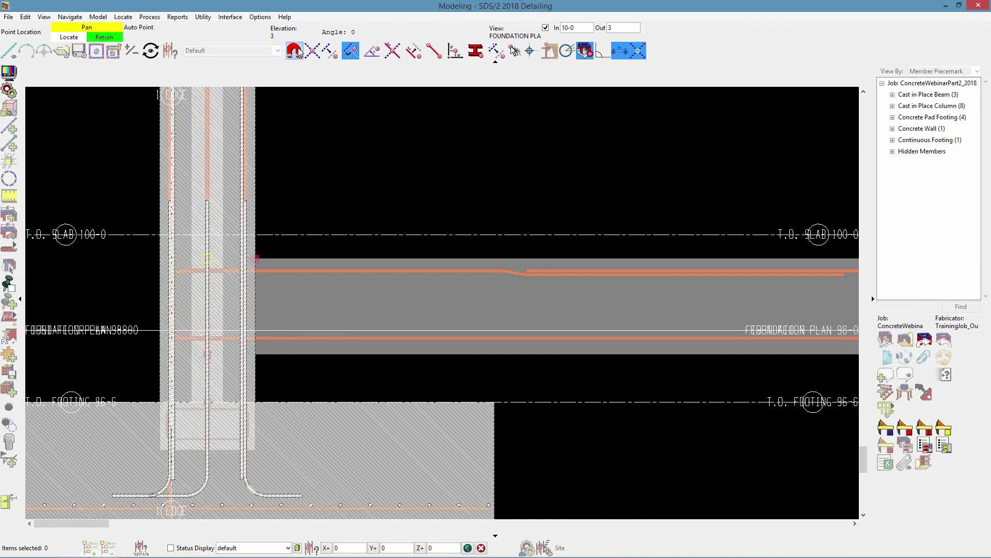
pyautogui.click(205, 151)
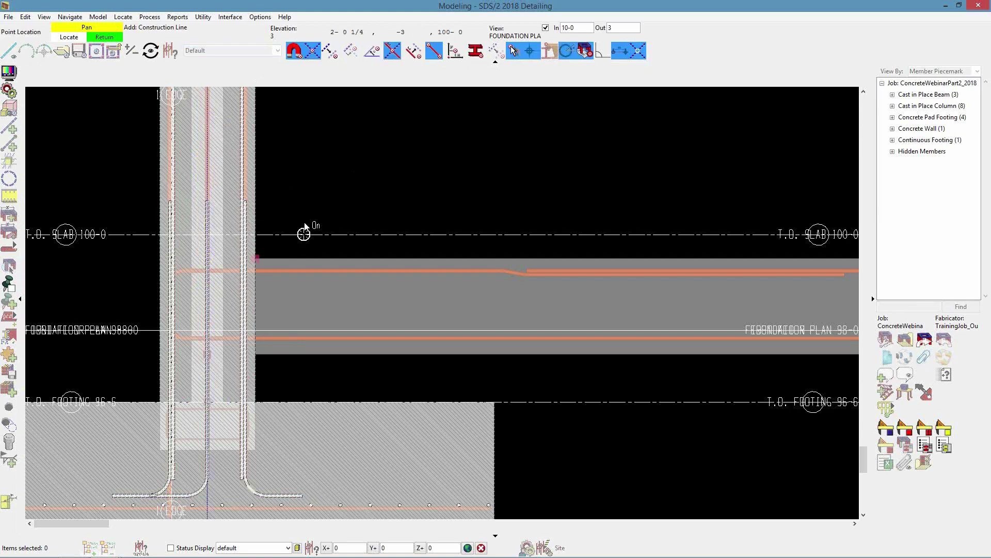
pyautogui.rightClick(448, 228)
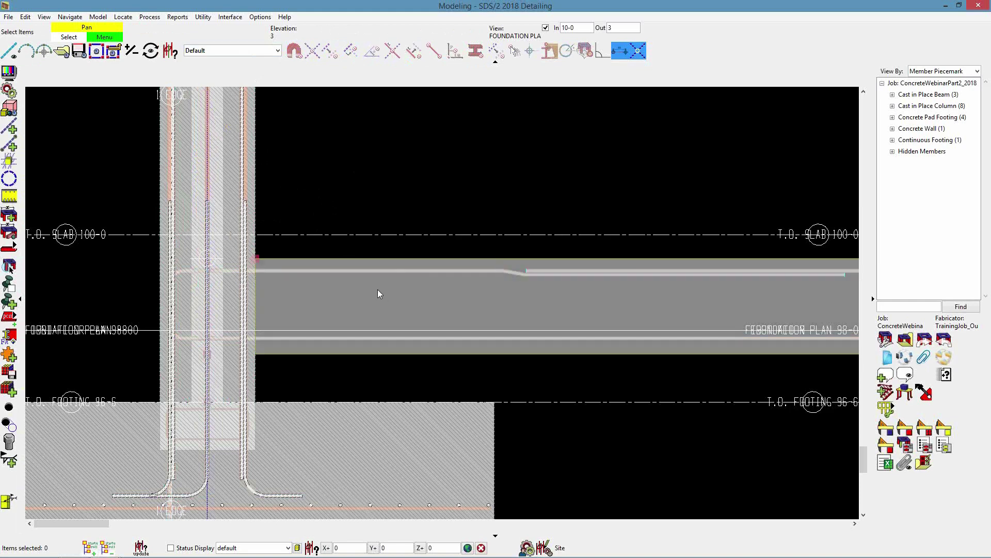
# Step: Add vertical construction lines at the start and end of the crank in the beam's top bar
pyautogui.click(15, 142)
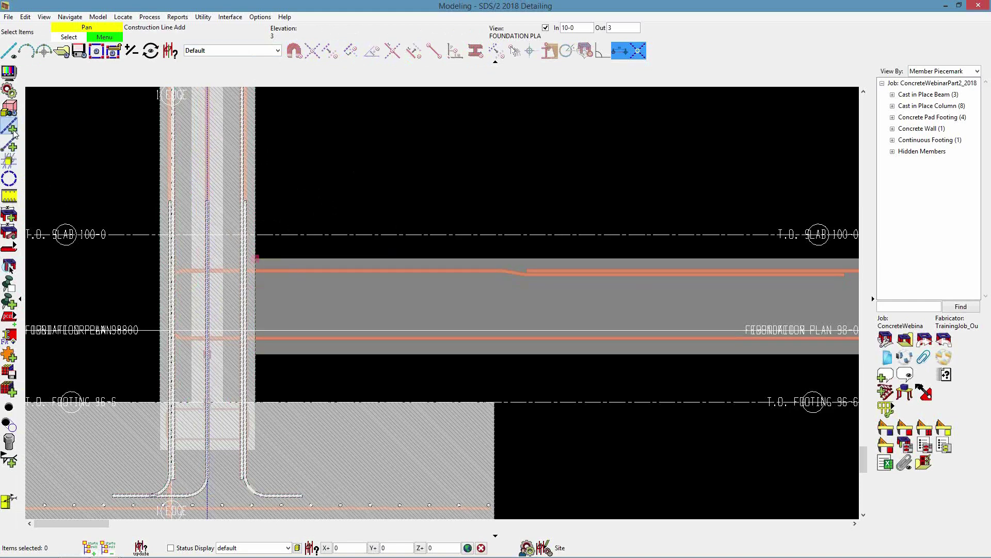
pyautogui.click(504, 270)
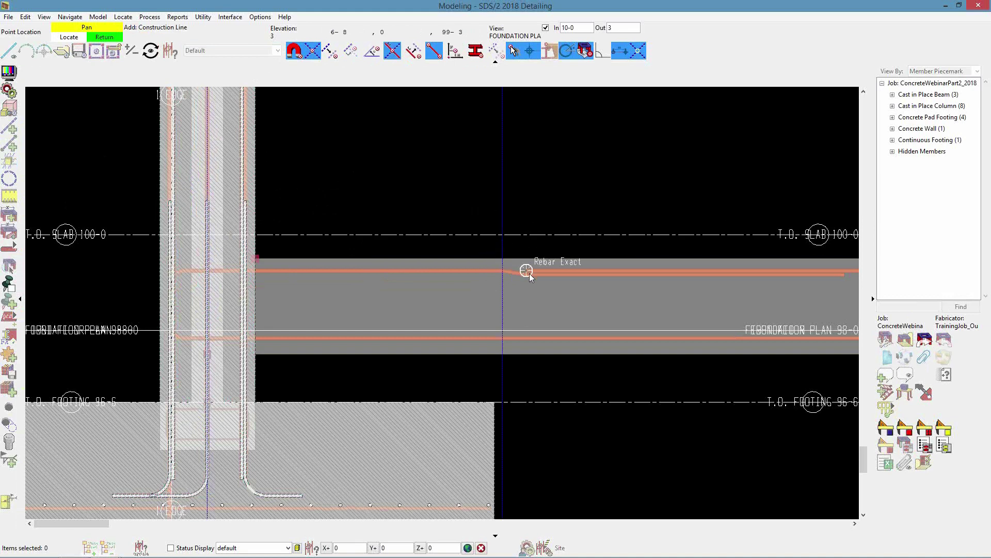
pyautogui.click(526, 153)
pyautogui.rightClick(528, 154)
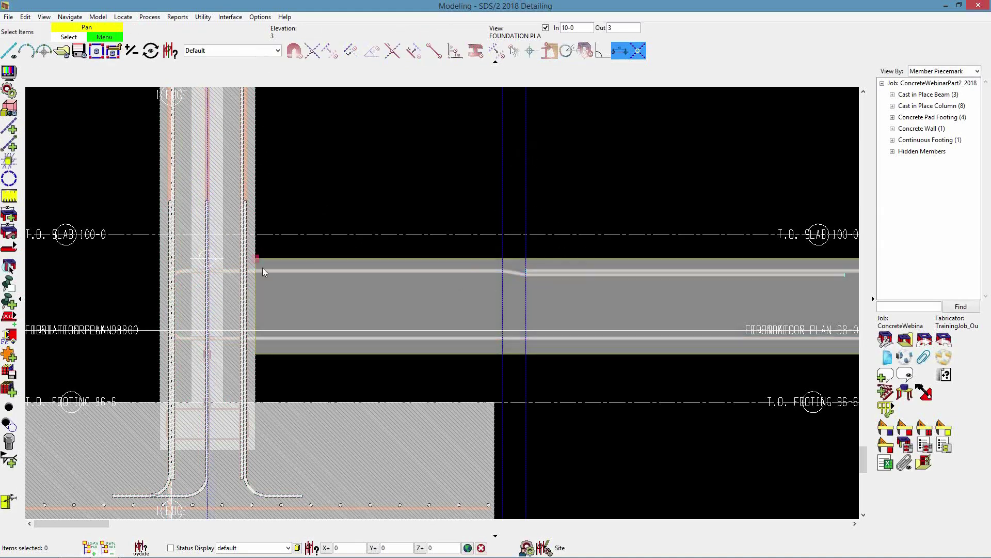
# Step: Add a horizontal construction line along the beam's upper top bar, through the crank splice
pyautogui.click(9, 161)
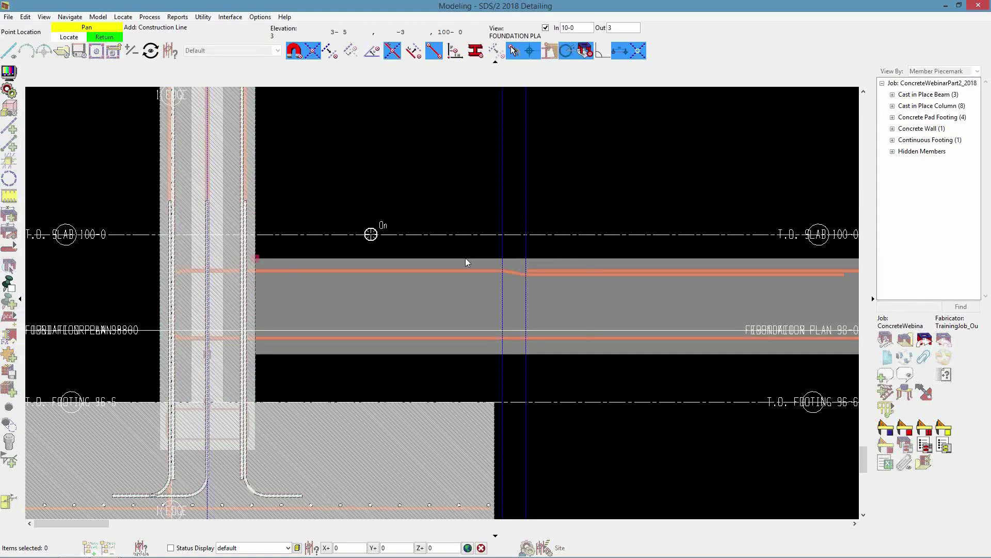
pyautogui.click(528, 269)
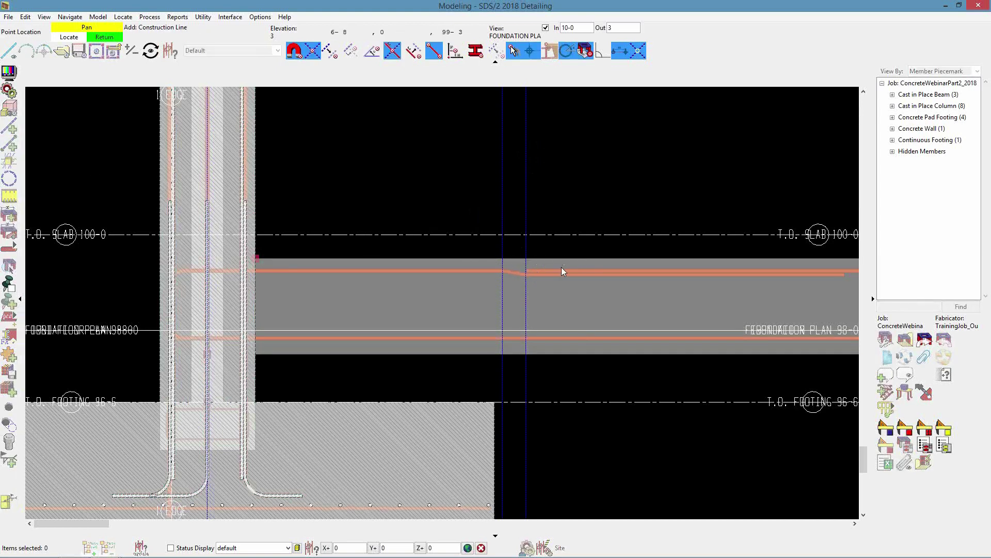
pyautogui.click(615, 269)
pyautogui.rightClick(613, 268)
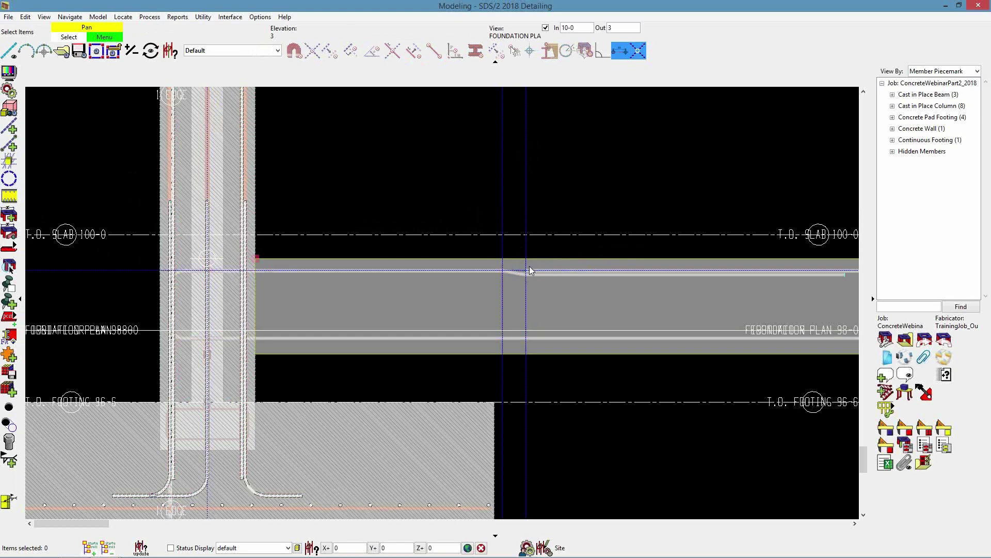
# Step: Measure the horizontal distance between the start and end of the top rebar's crank near the column
pyautogui.scroll(1, 117, 225)
pyautogui.click(9, 196)
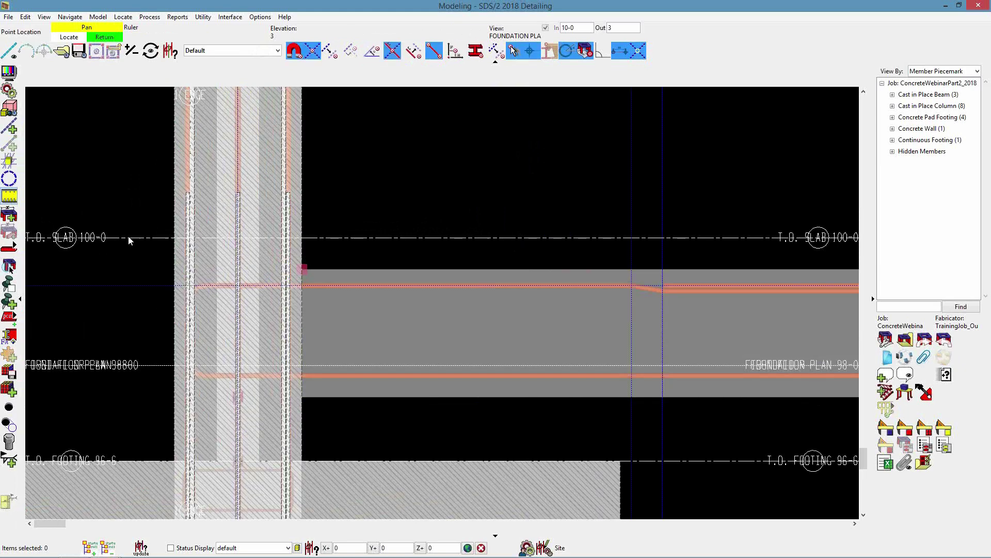
pyautogui.click(631, 285)
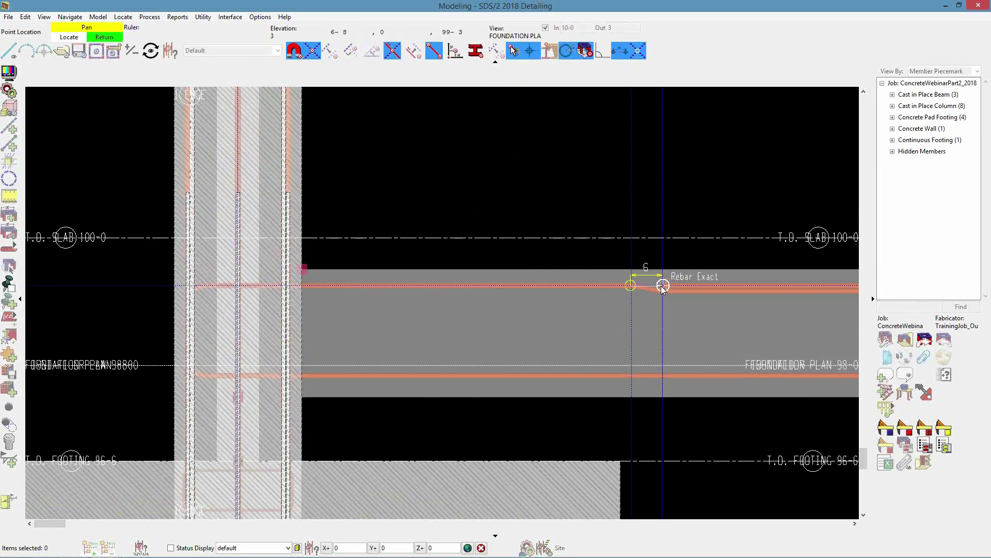
pyautogui.click(663, 286)
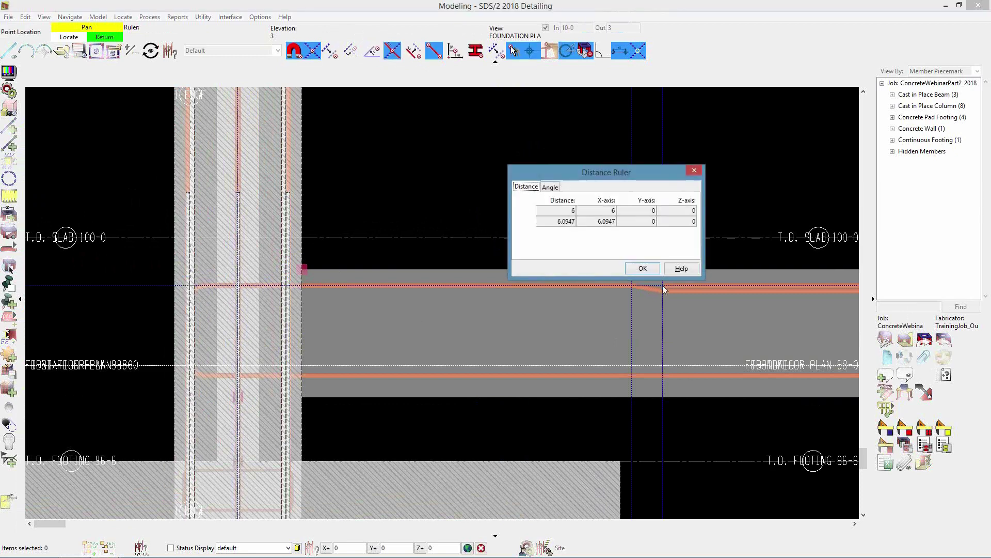
pyautogui.click(640, 269)
# Step: Turn off automatic splice locations for the beam's top bars and add splices at 4-0, 8-0 and 12-0
pyautogui.doubleClick(609, 301)
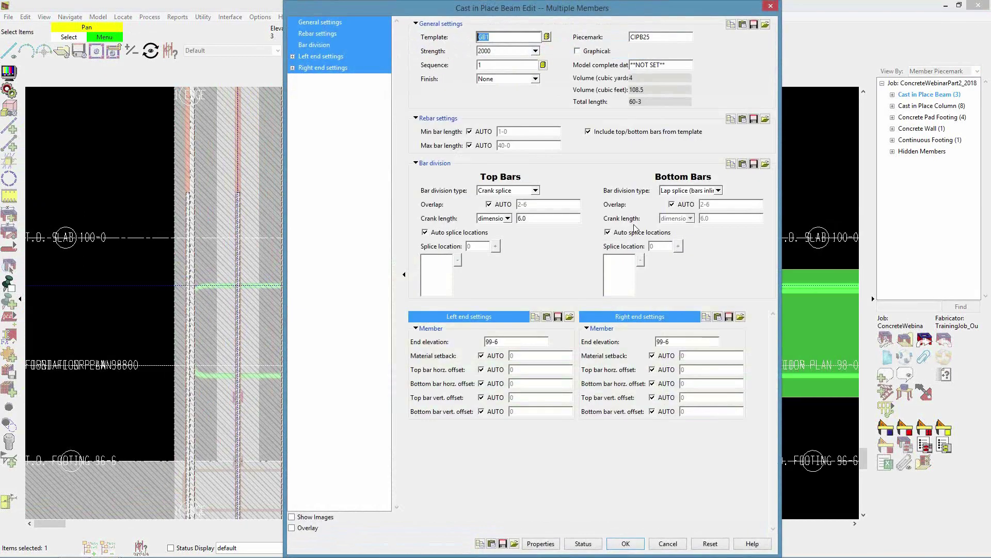
pyautogui.click(548, 219)
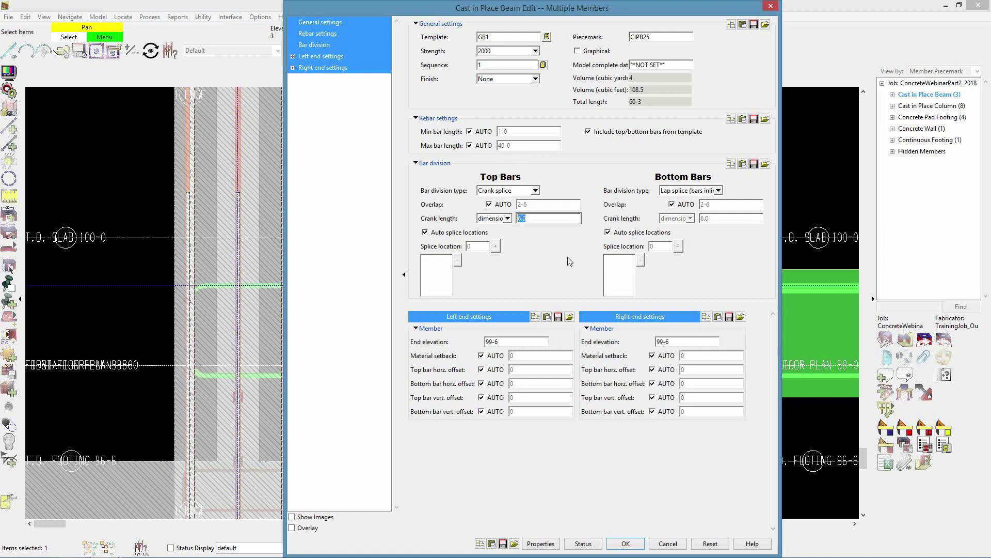
pyautogui.click(440, 235)
pyautogui.click(479, 248)
pyautogui.write('4-0')
pyautogui.click(495, 247)
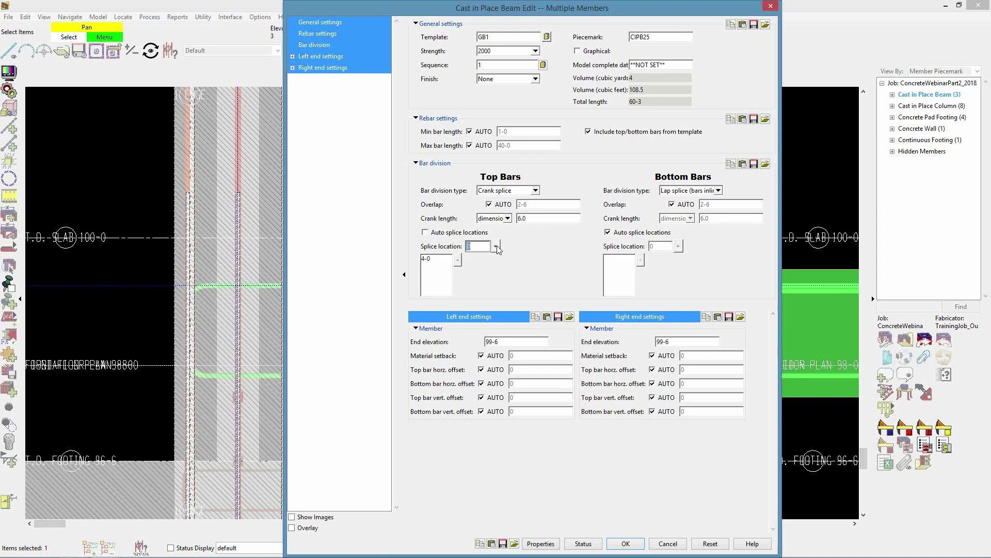
pyautogui.click(496, 246)
pyautogui.click(496, 246)
pyautogui.click(626, 544)
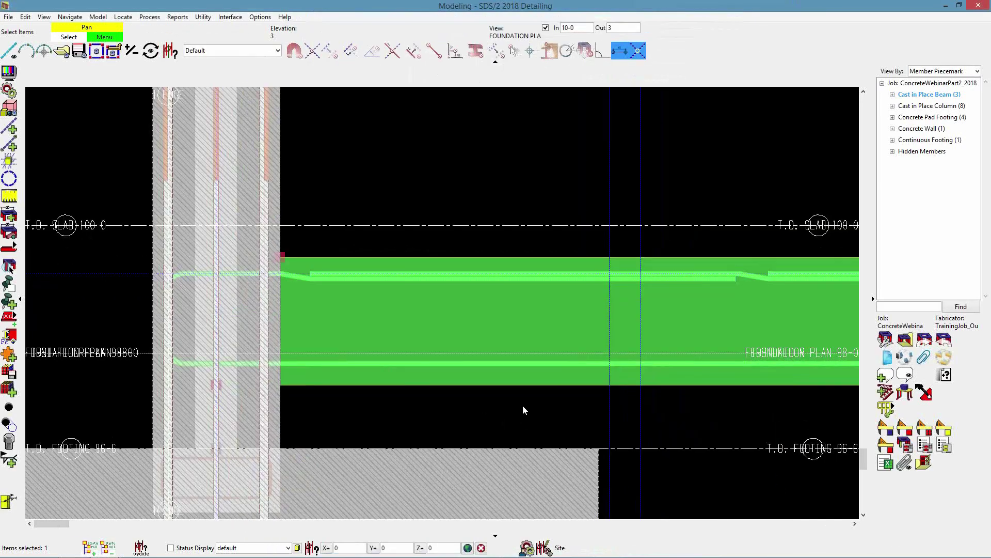
# Step: Add three yellow vertical construction lines at 4-0 spacing along the beam from the edge column's centreline, and check the top-bar splices against them
pyautogui.moveTo(631, 377); pyautogui.dragTo(536, 372, button='middle')
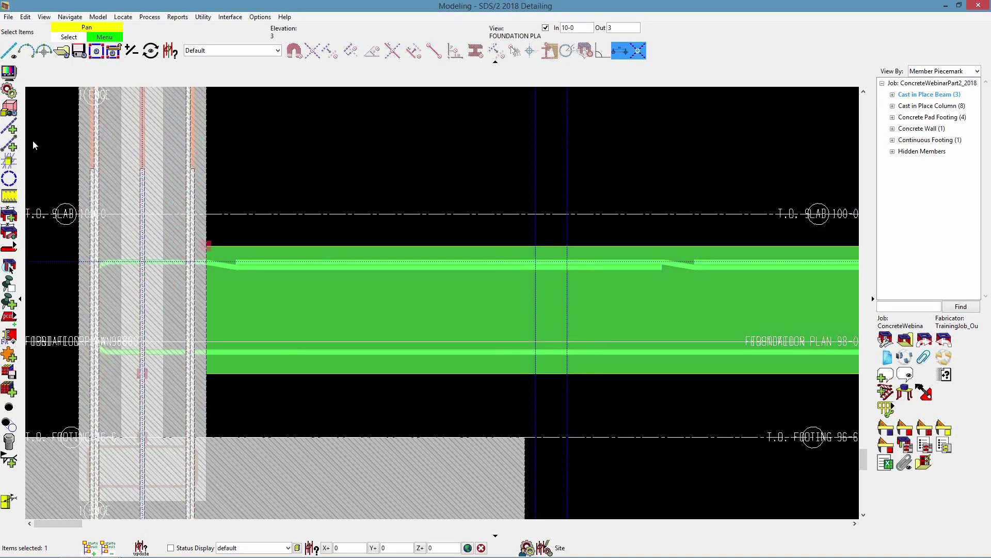
pyautogui.click(8, 129)
pyautogui.click(142, 172)
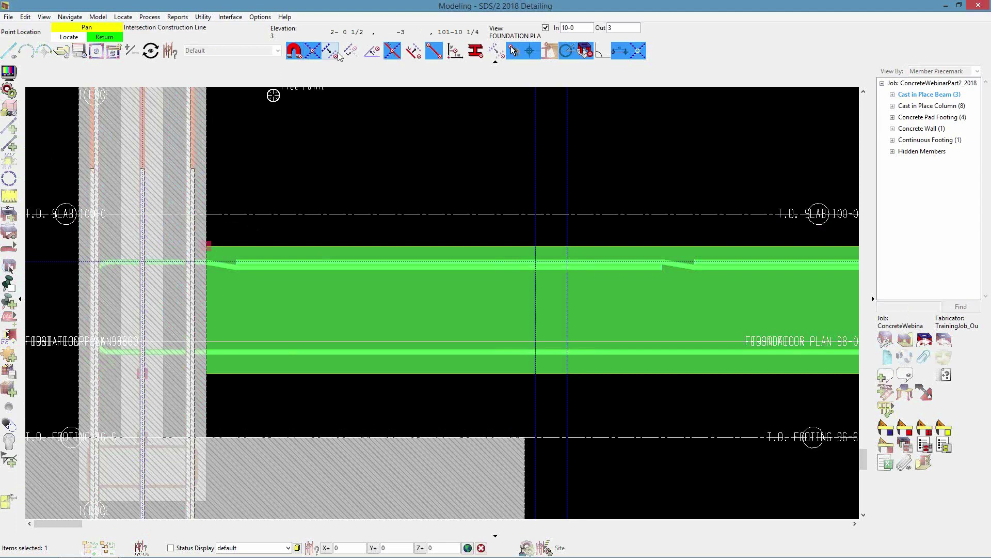
pyautogui.click(142, 172)
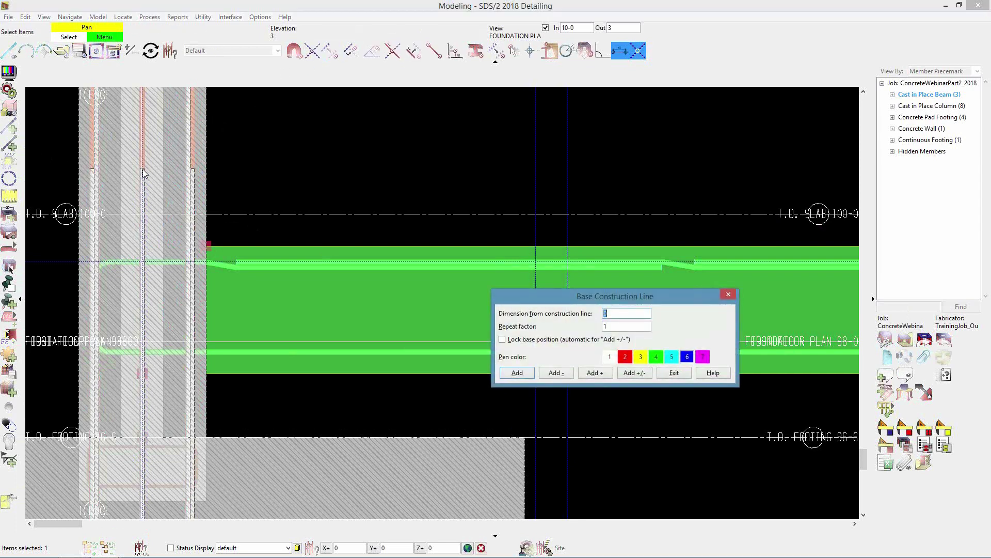
pyautogui.write('4-0')
pyautogui.click(641, 357)
pyautogui.press('Return')
pyautogui.press('Return')
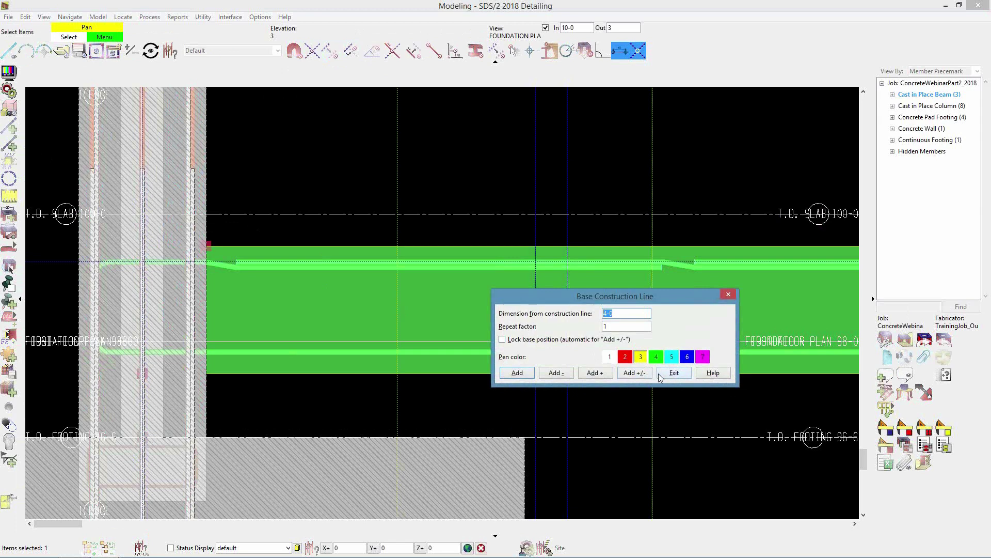
pyautogui.click(675, 374)
pyautogui.moveTo(445, 343); pyautogui.dragTo(392, 331, button='middle')
pyautogui.scroll(-2, 258, 346)
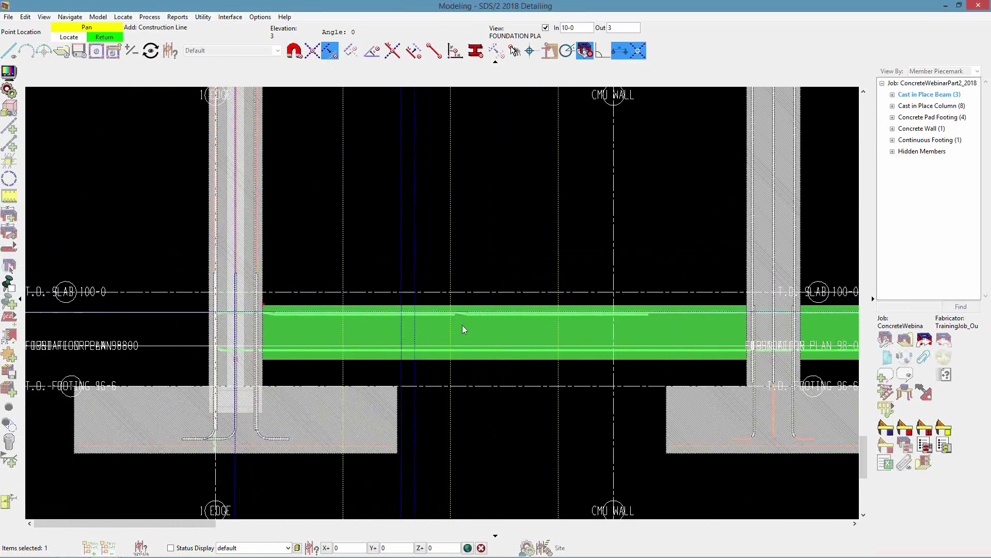
pyautogui.scroll(1, 534, 399)
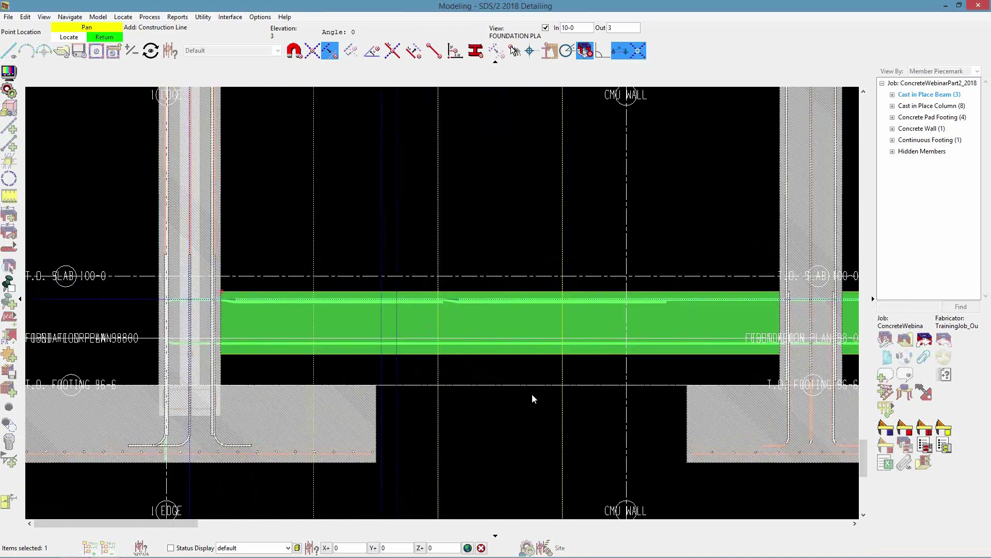
pyautogui.keyDown('shift'); pyautogui.moveTo(600, 320); pyautogui.dragTo(544, 352, button='middle'); pyautogui.keyUp('shift')
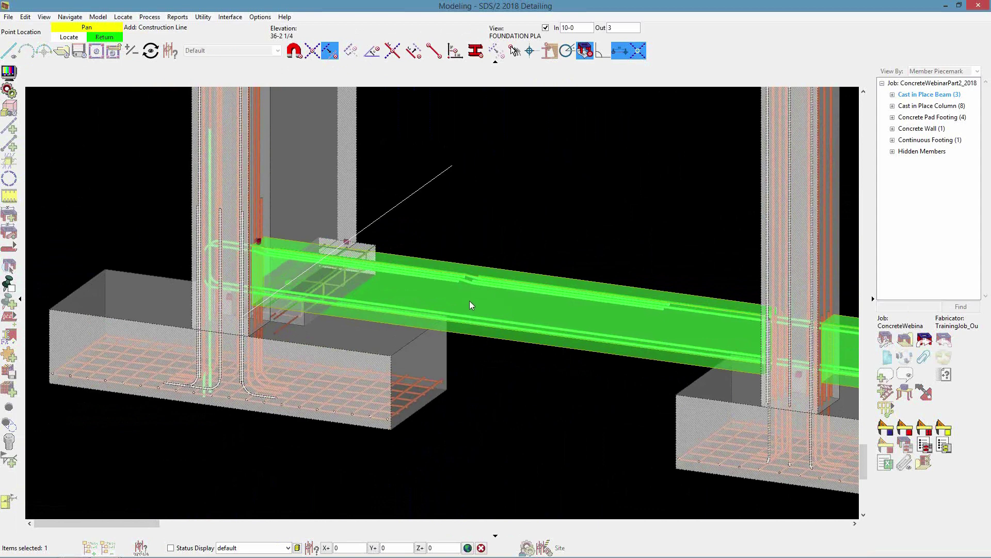
pyautogui.rightClick(547, 427)
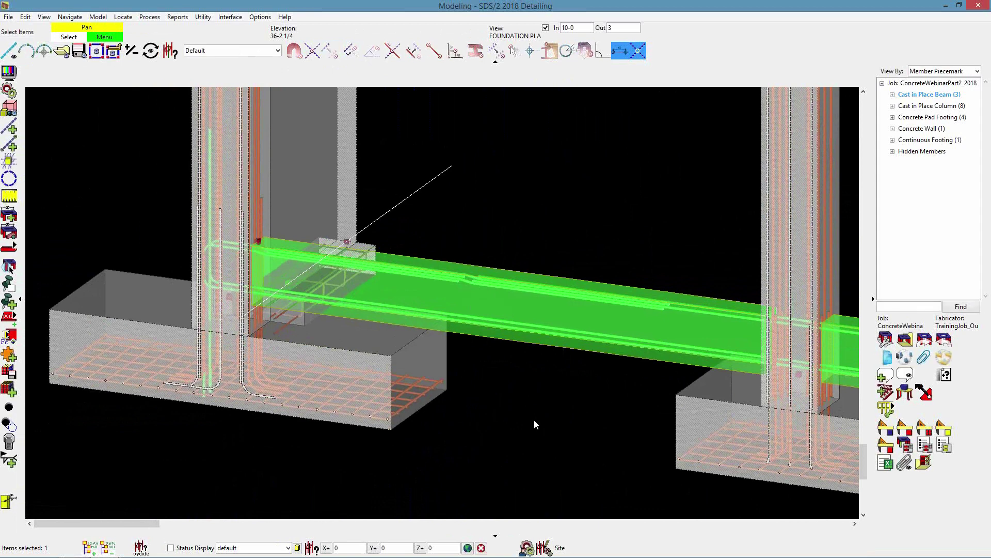
# Step: Override the automatic material setback at the beam's left end with 2-0
pyautogui.doubleClick(544, 314)
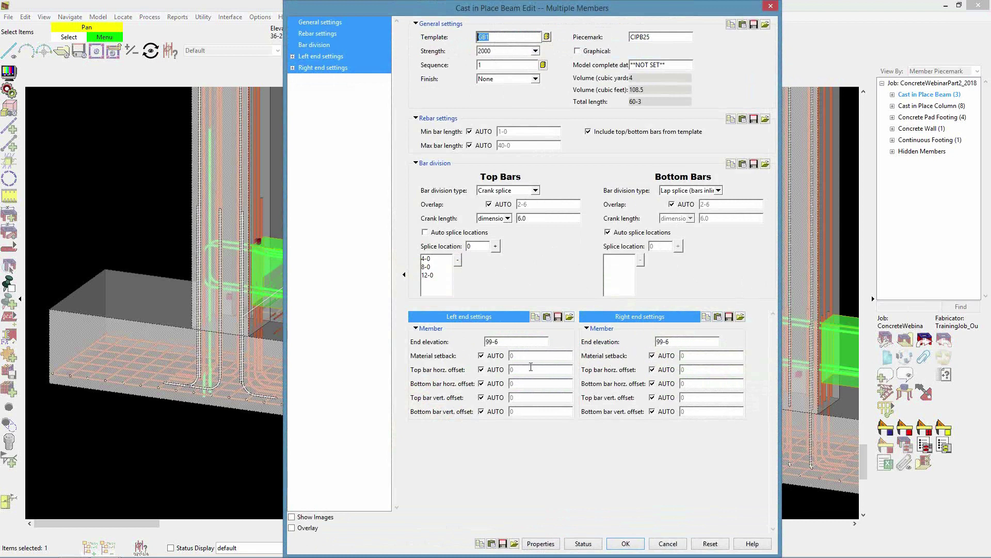
pyautogui.click(481, 355)
pyautogui.click(516, 356)
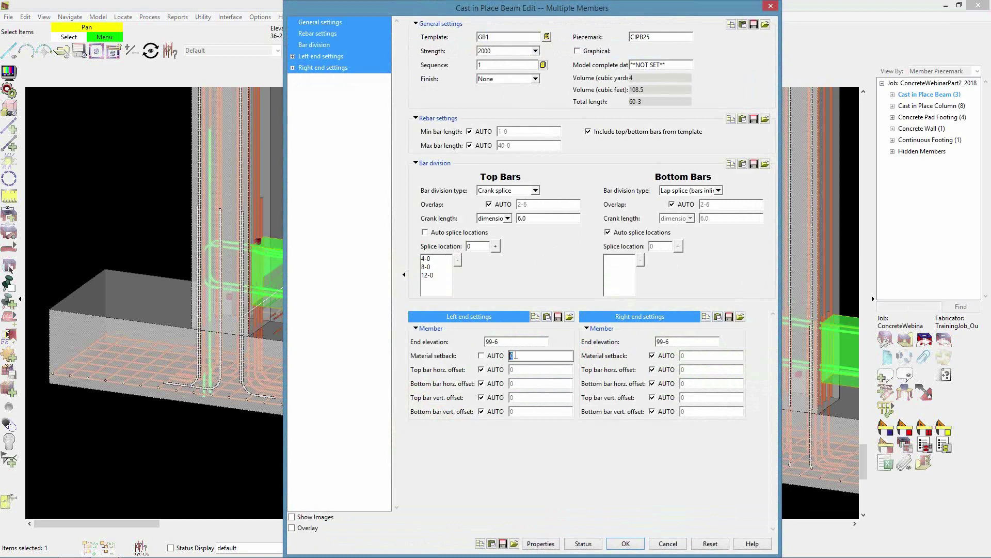
pyautogui.click(625, 543)
pyautogui.click(371, 490)
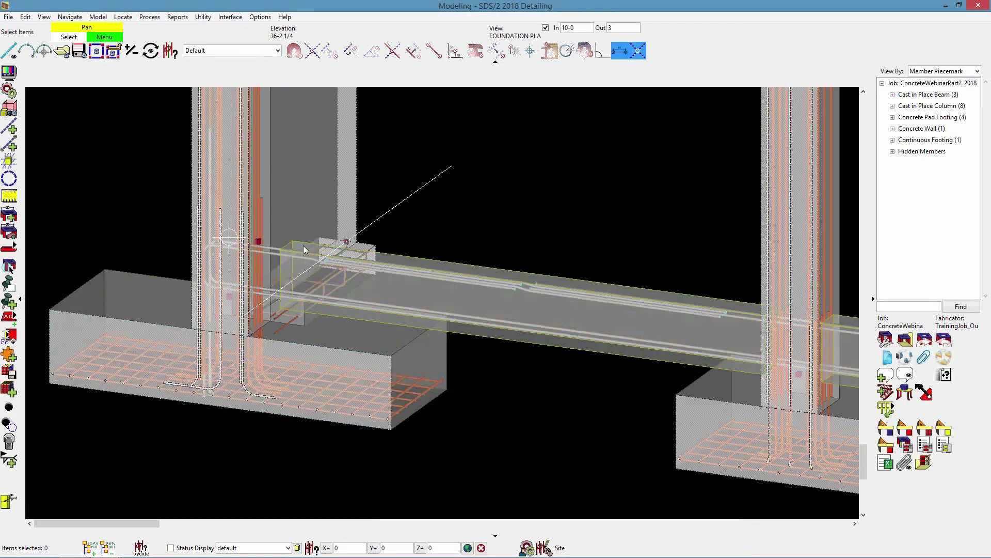
pyautogui.click(324, 288)
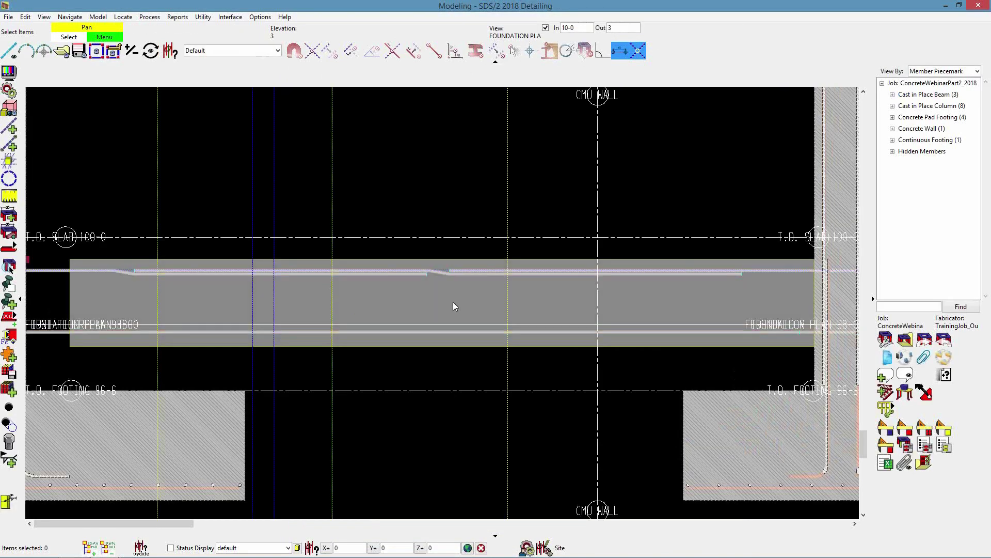
# Step: Restore the beam's automatic left-end material setback and set the top and bottom bar horizontal offsets there to 2-0
pyautogui.scroll(-3, 454, 302)
pyautogui.scroll(1, 240, 288)
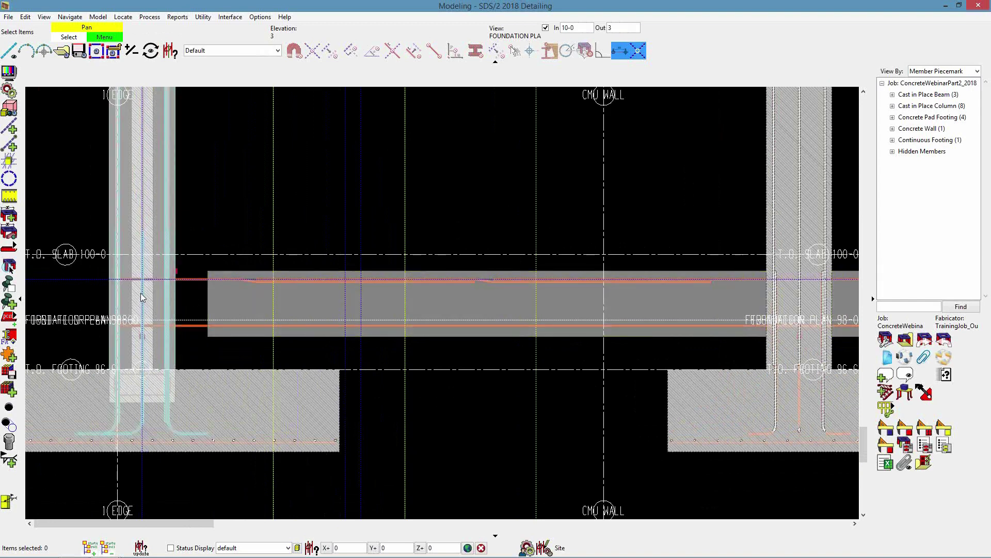
pyautogui.doubleClick(243, 299)
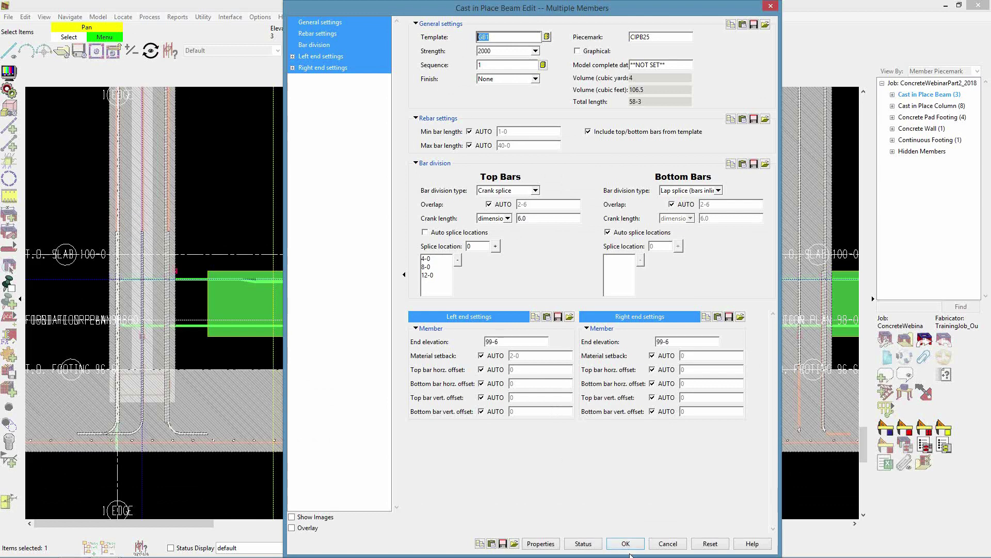
pyautogui.click(481, 383)
pyautogui.click(529, 370)
pyautogui.write('2-0')
pyautogui.click(531, 383)
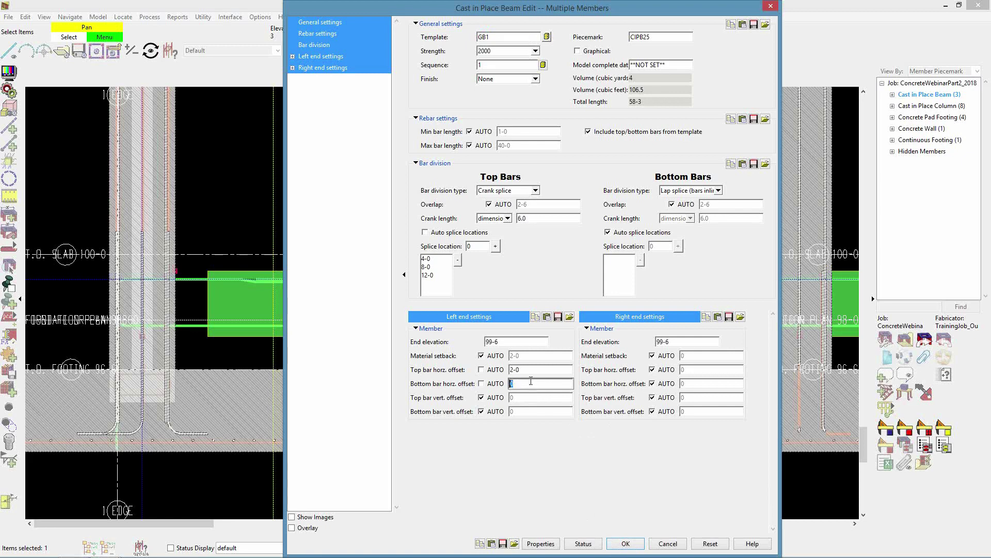
pyautogui.press('Return')
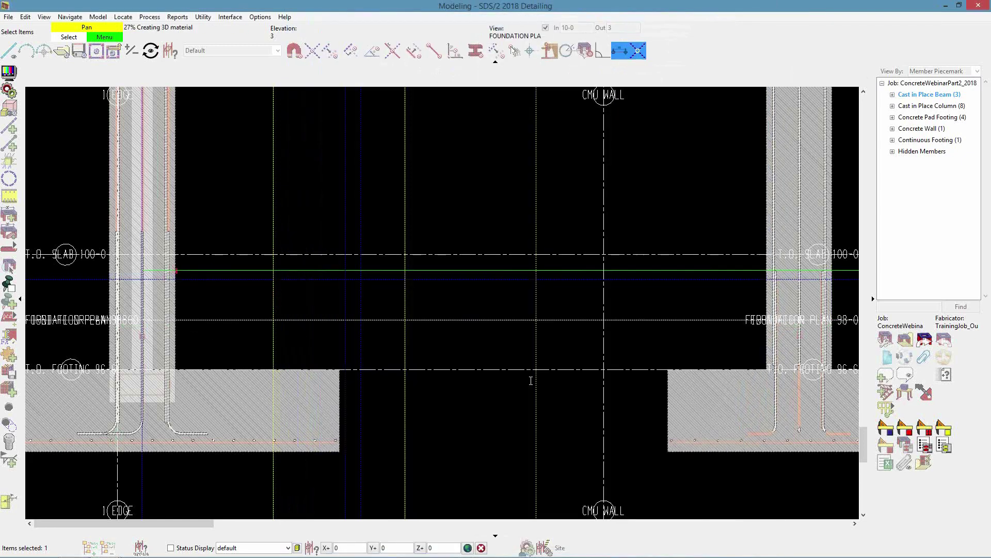
# Step: Set the beam's left-end top and bottom bar horizontal offsets to -4
pyautogui.scroll(-2, 602, 409)
pyautogui.scroll(2, 295, 354)
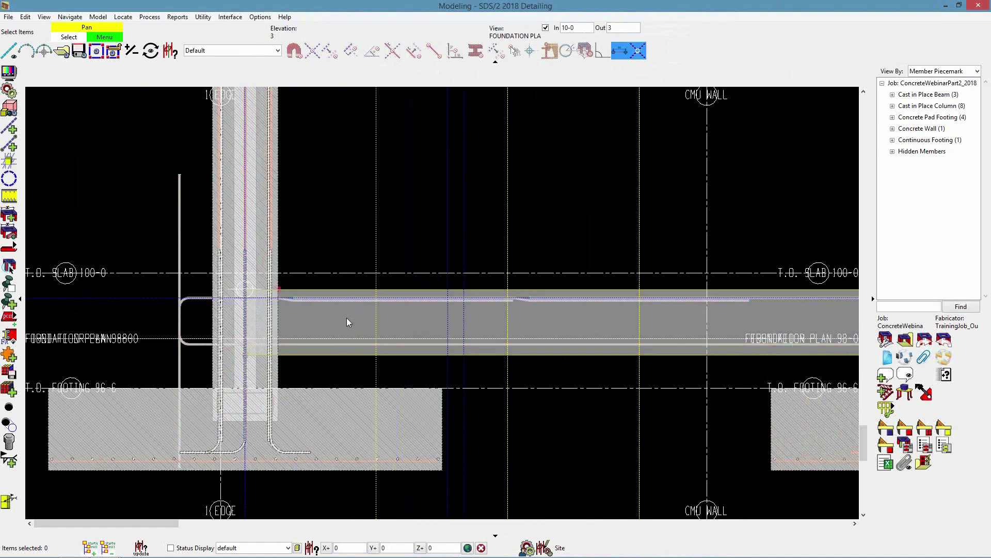
pyautogui.doubleClick(317, 325)
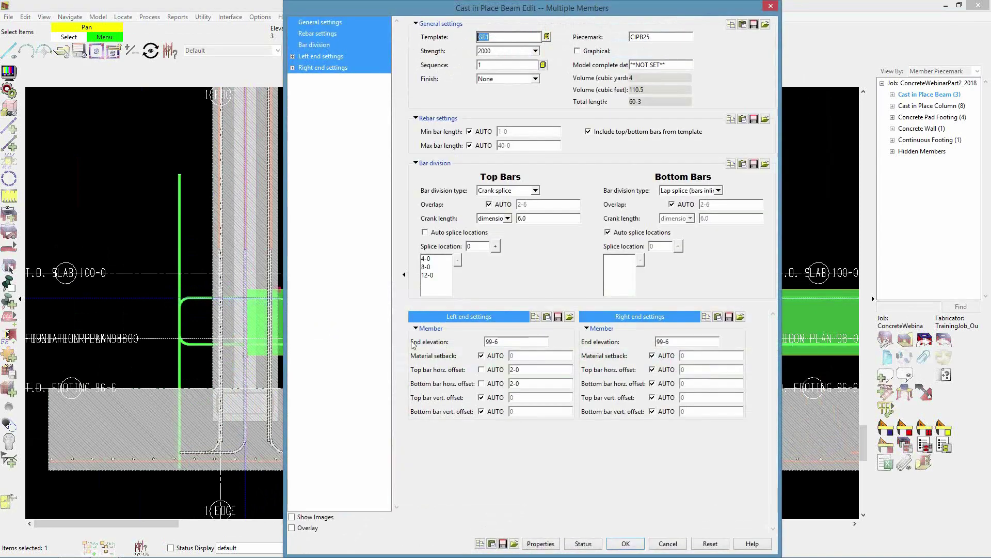
pyautogui.doubleClick(528, 371)
pyautogui.write('-4')
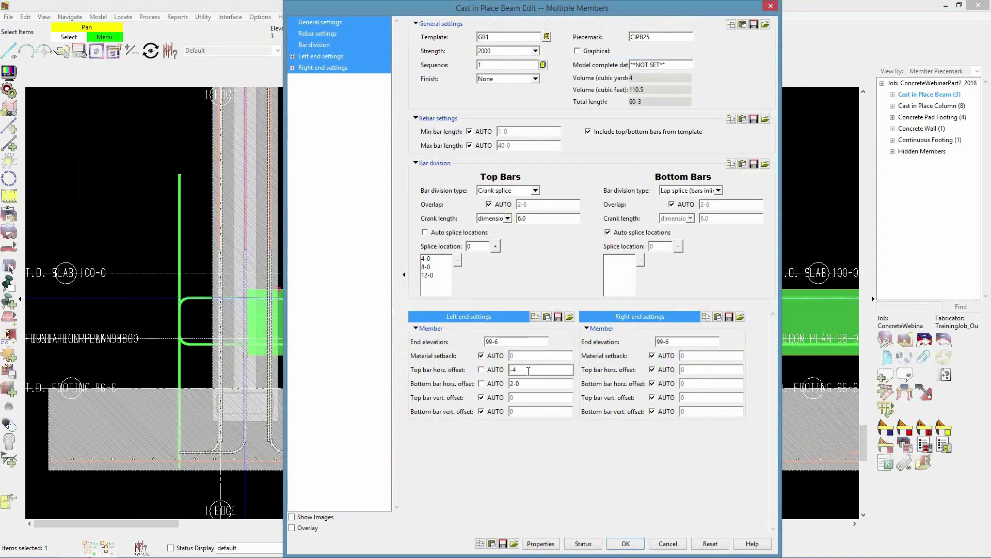
pyautogui.doubleClick(524, 383)
pyautogui.write('-')
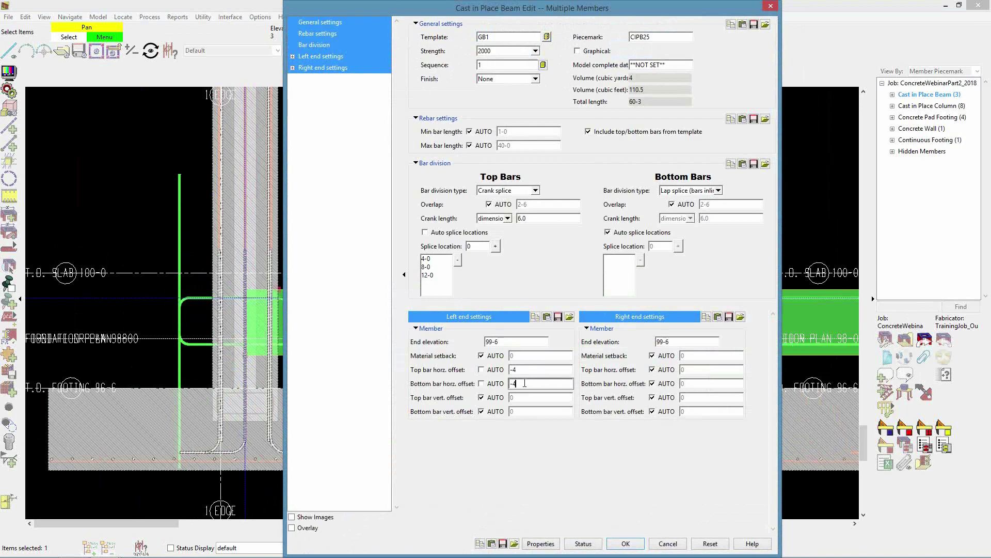
pyautogui.write('4')
pyautogui.press('Return')
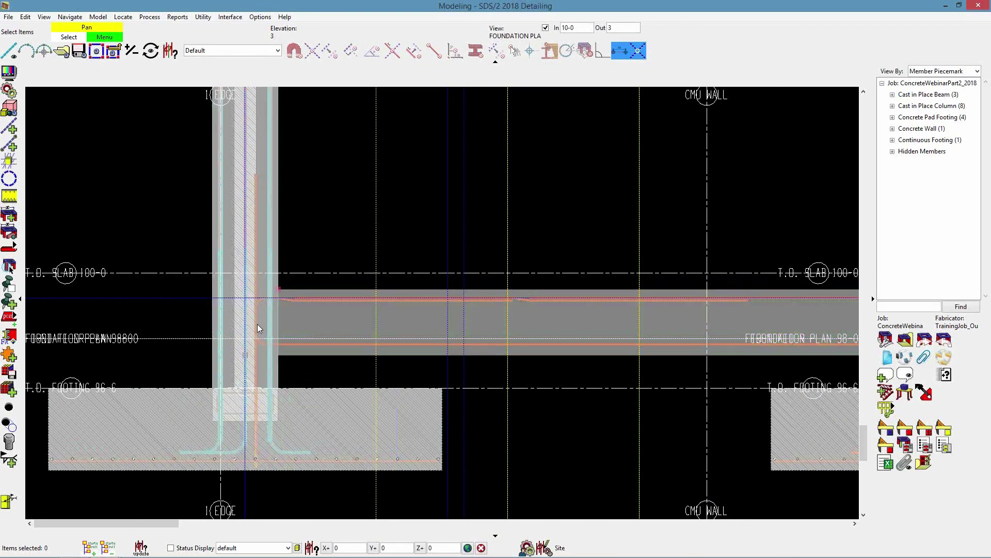
# Step: Override the automatic top and bottom bar vertical offsets at the beam's left end with 6 each
pyautogui.scroll(2, 260, 281)
pyautogui.scroll(-1, 256, 201)
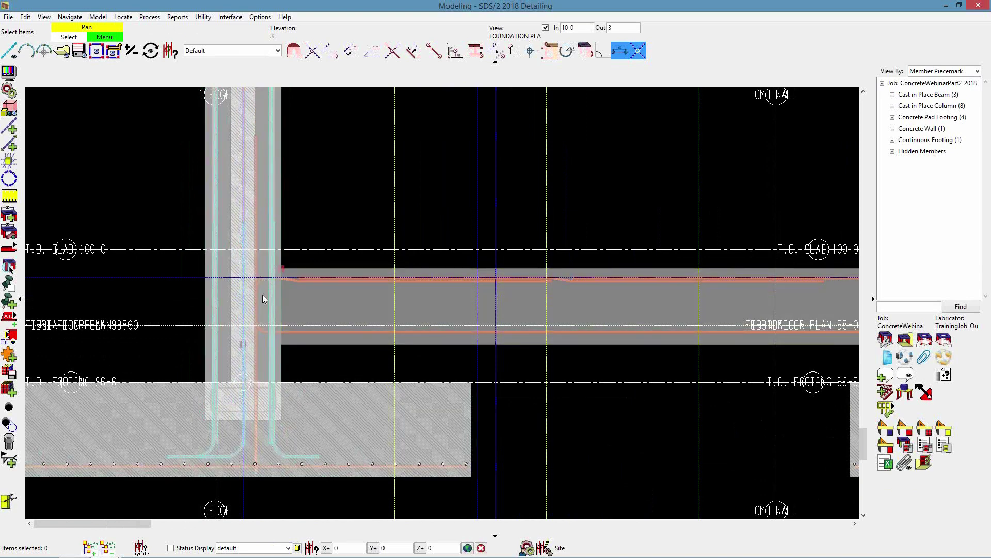
pyautogui.doubleClick(349, 297)
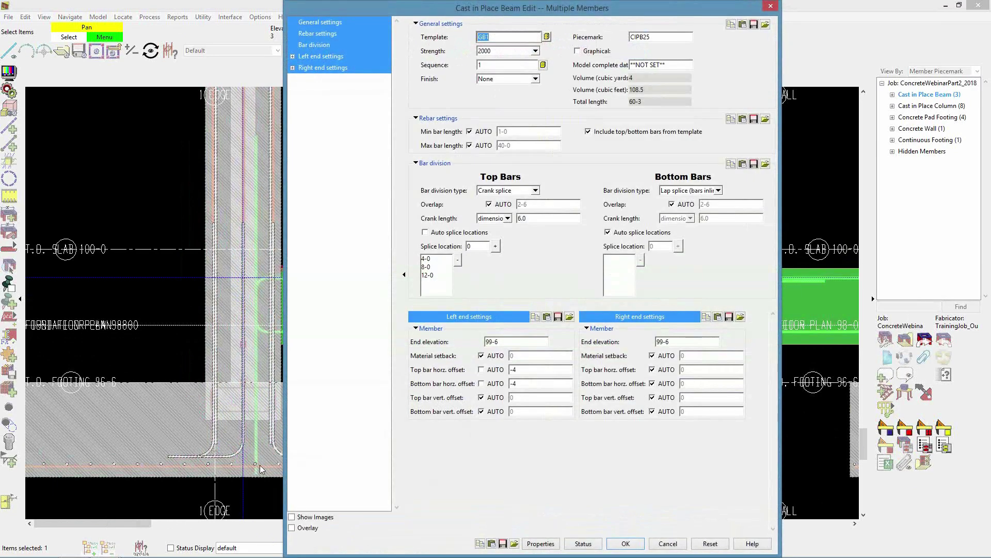
pyautogui.click(491, 397)
pyautogui.click(483, 412)
pyautogui.click(519, 398)
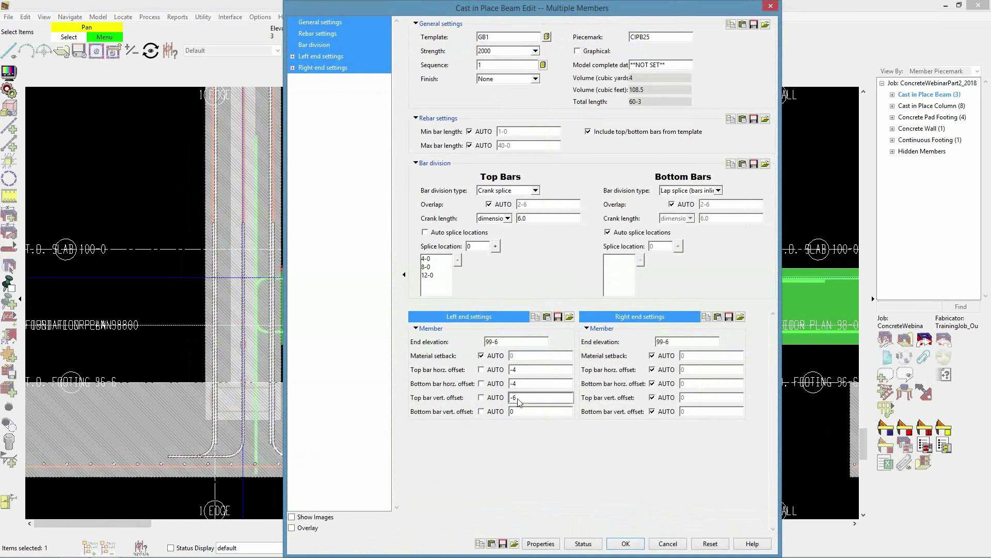
pyautogui.click(520, 411)
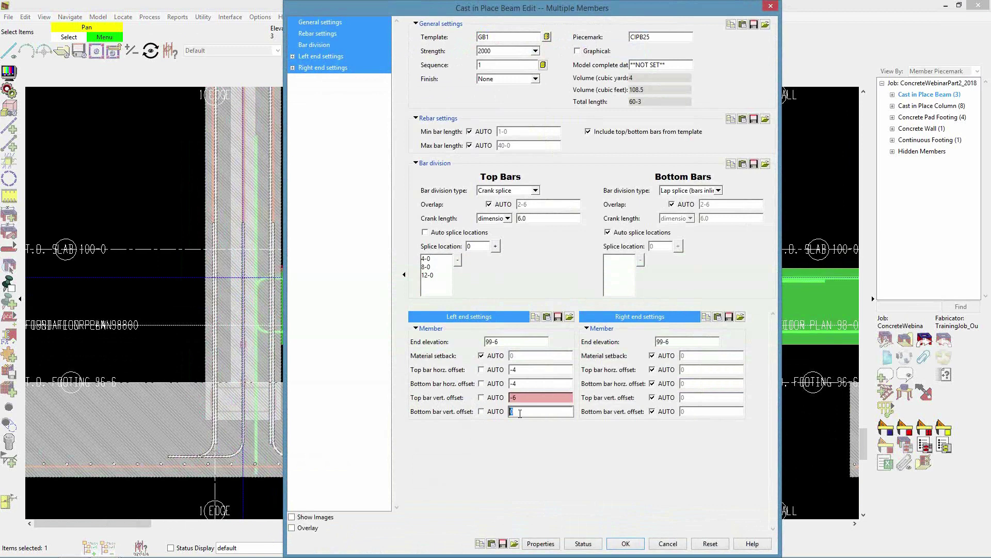
pyautogui.click(514, 398)
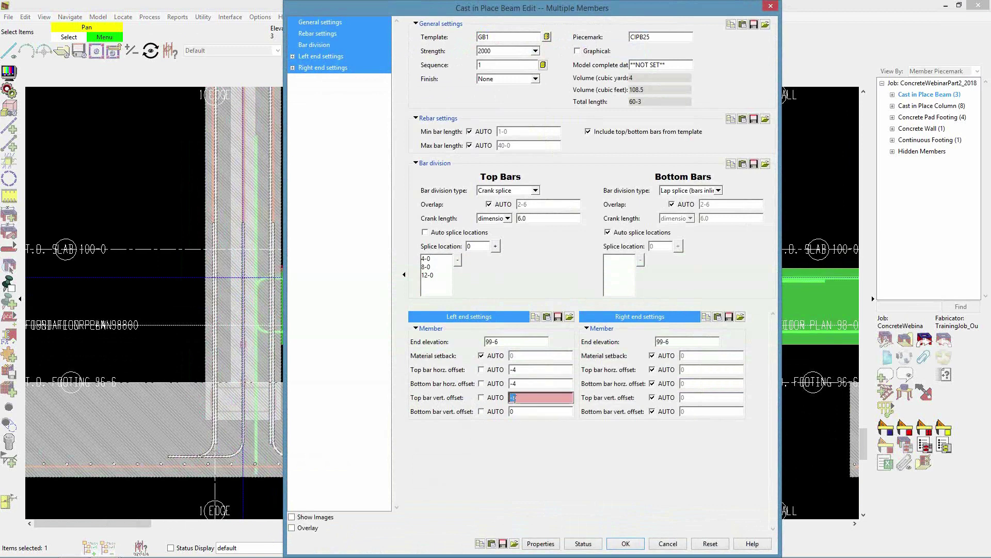
pyautogui.write('6')
pyautogui.click(524, 413)
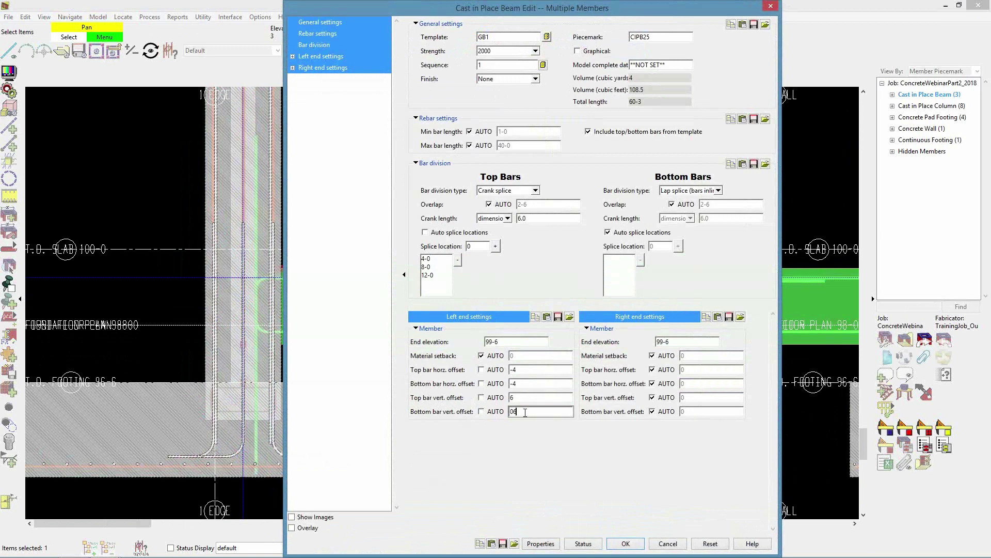
pyautogui.write('6')
pyautogui.press('Return')
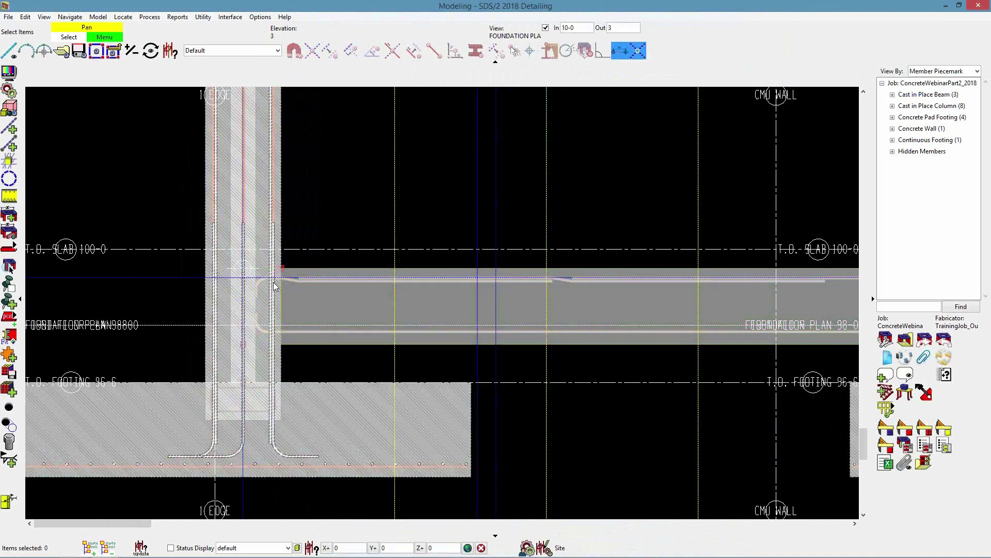
# Step: Remove the beam's custom top-bar splice locations 4-0, 8-0 and 12-0 and restore automatic top-bar splice locations
pyautogui.scroll(2, 274, 286)
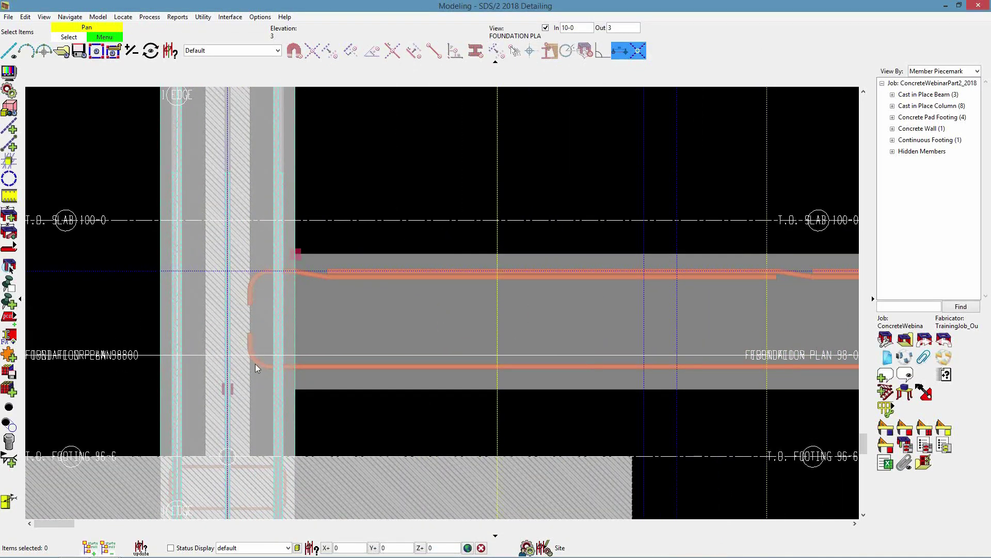
pyautogui.scroll(-3, 244, 356)
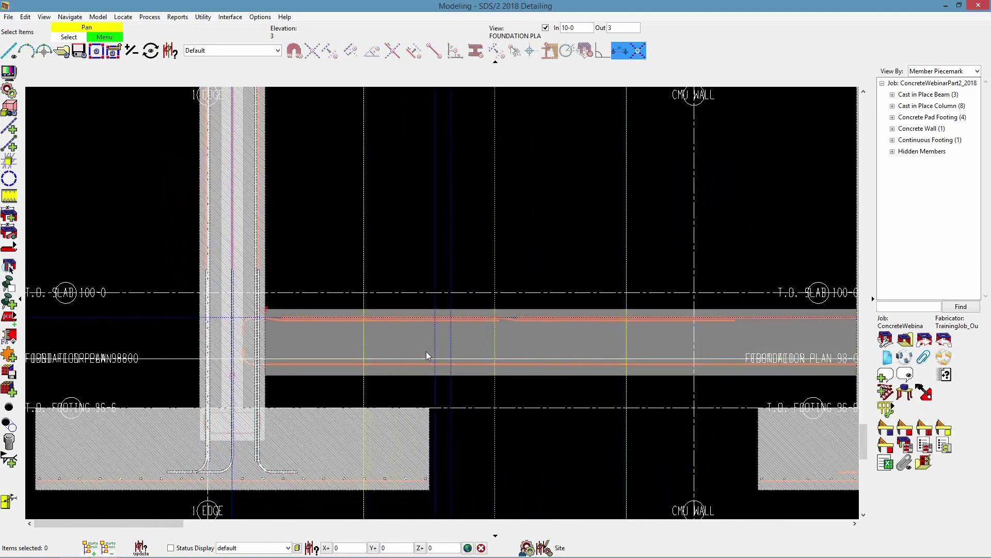
pyautogui.doubleClick(426, 354)
pyautogui.click(665, 537)
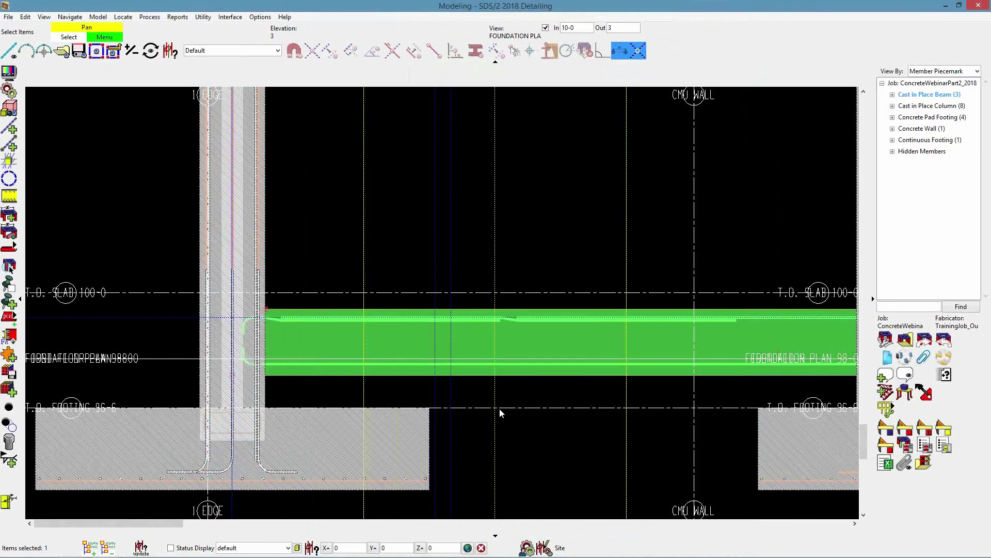
pyautogui.doubleClick(540, 367)
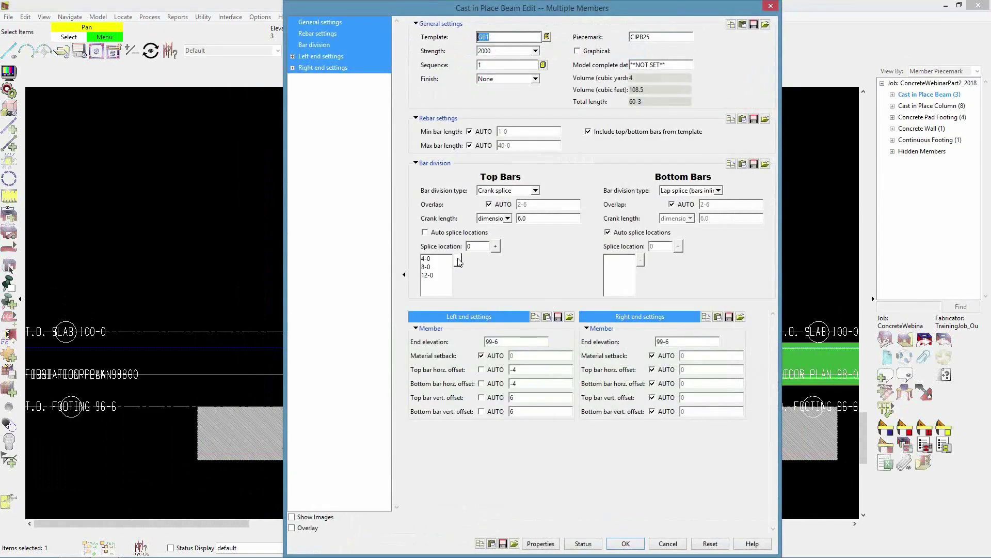
pyautogui.click(446, 260)
pyautogui.click(459, 262)
pyautogui.click(458, 261)
pyautogui.click(458, 261)
pyautogui.click(440, 233)
# Step: Set the beam's top and bottom bar division types to lap splice with bars offset and apply the changes
pyautogui.click(536, 190)
pyautogui.click(536, 218)
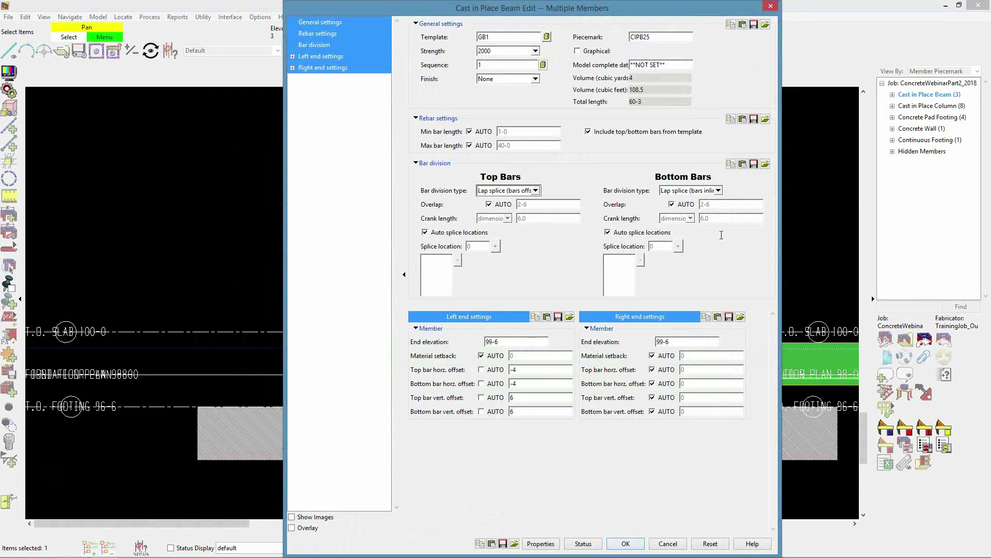
pyautogui.click(718, 191)
pyautogui.click(720, 218)
pyautogui.click(638, 544)
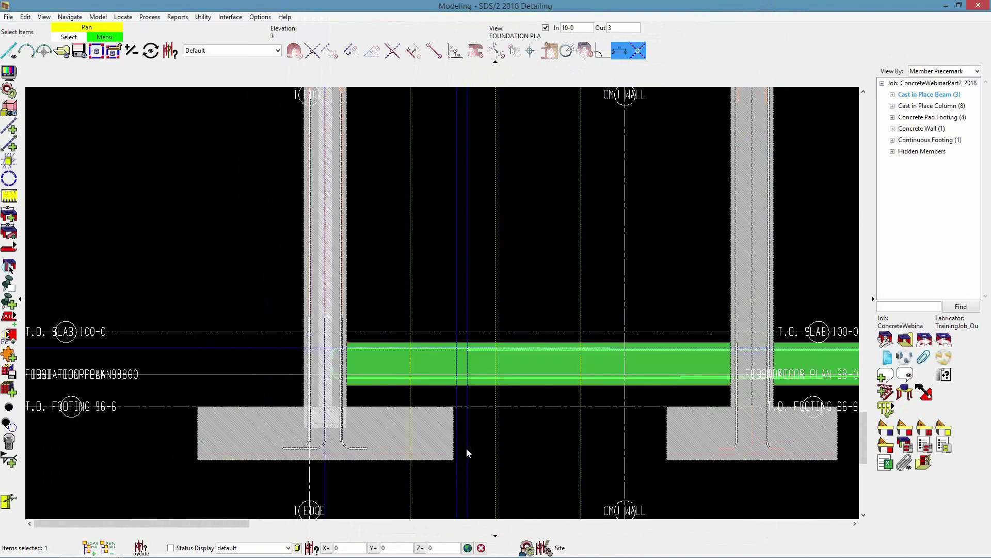
# Step: Examine how the beam's top and bottom bars lap side by side at the splices along the span
pyautogui.scroll(-1, 511, 433)
pyautogui.scroll(3, 506, 383)
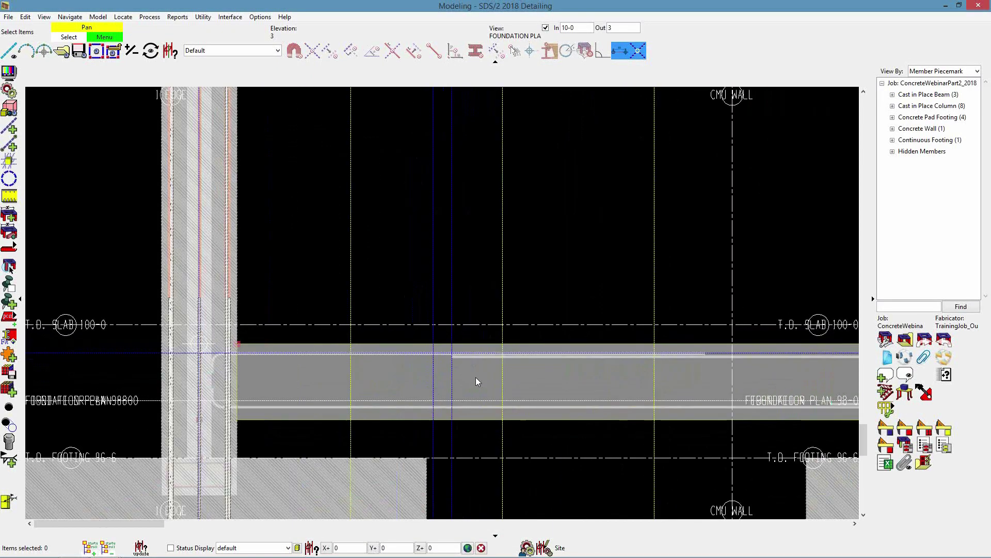
pyautogui.doubleClick(489, 378)
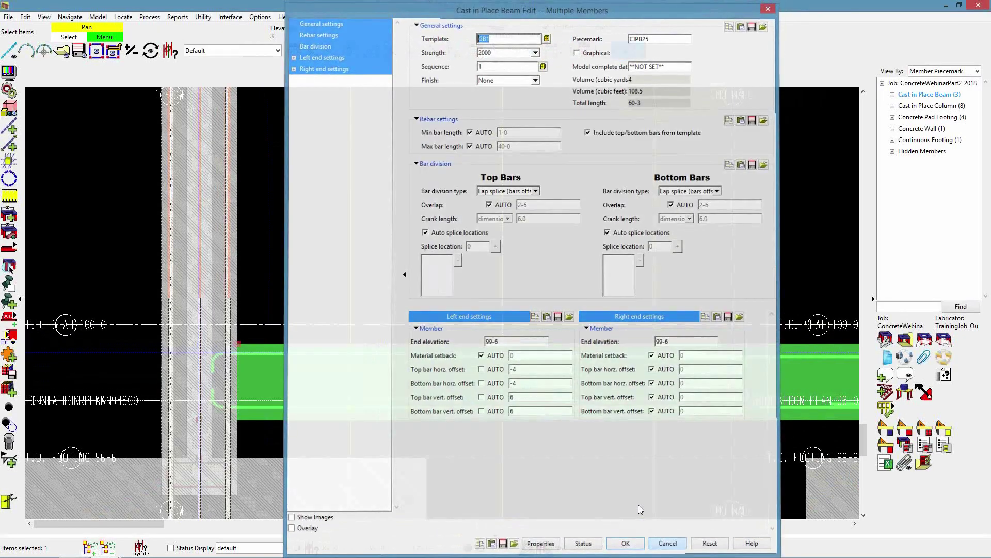
pyautogui.moveTo(562, 388); pyautogui.dragTo(514, 447, button='middle')
pyautogui.scroll(-3, 549, 364)
pyautogui.click(548, 453)
pyautogui.scroll(2, 614, 421)
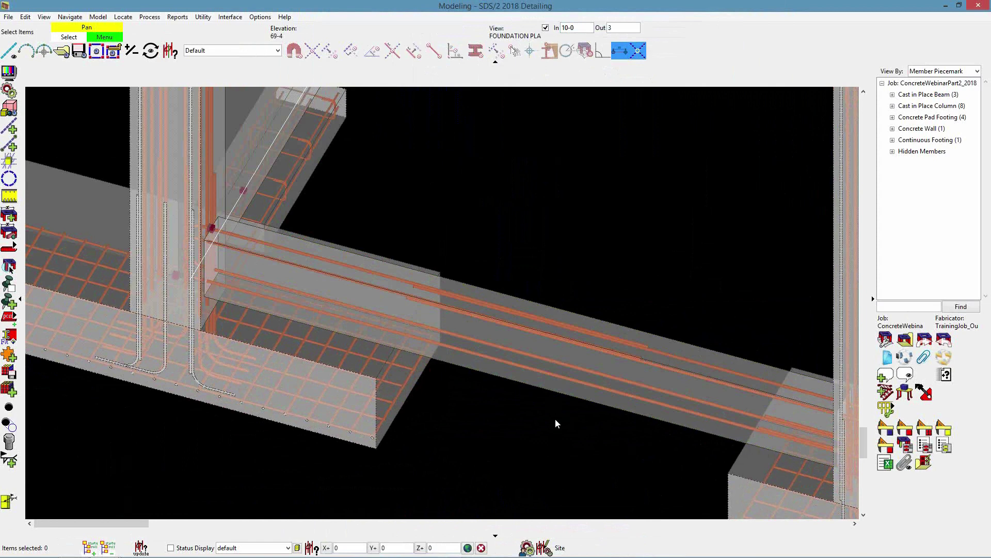
pyautogui.scroll(1, 531, 430)
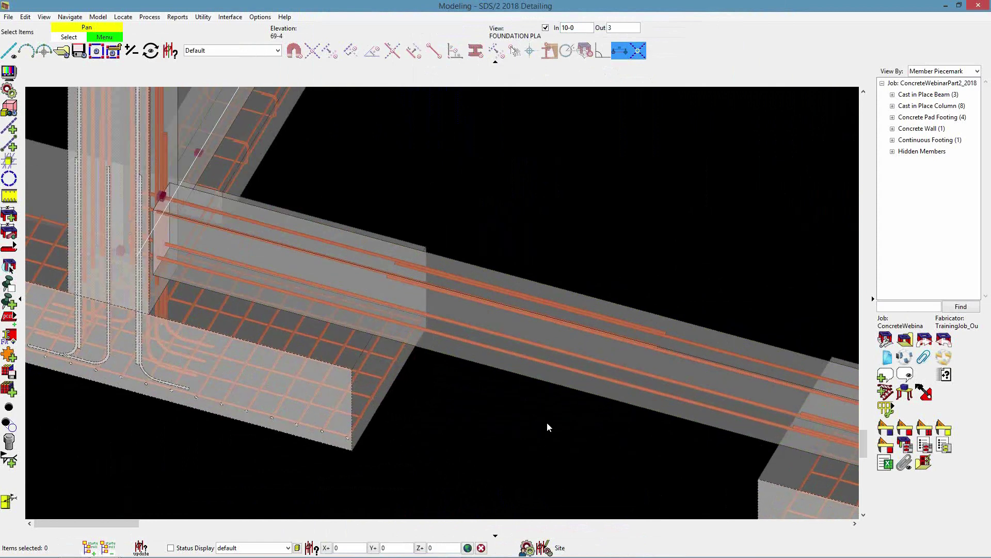
pyautogui.scroll(-2, 547, 423)
pyautogui.scroll(1, 506, 399)
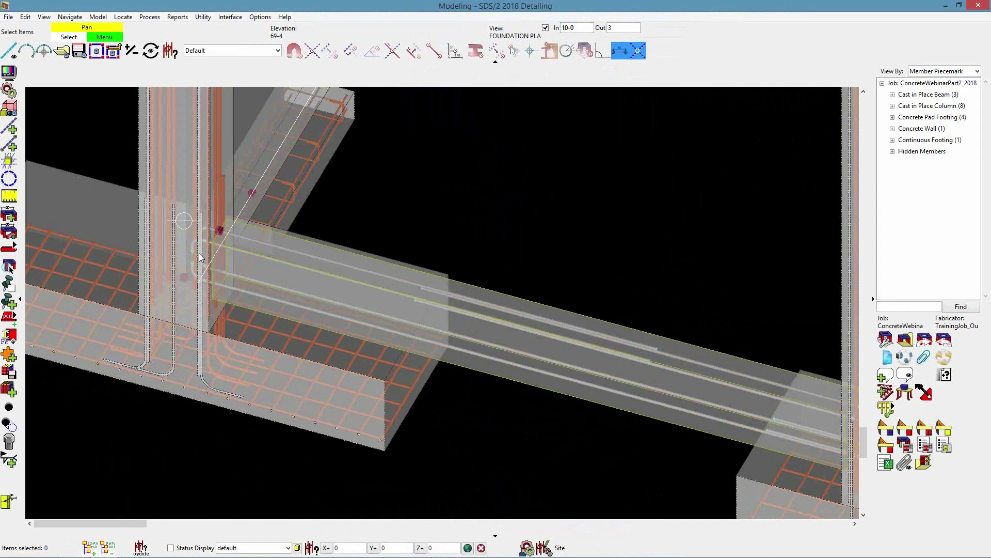
# Step: Add an Additional Bars - Beam component of type Top bars over support to the grade beam
pyautogui.click(531, 361)
pyautogui.scroll(-2, 535, 382)
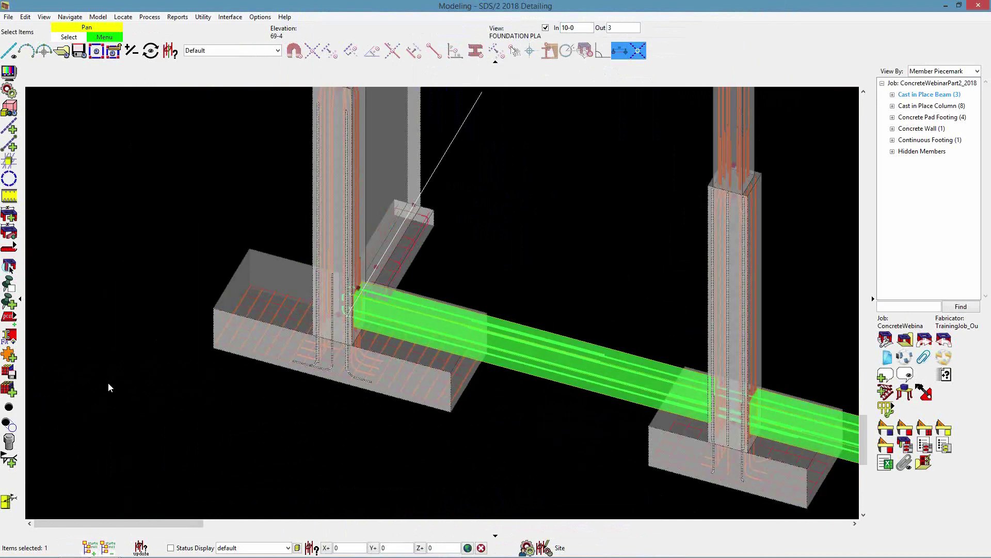
pyautogui.click(9, 356)
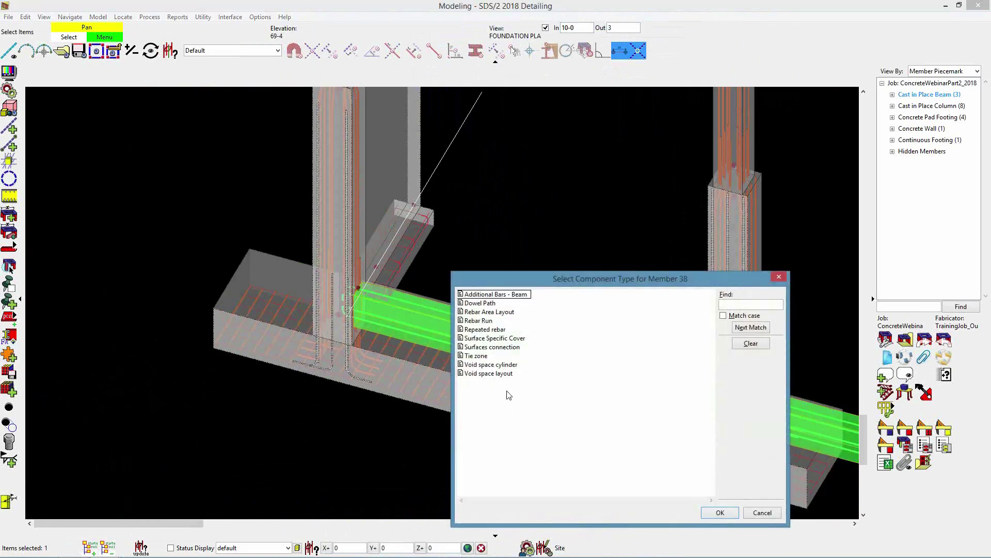
pyautogui.click(519, 297)
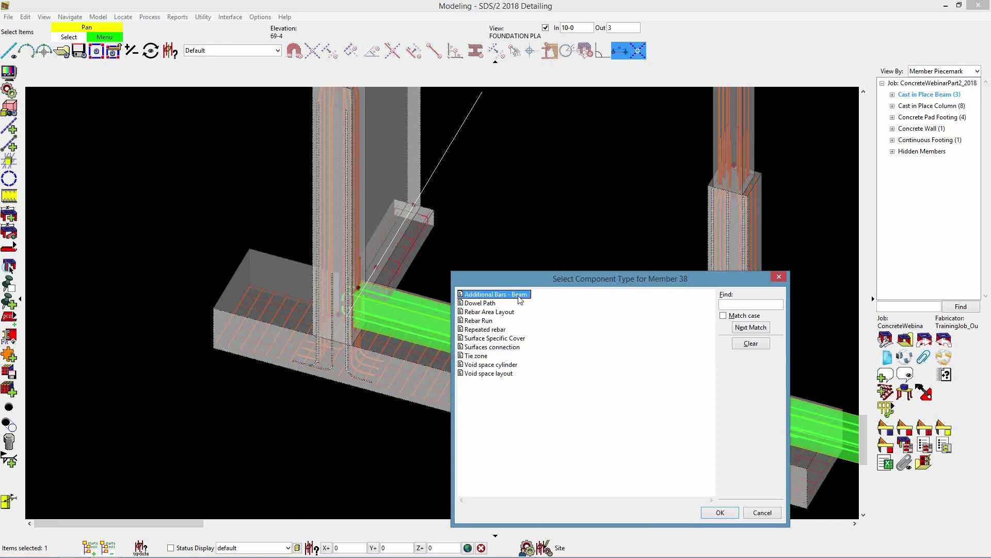
pyautogui.click(721, 513)
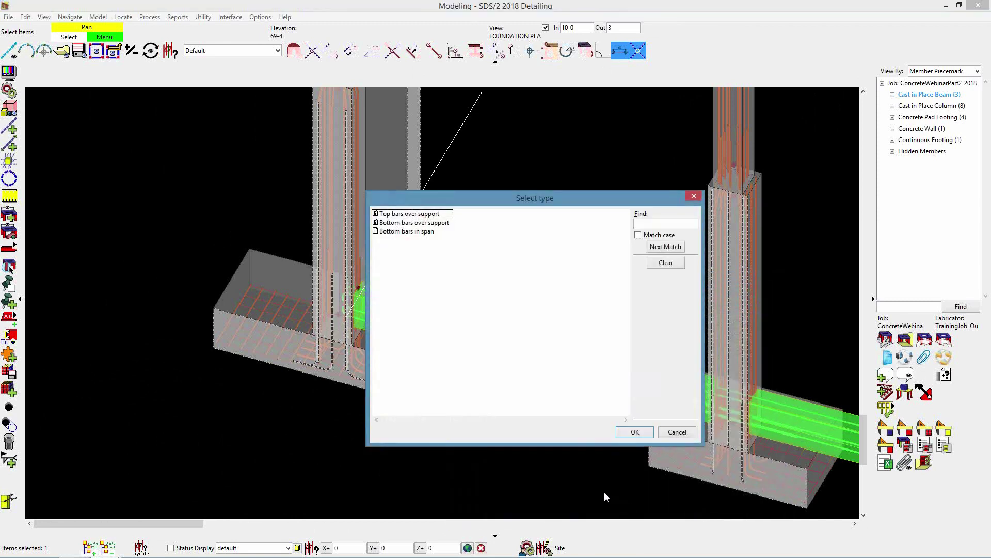
pyautogui.moveTo(483, 198); pyautogui.dragTo(620, 219)
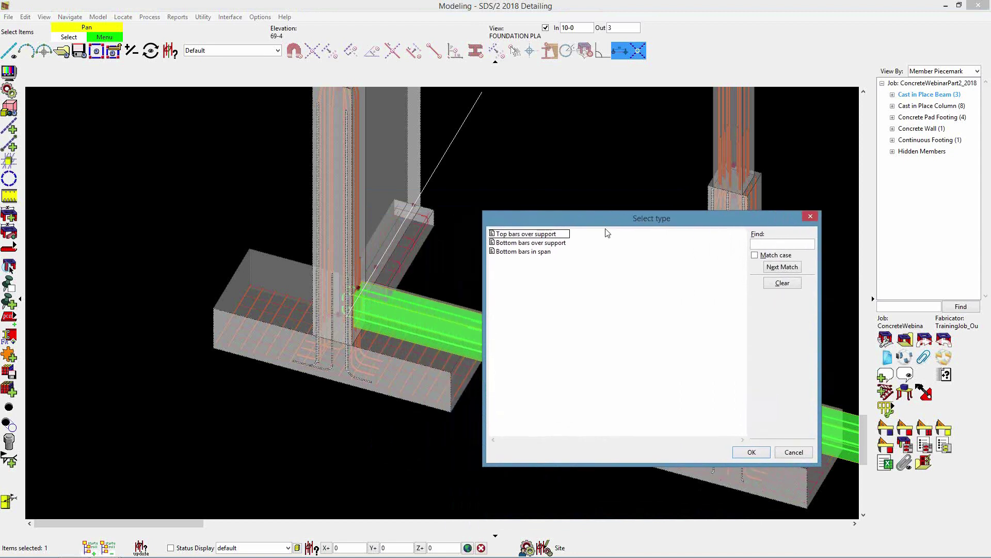
pyautogui.click(543, 235)
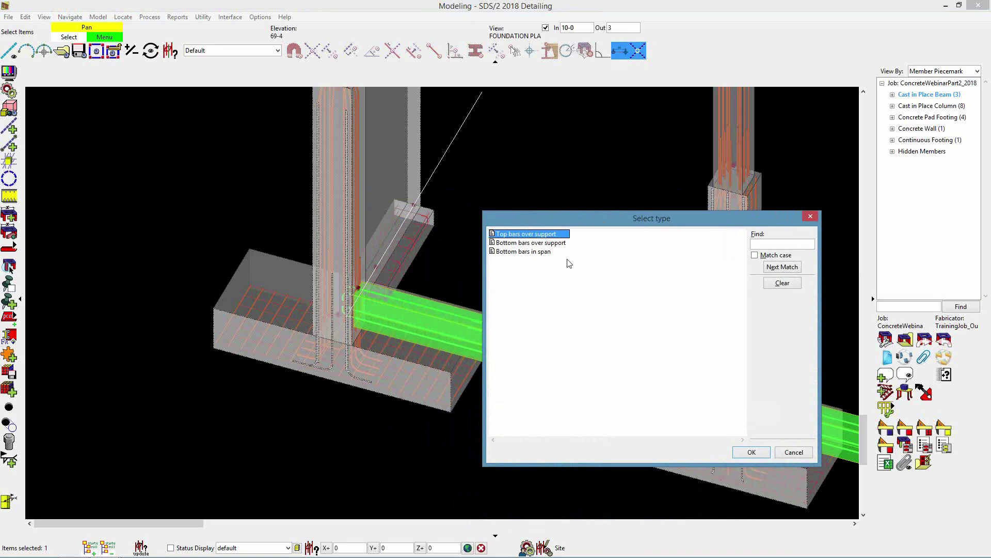
pyautogui.click(749, 452)
# Step: Create the additional top bar at support index 1 with size #8 and no hook
pyautogui.moveTo(680, 94); pyautogui.dragTo(858, 95)
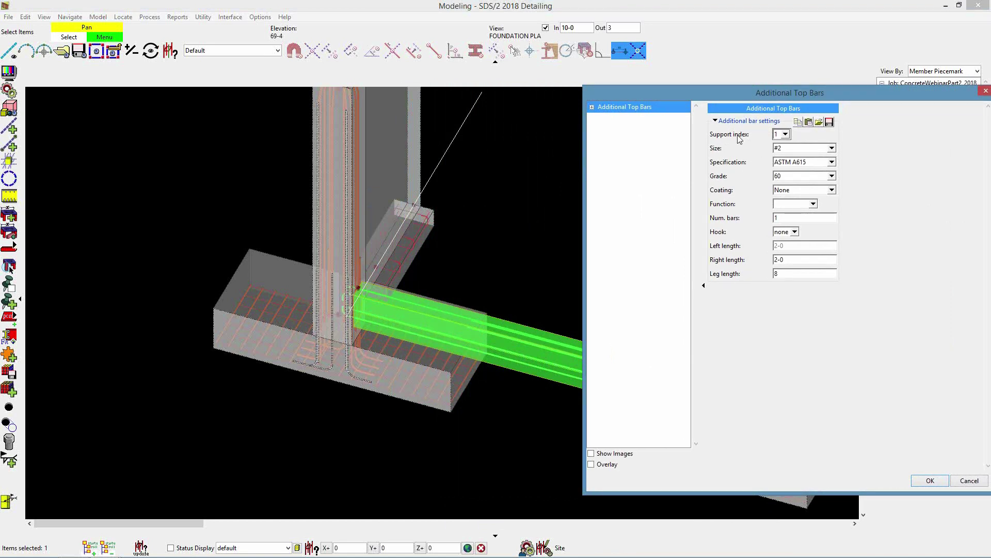
pyautogui.moveTo(767, 95); pyautogui.dragTo(703, 83)
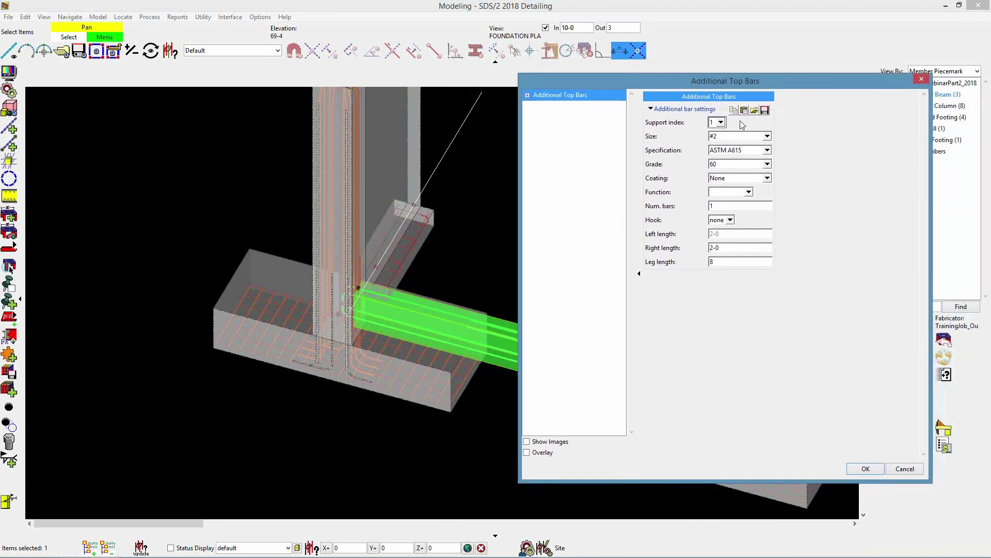
pyautogui.click(722, 123)
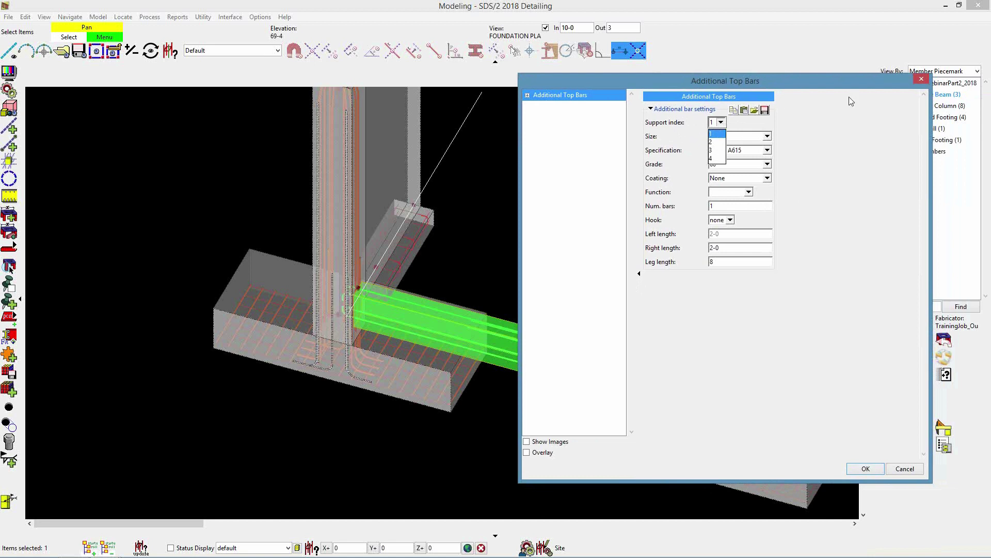
pyautogui.click(721, 134)
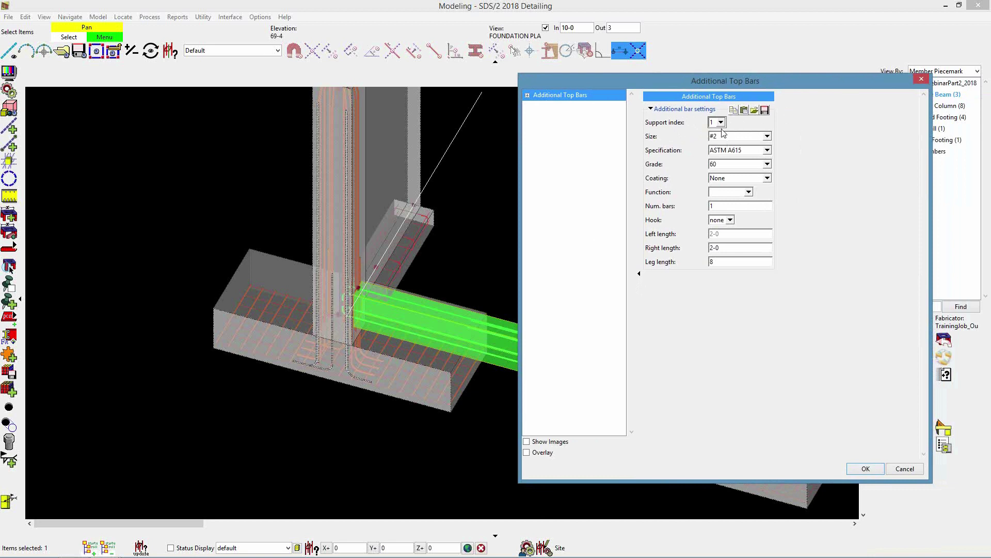
pyautogui.click(768, 137)
pyautogui.click(743, 197)
pyautogui.click(730, 220)
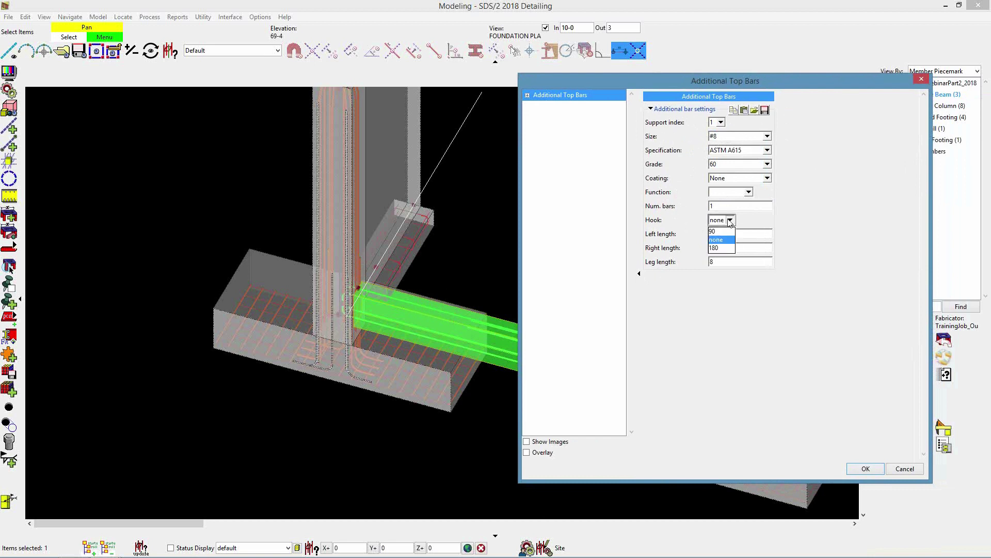
pyautogui.click(764, 215)
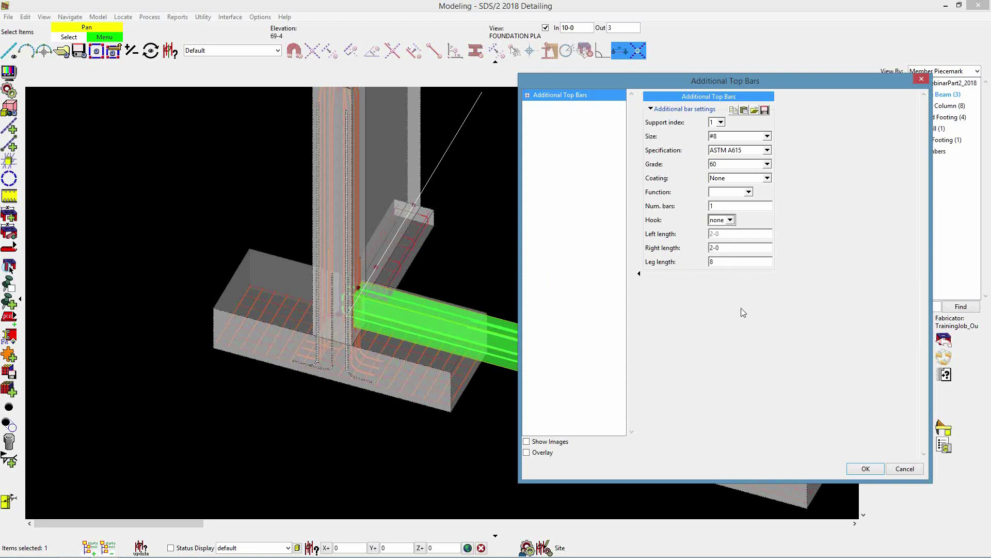
pyautogui.click(866, 470)
# Step: Open the beam's settings and show only the general settings and the additional top bar settings
pyautogui.scroll(10, 356, 289)
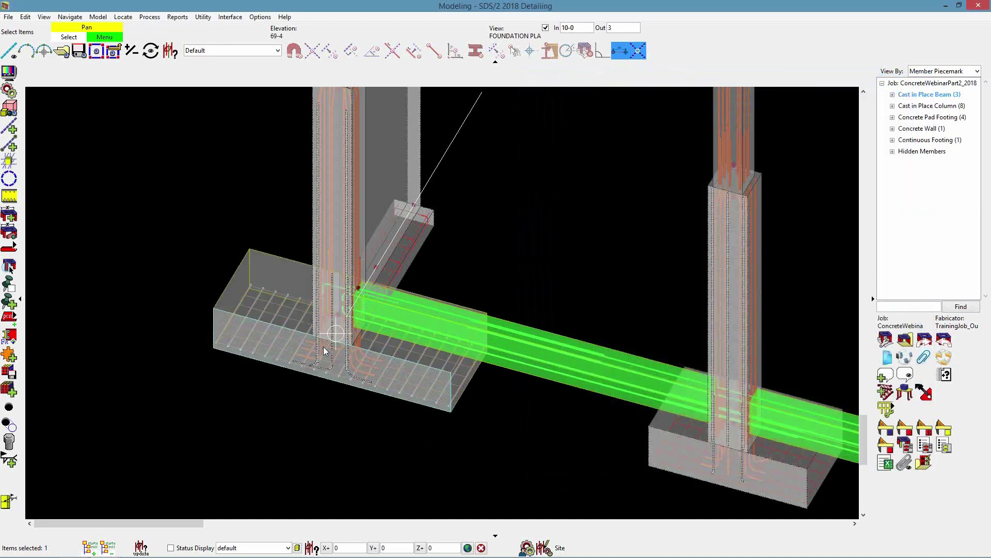
pyautogui.scroll(4, 369, 257)
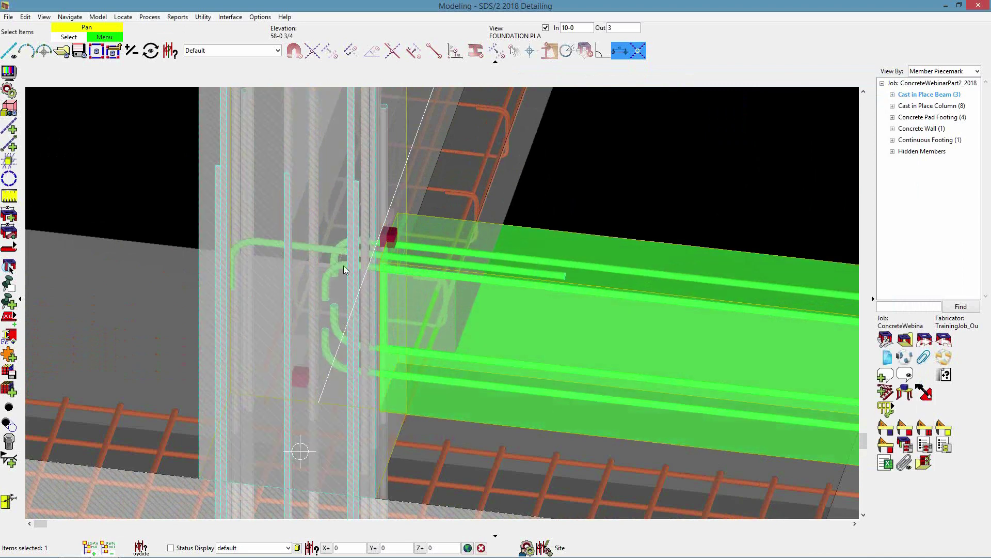
pyautogui.click(519, 302)
pyautogui.click(519, 301)
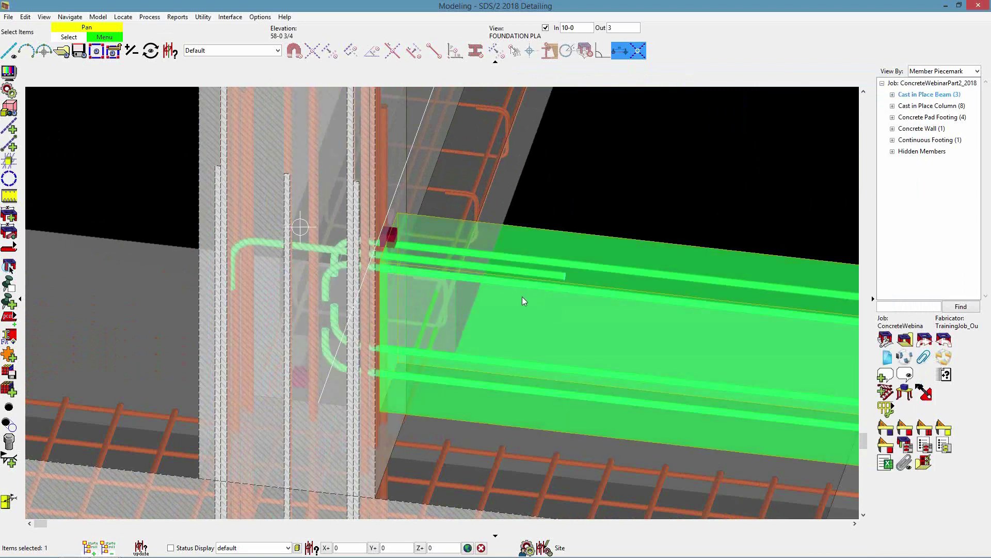
pyautogui.click(535, 321)
pyautogui.doubleClick(535, 320)
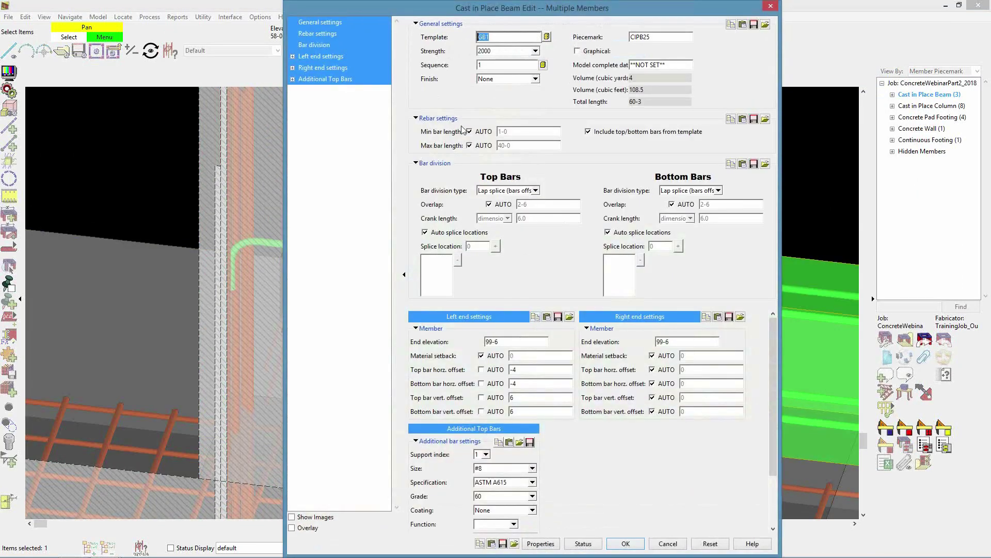
pyautogui.click(326, 68)
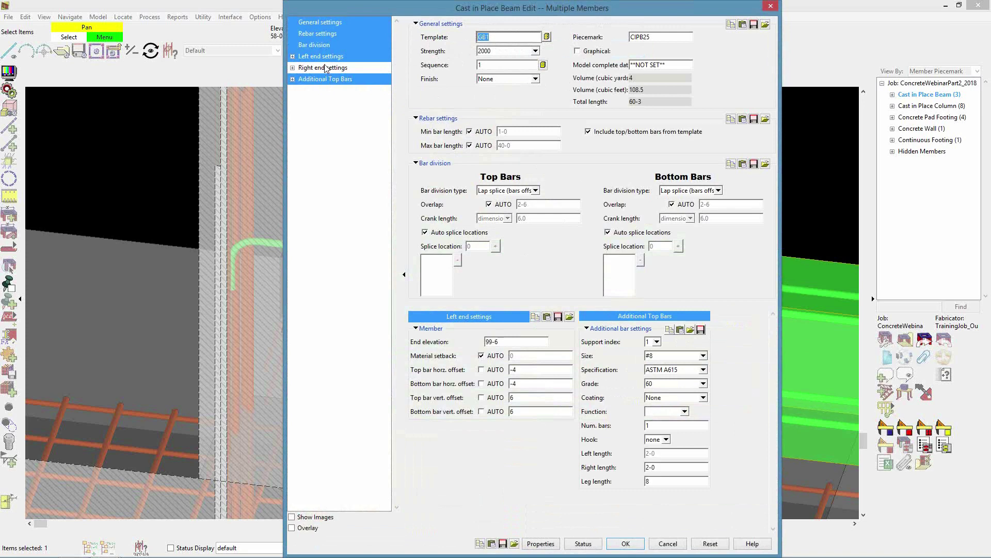
pyautogui.click(320, 55)
pyautogui.click(314, 44)
pyautogui.click(318, 34)
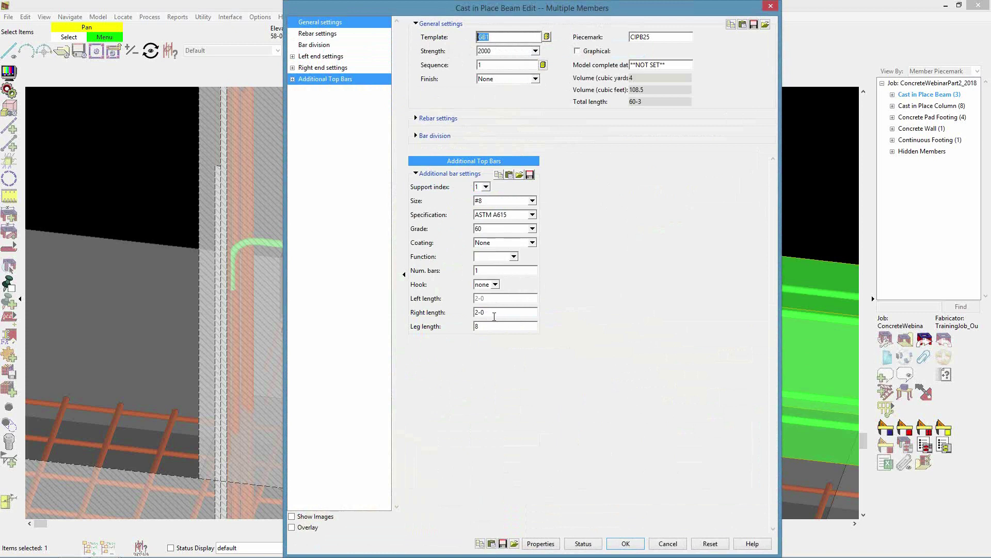
# Step: Set the additional top bar's right length to 4-0 and its leg length to 4
pyautogui.click(495, 312)
pyautogui.write('4')
pyautogui.click(488, 326)
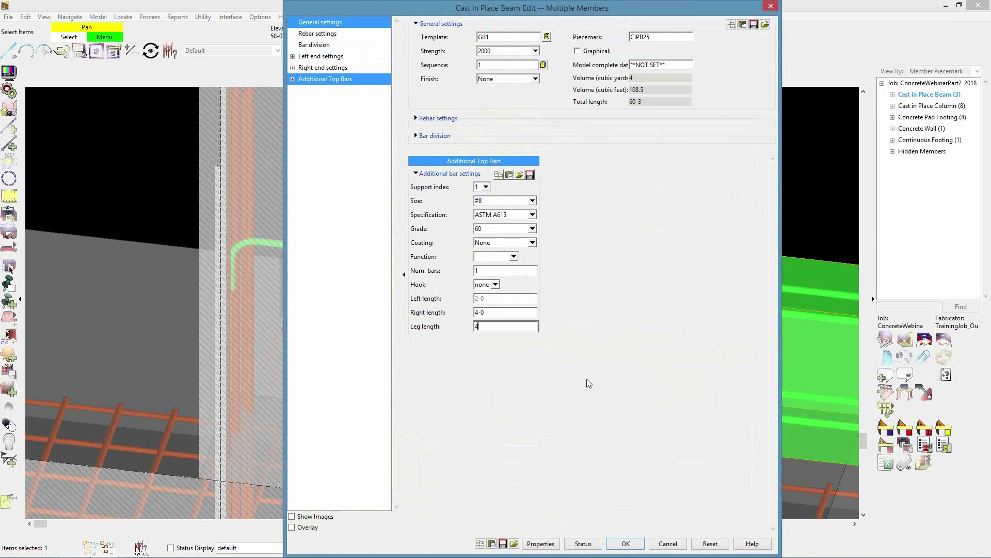
pyautogui.click(626, 544)
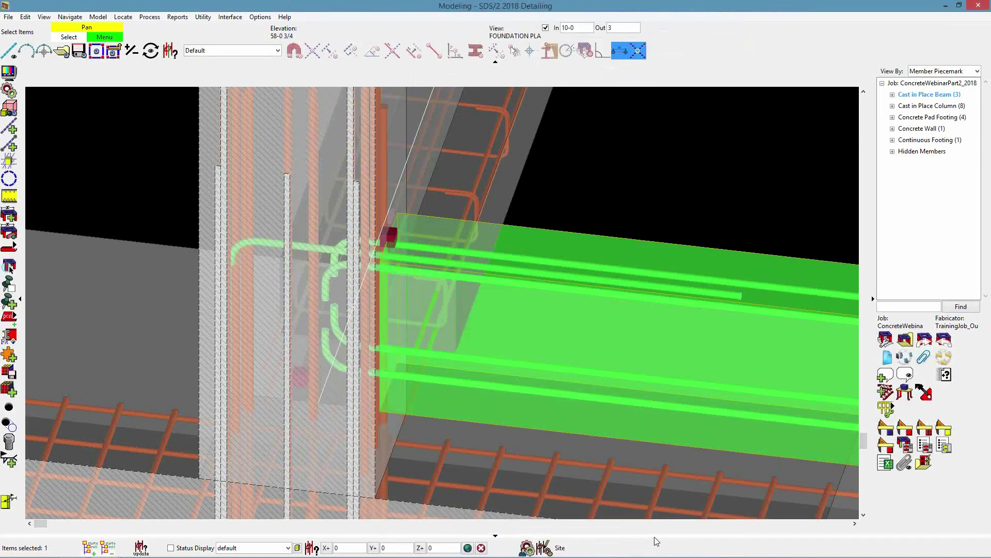
# Step: Examine the additional top bar's bent leg inside the column and its extension into the beam
pyautogui.click(298, 243)
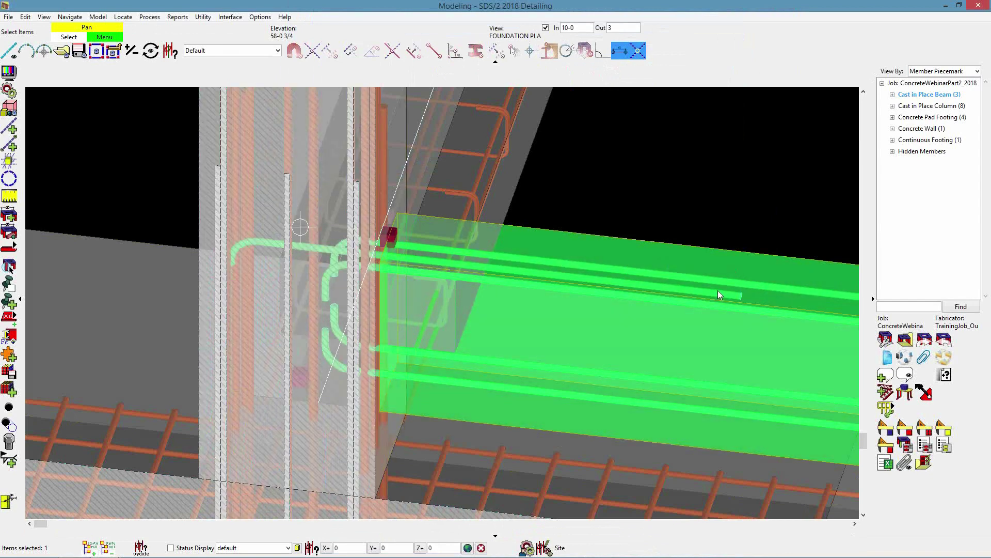
pyautogui.scroll(4, 225, 267)
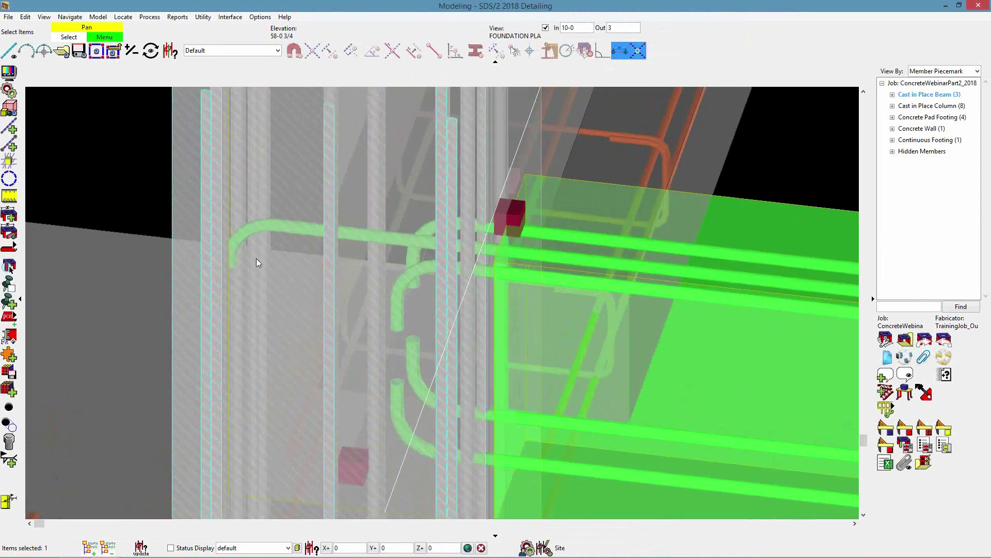
pyautogui.scroll(-2, 244, 245)
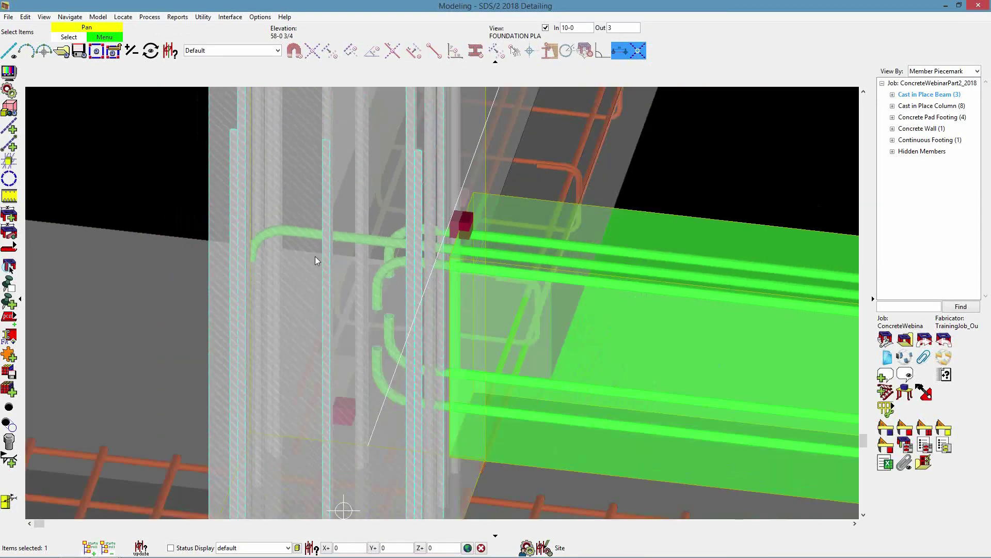
pyautogui.scroll(2, 256, 253)
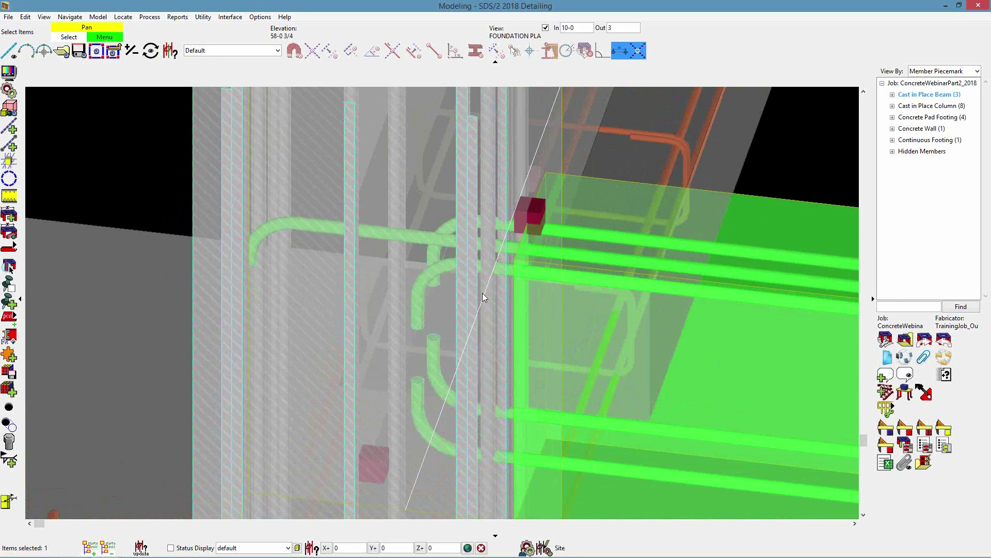
# Step: Open the grade beam's settings and set the hook of the additional top bar at support index 1 to 90
pyautogui.scroll(-2, 437, 275)
pyautogui.scroll(-3, 438, 271)
pyautogui.scroll(1, 360, 271)
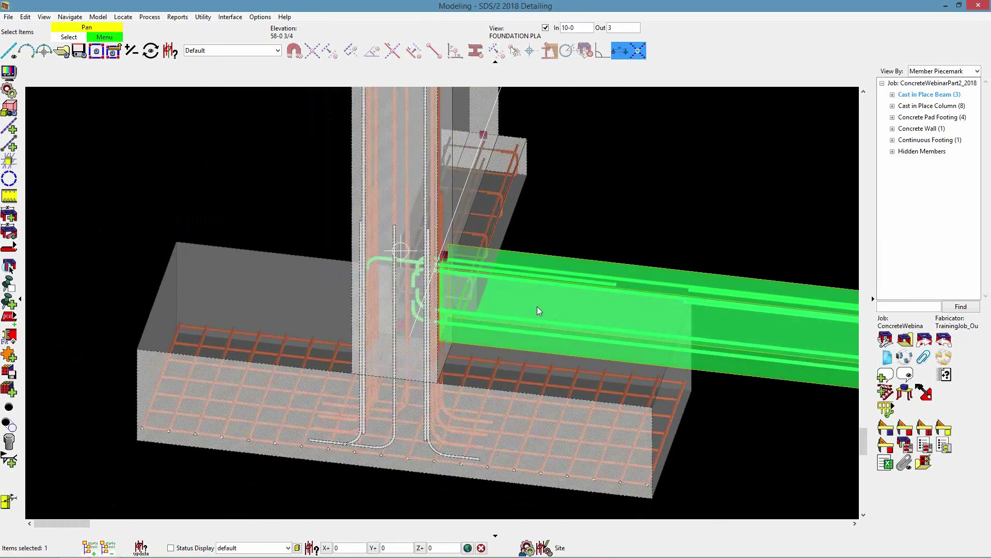
pyautogui.scroll(-1, 537, 306)
pyautogui.scroll(1, 444, 283)
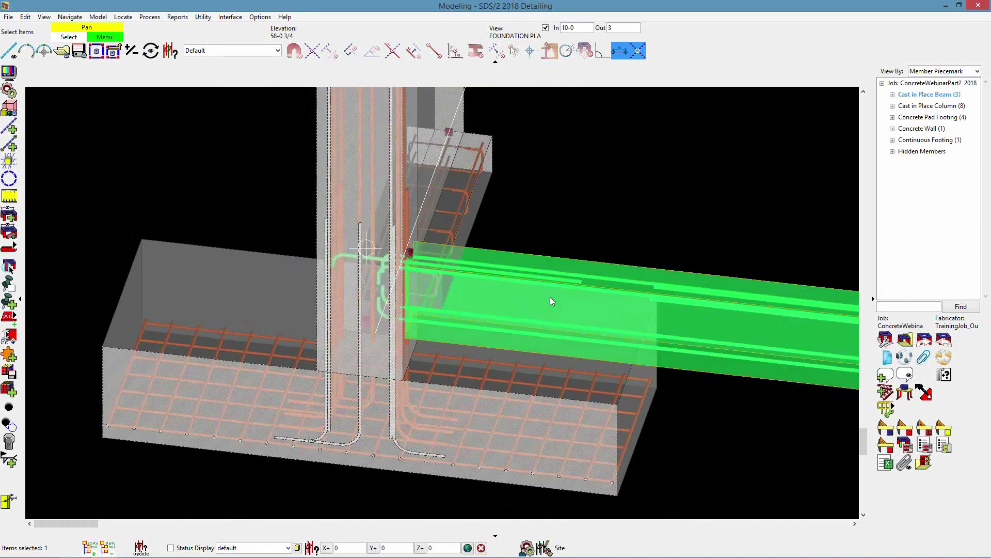
pyautogui.click(572, 281)
pyautogui.doubleClick(572, 282)
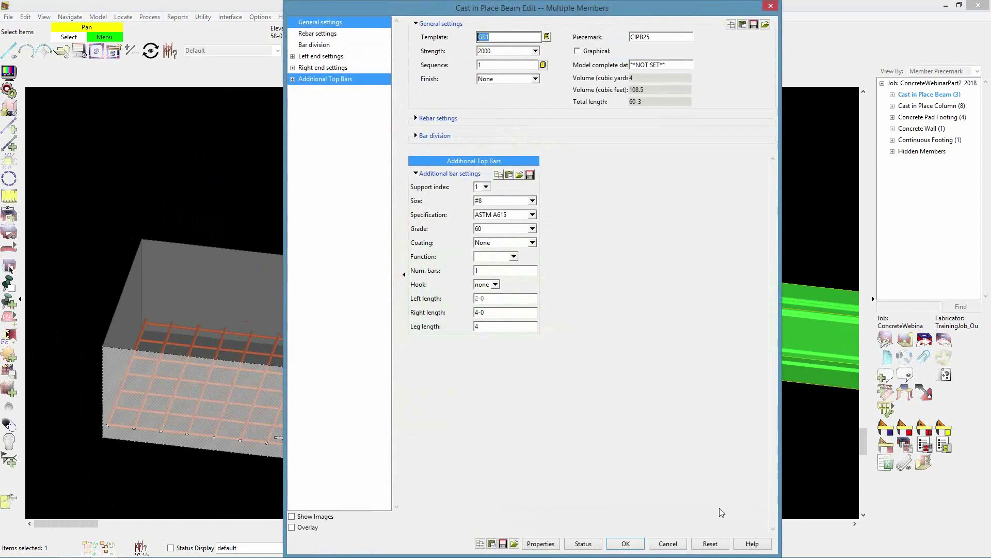
pyautogui.click(494, 285)
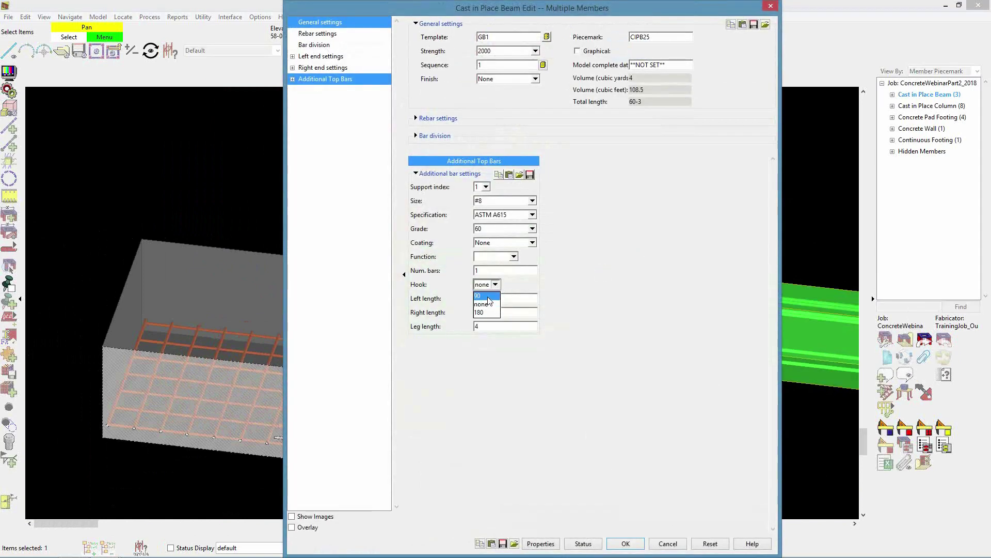
pyautogui.click(487, 296)
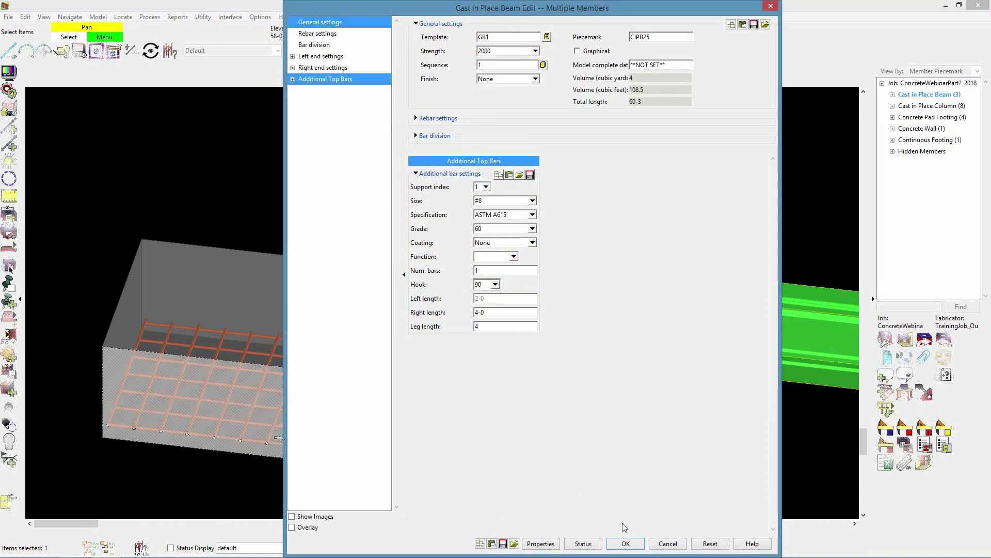
pyautogui.click(626, 544)
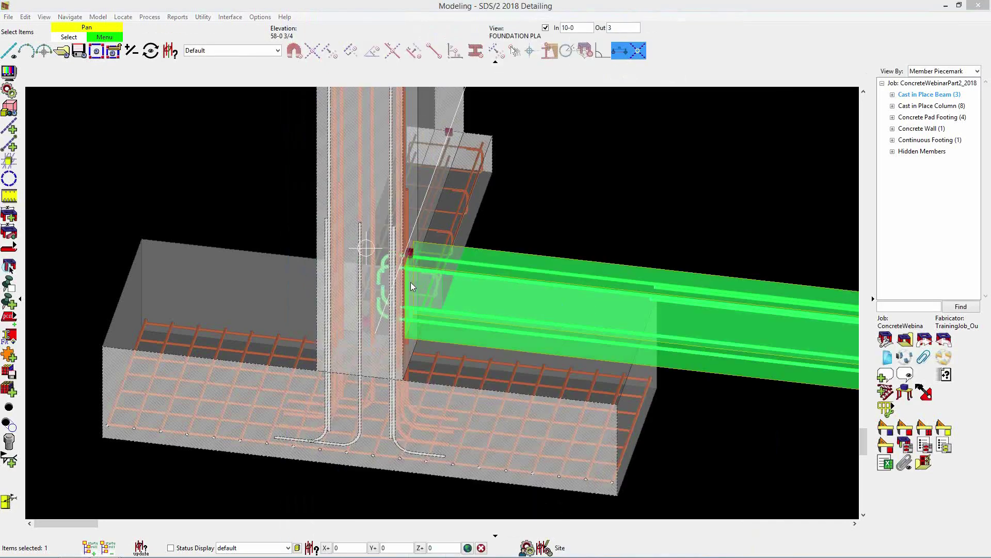
# Step: Set the hook of the beam's additional top bar at support index 1 back to none
pyautogui.click(480, 286)
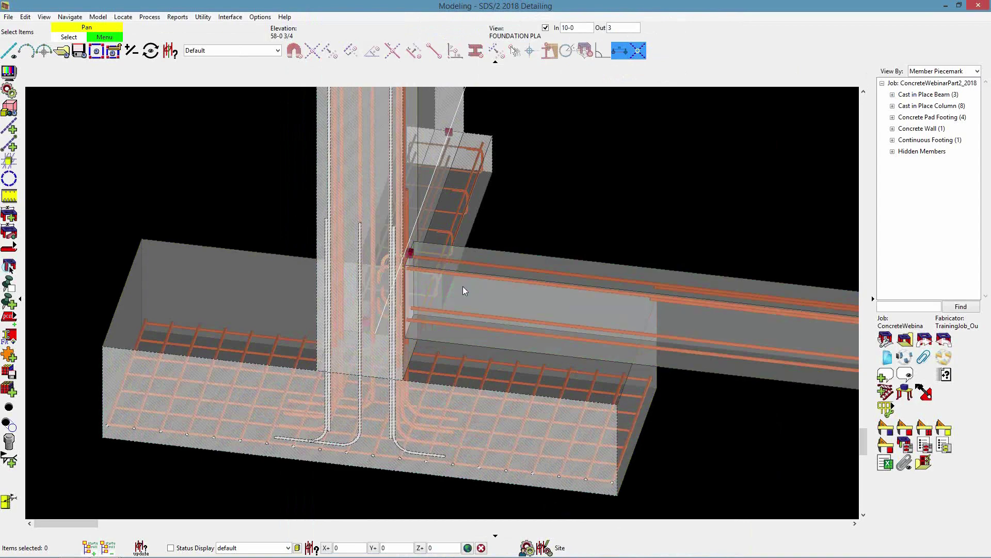
pyautogui.scroll(-9, 373, 283)
pyautogui.scroll(2, 448, 286)
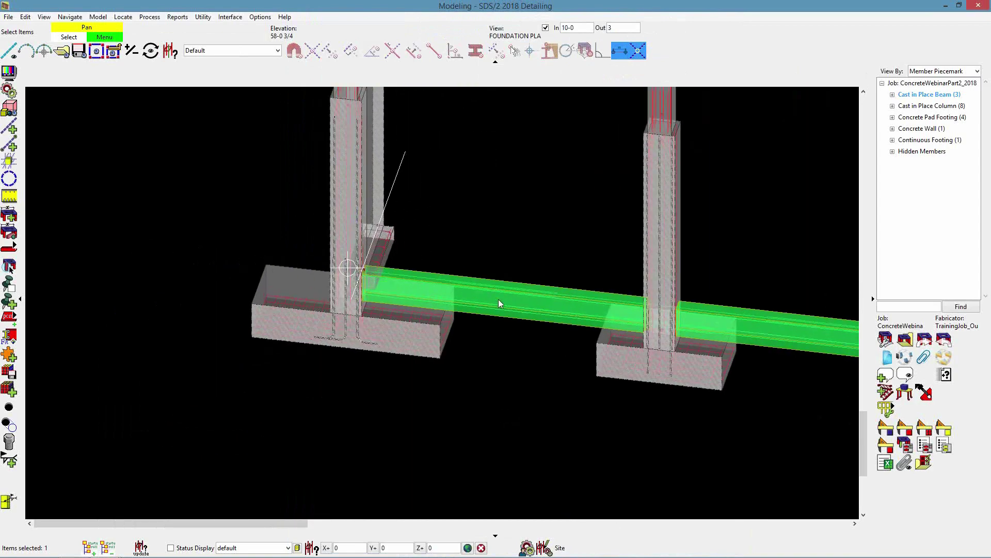
pyautogui.scroll(-4, 476, 302)
pyautogui.scroll(3, 482, 314)
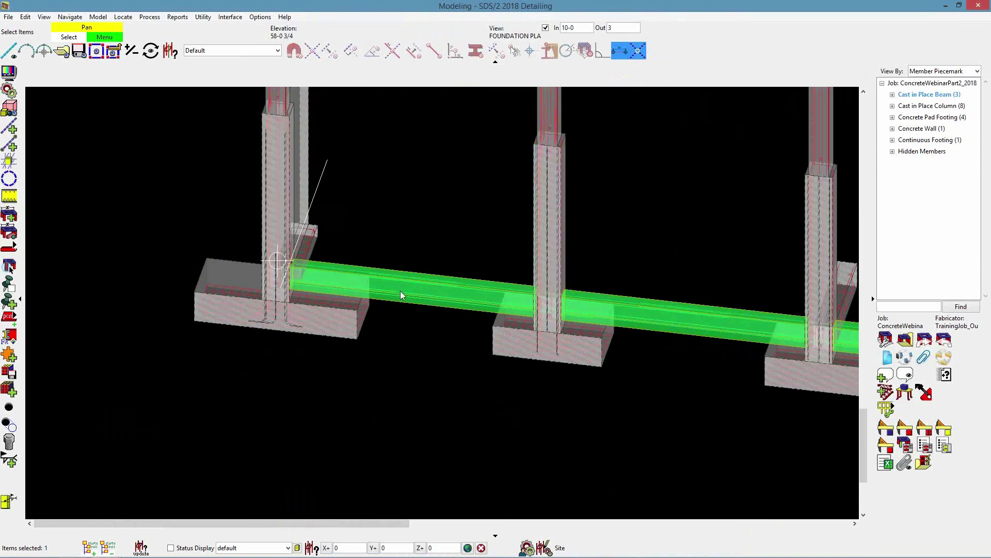
pyautogui.doubleClick(403, 292)
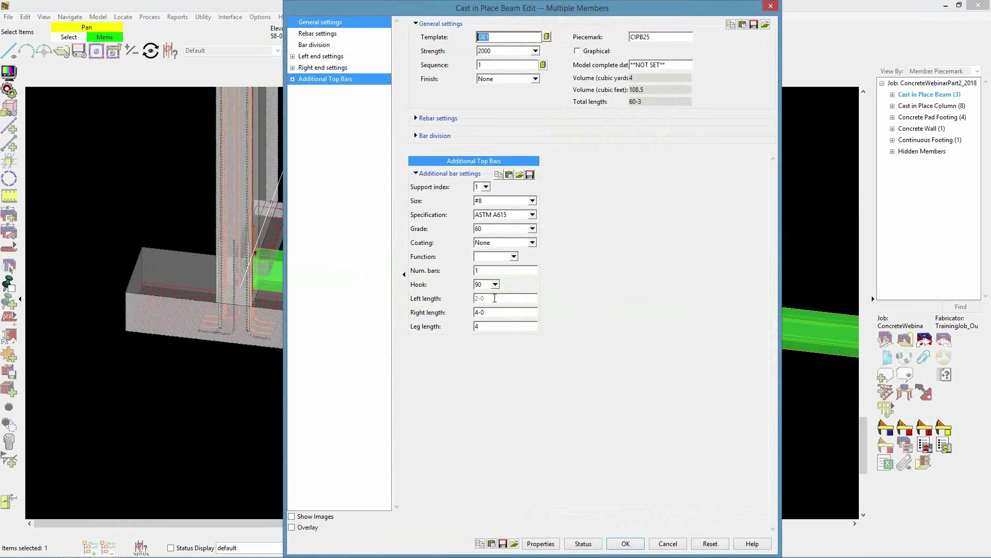
pyautogui.click(495, 284)
pyautogui.click(483, 313)
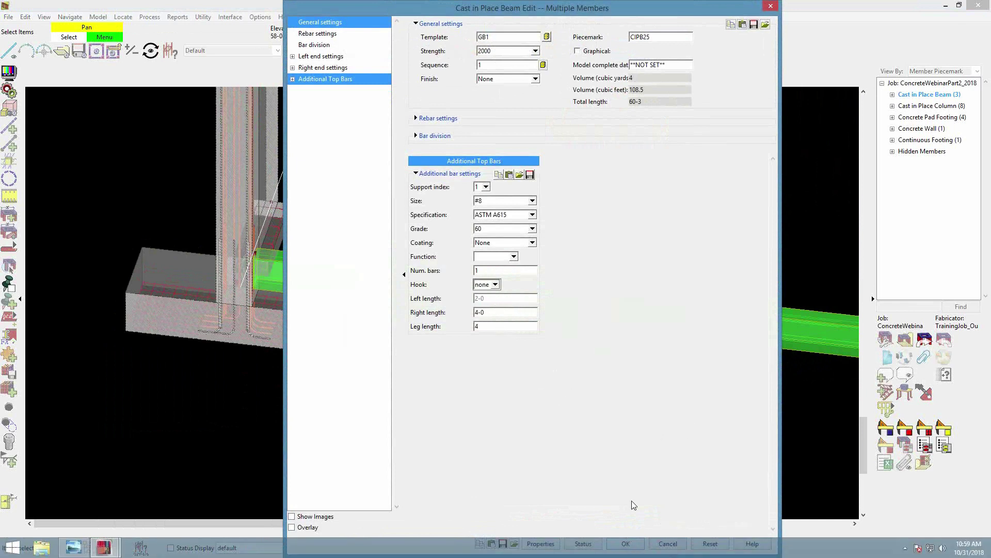
pyautogui.click(626, 544)
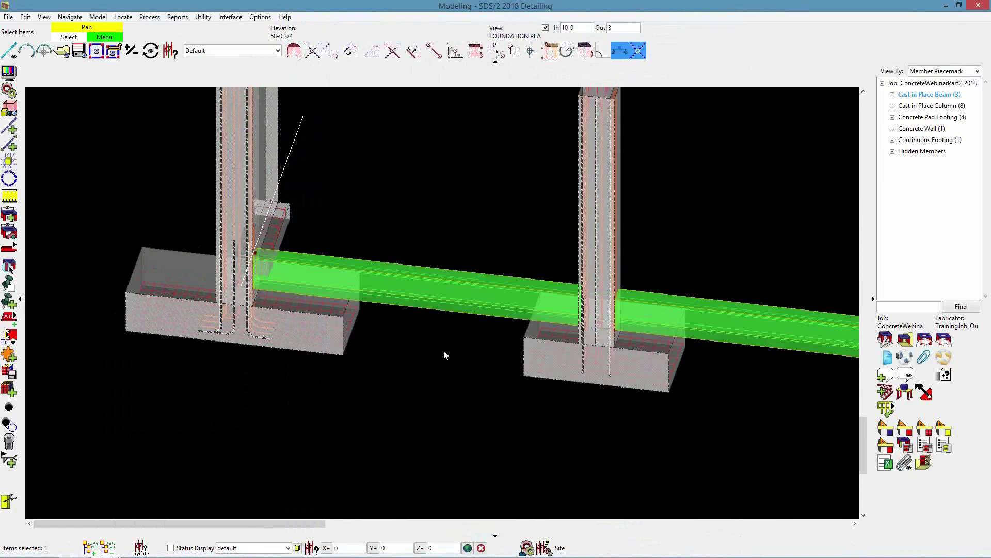
# Step: Add two #8 additional bottom bars over support index 1, with no hook, right length 2-0 and leg length 8
pyautogui.click(9, 355)
pyautogui.click(507, 295)
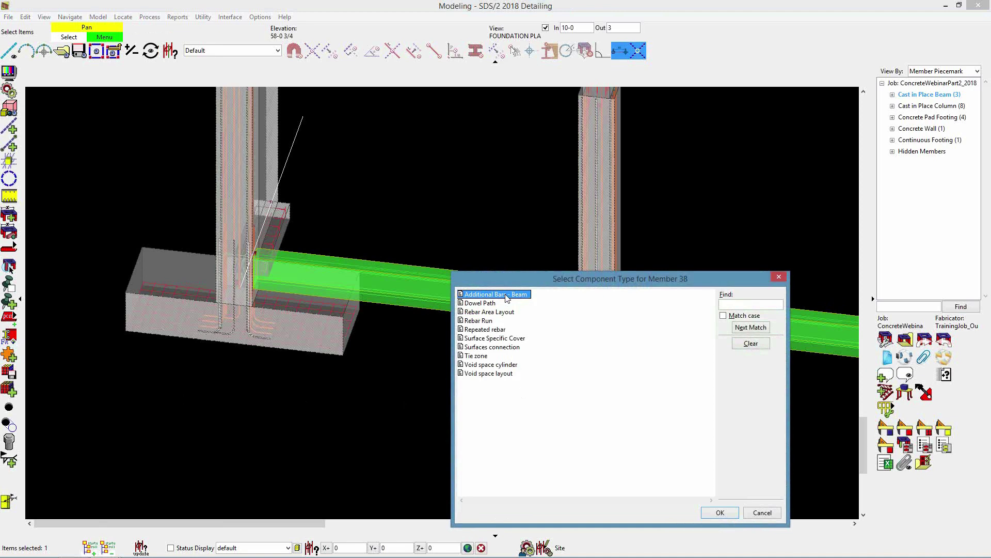
pyautogui.doubleClick(508, 296)
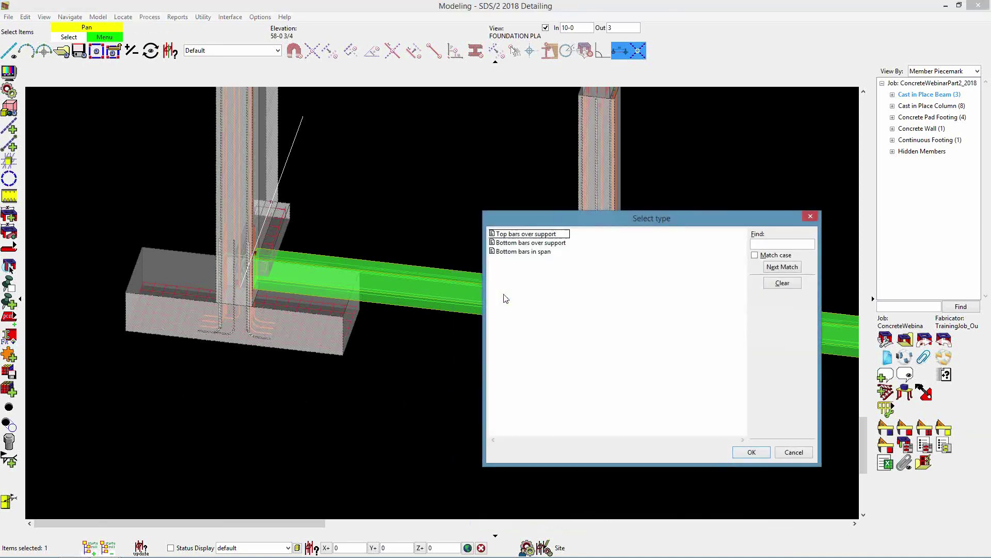
pyautogui.doubleClick(532, 243)
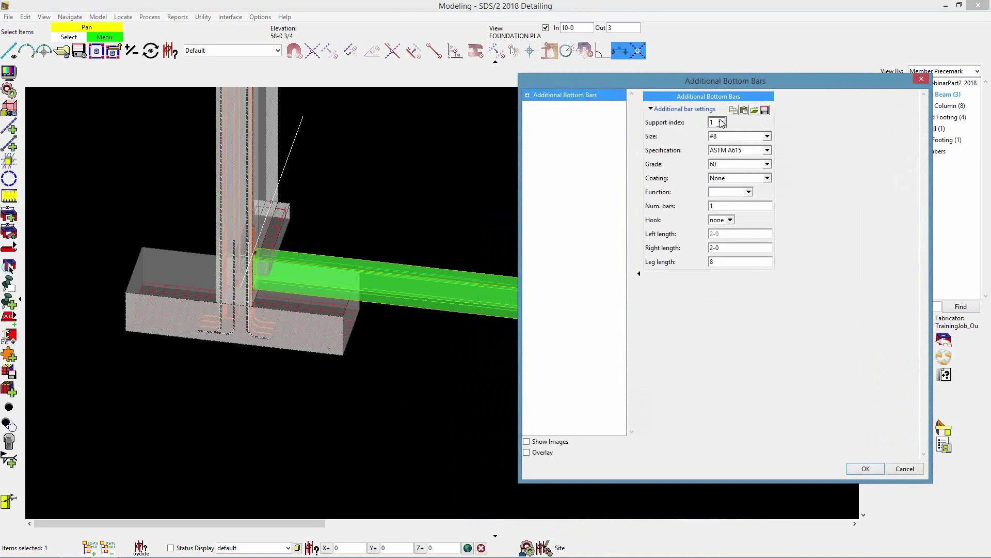
pyautogui.doubleClick(717, 206)
pyautogui.click(876, 466)
# Step: Examine the additional bottom bars at the first column and compare their extension with the additional top bar
pyautogui.scroll(2, 232, 301)
pyautogui.scroll(5, 398, 360)
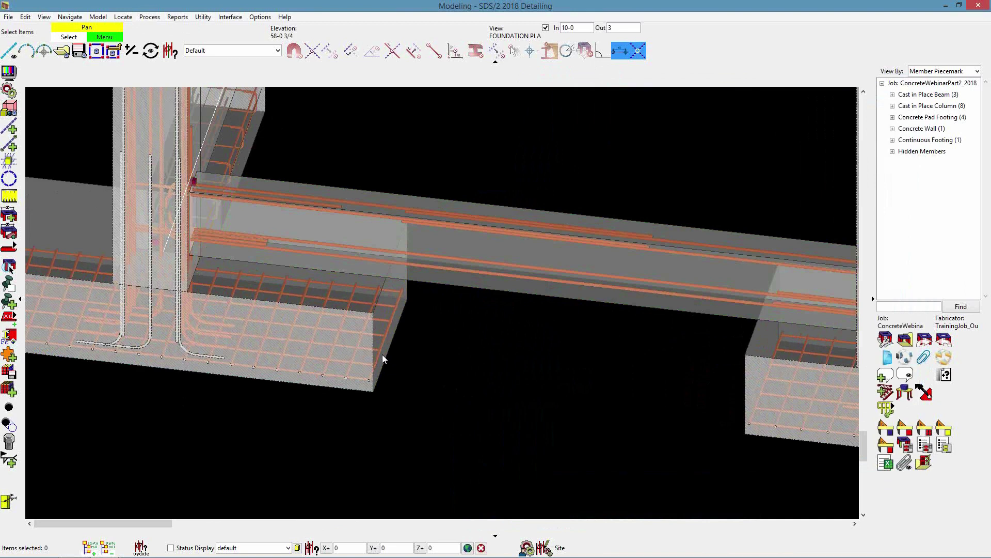
pyautogui.scroll(-2, 349, 238)
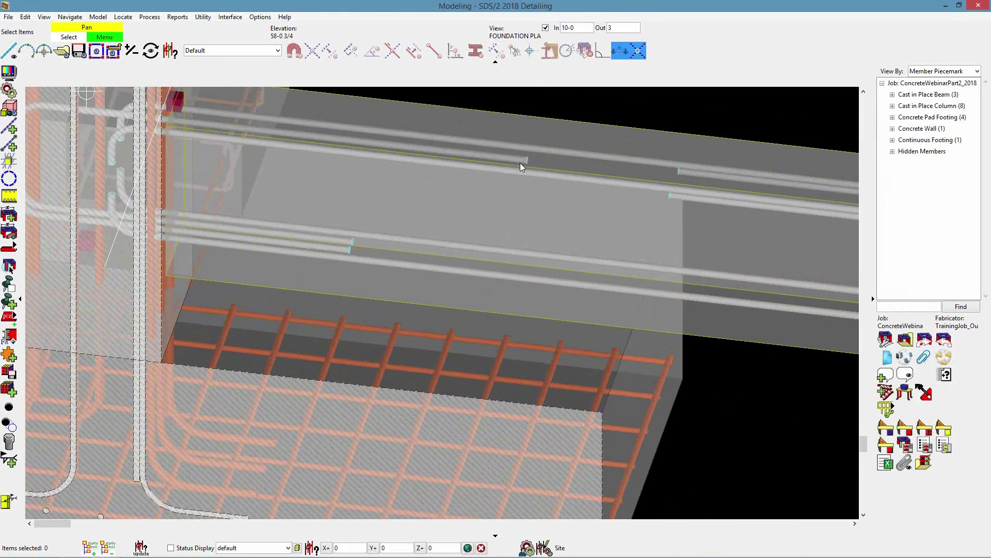
pyautogui.scroll(-1, 520, 163)
pyautogui.scroll(4, 368, 236)
pyautogui.scroll(-5, 375, 248)
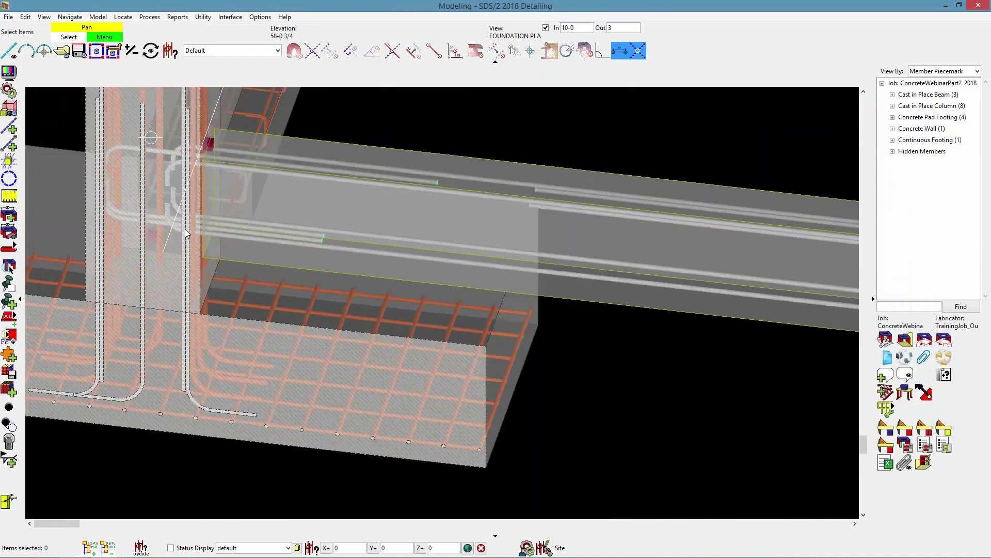
# Step: Add two #8 additional top bars over support index 2, with no hook and left and right lengths of 2-0
pyautogui.click(478, 256)
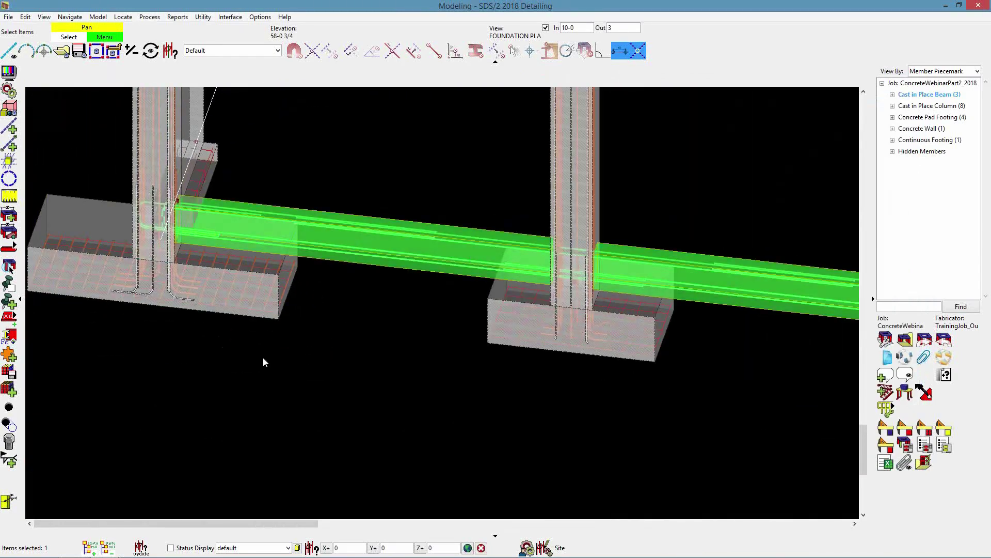
pyautogui.click(8, 357)
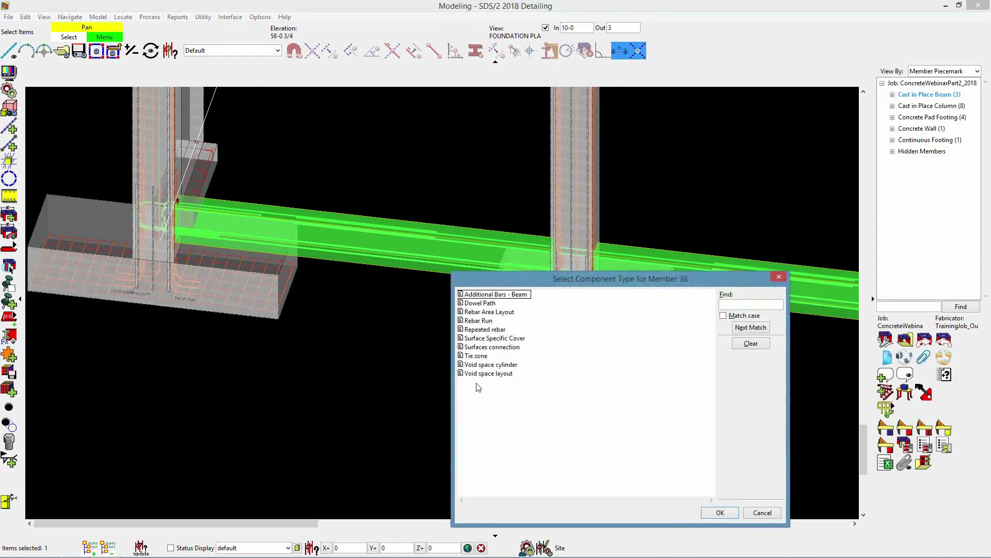
pyautogui.doubleClick(496, 295)
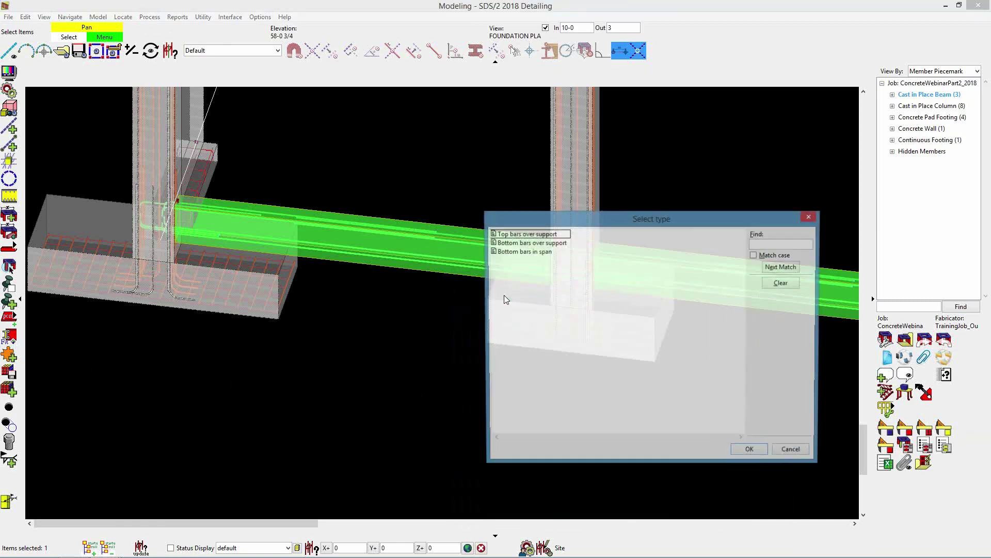
pyautogui.doubleClick(527, 234)
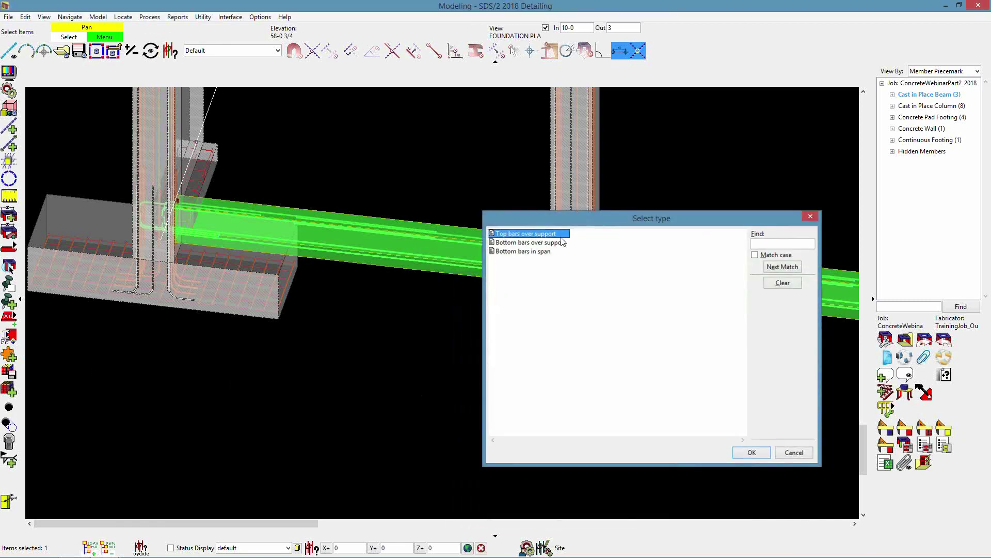
pyautogui.click(721, 123)
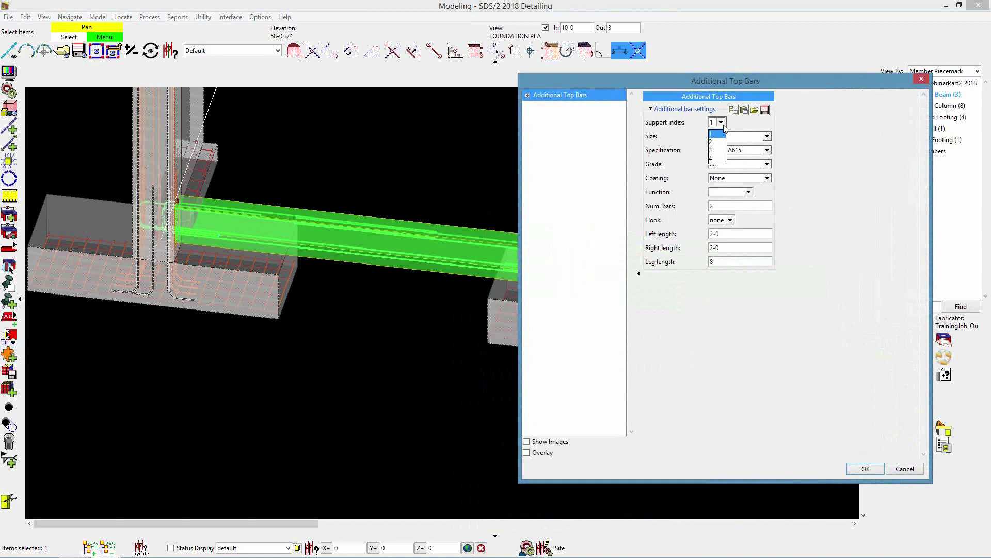
pyautogui.click(718, 140)
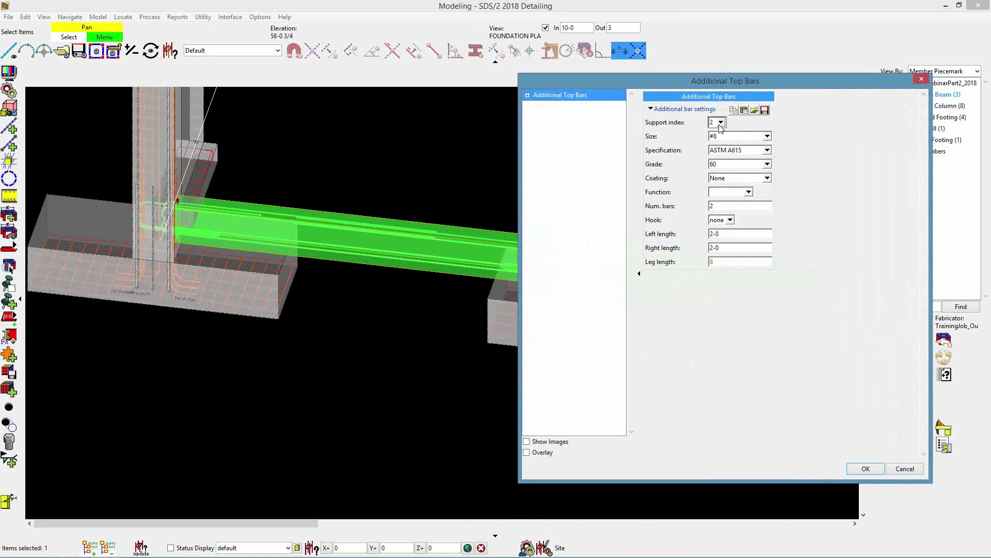
pyautogui.moveTo(734, 78); pyautogui.dragTo(864, 106)
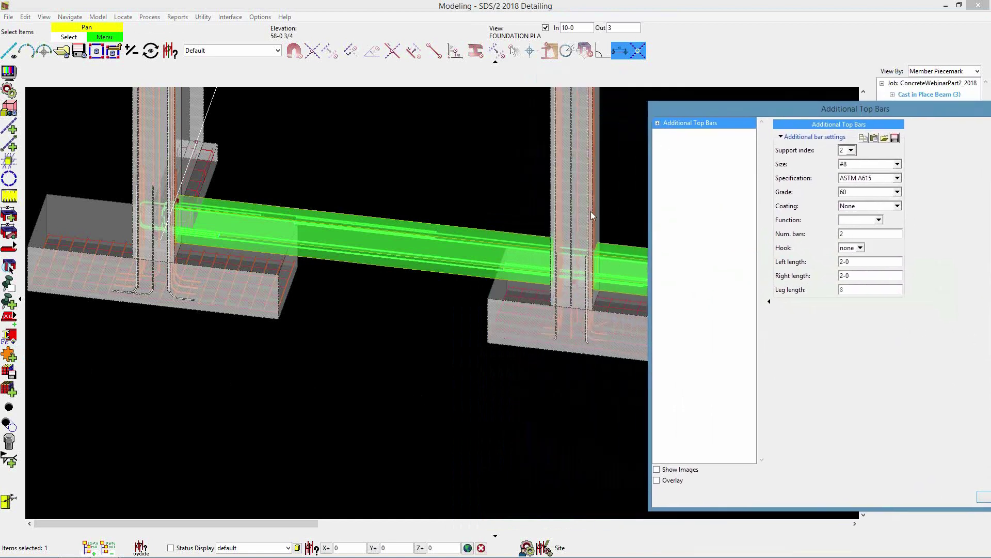
pyautogui.moveTo(808, 117); pyautogui.dragTo(720, 94)
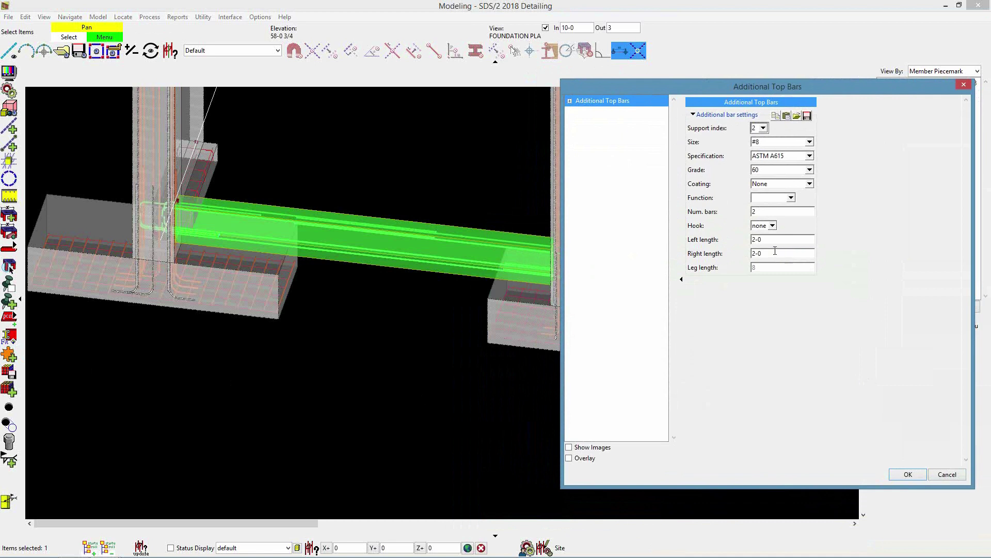
pyautogui.click(906, 474)
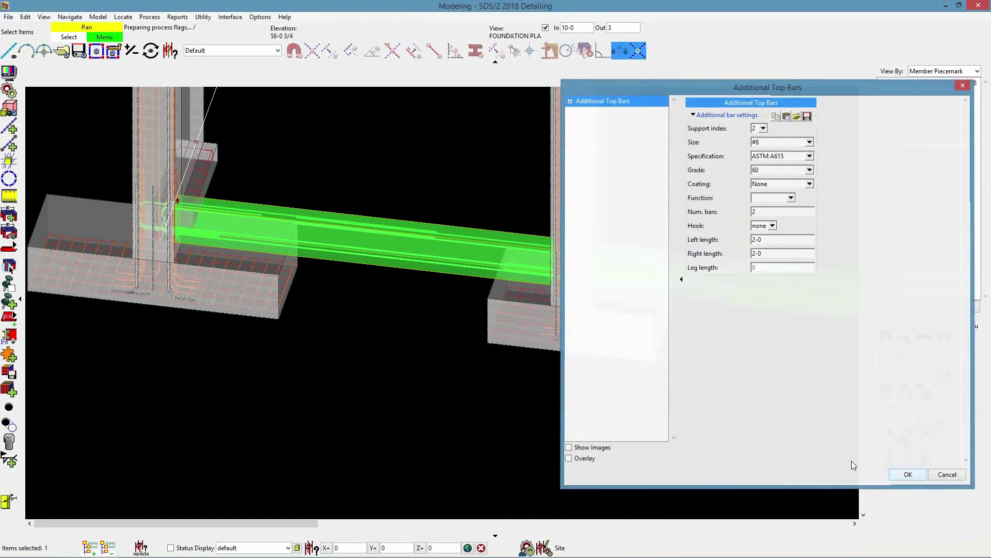
# Step: Examine how the additional top bars pass through the second column and extend into the beam on both sides
pyautogui.scroll(5, 614, 250)
pyautogui.keyDown('shift'); pyautogui.moveTo(615, 250); pyautogui.dragTo(597, 305, button='middle'); pyautogui.keyUp('shift')
pyautogui.scroll(2, 681, 277)
pyautogui.keyDown('shift'); pyautogui.moveTo(695, 250); pyautogui.dragTo(692, 275, button='middle'); pyautogui.keyUp('shift')
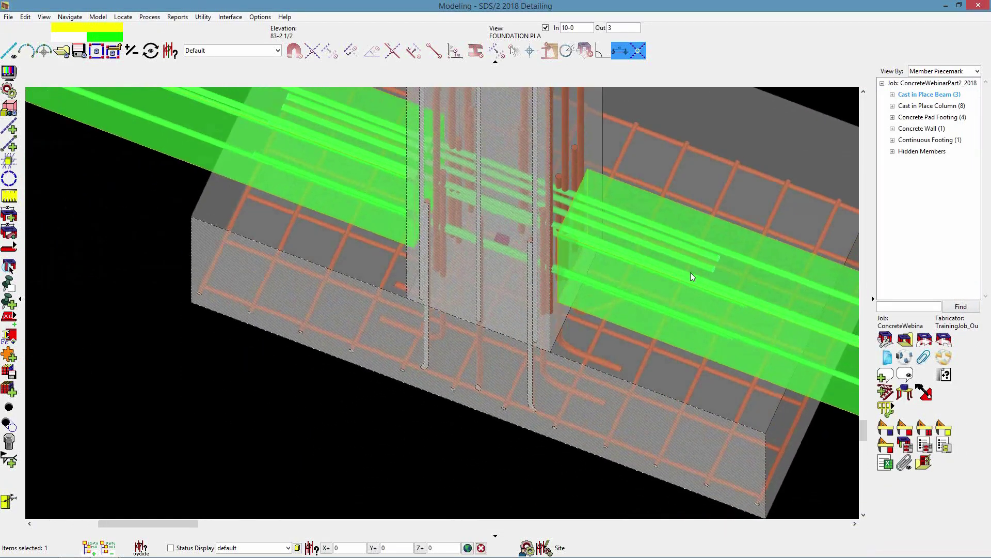
pyautogui.scroll(2, 701, 260)
pyautogui.scroll(-3, 703, 266)
pyautogui.scroll(1, 522, 212)
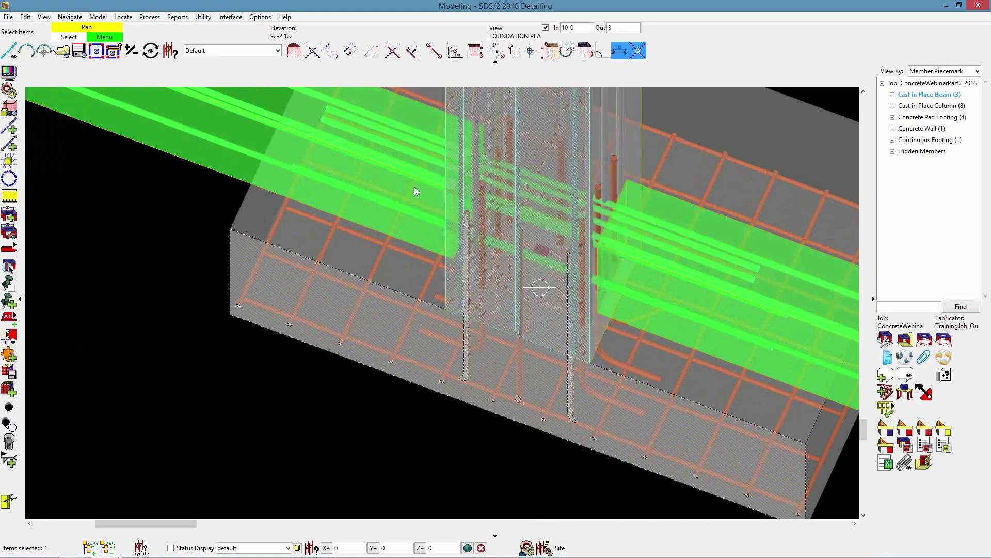
pyautogui.scroll(-3, 442, 300)
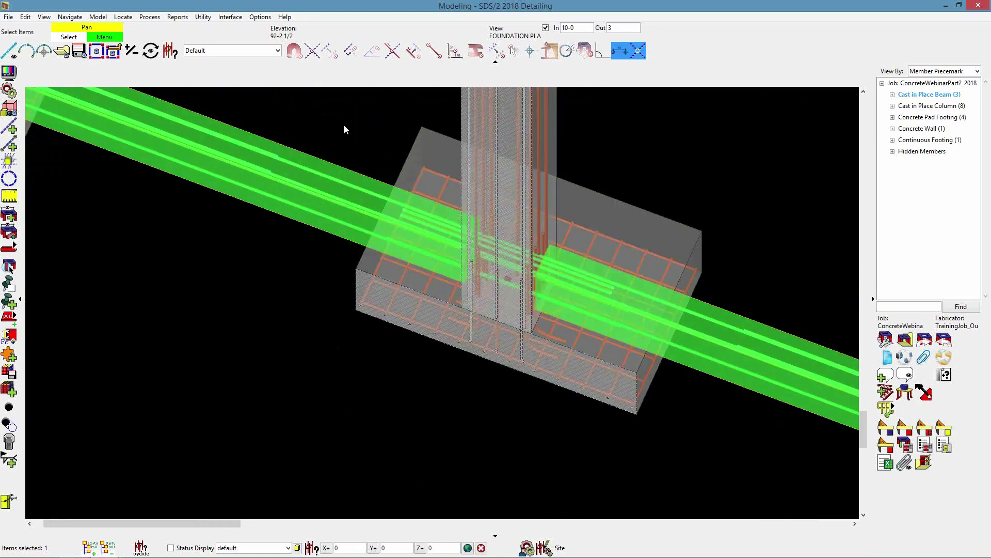
# Step: Restrict selection to custom components and set the hook of the additional top bars over support index 2 to 90
pyautogui.click(342, 132)
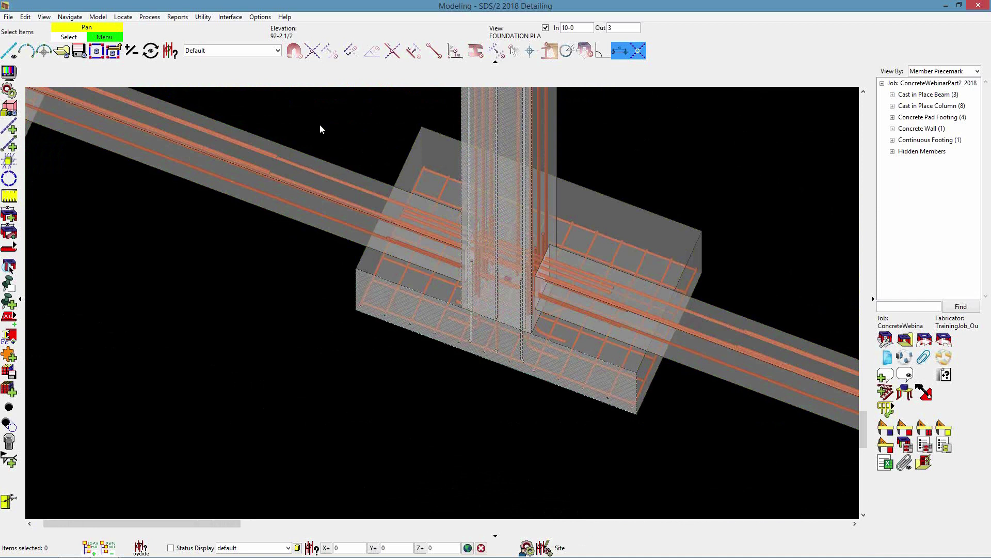
pyautogui.click(270, 51)
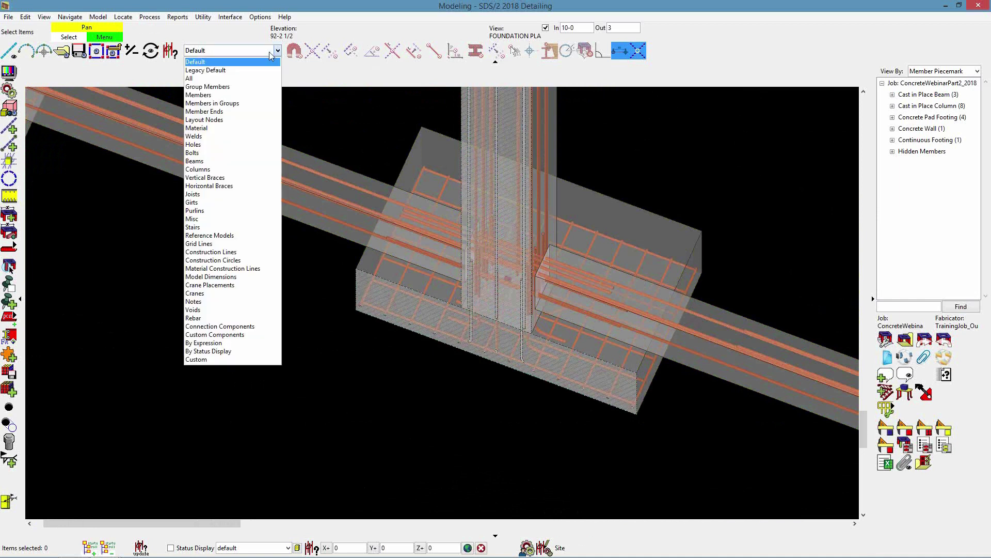
pyautogui.click(260, 335)
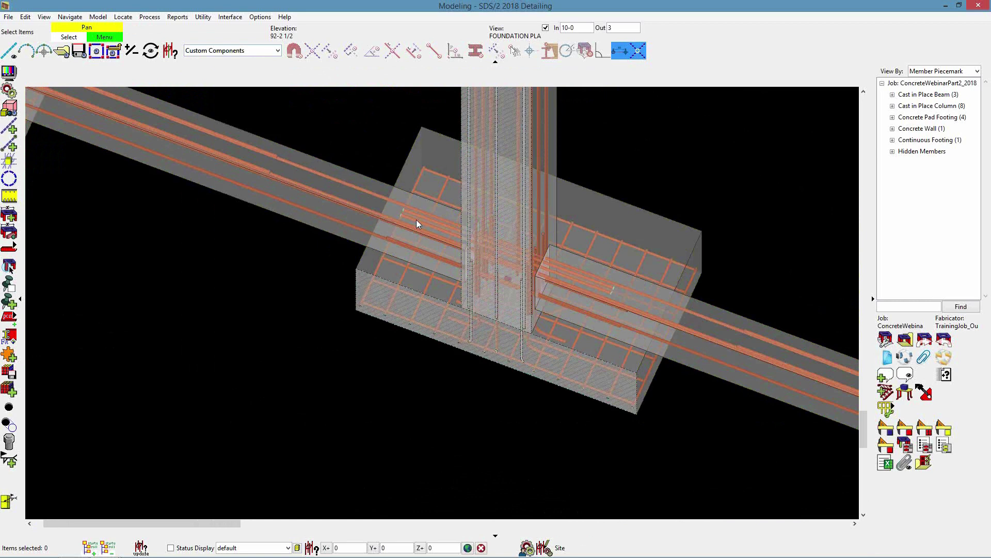
pyautogui.doubleClick(417, 221)
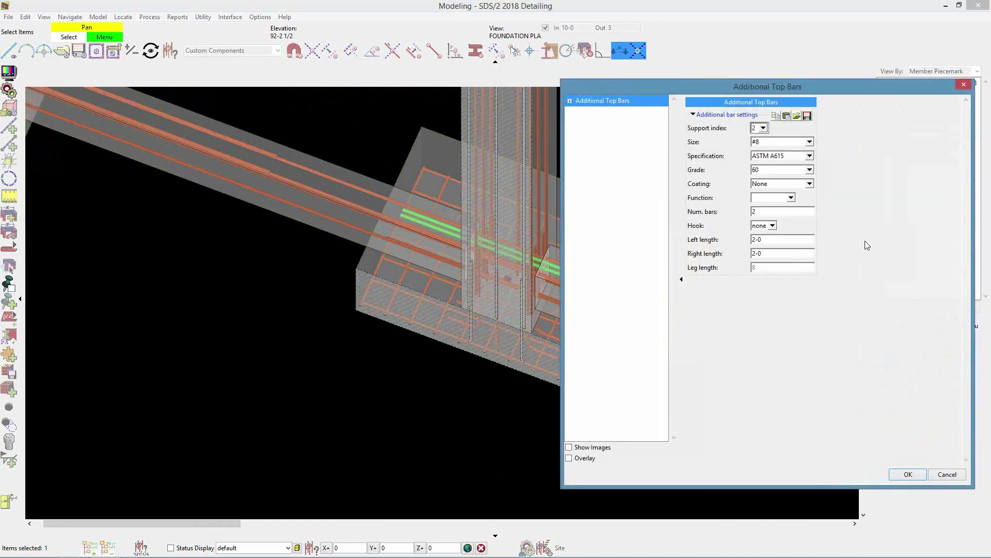
pyautogui.click(772, 227)
pyautogui.click(769, 238)
pyautogui.click(907, 475)
pyautogui.keyDown('shift'); pyautogui.moveTo(584, 302); pyautogui.dragTo(624, 235, button='middle'); pyautogui.keyUp('shift')
pyautogui.scroll(3, 589, 305)
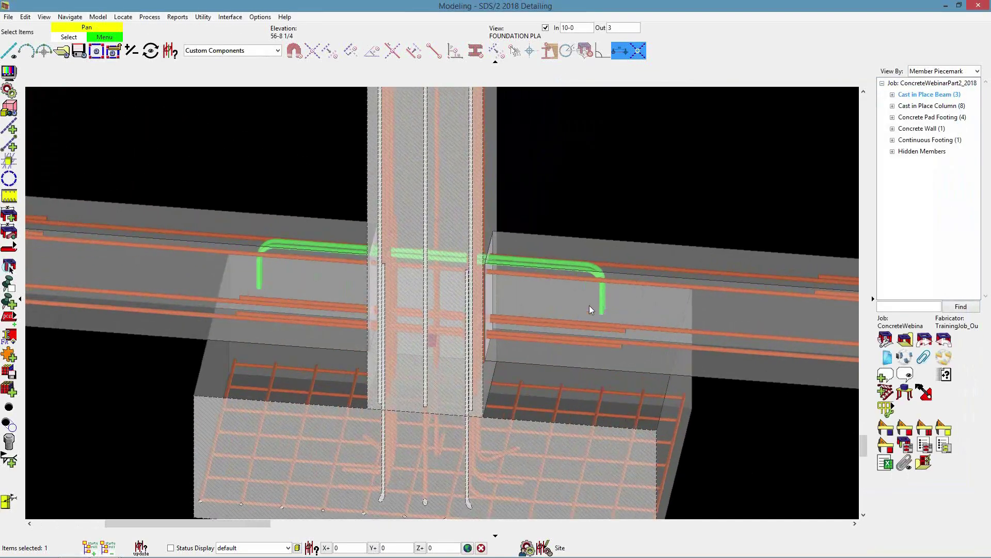
# Step: Inspect the hooked top bars over the second column, clear the selection and set the selection filter back to Default
pyautogui.scroll(2, 590, 306)
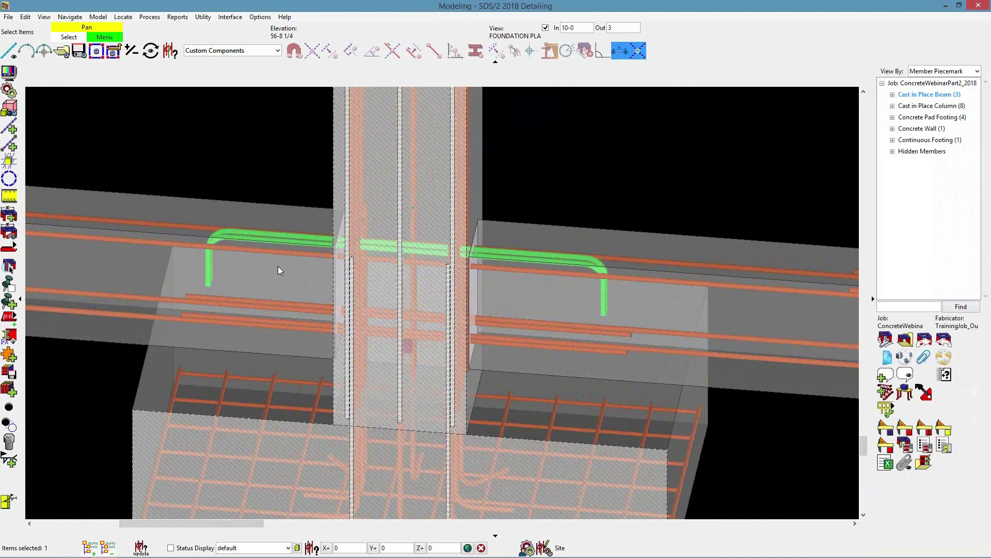
pyautogui.scroll(-5, 355, 339)
pyautogui.scroll(2, 696, 393)
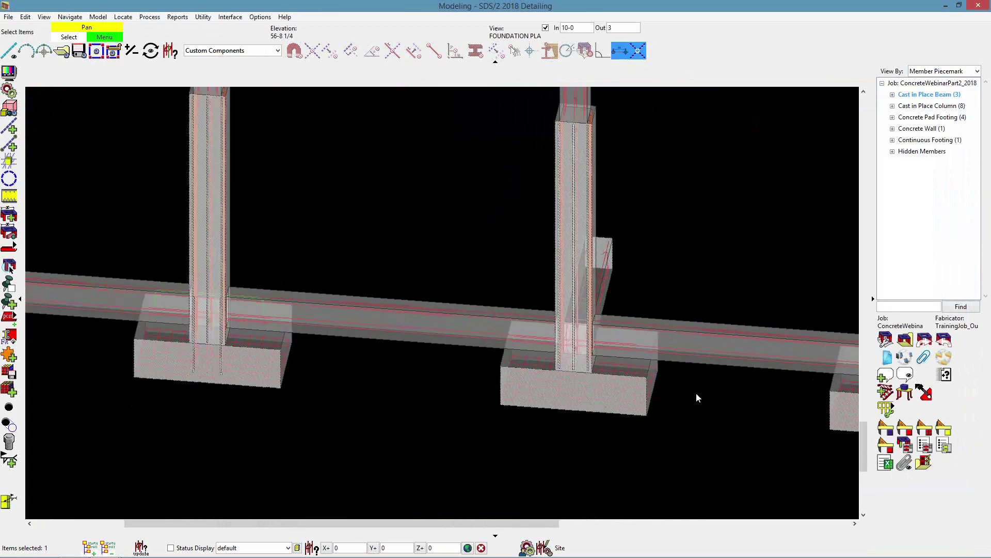
pyautogui.click(707, 399)
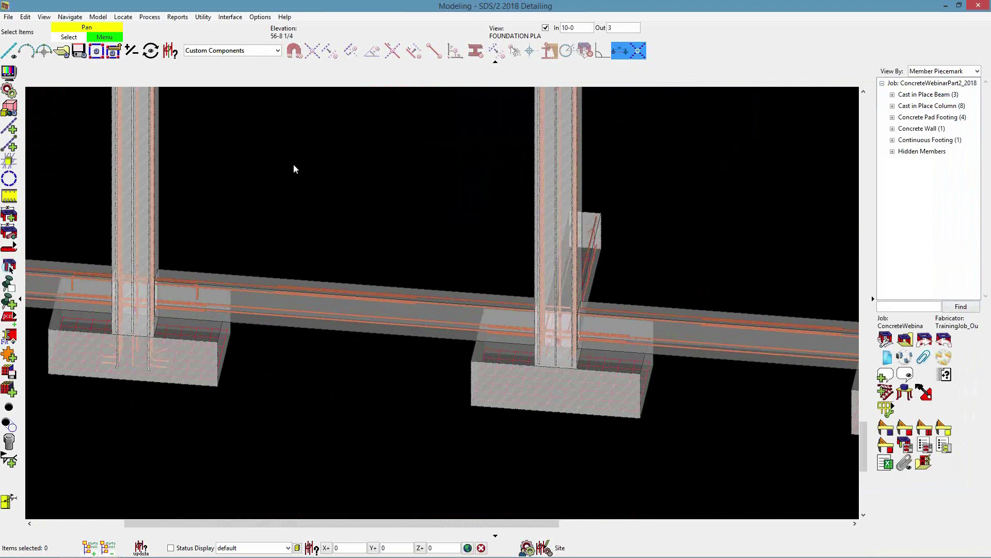
pyautogui.click(277, 50)
pyautogui.click(256, 65)
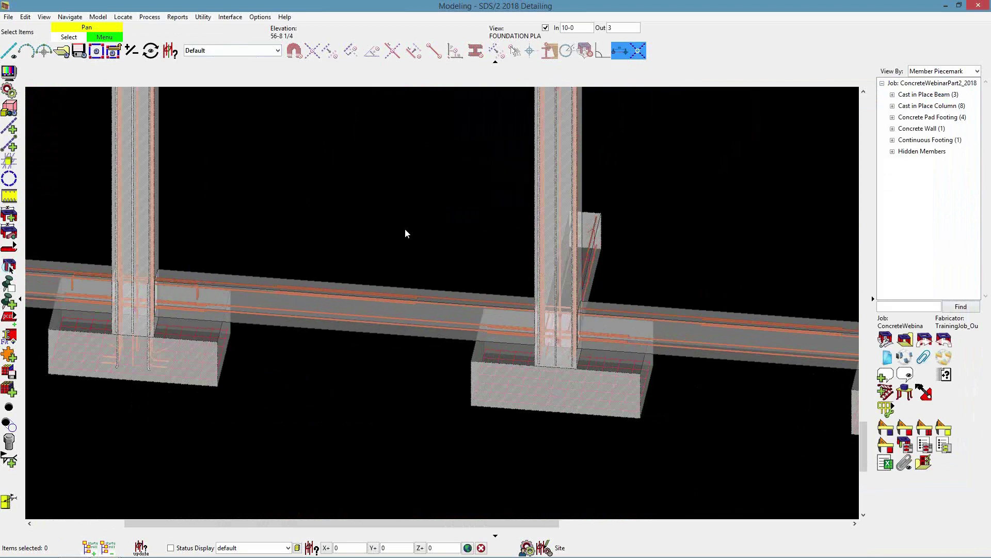
# Step: Add two #8 additional bottom bars over support index 3 of the grade beam, with 90 hooks and left and right lengths of 2-0
pyautogui.click(434, 302)
pyautogui.scroll(-2, 429, 354)
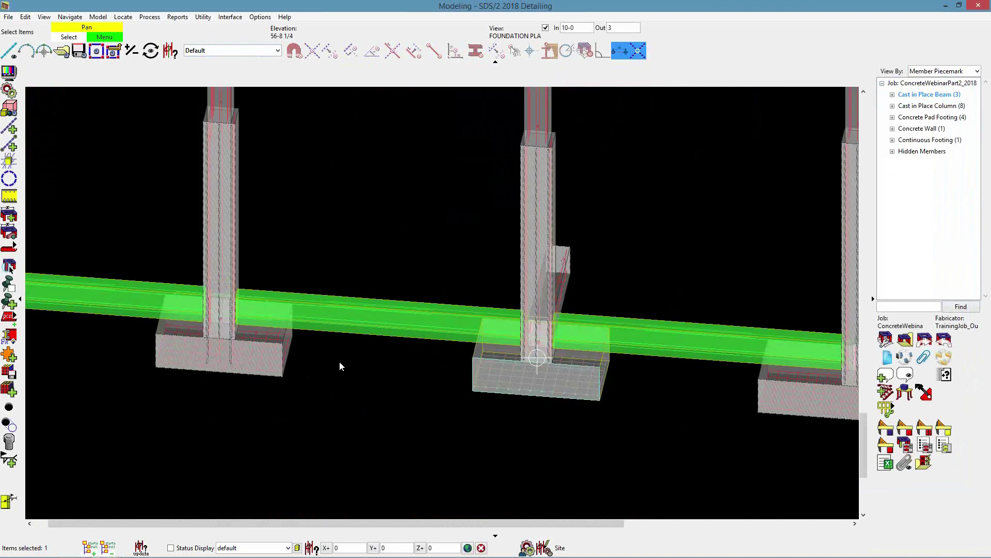
pyautogui.click(9, 355)
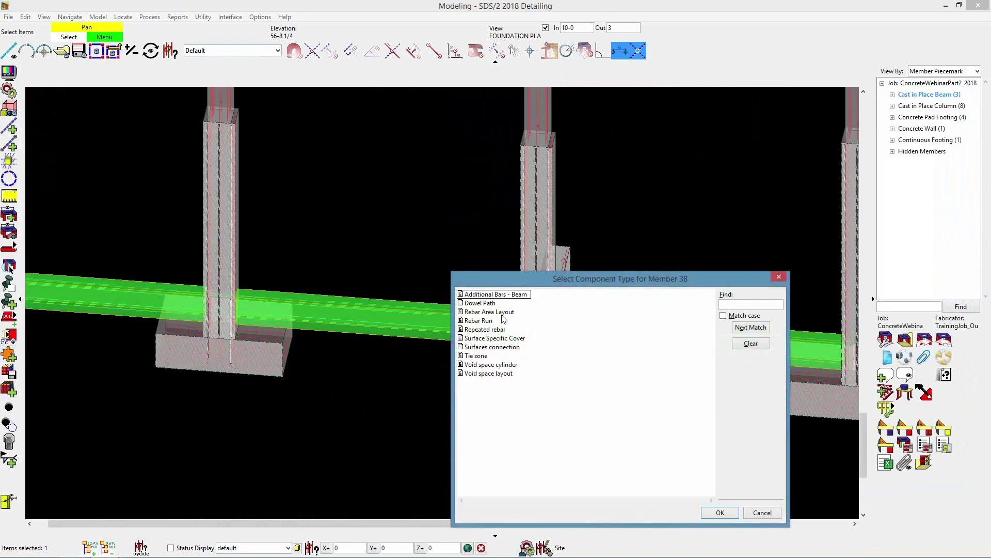
pyautogui.doubleClick(497, 294)
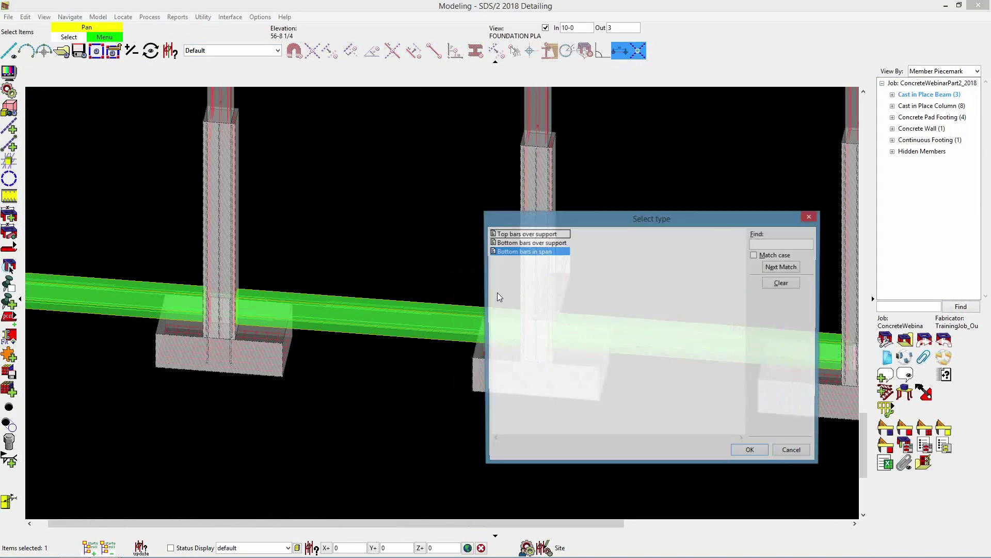
pyautogui.doubleClick(532, 244)
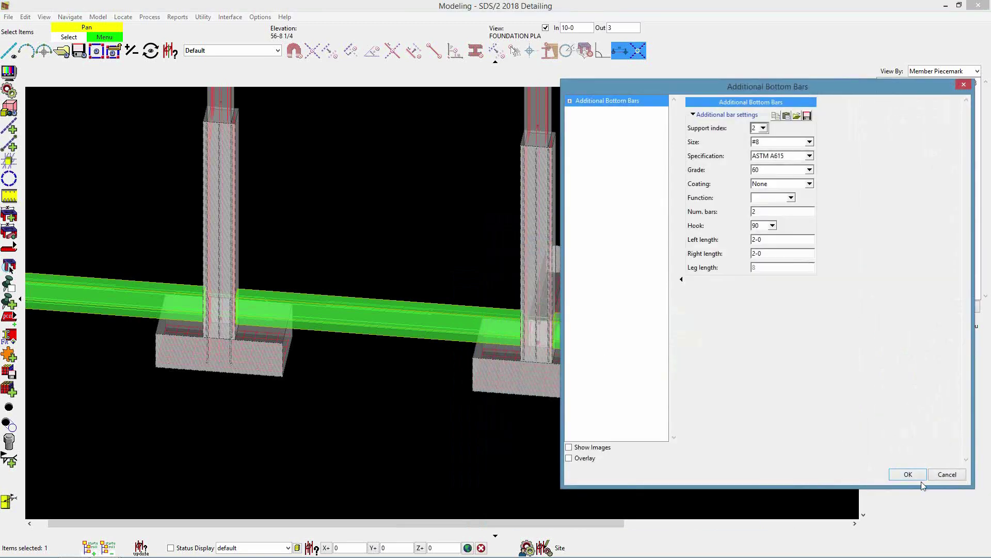
pyautogui.click(761, 129)
pyautogui.click(761, 161)
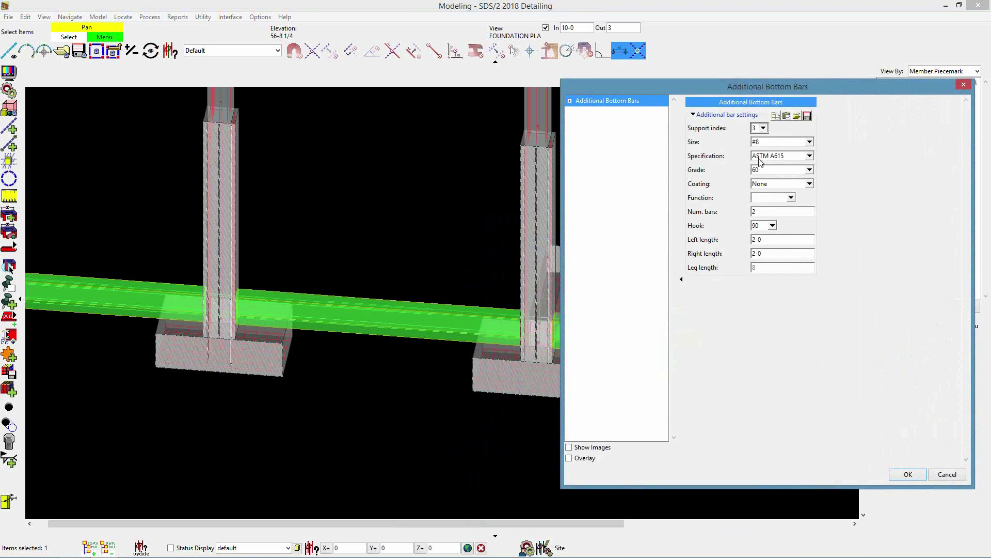
pyautogui.click(908, 474)
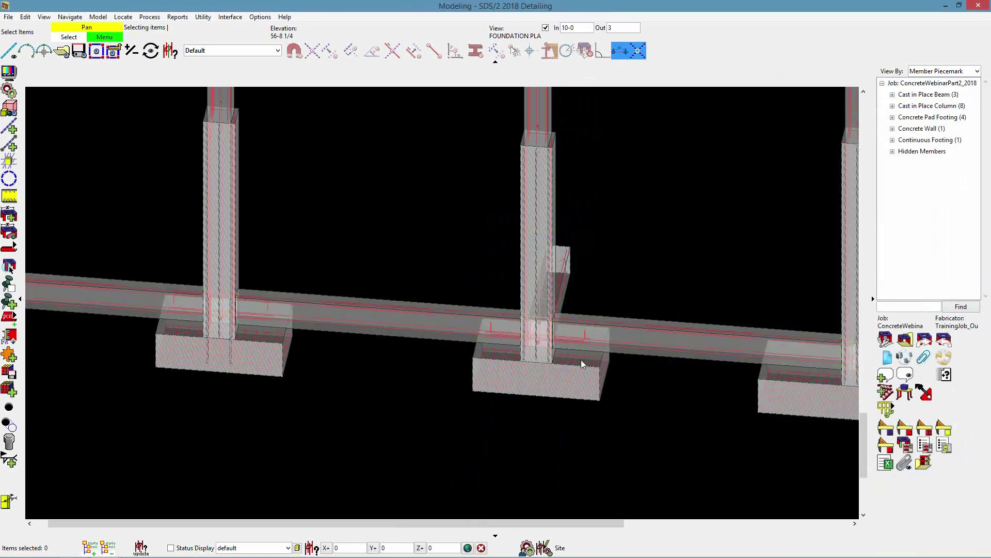
# Step: Examine the hooked additional bottom bars at the third column and how they extend into the beam on both sides
pyautogui.scroll(3, 575, 344)
pyautogui.scroll(3, 578, 340)
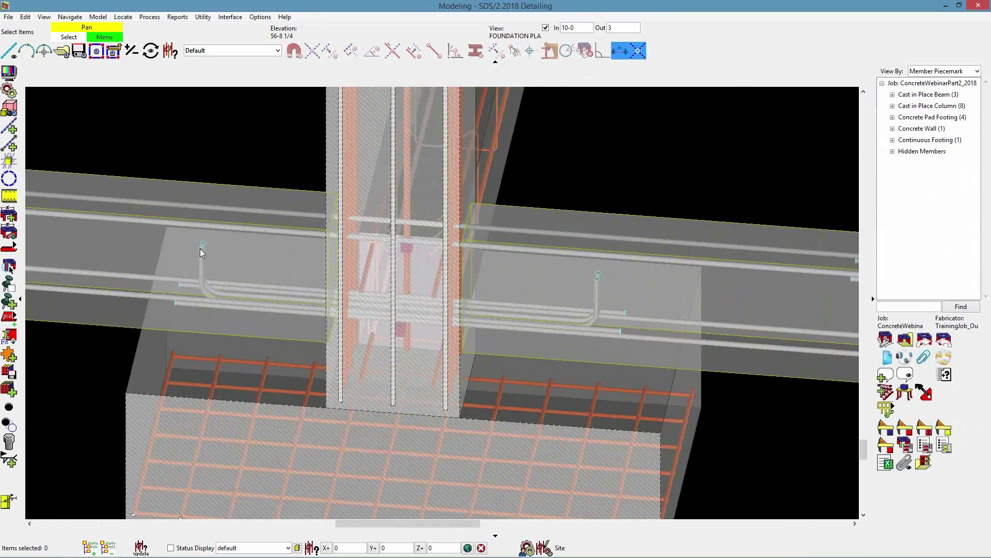
pyautogui.scroll(-10, 463, 302)
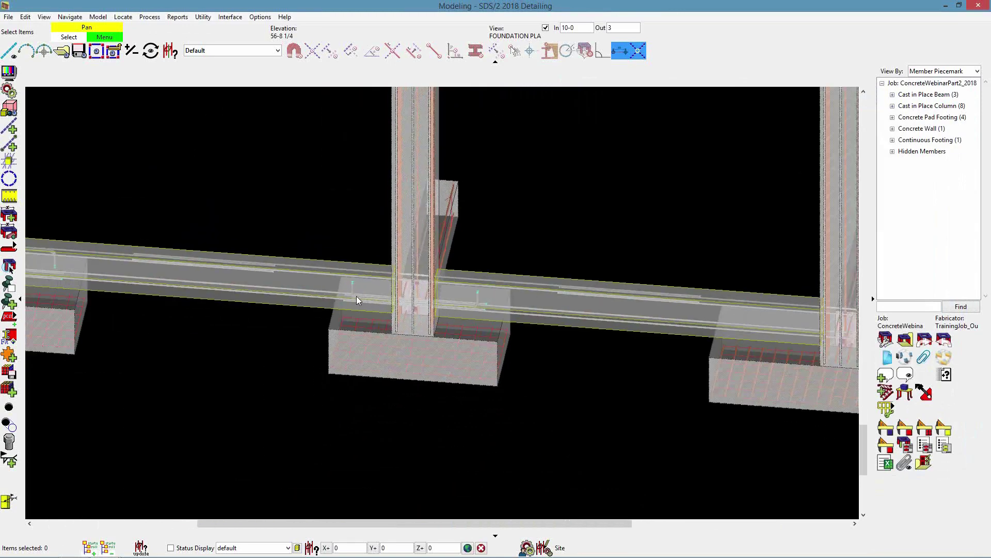
pyautogui.scroll(-3, 395, 321)
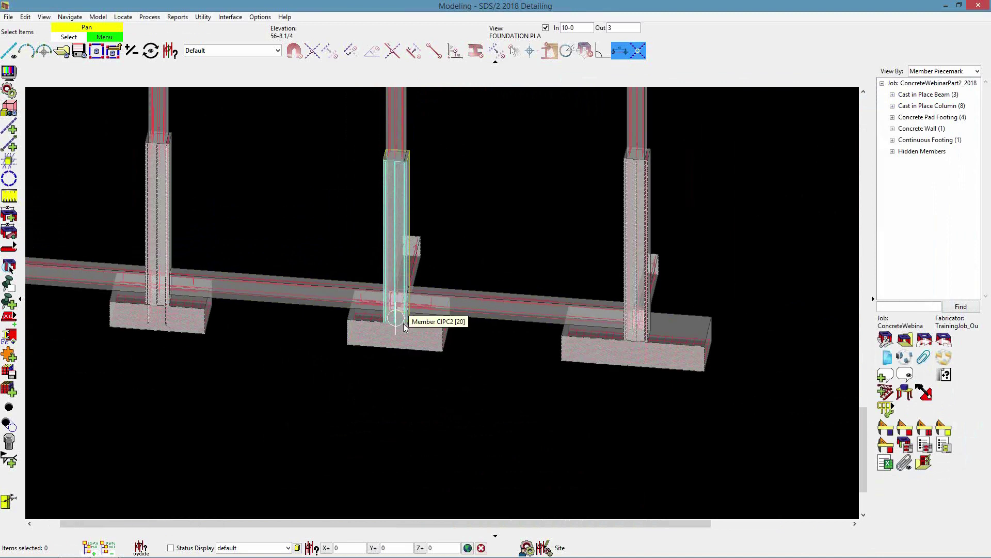
pyautogui.scroll(-2, 465, 296)
pyautogui.scroll(1, 418, 289)
# Step: Select the grade beam running perpendicular from the third column and turn off the view depth limits
pyautogui.keyDown('shift'); pyautogui.moveTo(429, 294); pyautogui.dragTo(336, 274, button='middle'); pyautogui.keyUp('shift')
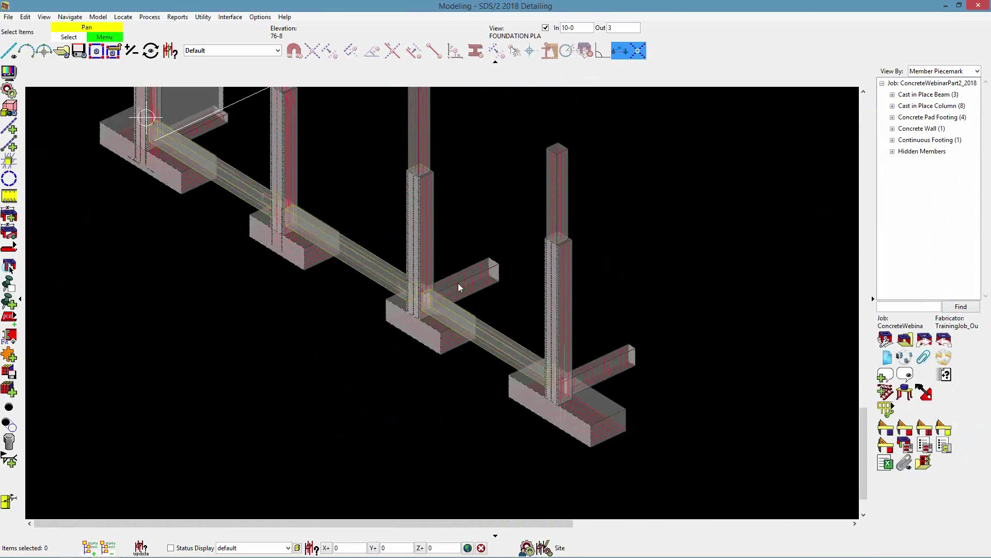
pyautogui.scroll(5, 462, 306)
pyautogui.moveTo(496, 262)
pyautogui.keyDown('shift'); pyautogui.mouseDown(button='middle')
pyautogui.moveTo(431, 274)
pyautogui.moveTo(410, 265)
pyautogui.moveTo(478, 265)
pyautogui.mouseUp(button='middle'); pyautogui.keyUp('shift')
pyautogui.click(539, 280)
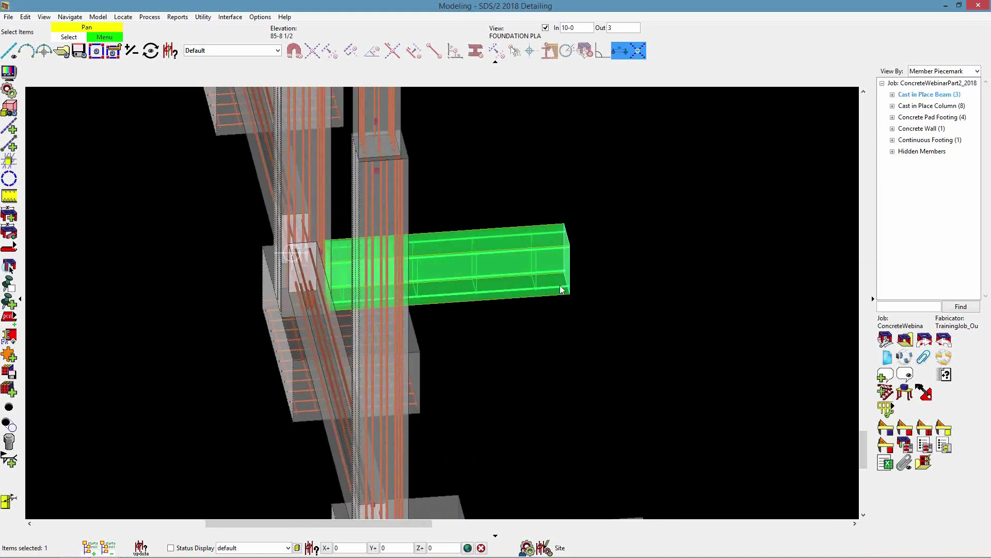
pyautogui.click(546, 28)
pyautogui.scroll(1, 589, 311)
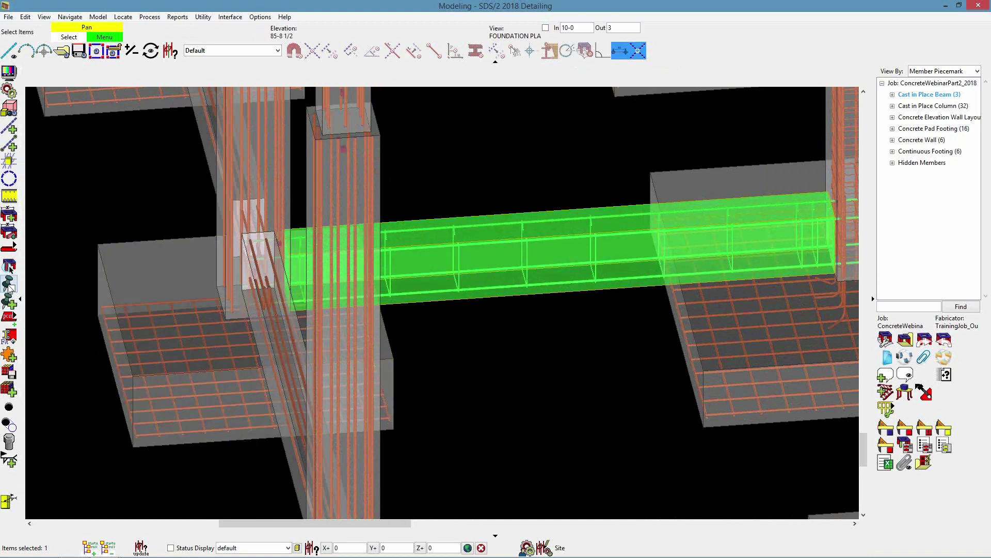
# Step: Add two #8 additional bottom bars in span index 1 of the perpendicular beam, with no hook and left and right lengths of 2-0
pyautogui.click(10, 372)
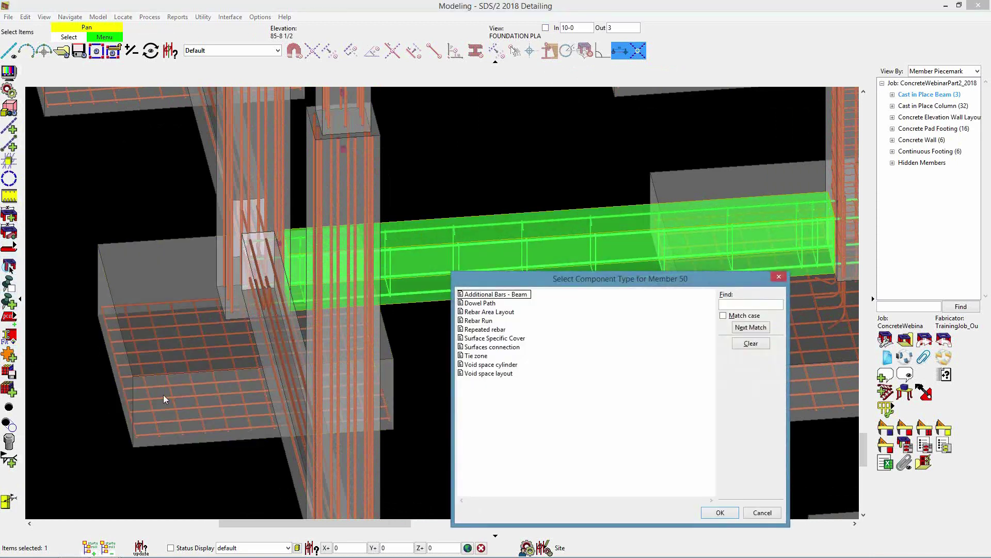
pyautogui.doubleClick(498, 297)
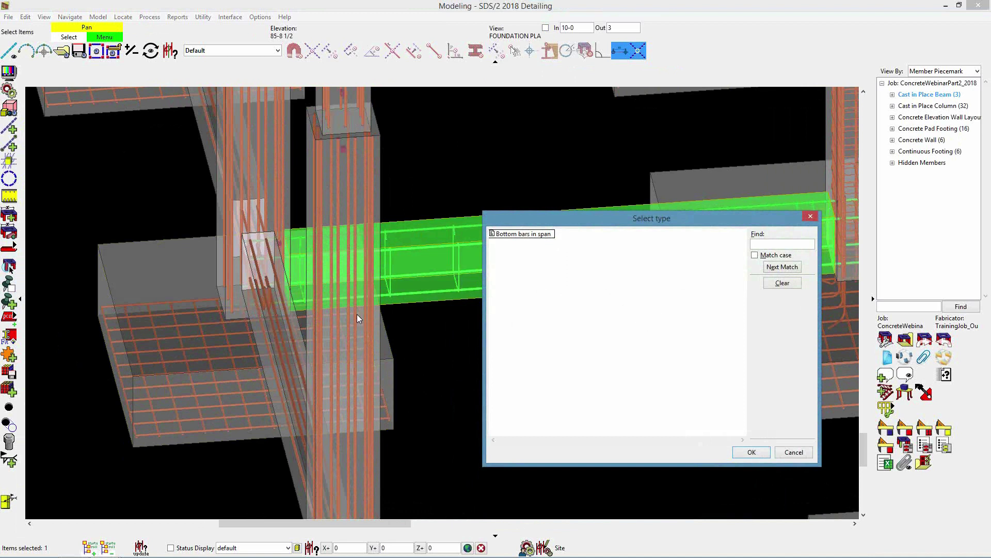
pyautogui.click(537, 237)
pyautogui.click(752, 453)
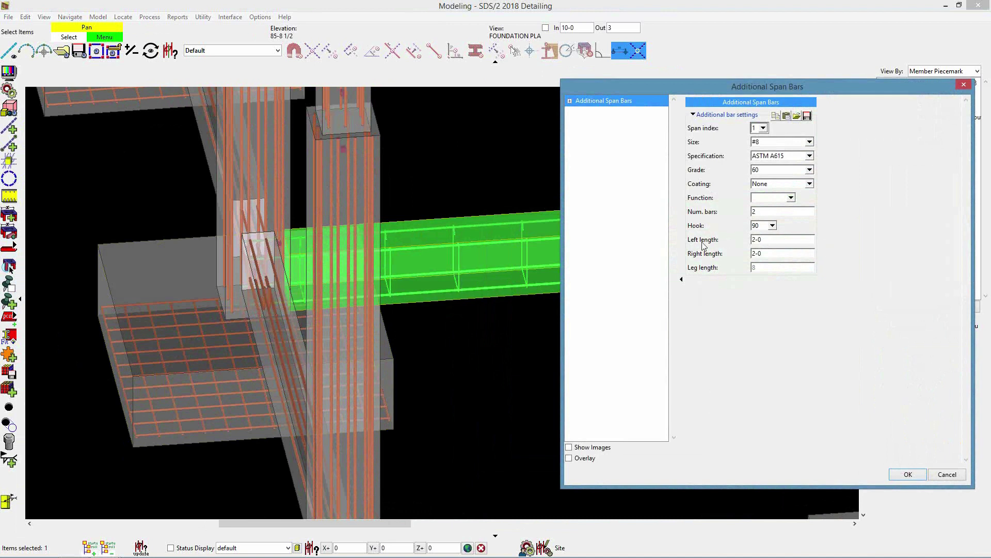
pyautogui.click(773, 225)
pyautogui.click(762, 247)
pyautogui.click(904, 475)
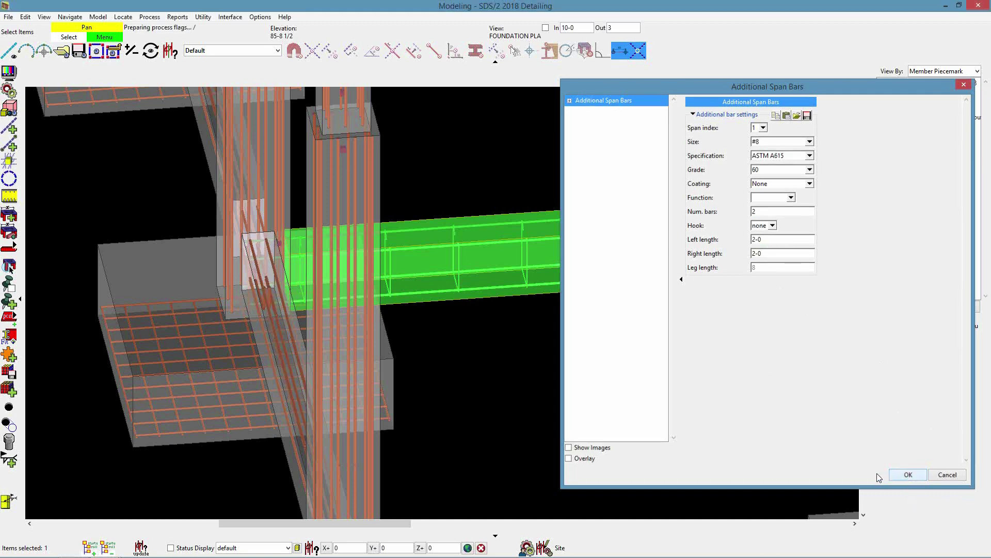
# Step: Set the left length of the perpendicular beam's additional span bars to 8-0
pyautogui.scroll(3, 564, 267)
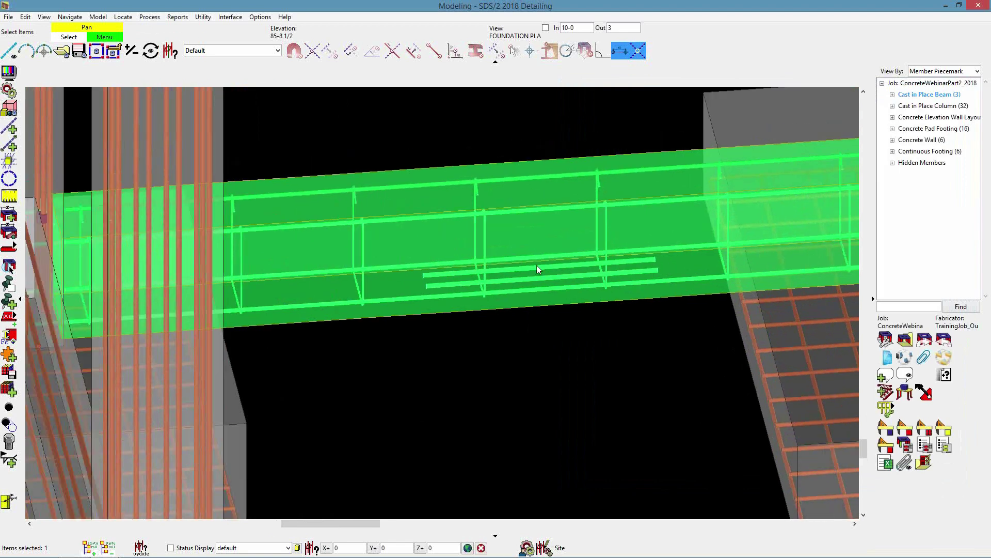
pyautogui.scroll(-4, 739, 249)
pyautogui.scroll(3, 591, 294)
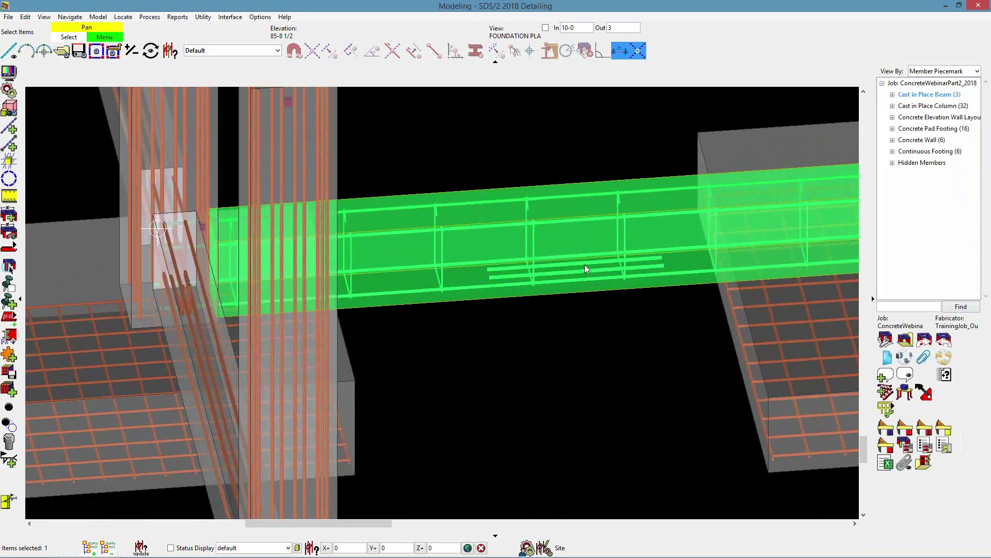
pyautogui.doubleClick(586, 269)
pyautogui.click(489, 299)
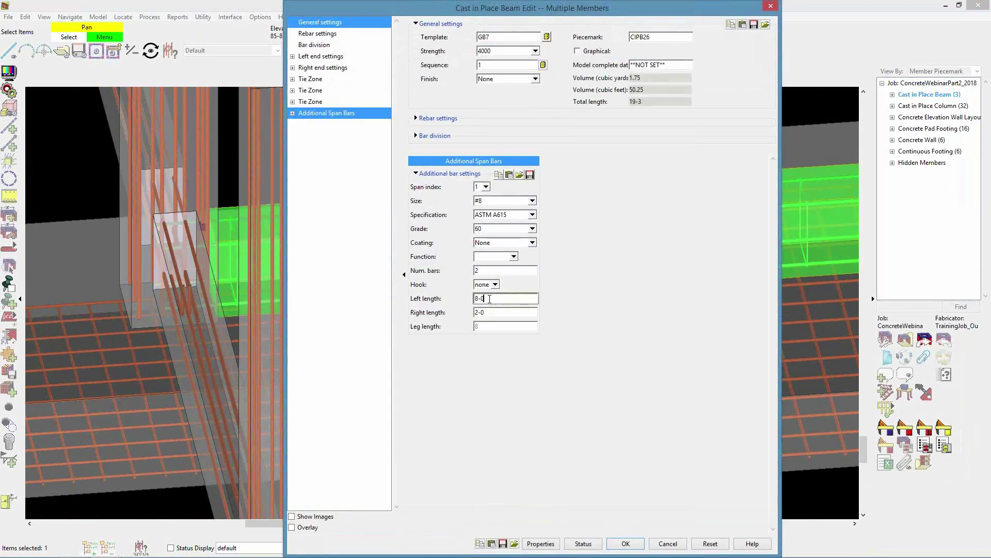
pyautogui.press('Return')
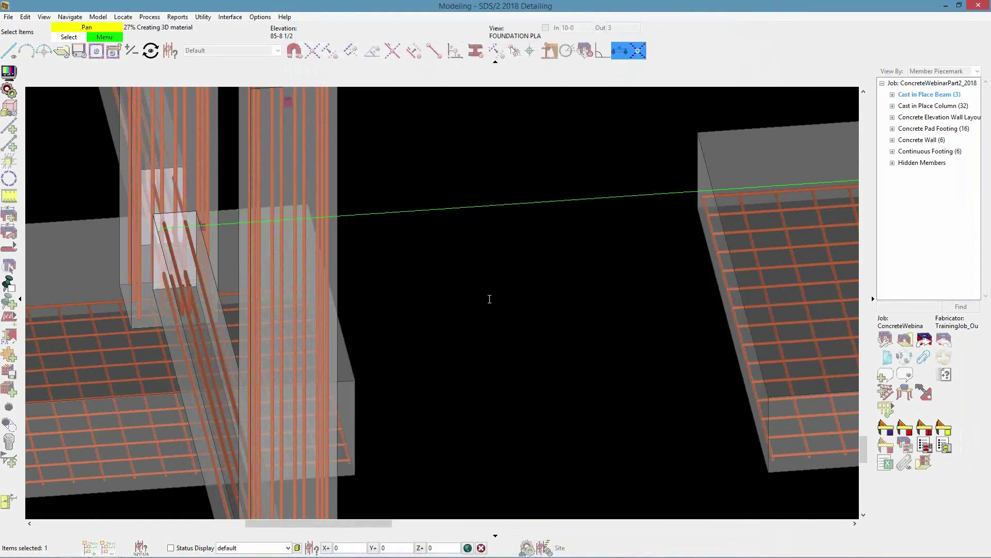
# Step: Examine how far the additional span bars extend toward each end of the perpendicular beam
pyautogui.scroll(1, 566, 269)
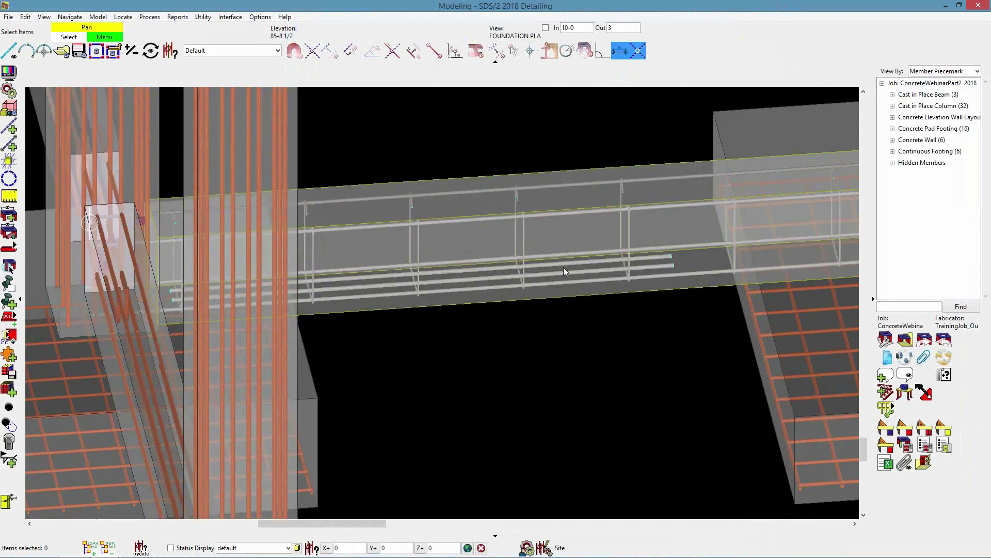
pyautogui.keyDown('shift'); pyautogui.moveTo(448, 284); pyautogui.dragTo(329, 287, button='middle'); pyautogui.keyUp('shift')
pyautogui.scroll(-2, 482, 304)
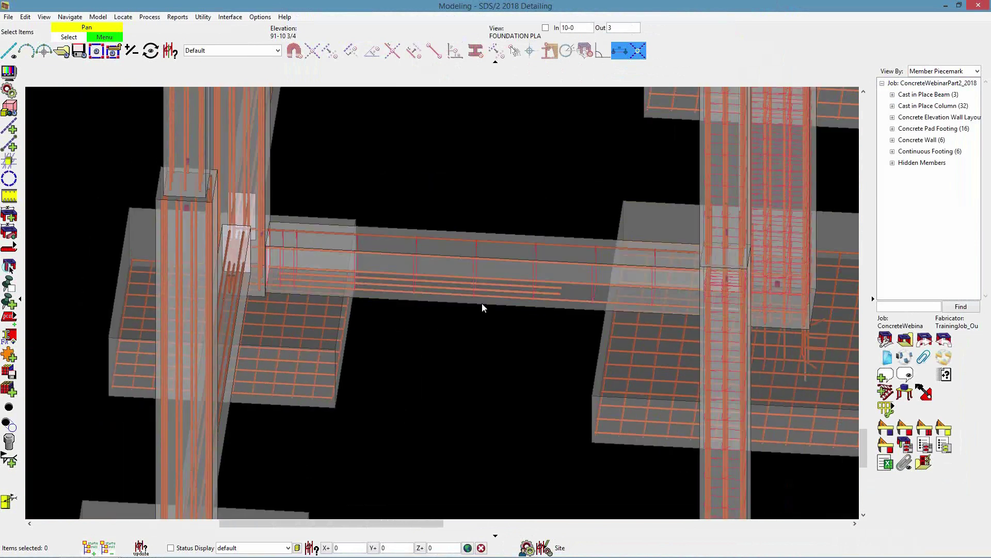
pyautogui.keyDown('shift'); pyautogui.moveTo(553, 287); pyautogui.dragTo(574, 266, button='middle'); pyautogui.keyUp('shift')
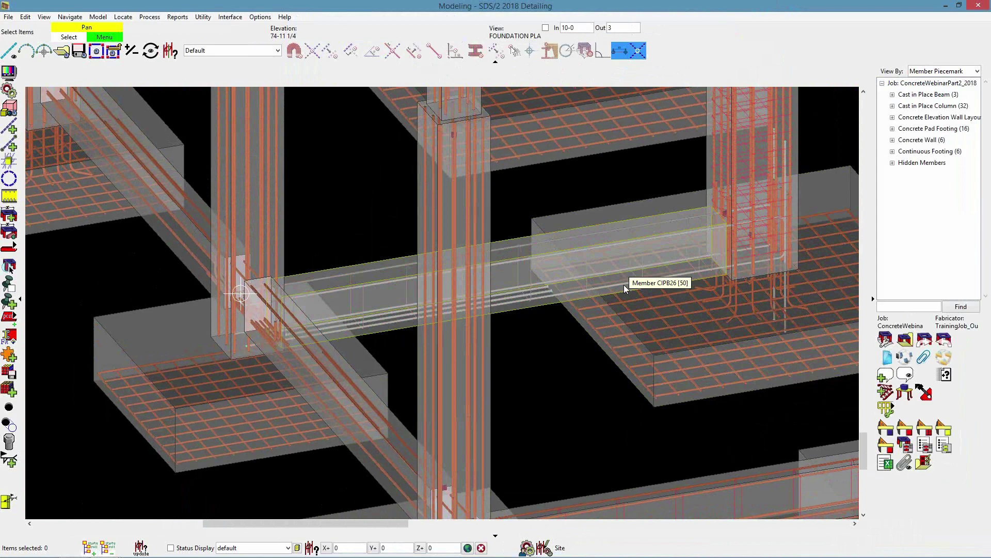
# Step: Look over the grade beams, columns and pad footings along the foundation's outer edge up to the wall's end column
pyautogui.scroll(-3, 674, 318)
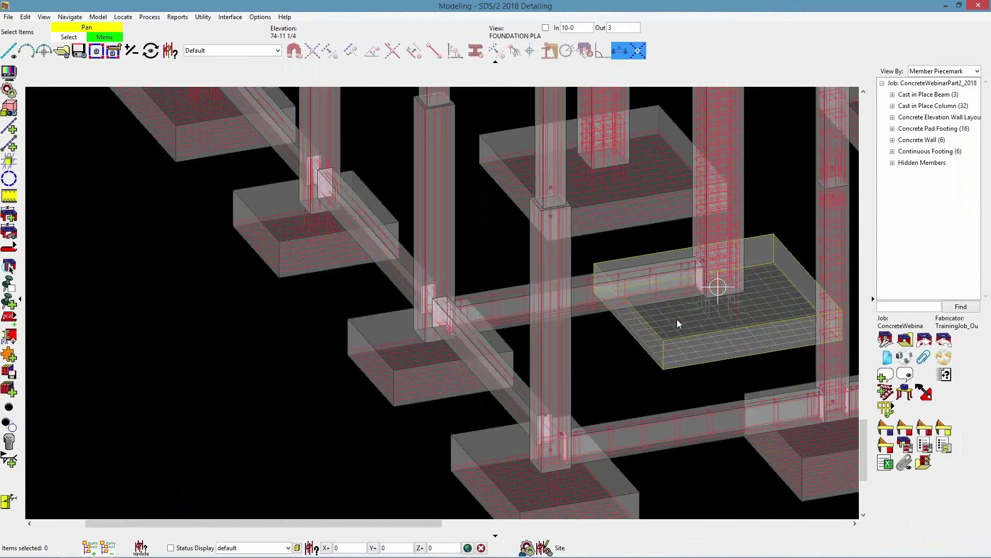
pyautogui.scroll(-1, 559, 336)
pyautogui.scroll(-4, 608, 354)
pyautogui.scroll(4, 516, 323)
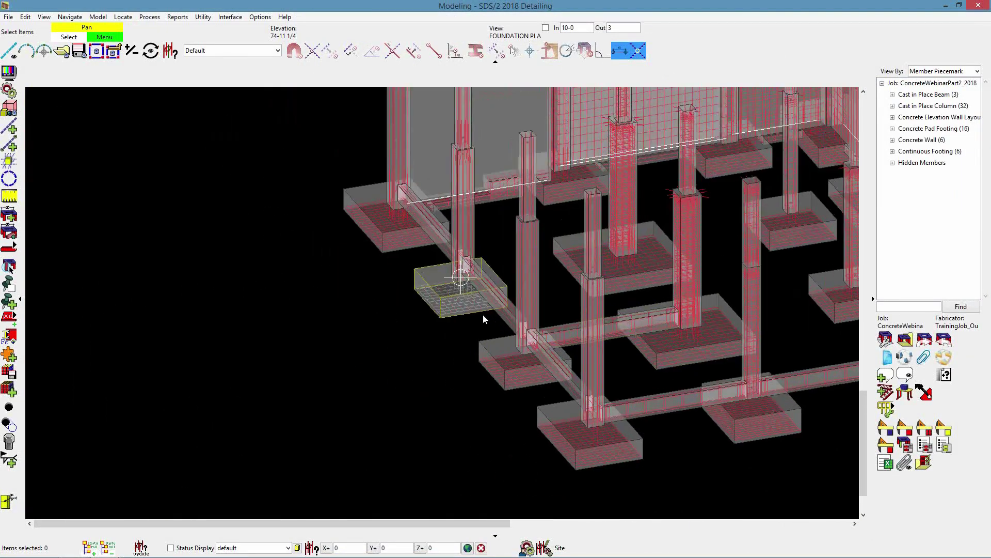
pyautogui.keyDown('shift'); pyautogui.moveTo(521, 287); pyautogui.dragTo(562, 283, button='middle'); pyautogui.keyUp('shift')
pyautogui.scroll(-3, 537, 342)
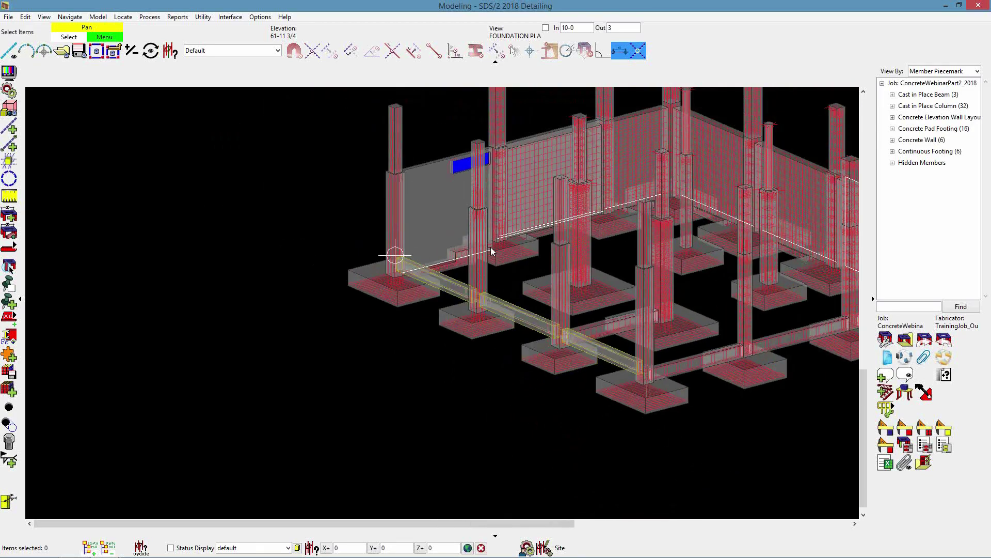
pyautogui.scroll(3, 491, 249)
pyautogui.scroll(1, 506, 287)
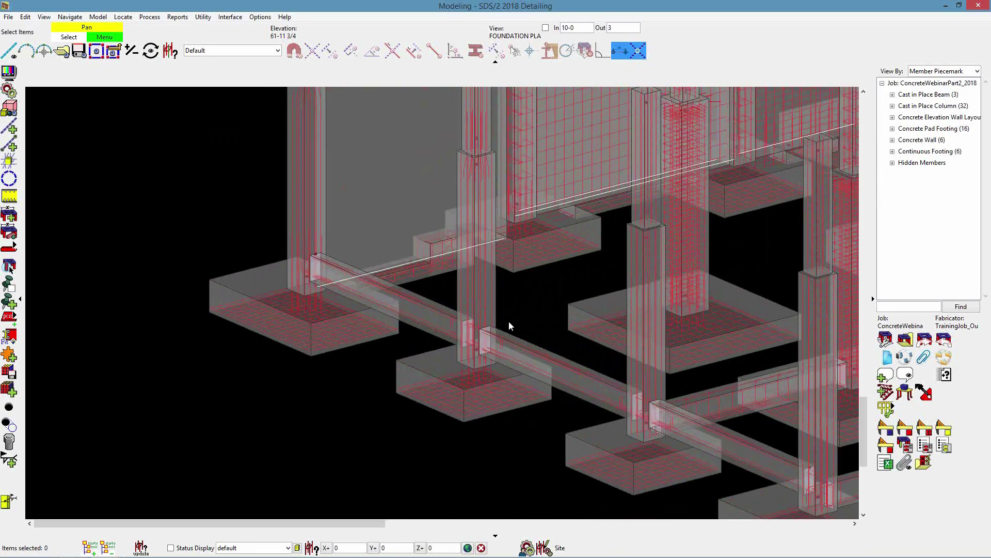
pyautogui.scroll(1, 471, 302)
pyautogui.scroll(-1, 549, 409)
pyautogui.scroll(2, 552, 396)
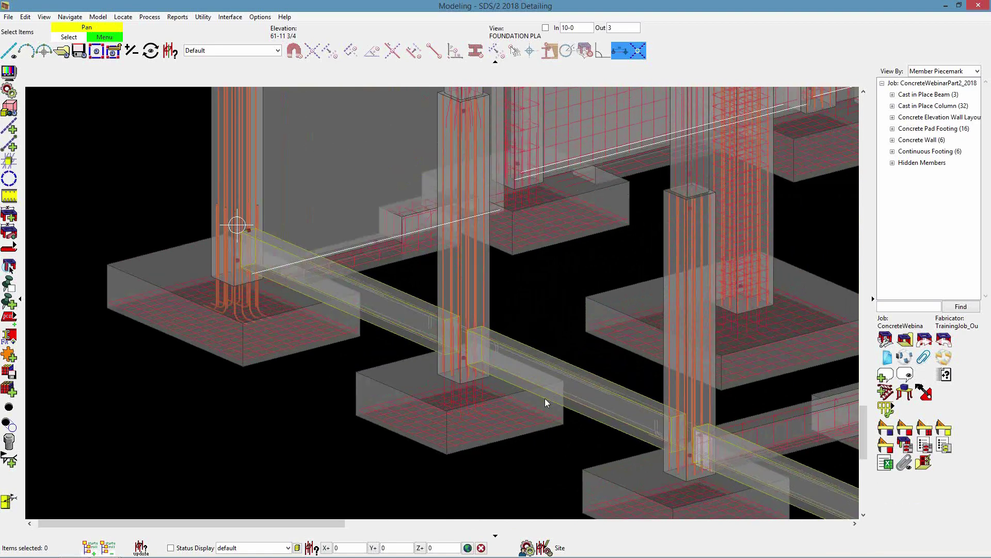
pyautogui.scroll(1, 594, 399)
pyautogui.scroll(-2, 604, 402)
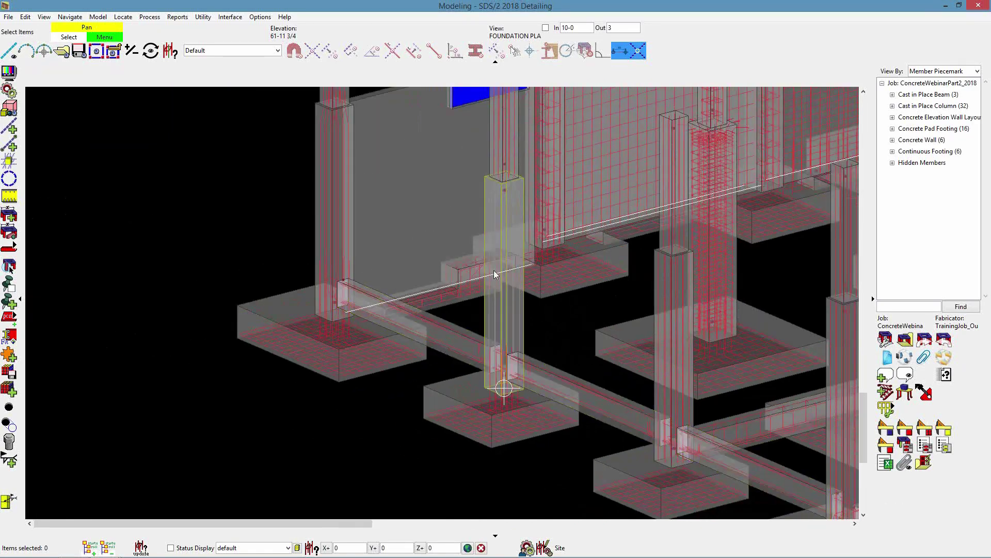
pyautogui.scroll(3, 362, 289)
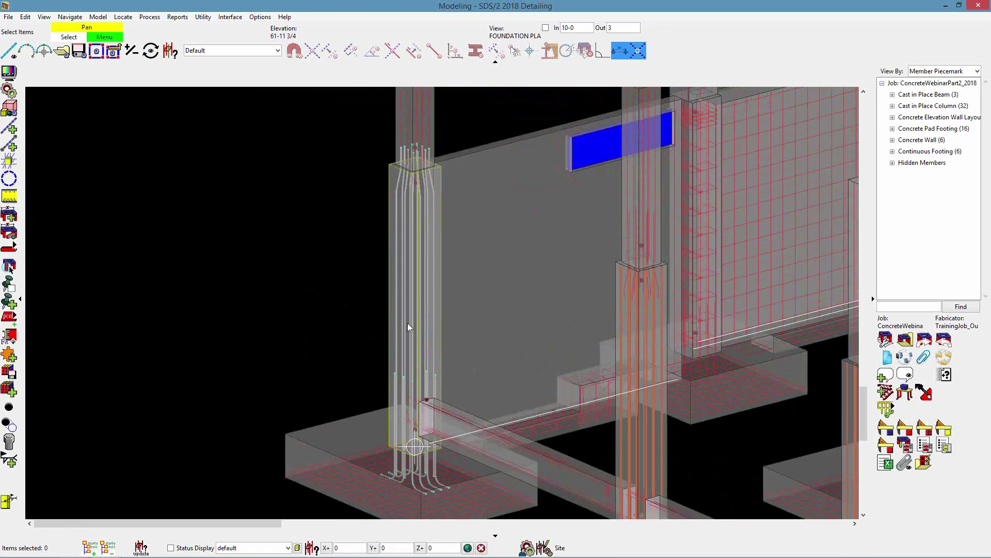
pyautogui.scroll(-2, 382, 368)
pyautogui.scroll(1, 405, 359)
pyautogui.scroll(1, 399, 340)
pyautogui.scroll(-2, 399, 338)
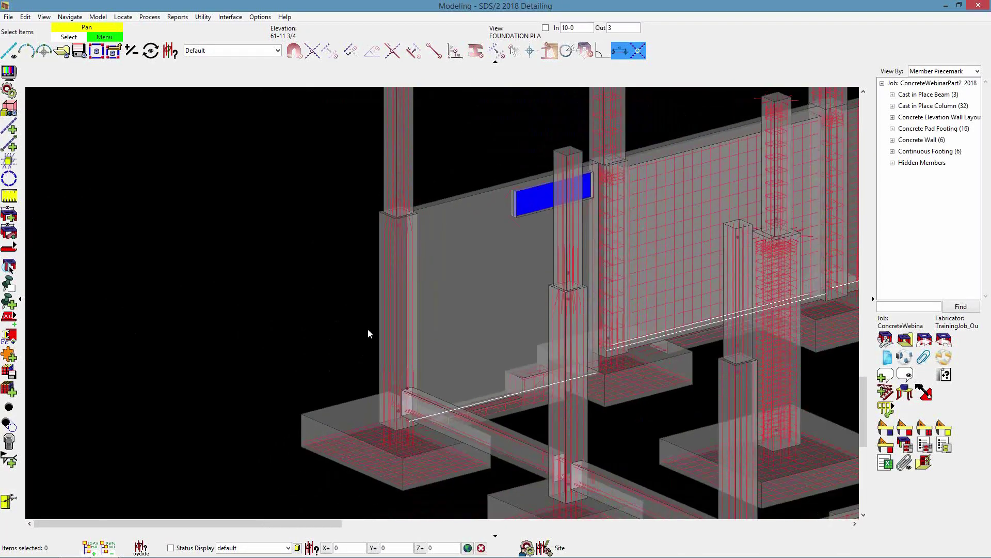
# Step: Preview the 24x24 10#9 #3@18 cross-section in the job's concrete column templates
pyautogui.click(260, 16)
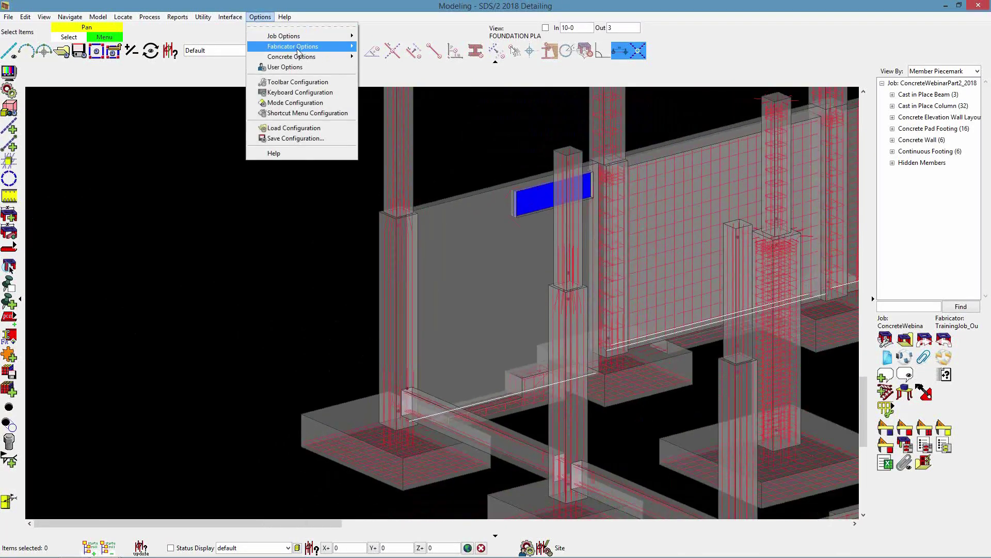
pyautogui.moveTo(313, 57)
pyautogui.moveTo(432, 63)
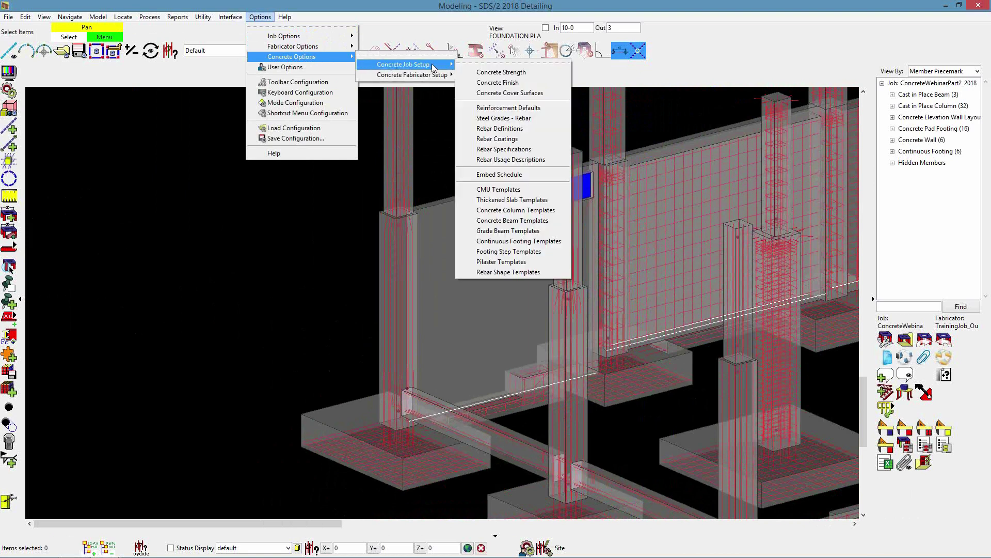
pyautogui.click(542, 210)
pyautogui.moveTo(460, 267); pyautogui.dragTo(459, 300)
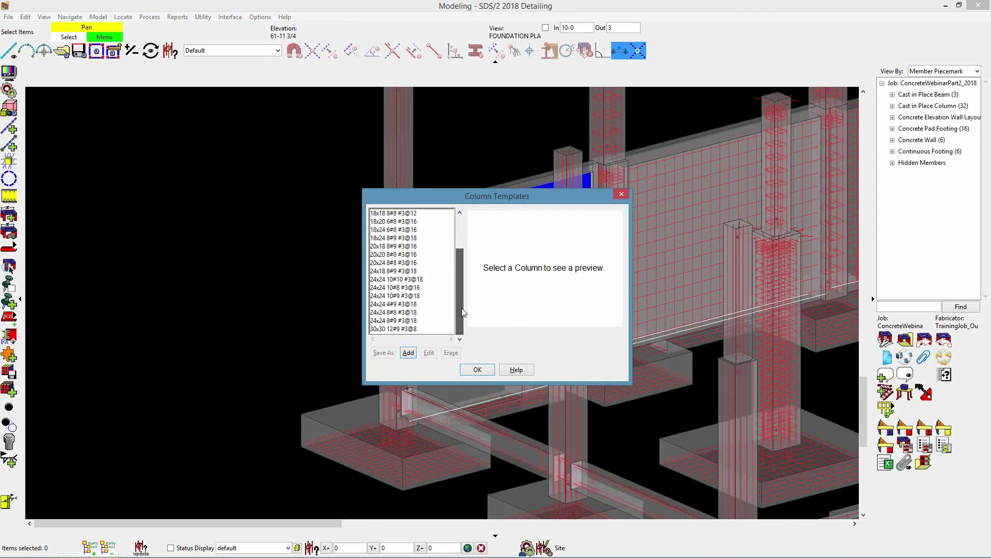
pyautogui.click(385, 296)
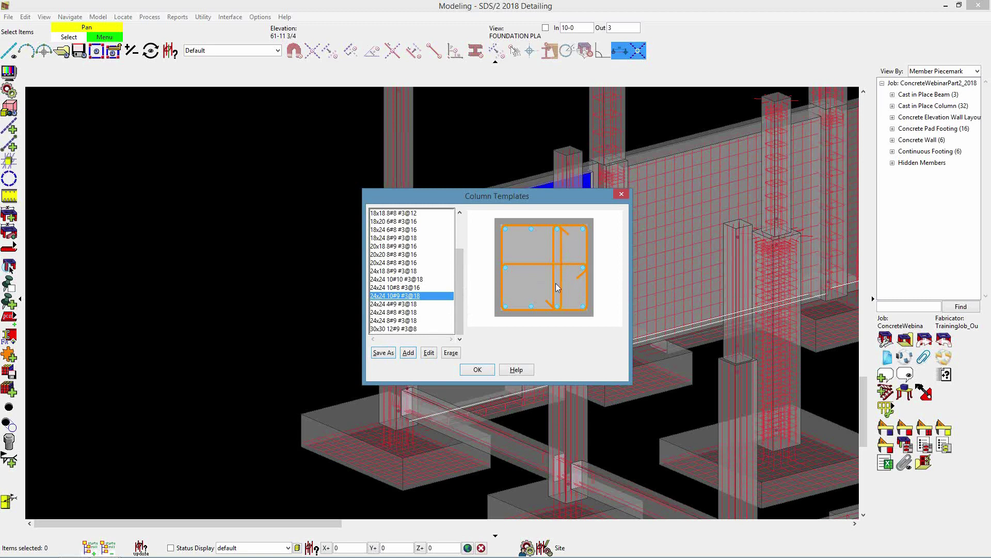
pyautogui.click(478, 370)
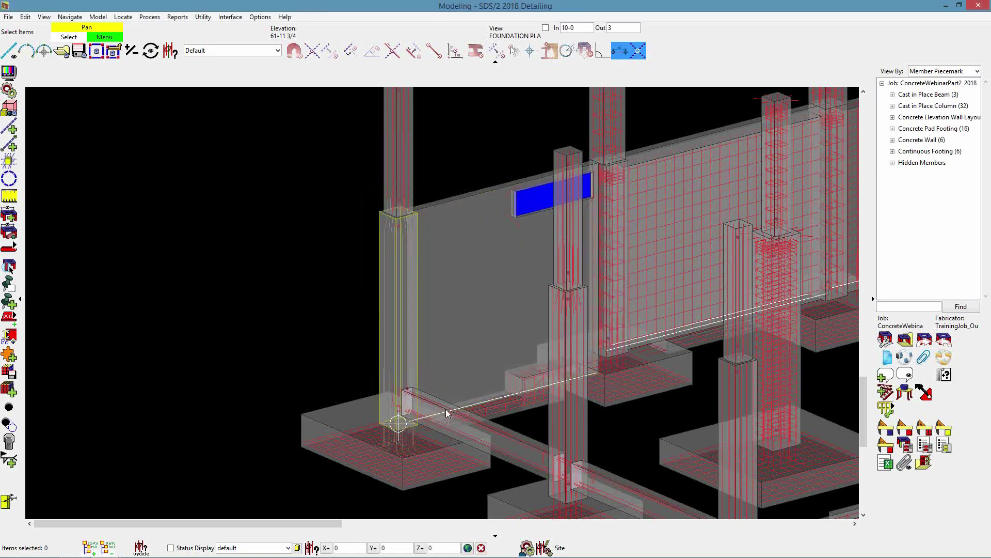
# Step: Preview the GB1 cross-section in the job's concrete beam templates
pyautogui.click(259, 17)
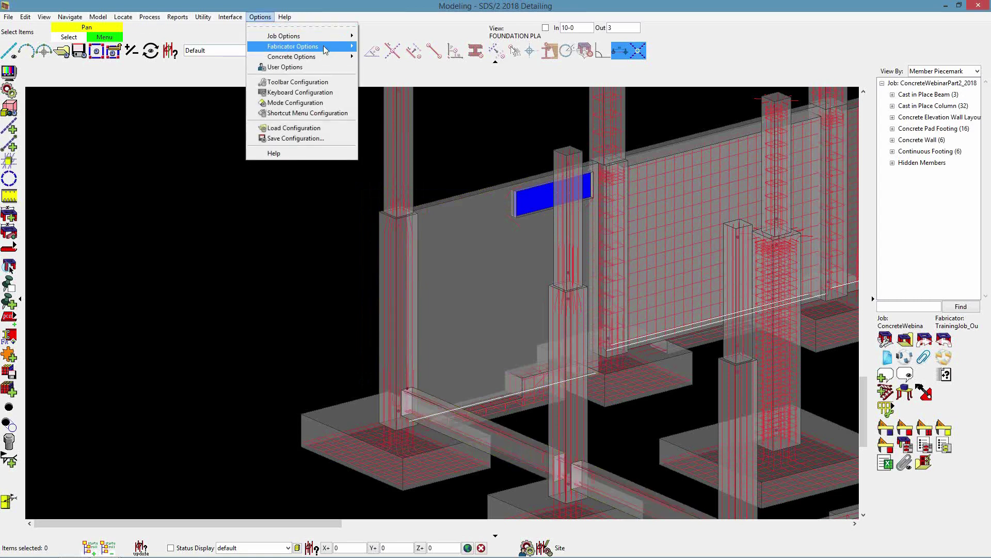
pyautogui.moveTo(444, 65)
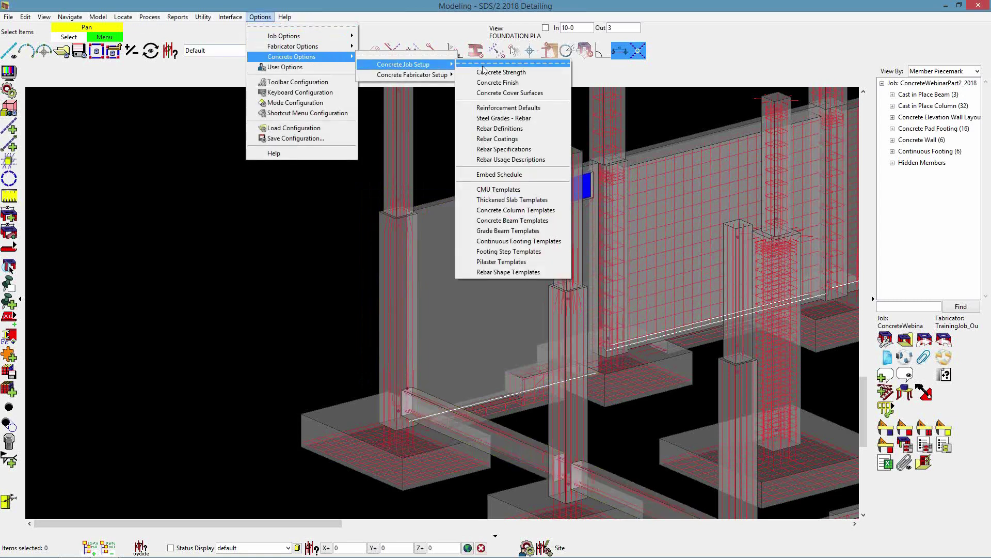
pyautogui.click(535, 220)
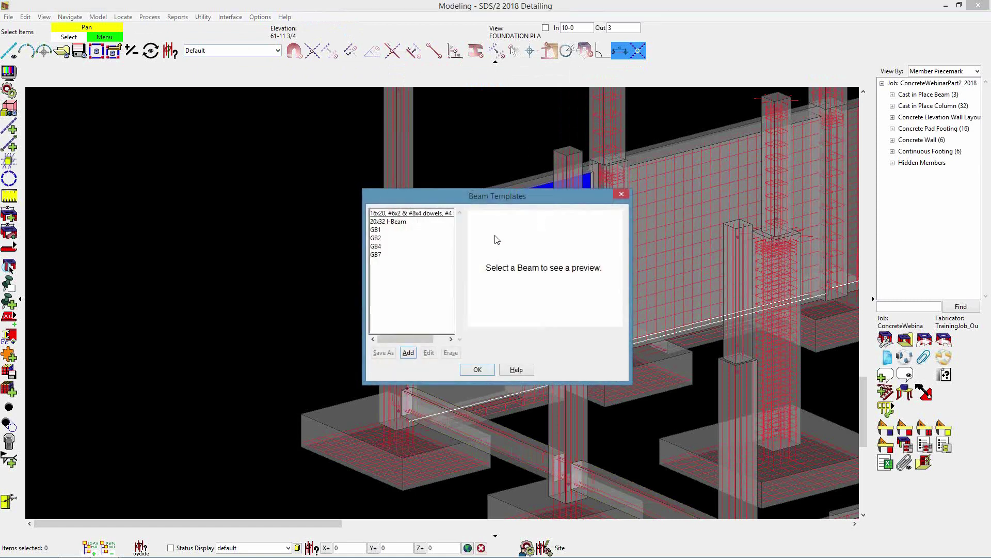
pyautogui.click(375, 230)
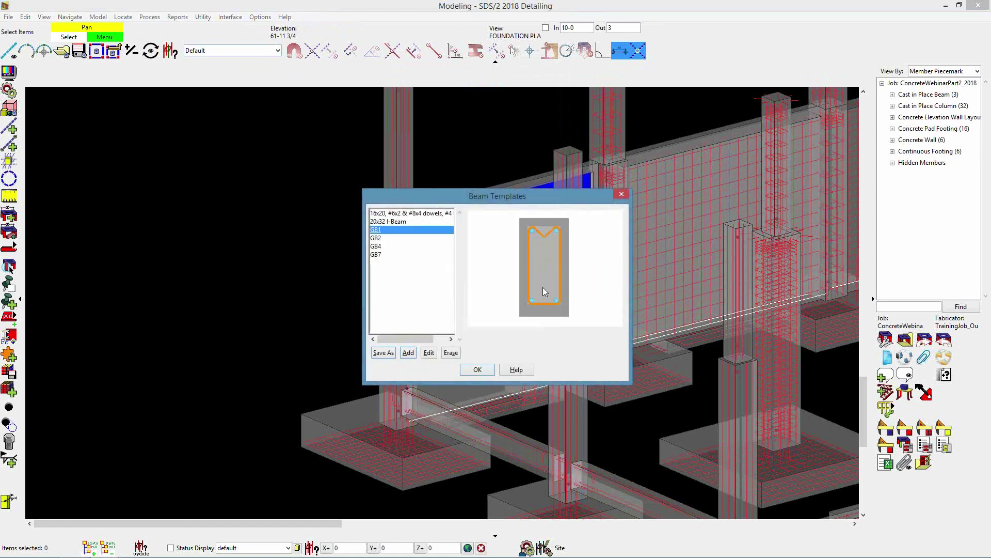
pyautogui.click(477, 369)
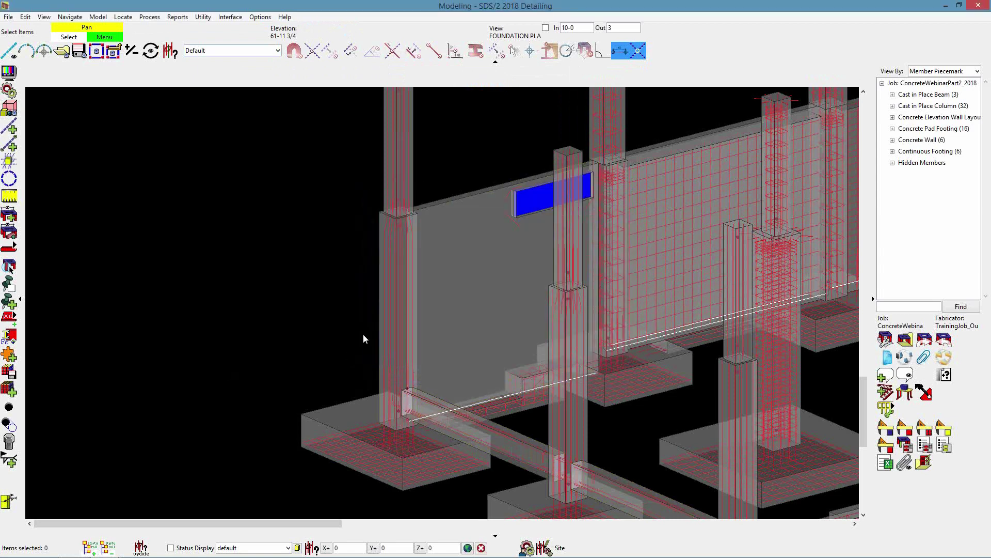
# Step: Add a tie zone component to the four lower columns along the grade beam, starting from the wall-end column and referenced at its base
pyautogui.click(394, 324)
pyautogui.scroll(-3, 404, 325)
pyautogui.click(485, 361)
pyautogui.click(561, 400)
pyautogui.click(654, 420)
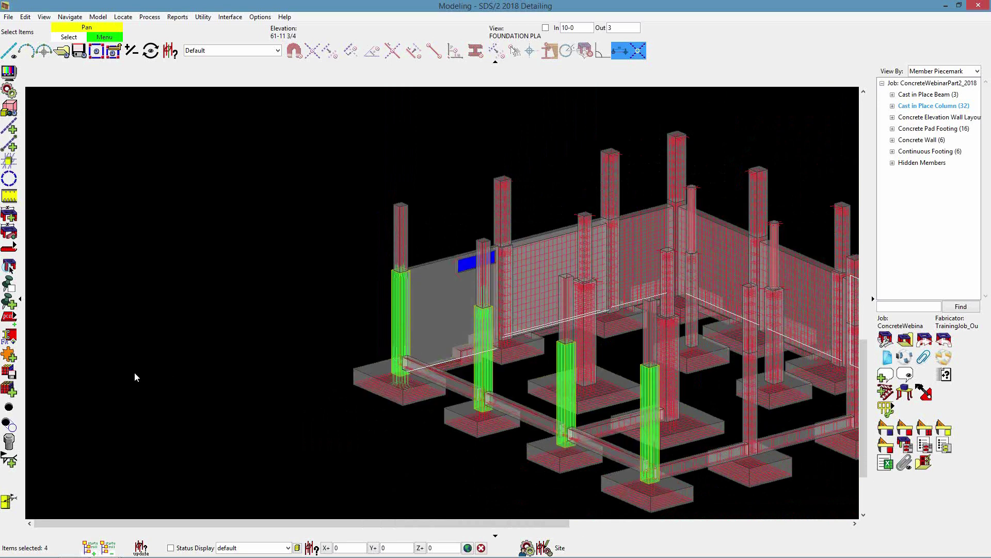
pyautogui.click(9, 355)
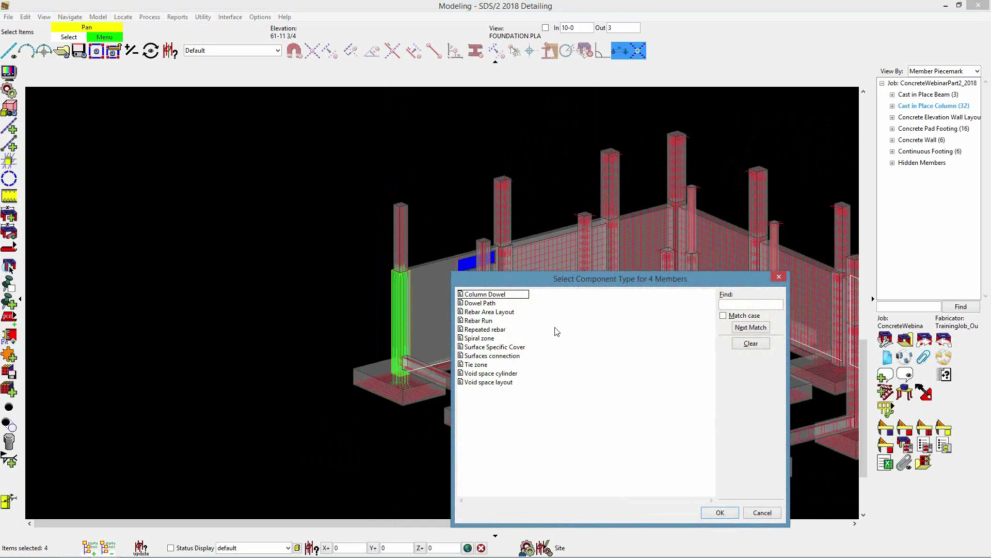
pyautogui.click(484, 364)
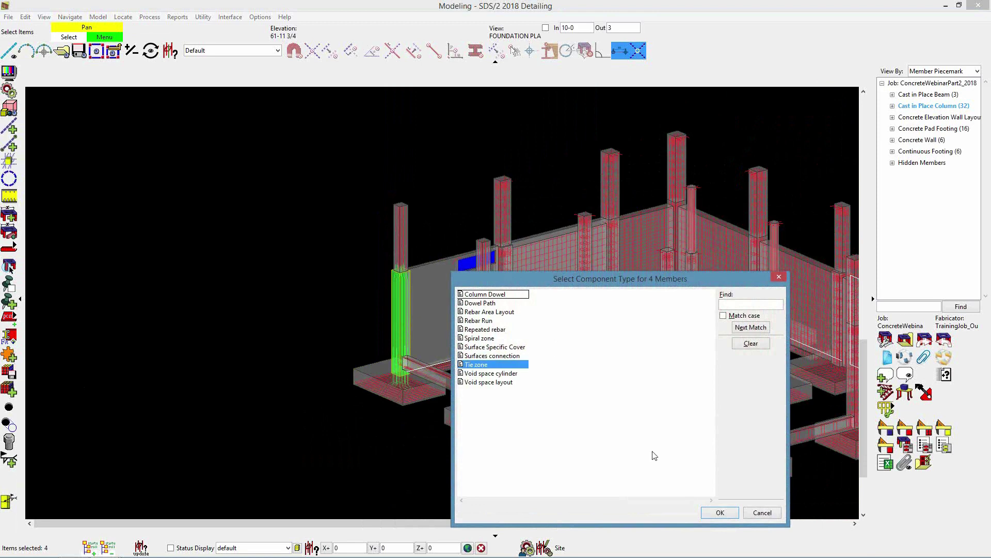
pyautogui.click(722, 513)
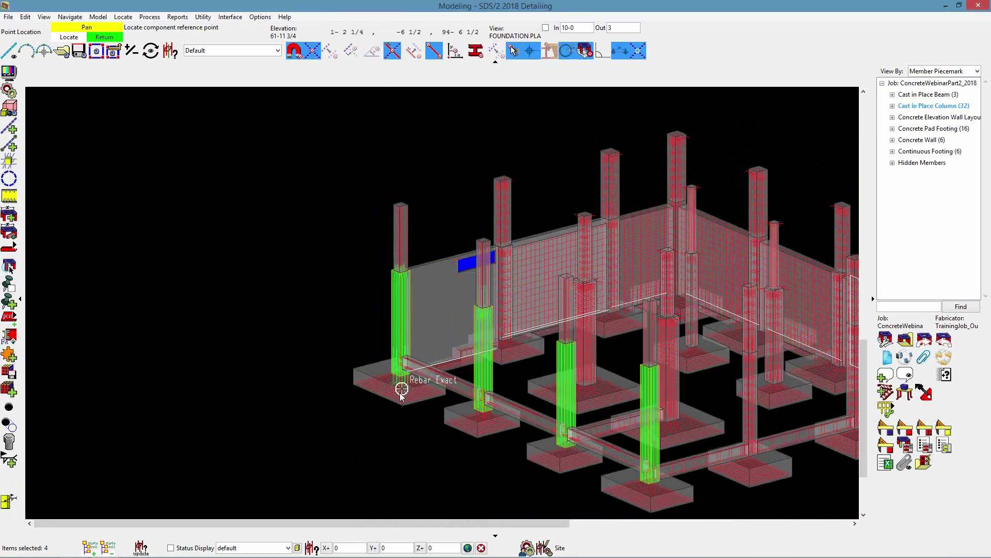
pyautogui.click(400, 368)
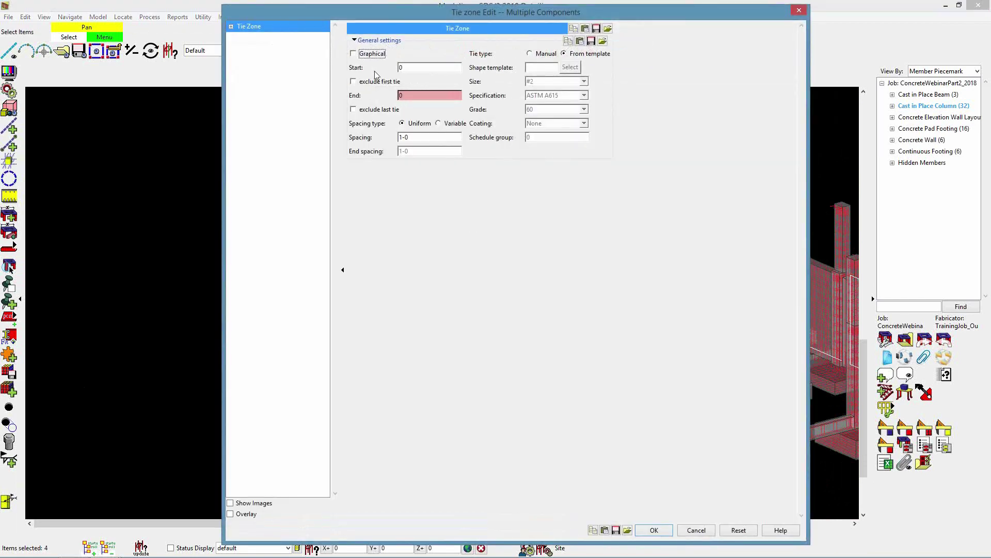
# Step: Set the four columns' tie zones to end at 2-0 with a uniform spacing of 4
pyautogui.doubleClick(410, 94)
pyautogui.press('Tab')
pyautogui.doubleClick(415, 137)
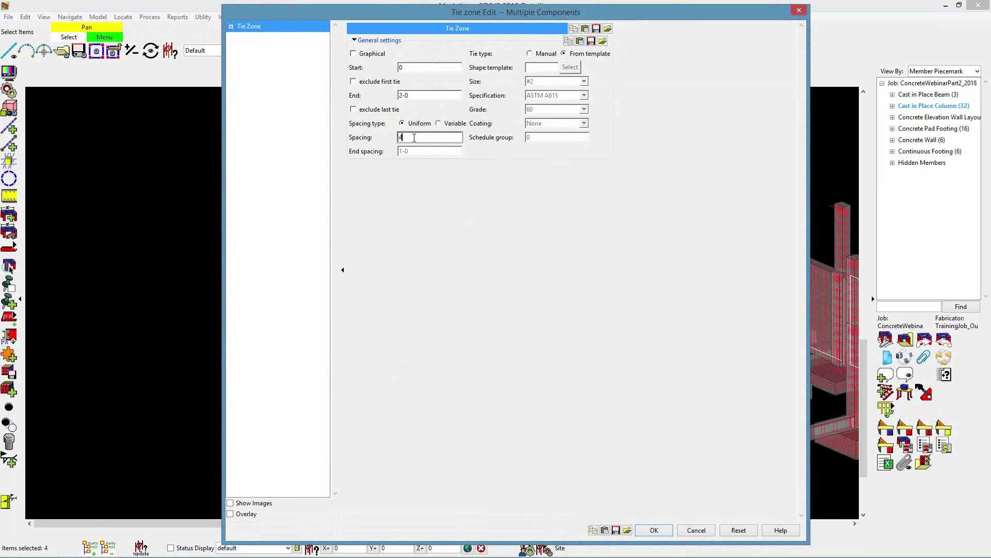
pyautogui.press('Return')
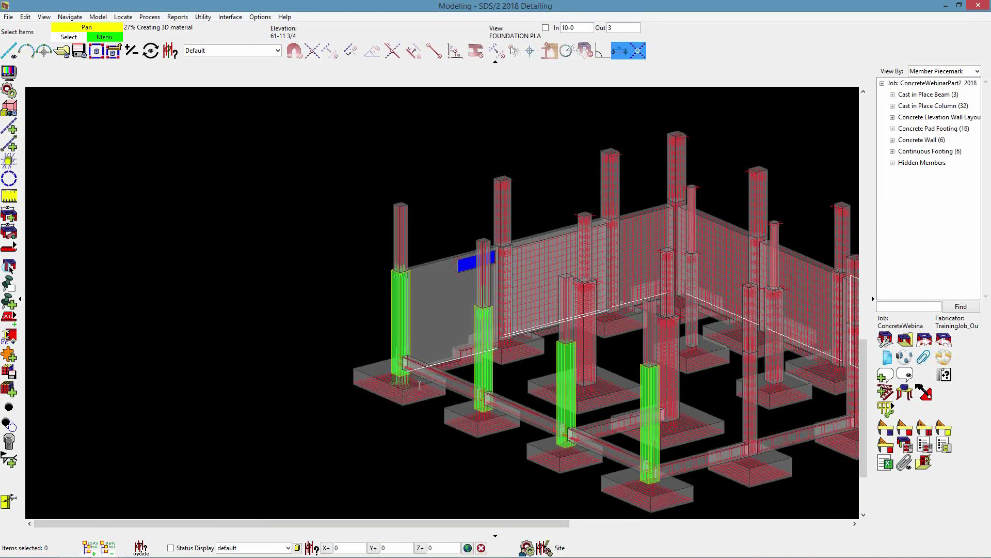
# Step: Examine the wall-end column's bottom ties and compare the Manual and From template tie types in the tie zone's settings
pyautogui.scroll(5, 378, 352)
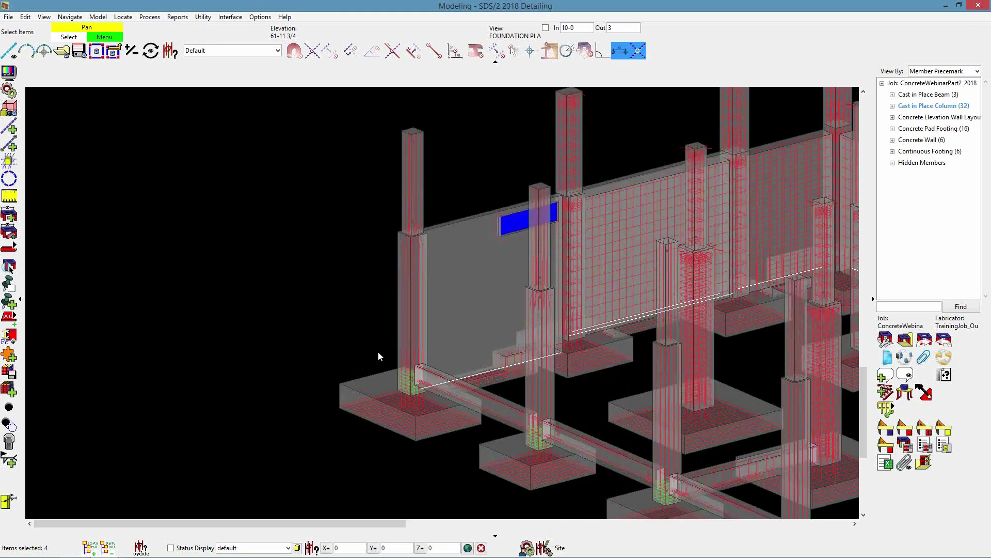
pyautogui.scroll(6, 472, 413)
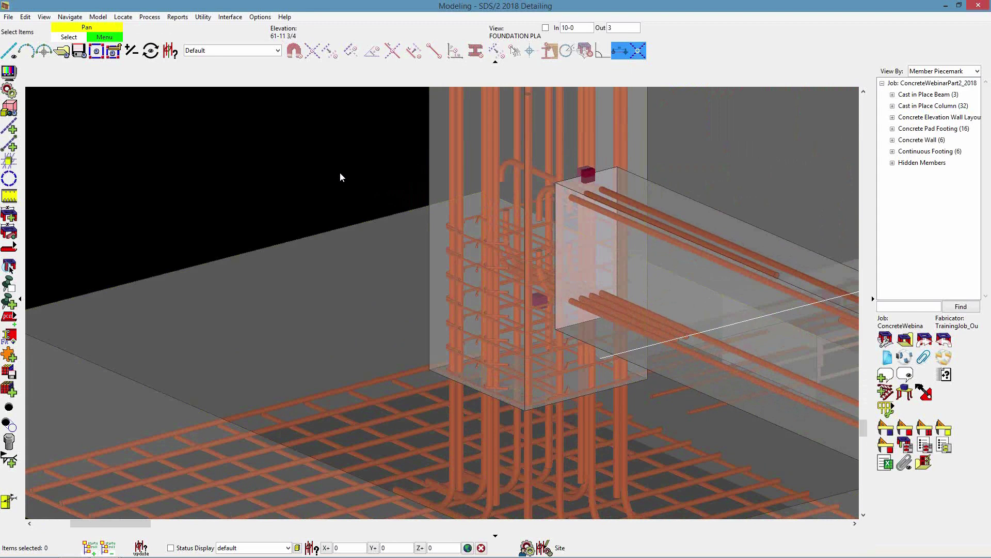
pyautogui.click(278, 50)
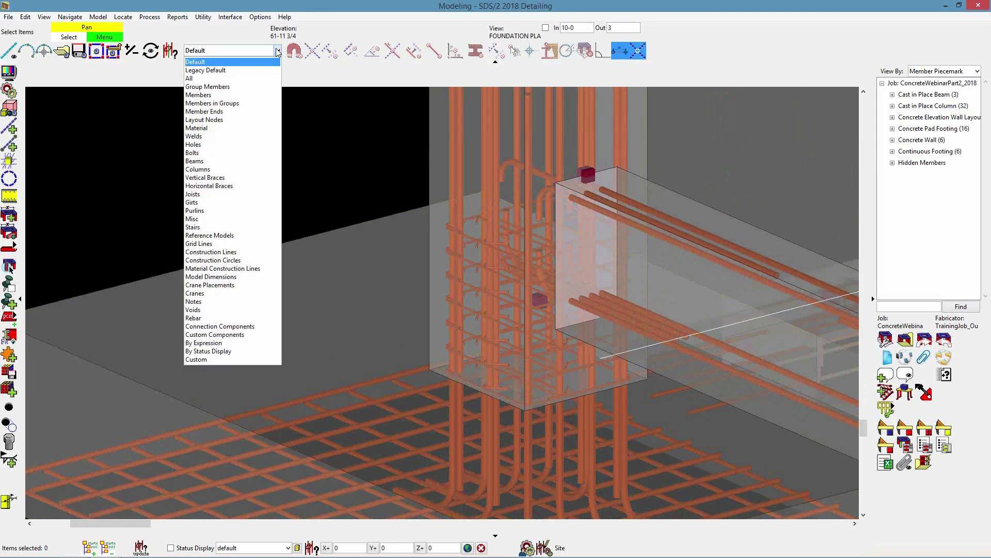
pyautogui.click(240, 336)
pyautogui.doubleClick(458, 303)
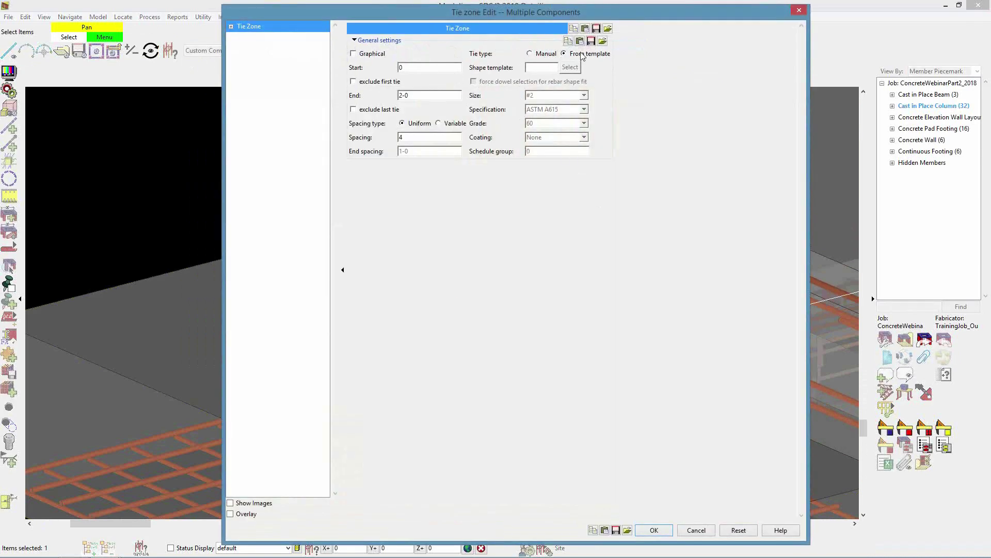
pyautogui.click(531, 54)
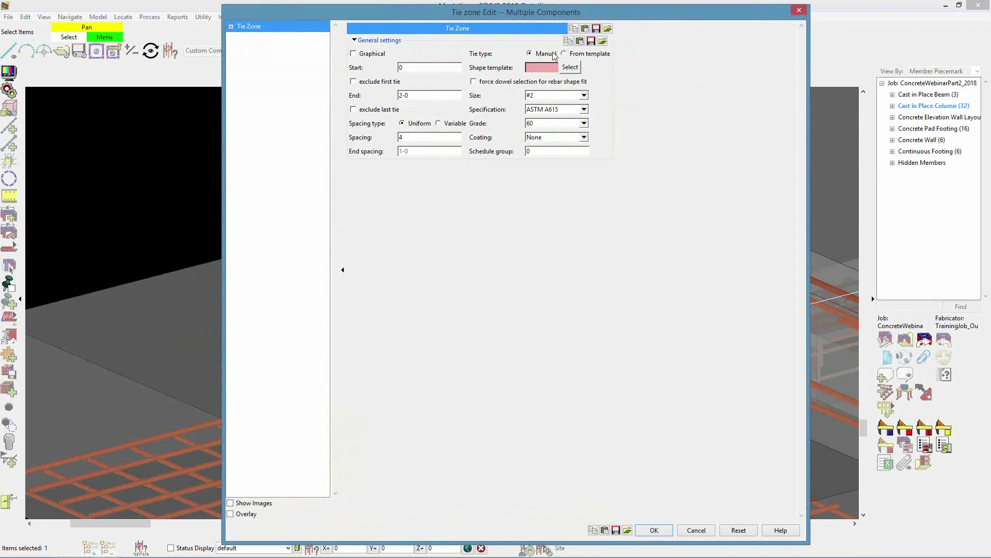
pyautogui.click(572, 55)
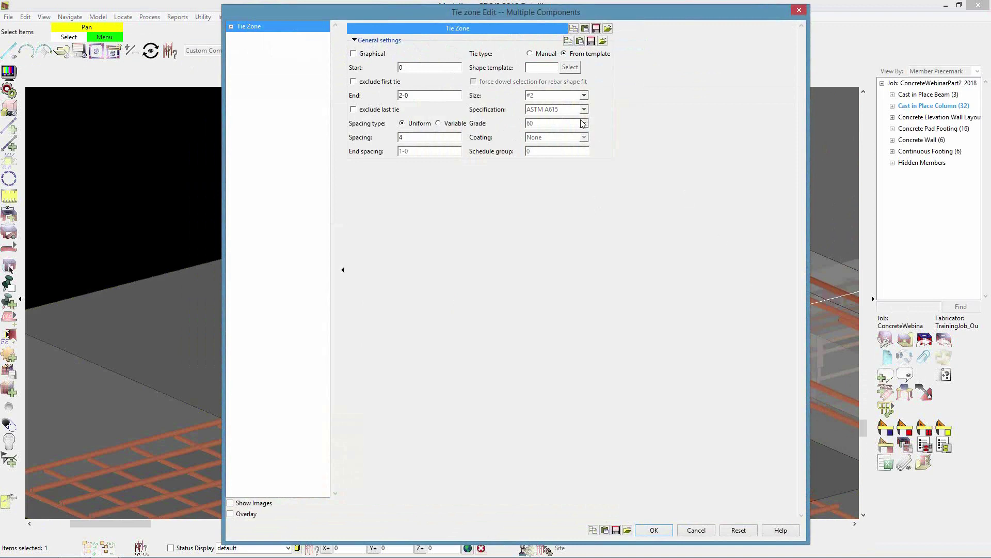
pyautogui.click(658, 531)
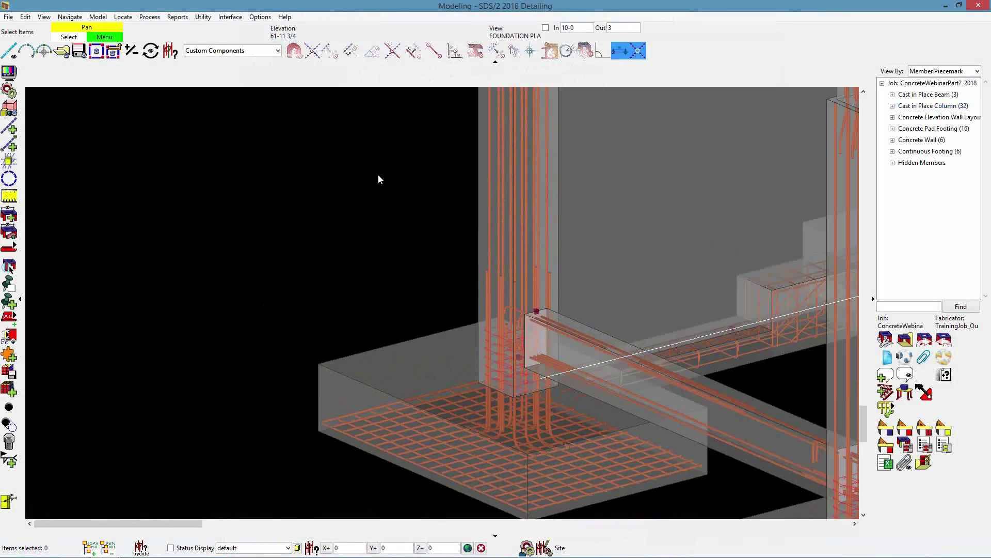
# Step: Add another tie zone to the wall-end column from 2-0 to 14-0 with a uniform spacing of 1-0, using the Default selection filter
pyautogui.click(246, 50)
pyautogui.click(206, 56)
pyautogui.click(496, 200)
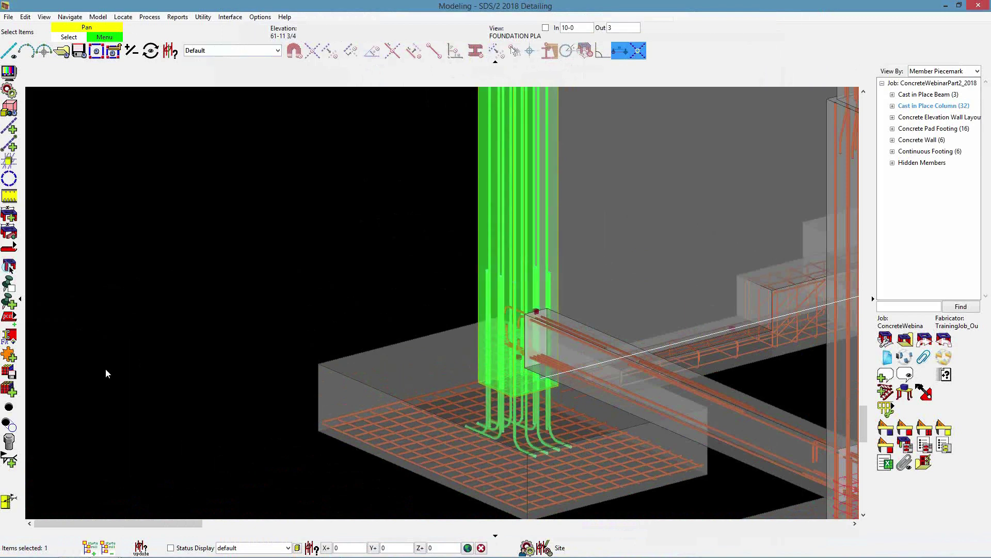
pyautogui.click(16, 359)
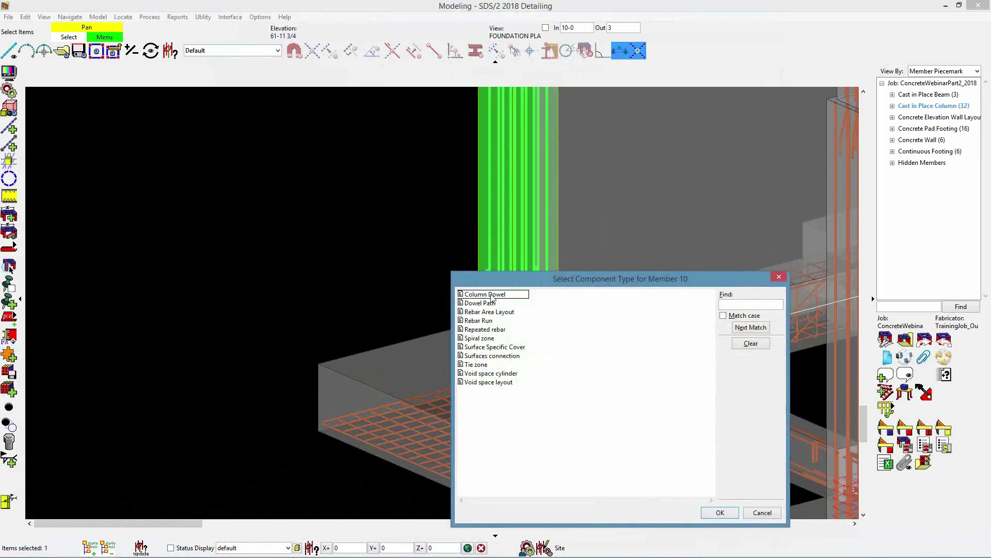
pyautogui.doubleClick(476, 365)
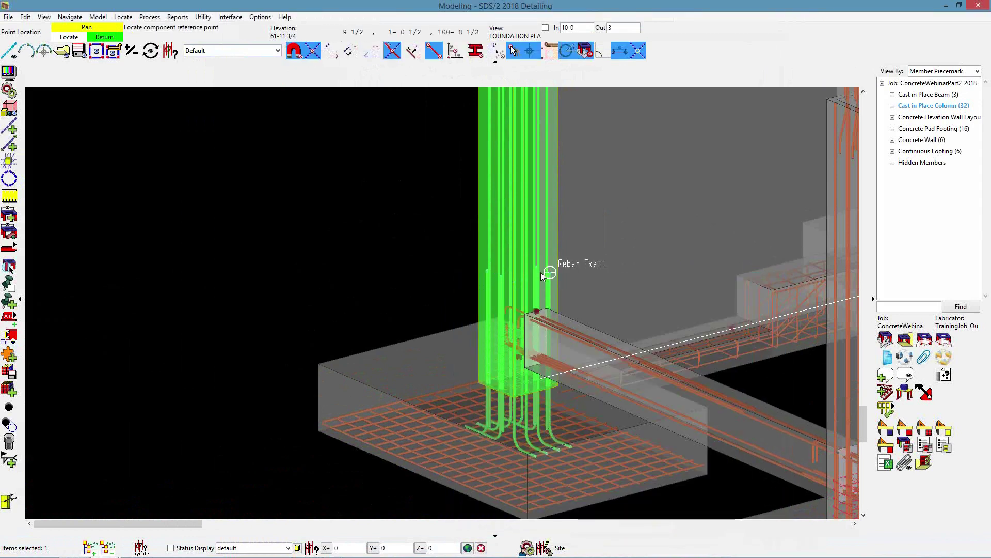
pyautogui.click(519, 273)
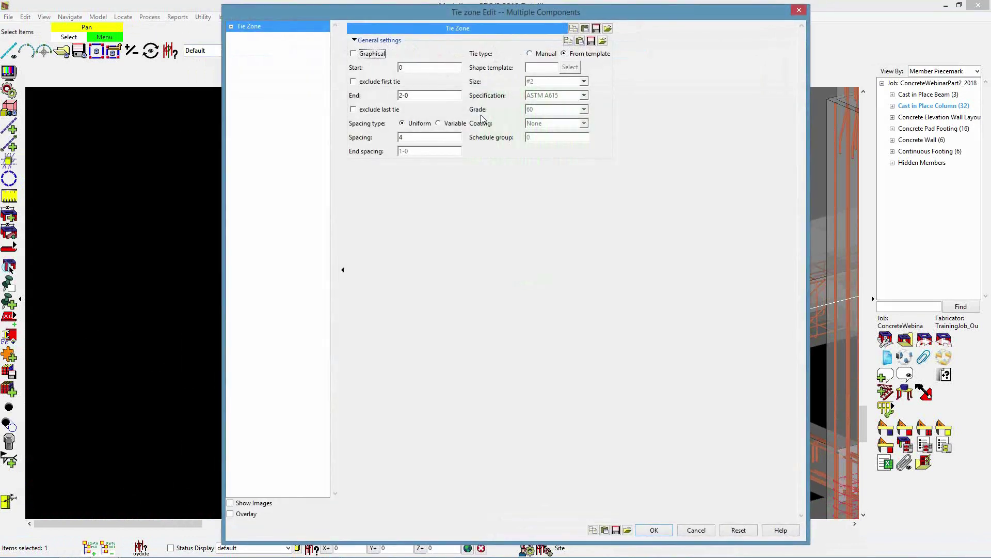
pyautogui.doubleClick(413, 67)
pyautogui.doubleClick(421, 97)
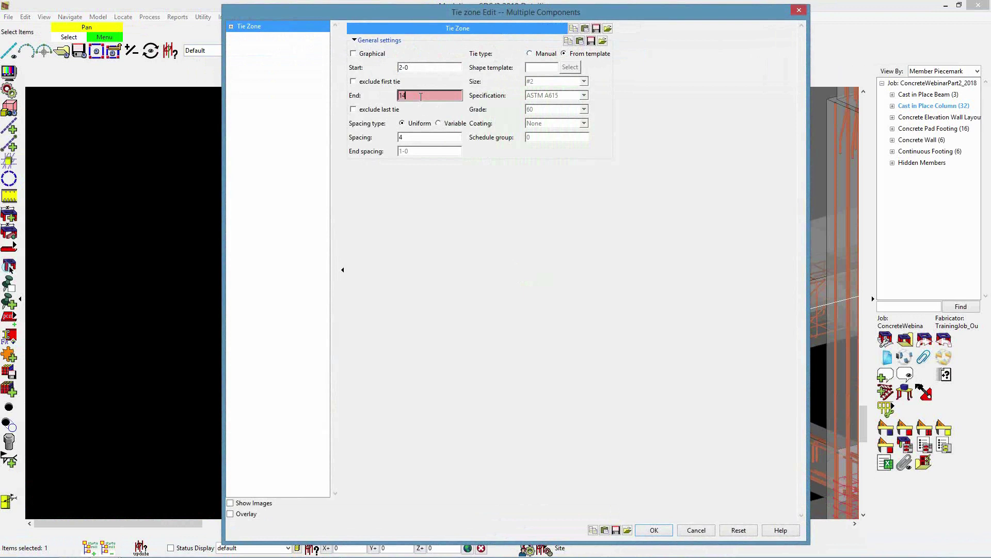
pyautogui.doubleClick(411, 138)
pyautogui.write('1-0')
pyautogui.press('Return')
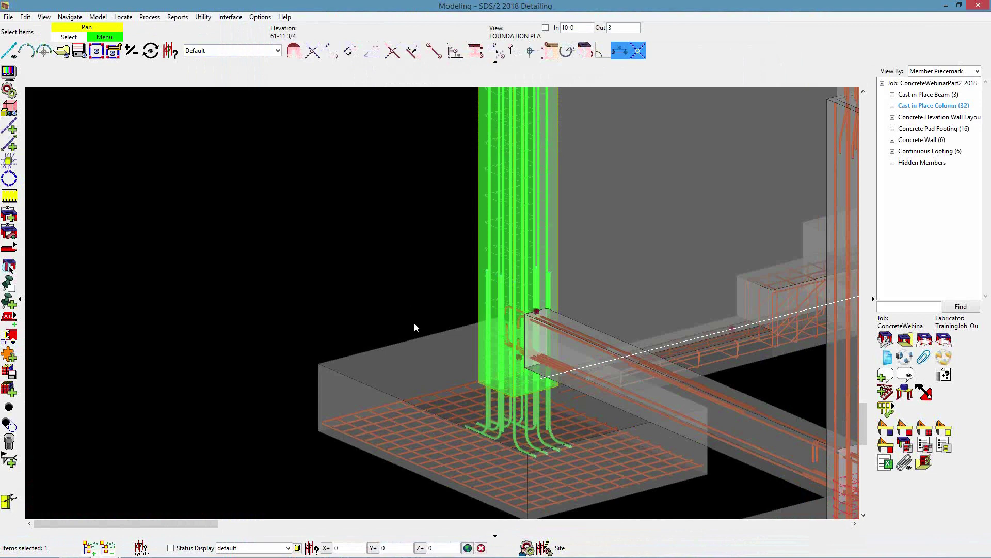
# Step: Add a tie zone to the top of the wall-end column from 14-0 to 16-0 with a uniform spacing of 4
pyautogui.scroll(-5, 415, 327)
pyautogui.scroll(5, 497, 203)
pyautogui.click(502, 229)
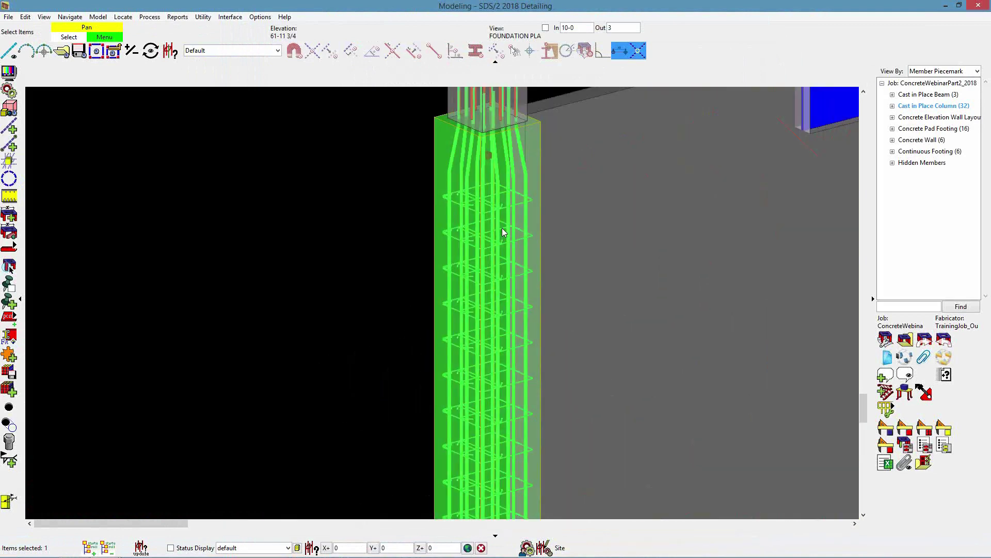
pyautogui.doubleClick(502, 228)
pyautogui.click(748, 456)
pyautogui.doubleClick(482, 364)
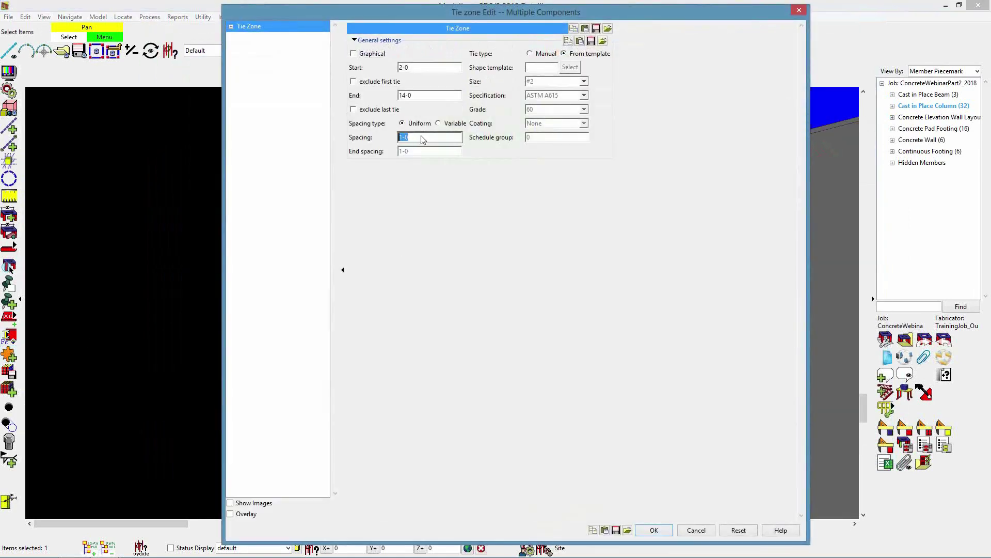
pyautogui.doubleClick(419, 67)
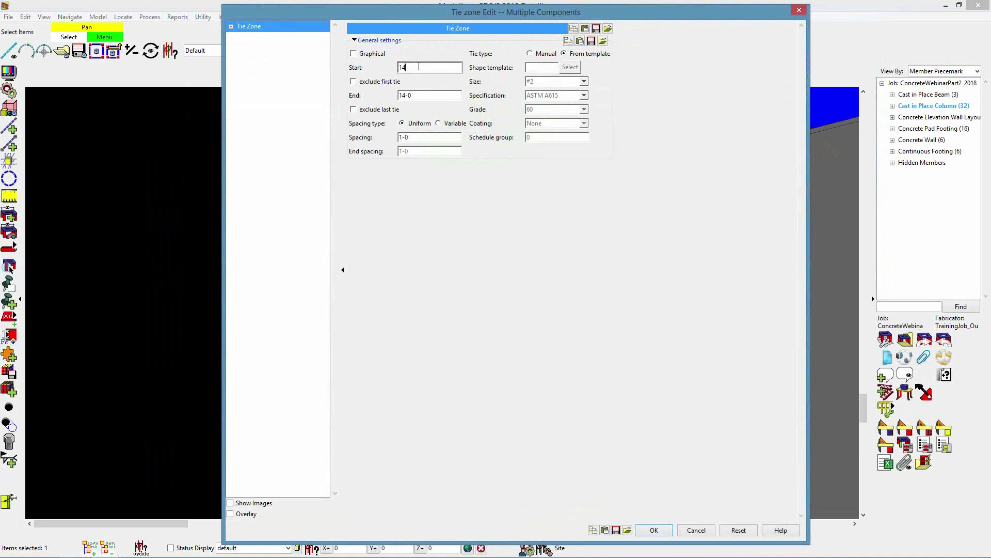
pyautogui.doubleClick(413, 95)
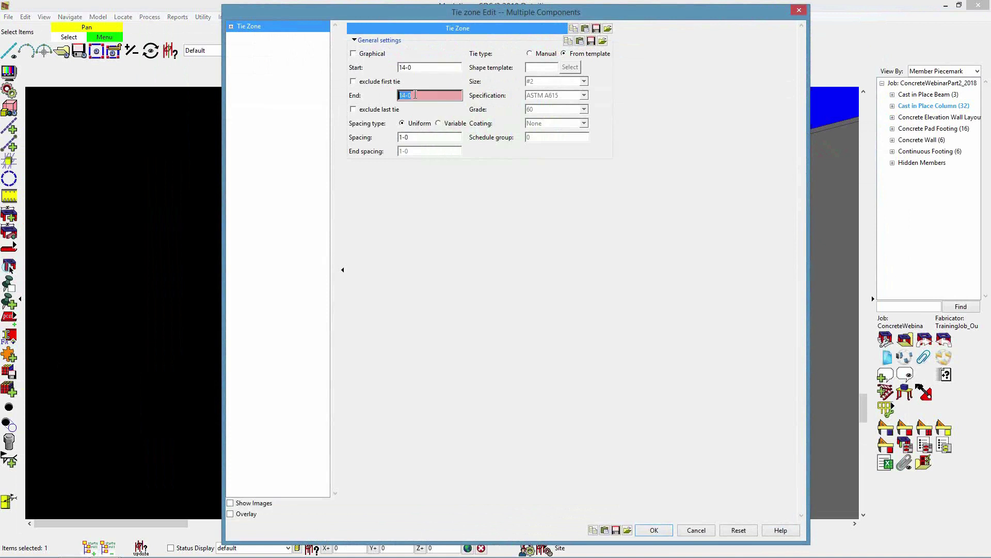
pyautogui.click(414, 136)
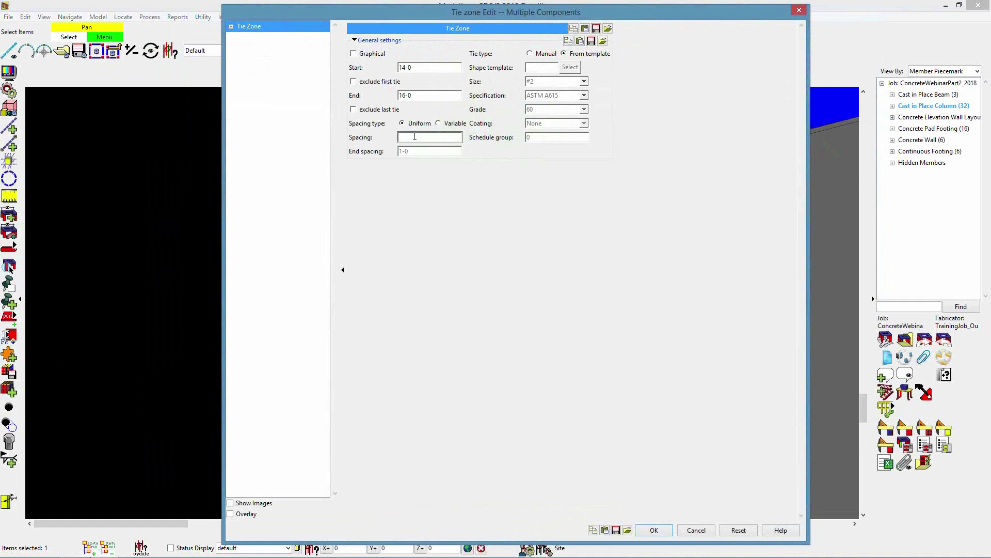
pyautogui.write('4')
pyautogui.press('Return')
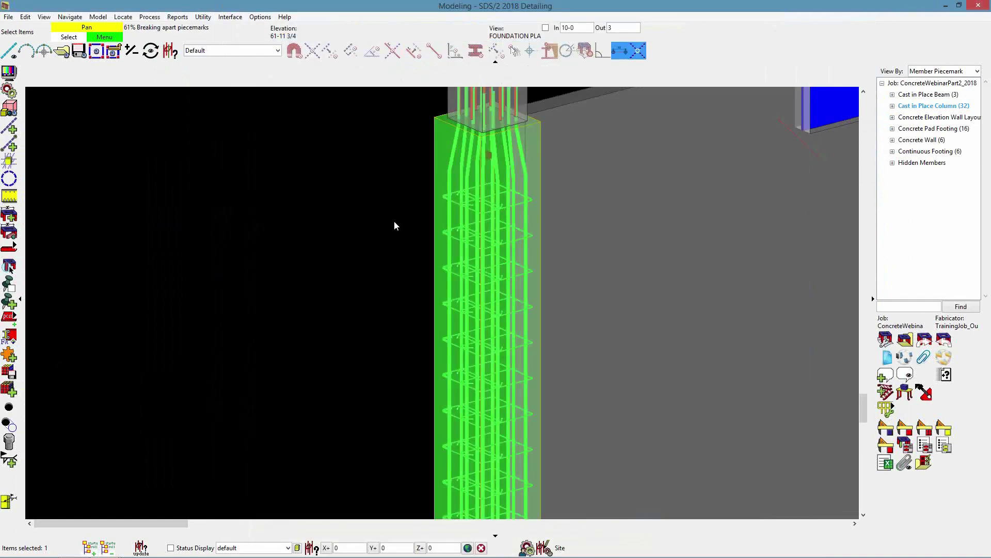
# Step: Add a tie zone component to the grade beam running from the wall-end column, referenced at its wall-end side
pyautogui.scroll(-1, 460, 247)
pyautogui.scroll(2, 521, 185)
pyautogui.scroll(-2, 507, 200)
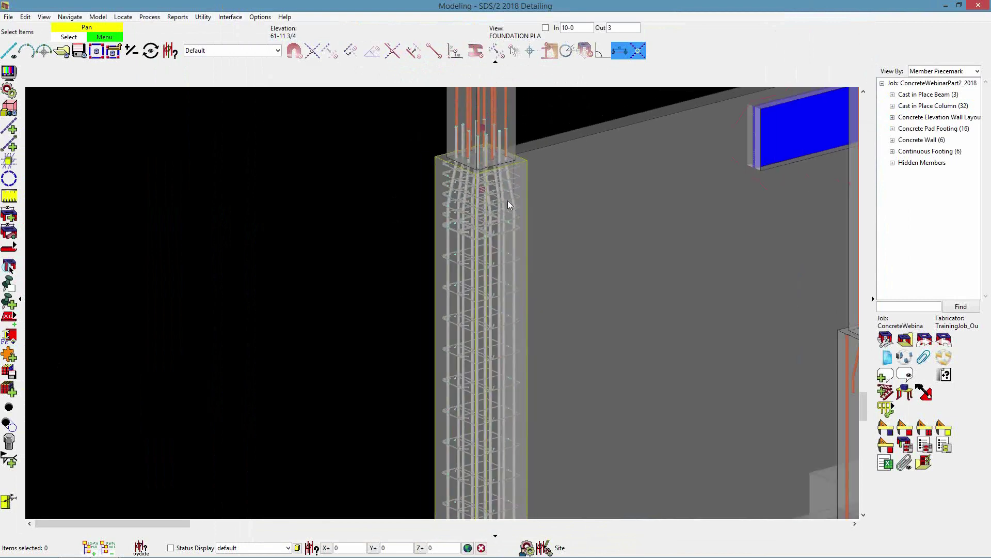
pyautogui.scroll(-3, 443, 233)
pyautogui.scroll(-2, 330, 257)
pyautogui.scroll(-2, 294, 233)
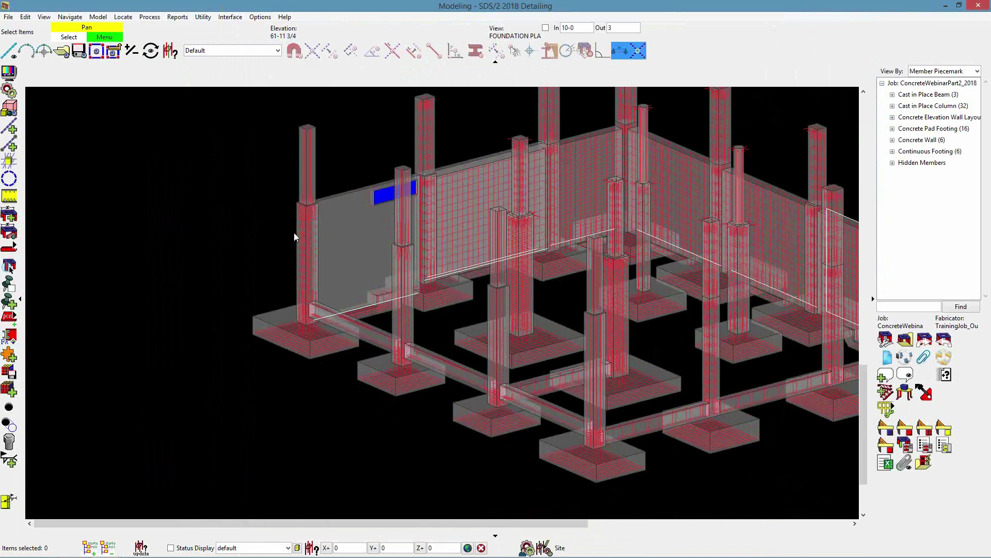
pyautogui.scroll(2, 403, 361)
pyautogui.scroll(5, 422, 379)
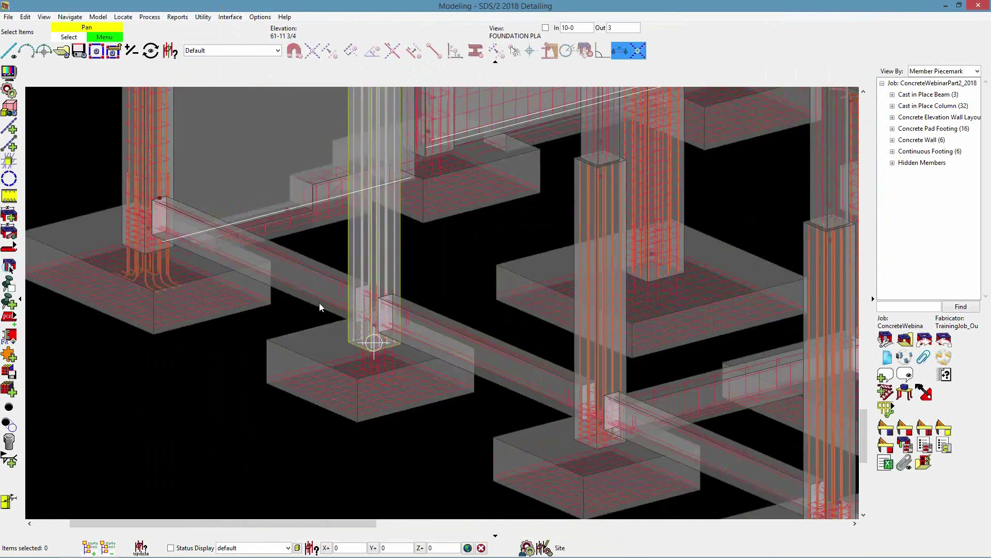
pyautogui.scroll(3, 305, 290)
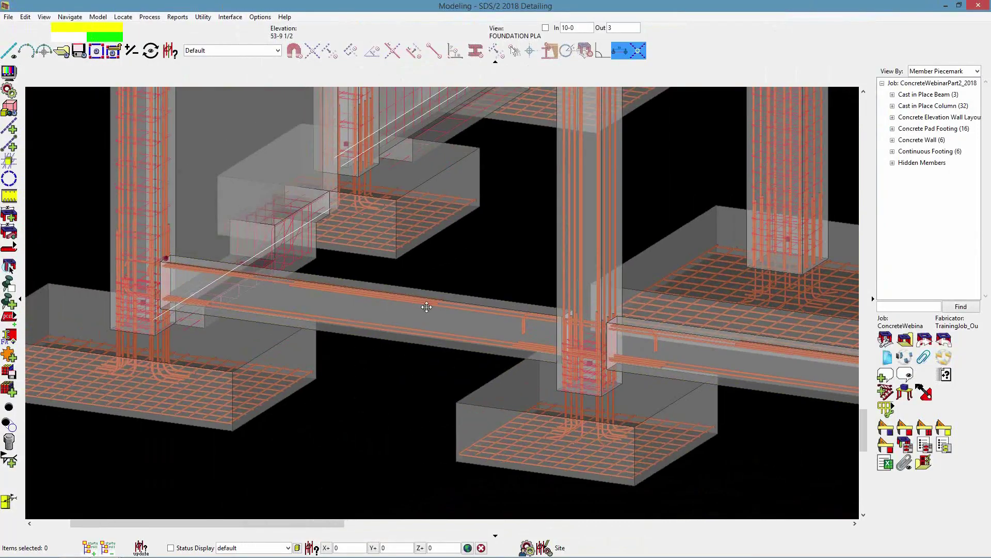
pyautogui.click(396, 308)
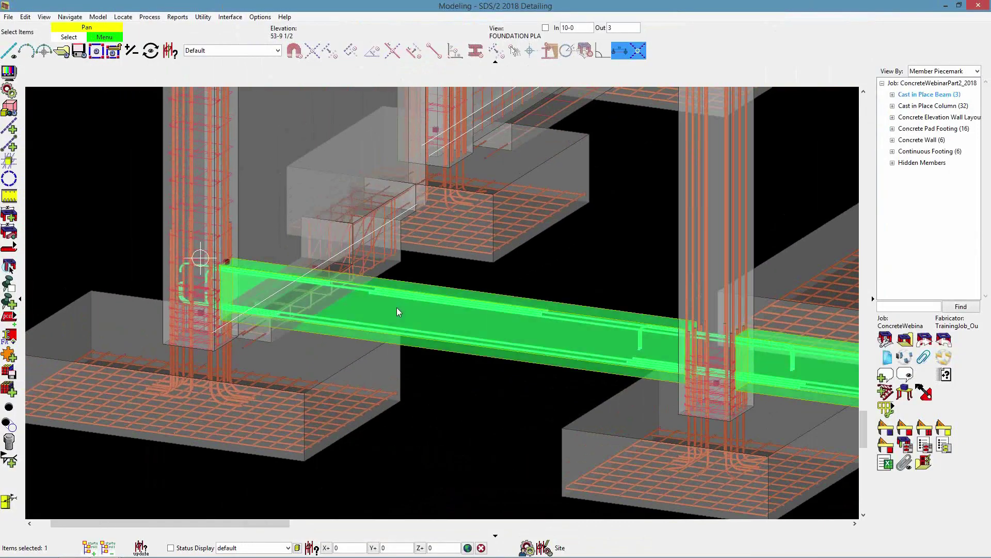
pyautogui.click(8, 355)
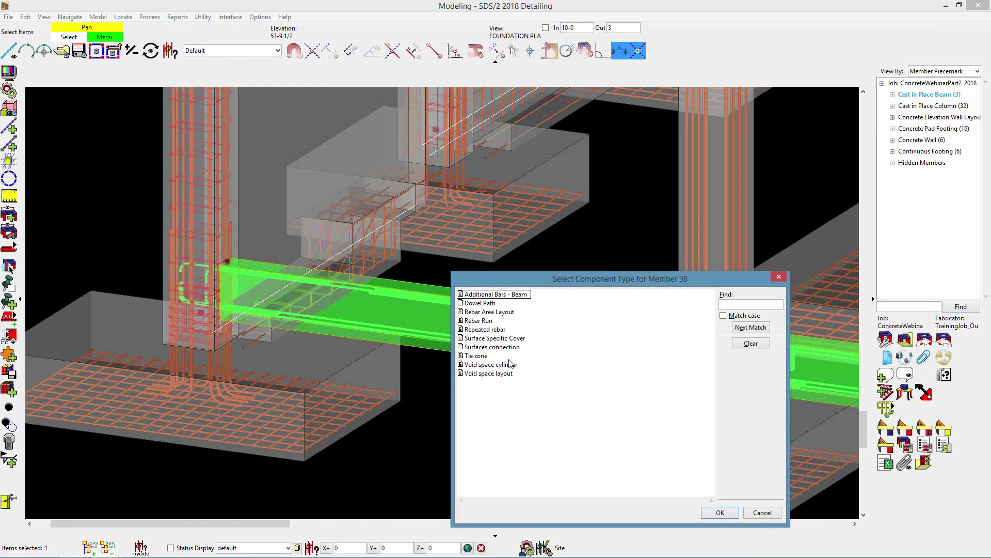
pyautogui.click(476, 356)
pyautogui.click(719, 512)
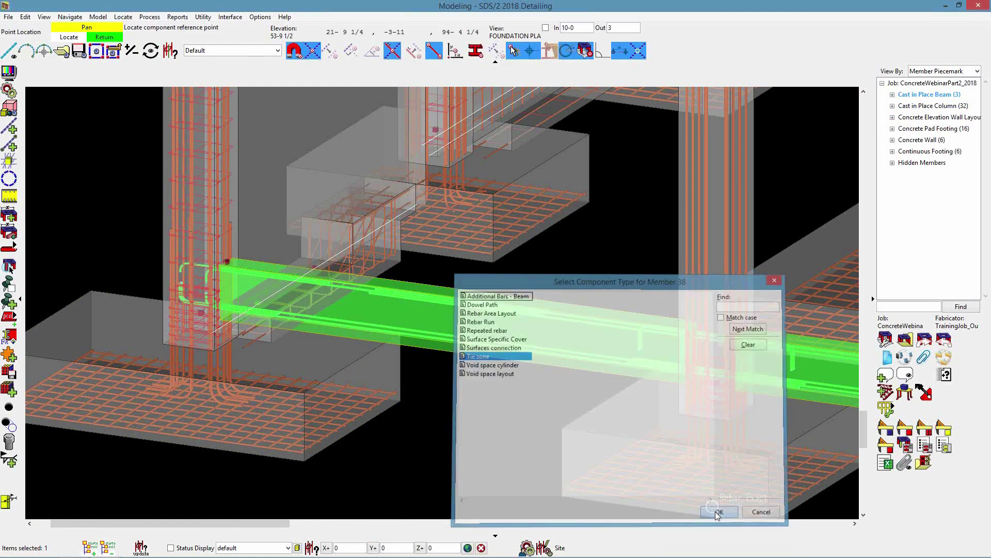
pyautogui.click(210, 299)
# Step: Set the grade beam's tie zone to start at 0 and end at 2-0
pyautogui.doubleClick(423, 68)
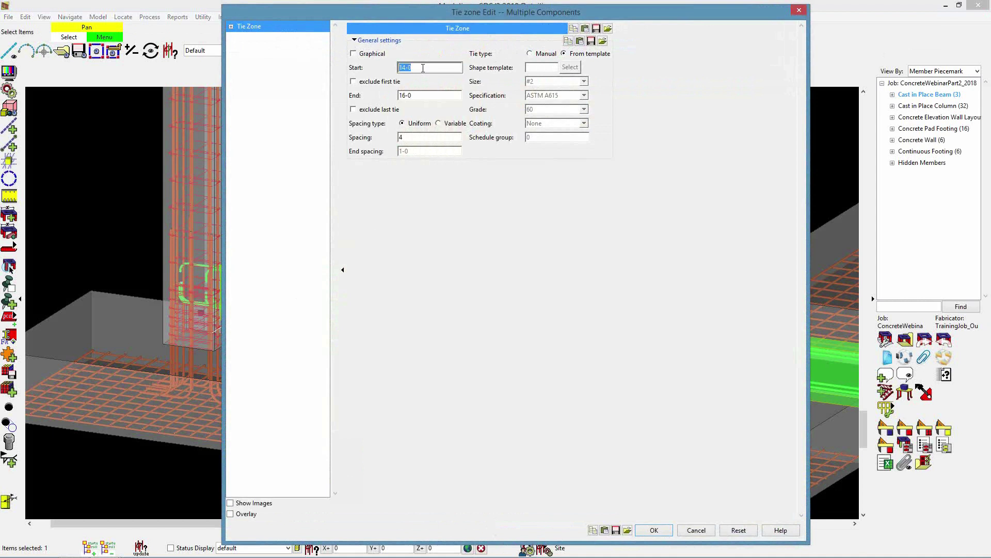
pyautogui.write('0')
pyautogui.doubleClick(418, 98)
pyautogui.write('2')
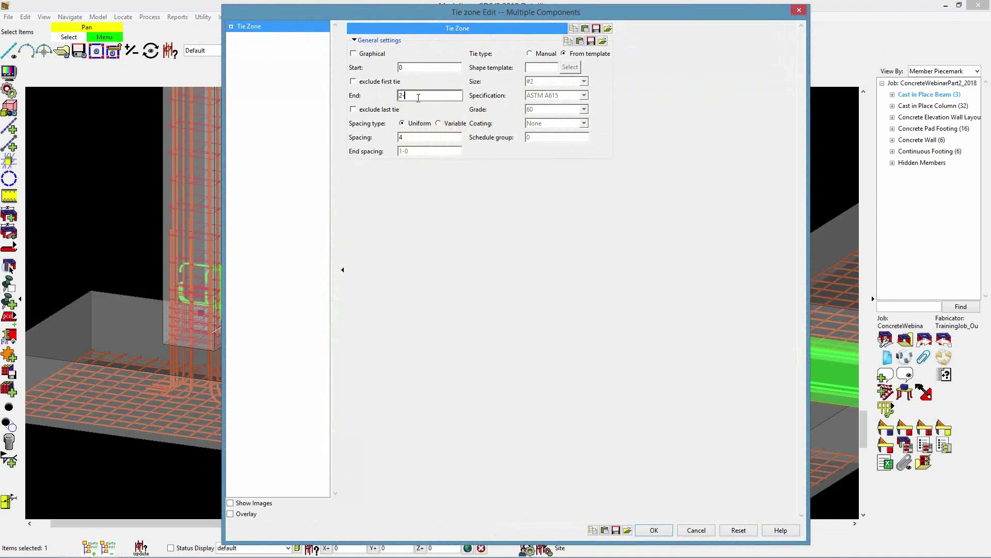
pyautogui.click(655, 530)
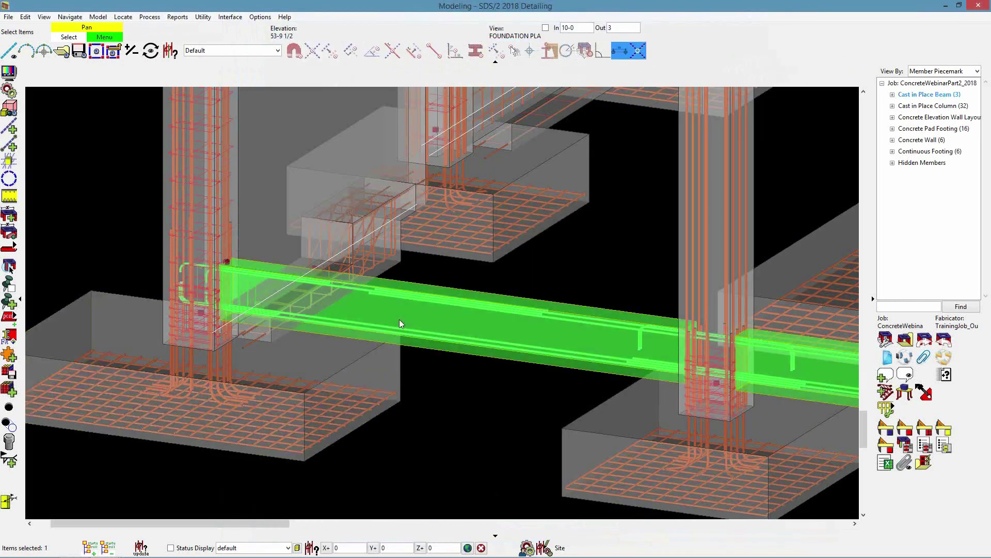
# Step: Add a second tie zone to the grade beam from 2-0 to 16-0 with a uniform spacing of 1-0
pyautogui.click(9, 355)
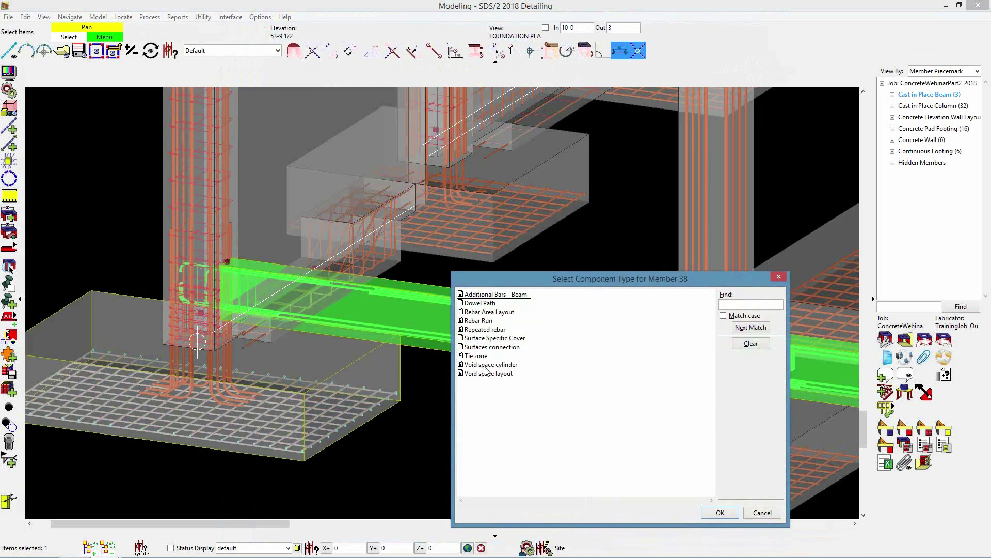
pyautogui.click(718, 511)
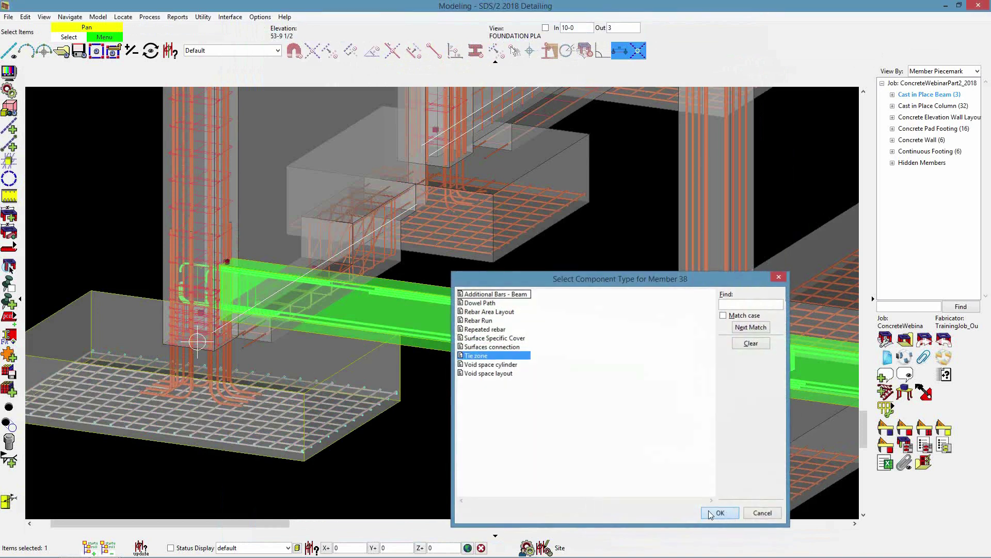
pyautogui.click(456, 321)
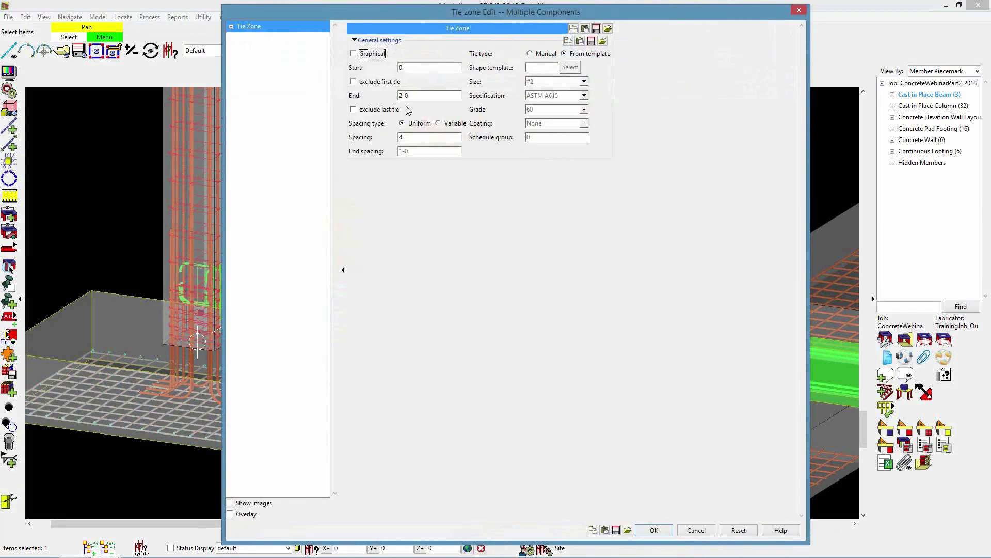
pyautogui.doubleClick(414, 68)
pyautogui.write('2-0')
pyautogui.click(421, 93)
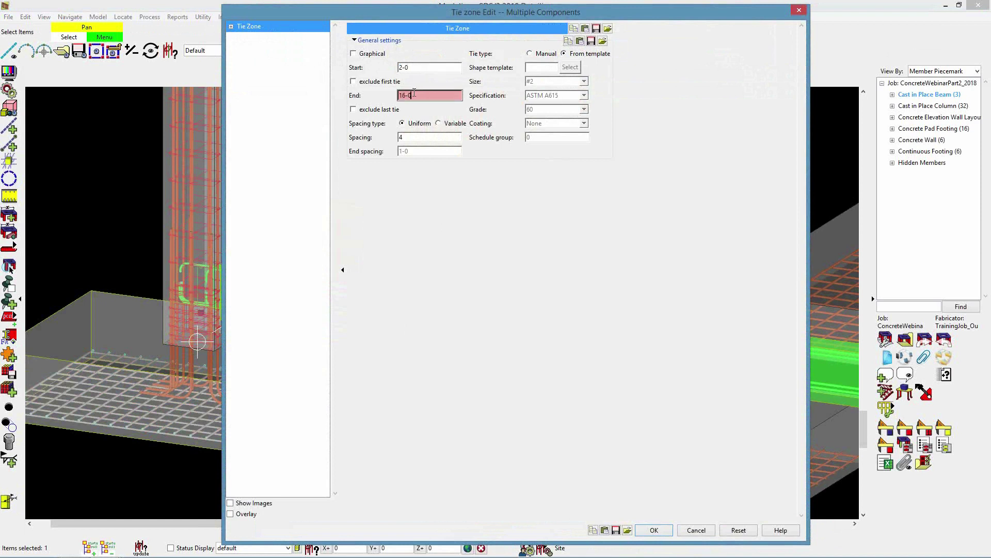
pyautogui.doubleClick(419, 136)
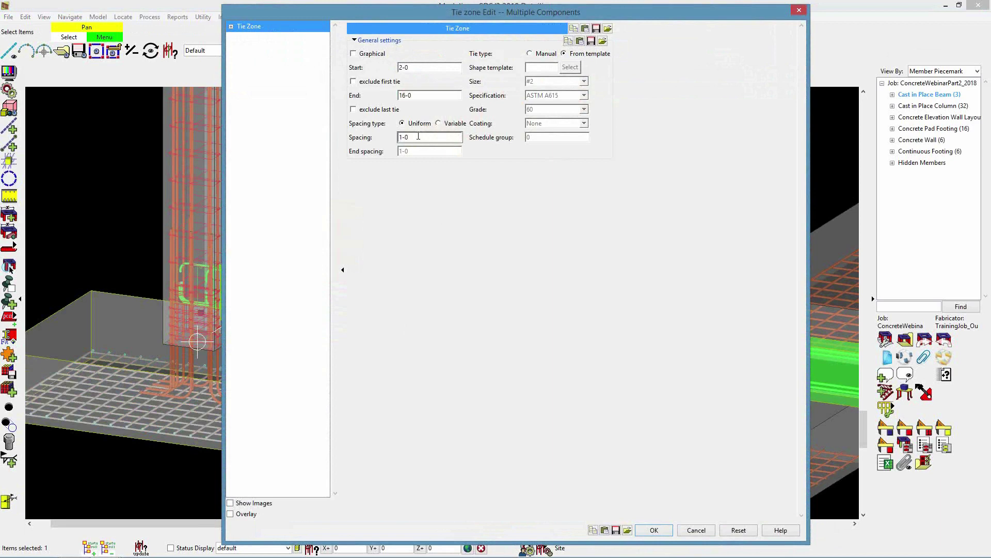
pyautogui.press('Return')
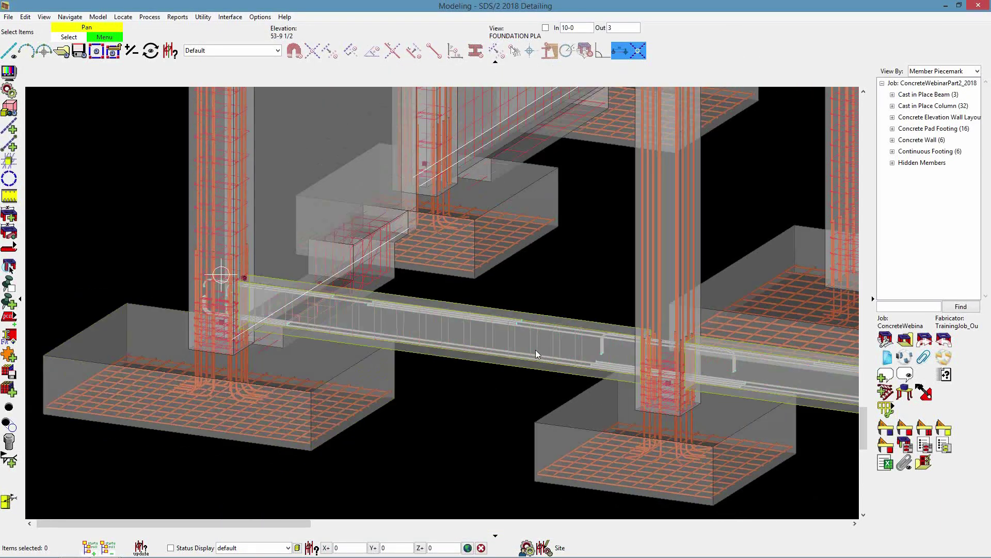
# Step: Check the grade beam's settings and add a third tie zone starting at 16-0, with closer ties up to the second column
pyautogui.doubleClick(535, 349)
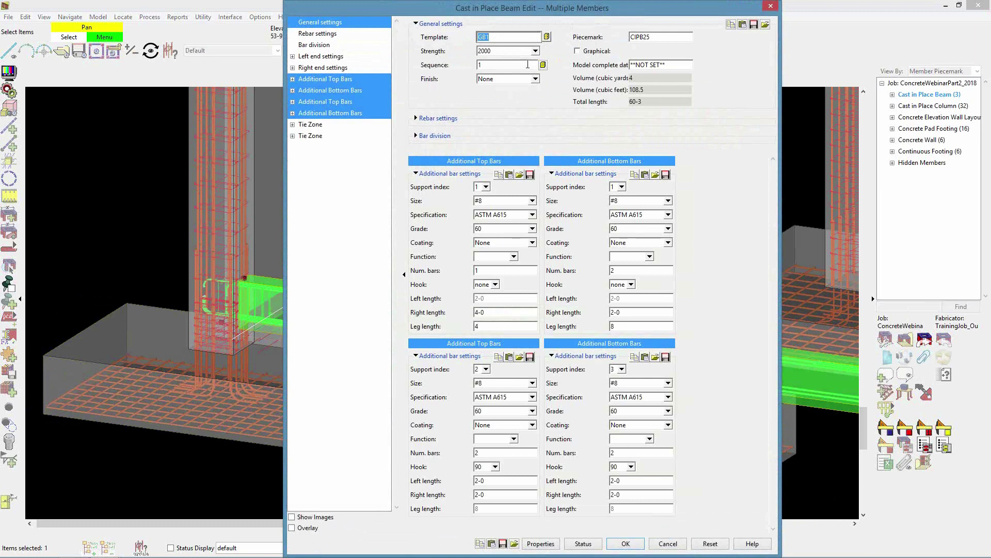
pyautogui.click(625, 543)
pyautogui.click(10, 360)
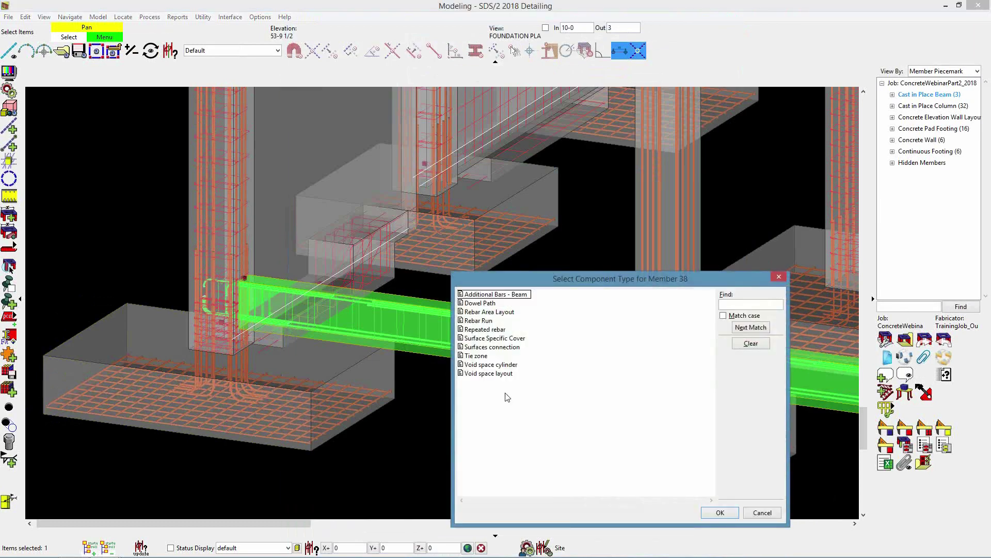
pyautogui.doubleClick(484, 356)
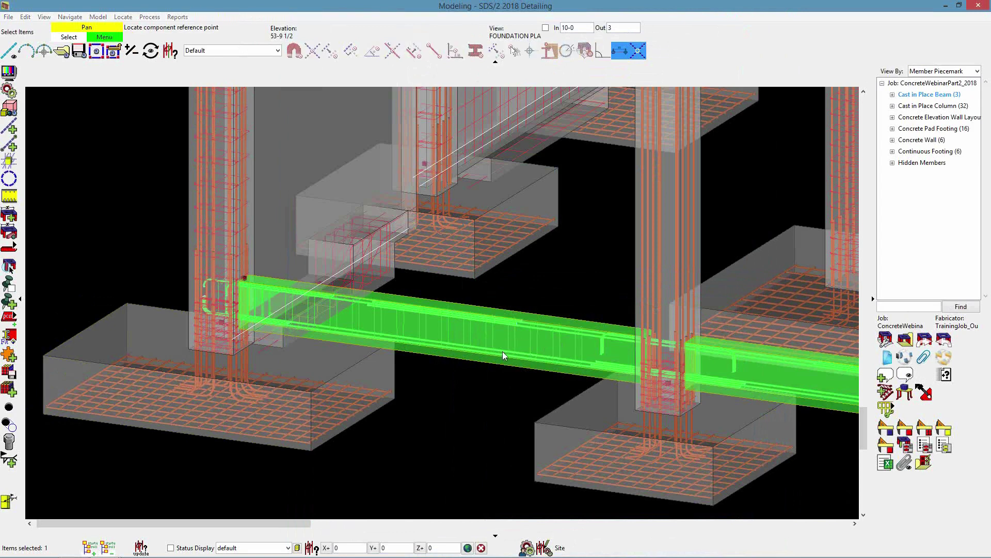
pyautogui.click(503, 351)
pyautogui.doubleClick(420, 70)
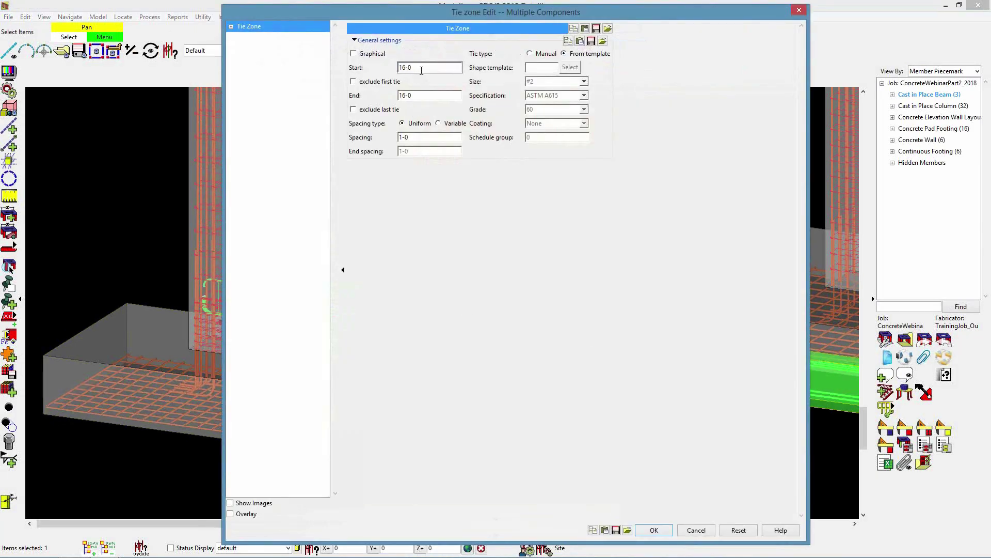
pyautogui.doubleClick(431, 96)
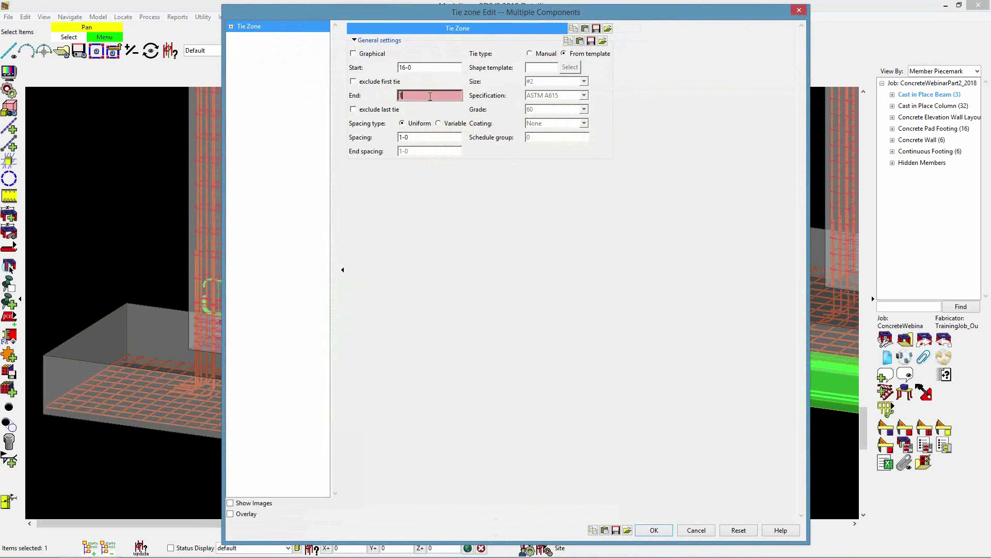
pyautogui.doubleClick(411, 138)
pyautogui.press('Return')
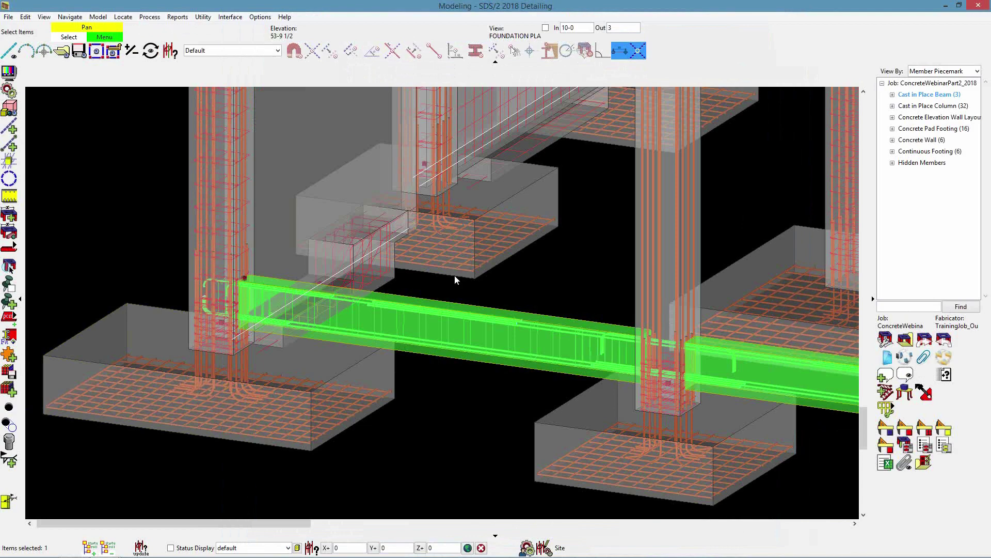
# Step: Examine the grade beam's tie spacing near the second column and the remaining spans along the columns
pyautogui.scroll(10, 585, 350)
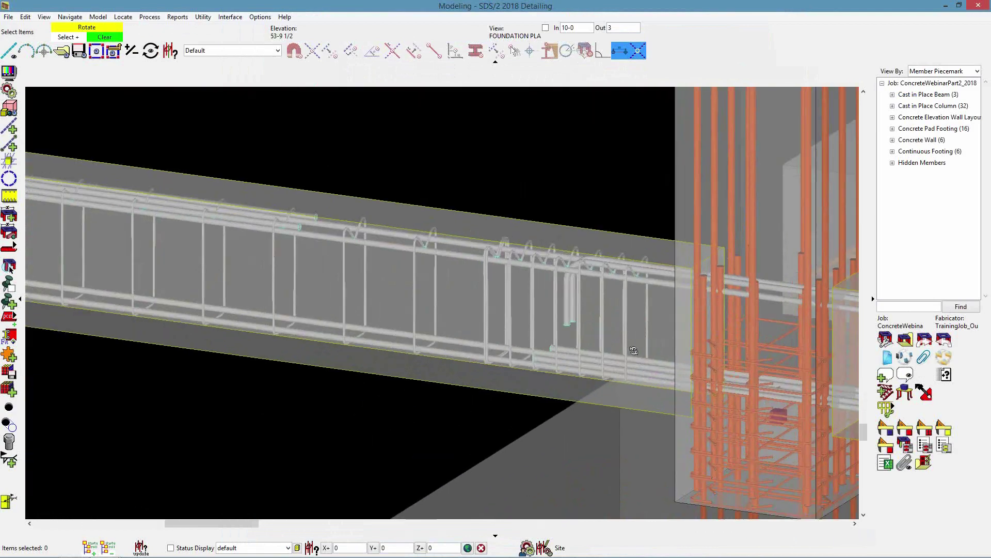
pyautogui.scroll(-5, 575, 343)
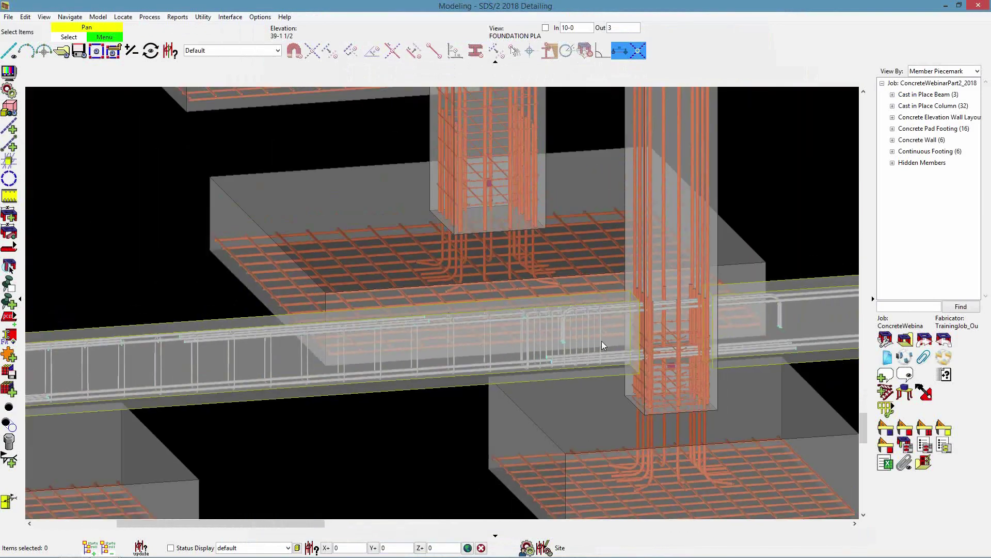
pyautogui.scroll(-3, 518, 334)
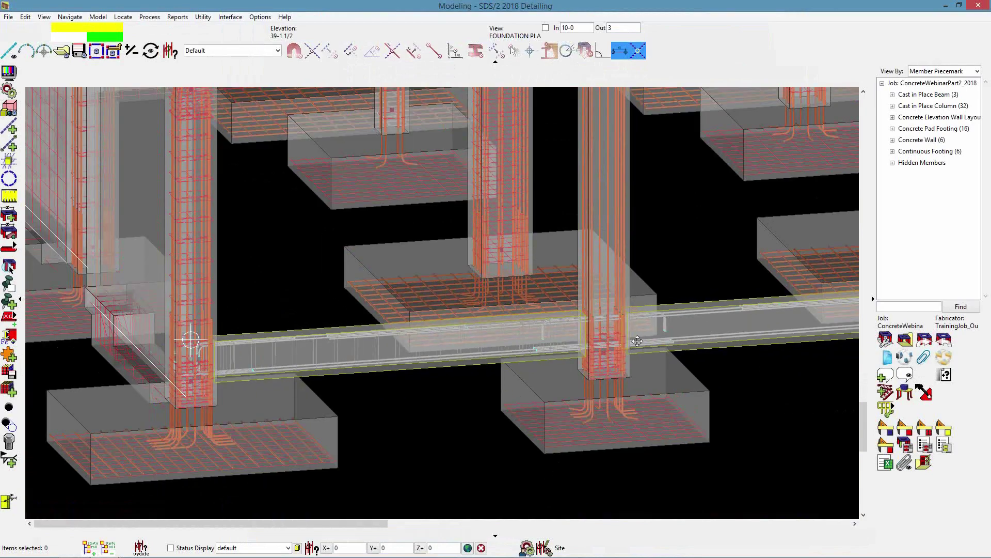
pyautogui.moveTo(683, 343); pyautogui.dragTo(378, 349, button='middle')
pyautogui.scroll(-3, 377, 349)
pyautogui.scroll(3, 679, 346)
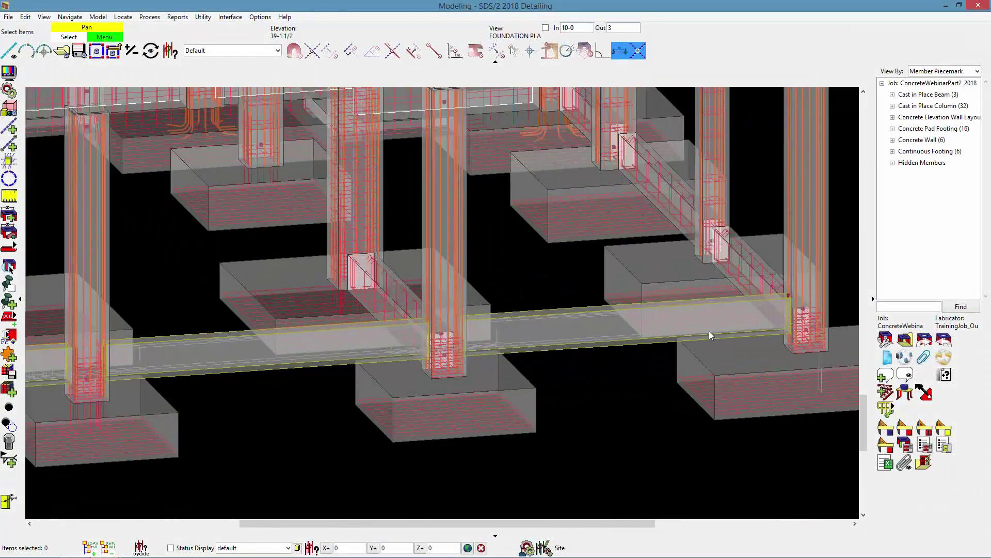
pyautogui.scroll(-2, 708, 333)
pyautogui.scroll(-3, 763, 330)
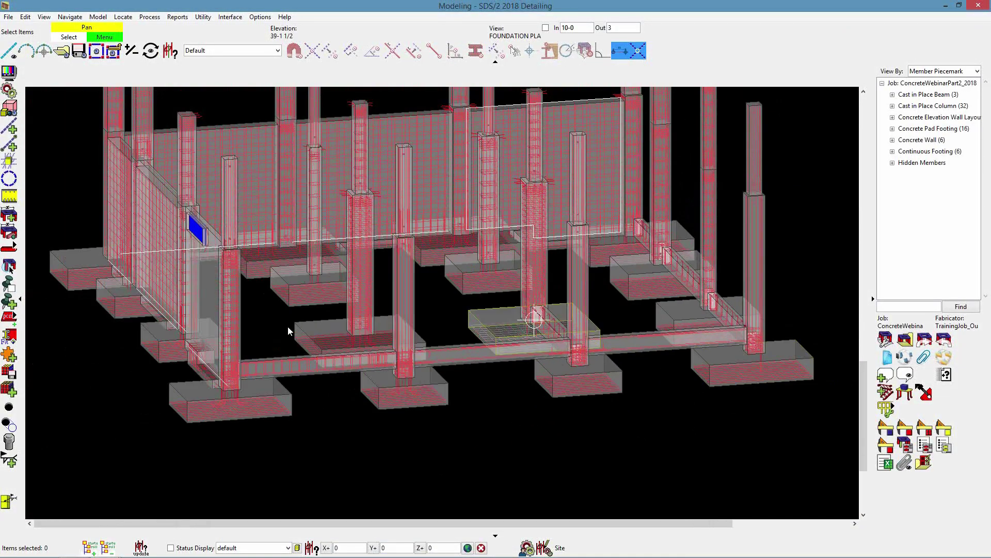
pyautogui.scroll(5, 437, 370)
pyautogui.scroll(2, 436, 366)
pyautogui.scroll(4, 464, 365)
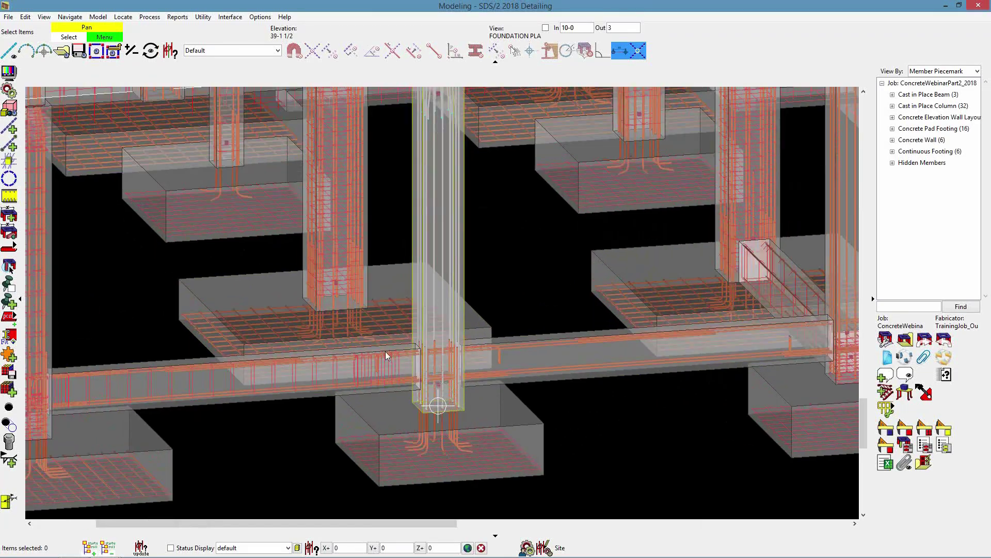
pyautogui.scroll(2, 415, 344)
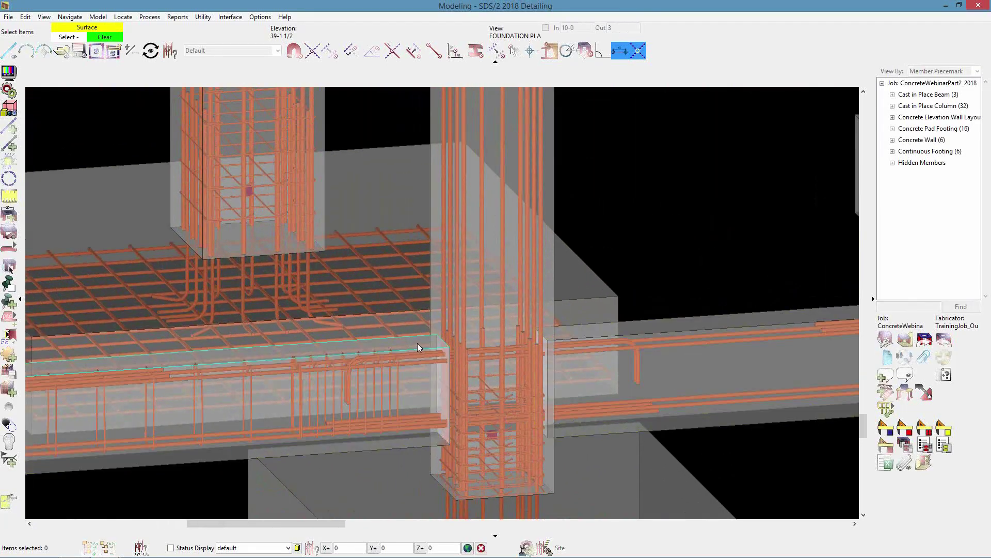
# Step: Examine the grade beam's tie spacing along the row of columns, checking the whole beam and its first span in plan
pyautogui.click(417, 344)
pyautogui.scroll(-3, 501, 374)
pyautogui.moveTo(513, 330); pyautogui.dragTo(501, 189, button='middle')
pyautogui.scroll(2, 261, 354)
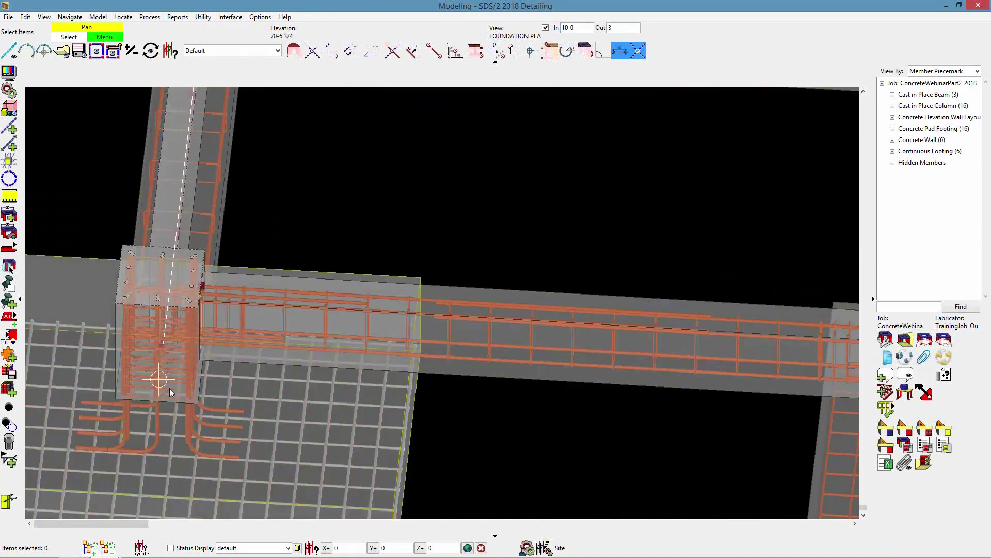
pyautogui.scroll(-2, 51, 357)
pyautogui.scroll(-1, 26, 354)
pyautogui.scroll(-1, 574, 381)
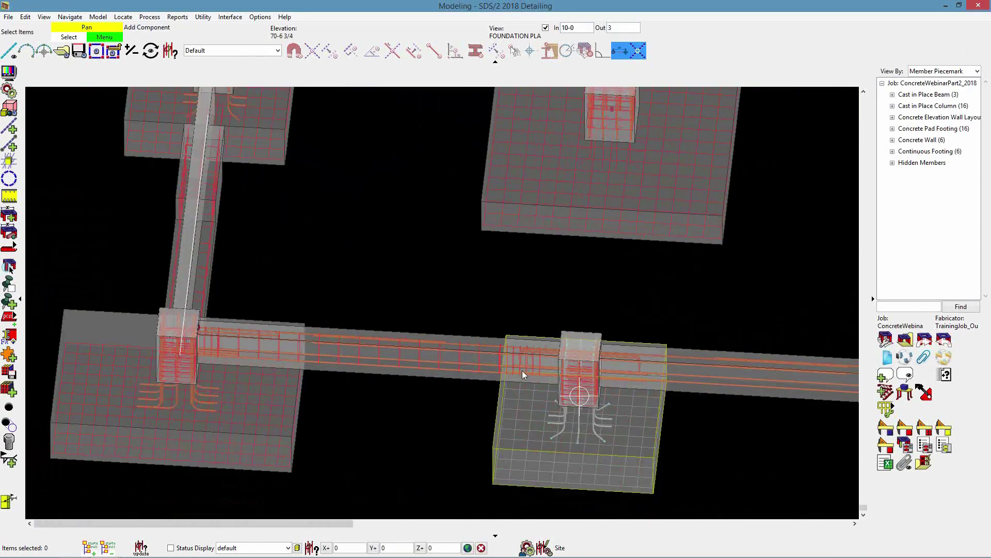
pyautogui.scroll(-2, 224, 367)
pyautogui.scroll(-2, 224, 364)
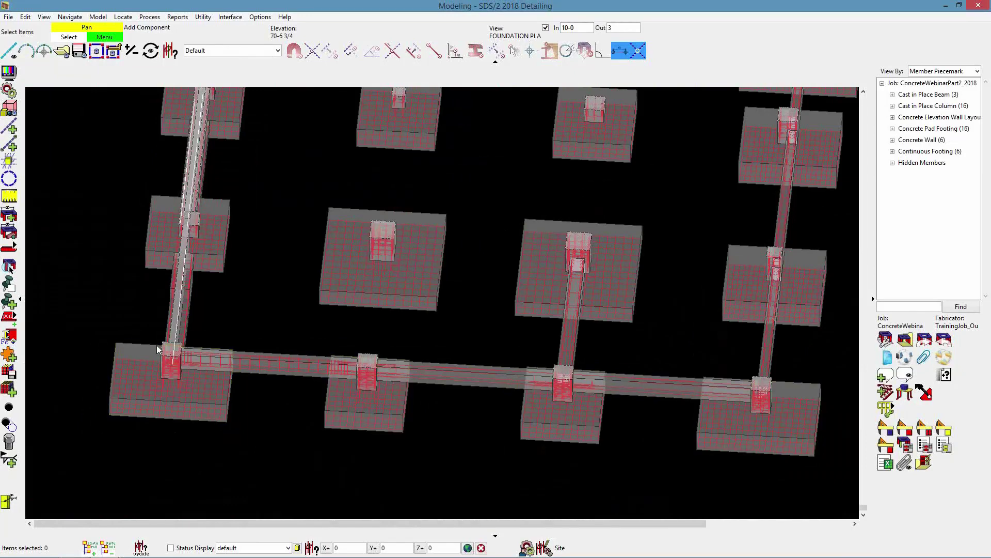
pyautogui.click(689, 392)
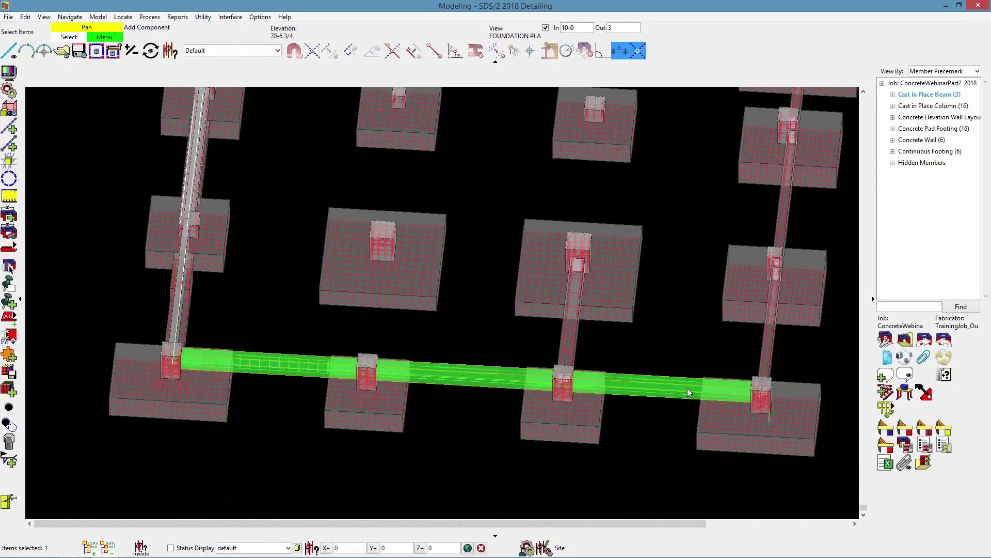
pyautogui.scroll(2, 465, 382)
pyautogui.scroll(2, 336, 369)
pyautogui.scroll(2, 279, 351)
pyautogui.scroll(2, 223, 368)
pyautogui.click(203, 377)
pyautogui.keyDown('shift'); pyautogui.middleClick(229, 306); pyautogui.keyUp('shift')
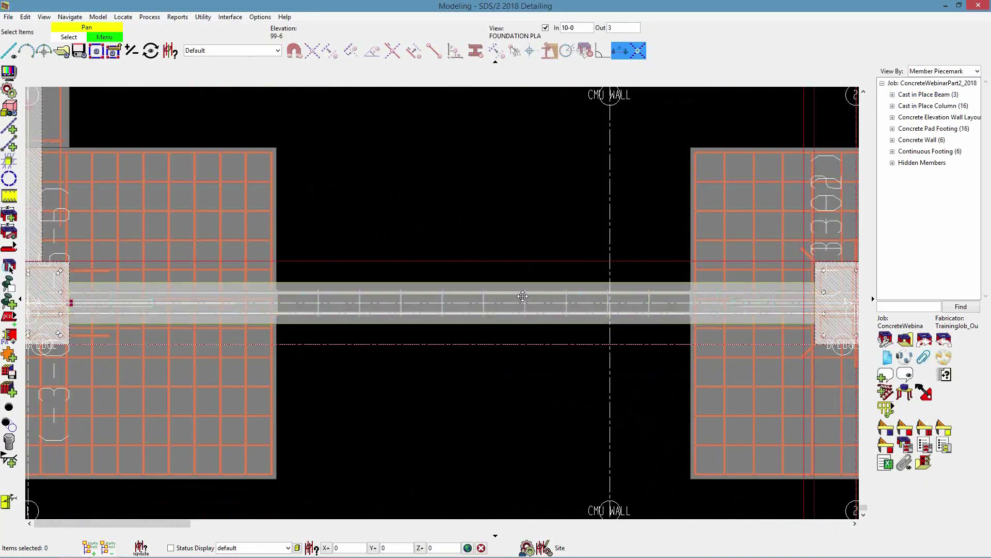
# Step: Start a new cast in place beam at the intersection of grid 2 and the inner face of the grid D column
pyautogui.moveTo(521, 296); pyautogui.dragTo(200, 388, button='middle')
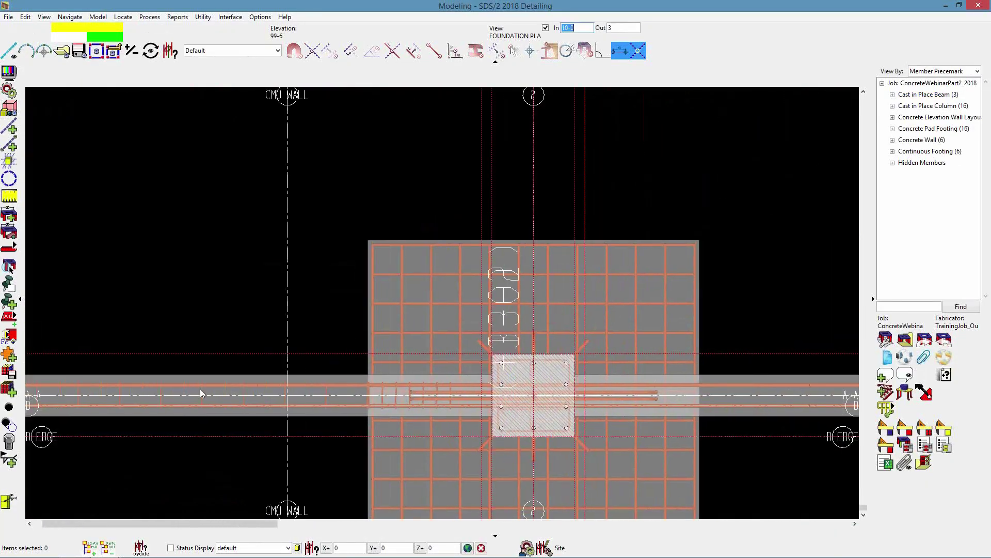
pyautogui.scroll(-3, 222, 386)
pyautogui.scroll(-2, 488, 430)
pyautogui.scroll(-1, 439, 157)
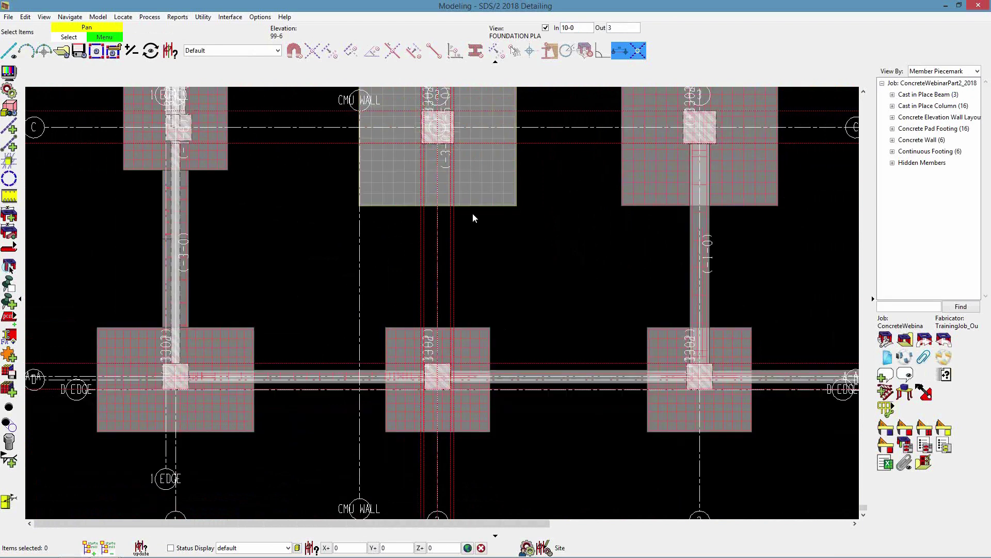
pyautogui.press('a')
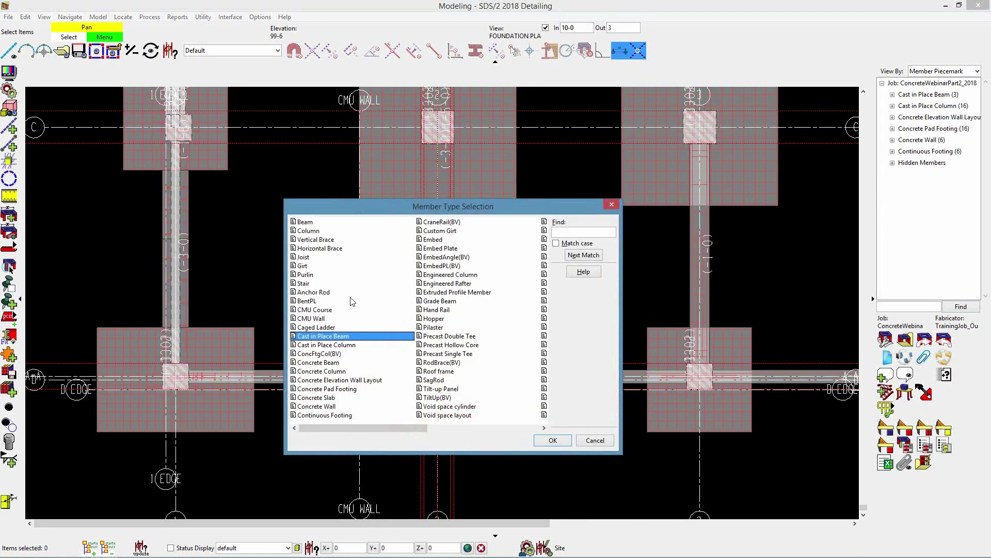
pyautogui.doubleClick(347, 337)
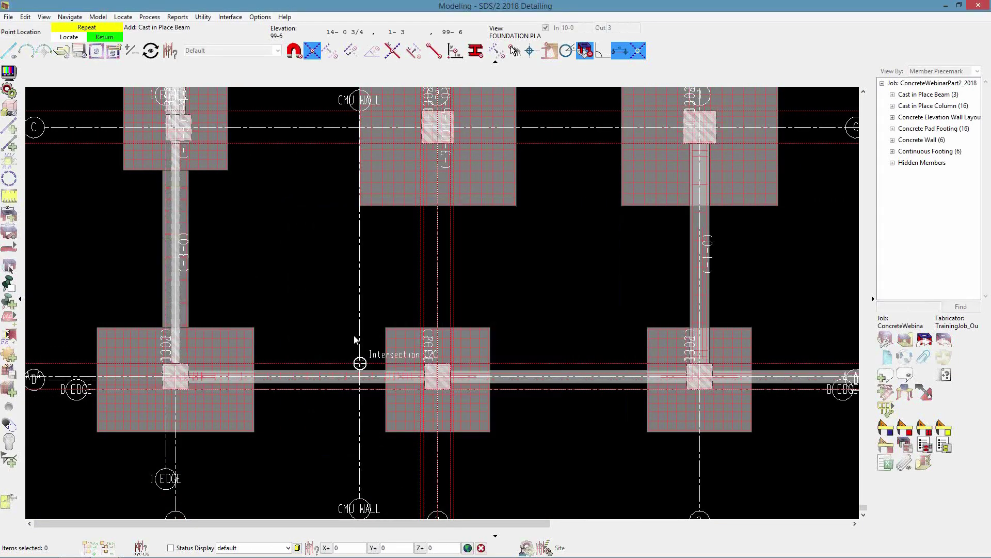
pyautogui.scroll(3, 435, 364)
pyautogui.scroll(1, 435, 368)
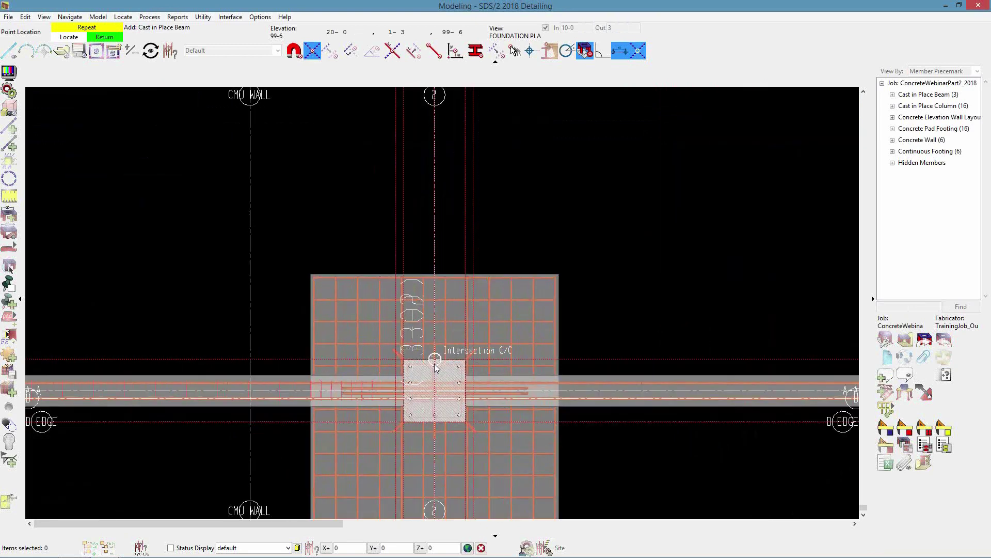
pyautogui.click(435, 360)
# Step: End the cast in place beam along grid 2 at the near face of the grid C column and accept its existing settings
pyautogui.scroll(-3, 435, 361)
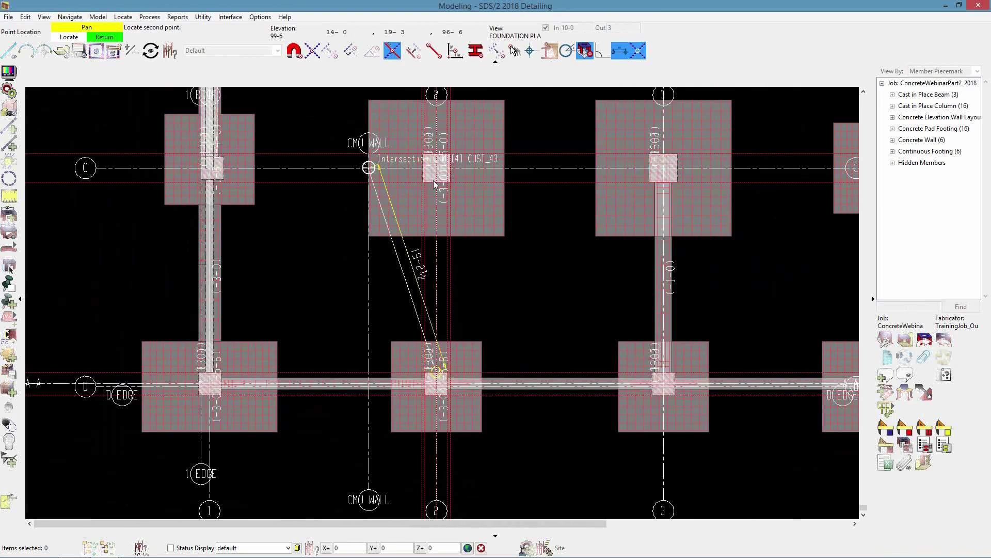
pyautogui.scroll(1, 436, 188)
pyautogui.scroll(2, 437, 181)
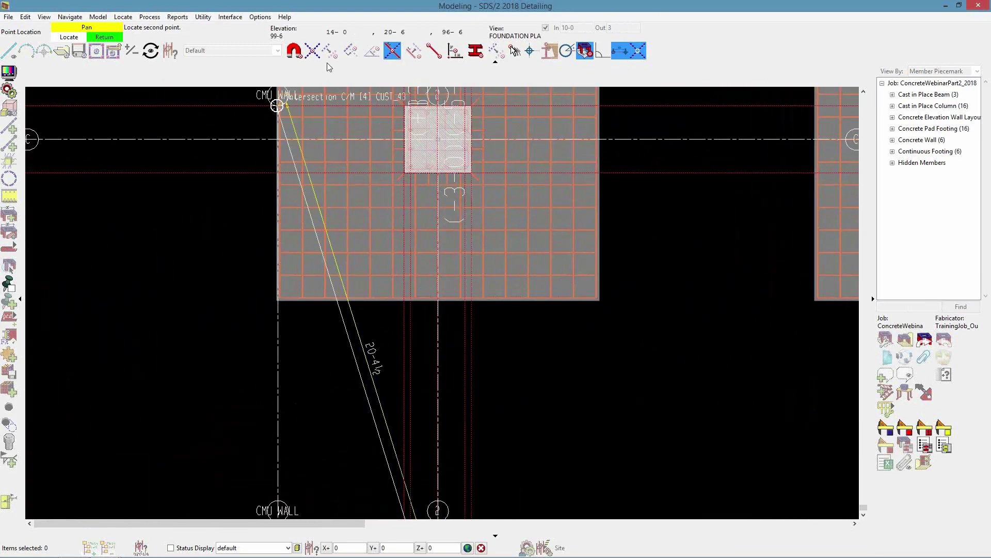
pyautogui.click(318, 59)
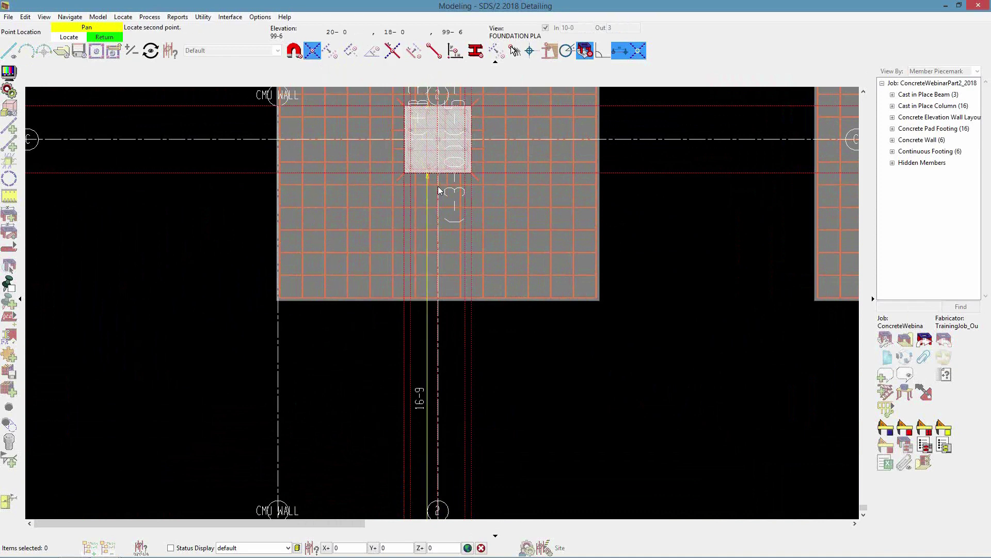
pyautogui.click(503, 214)
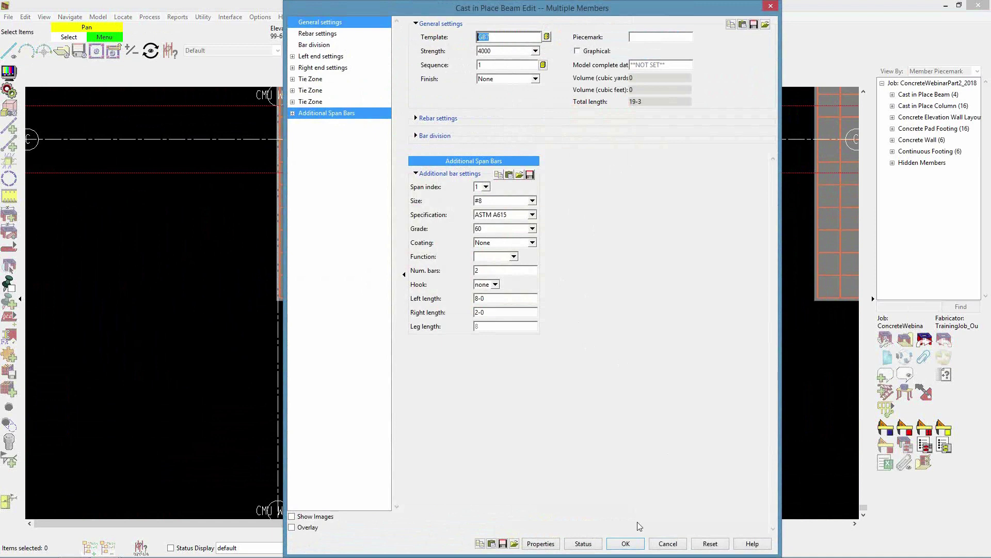
pyautogui.click(637, 545)
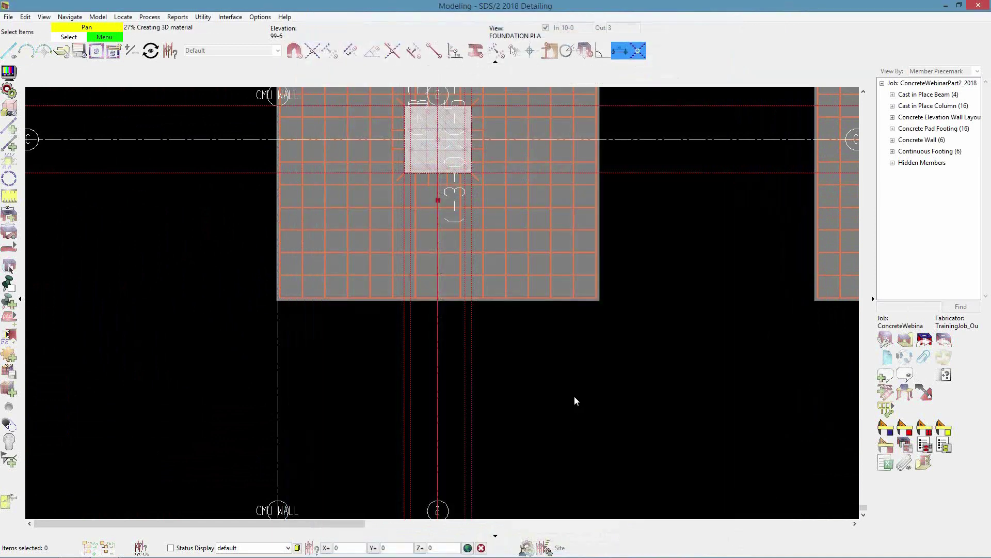
# Step: Examine the new cast in place beam's rebar and ties in 3D, together with the surrounding columns and footings
pyautogui.moveTo(424, 345); pyautogui.dragTo(329, 226, button='middle')
pyautogui.keyDown('shift'); pyautogui.moveTo(309, 227); pyautogui.dragTo(336, 231, button='middle'); pyautogui.keyUp('shift')
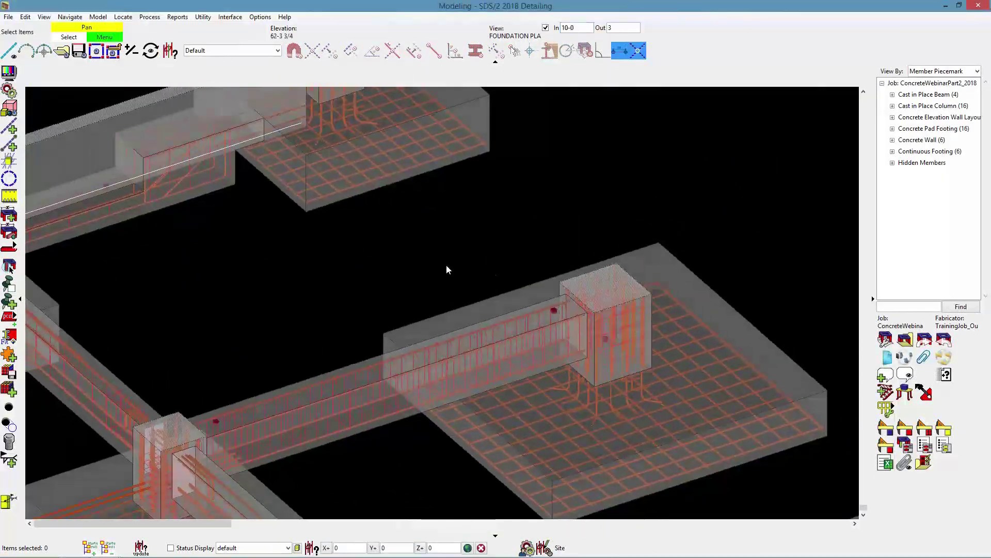
pyautogui.scroll(2, 449, 265)
pyautogui.scroll(-4, 671, 289)
pyautogui.scroll(1, 443, 361)
pyautogui.keyDown('shift'); pyautogui.moveTo(439, 363); pyautogui.dragTo(618, 299, button='middle'); pyautogui.keyUp('shift')
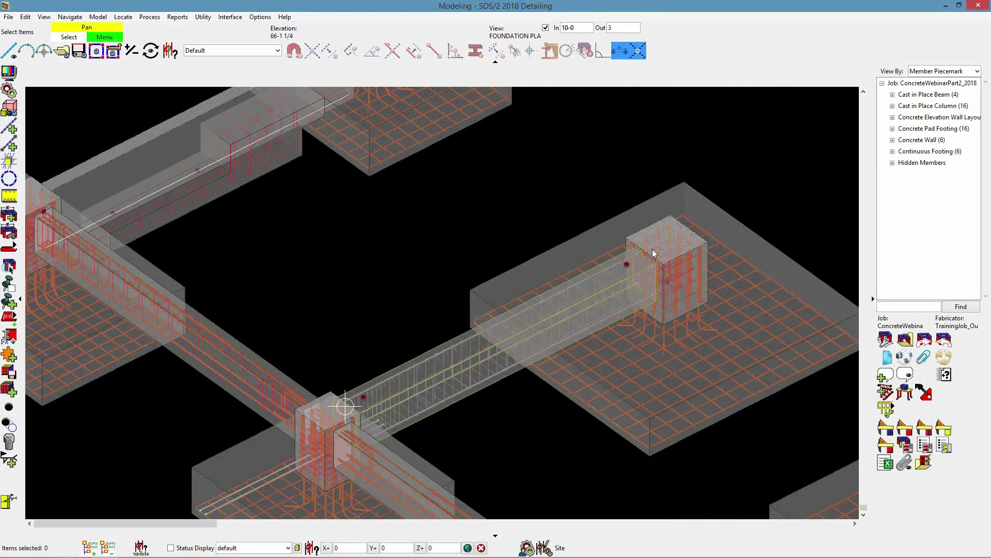
pyautogui.scroll(-3, 532, 267)
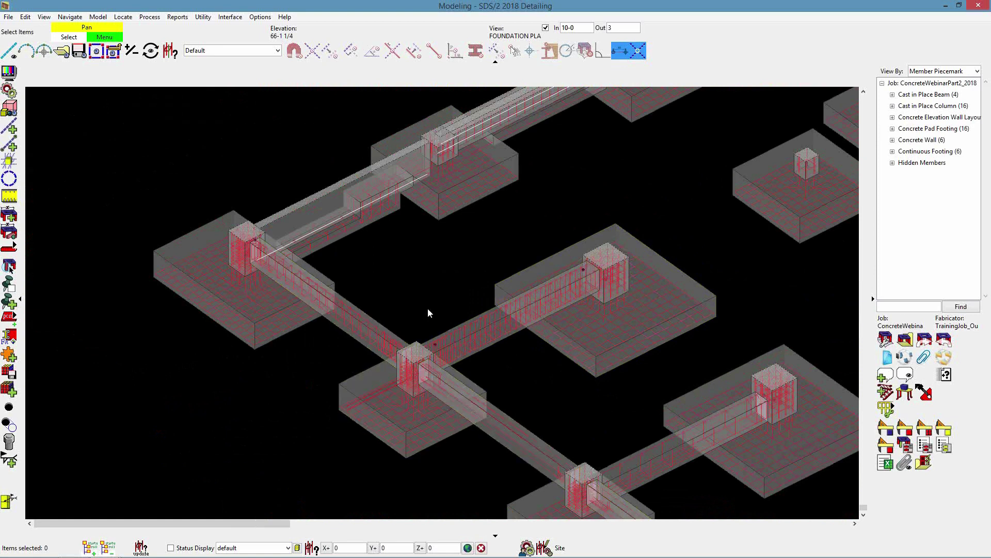
pyautogui.scroll(-2, 413, 240)
pyautogui.keyDown('shift'); pyautogui.moveTo(427, 228); pyautogui.dragTo(526, 227, button='middle'); pyautogui.keyUp('shift')
pyautogui.keyDown('shift'); pyautogui.moveTo(425, 196); pyautogui.dragTo(489, 172, button='middle'); pyautogui.keyUp('shift')
# Step: Turn off the foundation plan's view depth limit and open the elevation view at grid 1
pyautogui.click(546, 28)
pyautogui.scroll(2, 434, 184)
pyautogui.keyDown('shift'); pyautogui.moveTo(415, 186); pyautogui.dragTo(344, 384, button='middle'); pyautogui.keyUp('shift')
pyautogui.scroll(-2, 384, 311)
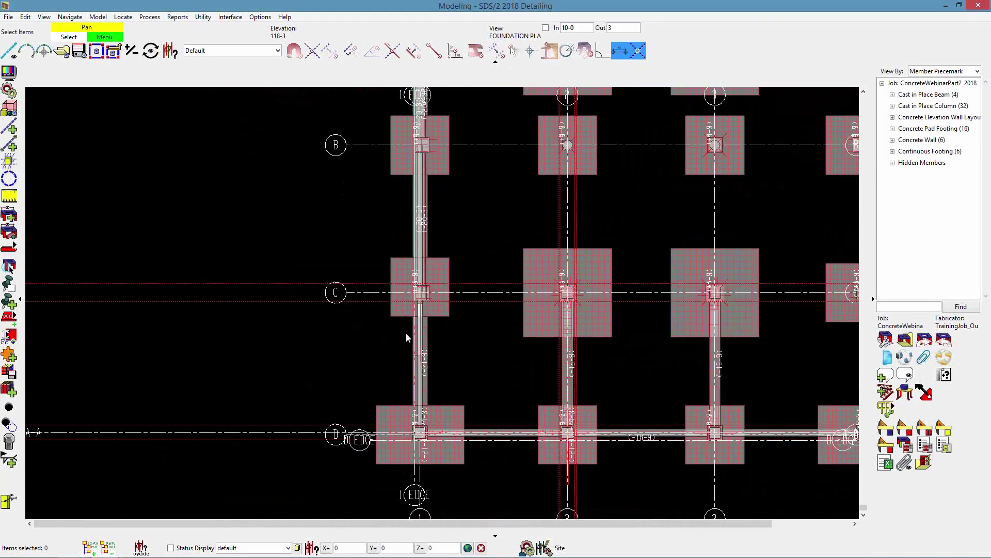
pyautogui.scroll(-1, 405, 332)
pyautogui.doubleClick(417, 476)
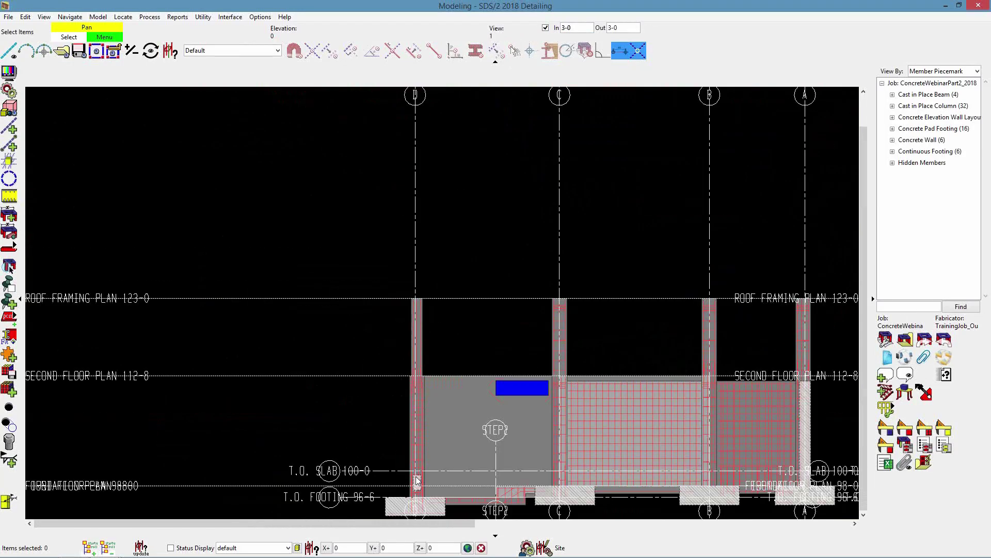
pyautogui.scroll(1, 434, 413)
pyautogui.scroll(-1, 448, 406)
pyautogui.scroll(-3, 473, 399)
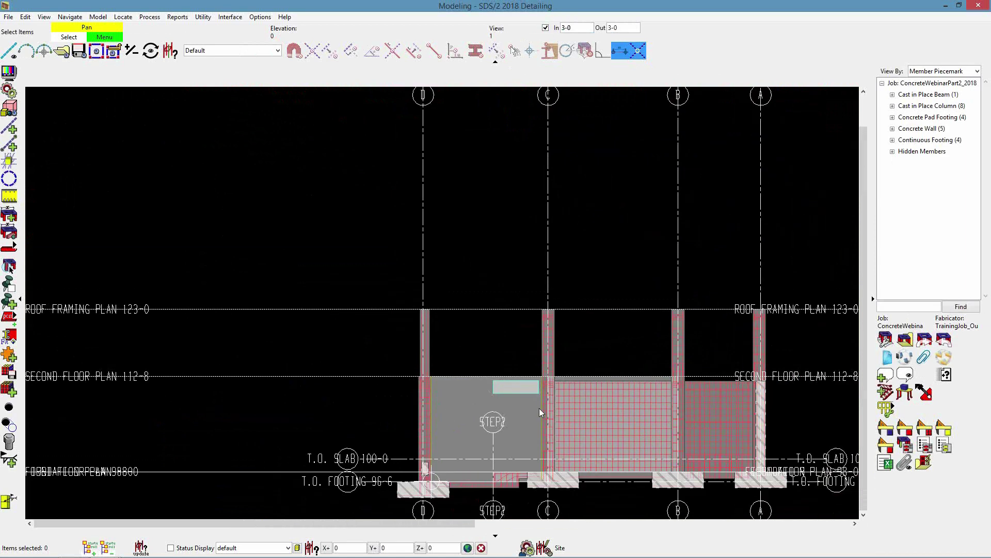
# Step: Examine the concrete walls, columns and footings along grid 1 in 3D
pyautogui.moveTo(463, 394); pyautogui.dragTo(744, 416, button='middle')
pyautogui.scroll(2, 383, 416)
pyautogui.moveTo(383, 416); pyautogui.dragTo(457, 393, button='middle')
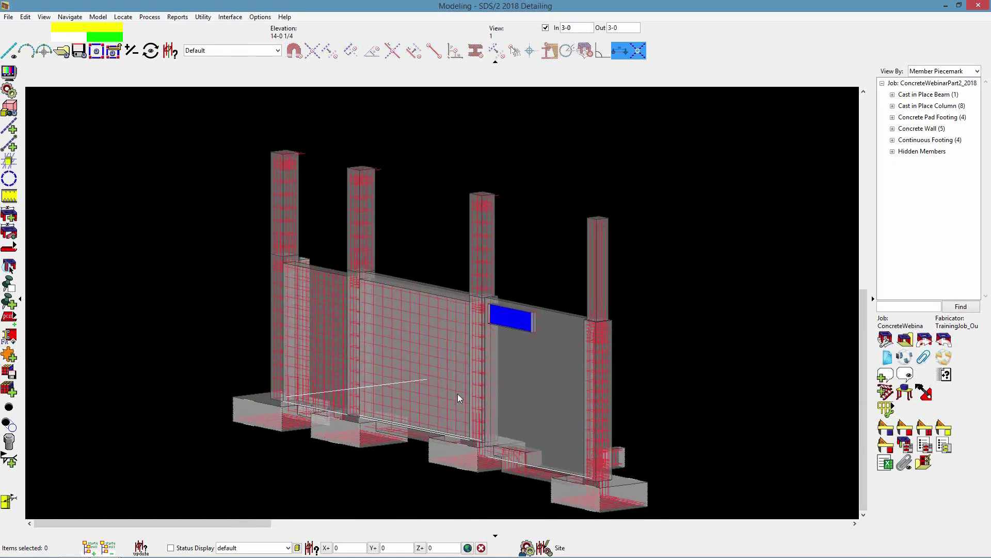
pyautogui.press('s')
pyautogui.click(432, 365)
pyautogui.scroll(-3, 444, 364)
pyautogui.moveTo(468, 383); pyautogui.dragTo(439, 437, button='middle')
pyautogui.scroll(4, 453, 381)
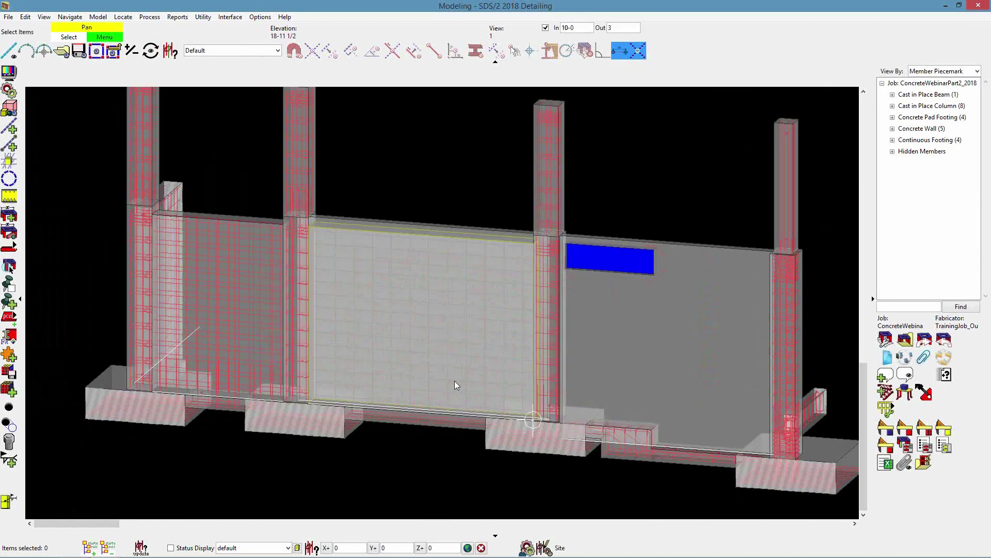
# Step: Check the middle concrete wall, the continuous footing beneath it, and the wall with the opening and its stepped footing
pyautogui.click(445, 374)
pyautogui.click(439, 387)
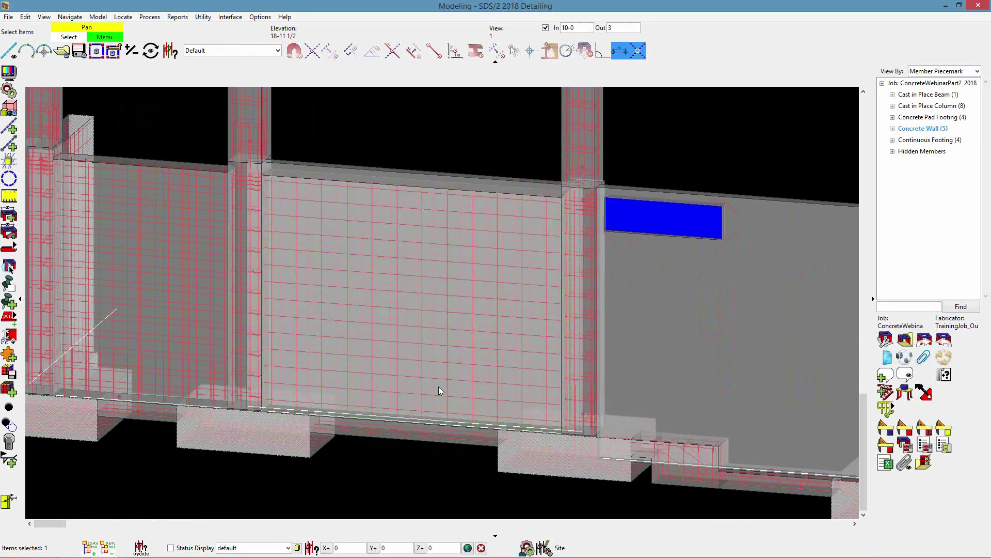
pyautogui.doubleClick(439, 385)
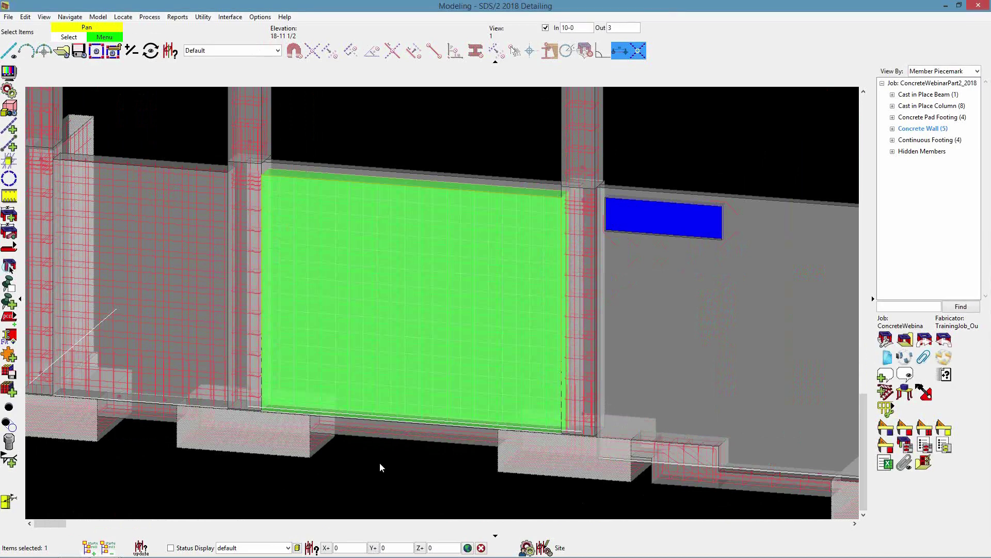
pyautogui.click(398, 435)
pyautogui.scroll(-3, 387, 429)
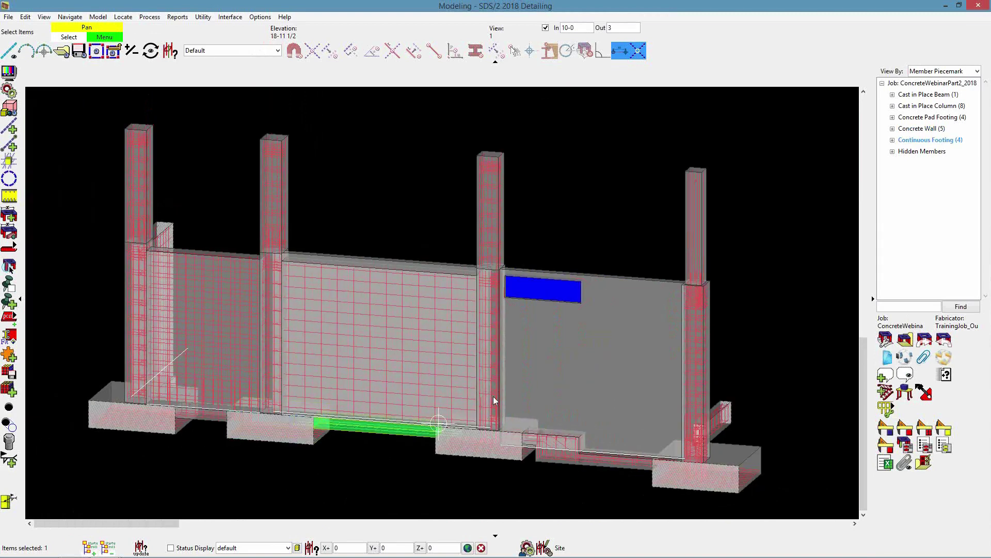
pyautogui.click(564, 440)
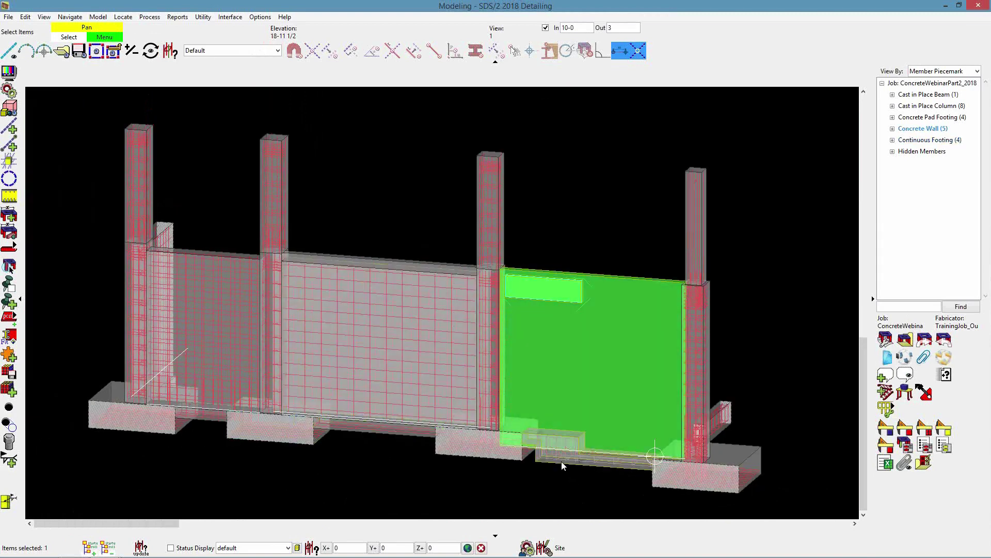
pyautogui.click(563, 468)
pyautogui.click(522, 483)
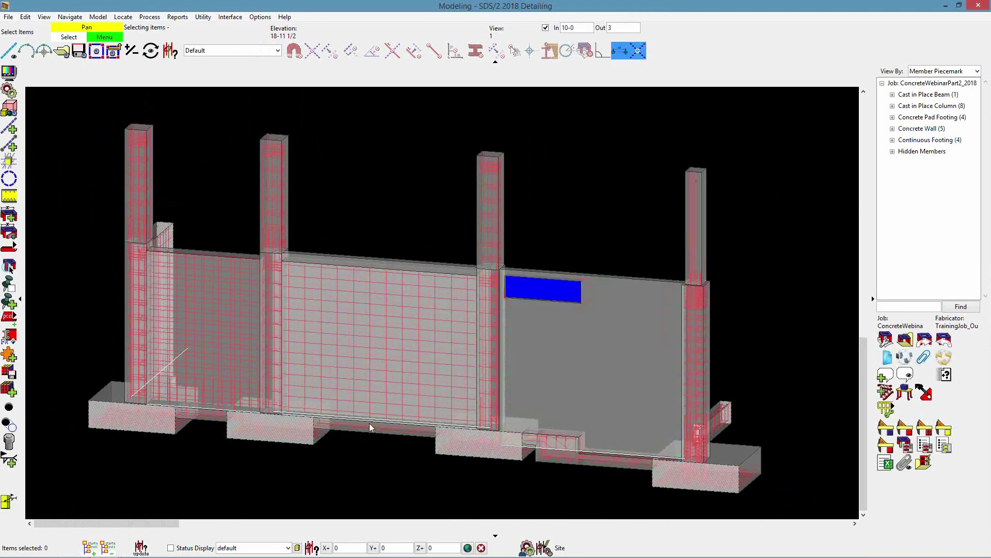
# Step: Add a Wall Dowel component to the continuous footing under the middle wall and choose that wall as the concrete wall to connect
pyautogui.scroll(1, 364, 361)
pyautogui.scroll(3, 387, 404)
pyautogui.scroll(-2, 394, 411)
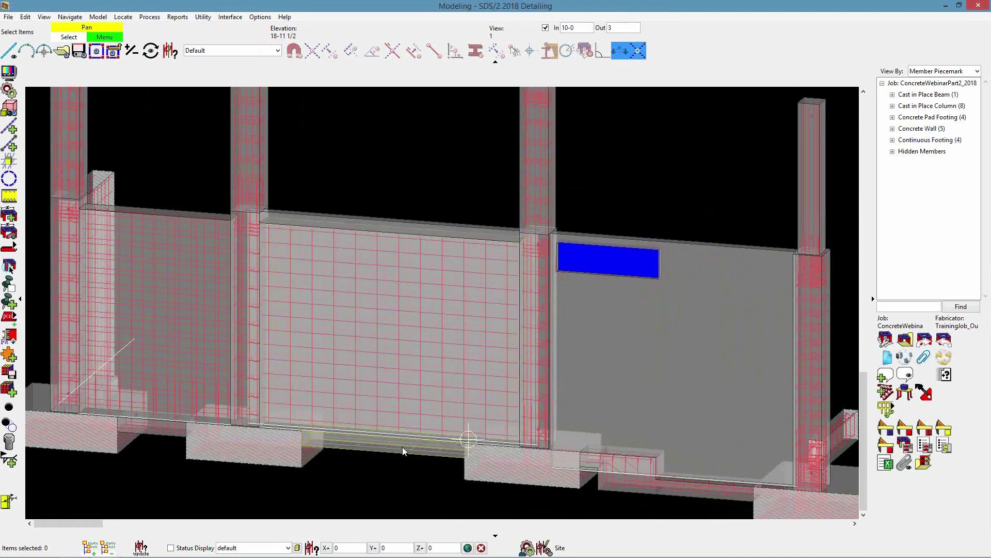
pyautogui.click(402, 447)
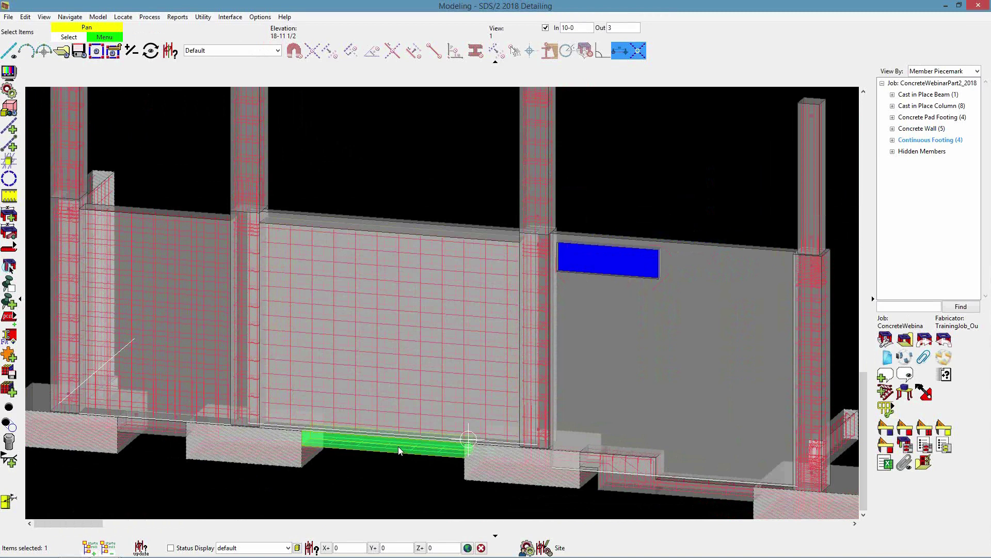
pyautogui.click(9, 355)
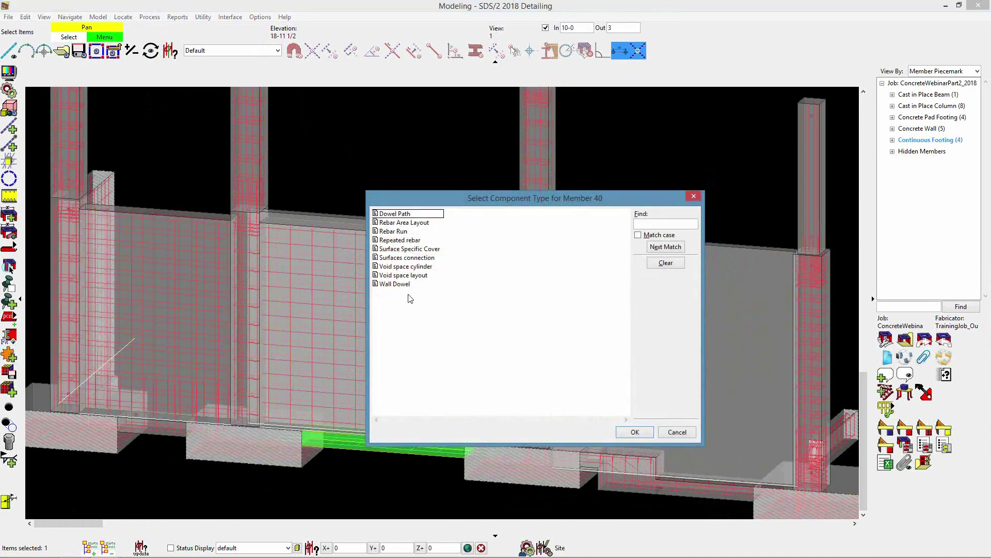
pyautogui.click(396, 286)
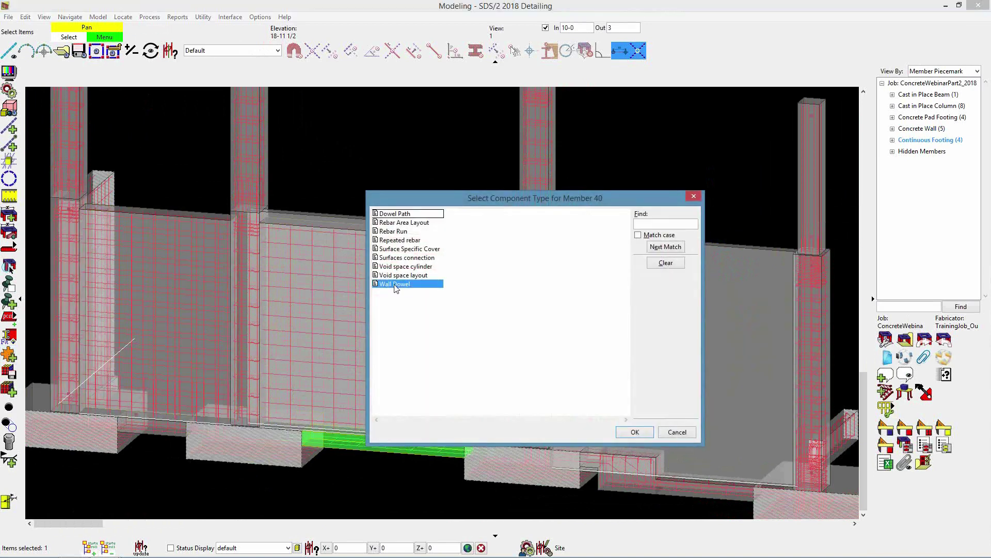
pyautogui.click(636, 434)
pyautogui.click(527, 431)
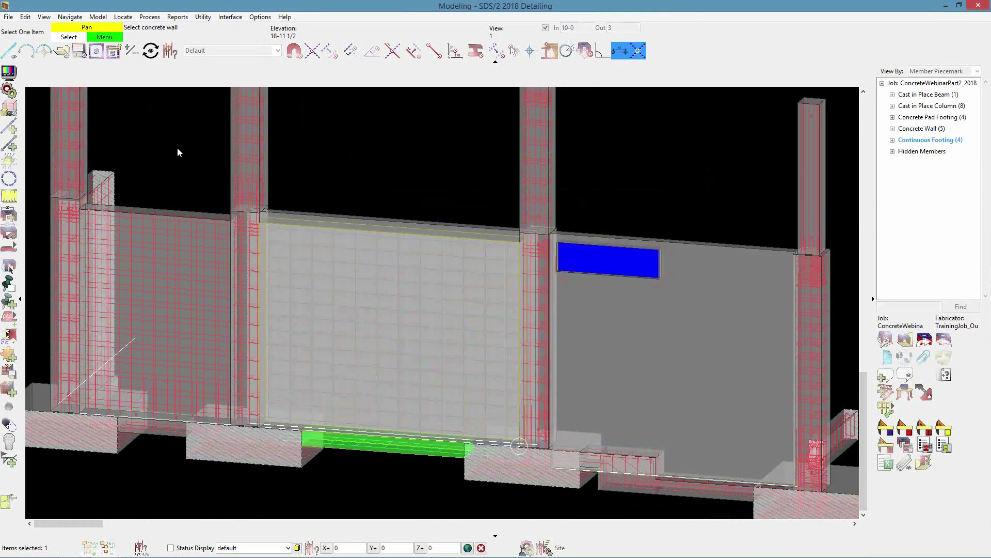
pyautogui.click(151, 50)
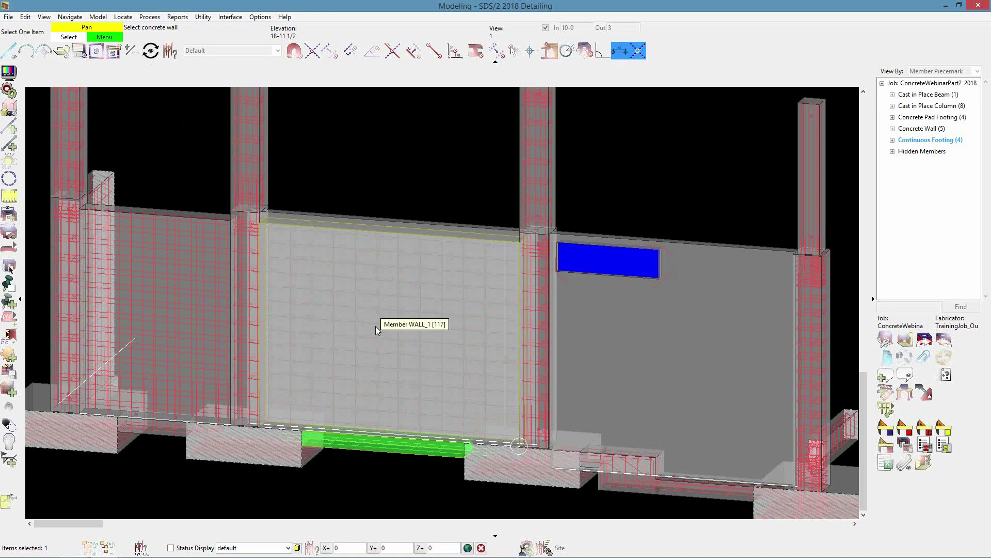
pyautogui.click(391, 334)
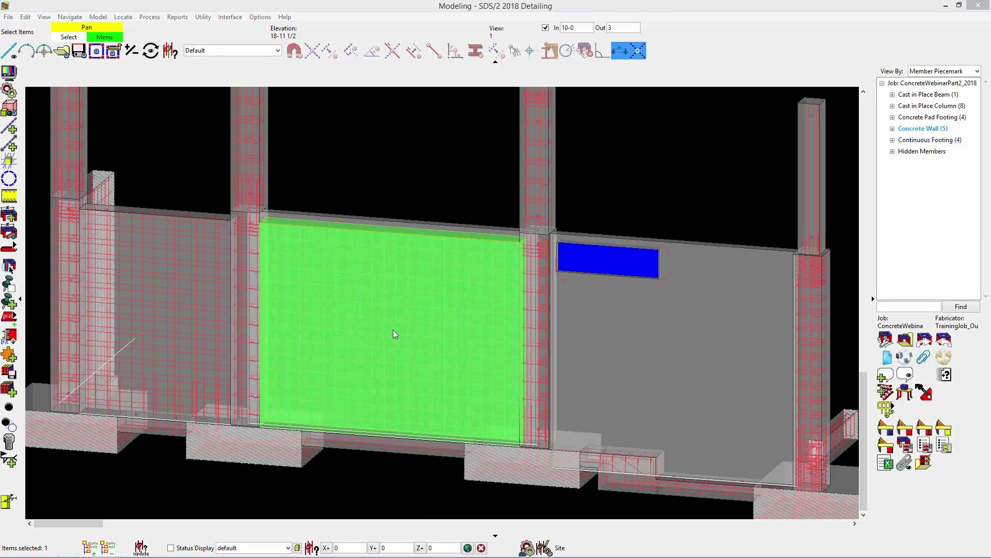
# Step: Show the general settings and explanatory images for the wall dowel, and accept #5 dowels with center placement at 1-6 spacing
pyautogui.moveTo(390, 253); pyautogui.dragTo(306, 250)
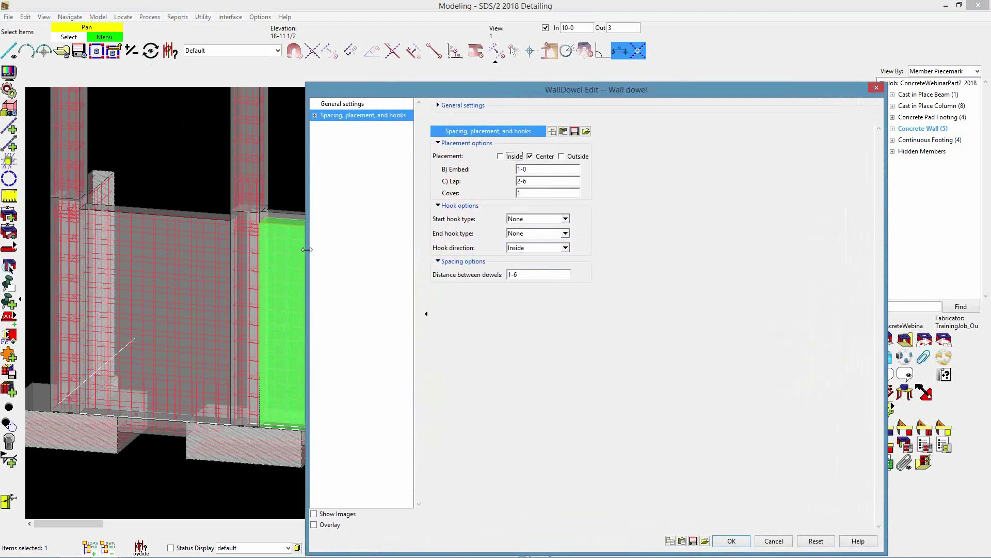
pyautogui.click(361, 104)
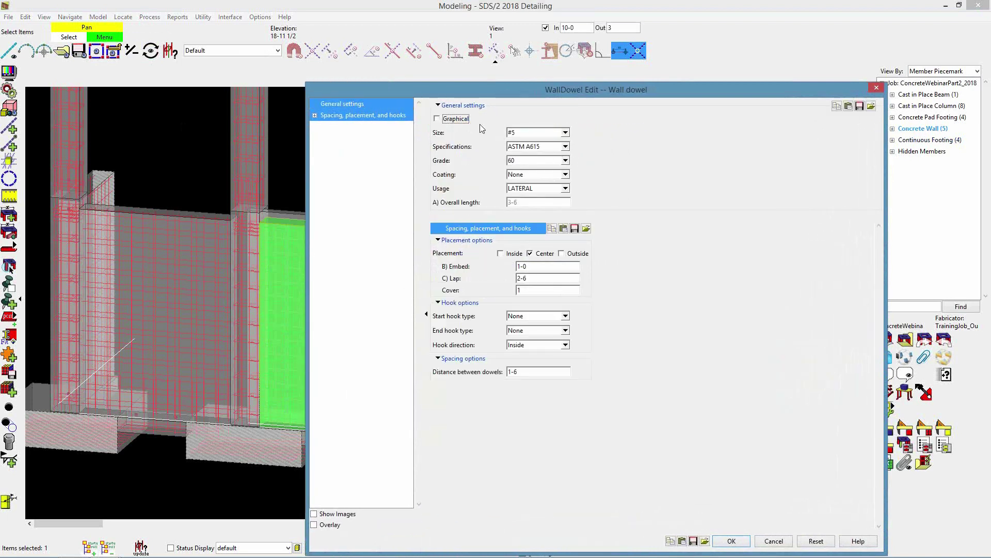
pyautogui.click(566, 134)
pyautogui.click(566, 134)
pyautogui.click(344, 514)
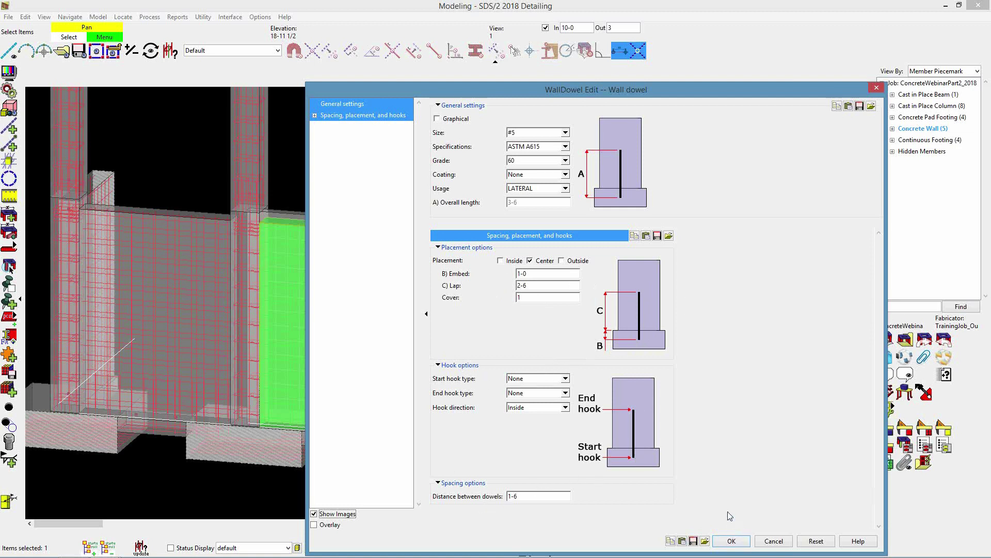
pyautogui.click(733, 541)
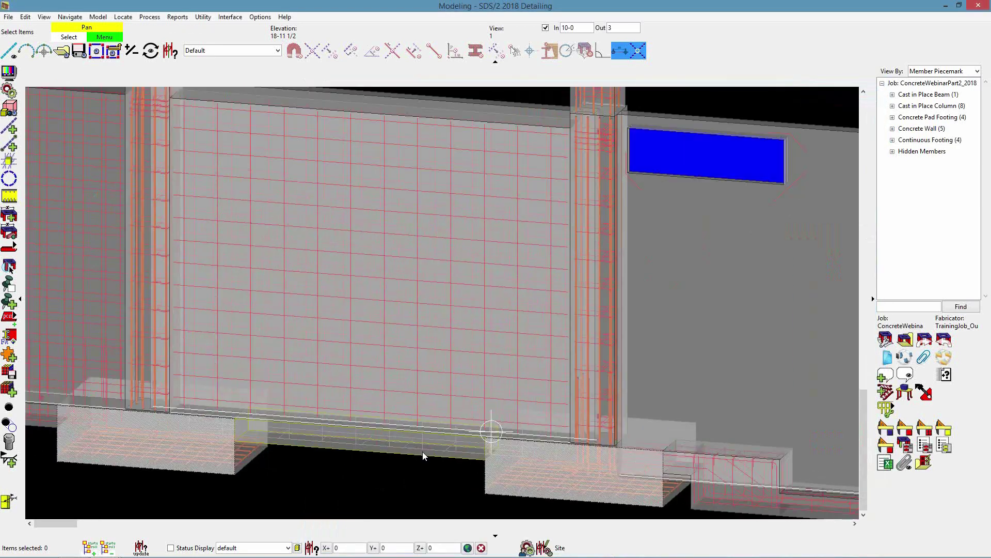
# Step: Check the new dowels between footing and wall up close and limit selection to custom components
pyautogui.scroll(5, 423, 452)
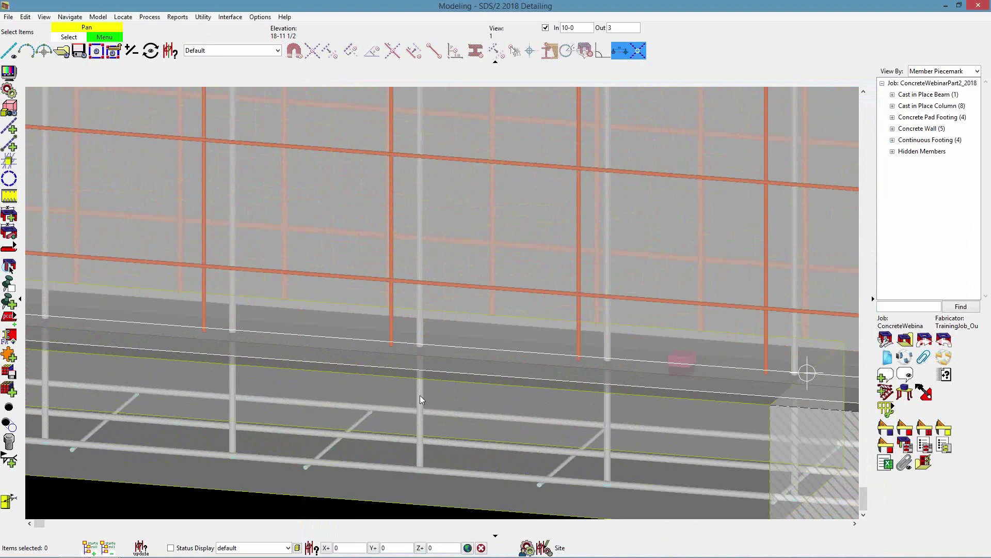
pyautogui.scroll(-4, 420, 395)
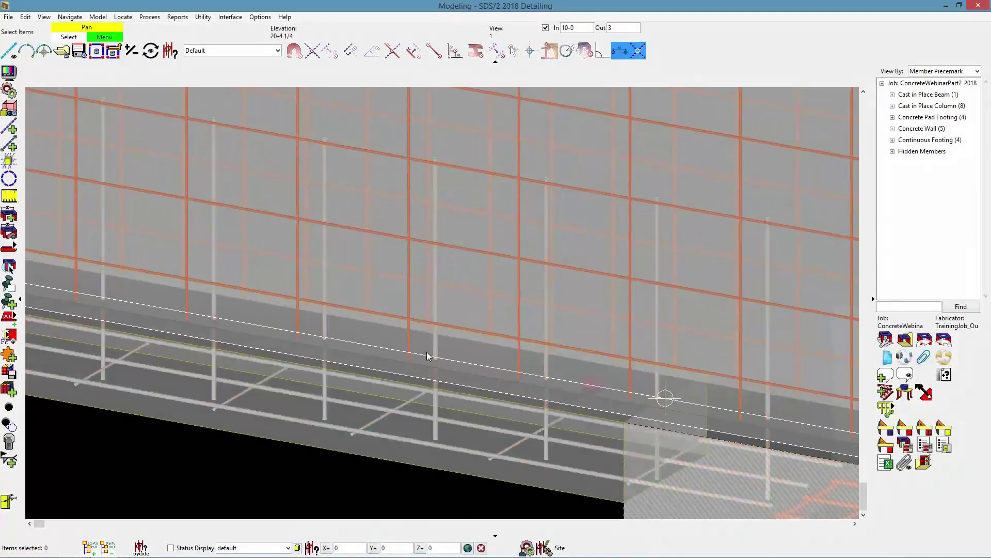
pyautogui.scroll(-2, 436, 354)
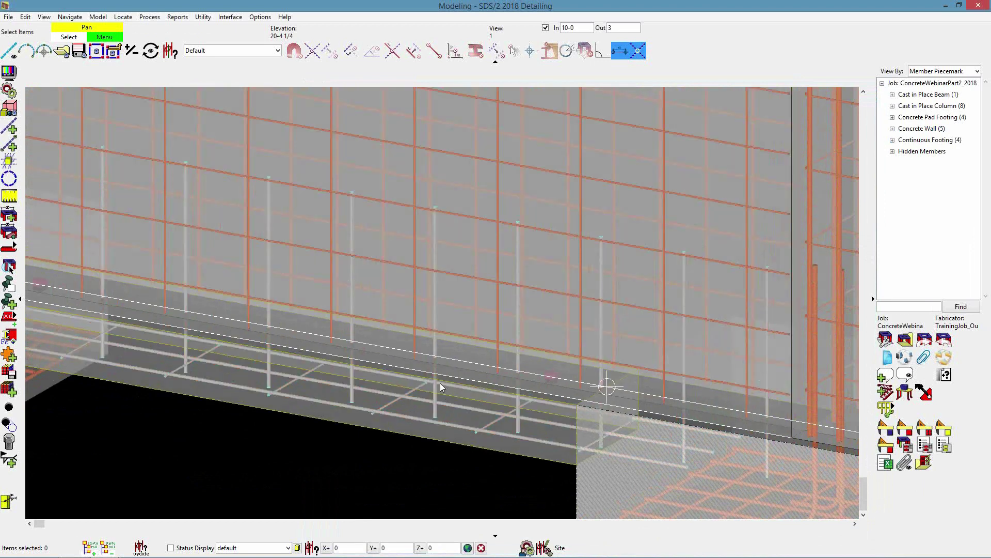
pyautogui.click(265, 52)
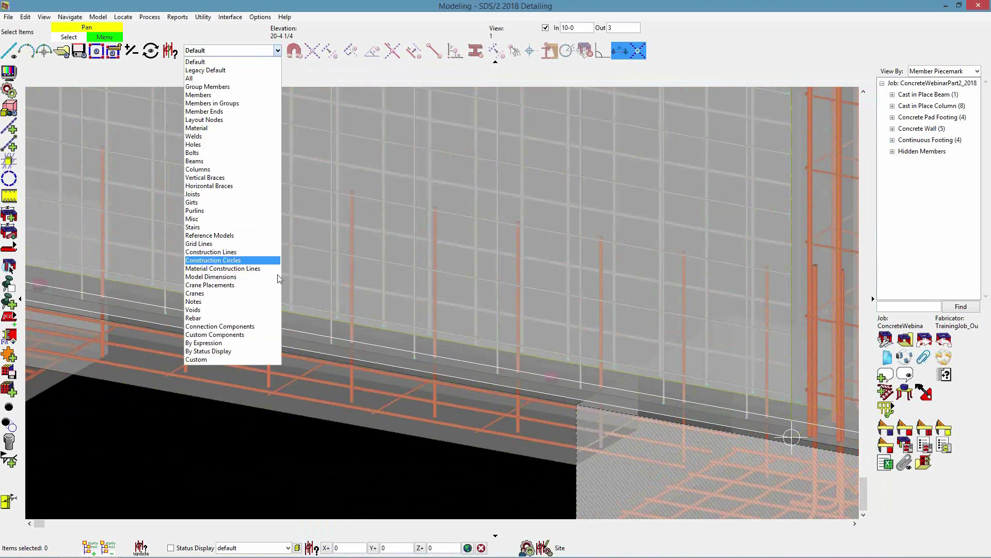
pyautogui.click(248, 335)
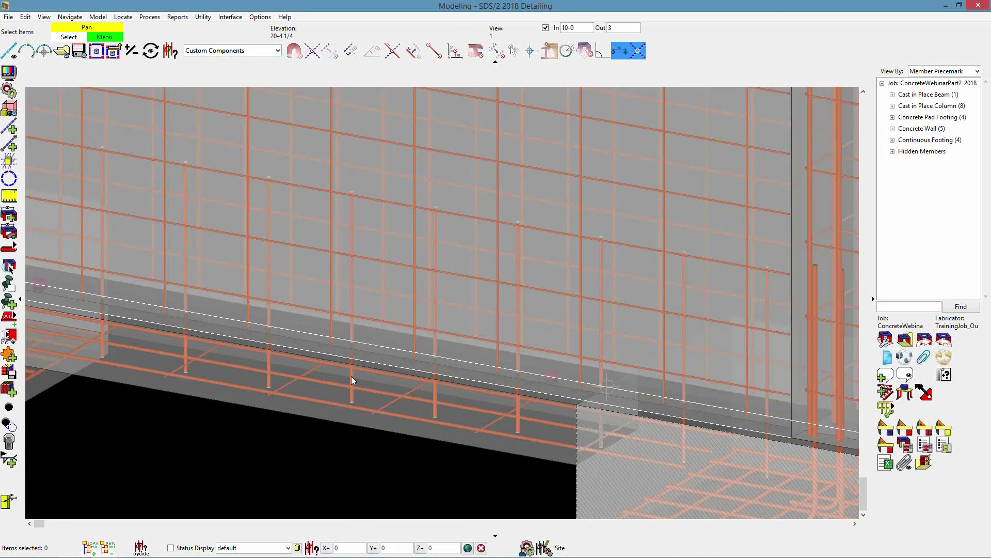
# Step: Change the wall dowels' placement from Center to both Inside and Outside and apply it
pyautogui.doubleClick(352, 376)
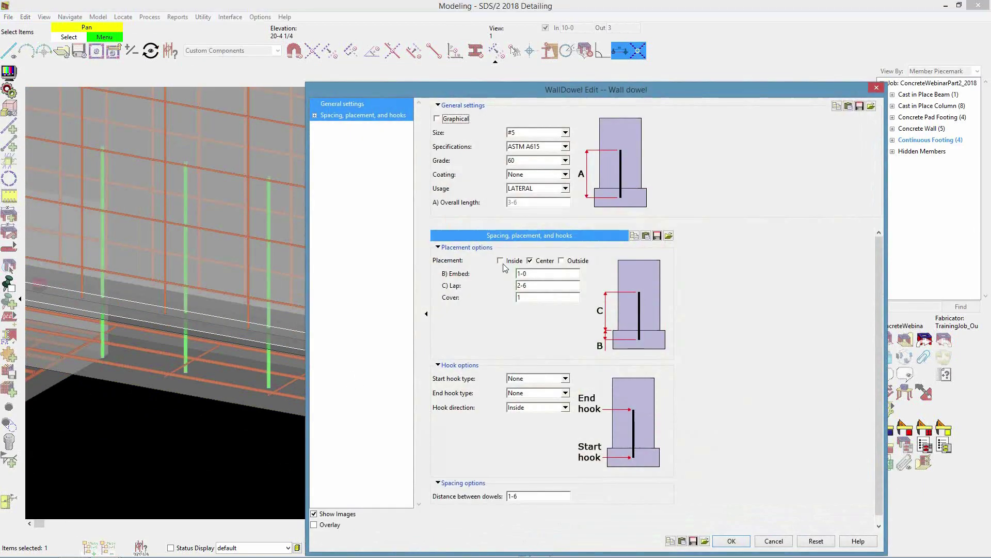
pyautogui.click(503, 262)
pyautogui.click(562, 261)
pyautogui.click(542, 261)
pyautogui.click(731, 541)
pyautogui.click(436, 477)
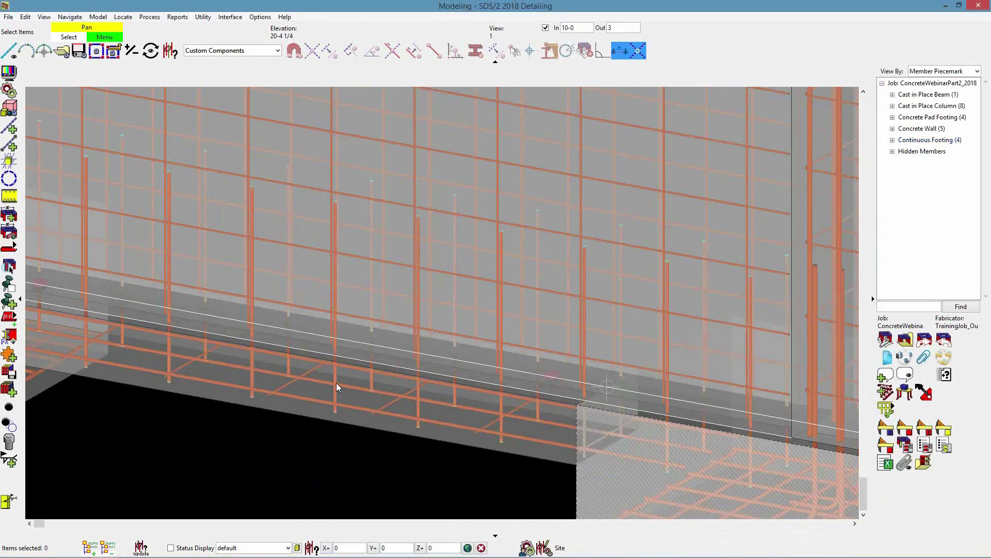
# Step: Reopen the wall dowel settings and set the placement to Center only
pyautogui.moveTo(388, 320)
pyautogui.keyDown('shift'); pyautogui.mouseDown(button='middle')
pyautogui.moveTo(413, 221)
pyautogui.moveTo(348, 339)
pyautogui.moveTo(392, 339)
pyautogui.mouseUp(button='middle'); pyautogui.keyUp('shift')
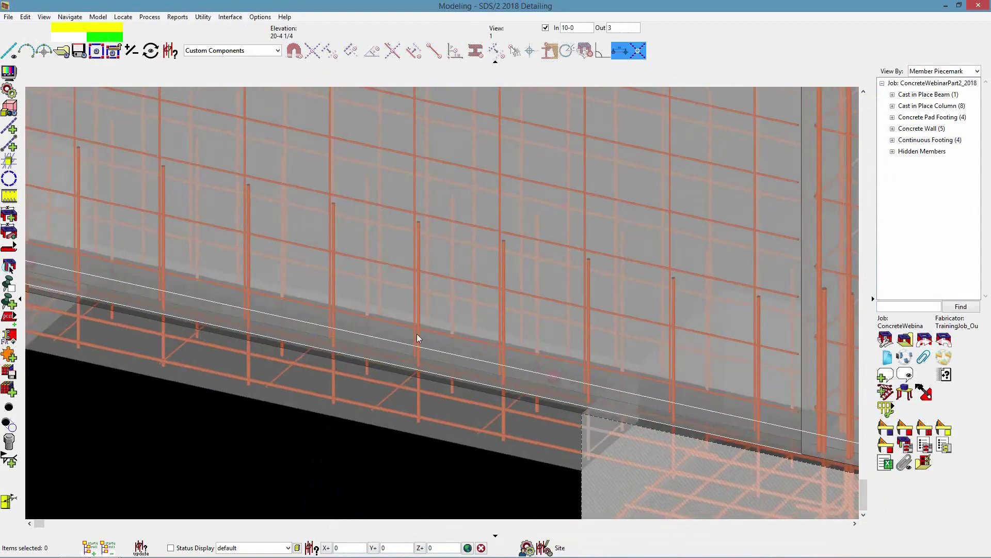
pyautogui.doubleClick(420, 311)
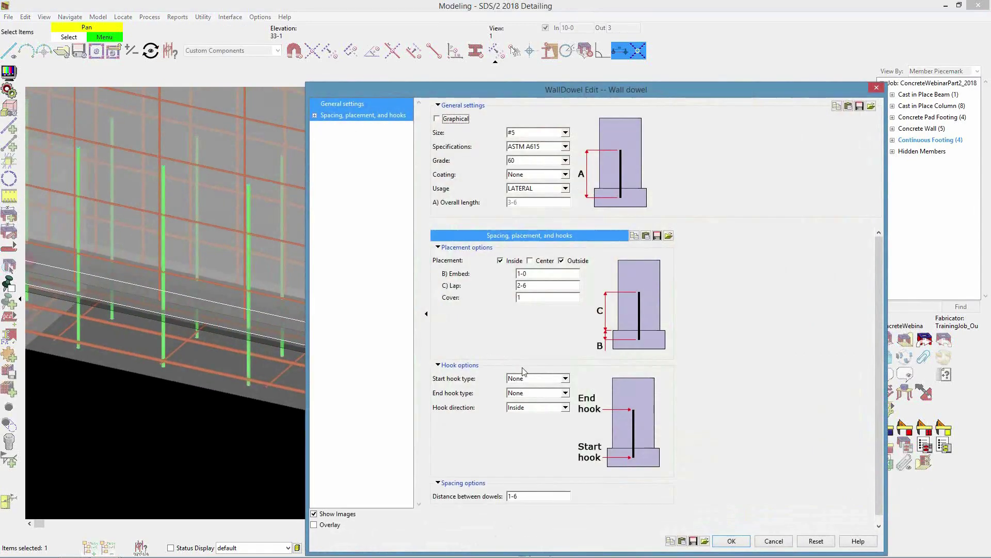
pyautogui.click(530, 261)
pyautogui.click(511, 261)
pyautogui.click(565, 262)
# Step: Set the dowels' start hook type to End hook with the hook direction Inside and apply the change
pyautogui.click(565, 379)
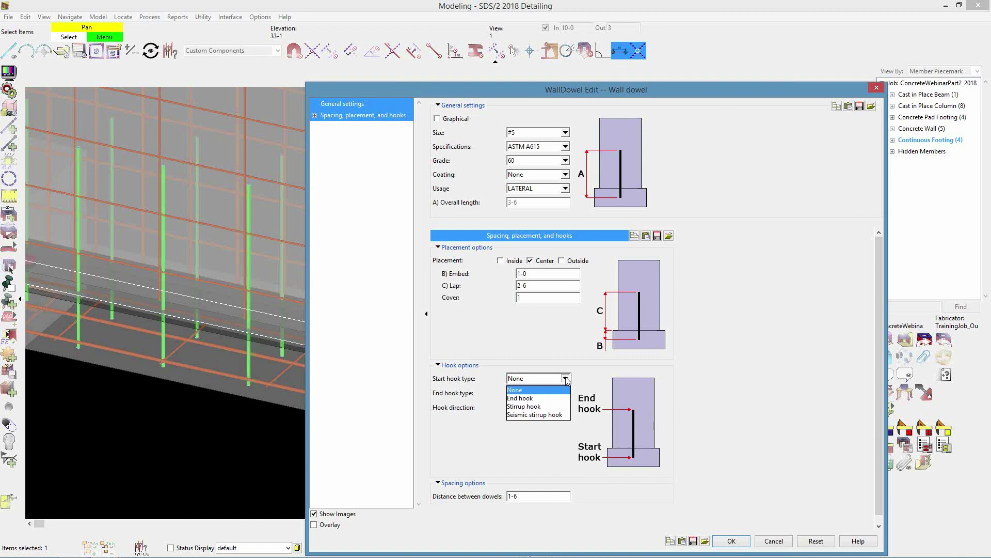
pyautogui.click(563, 398)
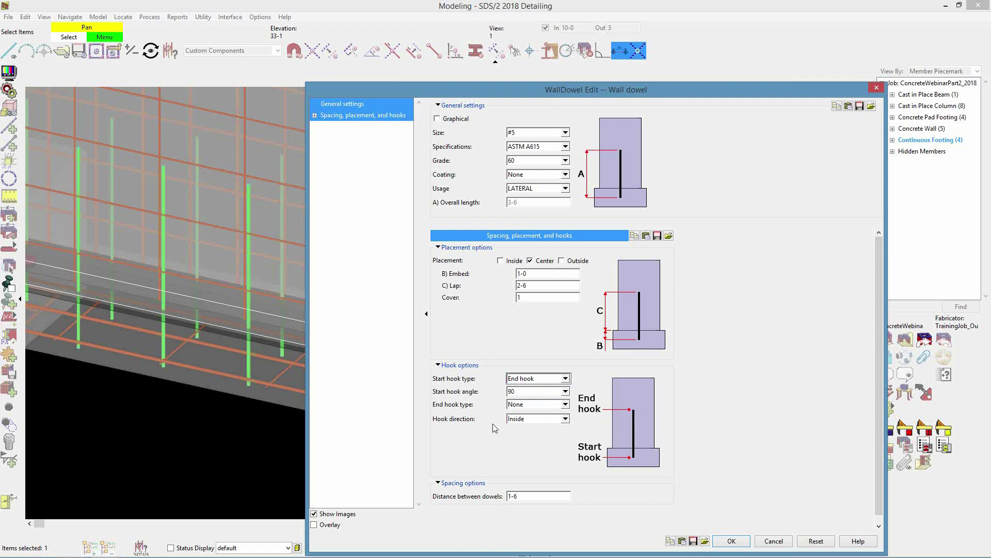
pyautogui.click(566, 419)
pyautogui.click(566, 418)
pyautogui.click(566, 419)
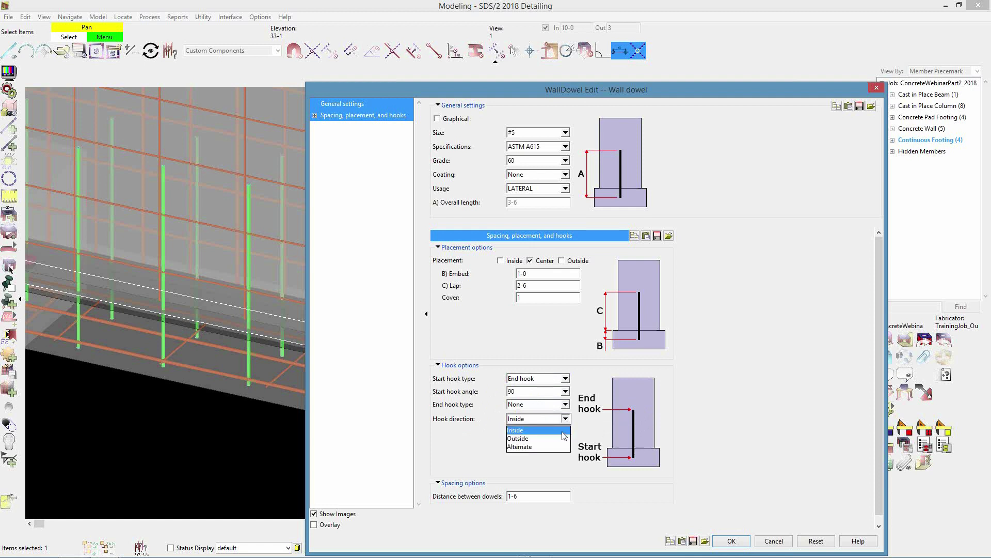
pyautogui.click(565, 430)
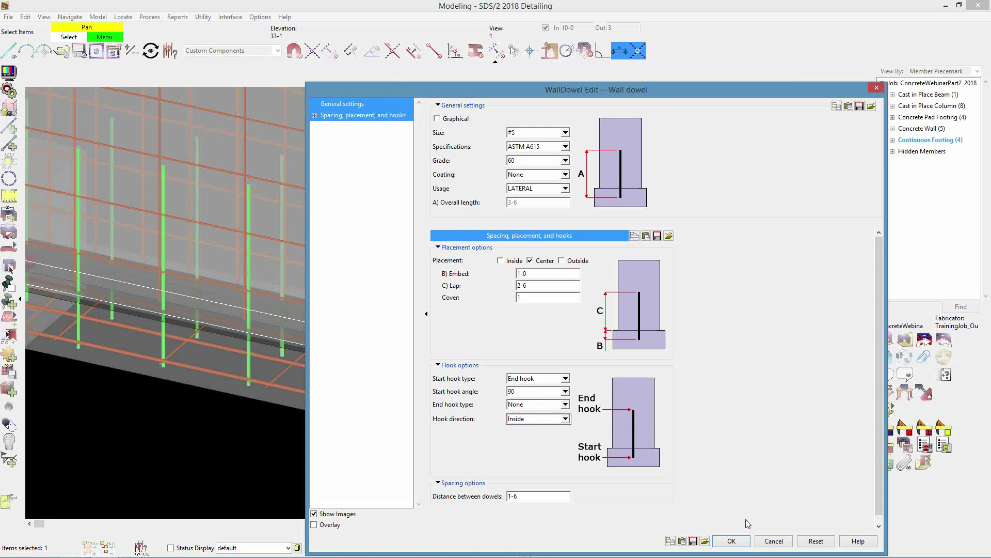
pyautogui.click(732, 541)
pyautogui.click(460, 477)
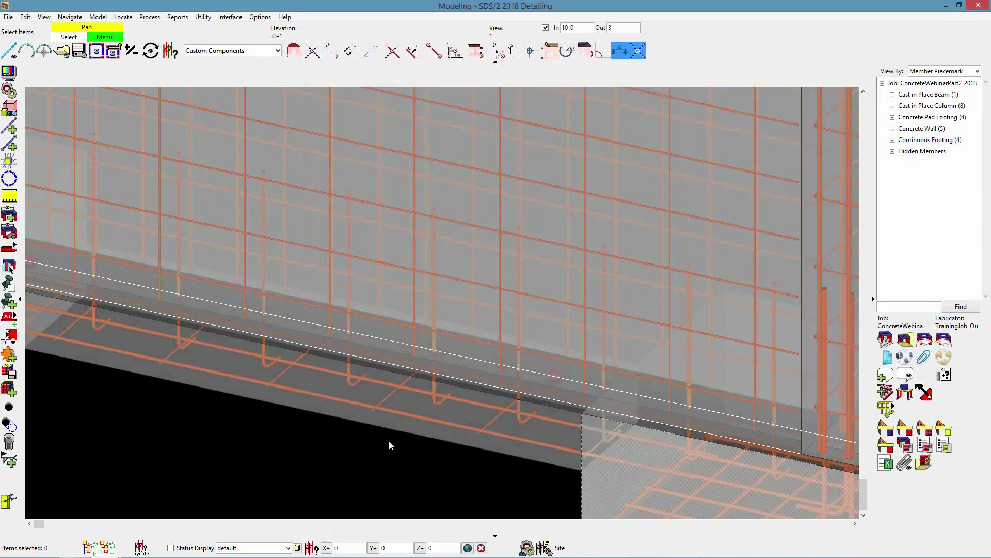
# Step: View the dowel settings within the continuous footing's edit window using the Default selection filter, then cancel and restore the Custom Components filter
pyautogui.scroll(-3, 376, 435)
pyautogui.scroll(2, 442, 438)
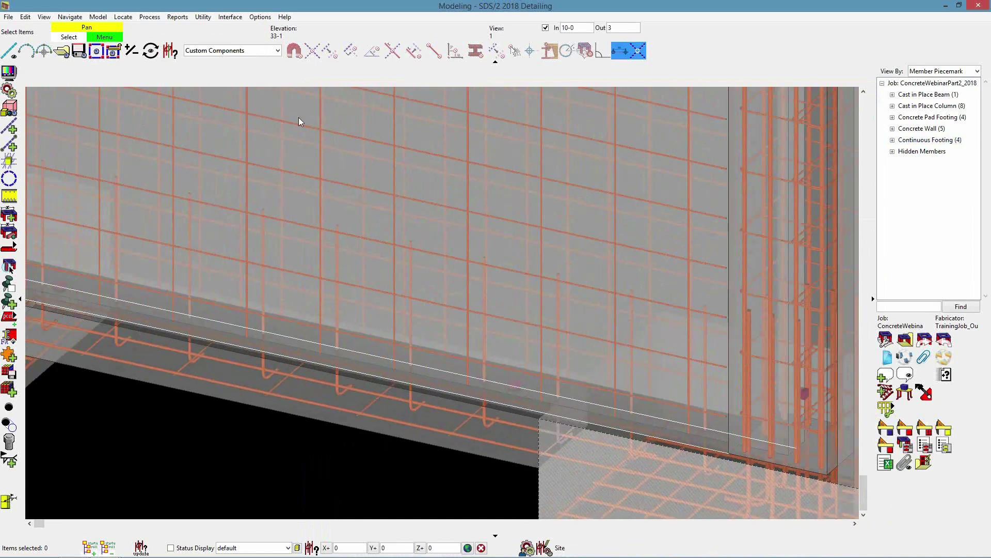
pyautogui.click(277, 50)
pyautogui.click(216, 63)
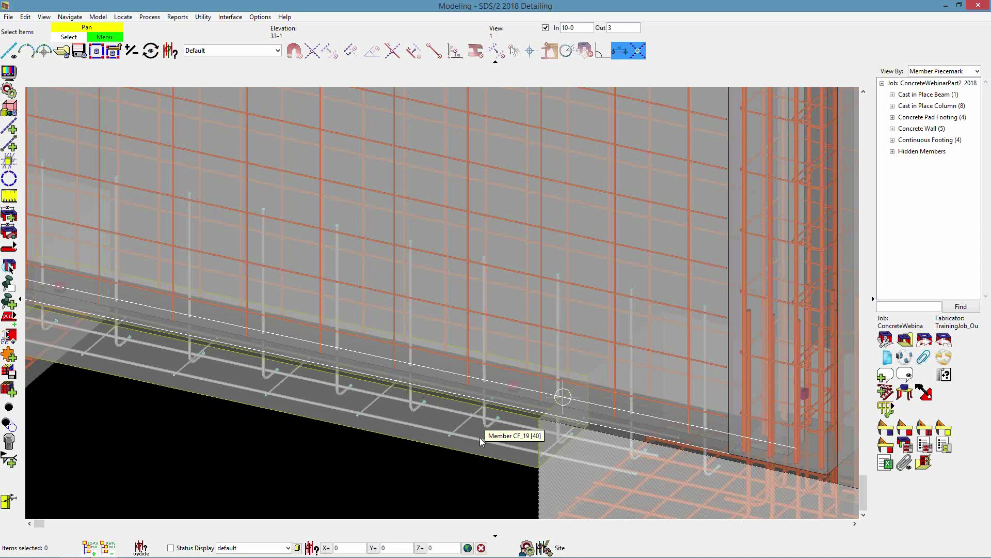
pyautogui.doubleClick(480, 439)
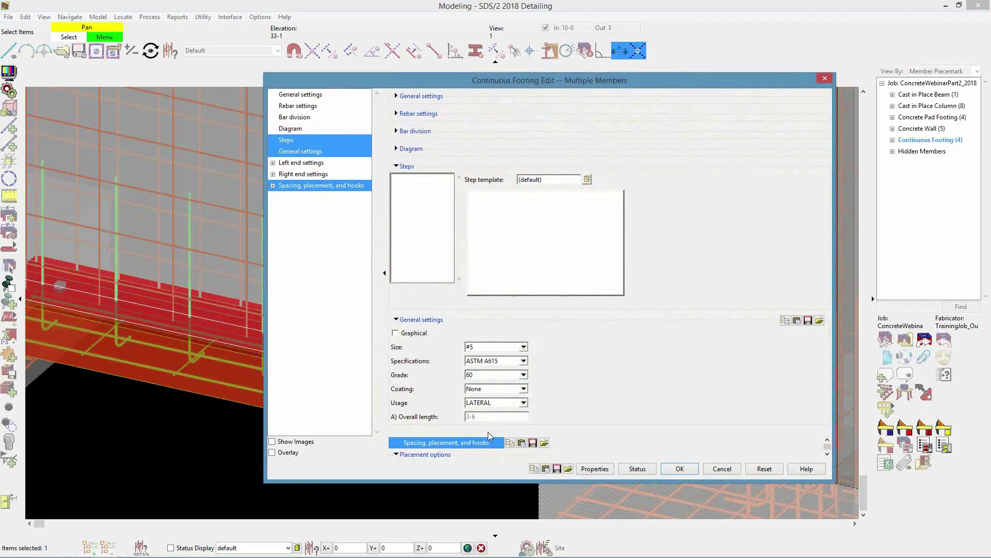
pyautogui.click(722, 469)
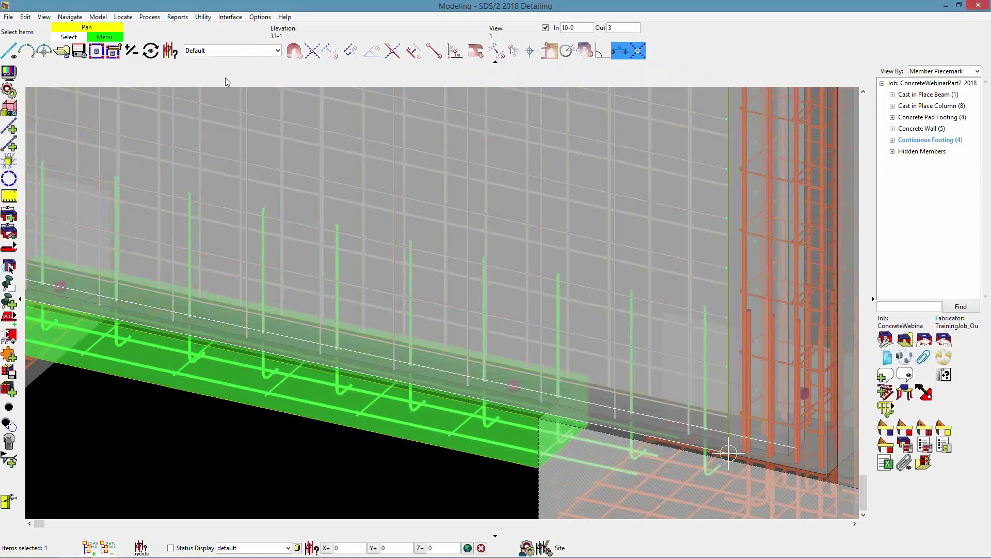
pyautogui.click(256, 50)
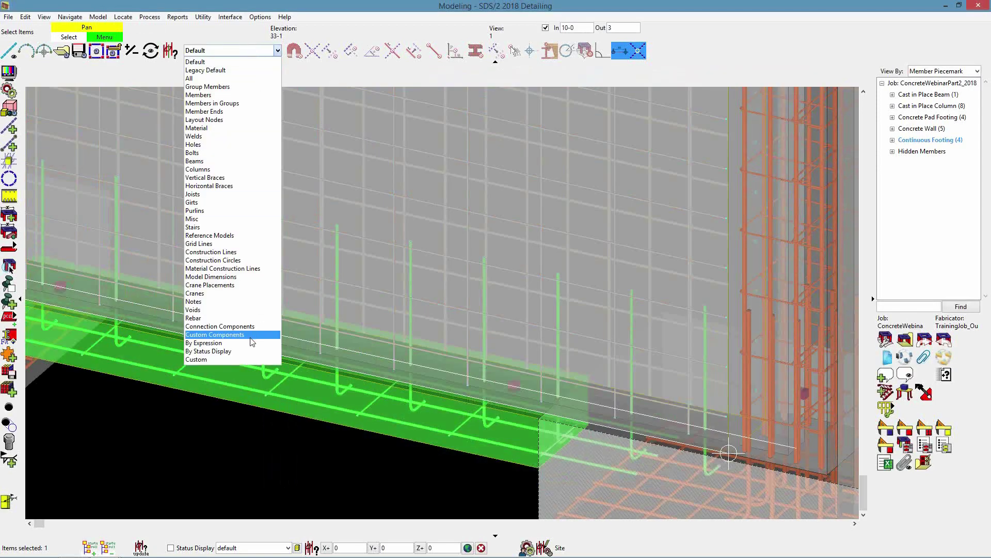
pyautogui.click(227, 338)
pyautogui.click(303, 467)
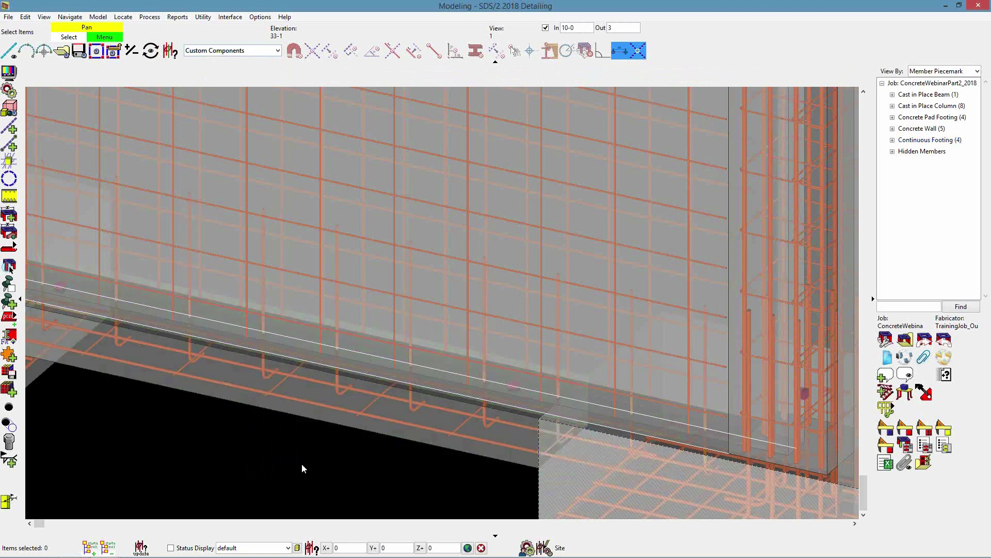
# Step: Set the wall dowels' hook direction to Outside and apply it
pyautogui.doubleClick(410, 393)
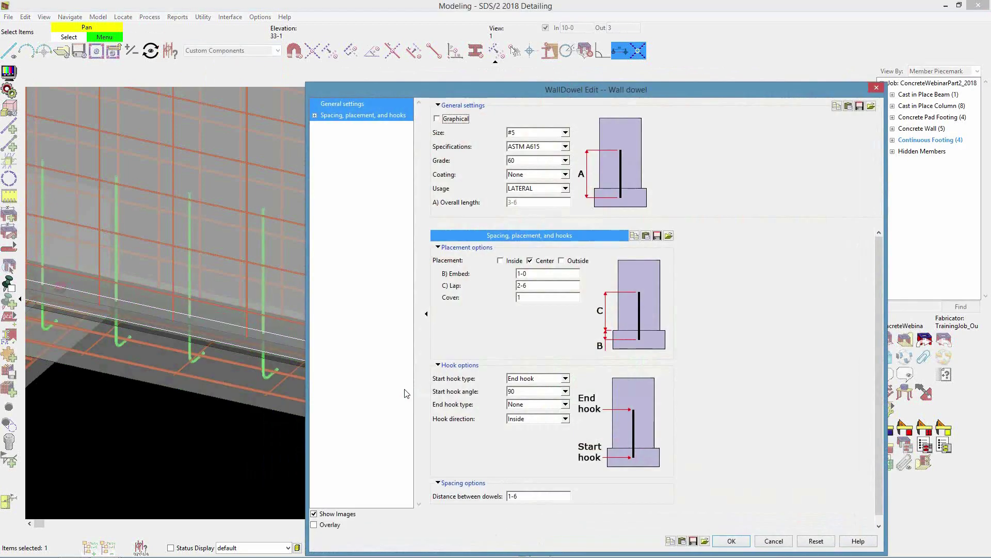
pyautogui.click(566, 419)
pyautogui.click(563, 442)
pyautogui.click(732, 541)
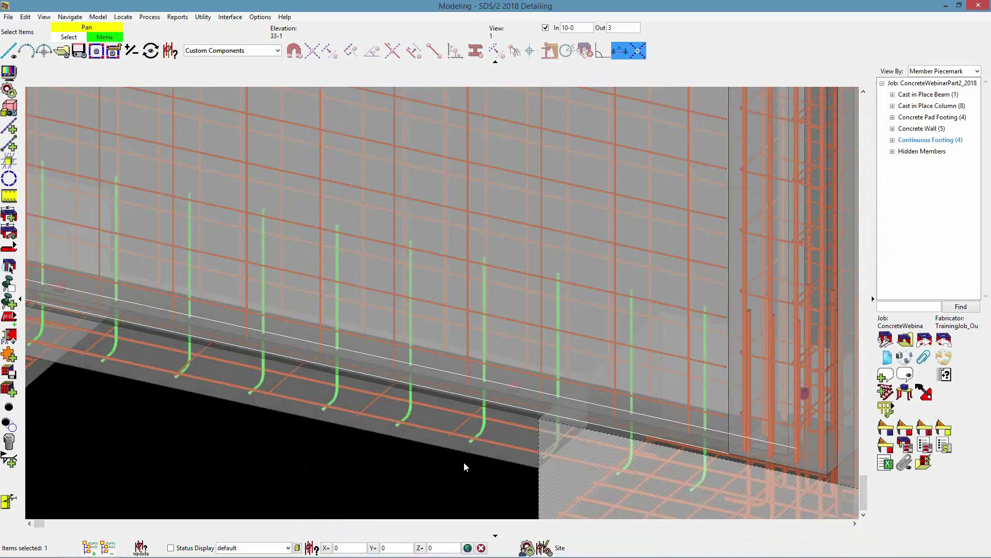
# Step: Set the wall dowels' hook direction to Alternate, apply it and check the hooks in the footing
pyautogui.doubleClick(484, 423)
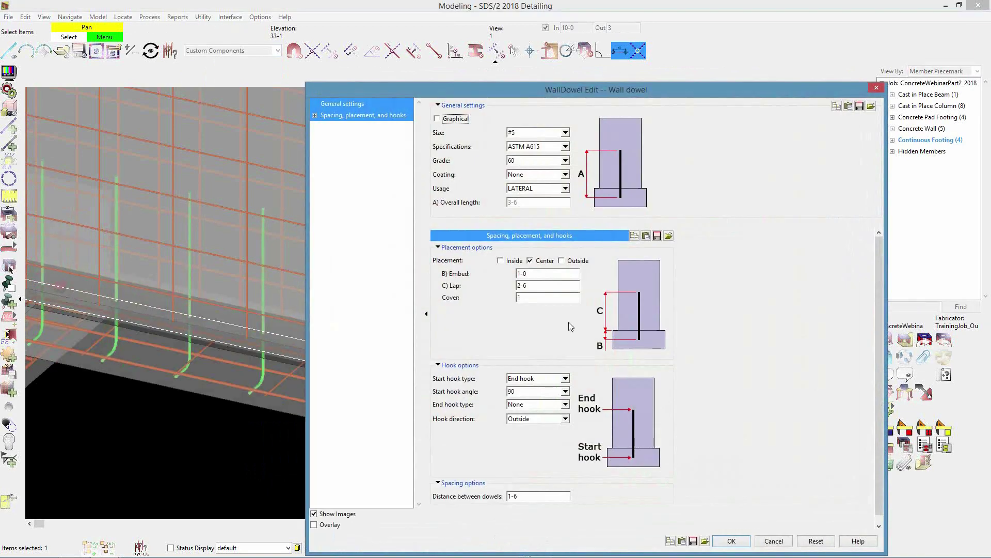
pyautogui.click(566, 419)
pyautogui.click(543, 449)
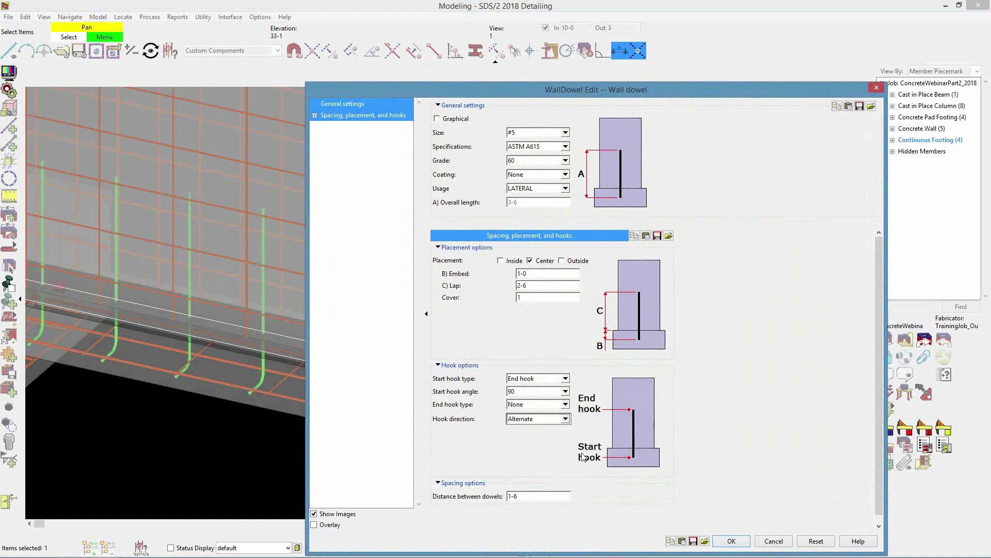
pyautogui.click(731, 541)
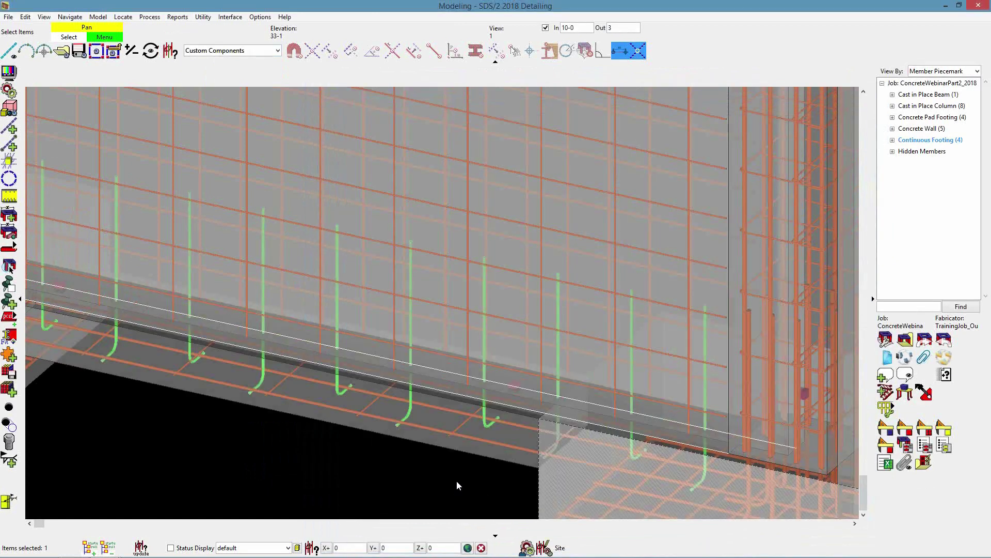
pyautogui.scroll(2, 412, 421)
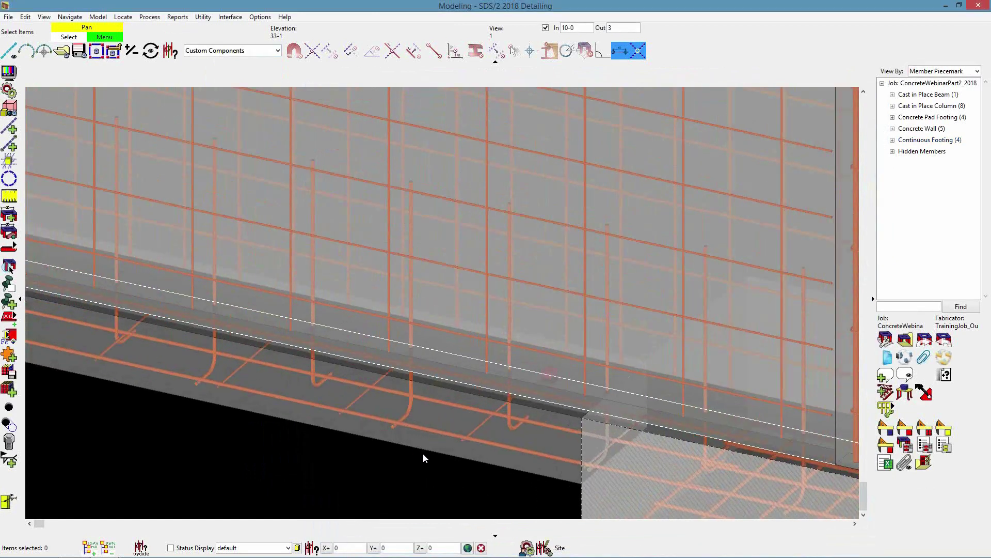
# Step: Set the distance between the wall dowels to 2-6 and apply it
pyautogui.doubleClick(407, 407)
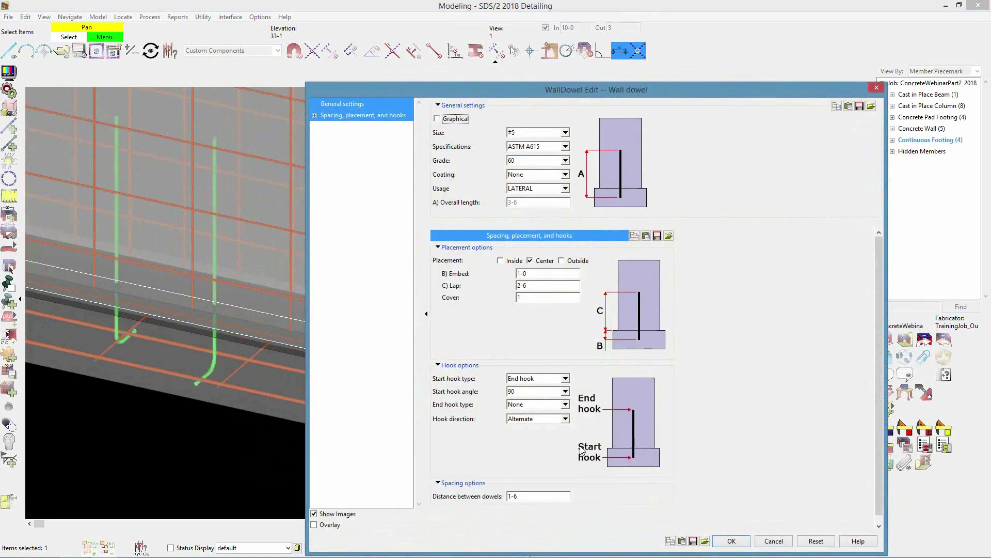
pyautogui.doubleClick(526, 495)
pyautogui.write('2-6')
pyautogui.press('Return')
pyautogui.scroll(-2, 482, 422)
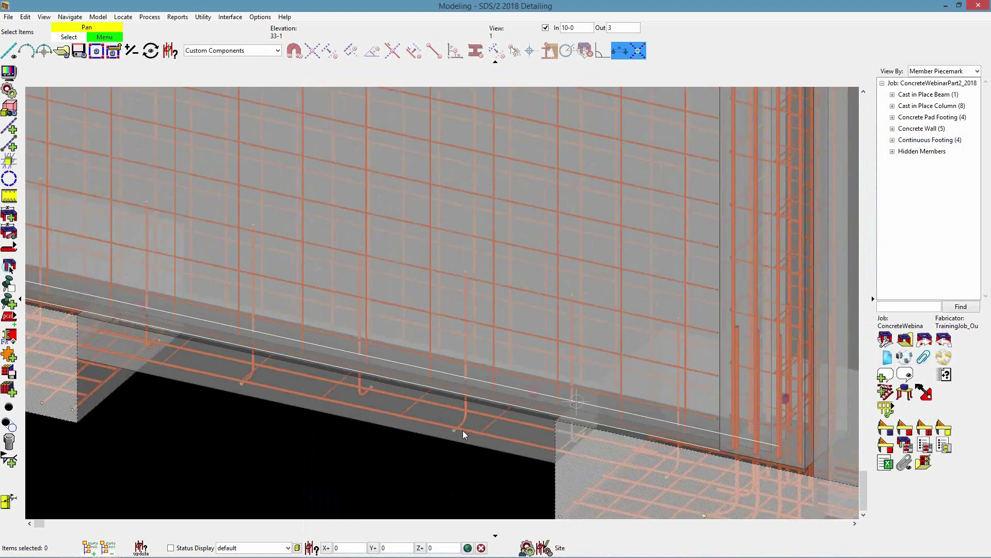
# Step: Orient the view square to the face of the stepped concrete wall that contains the blue opening
pyautogui.scroll(-2, 320, 359)
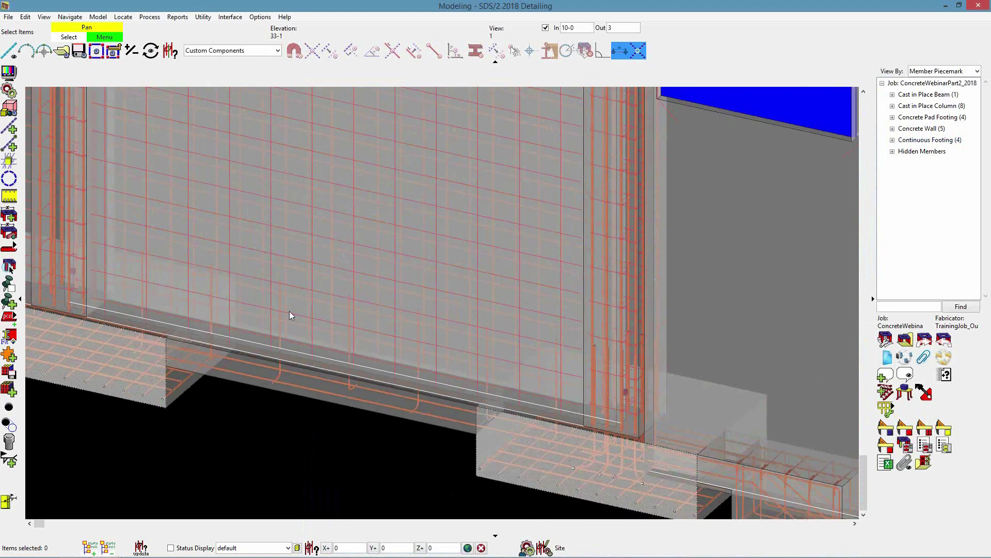
pyautogui.scroll(-2, 329, 372)
pyautogui.scroll(1, 532, 475)
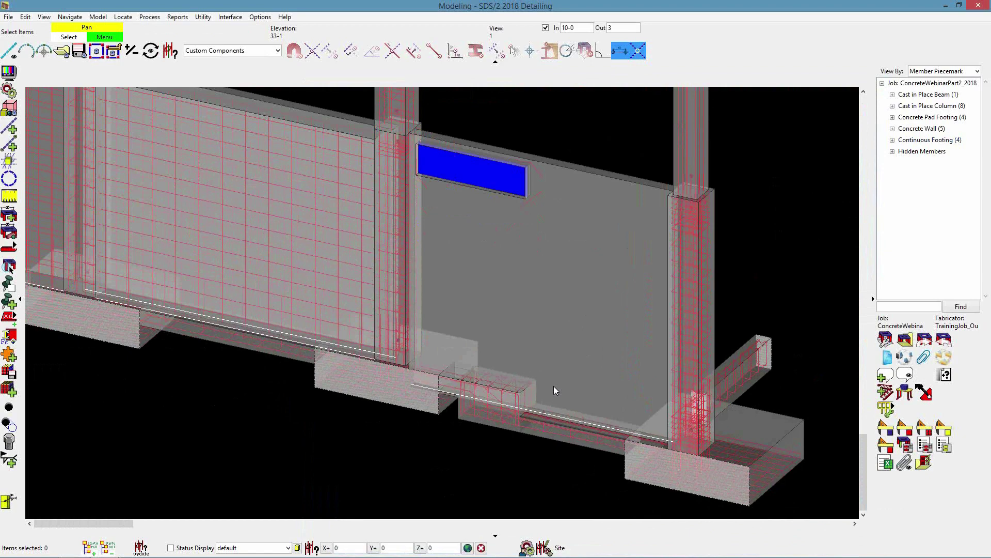
pyautogui.scroll(2, 554, 386)
pyautogui.scroll(-1, 565, 360)
pyautogui.keyDown('ctrl'); pyautogui.middleClick(562, 341); pyautogui.keyUp('ctrl')
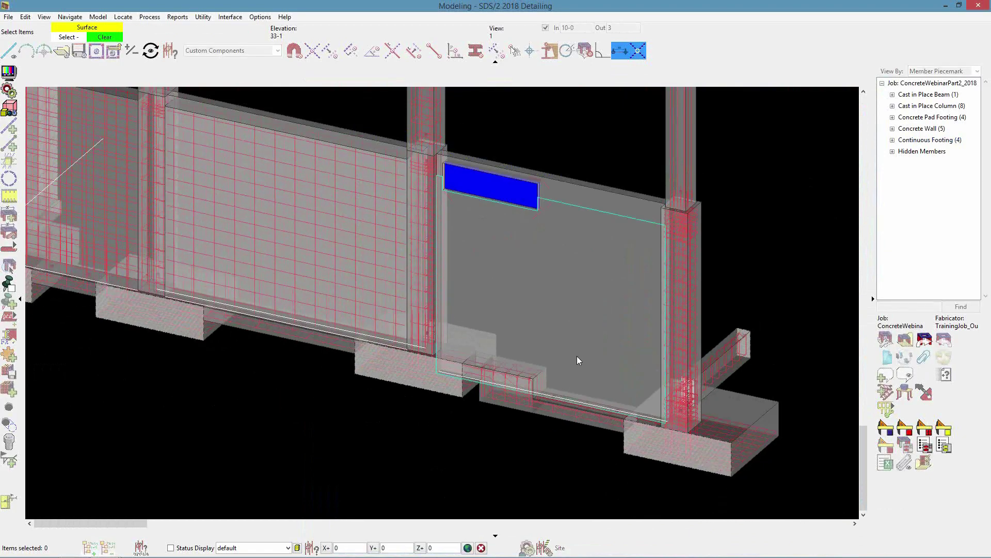
pyautogui.click(577, 356)
pyautogui.scroll(-2, 542, 376)
pyautogui.scroll(1, 534, 391)
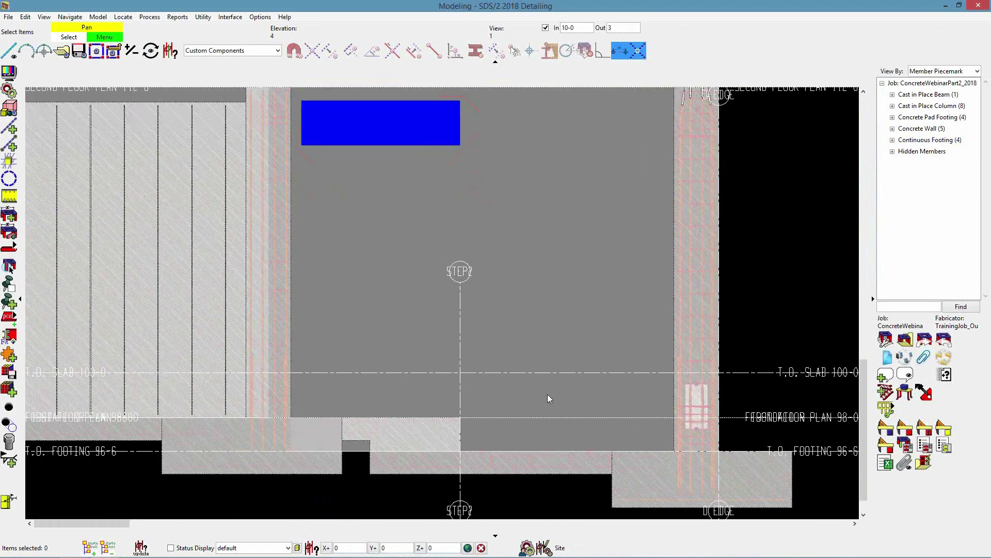
# Step: Select the stepped concrete wall using the Default selection filter
pyautogui.click(232, 50)
pyautogui.click(206, 62)
pyautogui.click(538, 249)
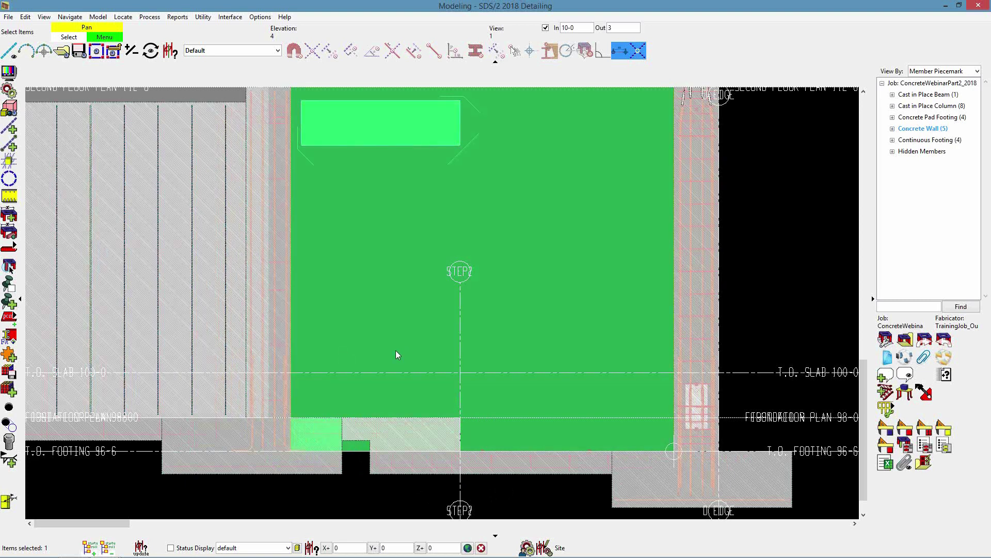
pyautogui.click(9, 356)
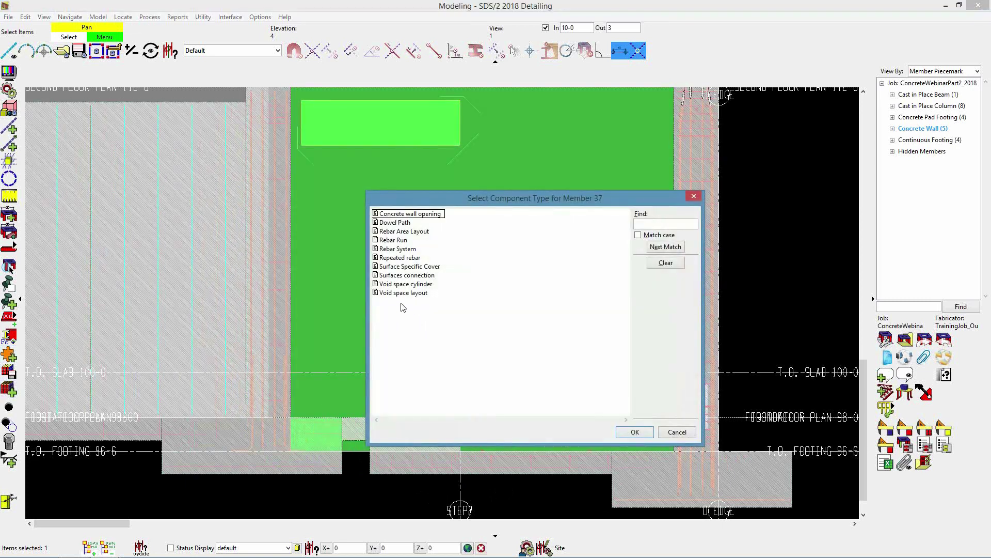
pyautogui.click(405, 293)
pyautogui.click(635, 434)
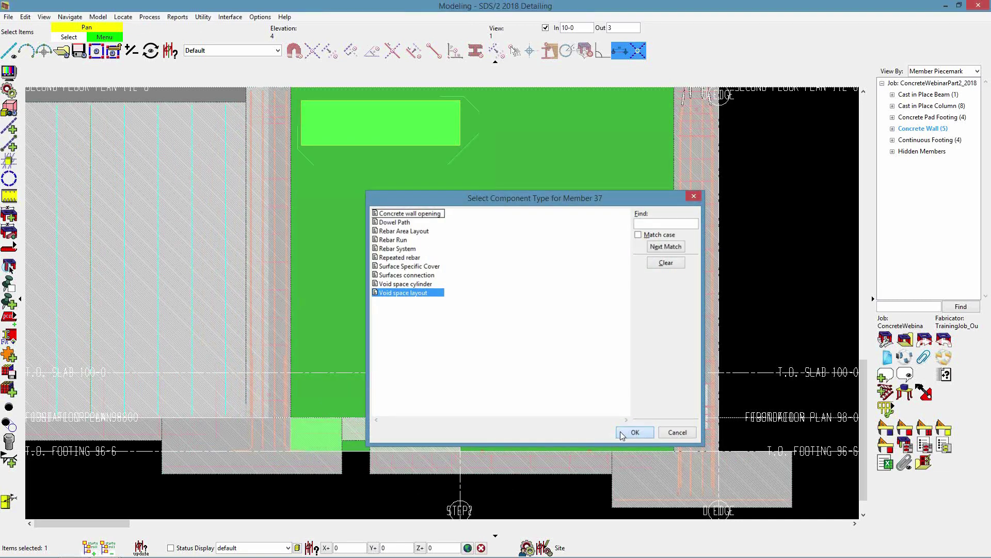
pyautogui.click(460, 418)
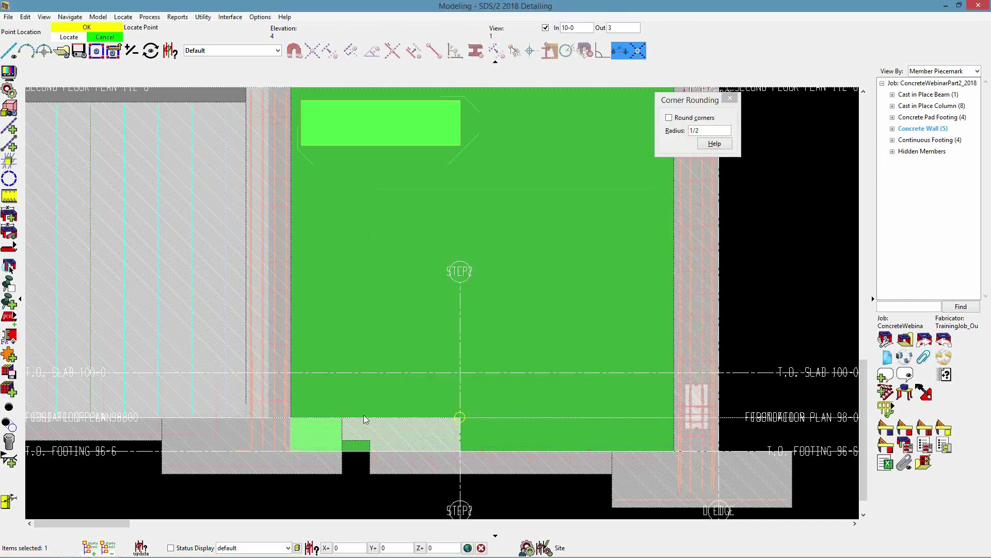
pyautogui.click(314, 416)
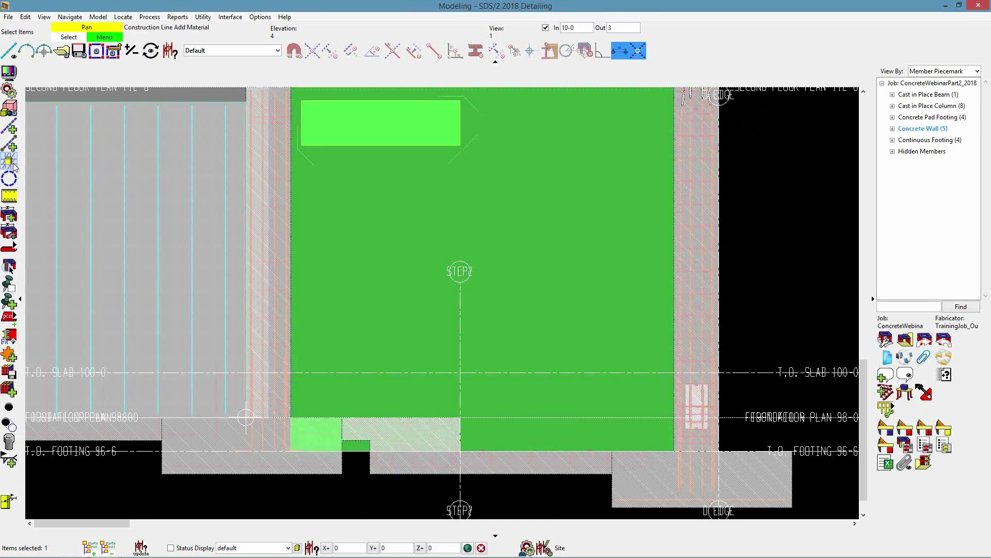
# Step: Add construction lines along the material edges of the selected concrete wall and its opening
pyautogui.rightClick(311, 229)
pyautogui.click(322, 245)
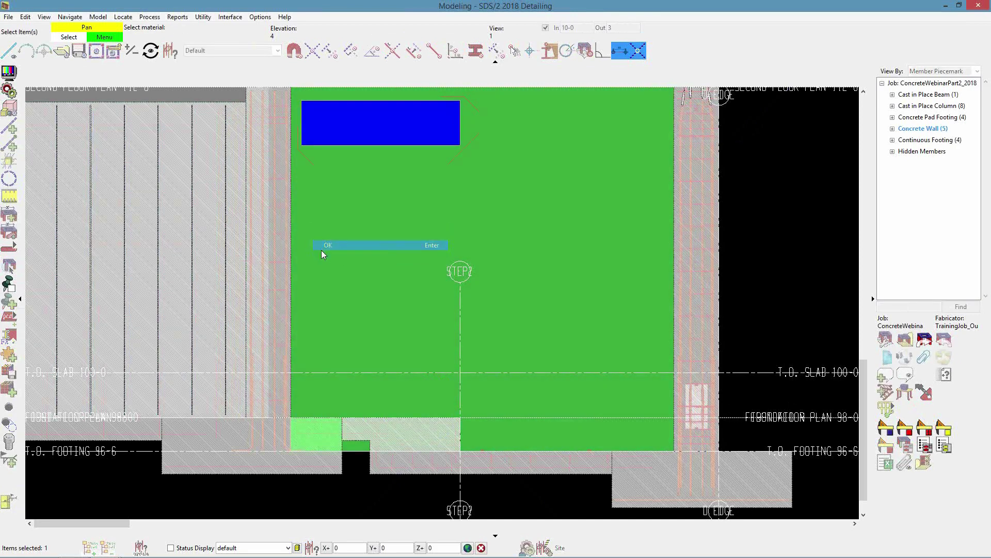
pyautogui.click(379, 356)
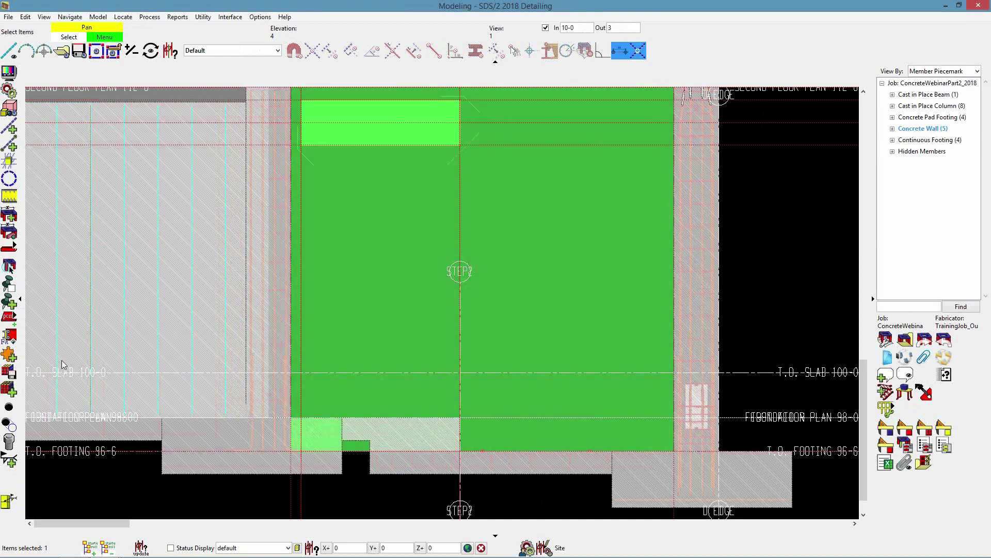
pyautogui.click(8, 355)
pyautogui.doubleClick(416, 293)
pyautogui.click(456, 376)
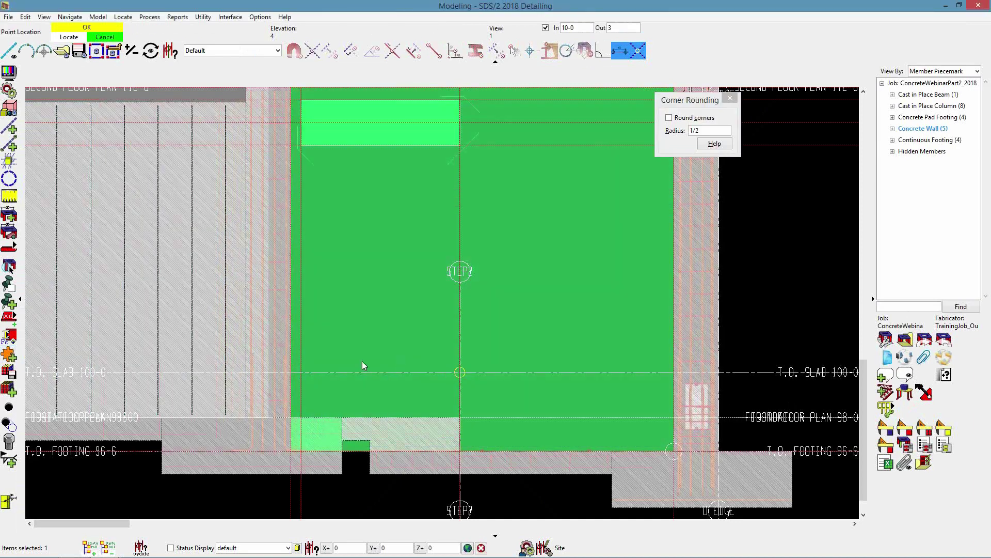
pyautogui.click(291, 372)
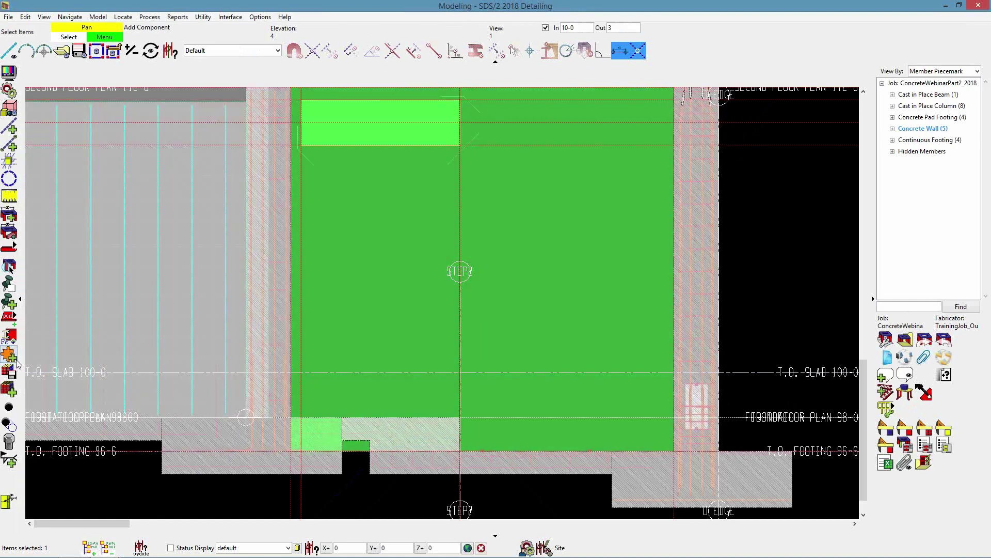
# Step: Start a Void space layout component on the selected concrete wall
pyautogui.click(9, 355)
pyautogui.click(405, 293)
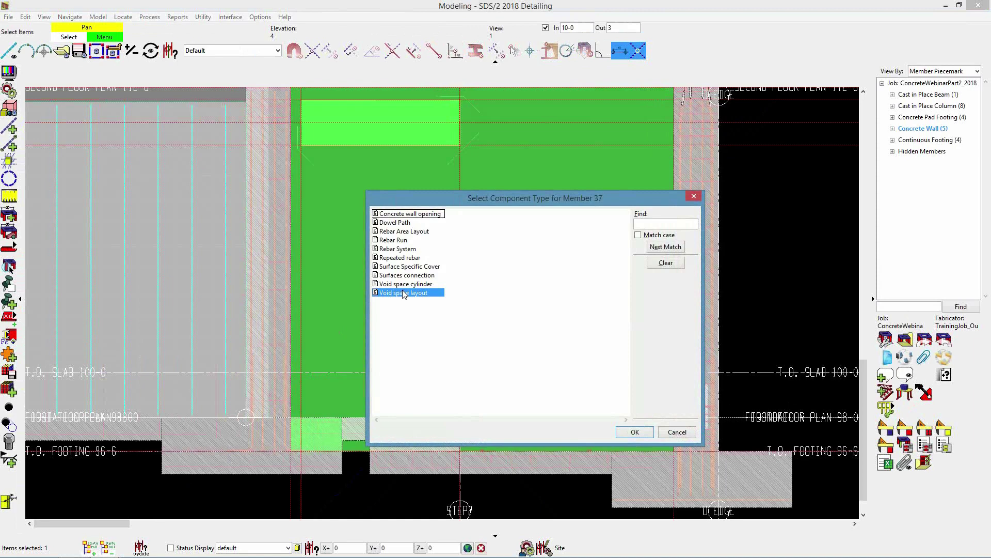
# Step: Add a void space layout 8 thick to the wall, from T.O. Slab 100-0 to T.O. Footing 96-6 between the wall edge and STEP2
pyautogui.doubleClick(405, 292)
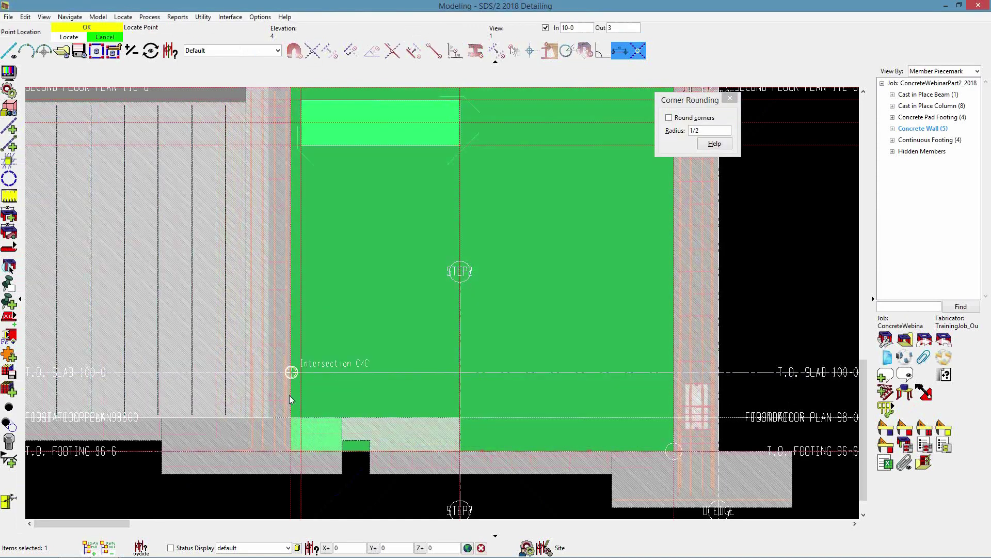
pyautogui.click(467, 381)
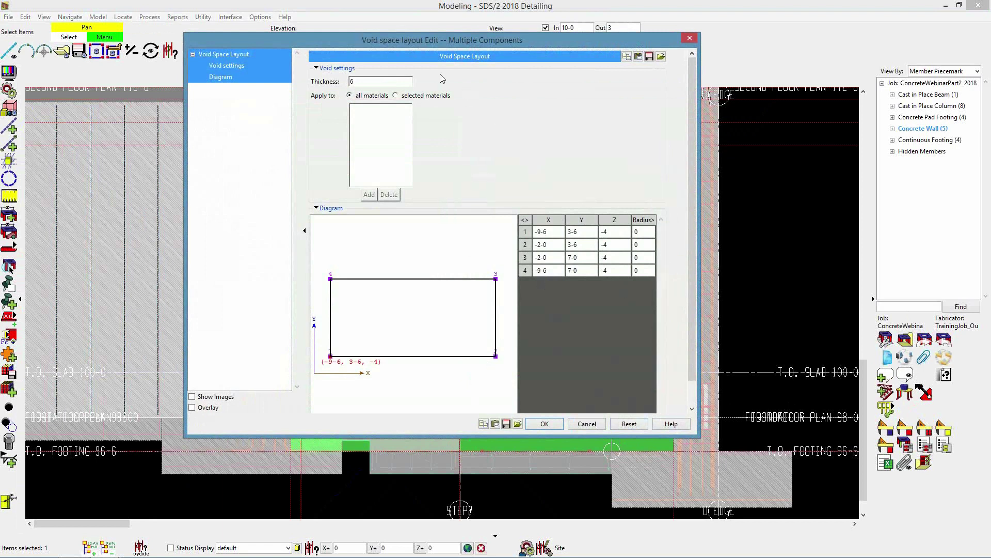
pyautogui.doubleClick(366, 81)
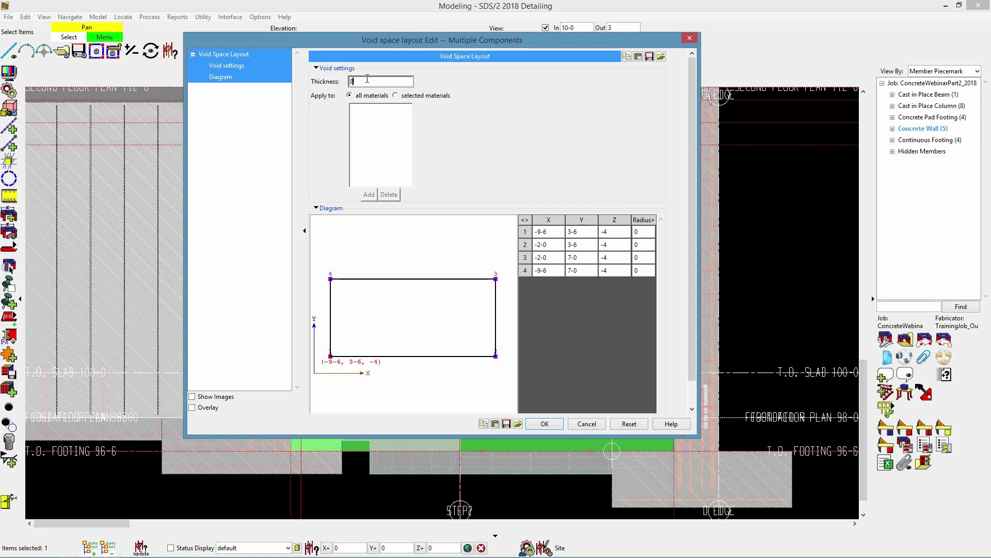
pyautogui.click(547, 424)
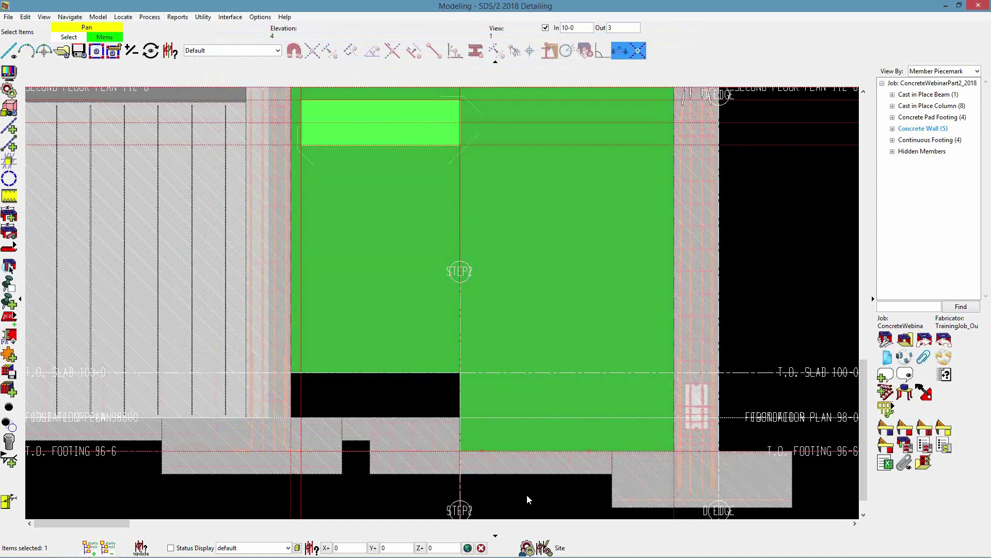
pyautogui.rightClick(527, 495)
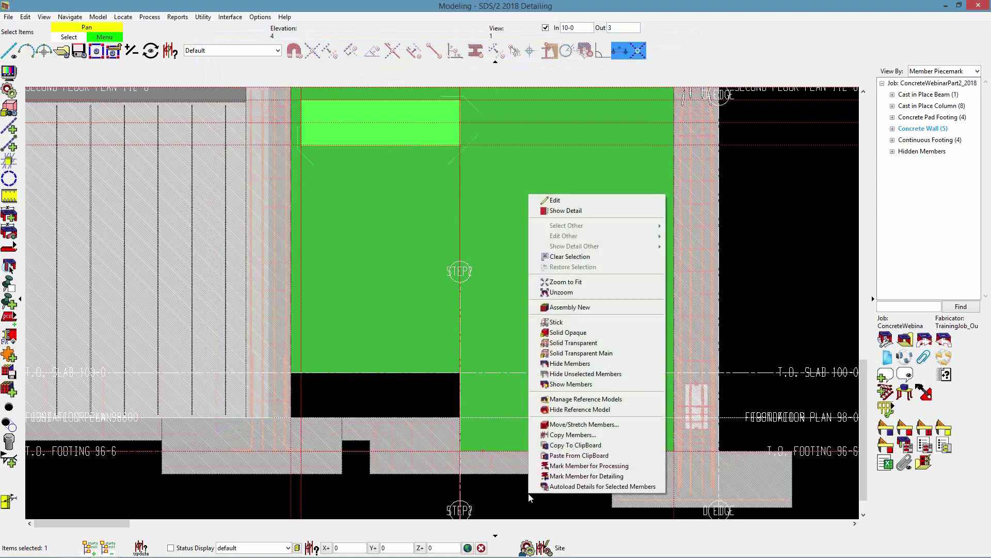
pyautogui.click(490, 475)
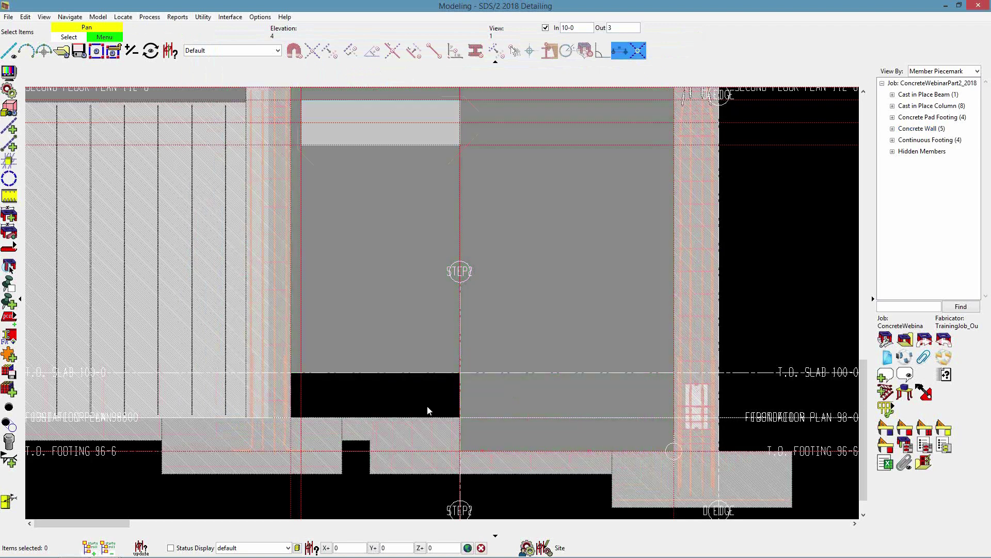
# Step: Turn on the display of voids and delete the void space layout just added at the wall's base
pyautogui.click(10, 73)
pyautogui.click(513, 144)
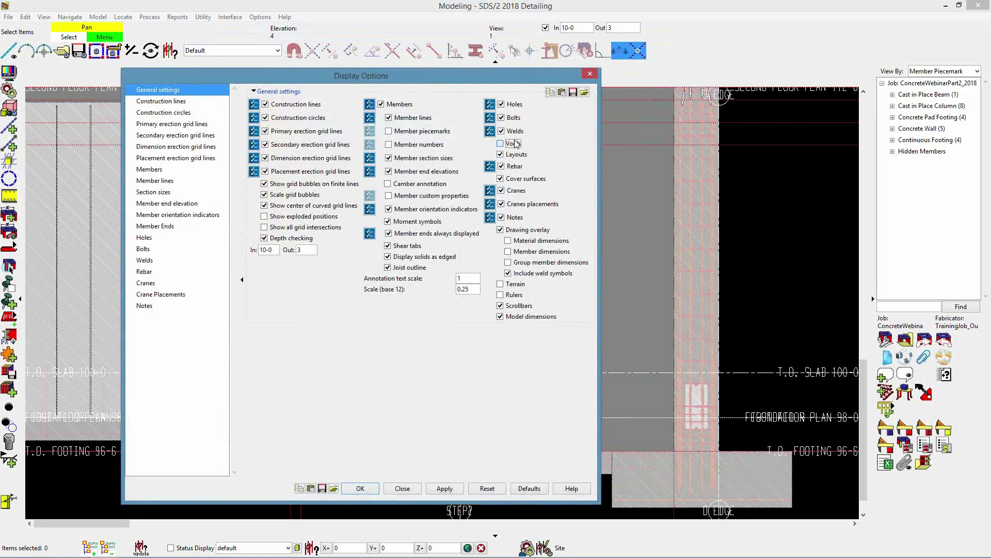
pyautogui.click(371, 491)
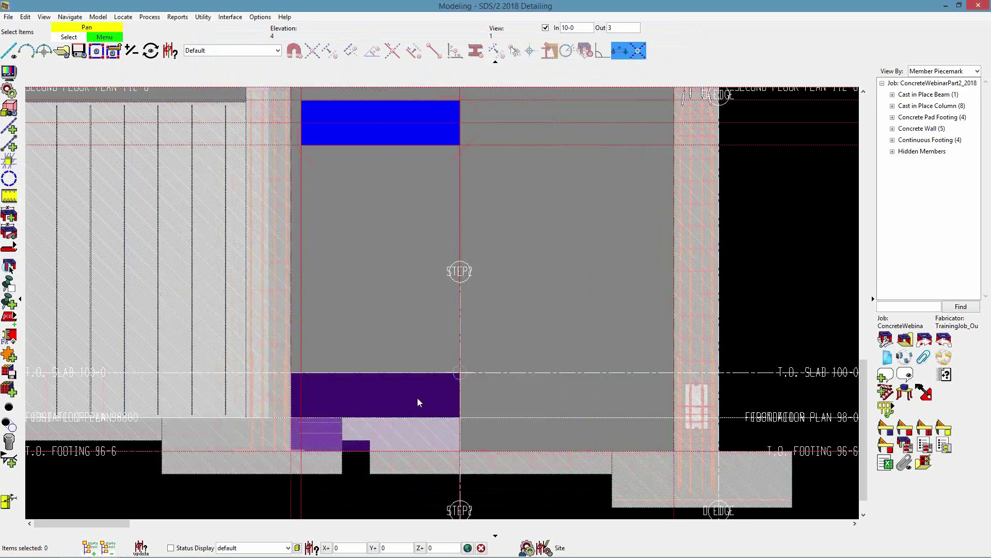
pyautogui.click(414, 395)
pyautogui.press('Delete')
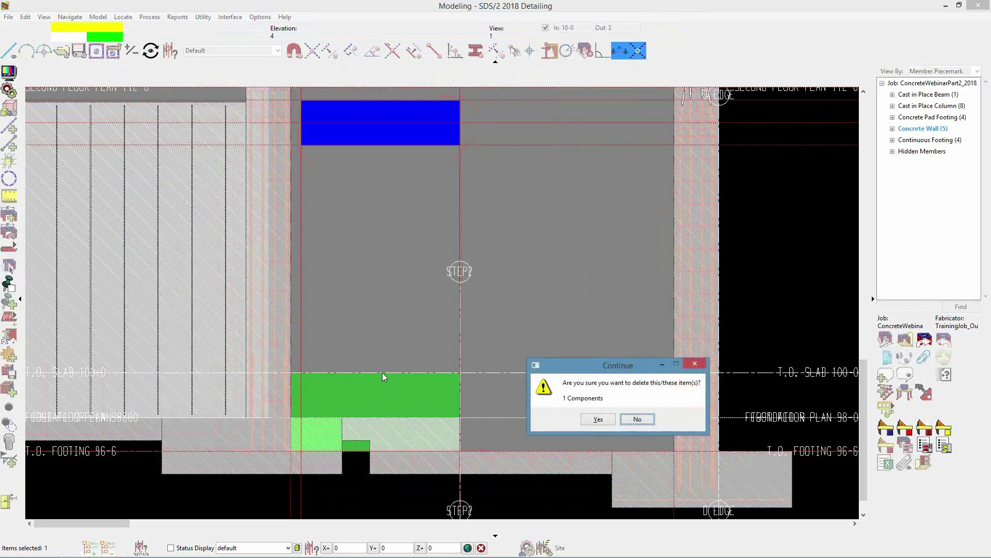
pyautogui.click(599, 418)
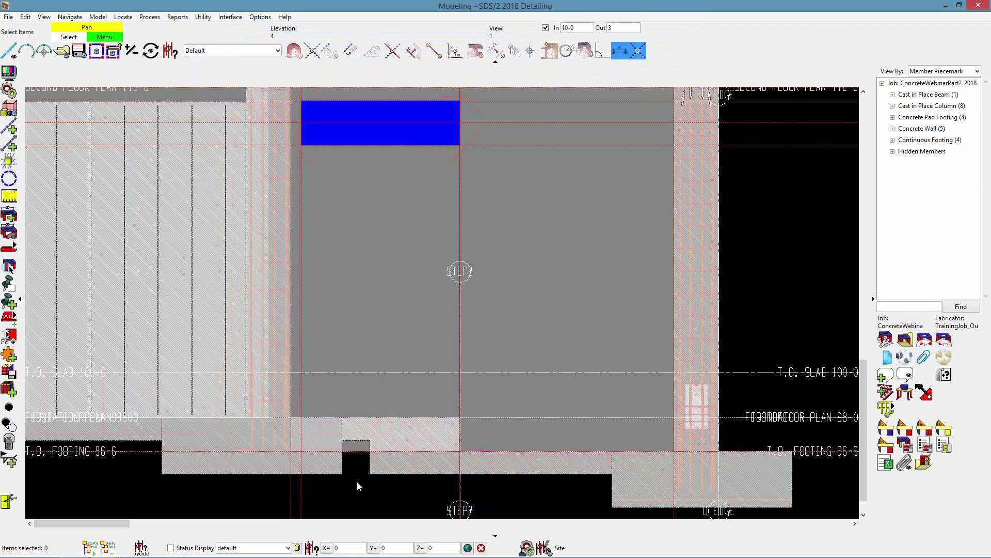
# Step: Add a void space layout to the wall between Foundation Plan 98-0 and T.O. Footing 96-6, from STEP2 to the wall edge
pyautogui.click(417, 382)
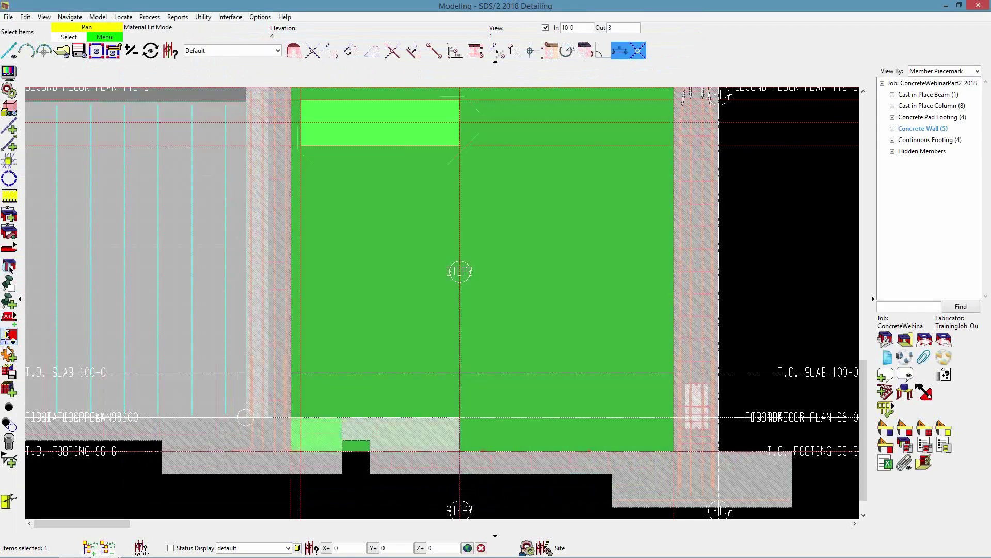
pyautogui.click(9, 356)
pyautogui.click(409, 293)
pyautogui.click(628, 431)
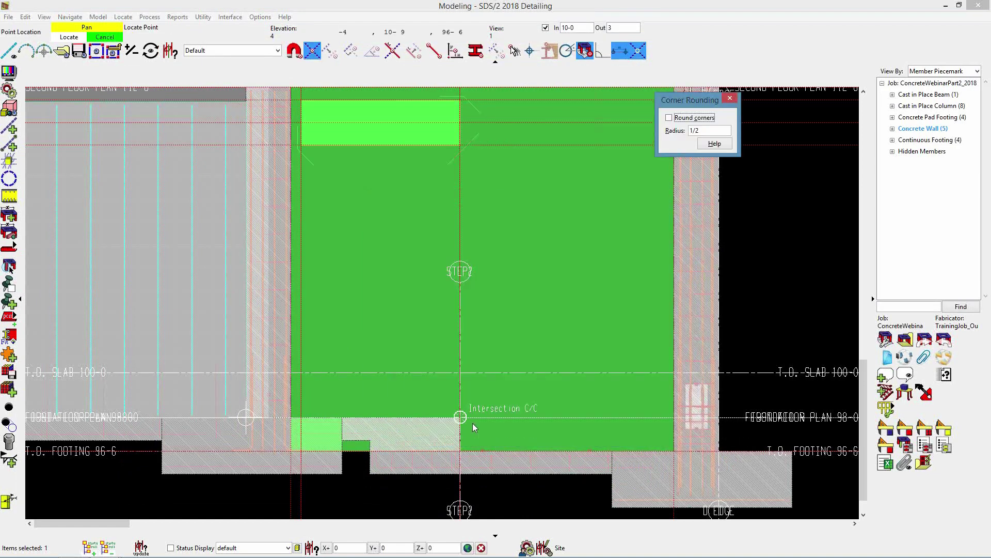
pyautogui.click(460, 417)
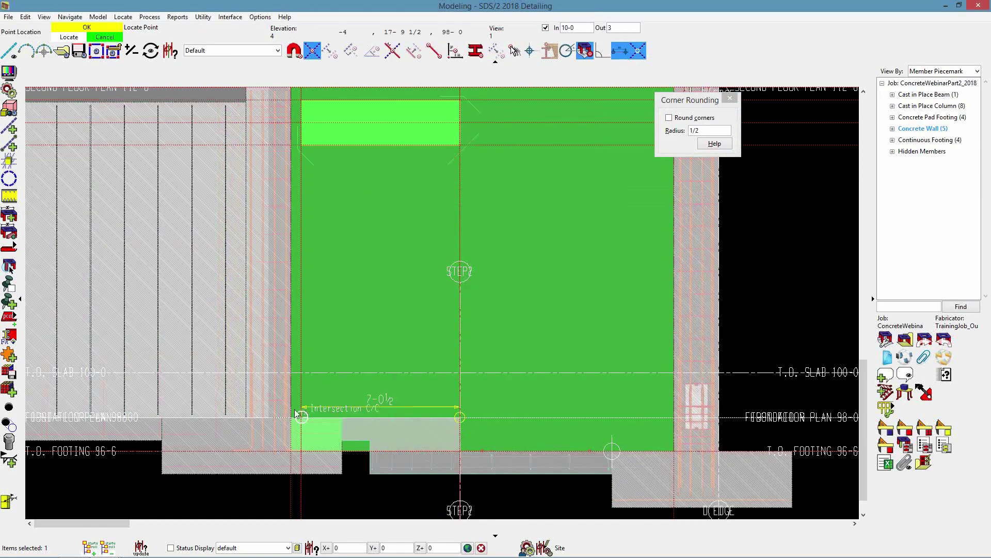
pyautogui.click(291, 451)
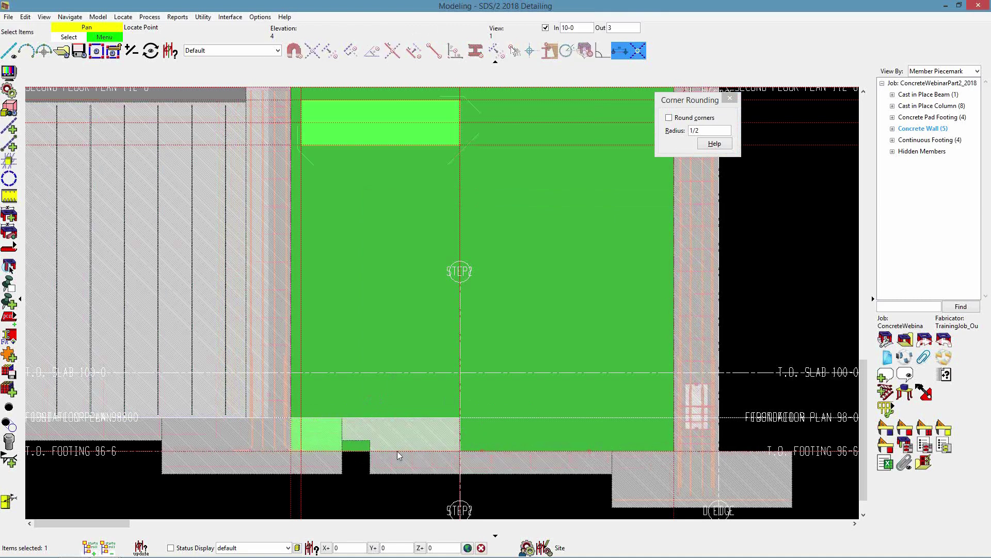
pyautogui.click(449, 457)
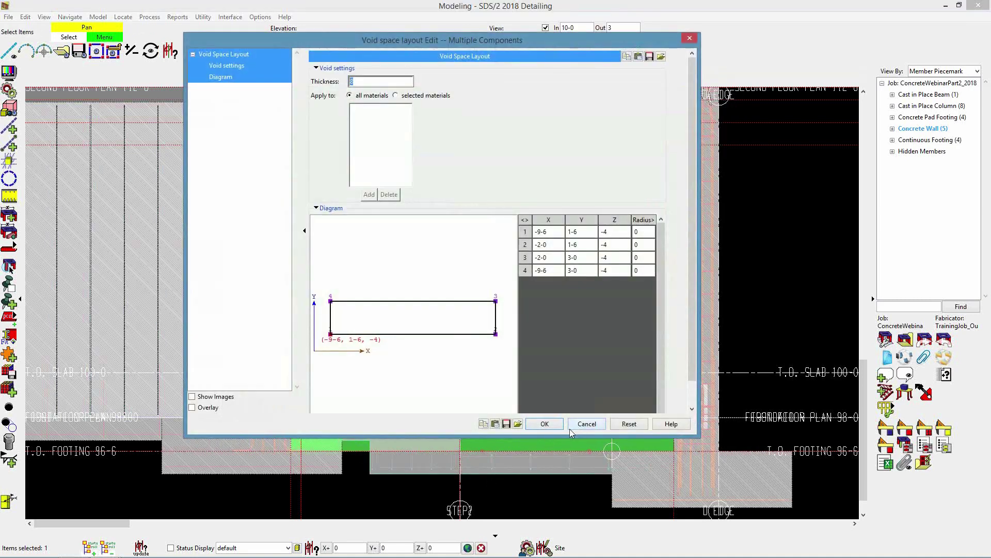
pyautogui.click(544, 423)
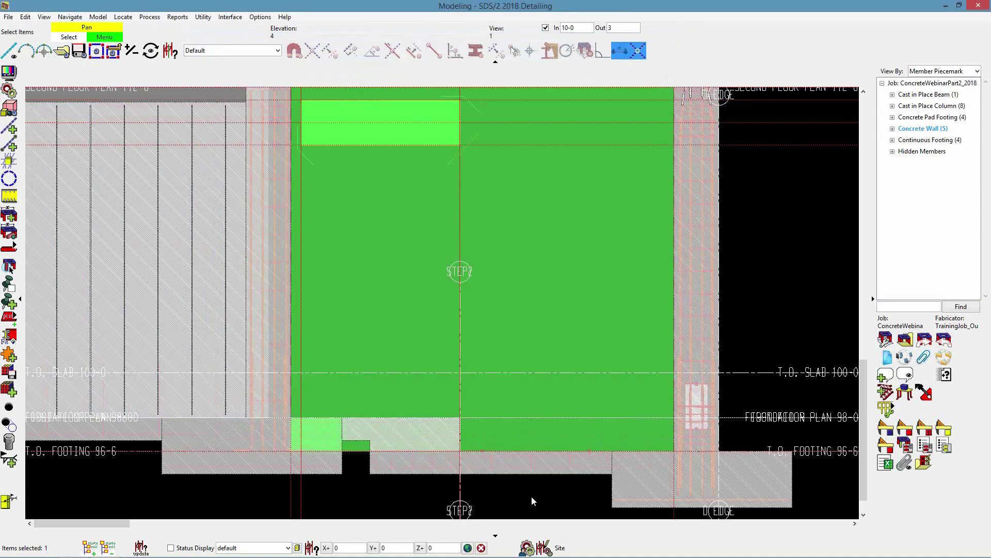
pyautogui.click(529, 496)
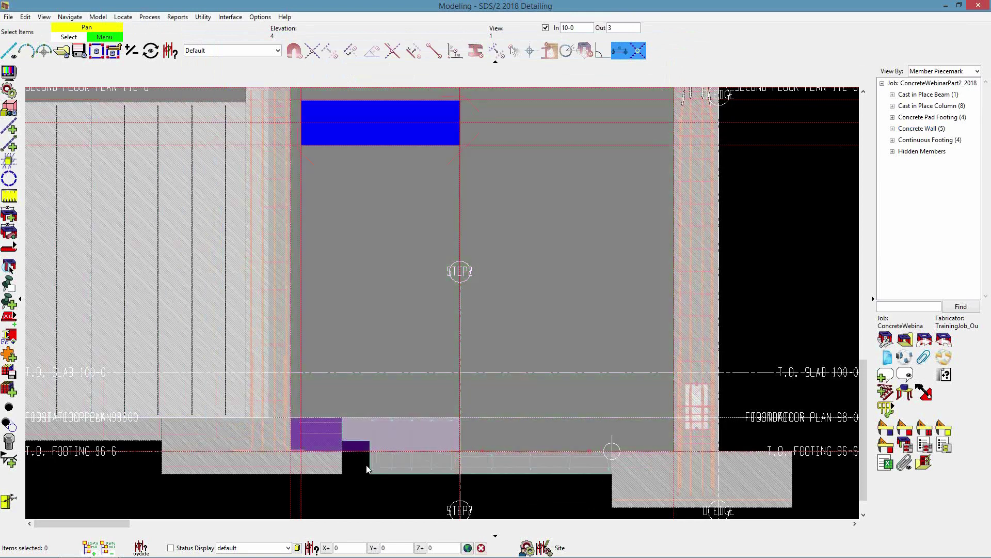
# Step: Turn off the display of voids in the model
pyautogui.click(7, 74)
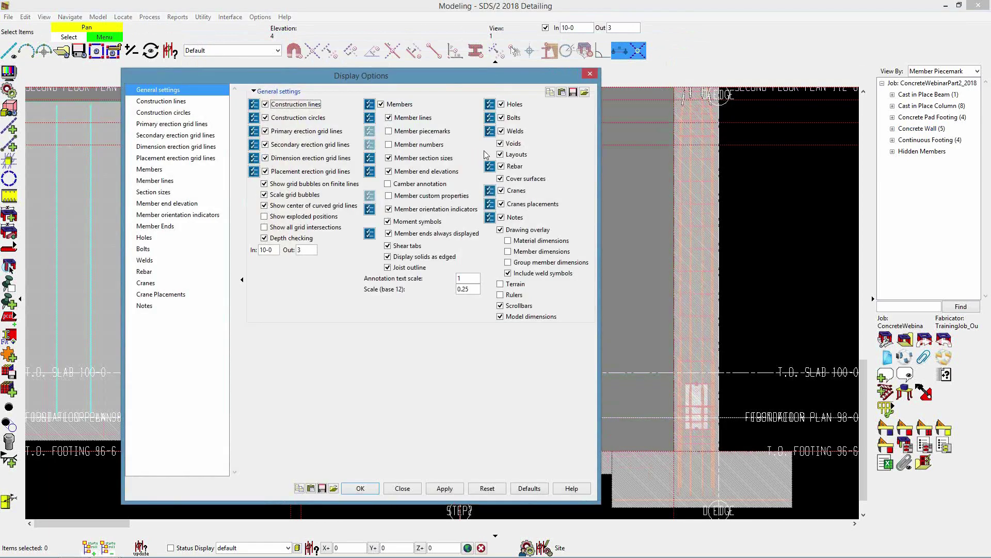
pyautogui.click(502, 144)
pyautogui.click(360, 487)
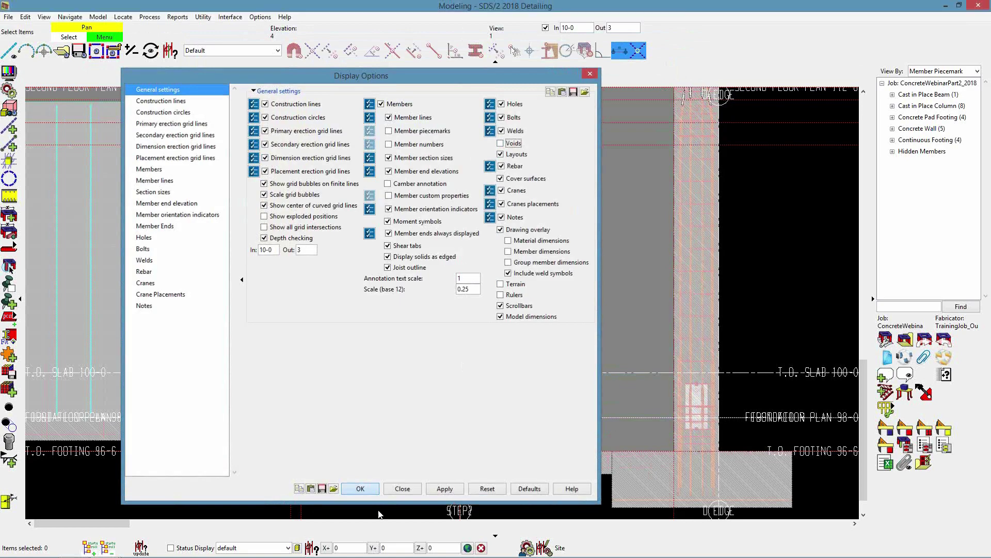
# Step: Add a Wall Dowel component to the stepped continuous footing, tied to the concrete wall above it, with the default settings
pyautogui.moveTo(401, 396); pyautogui.dragTo(387, 435, button='middle')
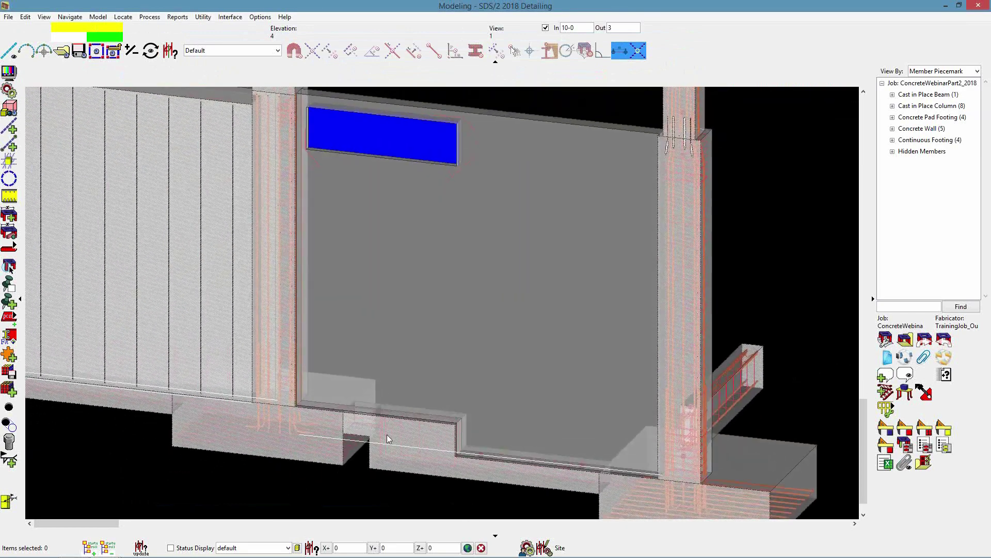
pyautogui.click(426, 340)
pyautogui.scroll(2, 469, 454)
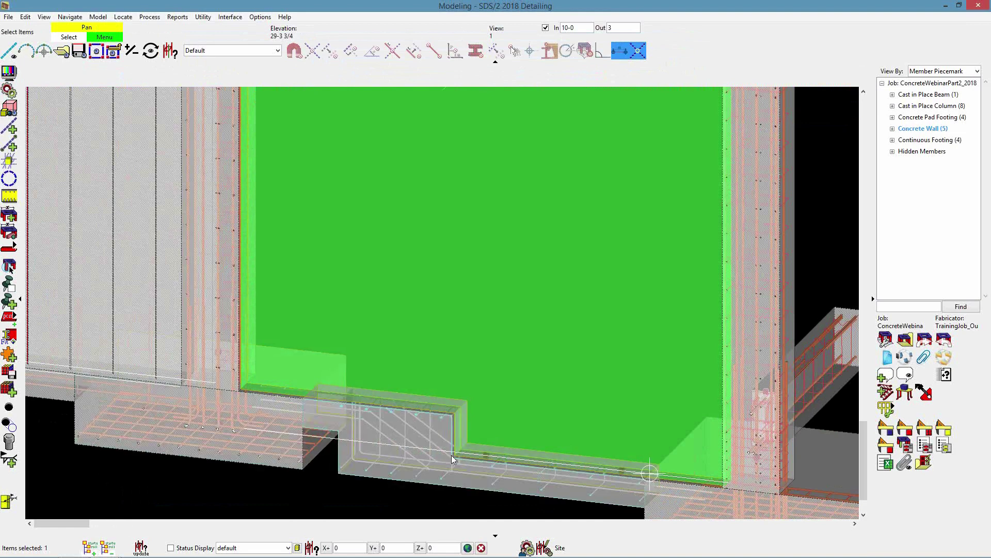
pyautogui.click(368, 501)
pyautogui.click(392, 460)
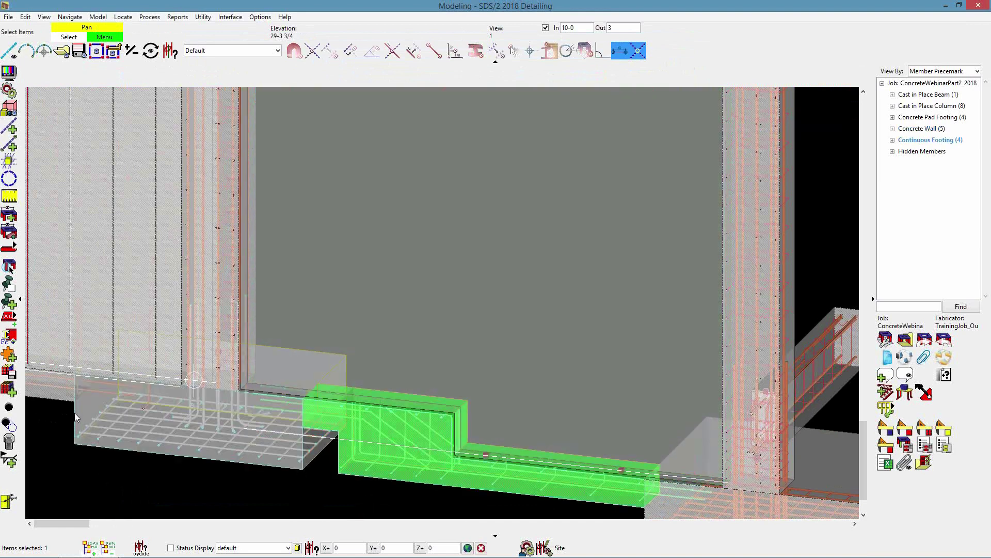
pyautogui.click(9, 355)
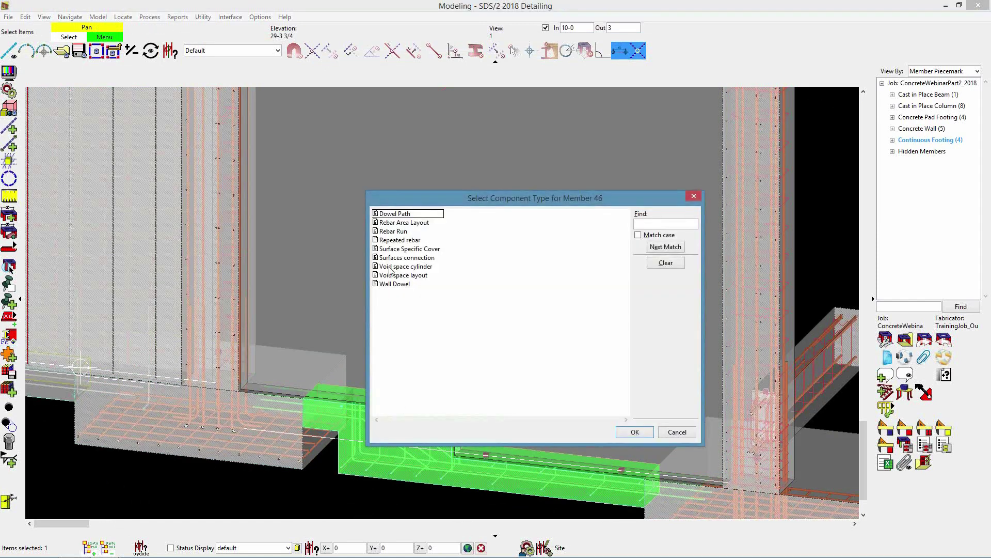
pyautogui.doubleClick(394, 285)
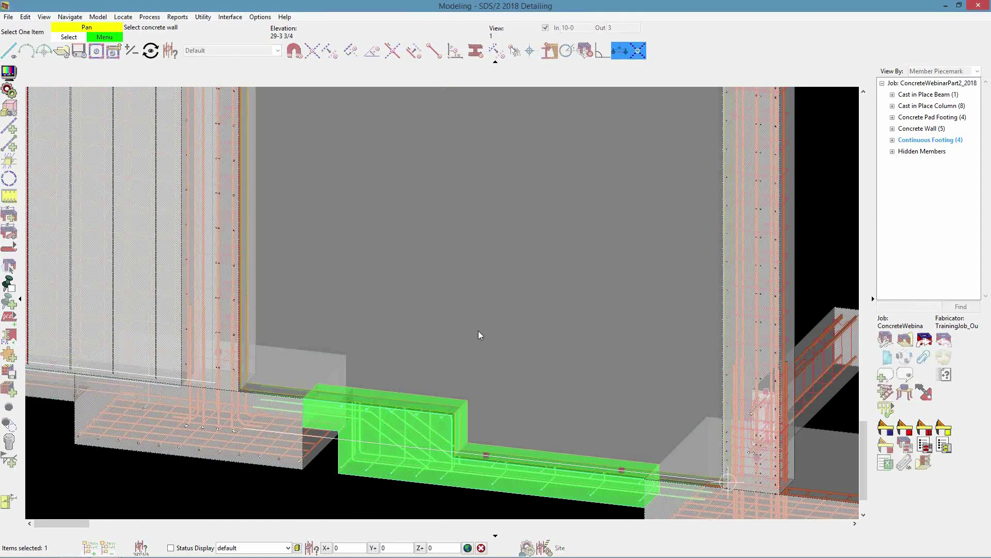
pyautogui.click(439, 345)
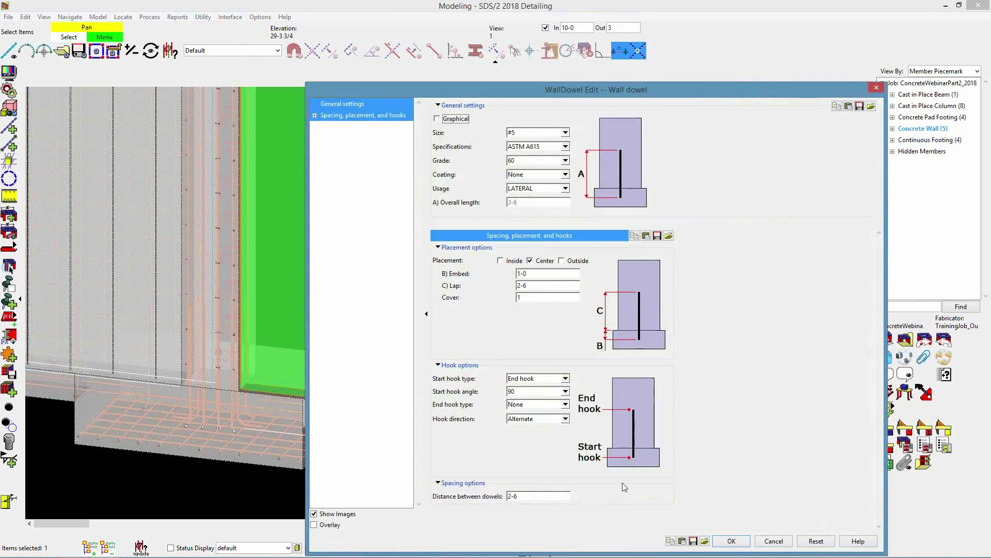
pyautogui.click(733, 541)
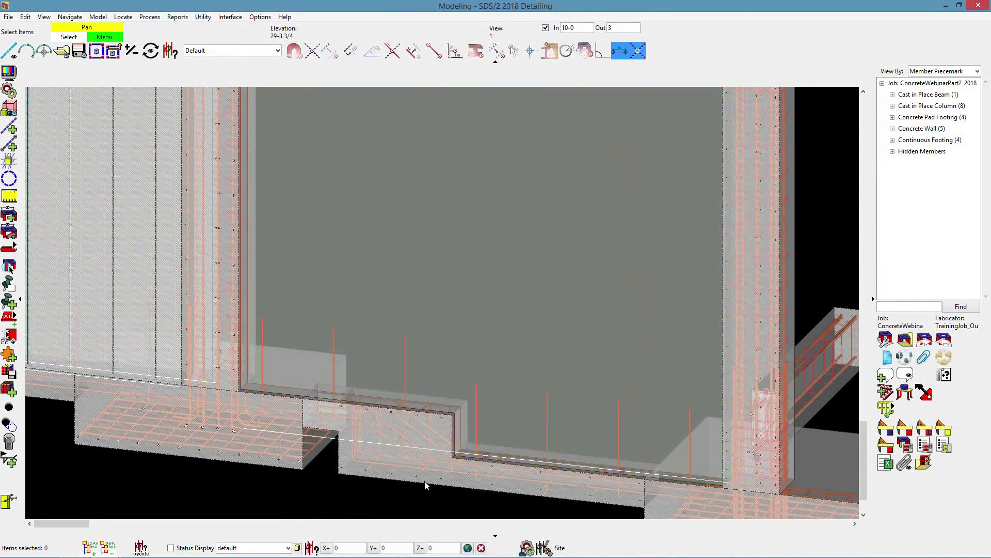
# Step: Examine the wall dowels along the stepped footing in elevation and 3D, turning off depth checking to show the surrounding members
pyautogui.scroll(1, 456, 453)
pyautogui.keyDown('shift'); pyautogui.moveTo(440, 427); pyautogui.dragTo(480, 394, button='middle'); pyautogui.keyUp('shift')
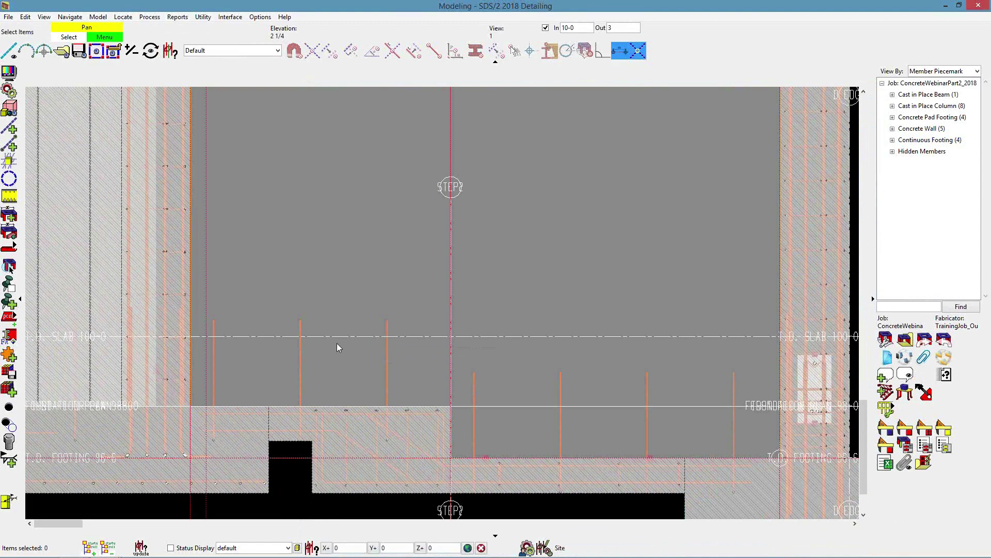
pyautogui.scroll(-3, 477, 345)
pyautogui.scroll(2, 545, 417)
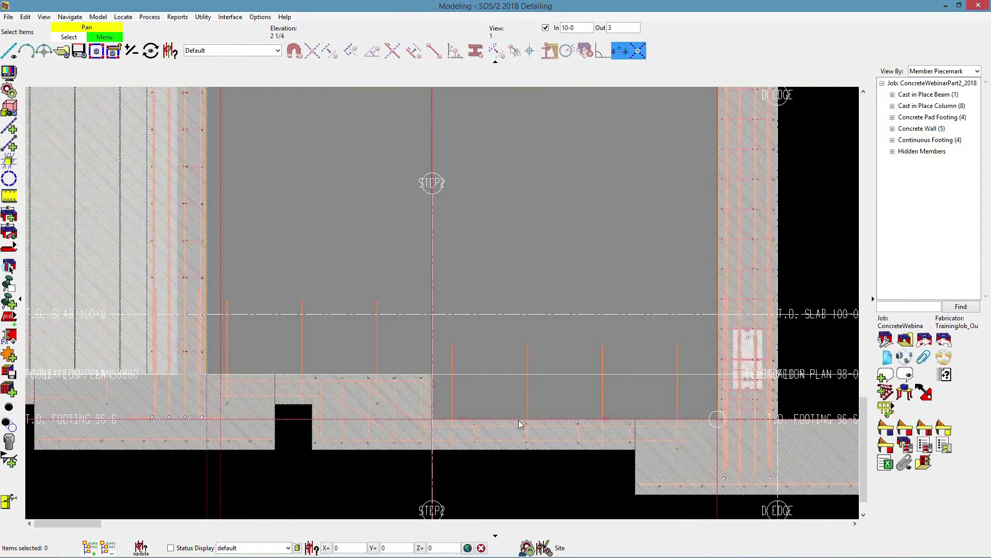
pyautogui.keyDown('shift'); pyautogui.moveTo(505, 424); pyautogui.dragTo(456, 471, button='middle'); pyautogui.keyUp('shift')
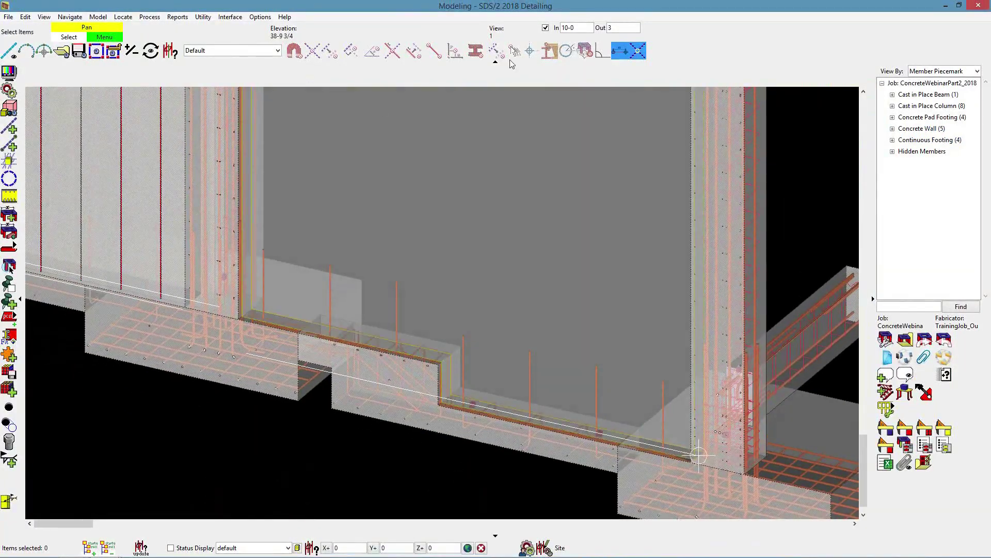
pyautogui.click(546, 28)
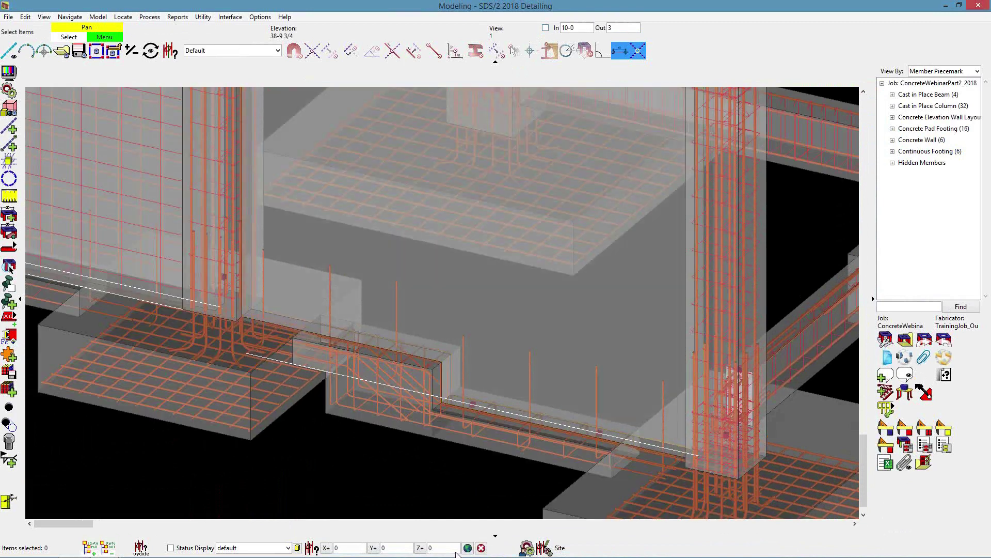
pyautogui.scroll(-2, 455, 370)
# Step: Return to the wall's elevation and review the opening and corner rebar settings of the concrete wall opening without changing them
pyautogui.hotkey('ctrl', 'r')
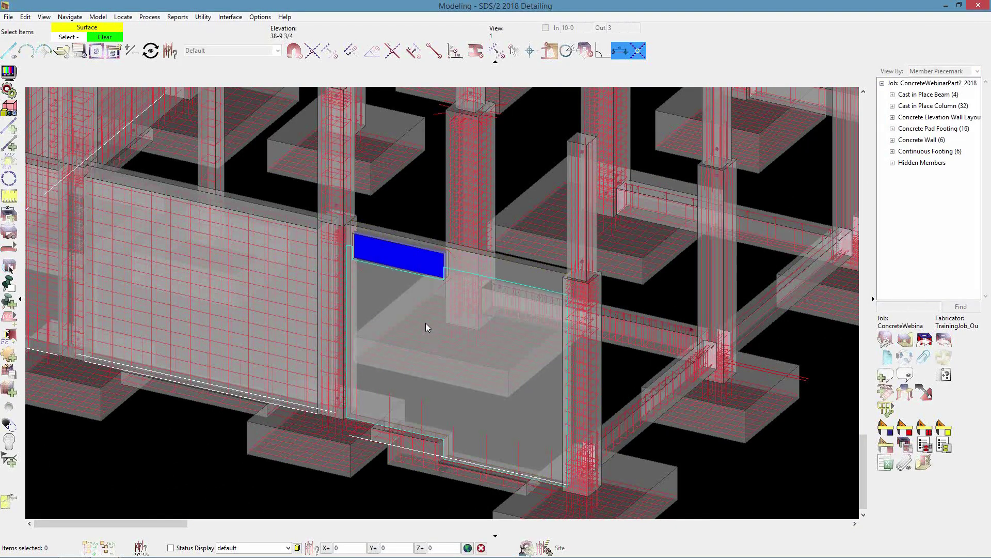
pyautogui.scroll(-3, 496, 316)
pyautogui.scroll(3, 454, 207)
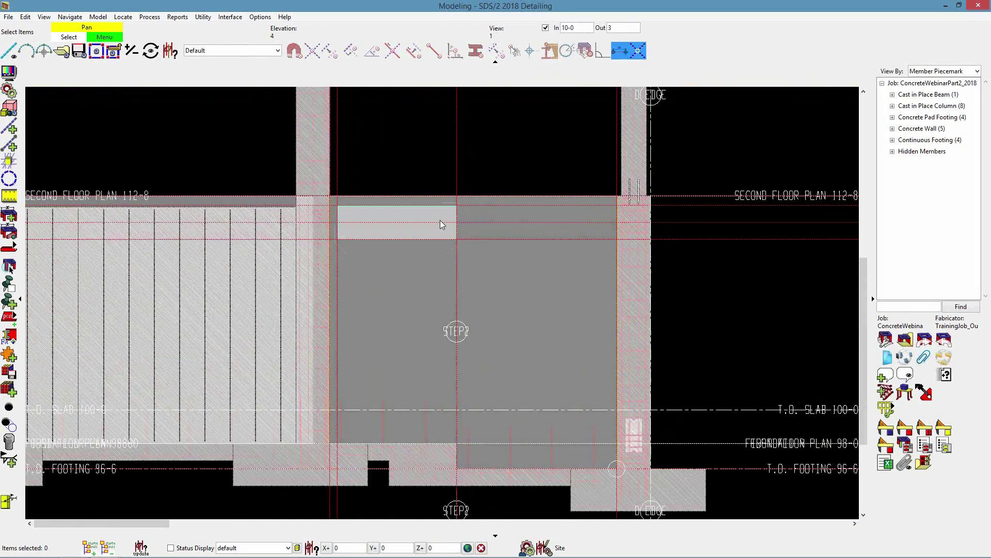
pyautogui.moveTo(432, 230); pyautogui.dragTo(557, 272, button='middle')
pyautogui.scroll(3, 557, 274)
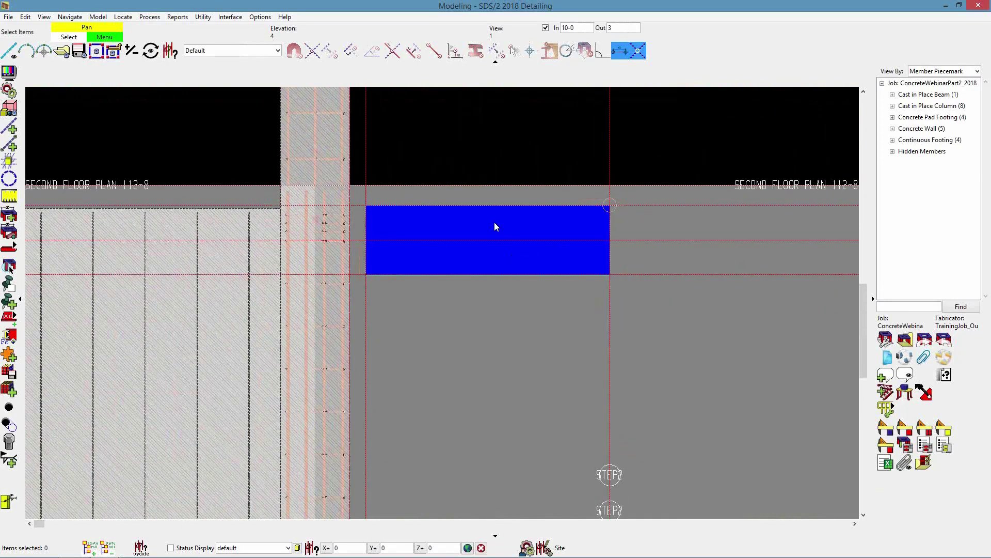
pyautogui.doubleClick(494, 233)
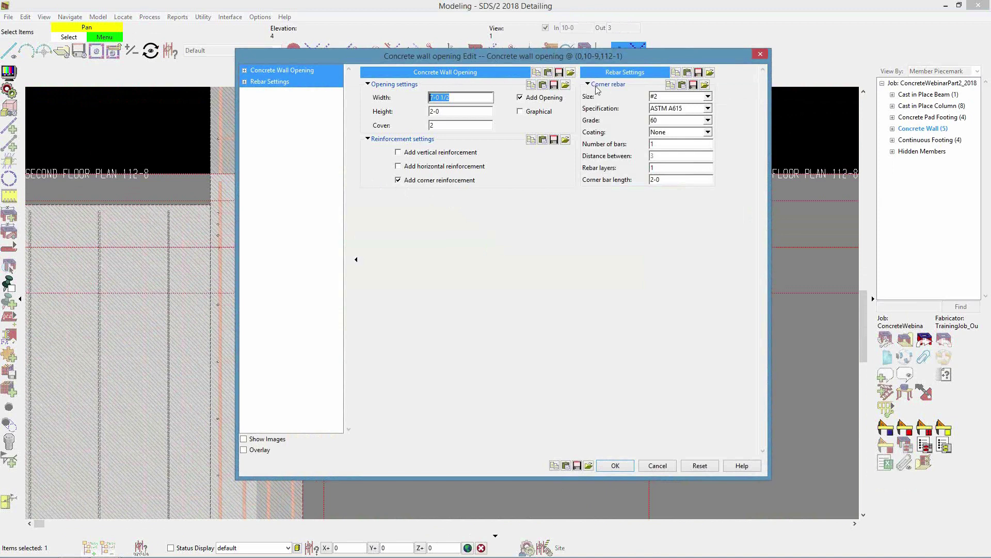
pyautogui.click(657, 466)
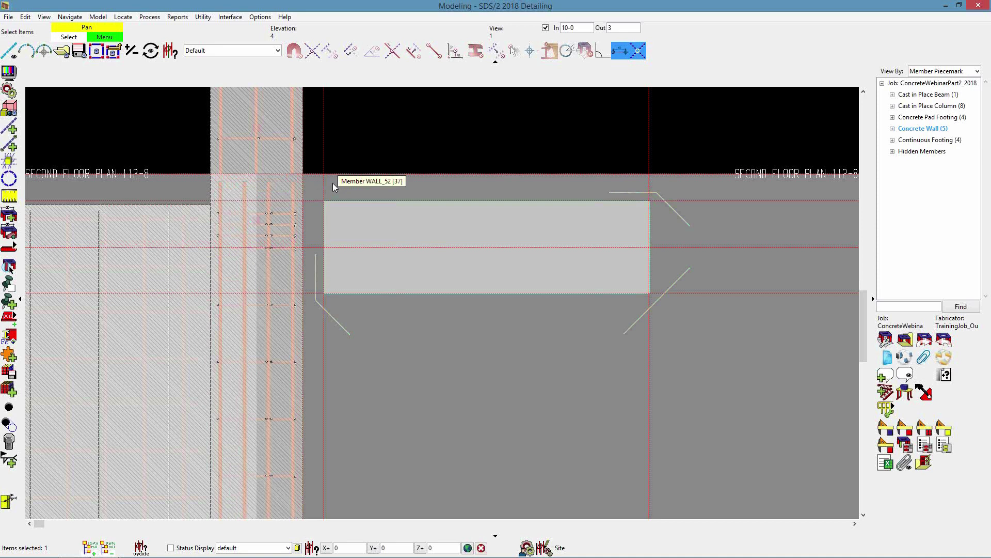
# Step: Move the wall opening component 1-0 to the right along the construction line at its top edge
pyautogui.click(586, 240)
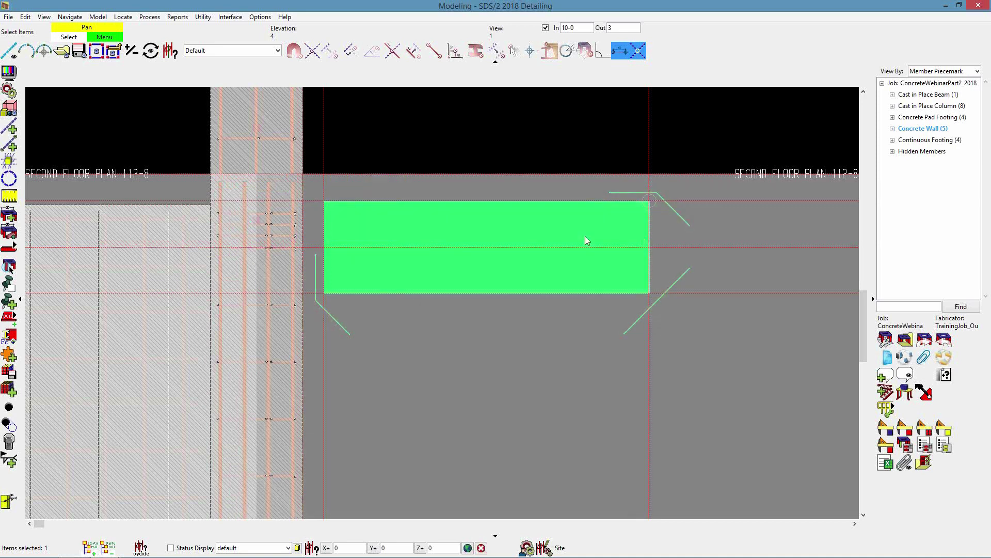
pyautogui.rightClick(563, 223)
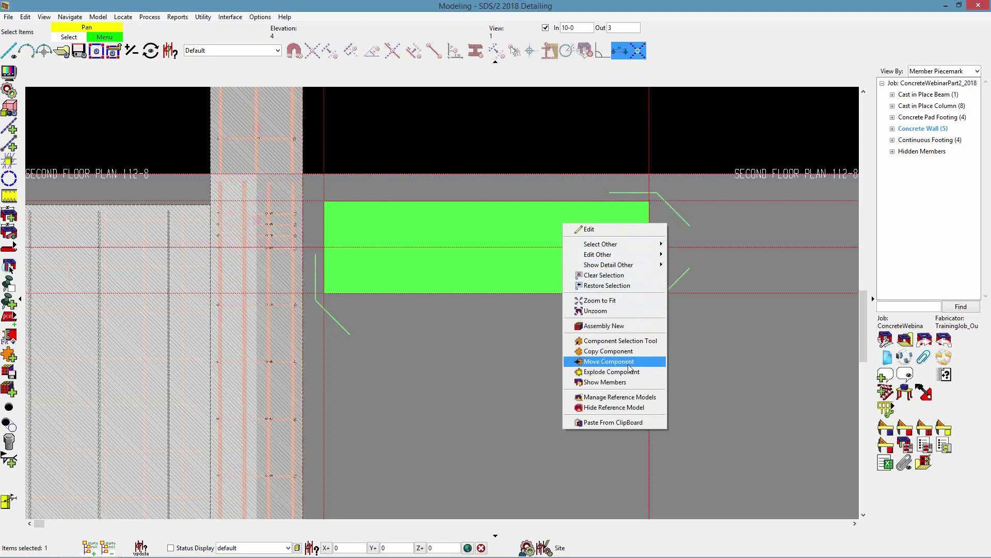
pyautogui.click(629, 363)
pyautogui.click(680, 194)
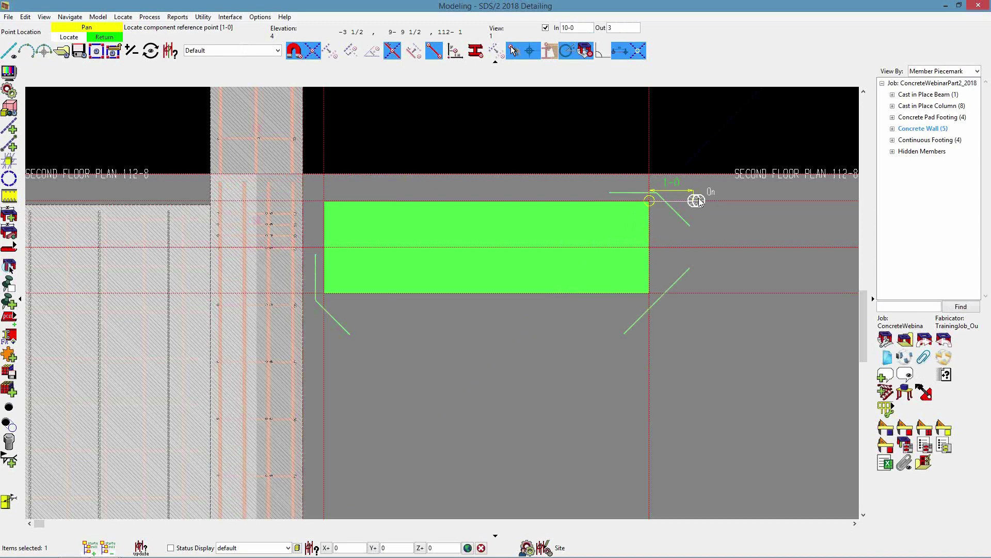
pyautogui.click(698, 200)
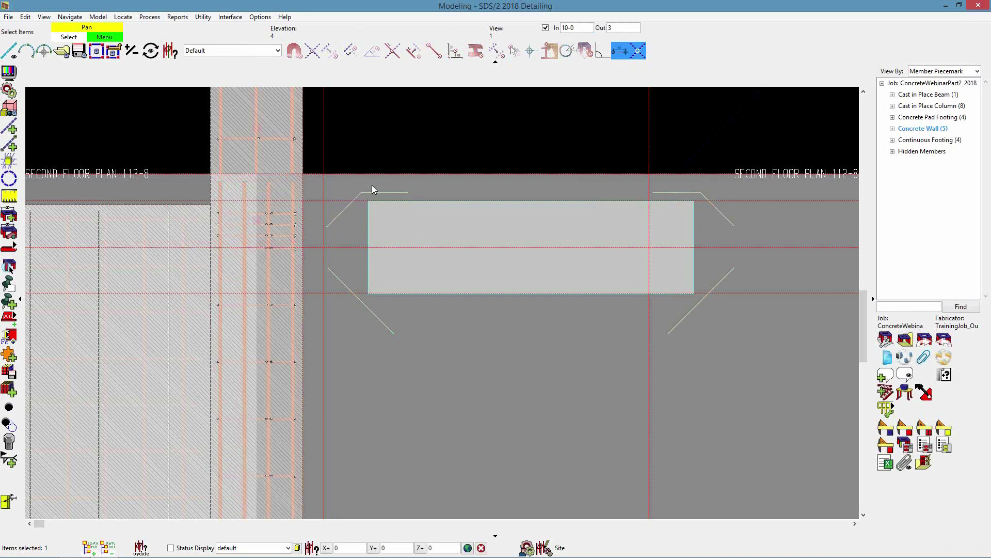
# Step: Move the wall opening straight down so its top edge sits on the next lower construction line
pyautogui.click(680, 238)
pyautogui.rightClick(679, 239)
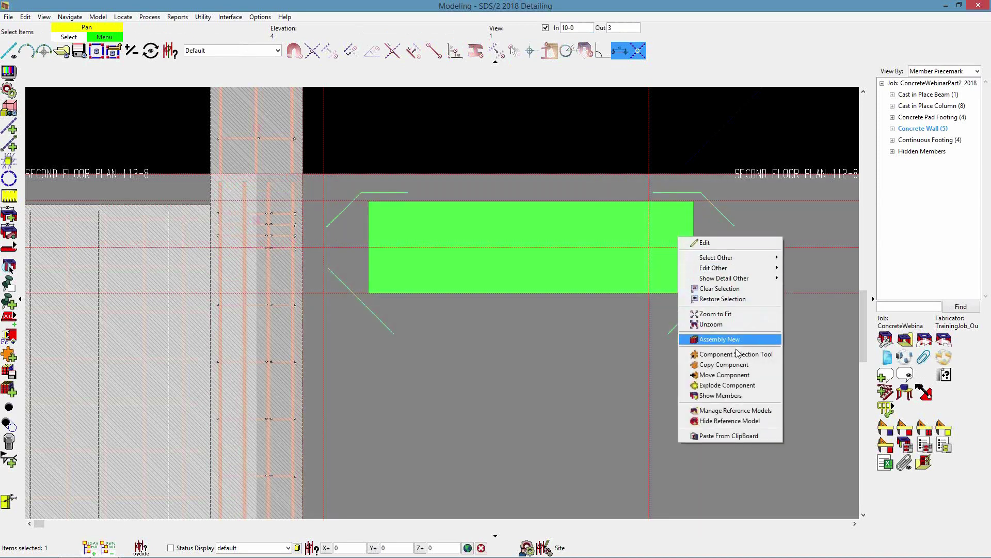
pyautogui.click(736, 376)
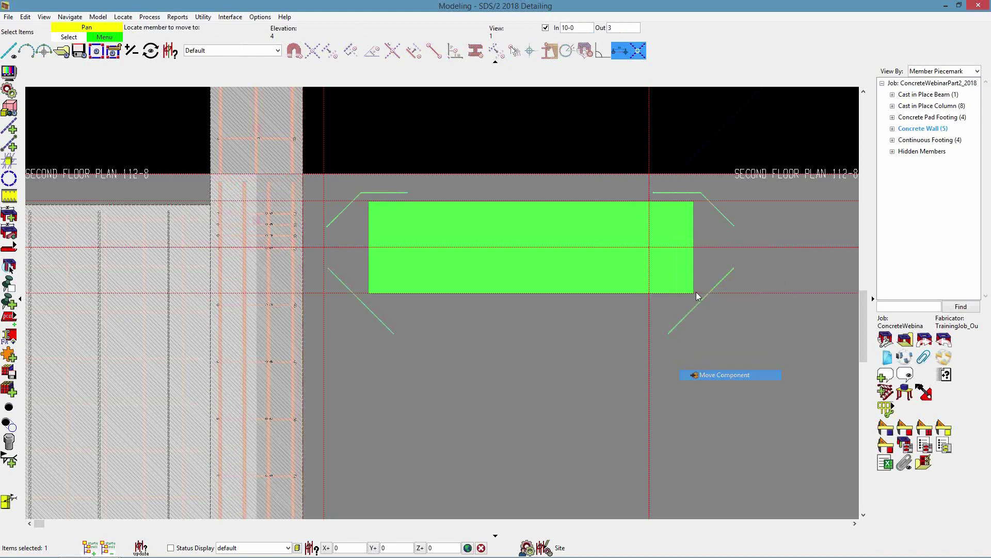
pyautogui.click(649, 195)
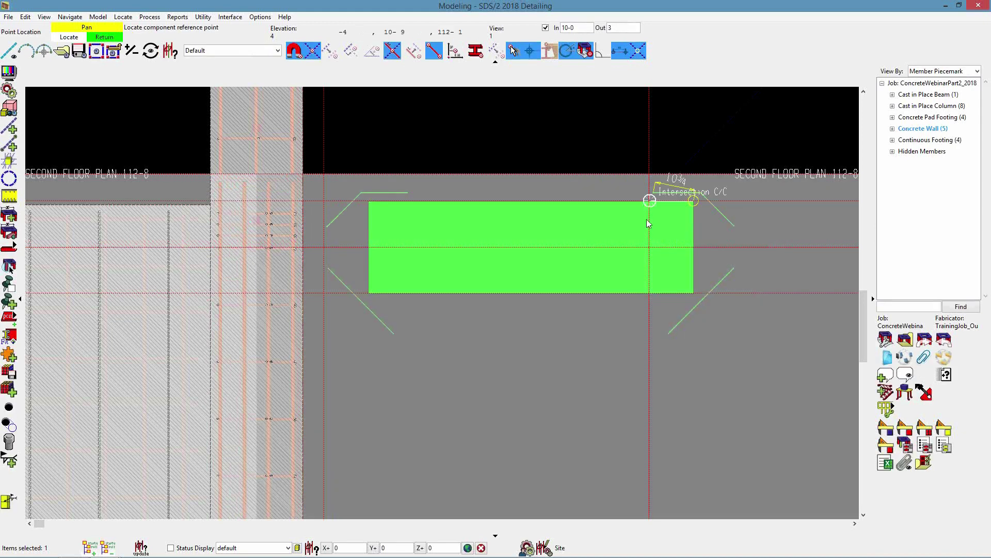
pyautogui.click(694, 248)
pyautogui.click(679, 236)
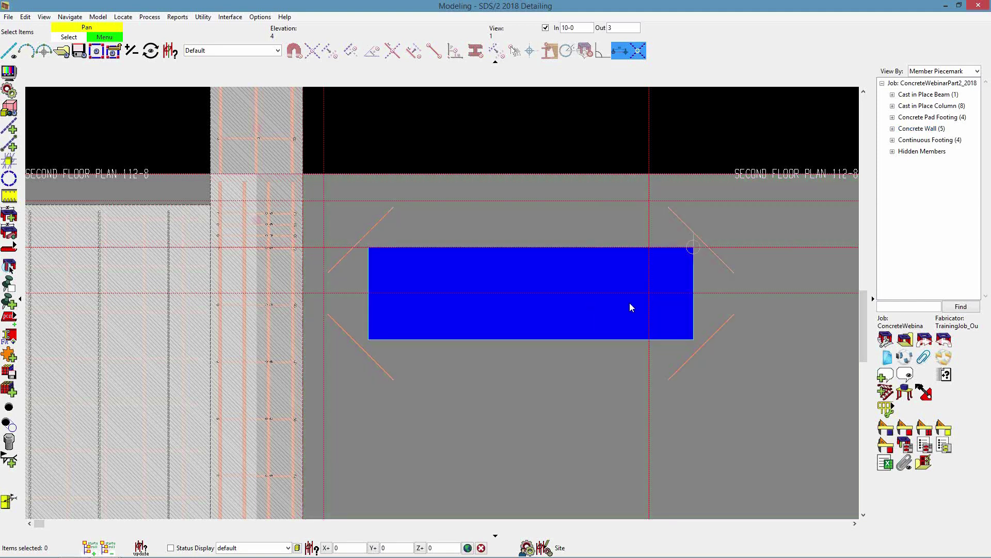
# Step: Move the wall opening left so its top-right corner sits on the intersection with the vertical construction line
pyautogui.click(624, 318)
pyautogui.rightClick(624, 319)
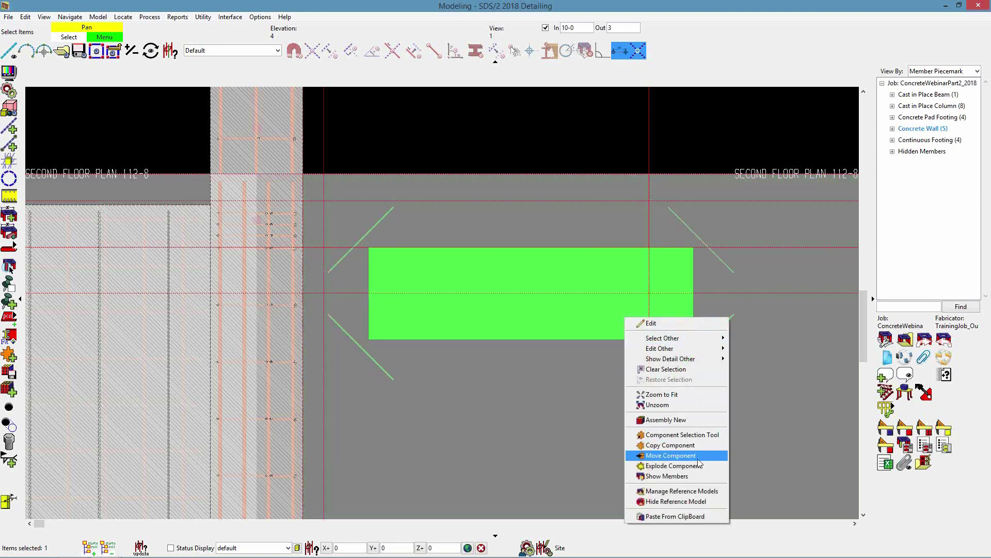
pyautogui.click(672, 454)
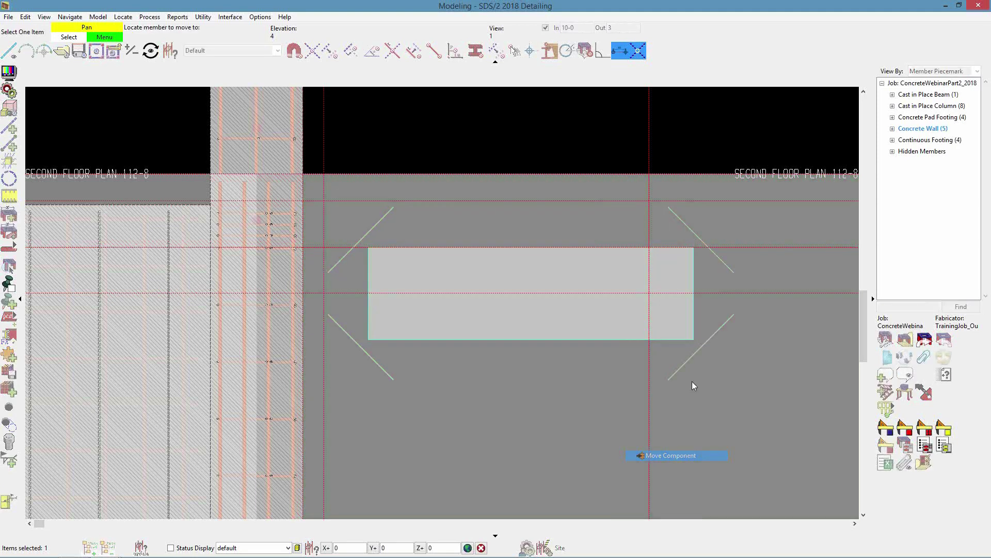
pyautogui.click(713, 275)
pyautogui.click(650, 247)
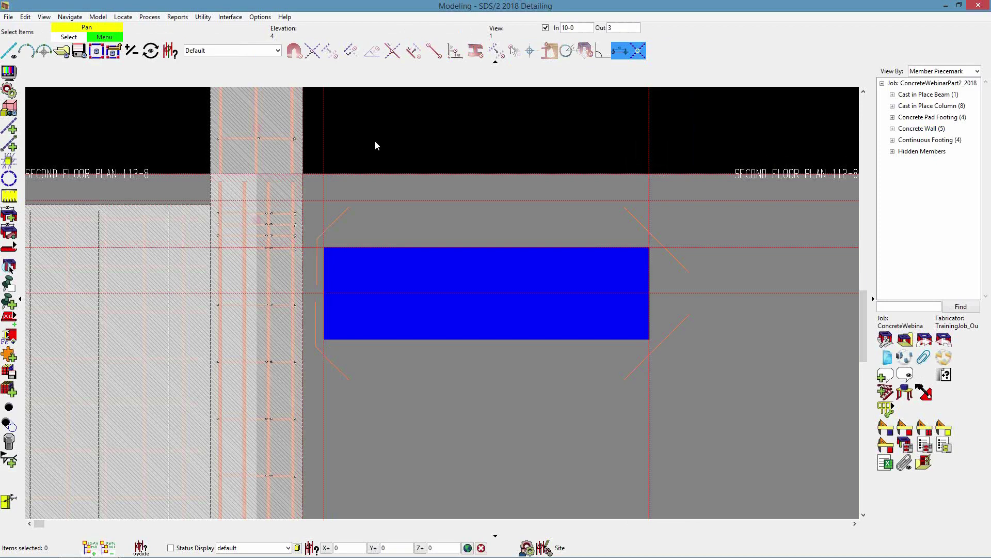
# Step: Examine the reinforcement at the continuous footing's step in 3D with depth checking turned off
pyautogui.scroll(-9, 439, 142)
pyautogui.scroll(2, 581, 364)
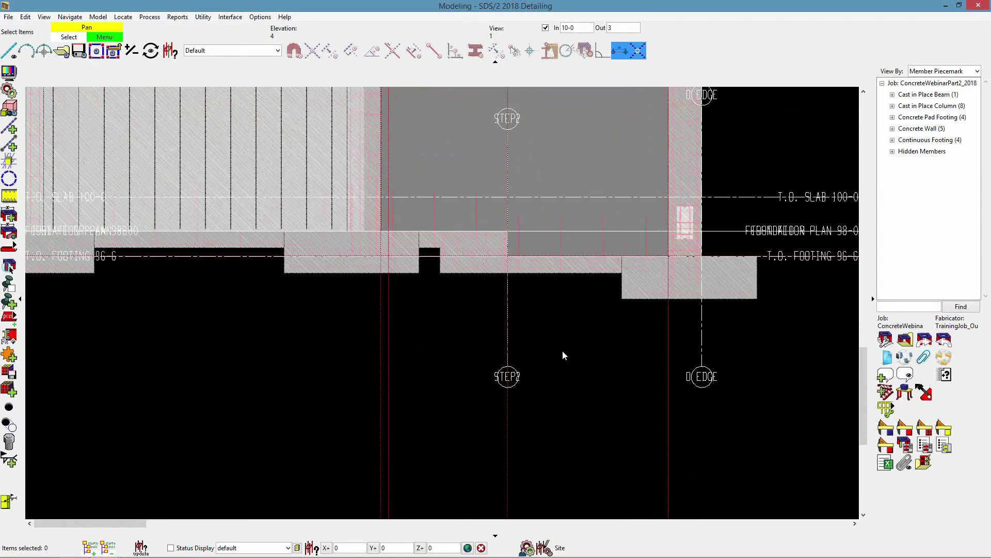
pyautogui.moveTo(512, 284); pyautogui.dragTo(491, 326, button='middle')
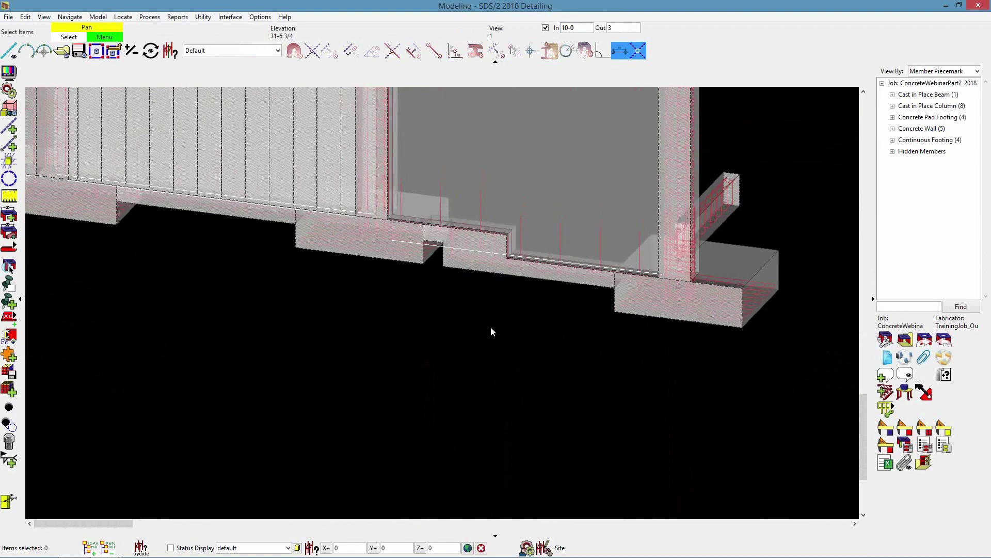
pyautogui.scroll(2, 491, 326)
pyautogui.click(546, 27)
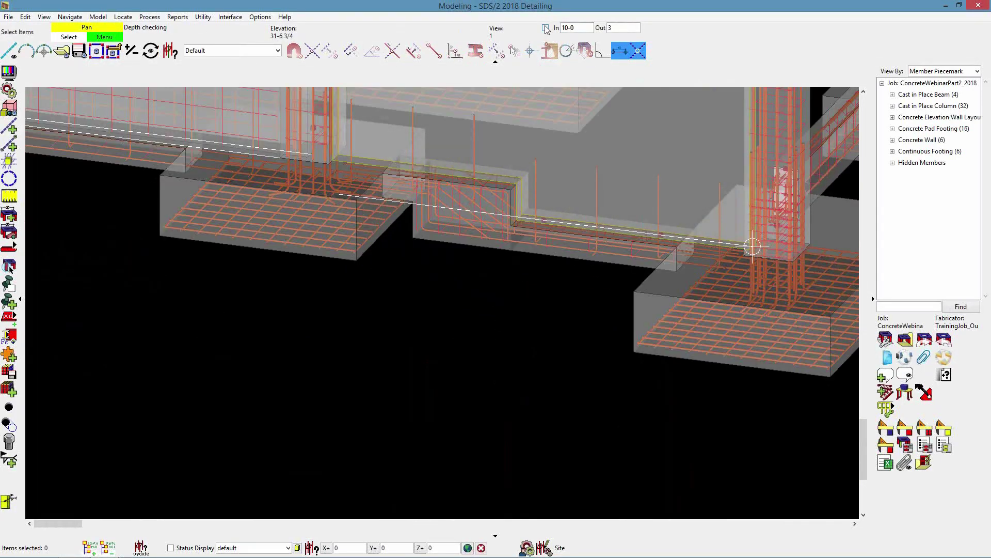
pyautogui.scroll(3, 466, 292)
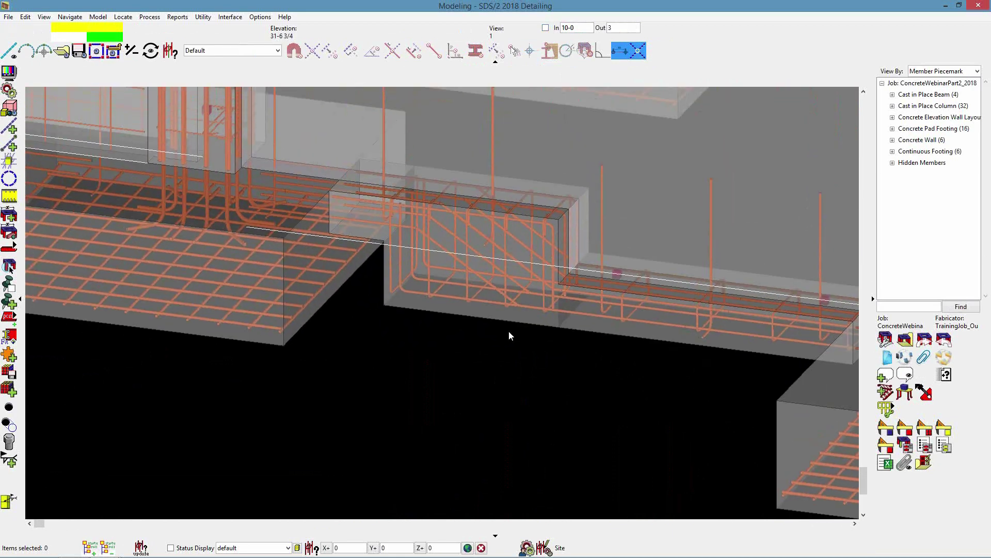
pyautogui.scroll(1, 498, 271)
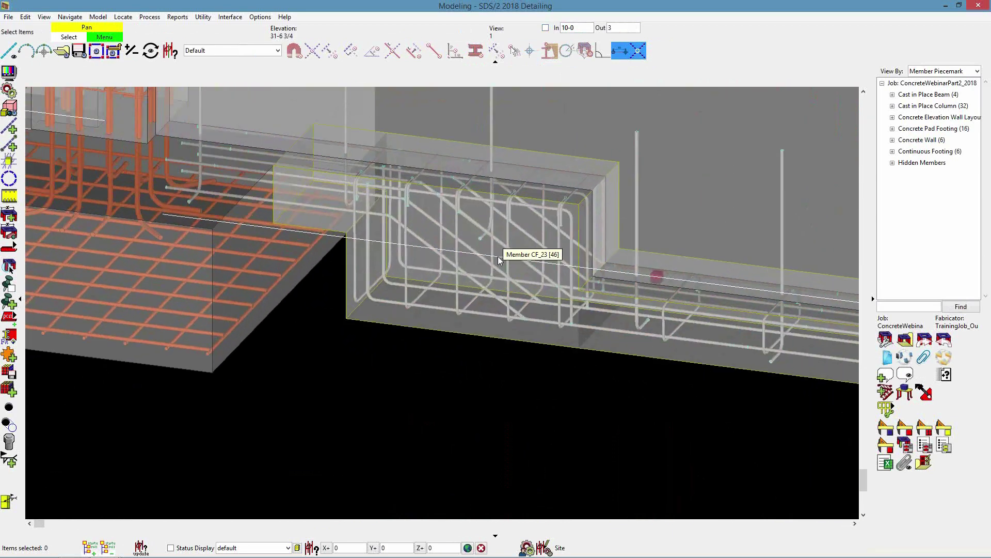
pyautogui.scroll(1, 481, 243)
pyautogui.scroll(-2, 516, 224)
pyautogui.scroll(1, 518, 265)
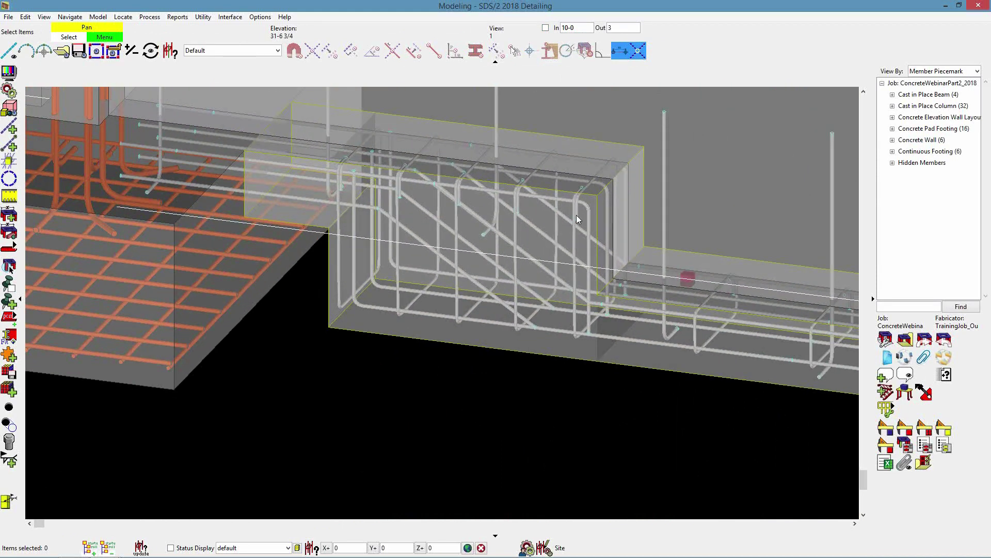
pyautogui.scroll(-1, 563, 228)
pyautogui.scroll(1, 550, 248)
# Step: Edit the stepped continuous footing, select GB_Example_S6 as the step template at vertex 2, and apply the settings
pyautogui.click(546, 268)
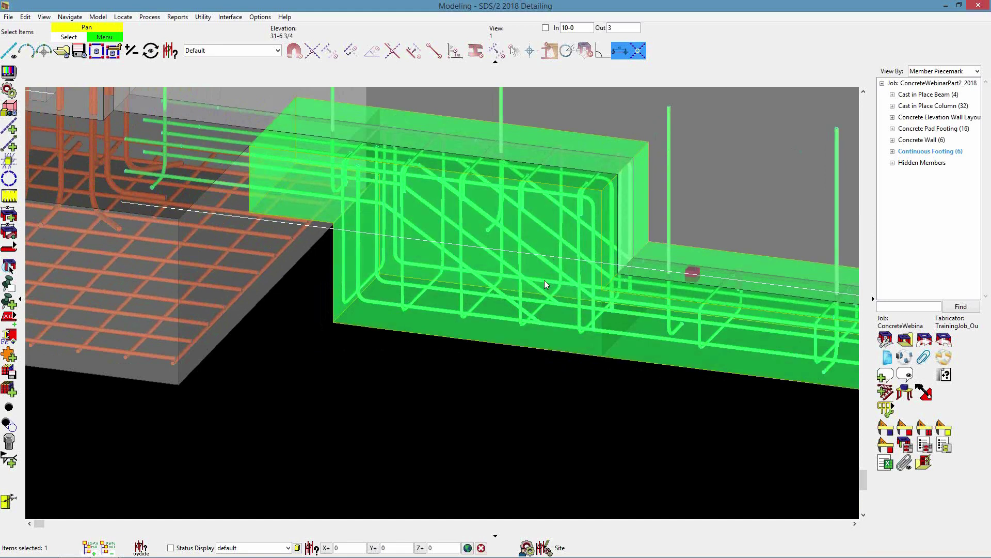
pyautogui.doubleClick(500, 293)
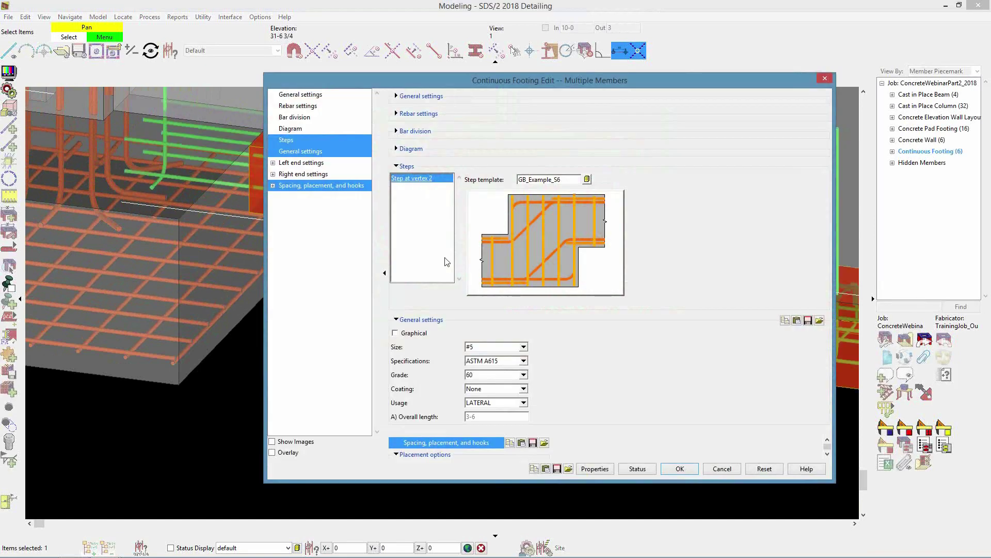
pyautogui.click(319, 95)
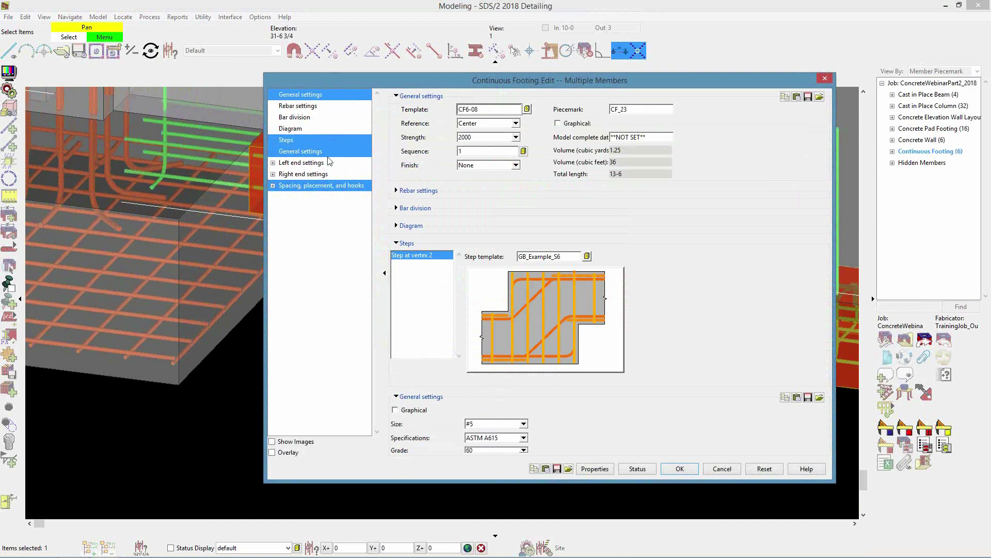
pyautogui.click(303, 142)
pyautogui.click(303, 141)
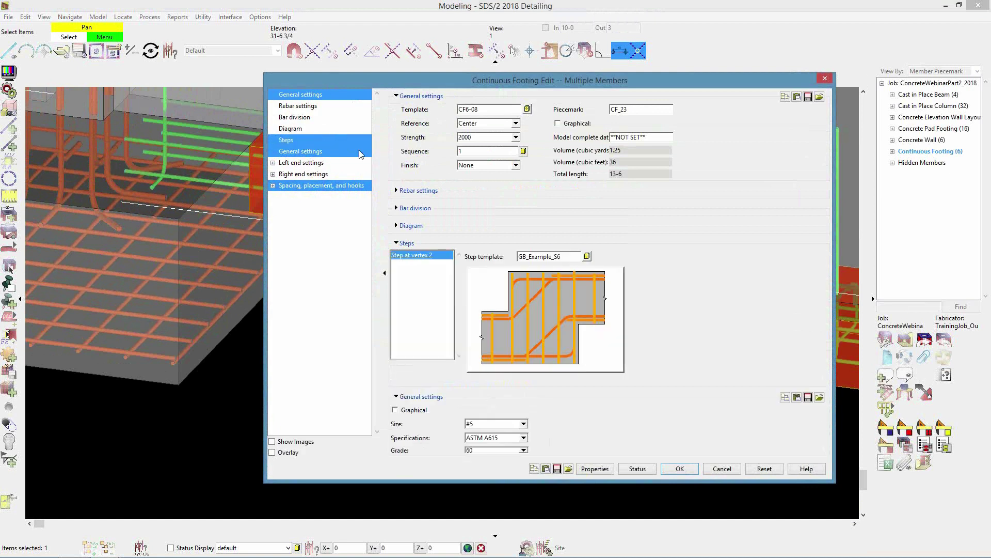
pyautogui.click(587, 256)
pyautogui.moveTo(657, 159); pyautogui.dragTo(655, 228)
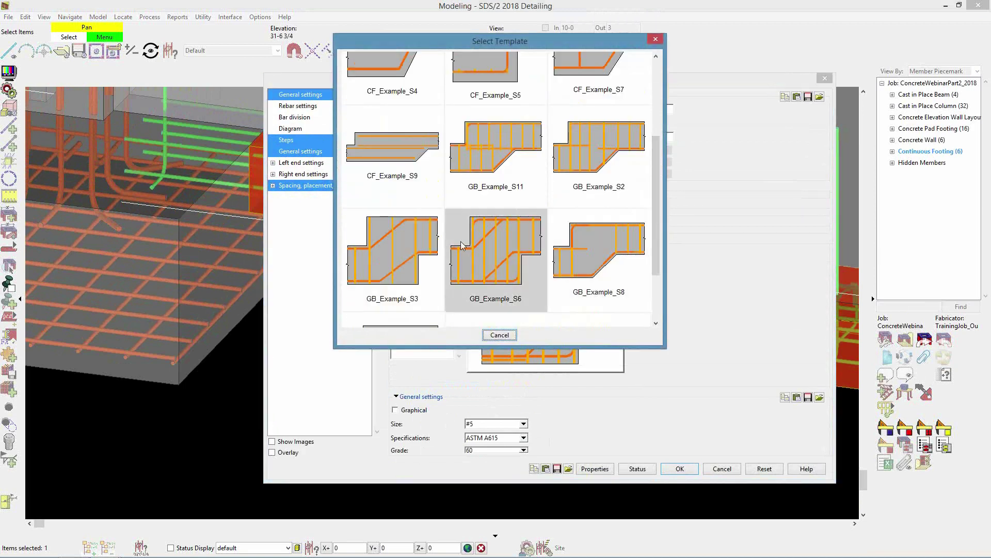
pyautogui.click(510, 261)
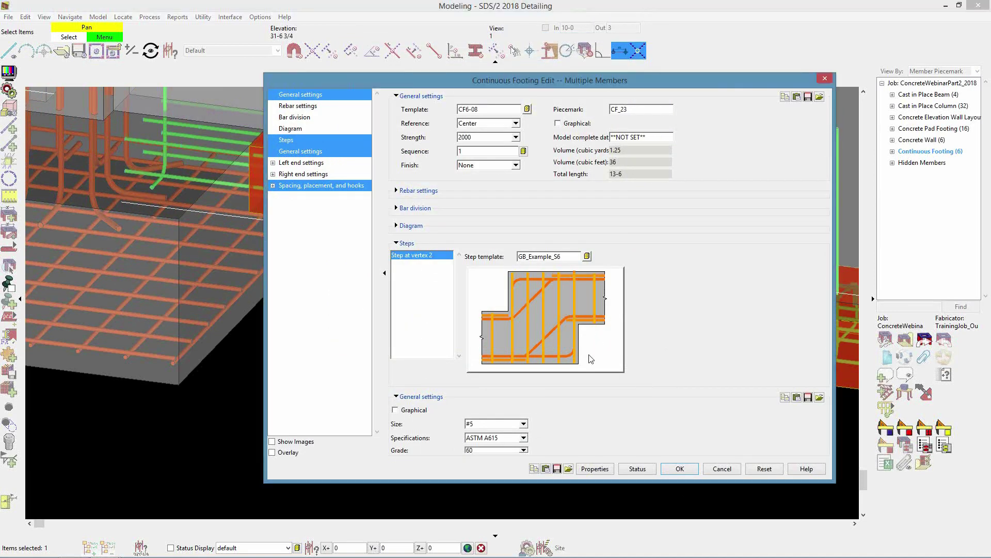
pyautogui.click(680, 469)
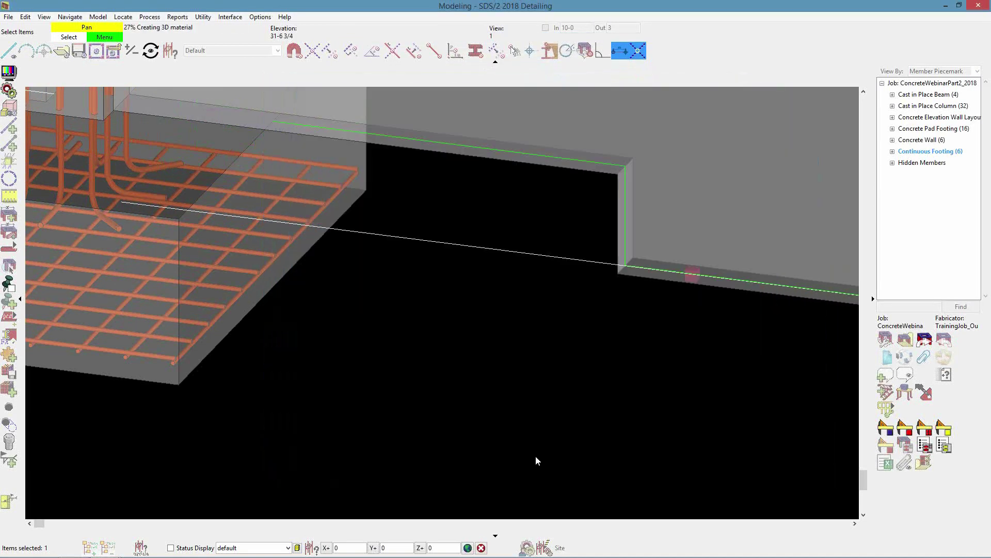
# Step: Open the footing step template GB_Example_S6 for editing from the concrete job setup
pyautogui.click(260, 17)
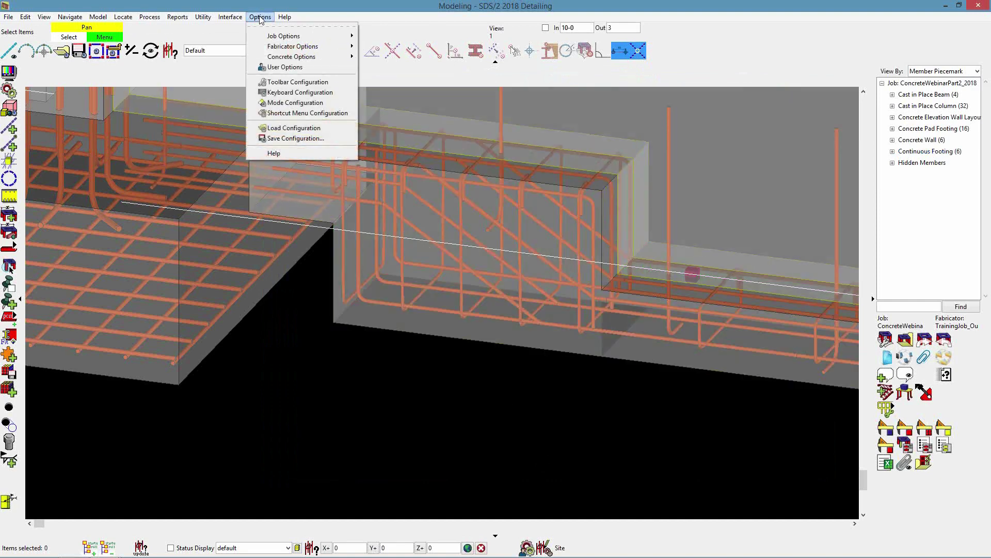
pyautogui.moveTo(321, 55)
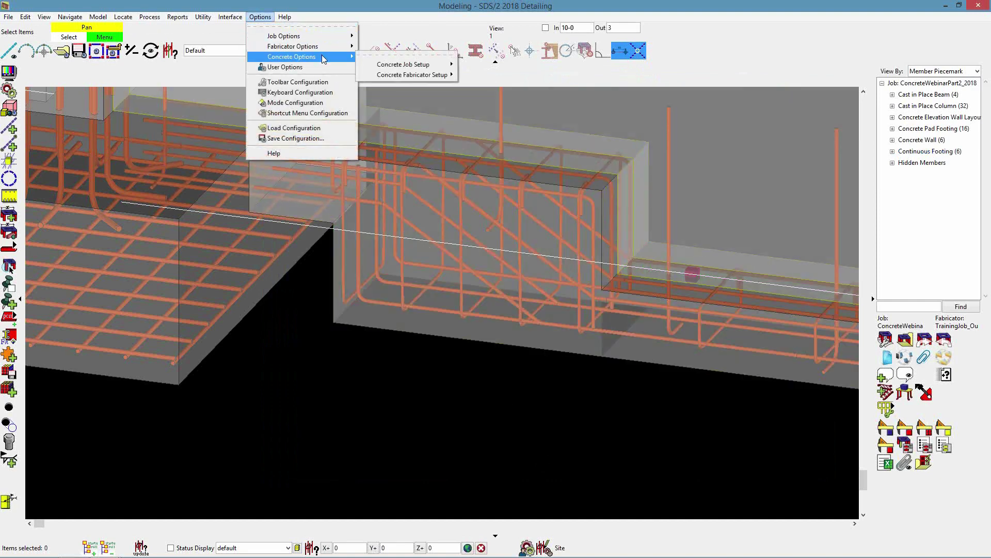
pyautogui.moveTo(406, 65)
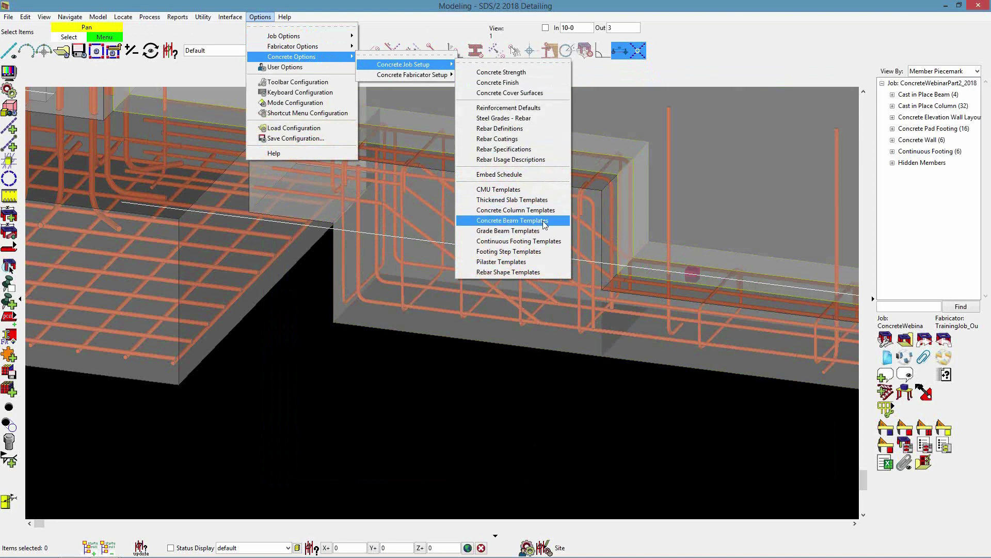
pyautogui.click(541, 252)
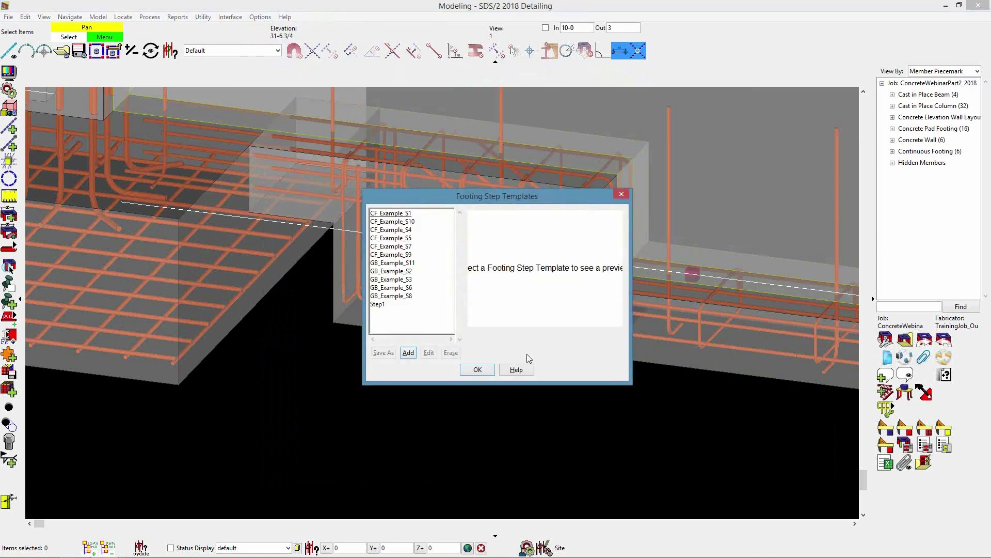
pyautogui.click(403, 295)
pyautogui.click(402, 288)
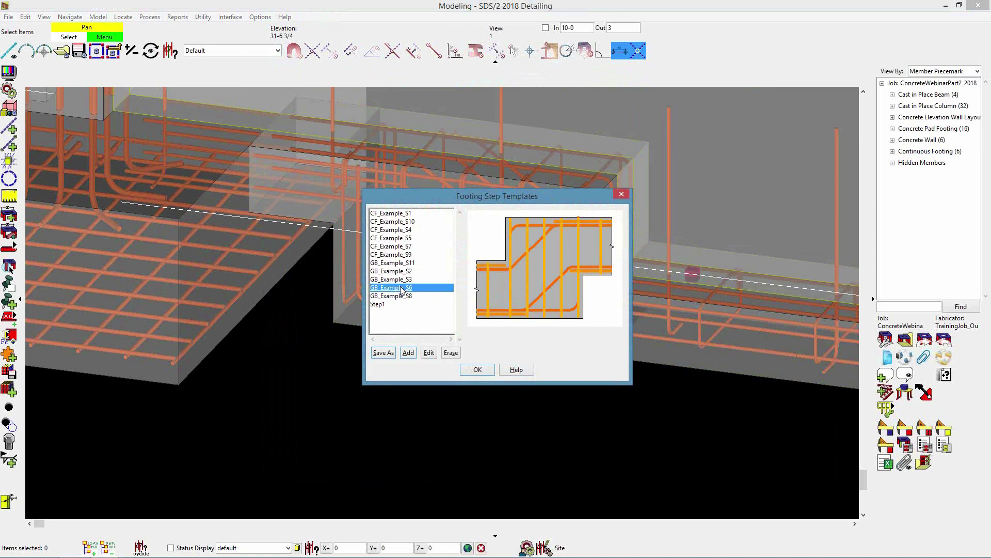
pyautogui.doubleClick(403, 288)
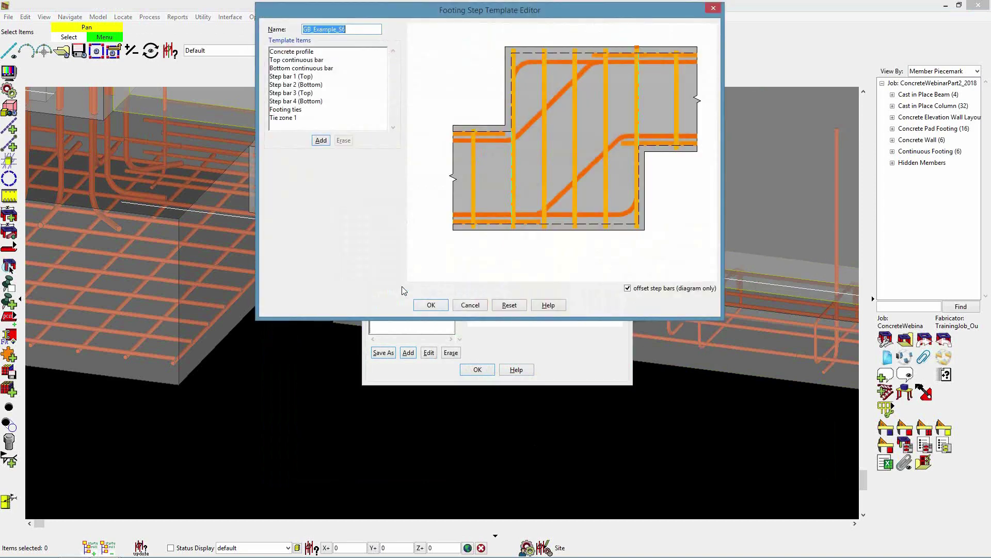
# Step: Try the parameter and greater-of base dimension types for the template's concrete profile, and return to a fixed value
pyautogui.click(307, 54)
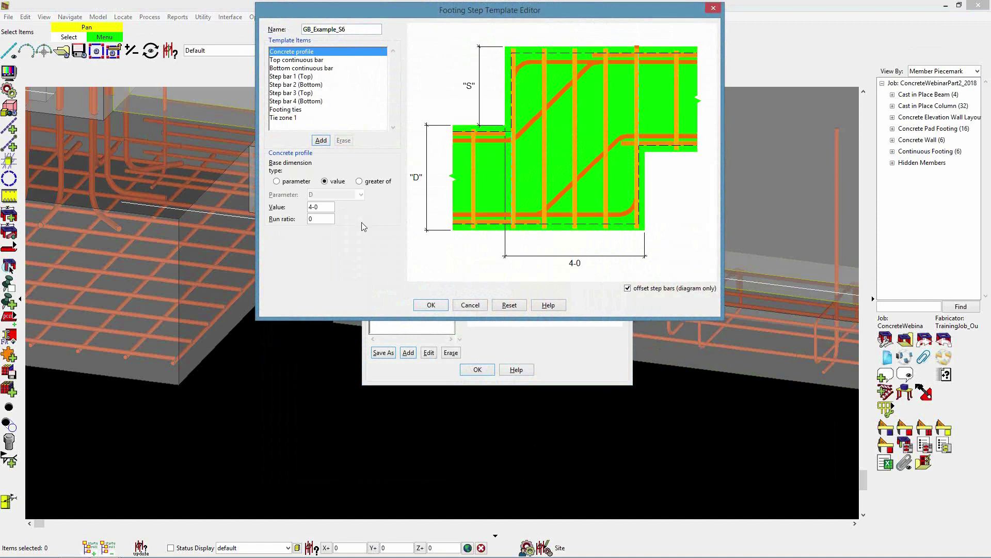
pyautogui.click(289, 182)
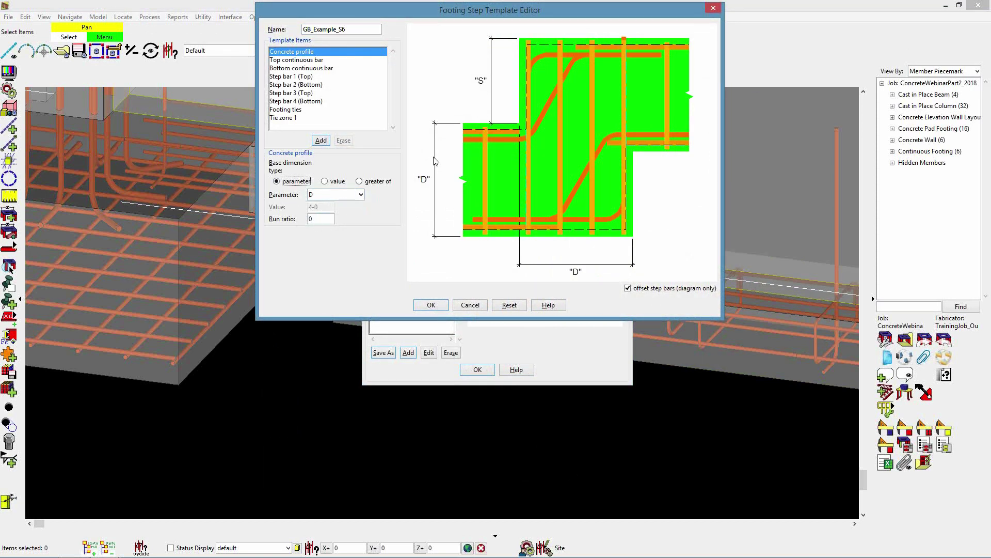
pyautogui.click(324, 181)
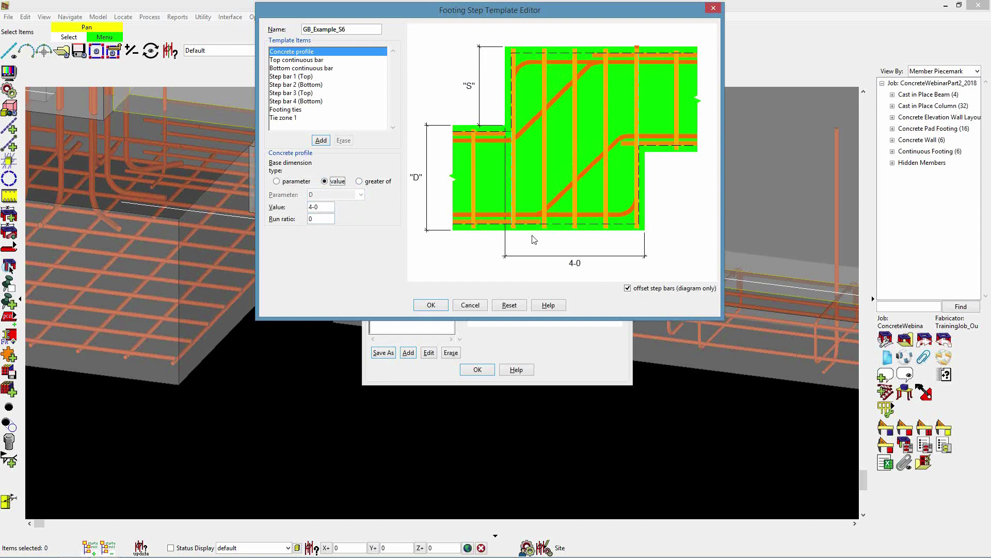
pyautogui.click(360, 181)
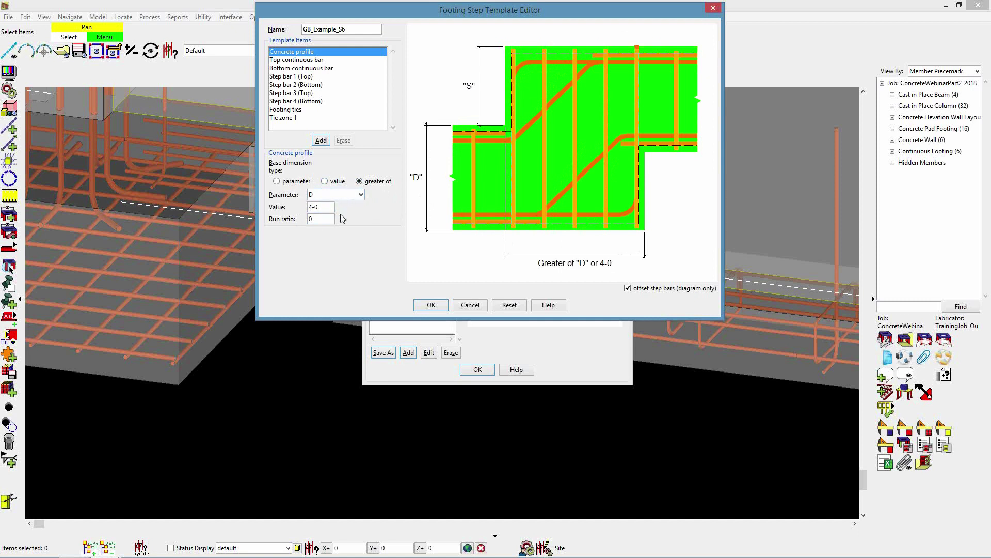
pyautogui.click(339, 181)
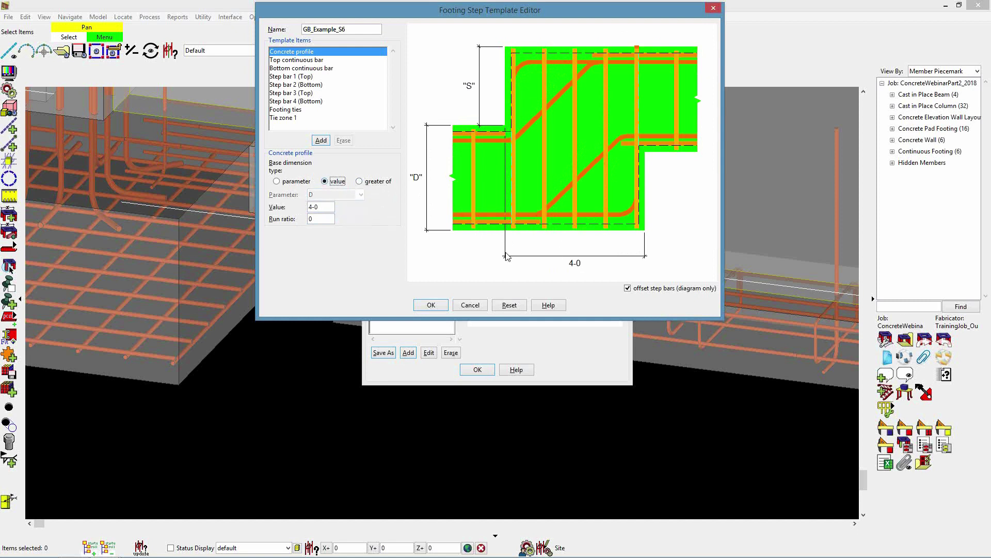
# Step: Close the step template setup and add construction lines along the stepped continuous footing's concrete edges in the elevation view
pyautogui.click(444, 305)
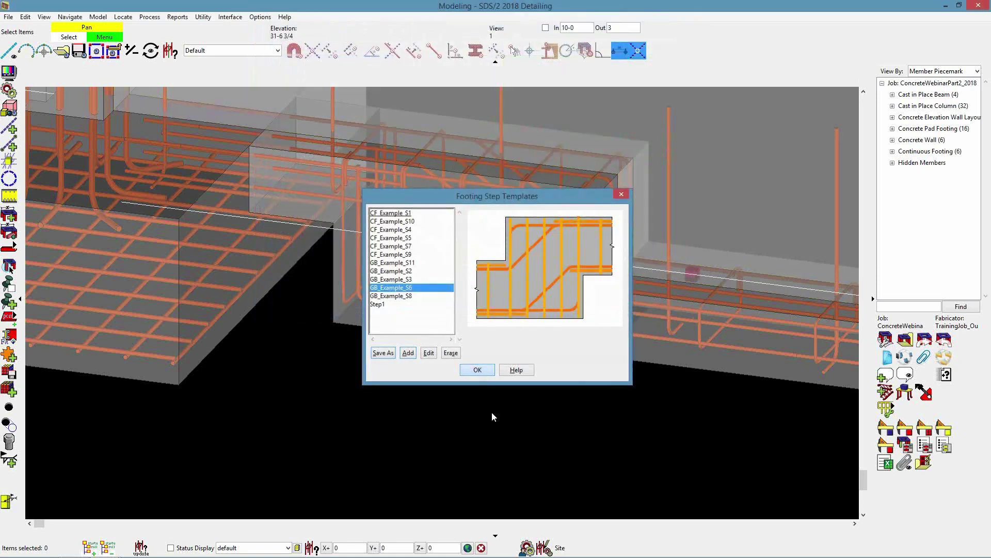
pyautogui.click(472, 433)
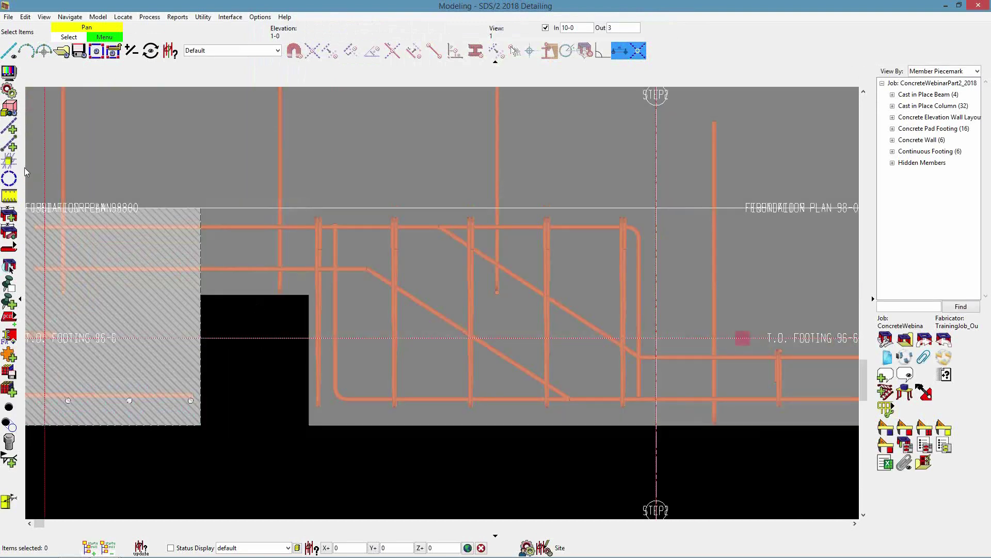
pyautogui.click(9, 161)
pyautogui.click(411, 303)
pyautogui.rightClick(411, 302)
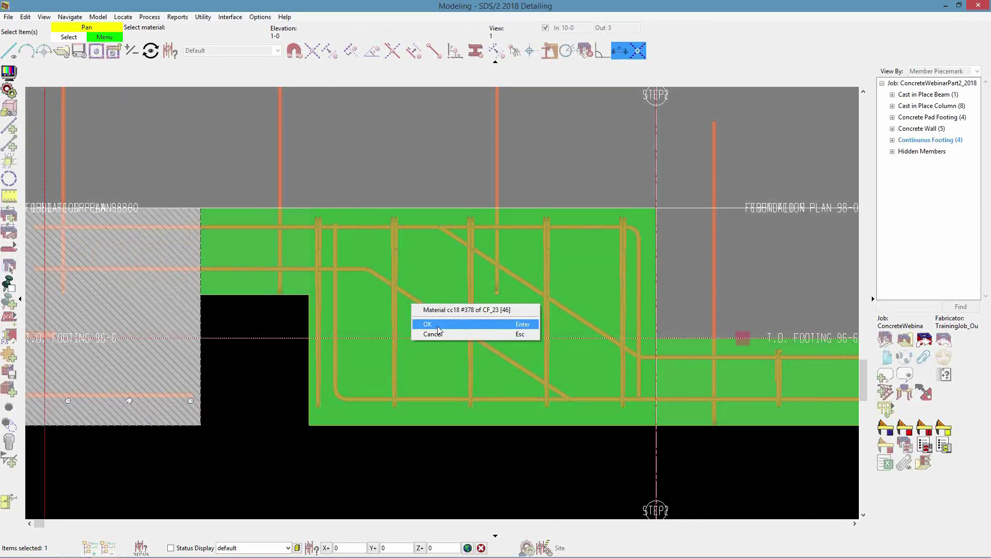
pyautogui.click(434, 325)
pyautogui.scroll(1, 552, 456)
# Step: Measure the step's base length from its lower concrete corner to the STEP2 line
pyautogui.click(8, 196)
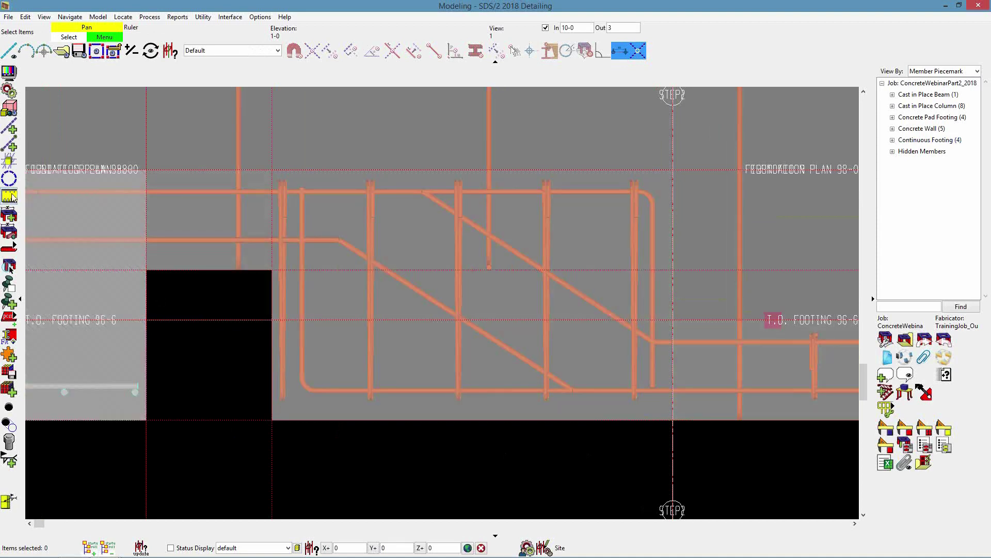
pyautogui.click(271, 419)
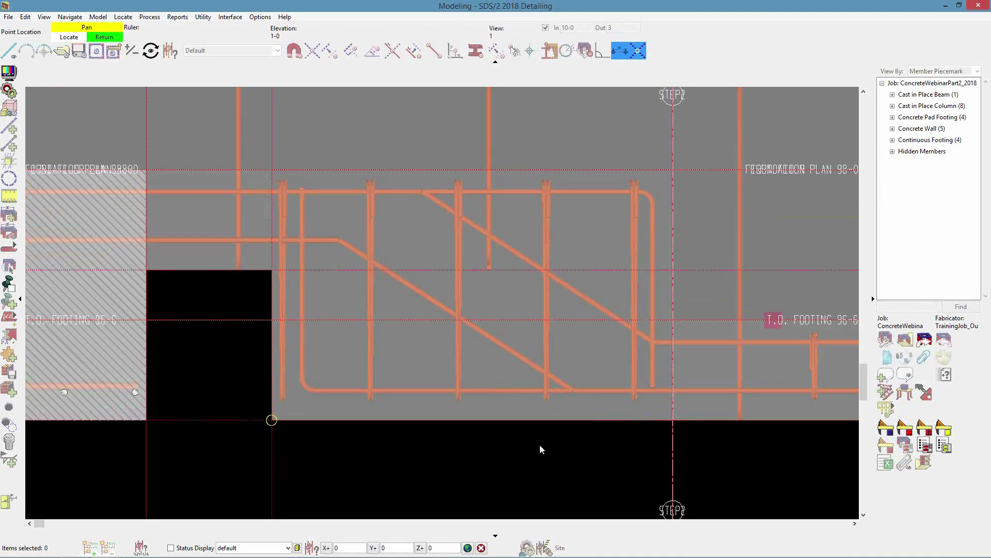
pyautogui.click(660, 435)
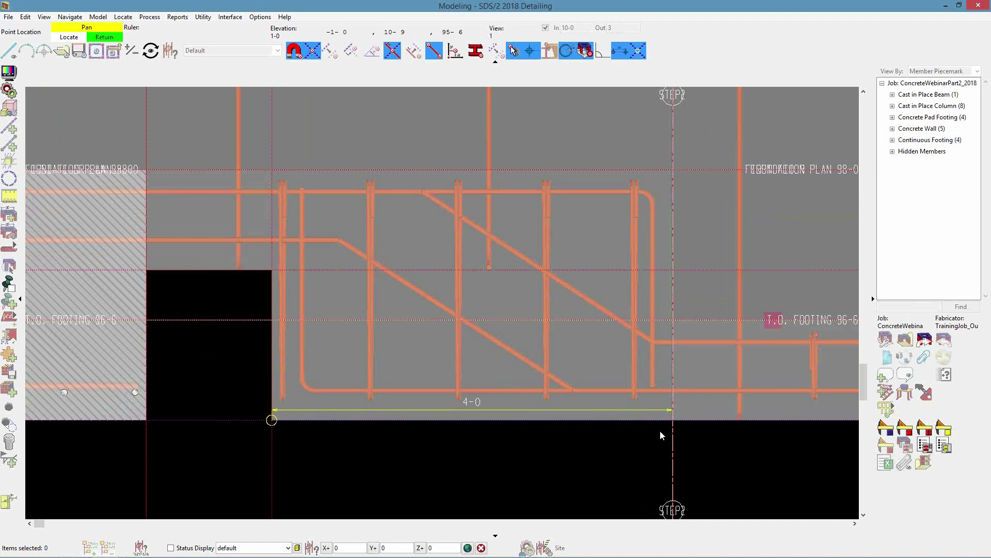
# Step: Set the concrete profile's base dimension value to 3-0 in footing step template GB_Example_S6 and accept the changes
pyautogui.click(259, 17)
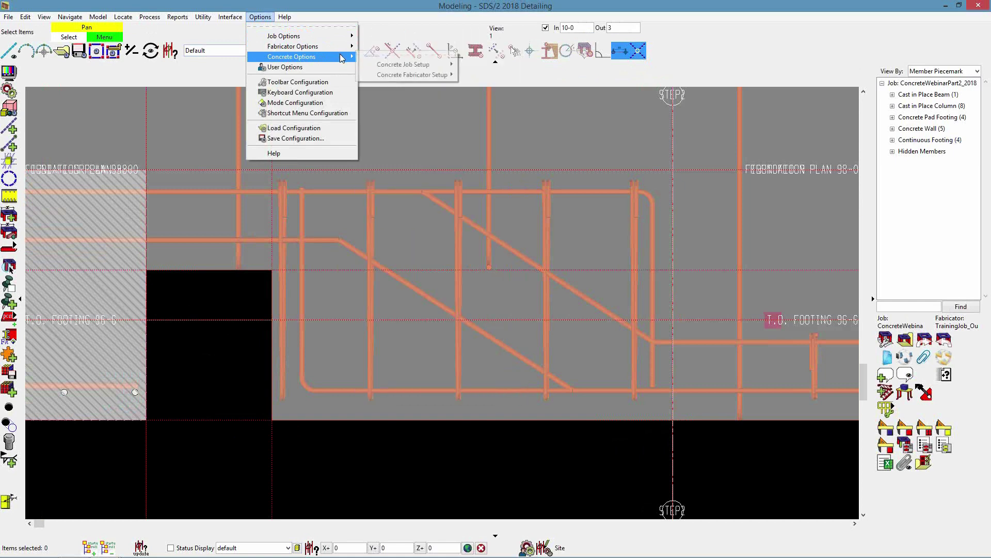
pyautogui.moveTo(337, 56)
pyautogui.moveTo(408, 64)
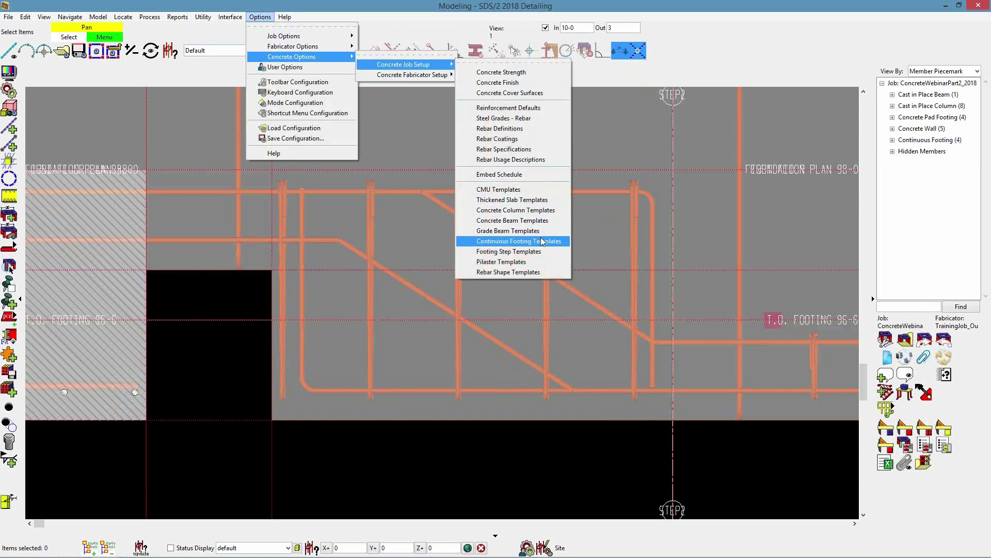
pyautogui.click(537, 252)
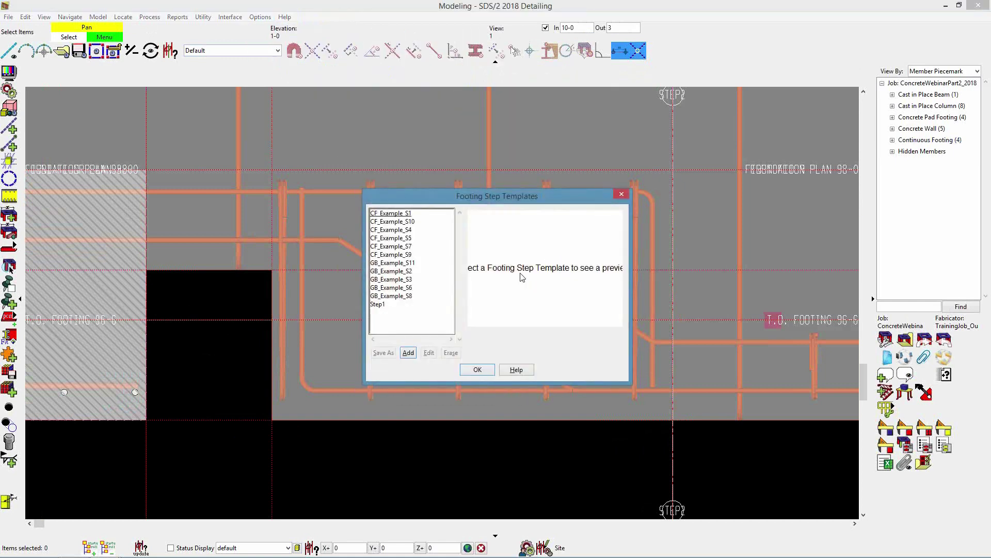
pyautogui.doubleClick(409, 292)
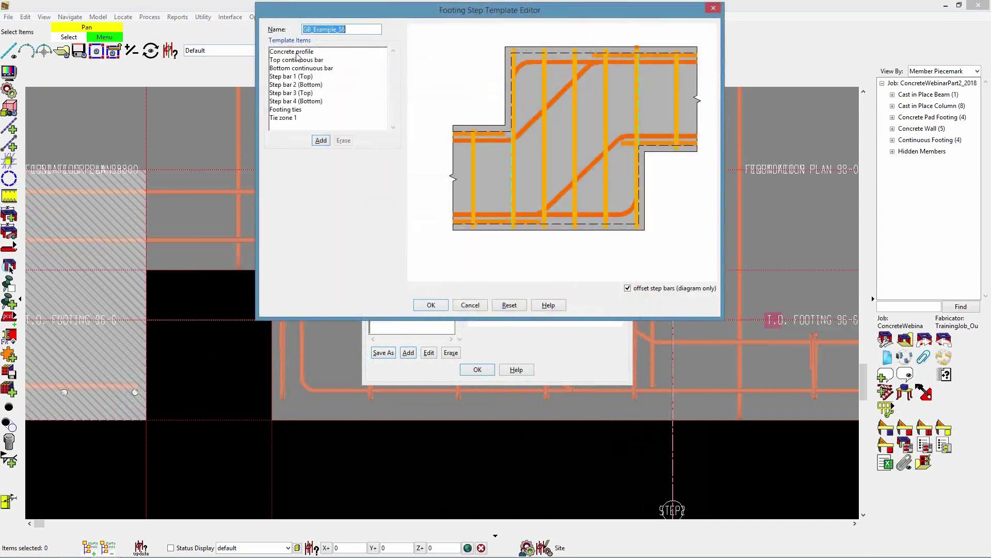
pyautogui.click(298, 54)
pyautogui.doubleClick(320, 207)
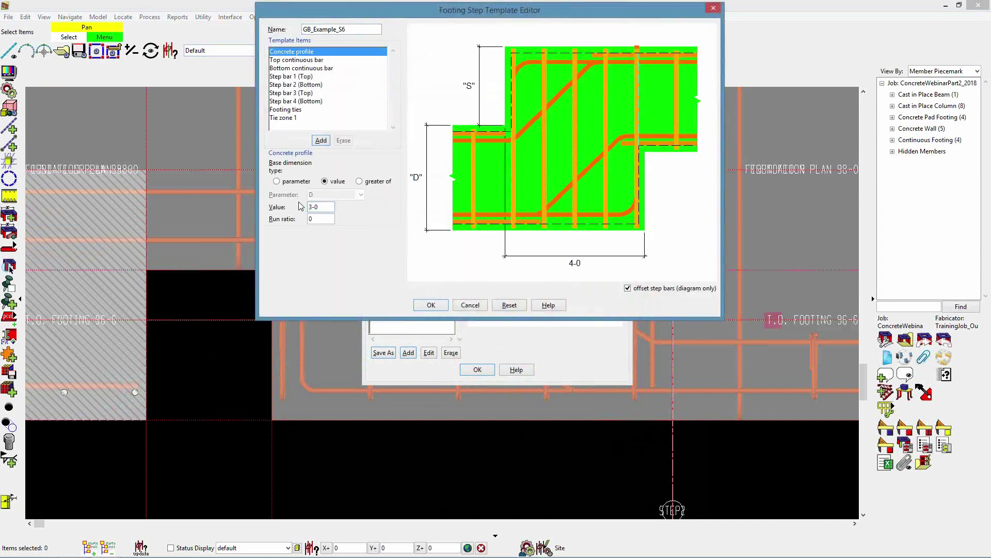
pyautogui.press('Return')
pyautogui.click(477, 369)
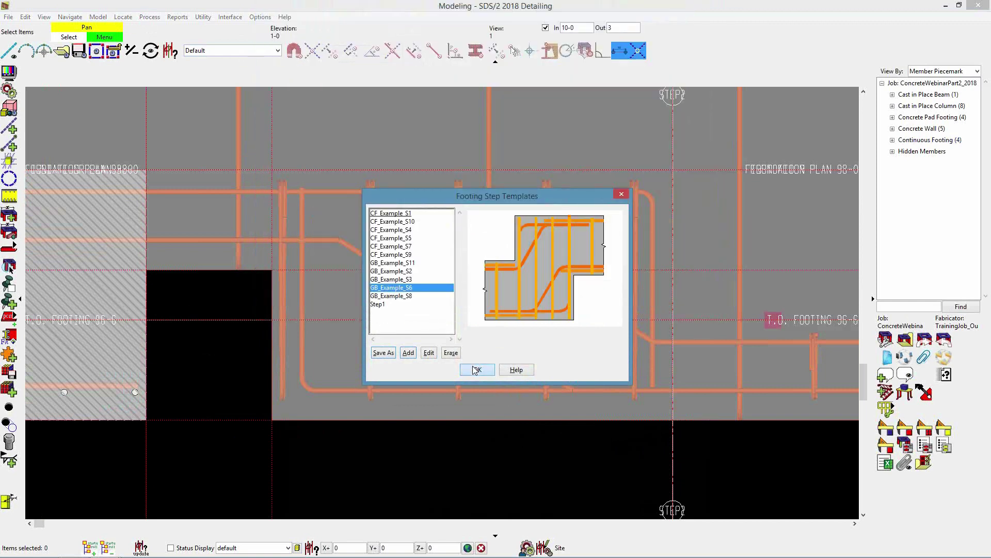
# Step: Mark the stepped continuous footing for processing so it picks up the revised step template
pyautogui.click(482, 410)
pyautogui.rightClick(483, 410)
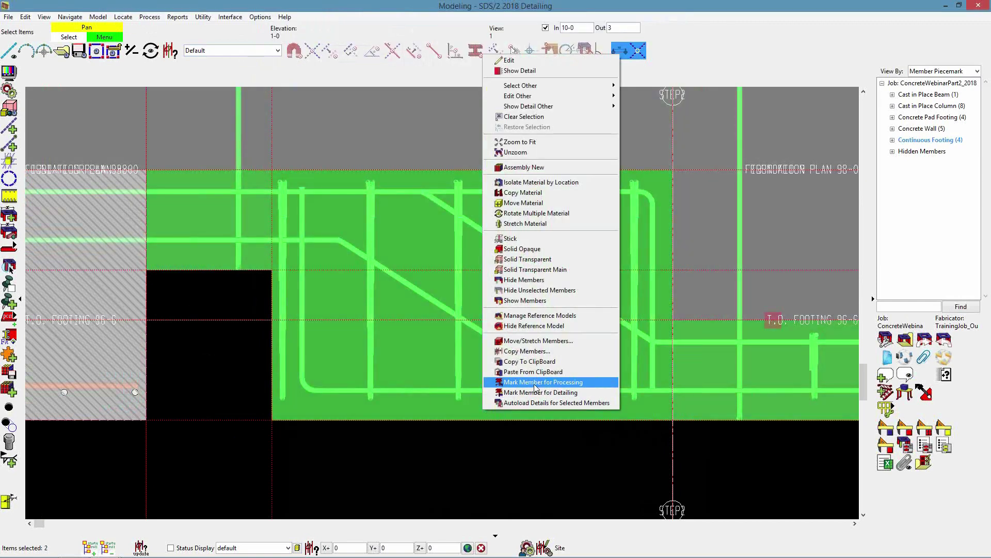
pyautogui.click(534, 384)
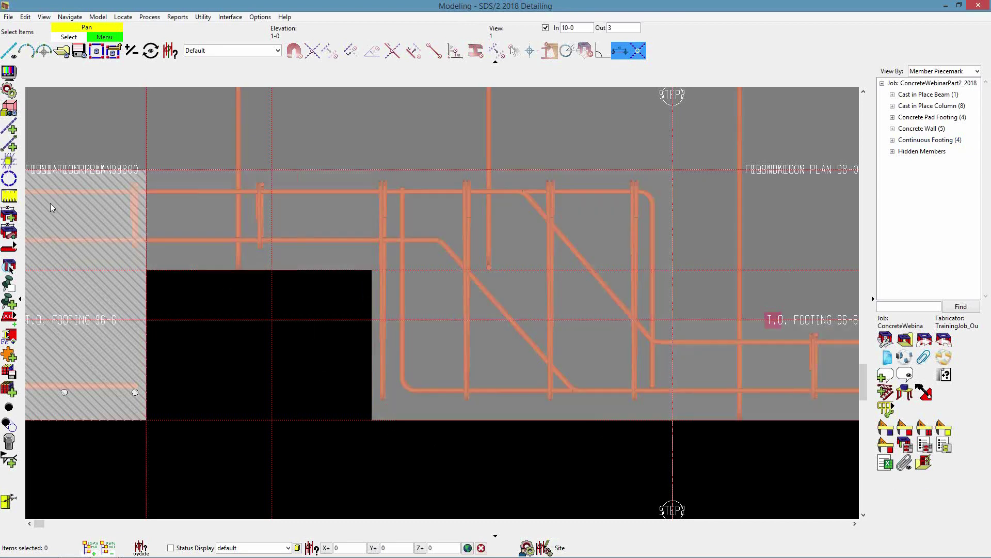
# Step: Add construction lines along the reprocessed footing's edges and measure the step's base length to the STEP2 line
pyautogui.click(10, 164)
pyautogui.click(408, 322)
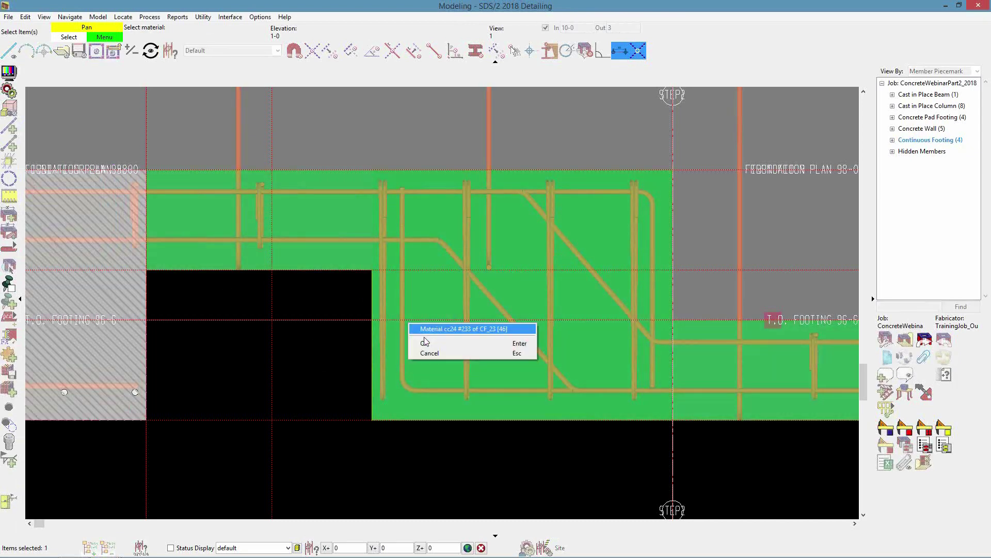
pyautogui.click(425, 342)
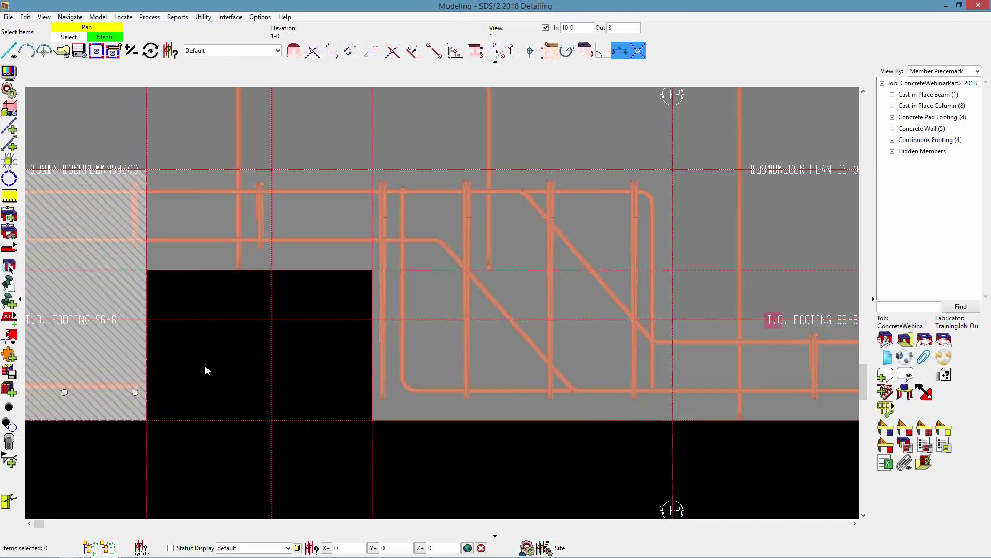
pyautogui.click(9, 197)
pyautogui.click(372, 420)
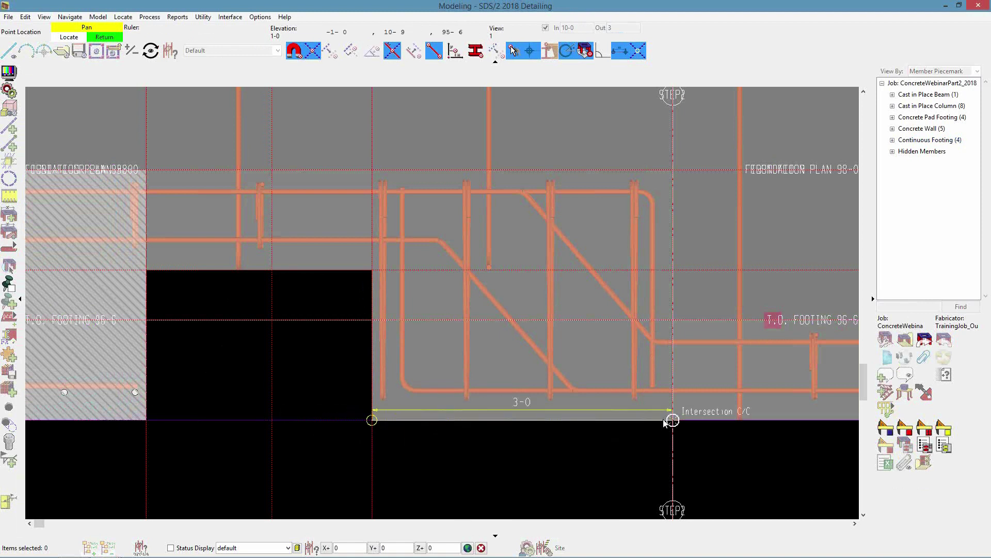
pyautogui.rightClick(621, 485)
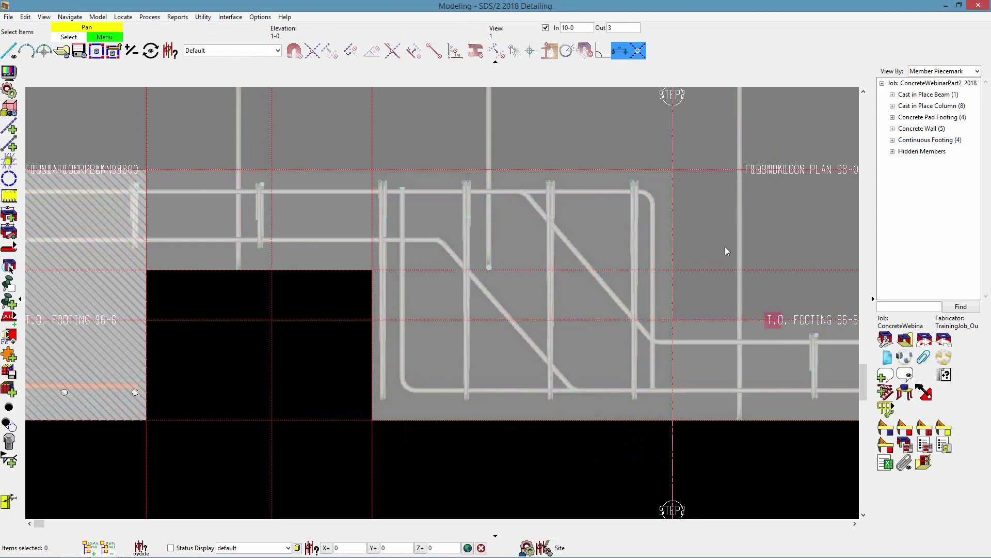
# Step: Hide the concrete wall above the stepped continuous footing
pyautogui.click(722, 228)
pyautogui.rightClick(721, 227)
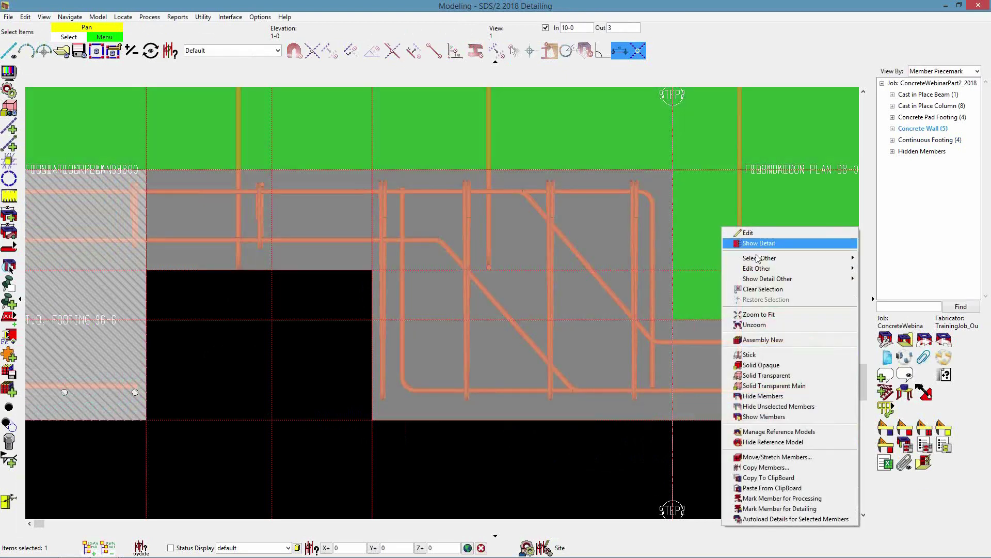
pyautogui.click(800, 396)
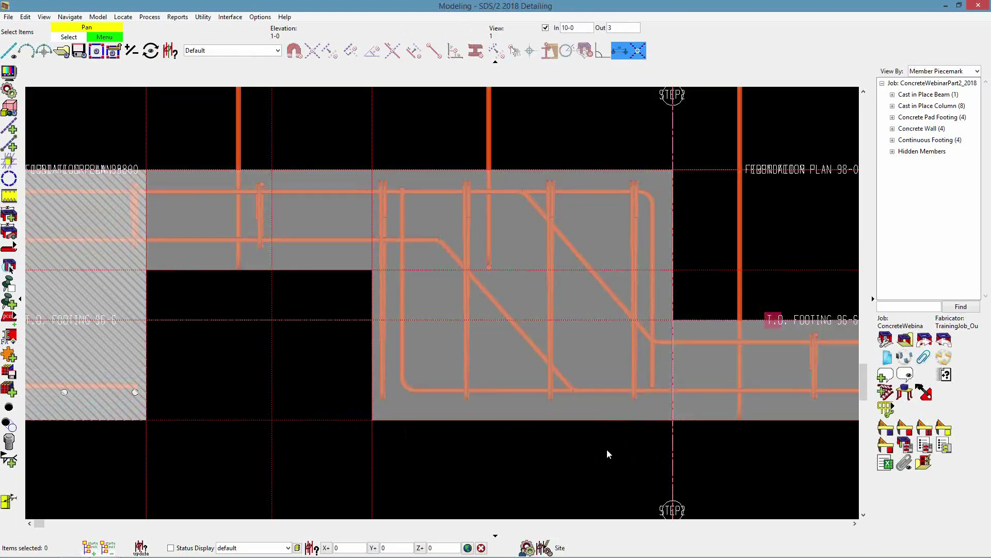
pyautogui.scroll(-1, 516, 372)
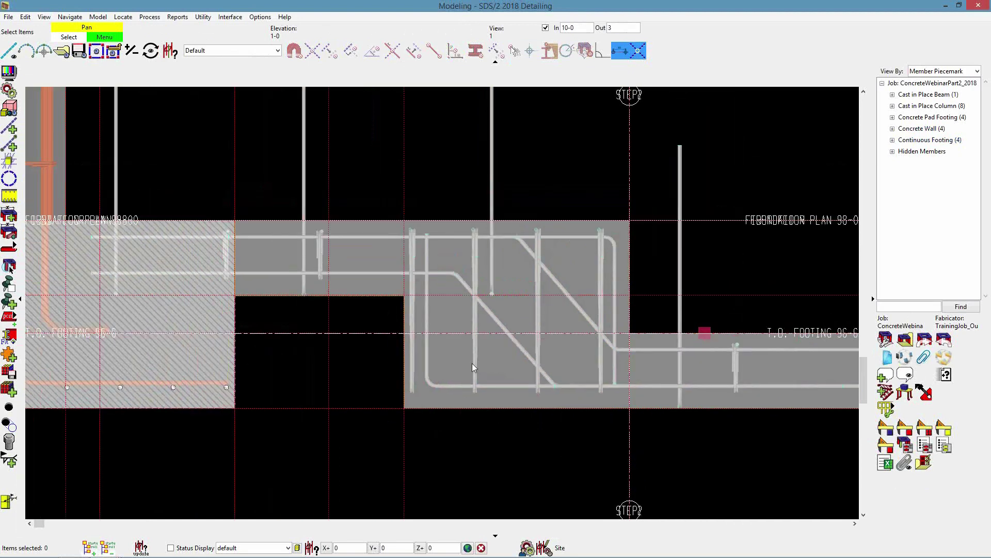
pyautogui.scroll(1, 561, 430)
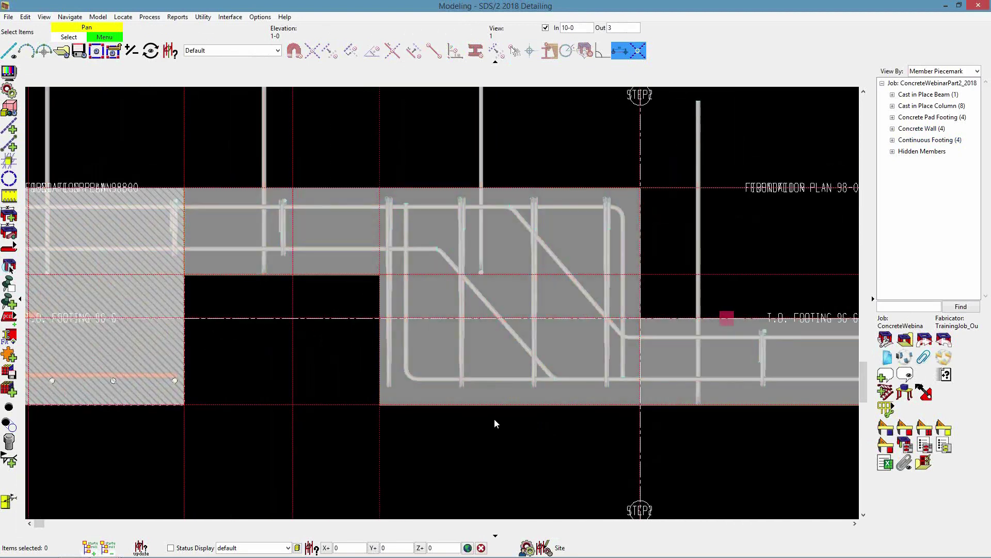
# Step: Check the footing's assigned step template, then reopen GB_Example_S6 from the concrete job setup and display its concrete profile settings
pyautogui.doubleClick(492, 349)
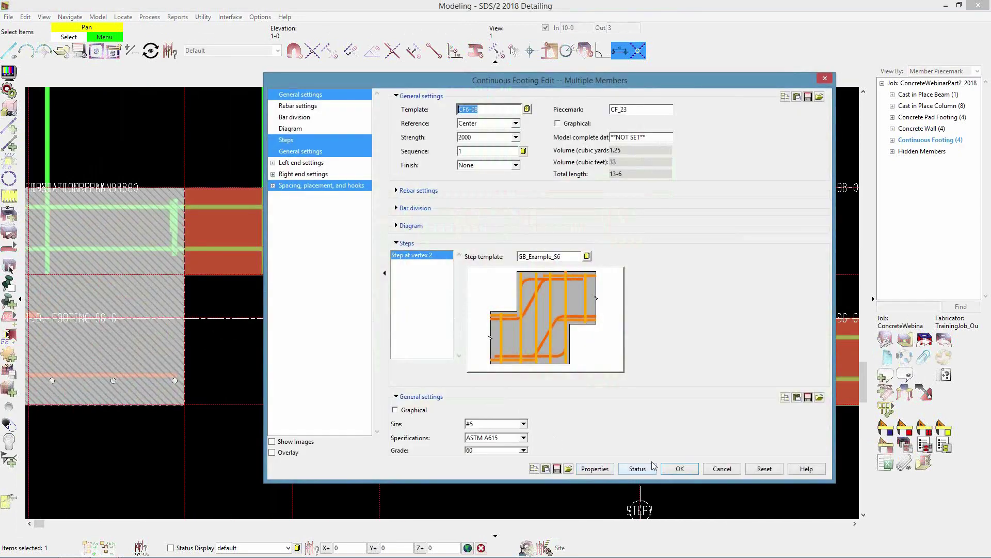
pyautogui.click(710, 470)
pyautogui.click(260, 16)
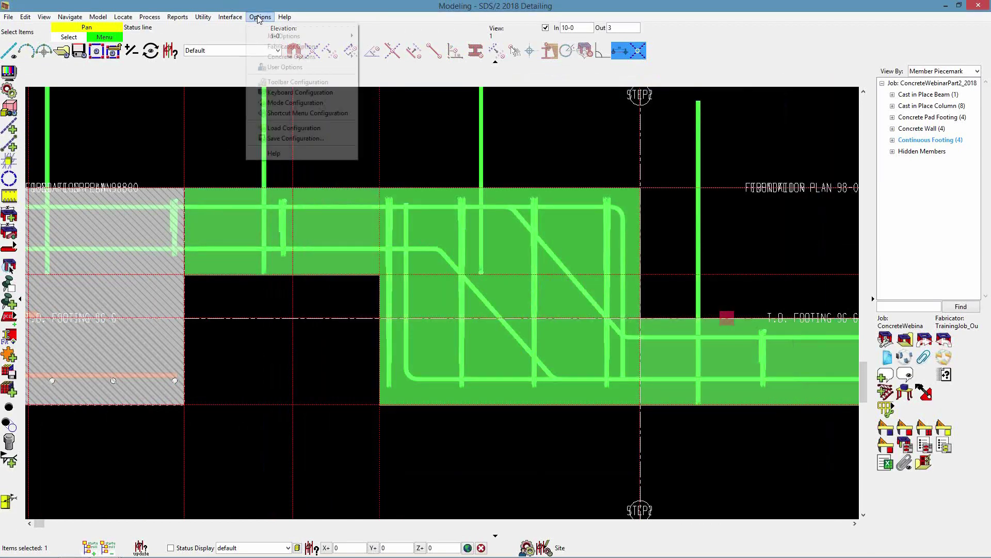
pyautogui.moveTo(300, 56)
pyautogui.moveTo(413, 64)
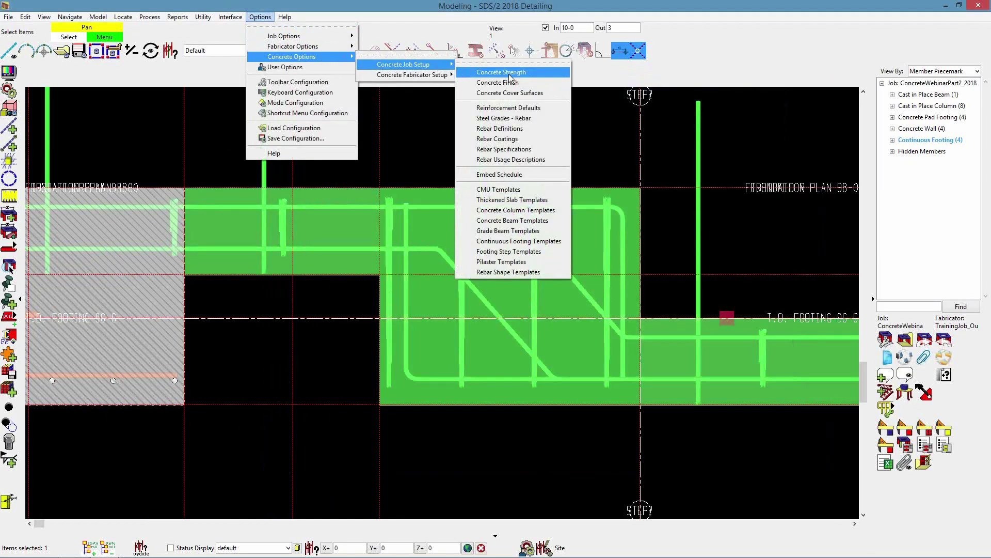
pyautogui.click(537, 252)
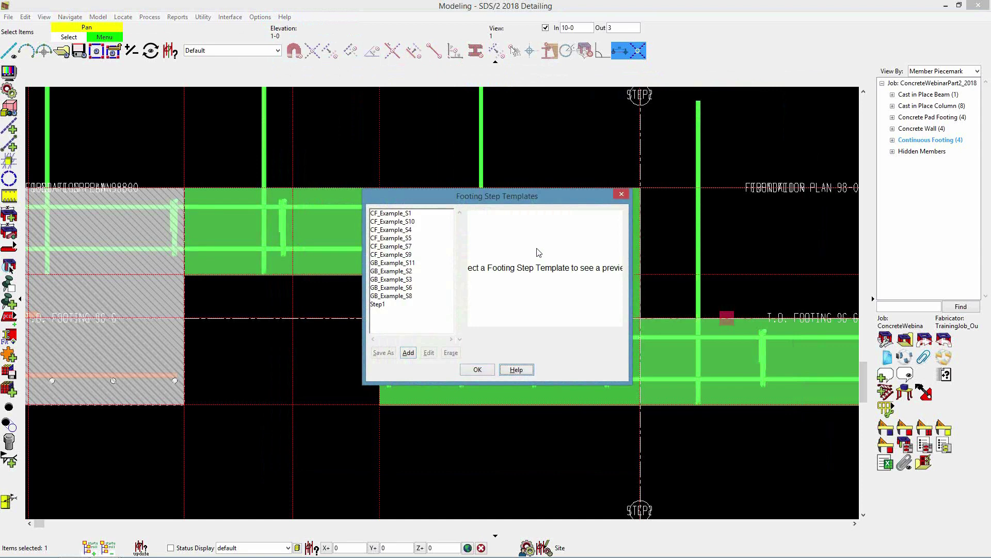
pyautogui.doubleClick(407, 289)
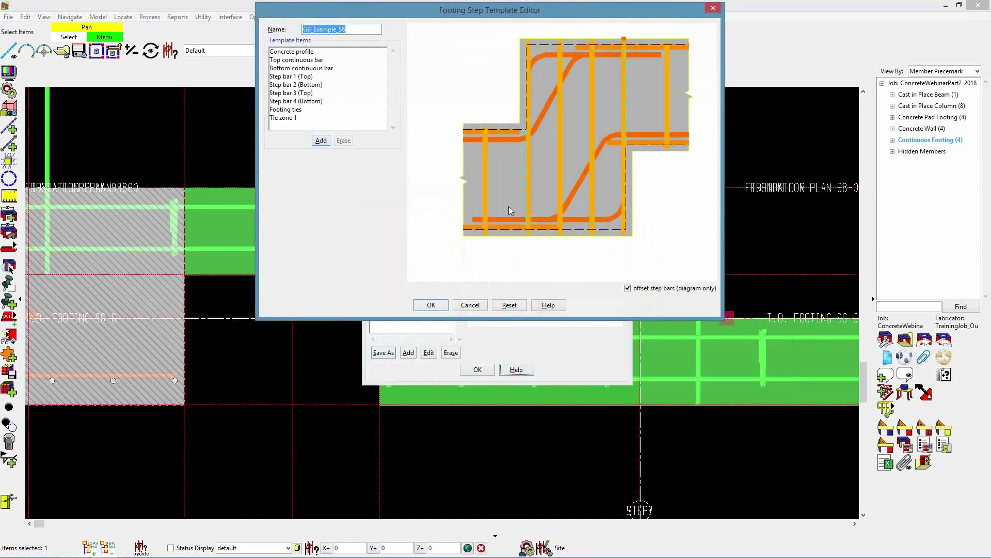
pyautogui.click(306, 52)
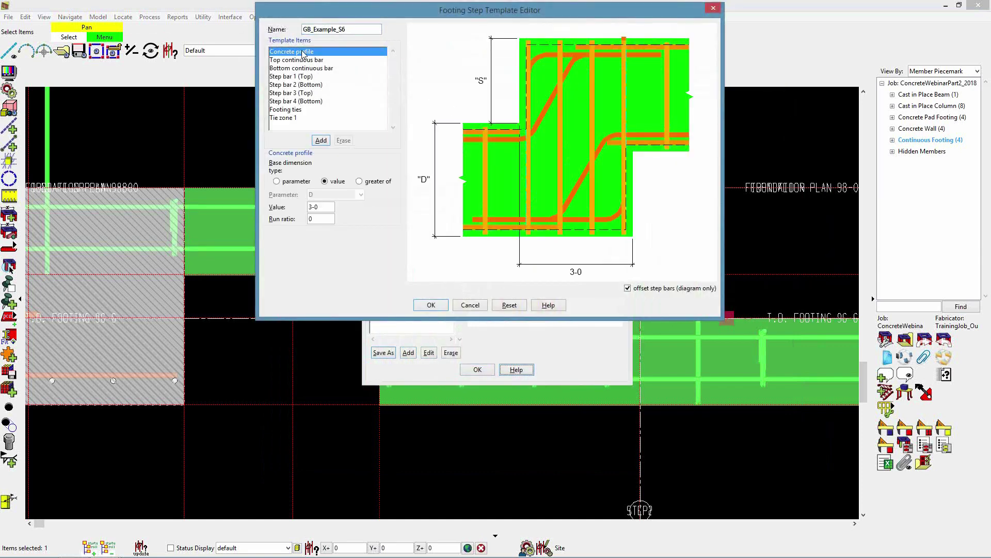
# Step: Try extending the top continuous bar's left bar to start of slope and slope face cover, ending on left end
pyautogui.click(314, 60)
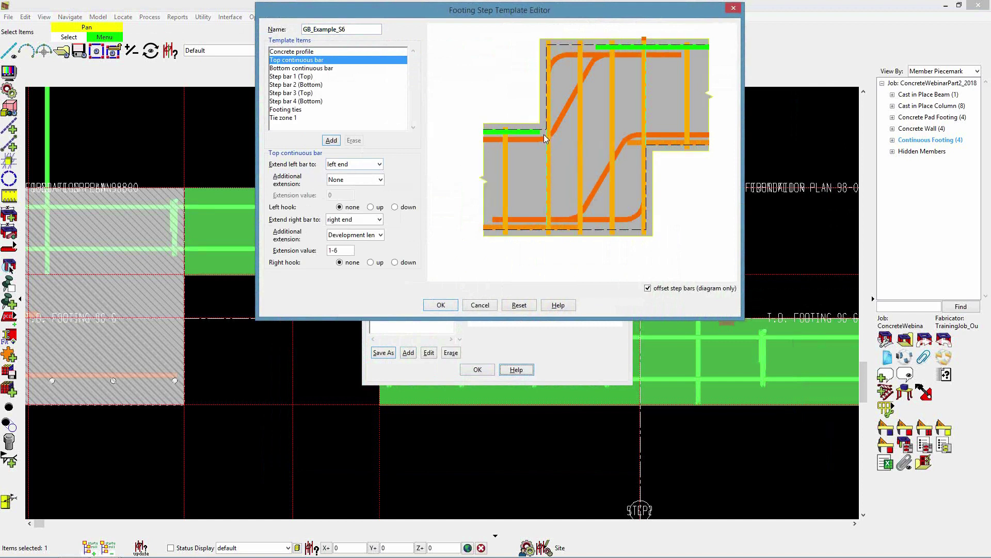
pyautogui.click(379, 164)
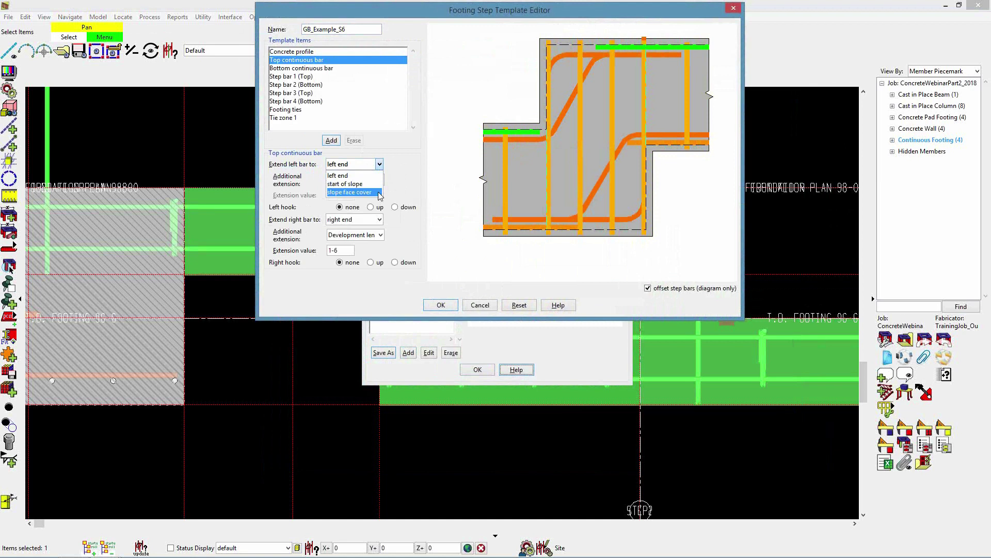
pyautogui.click(376, 185)
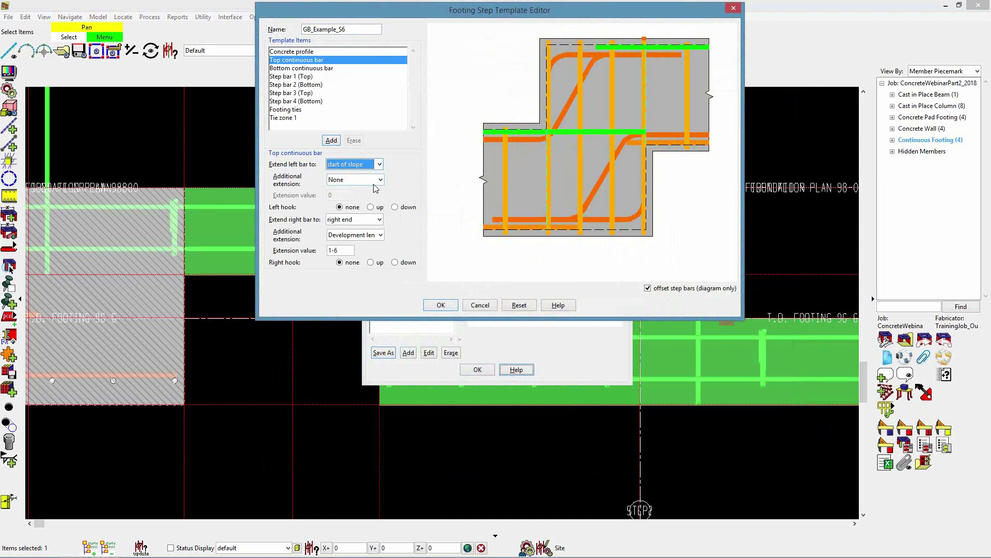
pyautogui.click(378, 165)
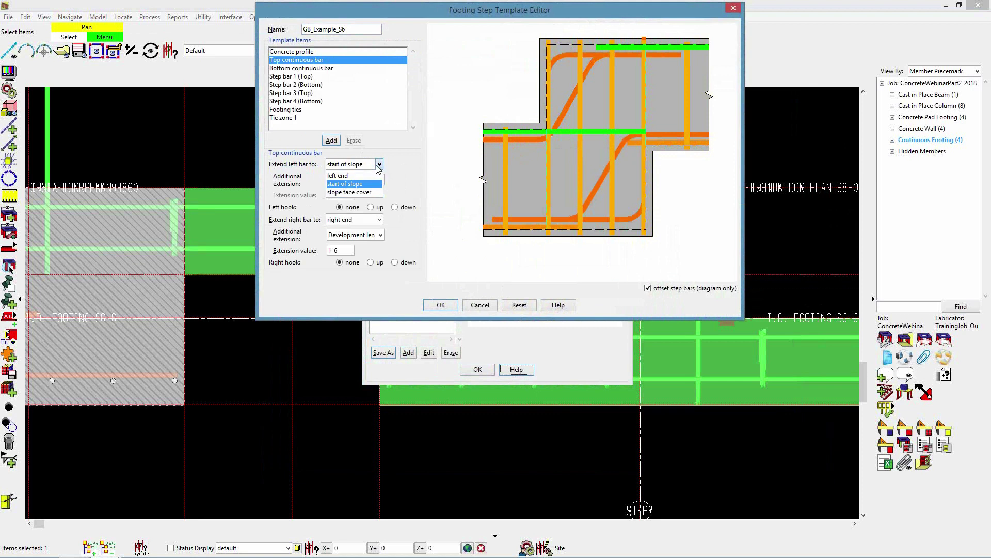
pyautogui.click(378, 194)
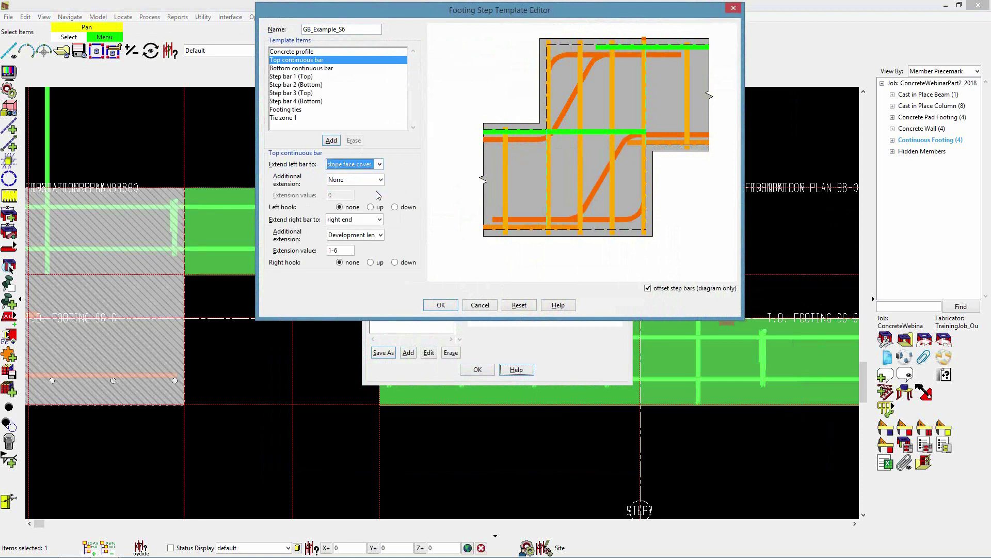
pyautogui.click(381, 164)
pyautogui.click(380, 164)
pyautogui.click(381, 164)
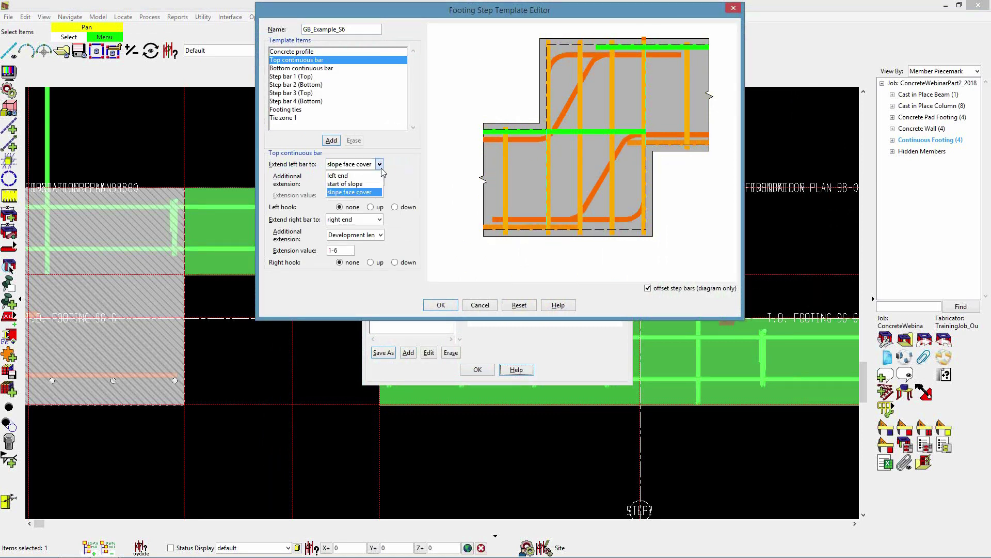
pyautogui.click(369, 176)
# Step: Try splice length, development length and custom additional extensions with a value of 6 for the left top bar, ending on None
pyautogui.click(380, 181)
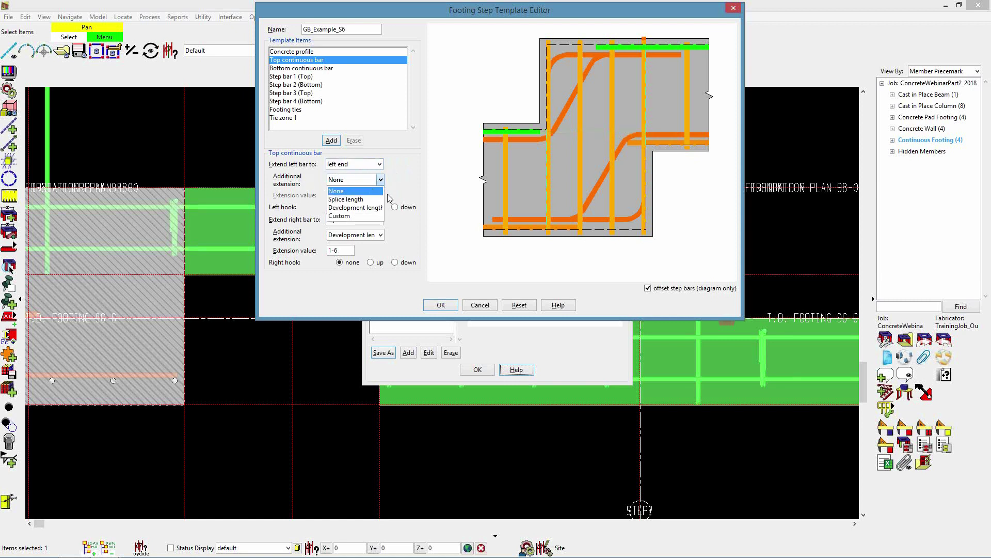
pyautogui.click(380, 201)
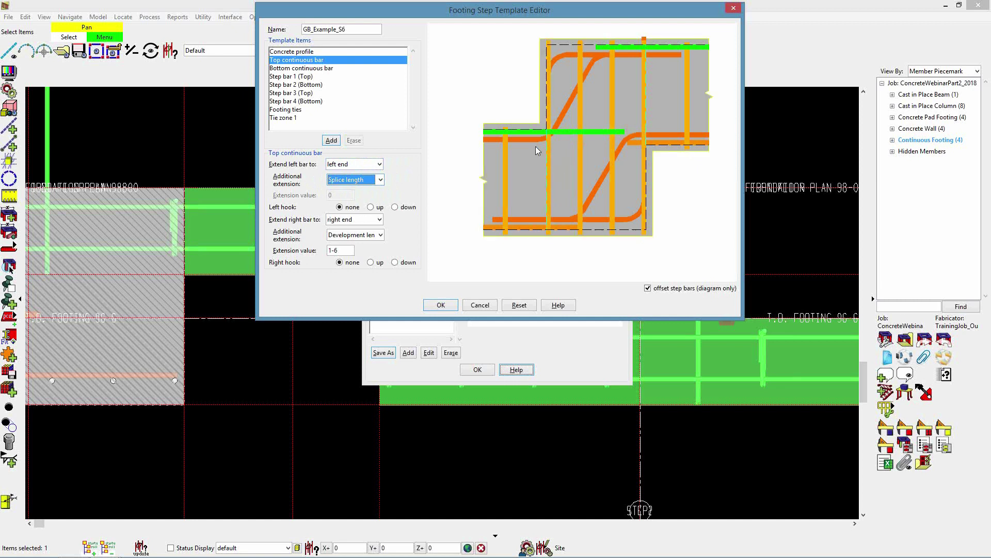
pyautogui.click(380, 180)
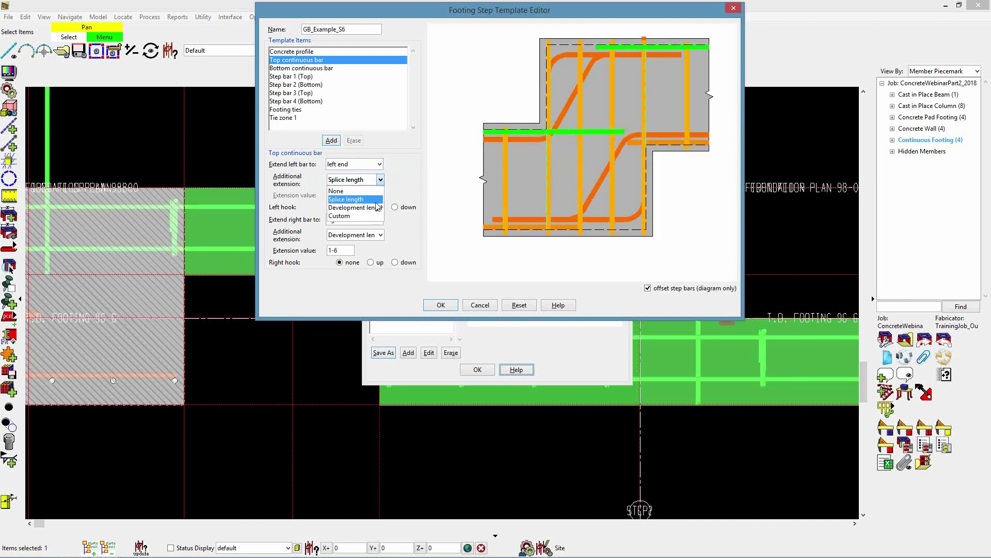
pyautogui.click(373, 210)
pyautogui.doubleClick(344, 196)
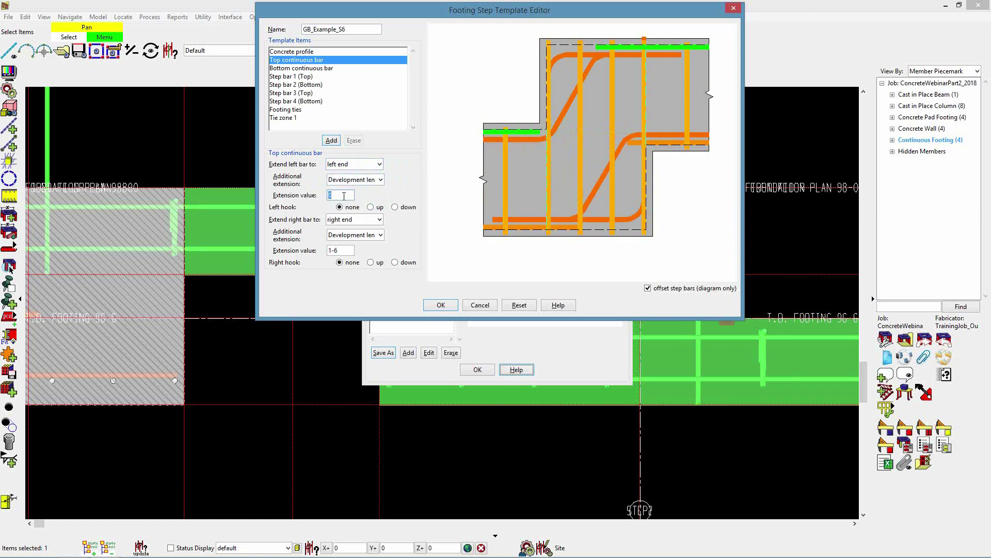
pyautogui.press('Tab')
pyautogui.click(380, 180)
pyautogui.click(384, 204)
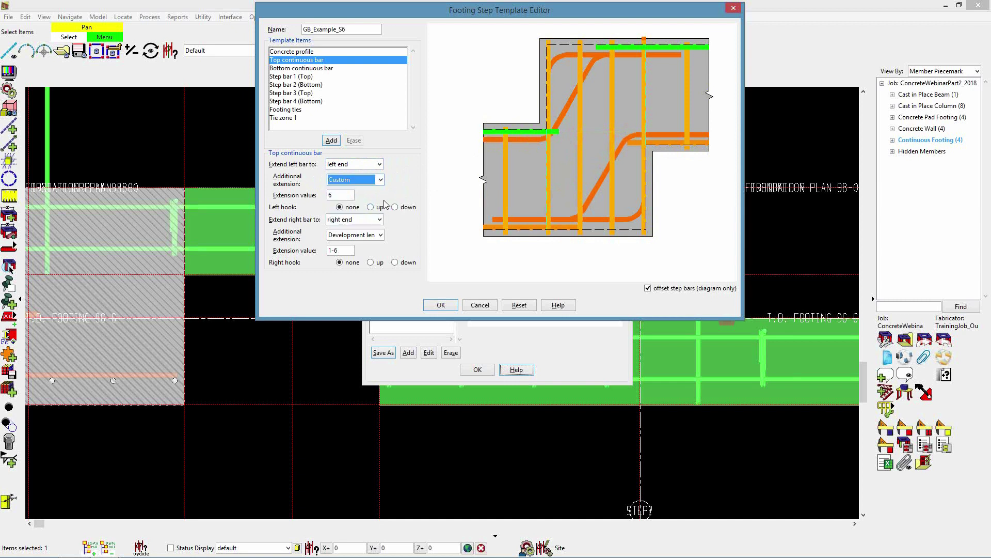
pyautogui.click(379, 180)
pyautogui.click(367, 188)
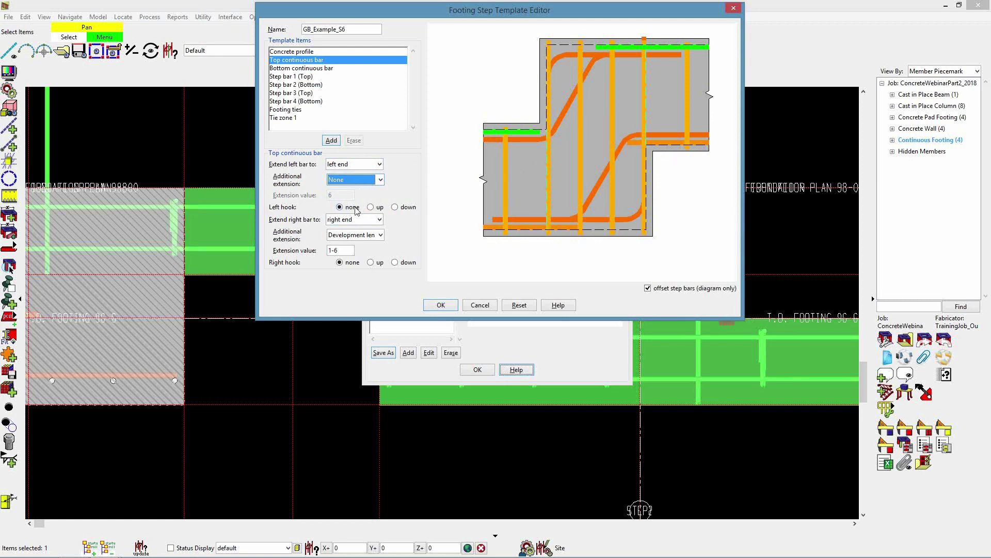
# Step: Try up and down left hooks on the top continuous bar, restore none, and display the bottom continuous bar settings
pyautogui.click(370, 207)
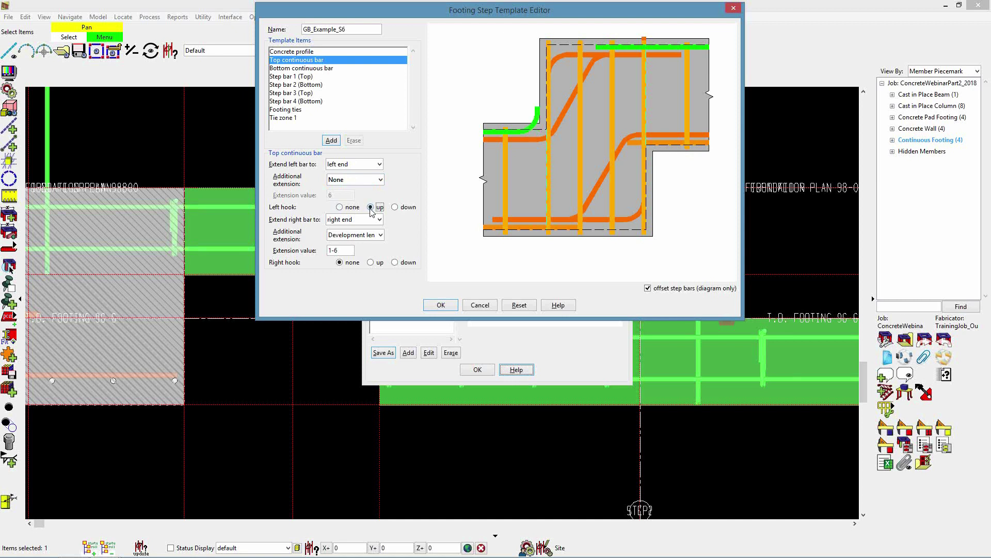
pyautogui.click(407, 209)
pyautogui.click(355, 208)
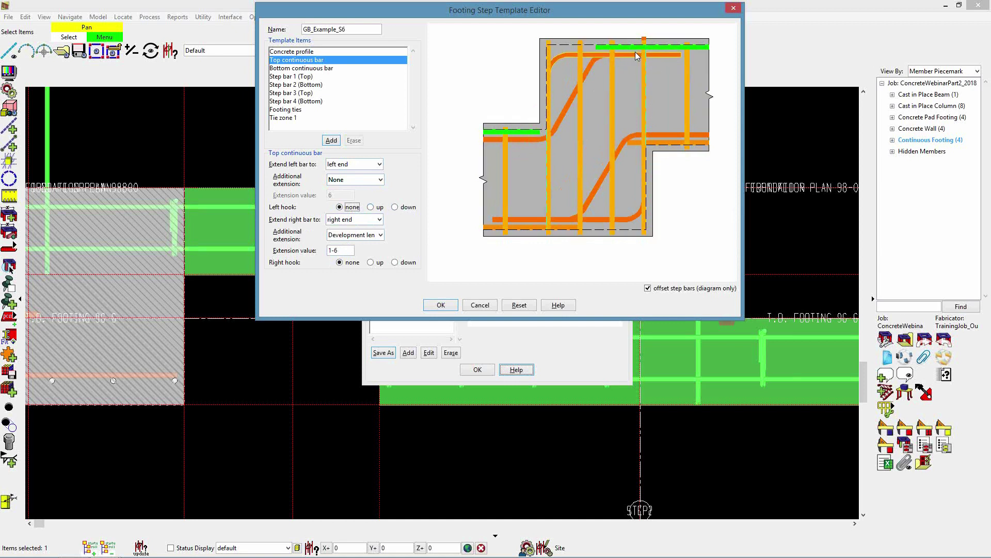
pyautogui.click(321, 68)
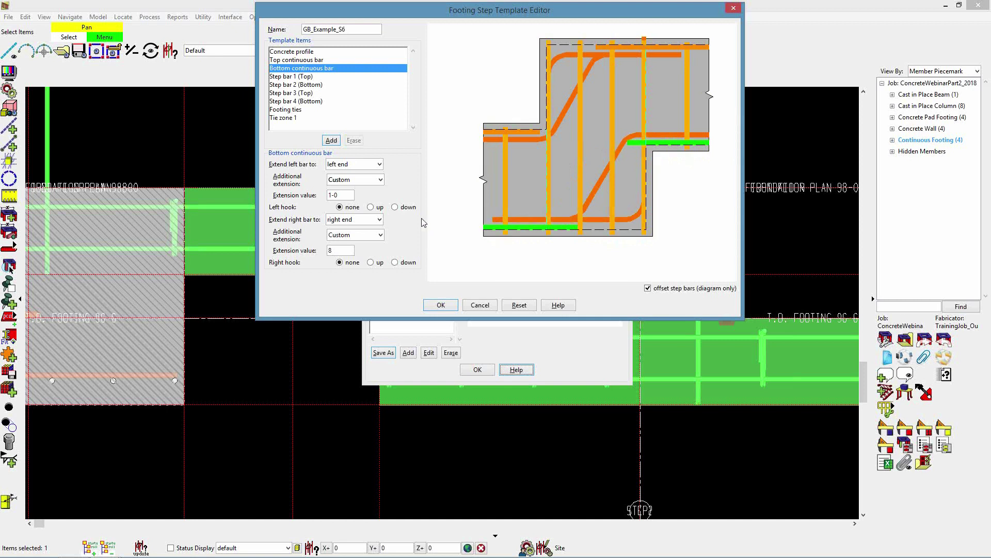
# Step: Try Bar end and Slope cover as the bend 1 location of Step bar 1 (Top), ending on Riser cover
pyautogui.click(307, 77)
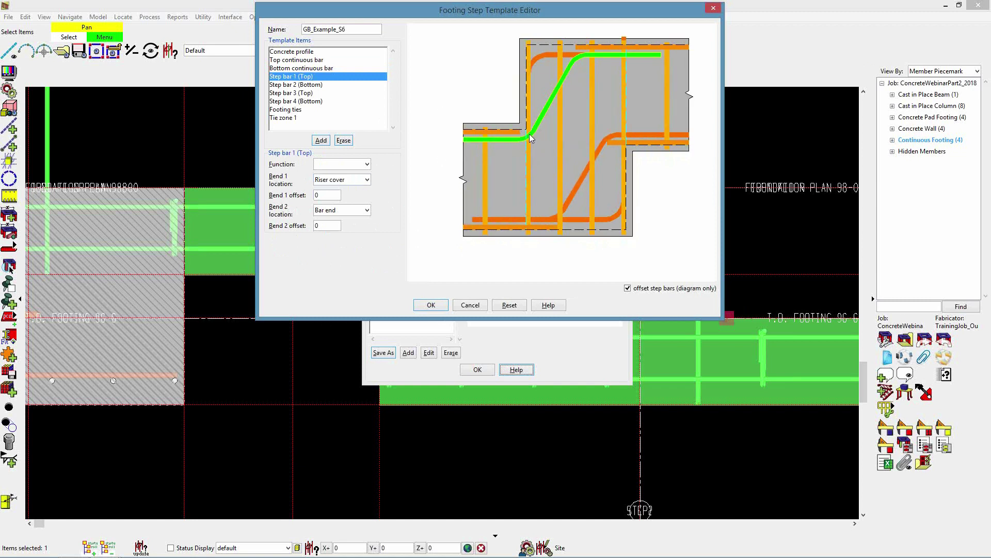
pyautogui.click(365, 181)
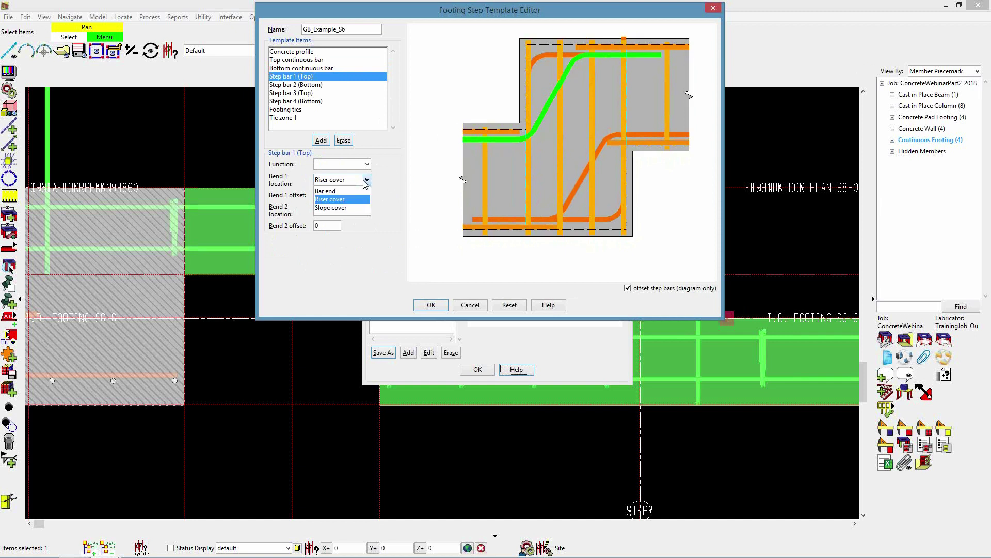
pyautogui.click(341, 191)
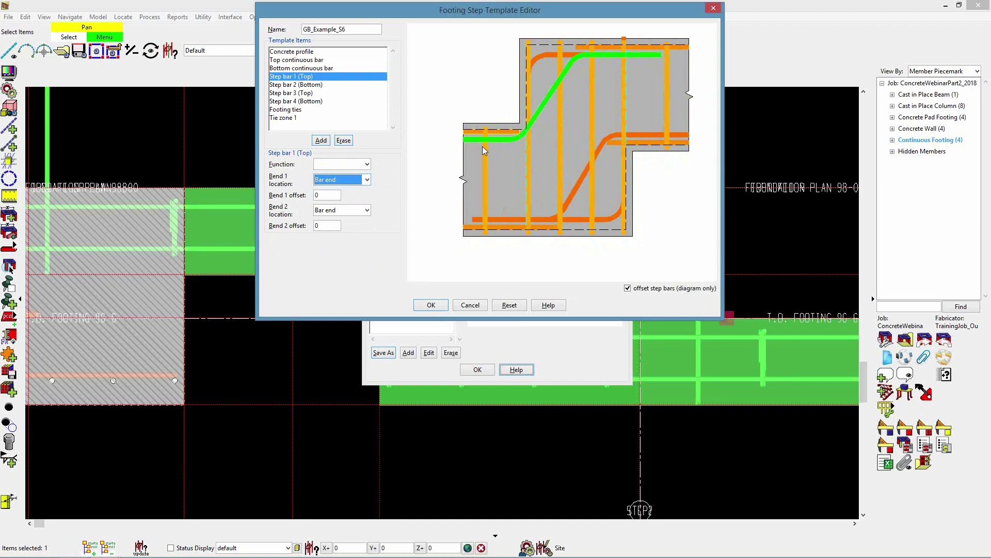
pyautogui.click(367, 180)
pyautogui.click(365, 207)
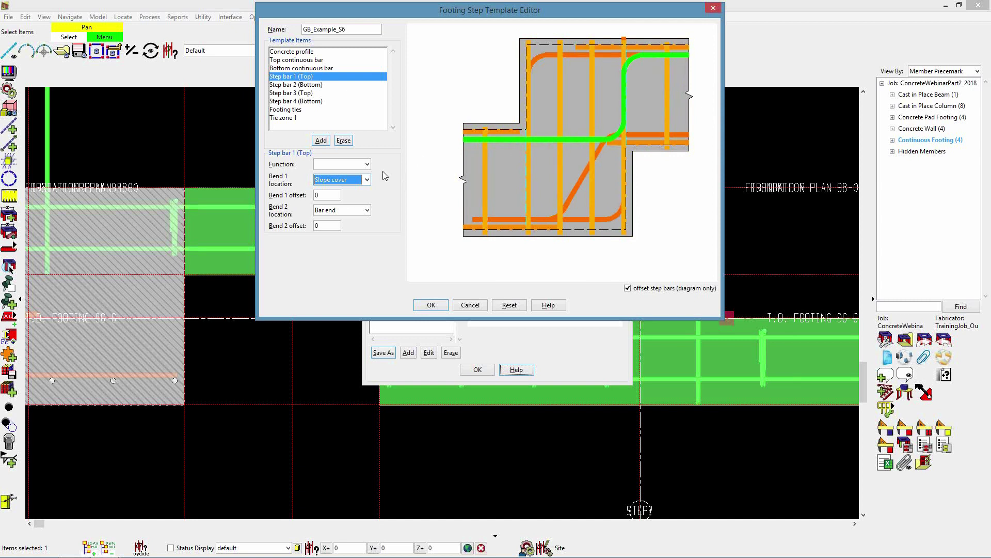
pyautogui.click(367, 180)
pyautogui.click(367, 180)
pyautogui.click(367, 180)
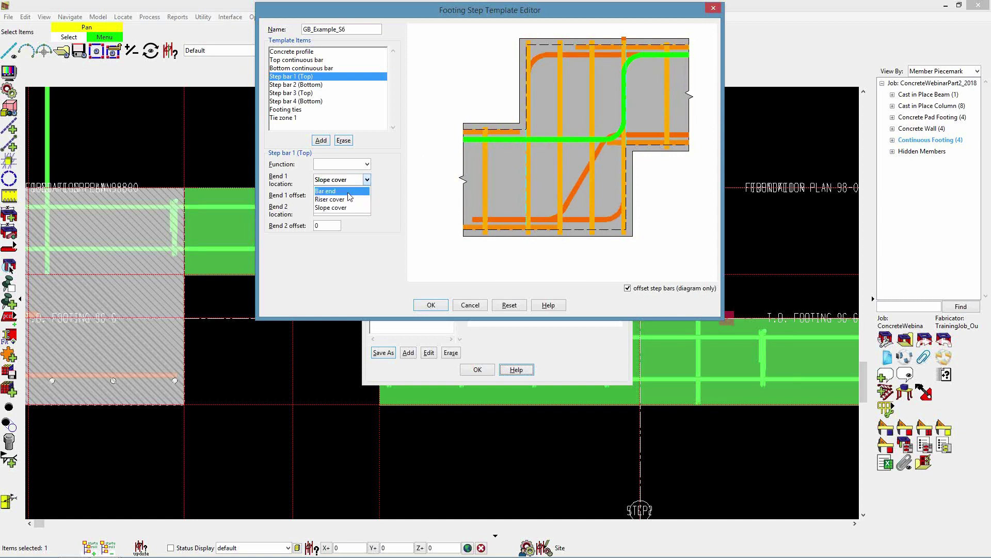
pyautogui.click(349, 199)
# Step: Try a bend 1 offset of 4 on Step bar 1 (Top), then restore it to 0
pyautogui.doubleClick(325, 195)
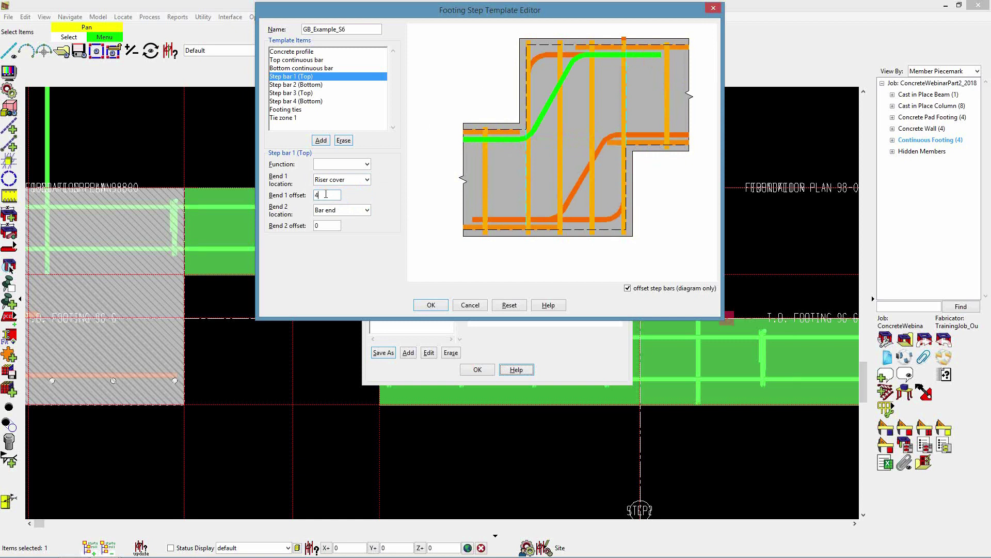
pyautogui.press('Tab')
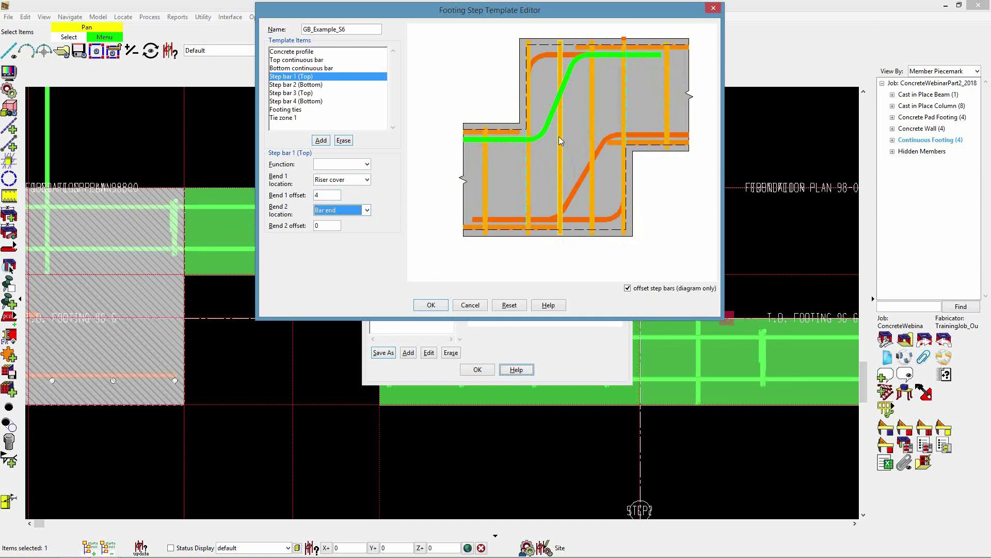
pyautogui.click(326, 197)
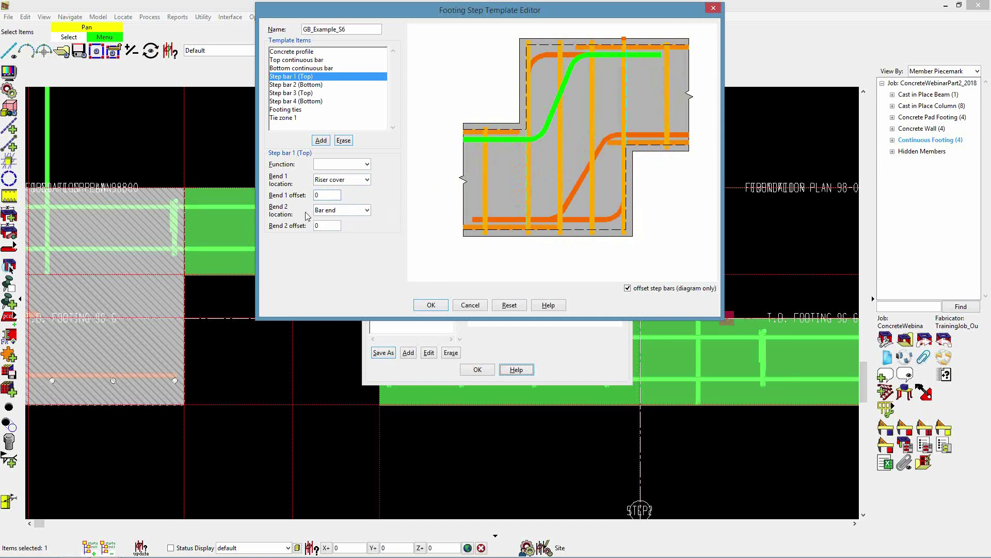
# Step: Try Step end and Riser cover as the bend 2 location of Step bar 1 (Top), ending on Bar end
pyautogui.click(367, 210)
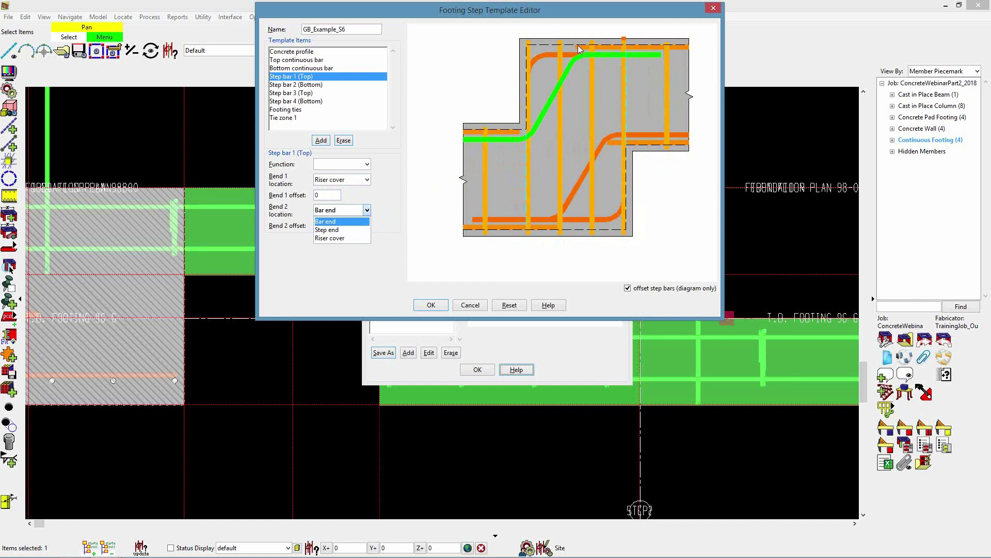
pyautogui.click(358, 230)
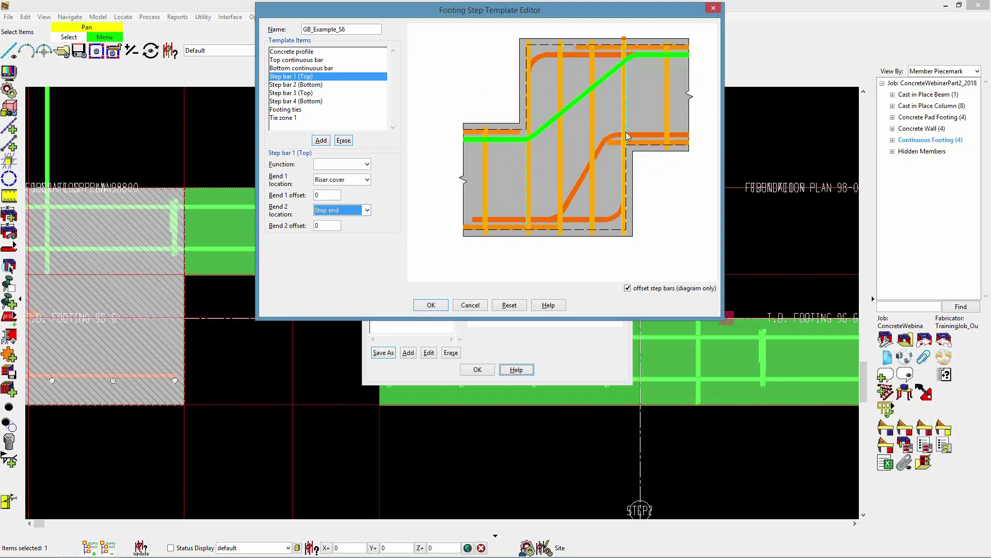
pyautogui.click(369, 209)
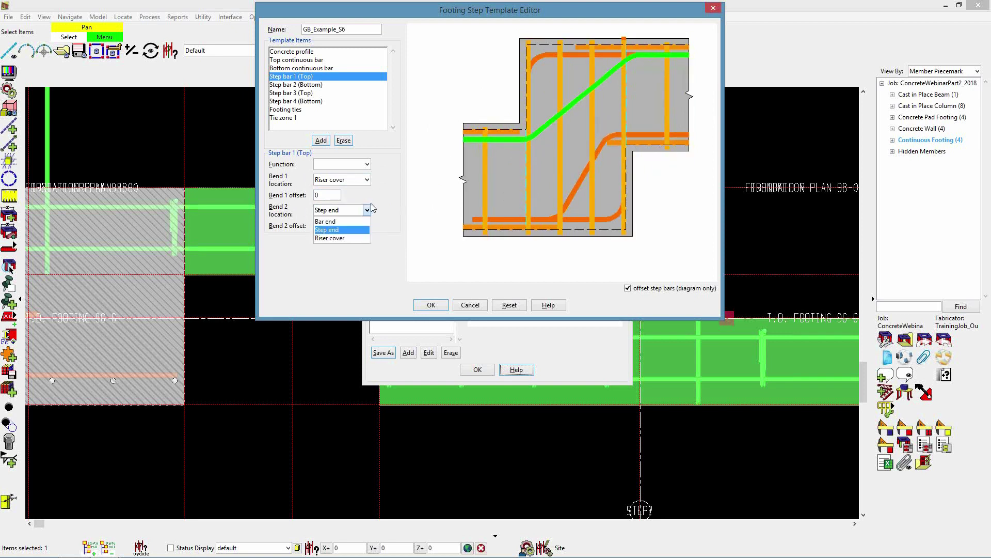
pyautogui.click(355, 239)
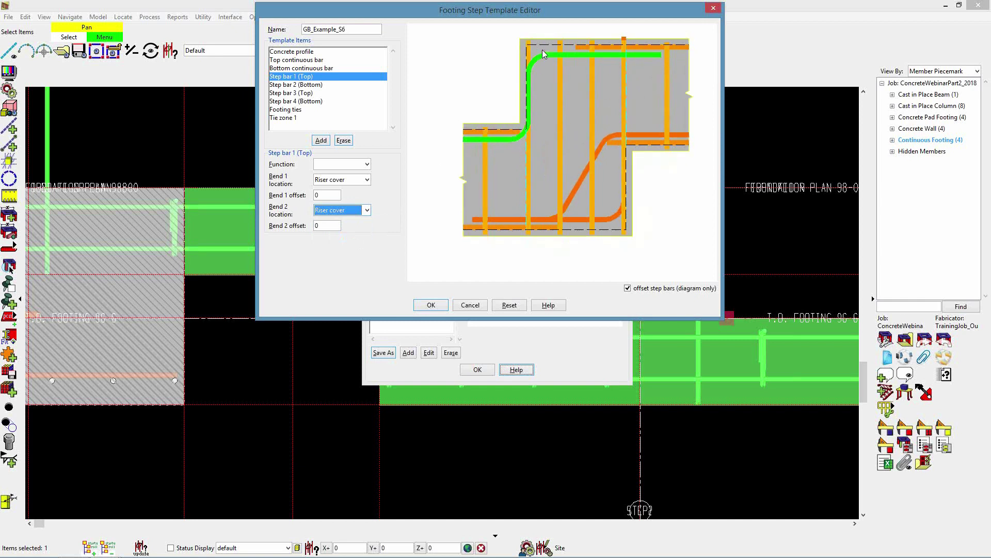
pyautogui.click(367, 209)
pyautogui.click(353, 222)
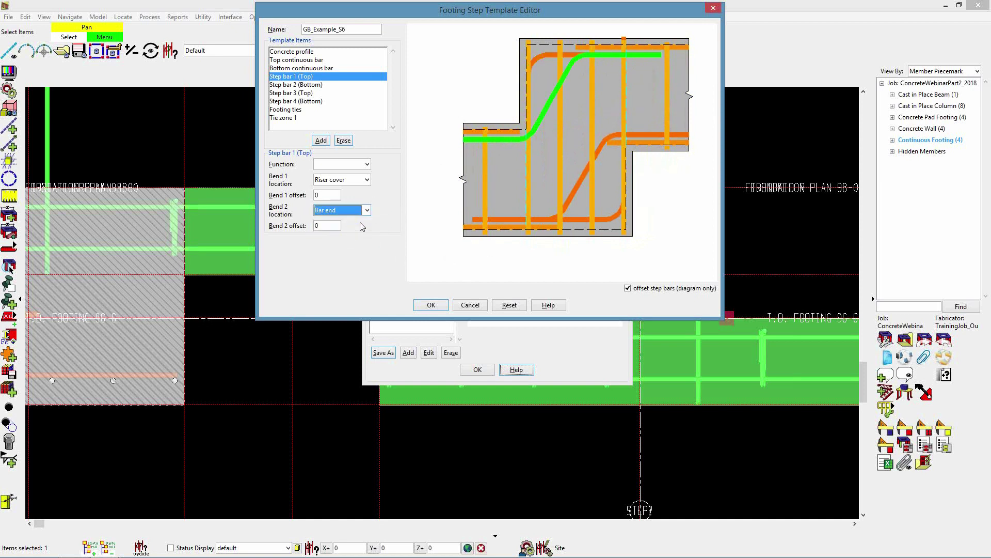
# Step: Try a bend 2 offset of 4 on Step bar 1 (Top), then reset the offset
pyautogui.click(330, 228)
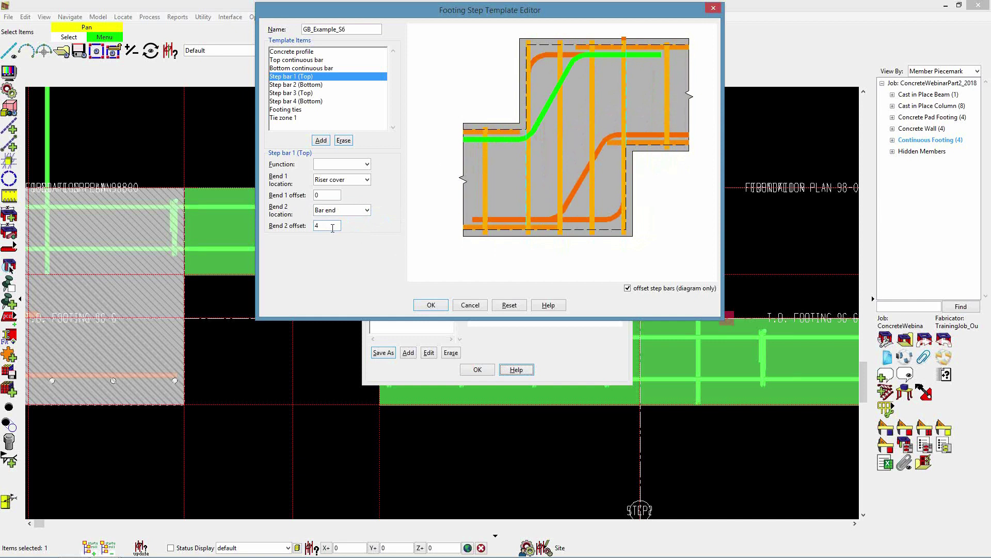
pyautogui.press('Tab')
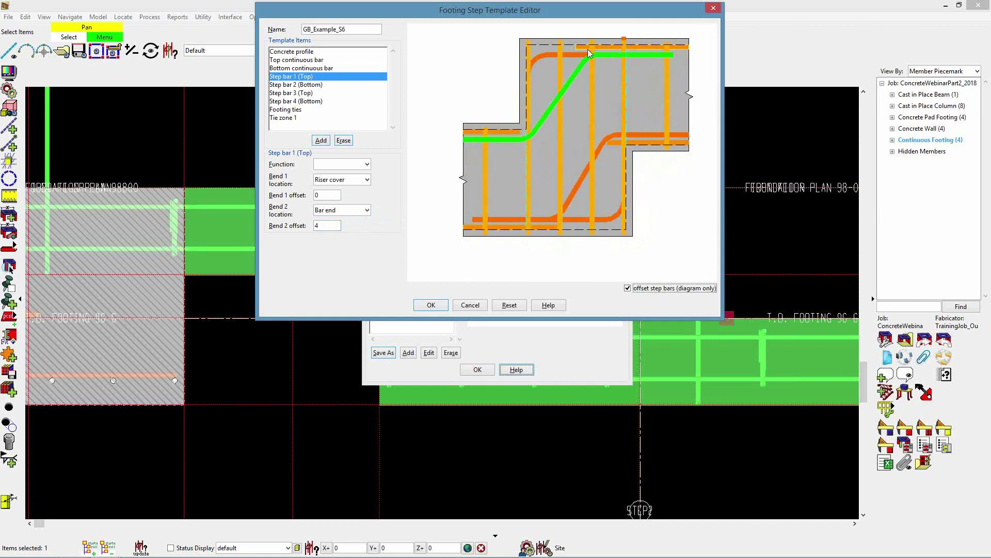
pyautogui.doubleClick(334, 225)
# Step: Display the Step bar 2 (Bottom) settings, then set the start location of Step bar 3 (Top) to Bottom cover
pyautogui.click(303, 85)
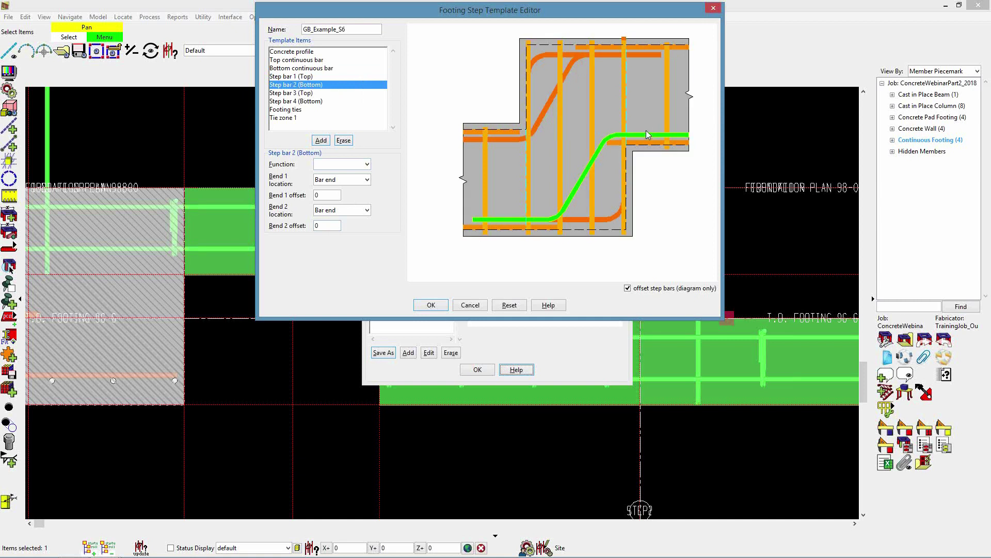
pyautogui.click(304, 94)
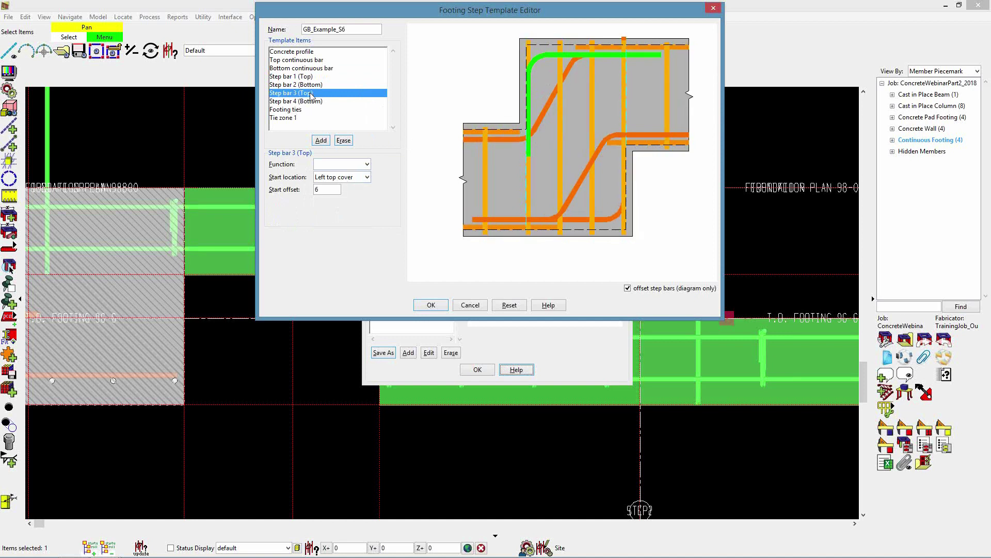
pyautogui.click(365, 177)
pyautogui.click(364, 188)
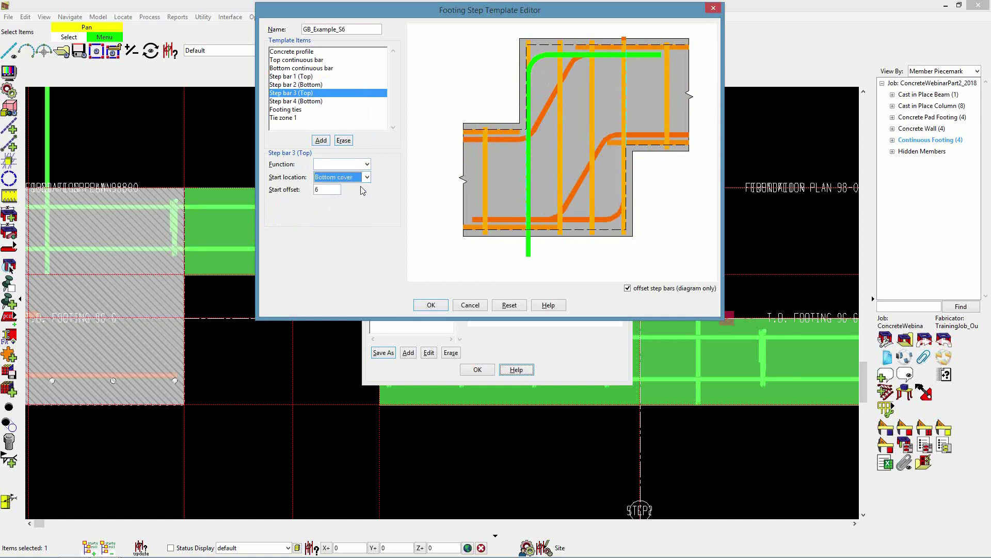
pyautogui.click(360, 179)
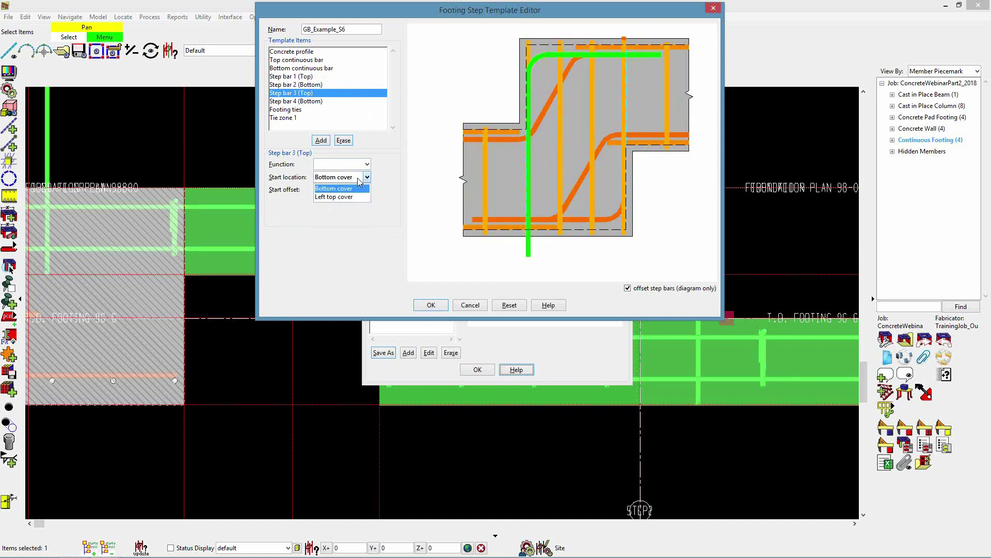
pyautogui.click(354, 191)
pyautogui.click(363, 178)
pyautogui.click(357, 188)
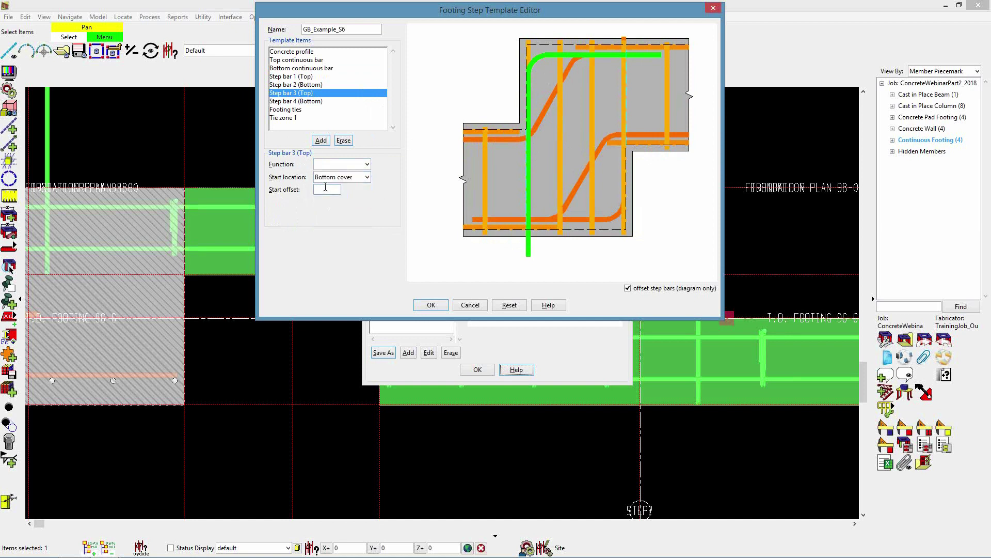
# Step: Set Step bar 3 (Top) to start at Left top cover with a 0 start offset, and display the Step bar 4 (Bottom) settings
pyautogui.write('0')
pyautogui.press('Tab')
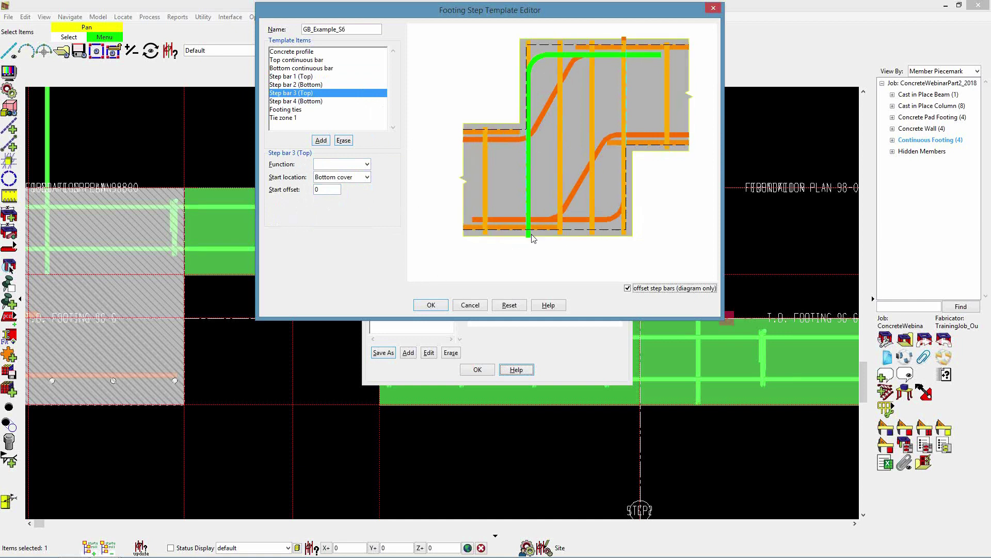
pyautogui.click(367, 178)
pyautogui.click(361, 196)
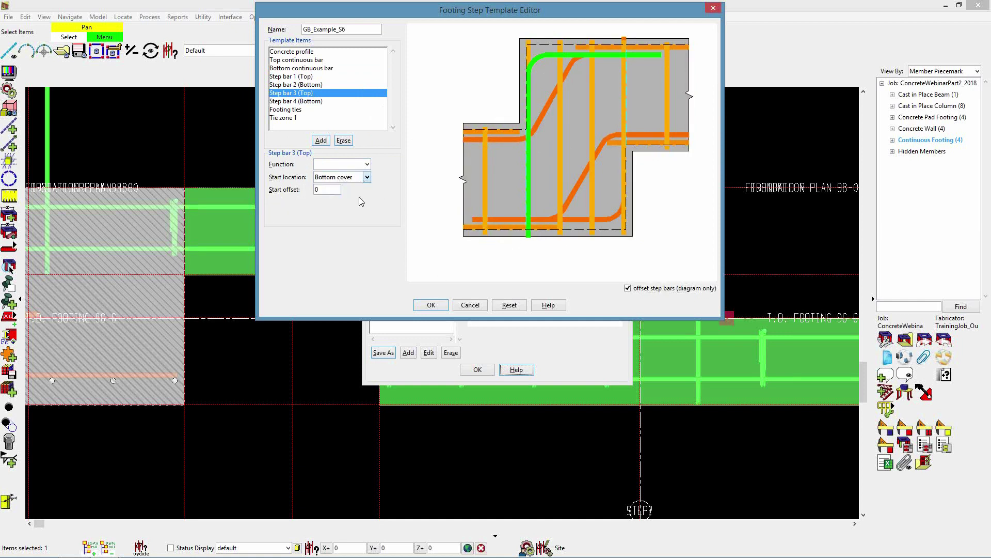
pyautogui.click(520, 133)
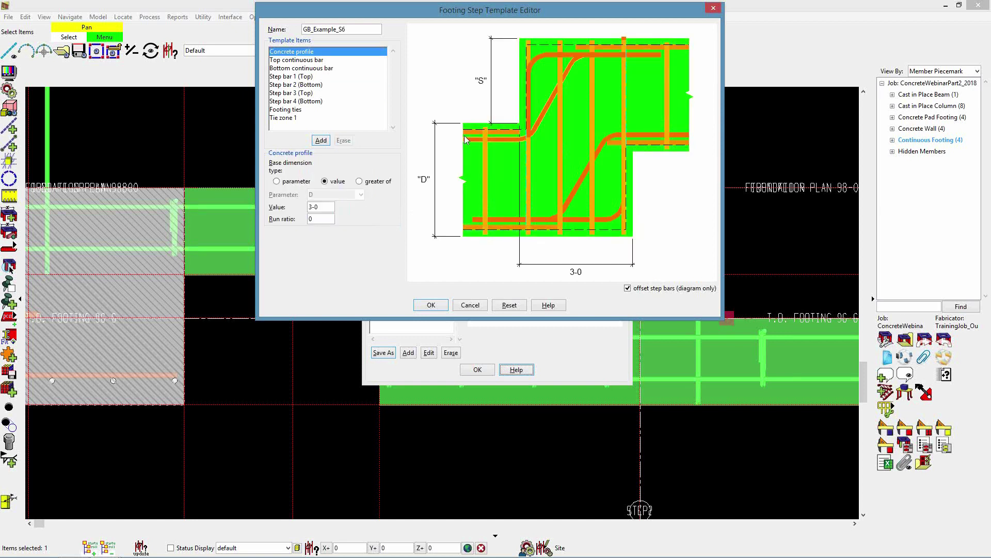
pyautogui.click(306, 93)
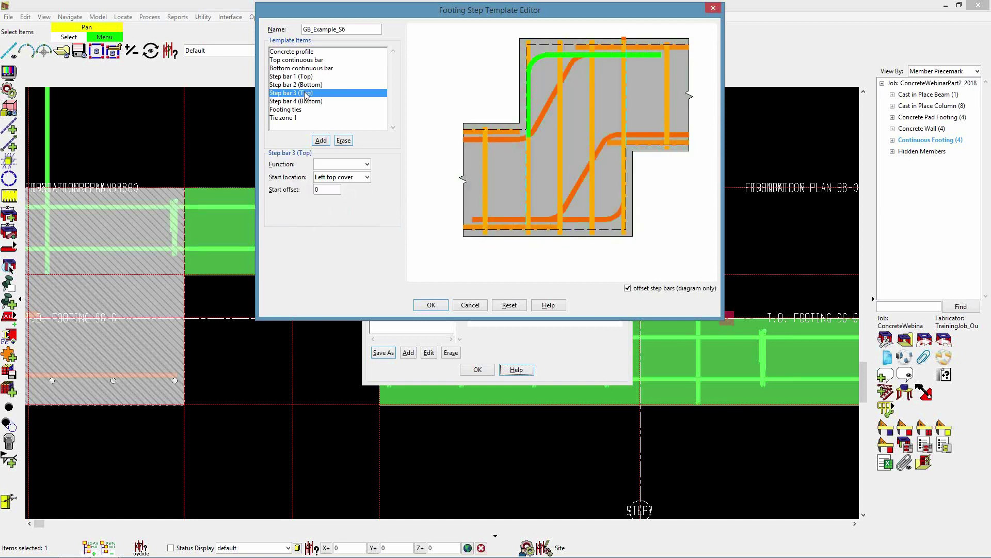
pyautogui.click(316, 102)
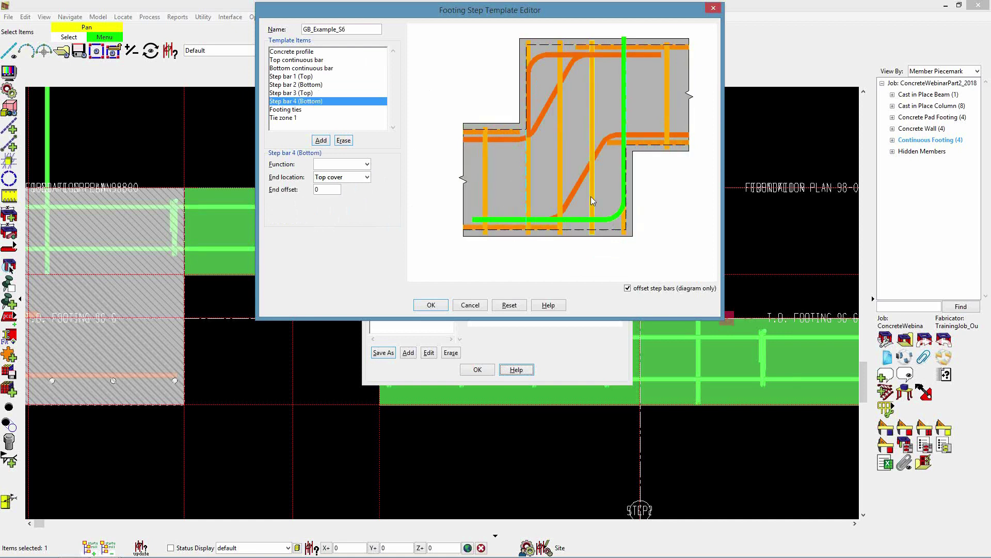
# Step: For the footing ties, keep the left location to start of step and turn off skipping of the left and right edge ties
pyautogui.click(302, 110)
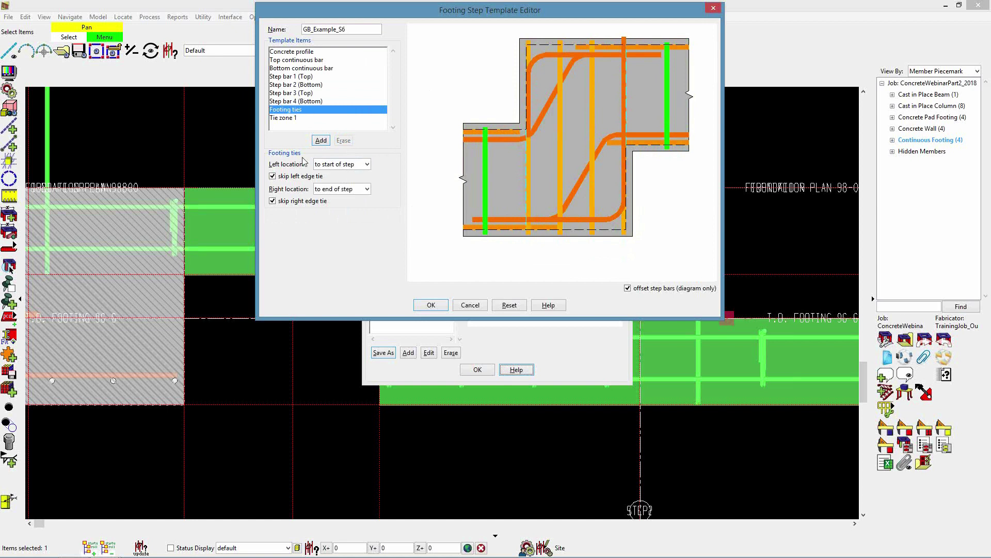
pyautogui.click(367, 164)
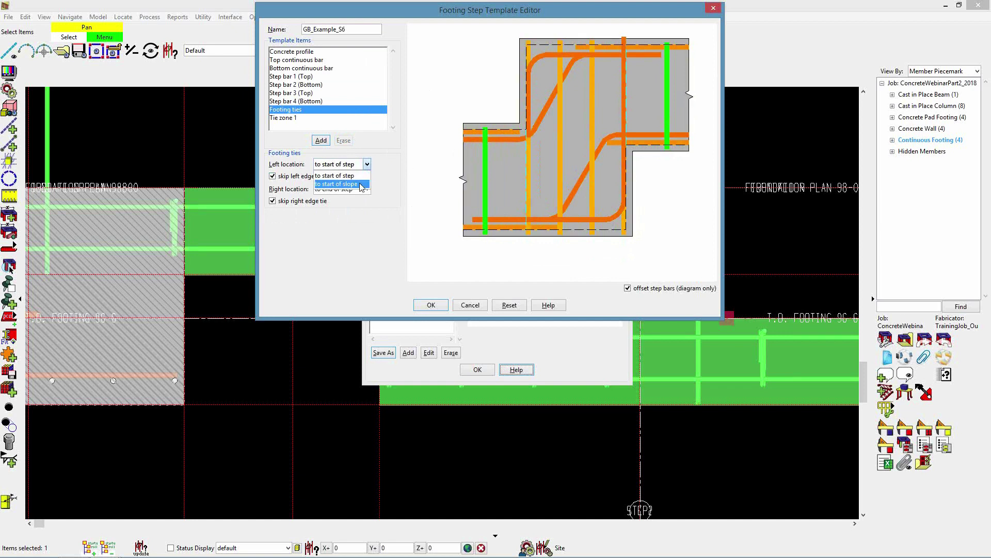
pyautogui.click(333, 176)
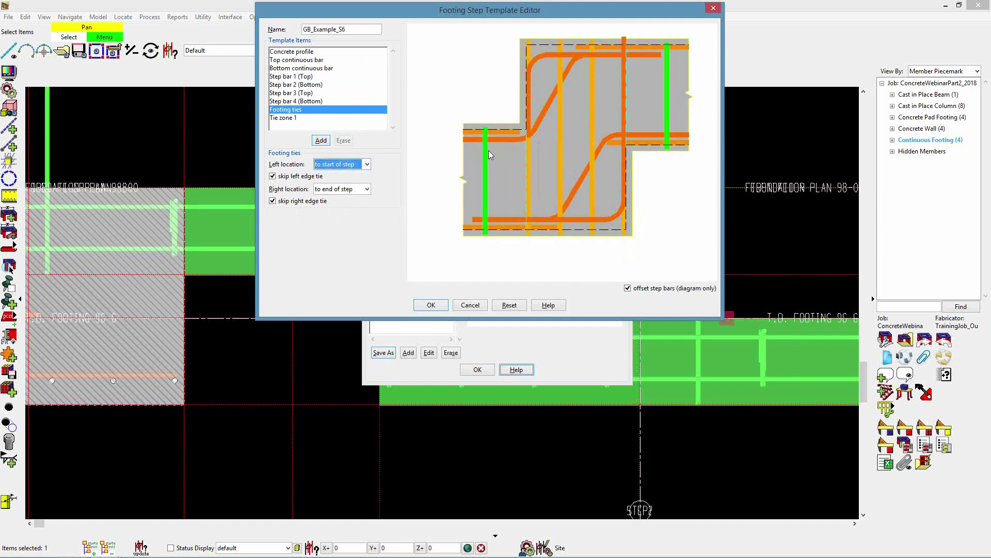
pyautogui.click(272, 176)
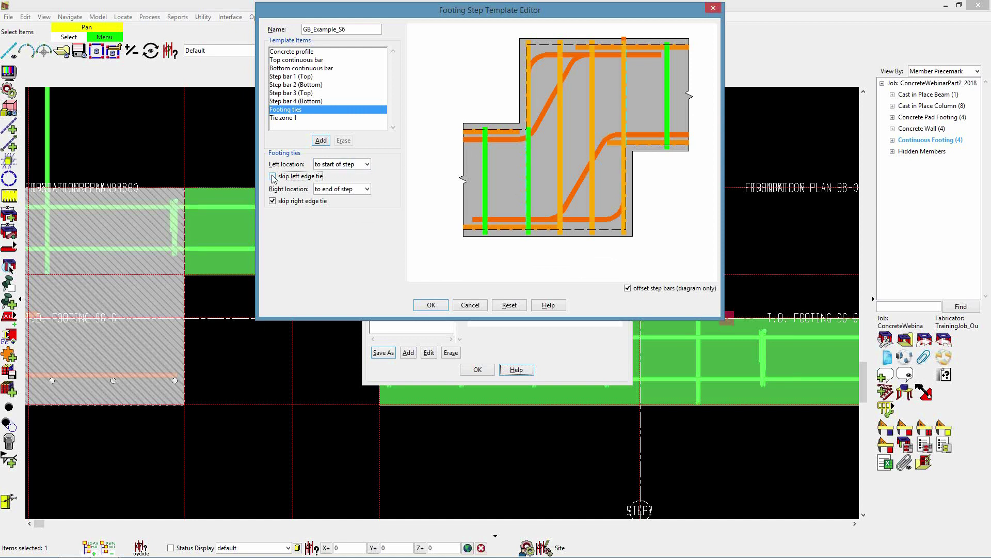
pyautogui.click(505, 168)
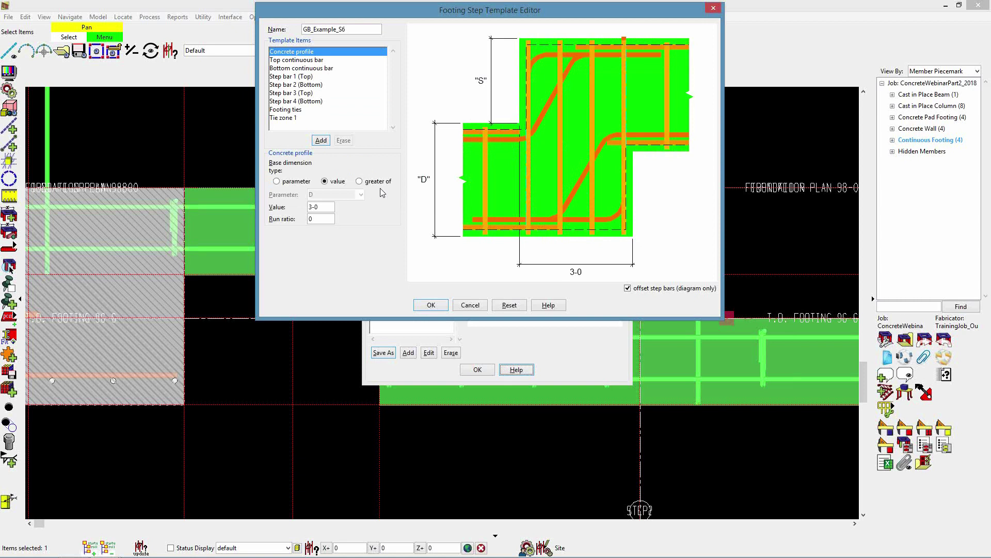
pyautogui.click(295, 110)
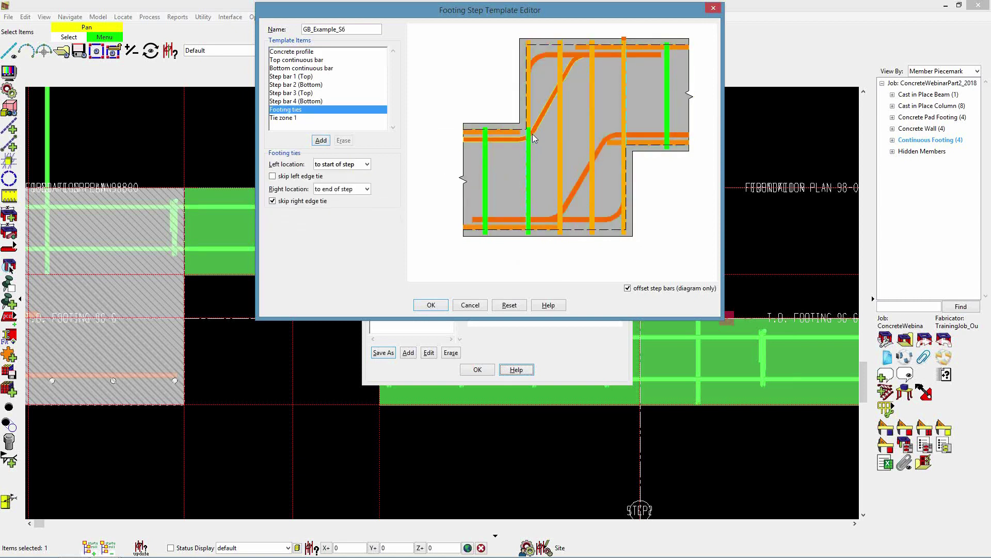
pyautogui.click(306, 201)
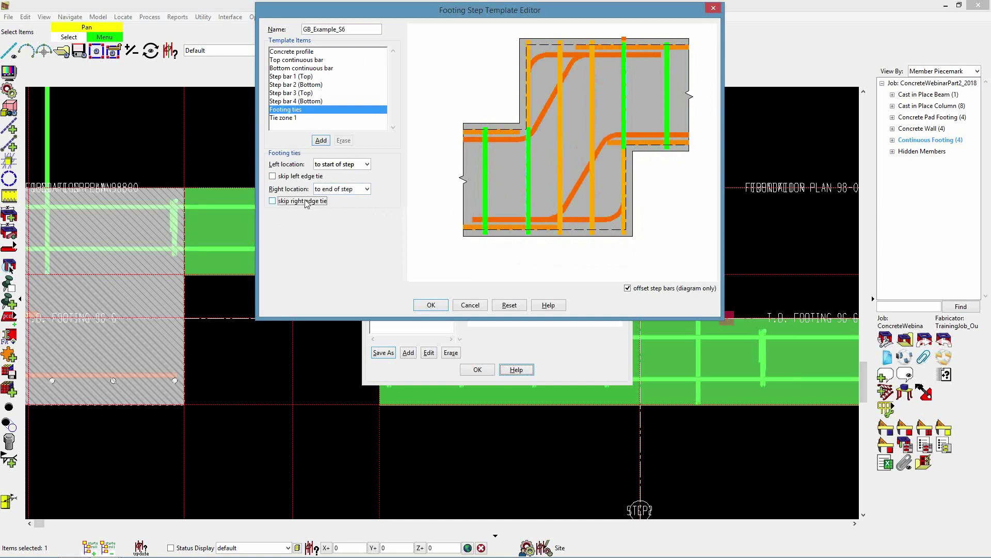
# Step: Try to start of slope as the footing ties' left location and to riser cover as their right location
pyautogui.click(367, 164)
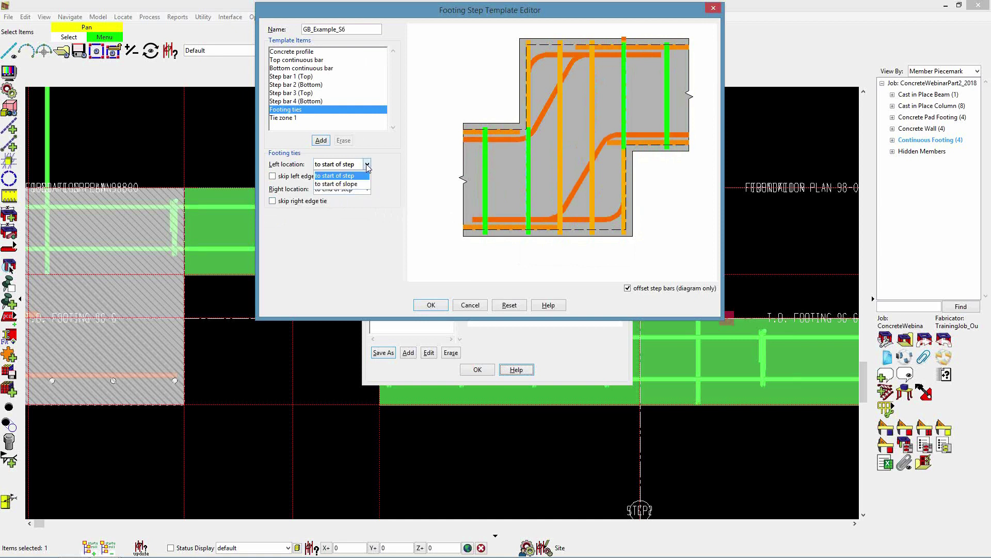
pyautogui.click(336, 184)
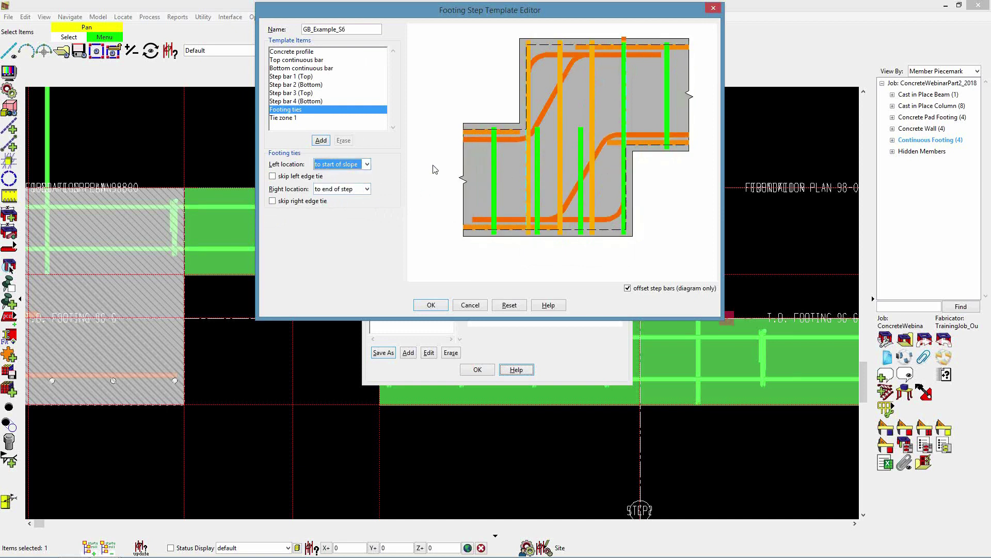
pyautogui.click(367, 189)
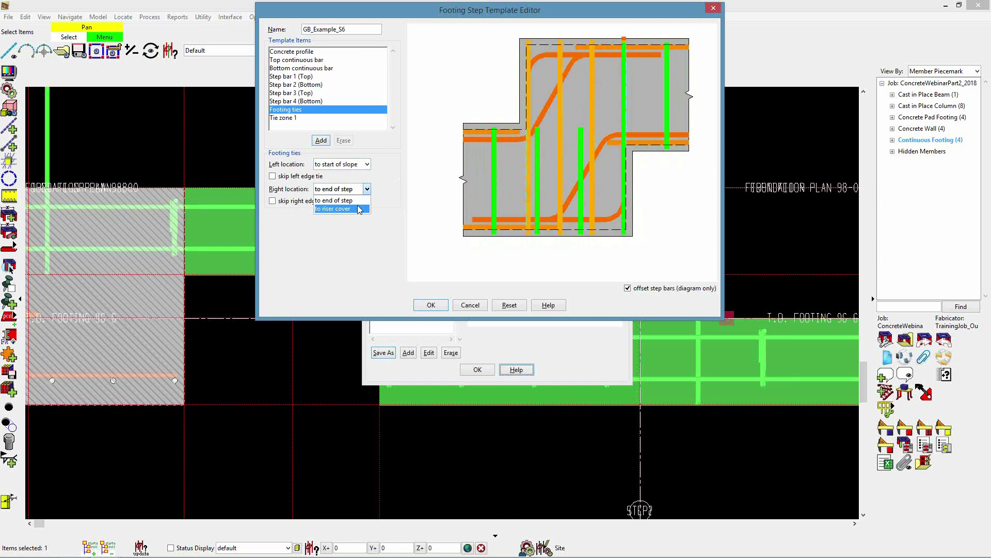
pyautogui.click(359, 208)
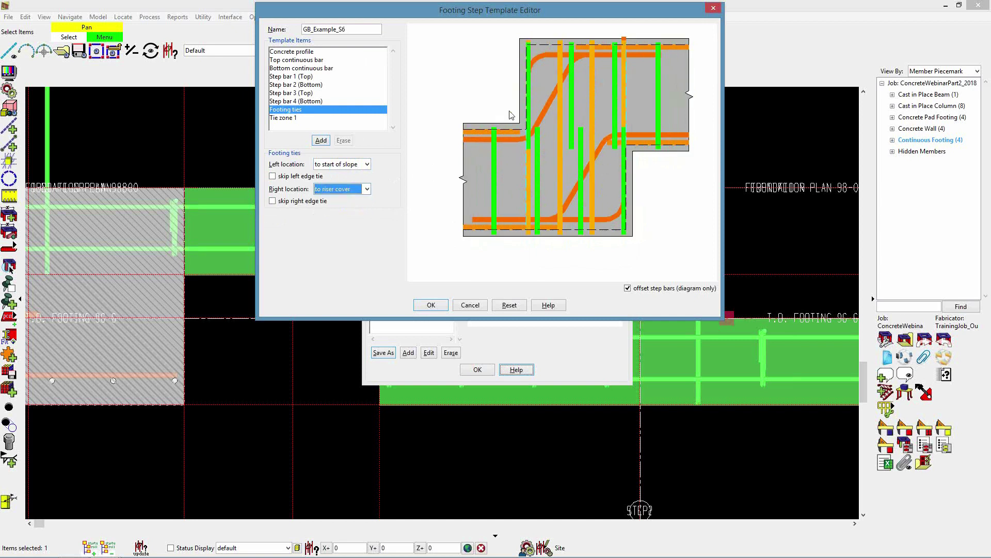
# Step: Restore the footing ties to run to start of step and to end of step, skipping both the left and right edge ties
pyautogui.click(368, 189)
pyautogui.click(336, 200)
pyautogui.click(367, 165)
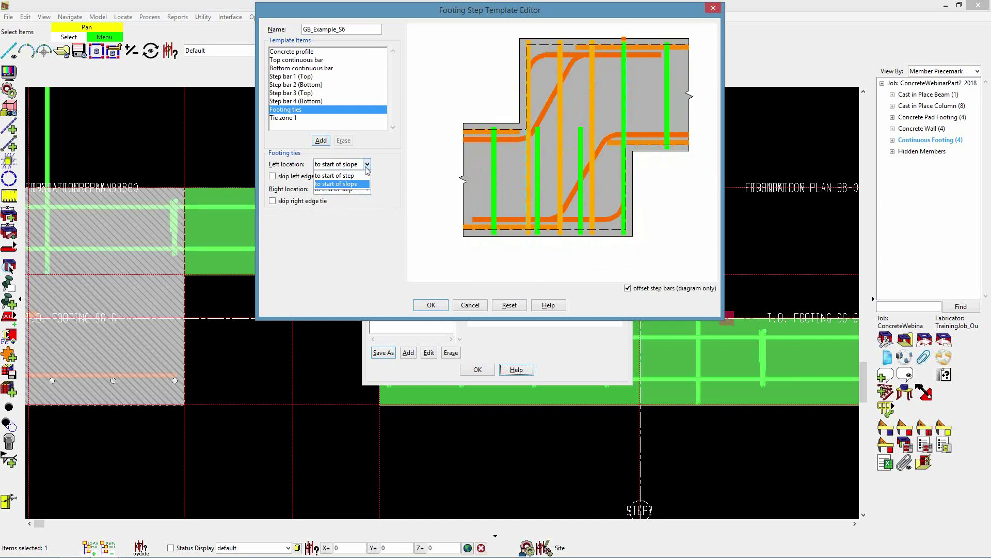
pyautogui.click(336, 176)
pyautogui.click(284, 201)
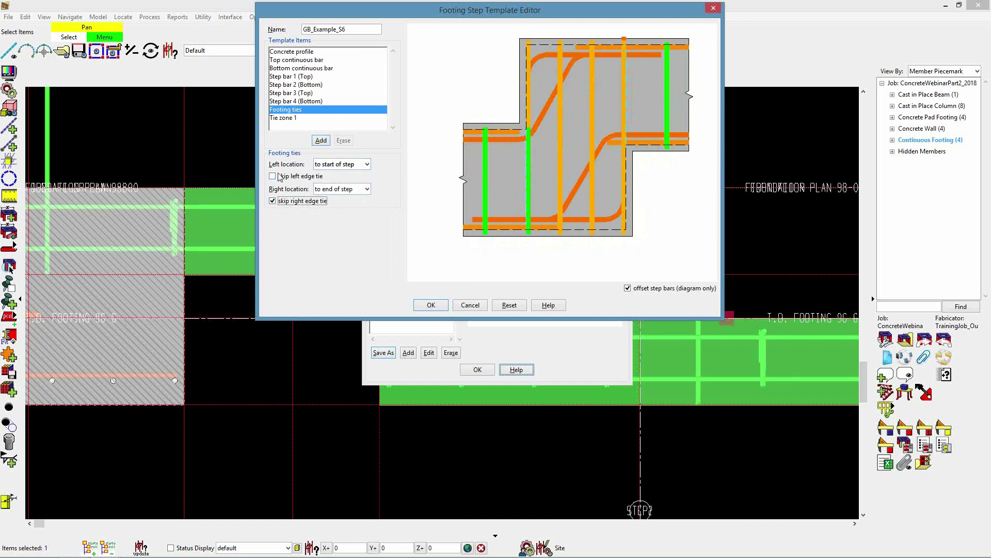
pyautogui.click(279, 177)
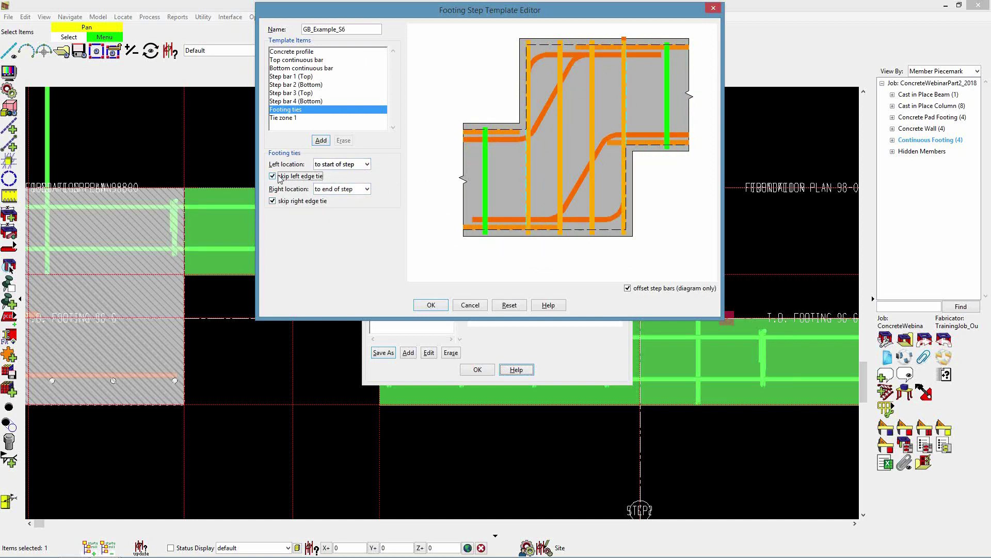
# Step: Set the start offset of Tie zone 1 to 1
pyautogui.click(295, 118)
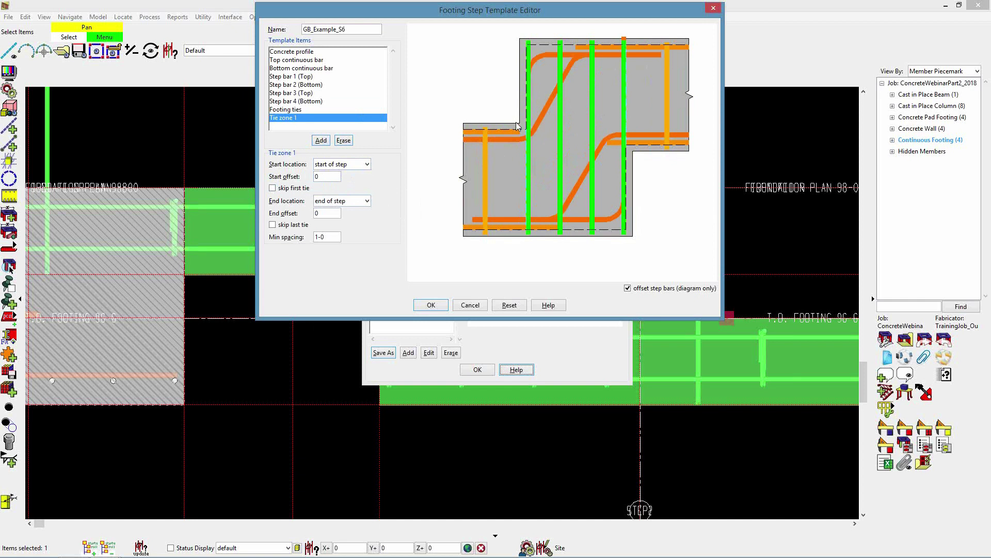
pyautogui.doubleClick(333, 175)
pyautogui.press('Tab')
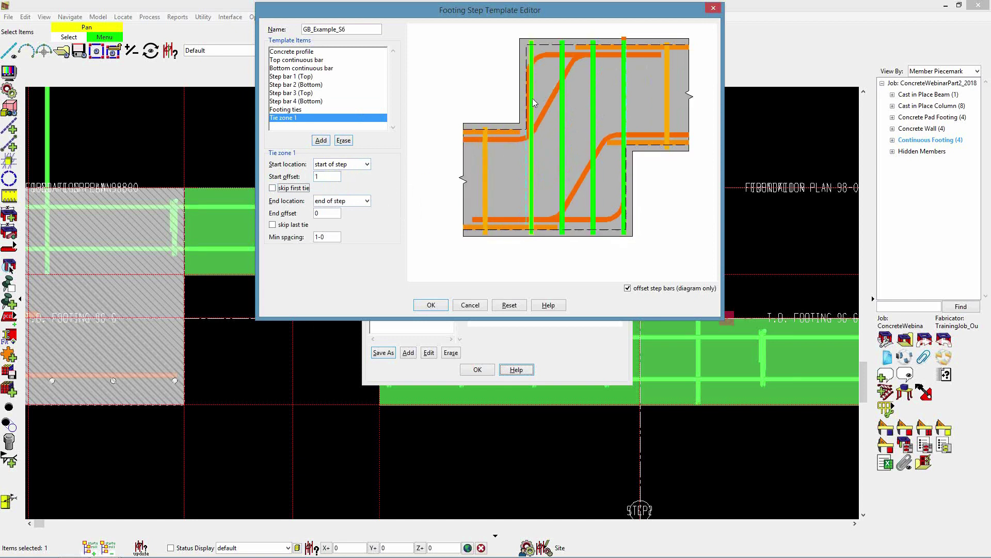
# Step: Try end of prev zone as Tie zone 1's start location, restore start of step, and toggle skip first tie on and off
pyautogui.click(366, 165)
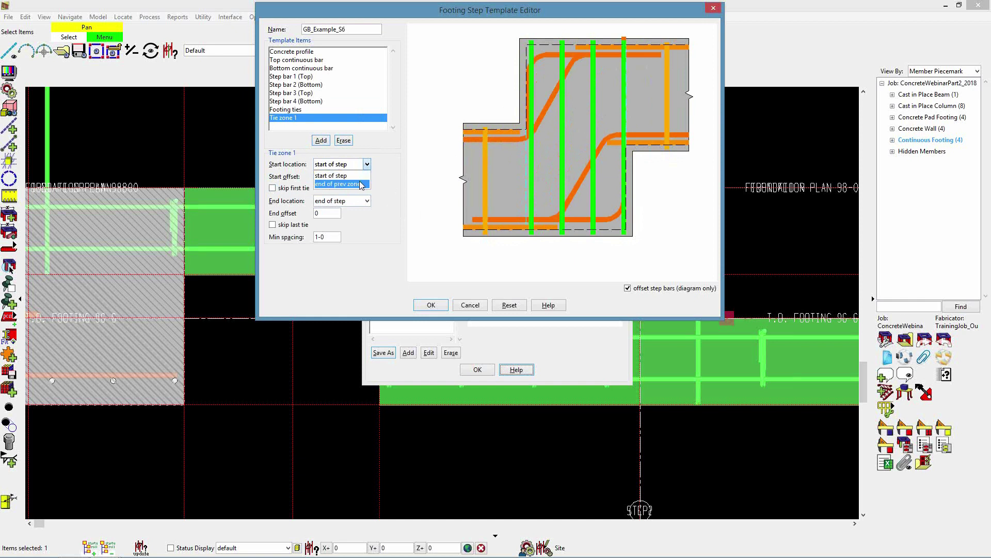
pyautogui.click(358, 184)
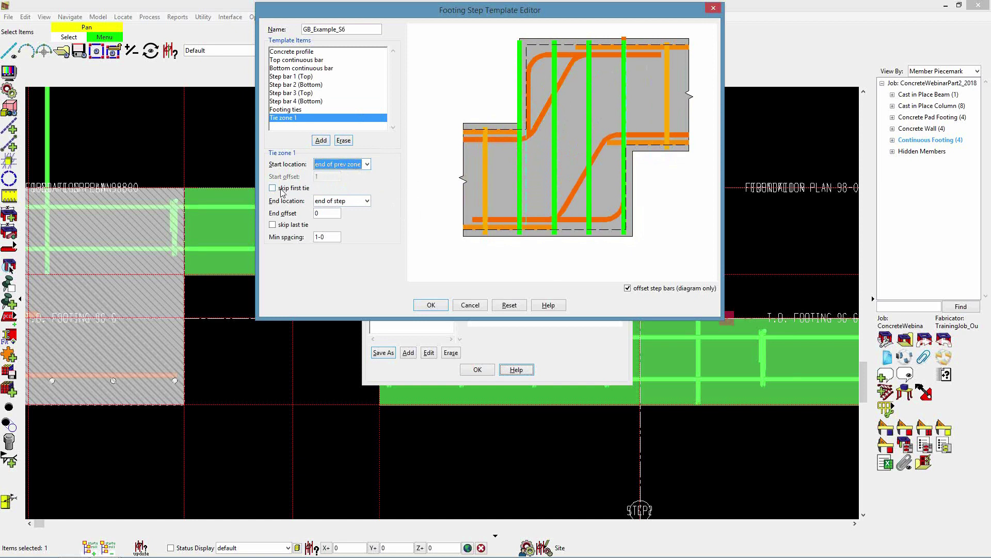
pyautogui.click(366, 164)
pyautogui.click(354, 177)
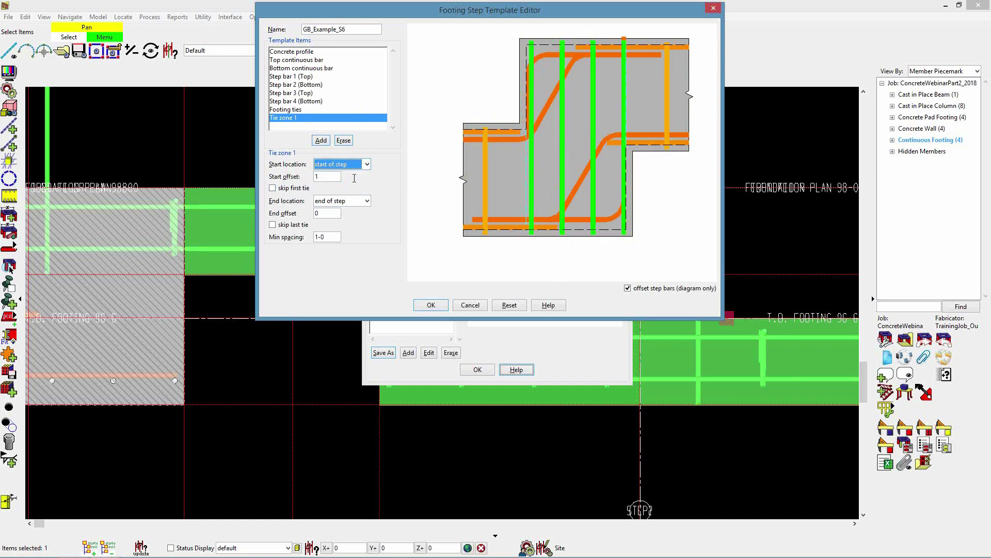
pyautogui.click(298, 189)
pyautogui.click(297, 189)
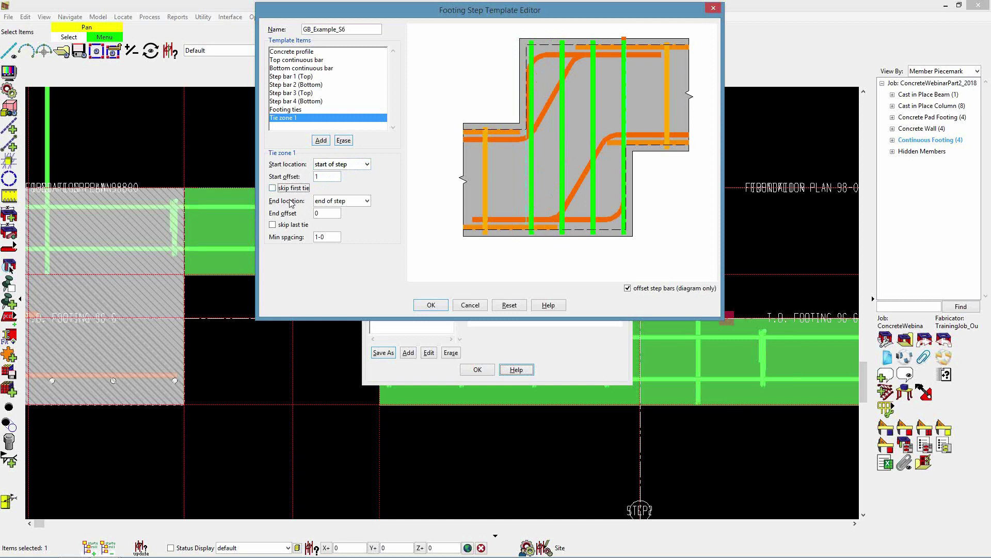
# Step: Try ending Tie zone 1 by distance with a tie zone width of 8
pyautogui.click(367, 201)
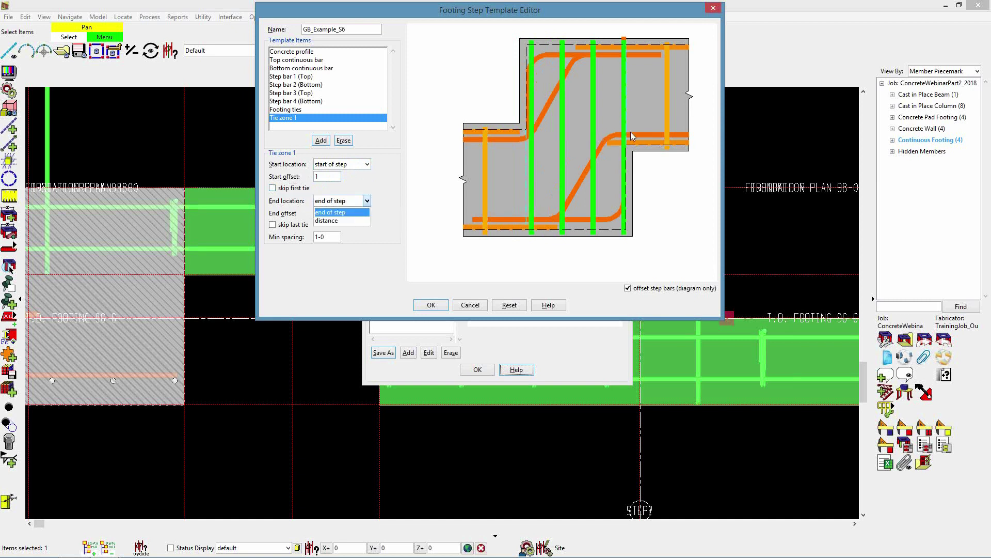
pyautogui.click(344, 221)
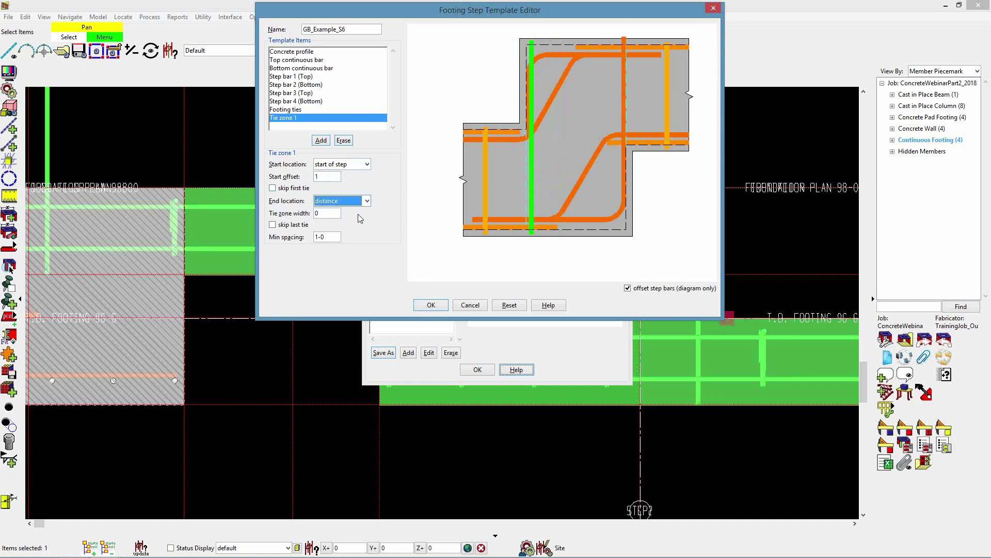
pyautogui.doubleClick(327, 214)
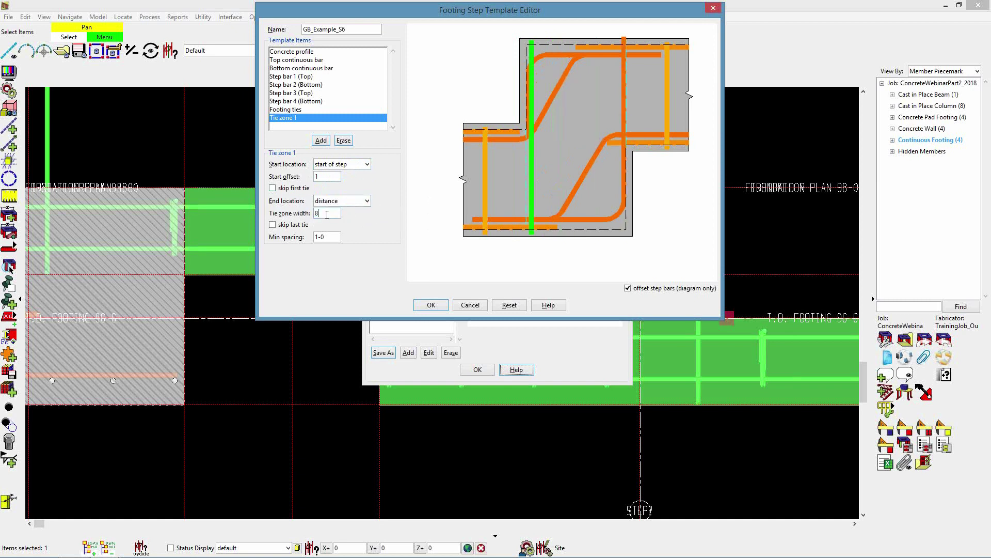
pyautogui.write('8')
pyautogui.press('Tab')
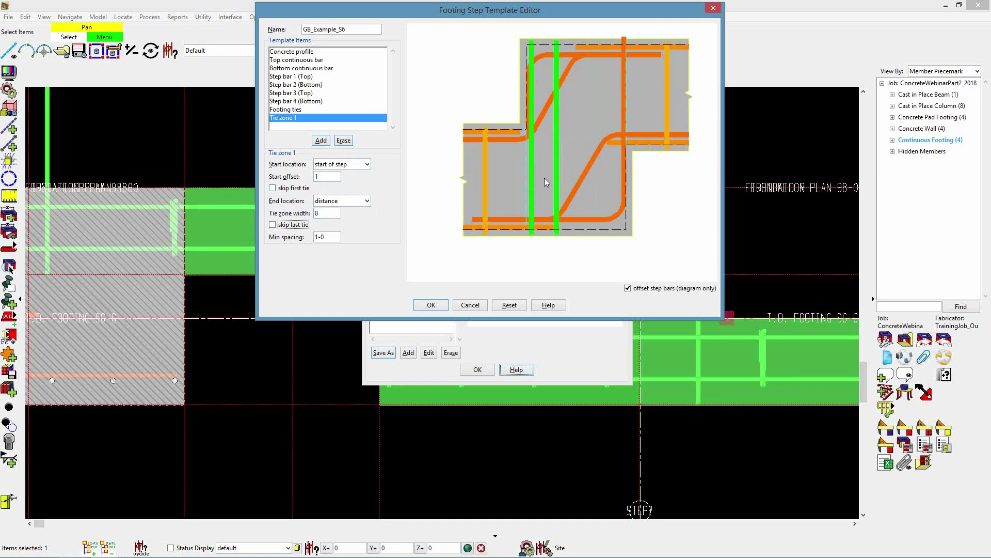
# Step: Try a tie zone width of 3-0 for Tie zone 1, then return its end location to end of step
pyautogui.click(317, 215)
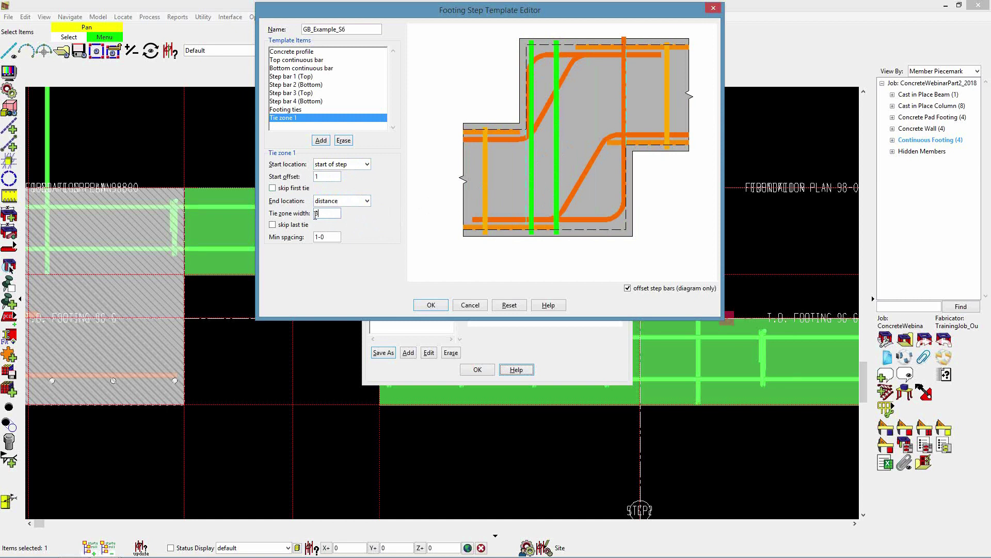
pyautogui.press('Tab')
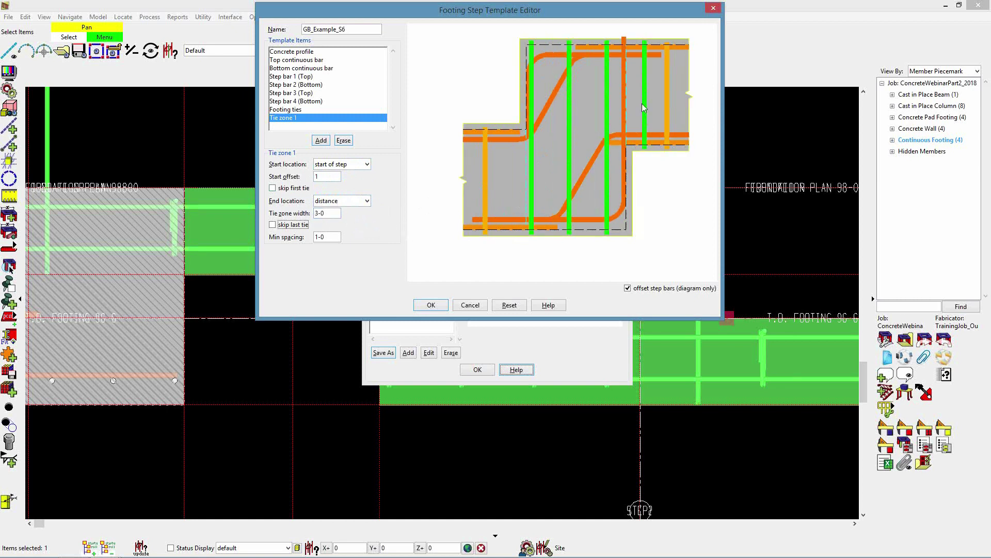
pyautogui.doubleClick(336, 213)
pyautogui.click(360, 202)
pyautogui.click(336, 216)
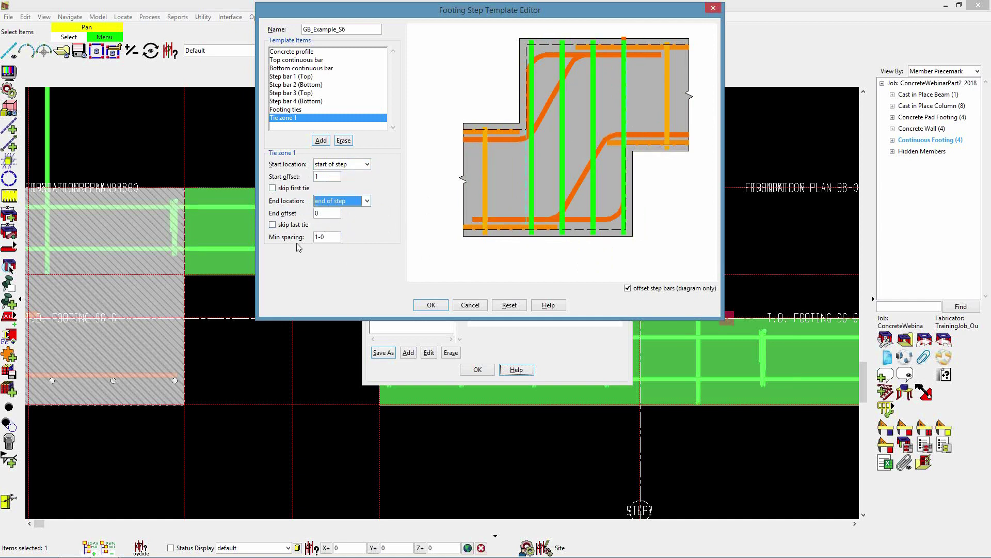
# Step: Set Tie zone 1's minimum spacing to 1-6 and accept the footing step template's changes
pyautogui.click(328, 237)
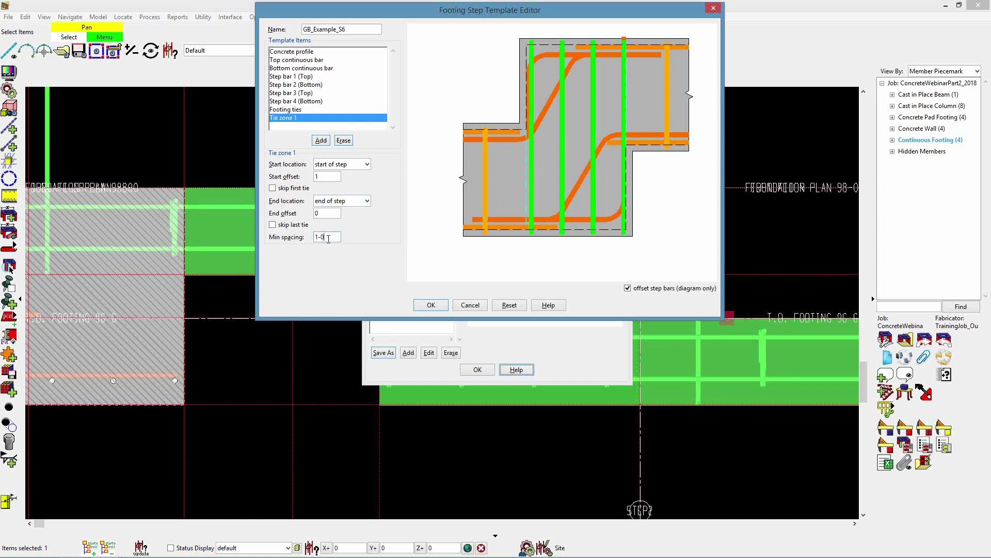
pyautogui.press('Tab')
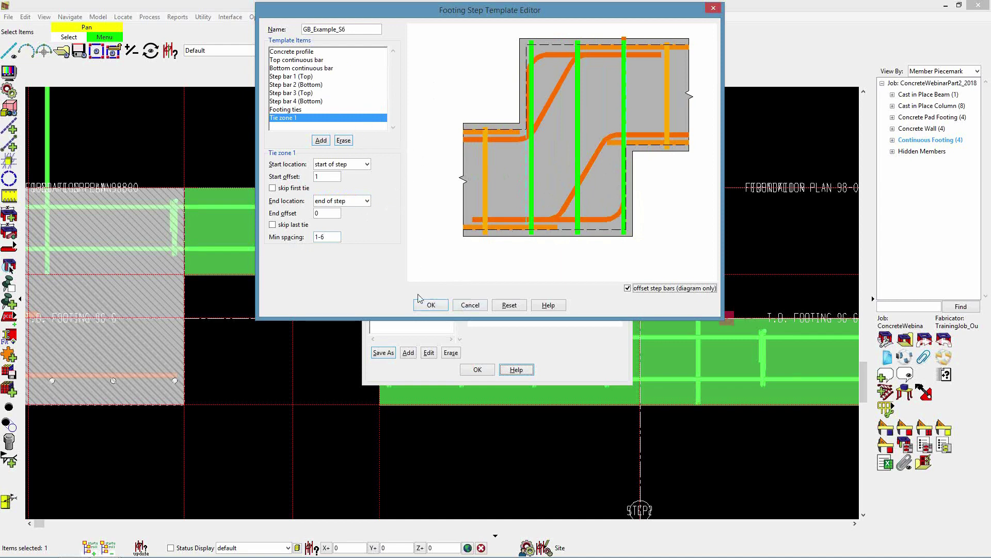
pyautogui.click(432, 305)
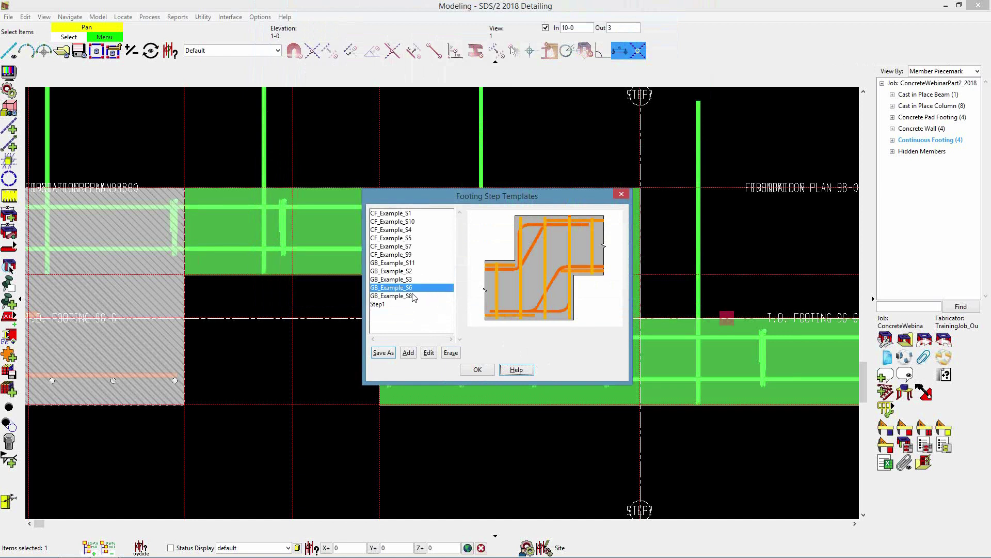
# Step: Try adding a second bottom continuous step bar to the Step1 footing step template and discard the template edits
pyautogui.click(380, 305)
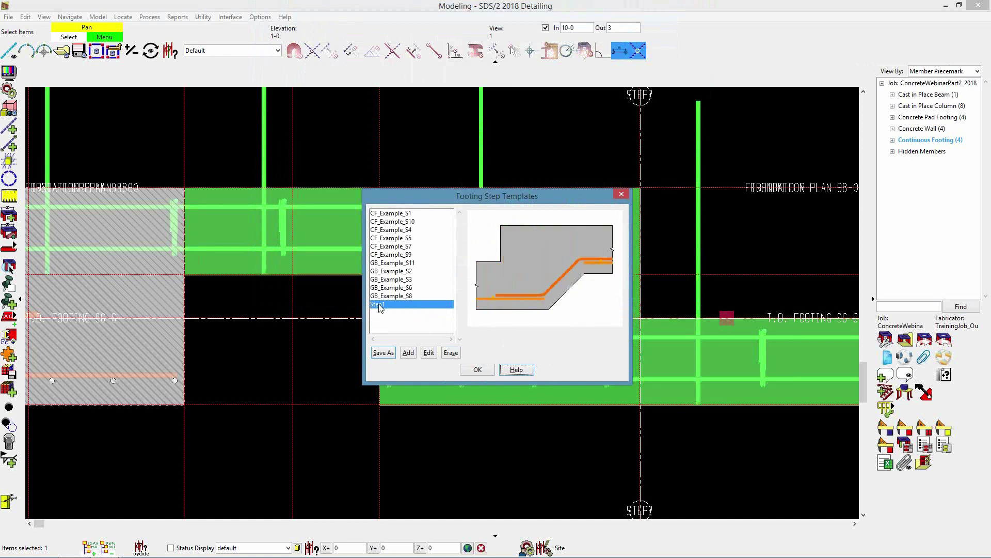
pyautogui.doubleClick(408, 306)
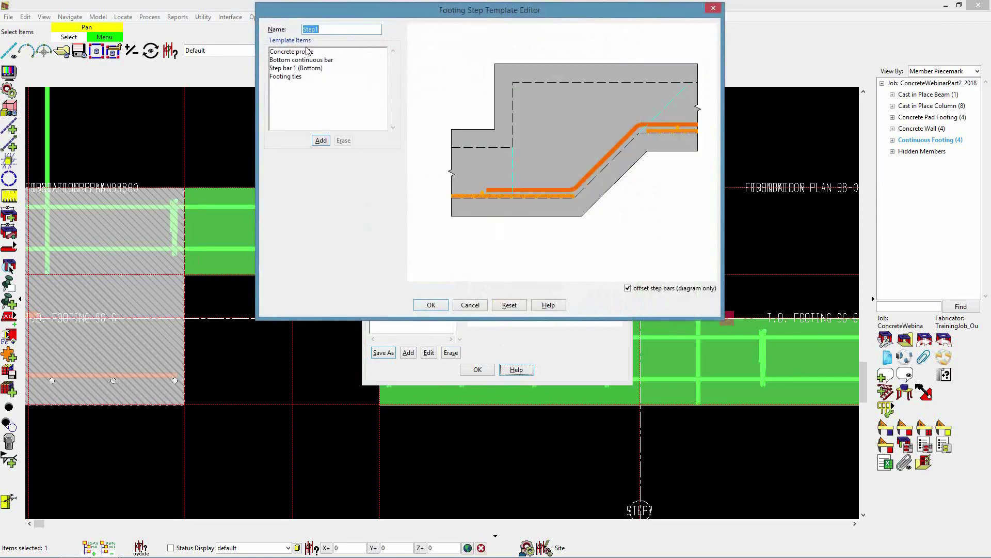
pyautogui.click(321, 141)
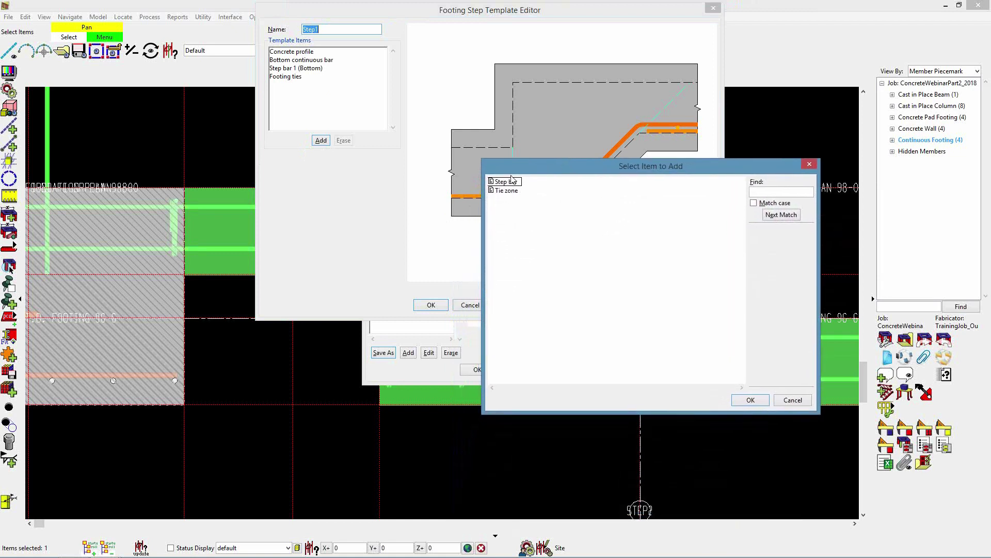
pyautogui.doubleClick(506, 181)
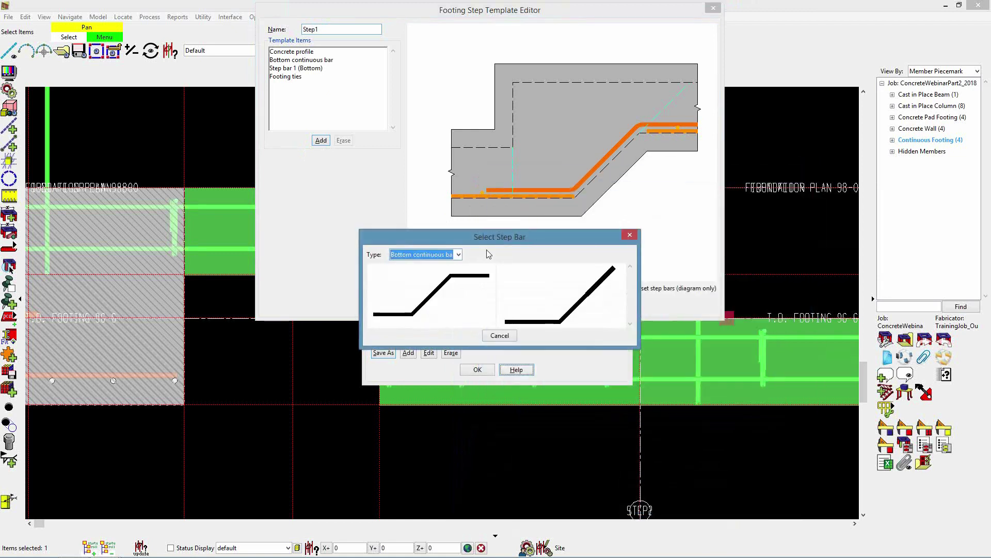
pyautogui.doubleClick(450, 290)
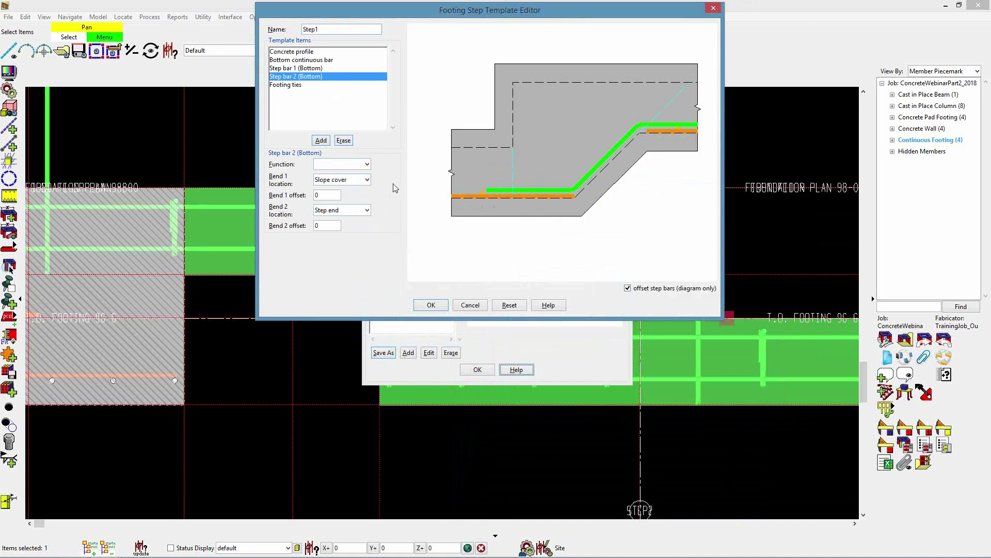
pyautogui.click(321, 141)
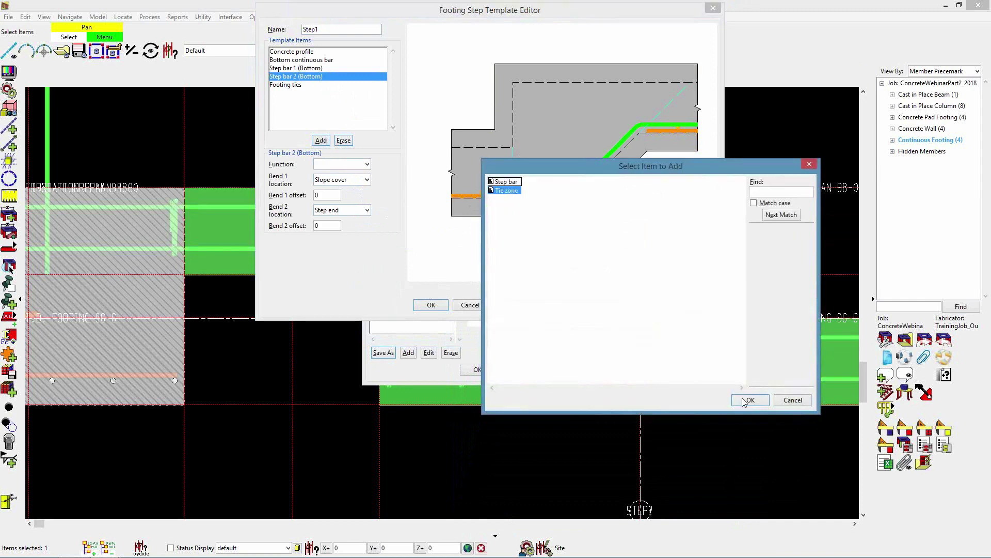
pyautogui.click(791, 401)
pyautogui.click(471, 304)
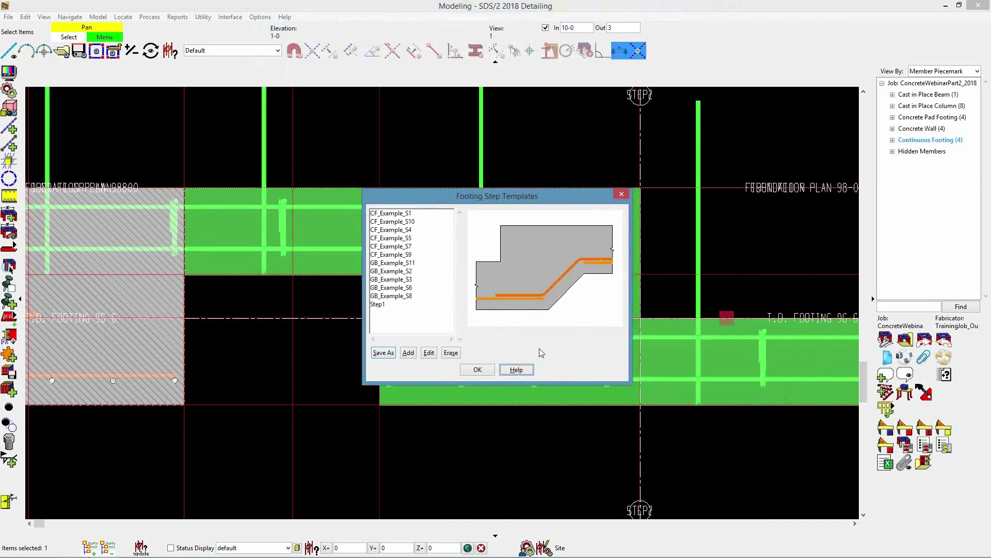
# Step: Accept the footing step templates and examine the stepped footing's bent bars and ties in 3D
pyautogui.click(477, 370)
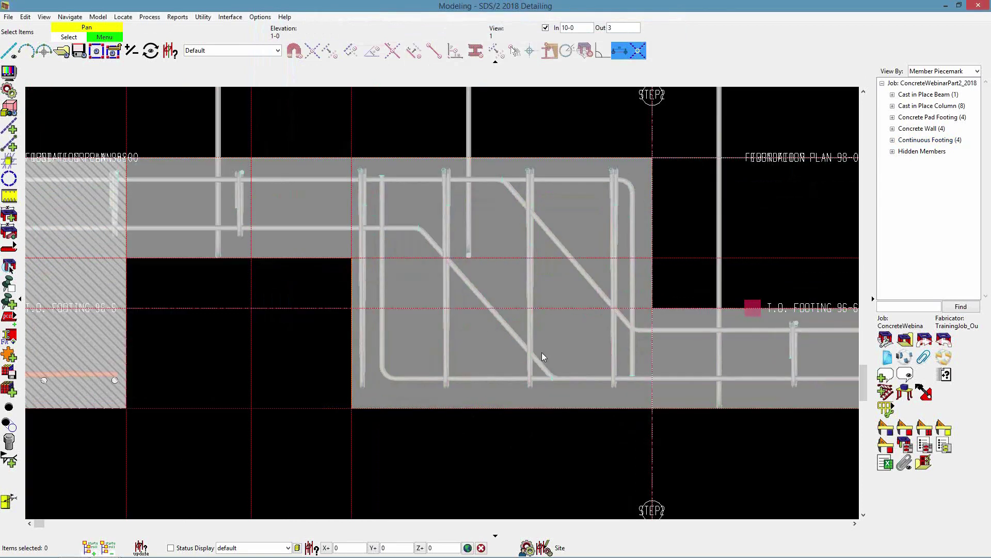
pyautogui.moveTo(534, 287); pyautogui.dragTo(468, 315, button='middle')
pyautogui.scroll(1, 572, 305)
pyautogui.scroll(-3, 599, 287)
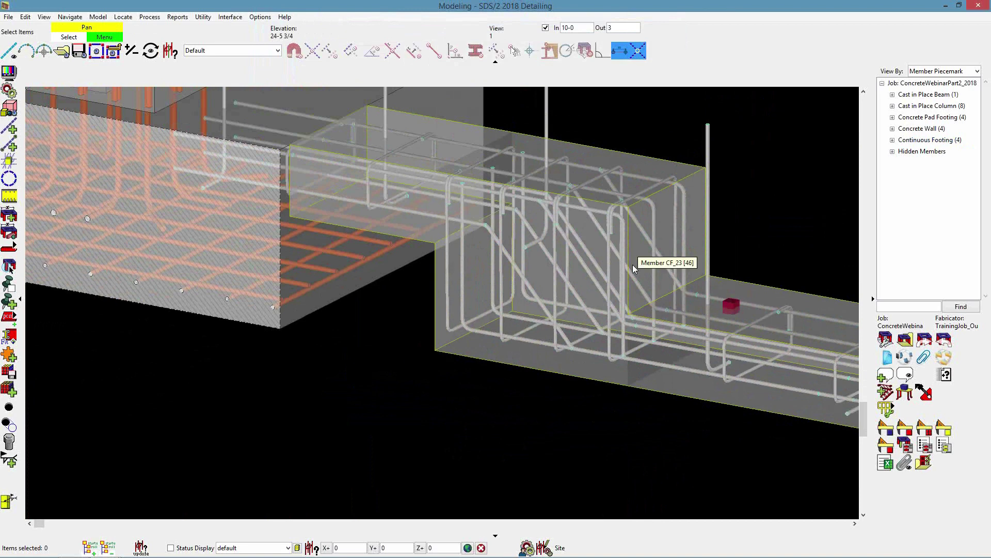
pyautogui.scroll(3, 559, 256)
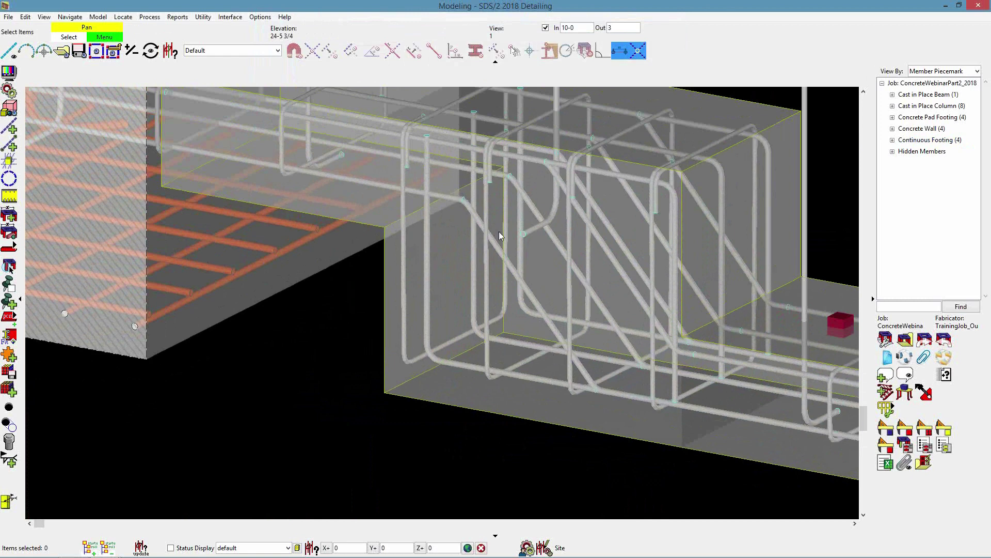
pyautogui.scroll(-1, 478, 241)
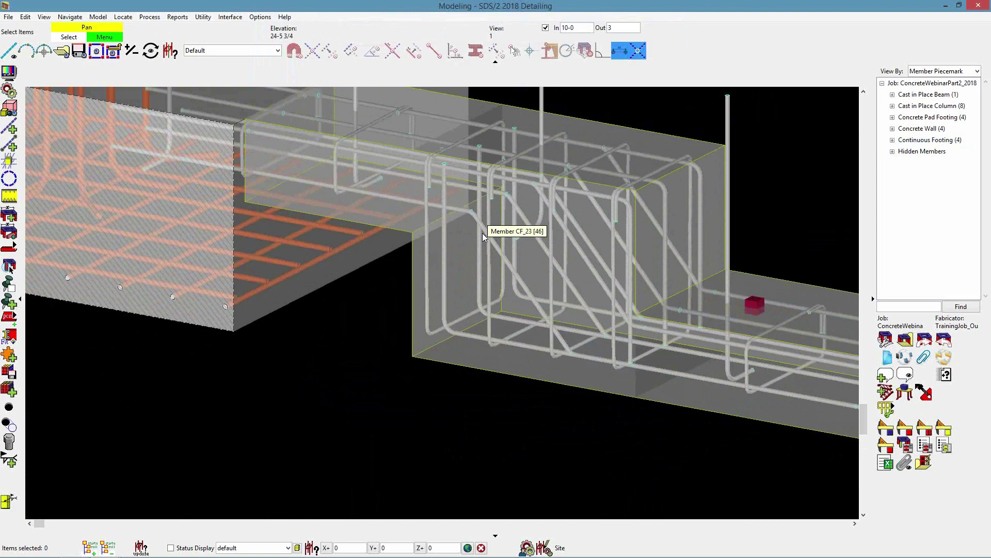
pyautogui.scroll(-2, 483, 235)
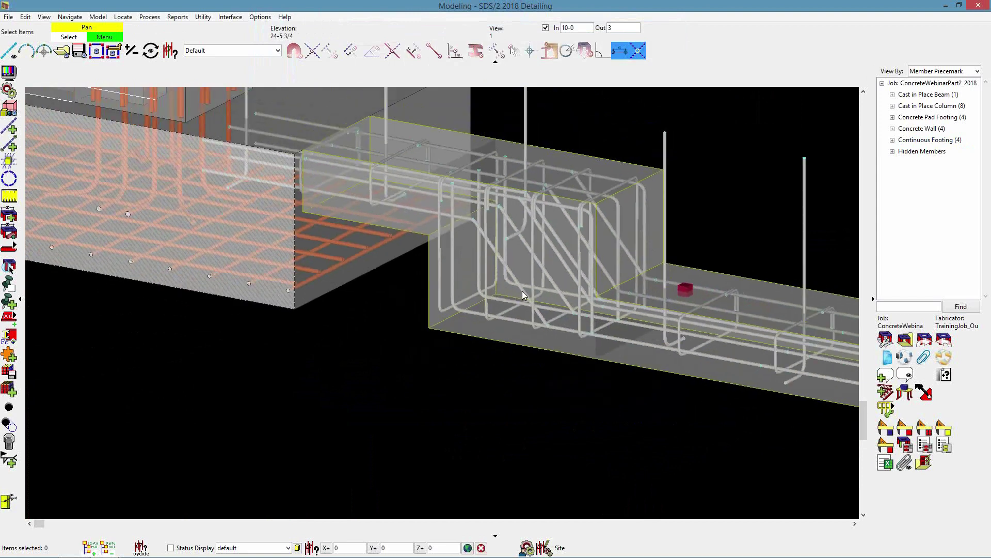
pyautogui.scroll(-3, 534, 294)
pyautogui.scroll(2, 584, 330)
pyautogui.scroll(-2, 574, 362)
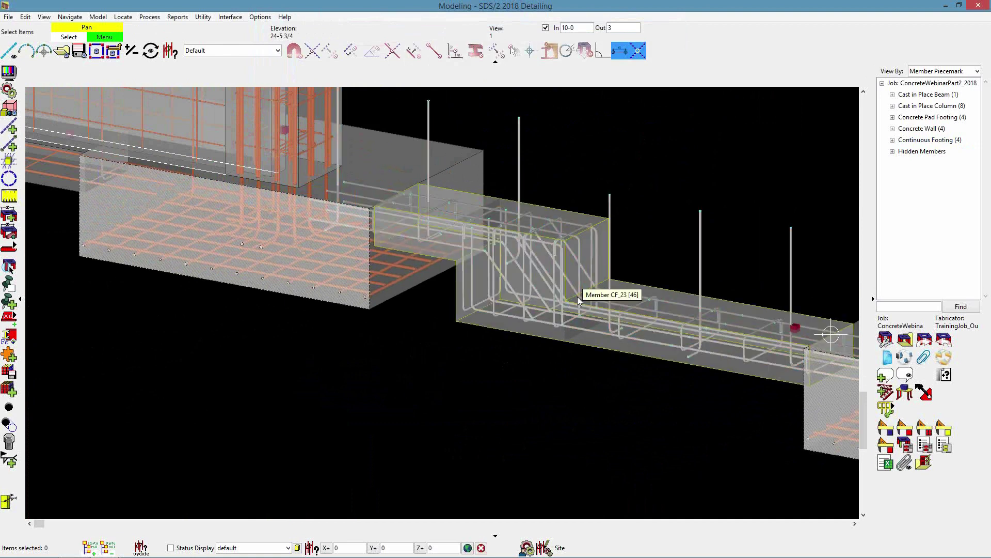
# Step: Open the fabricator's rebar schedule placements and review the footing step note formats
pyautogui.click(260, 17)
pyautogui.moveTo(330, 56)
pyautogui.moveTo(402, 64)
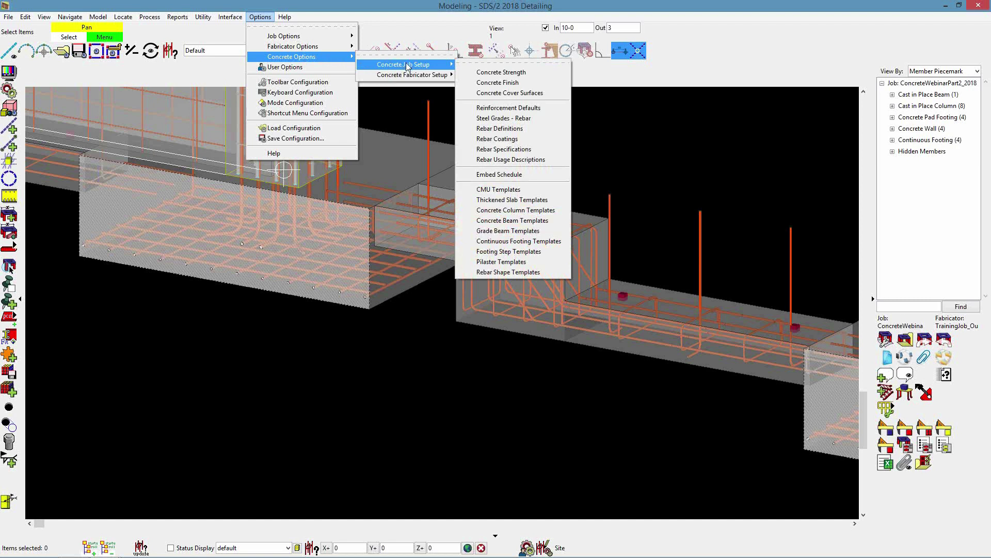
pyautogui.moveTo(427, 76)
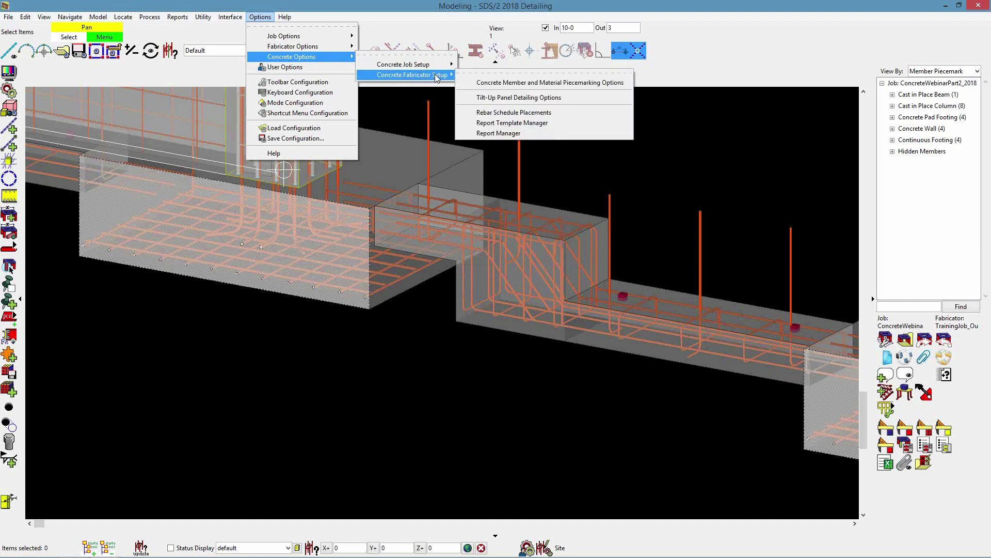
pyautogui.click(529, 114)
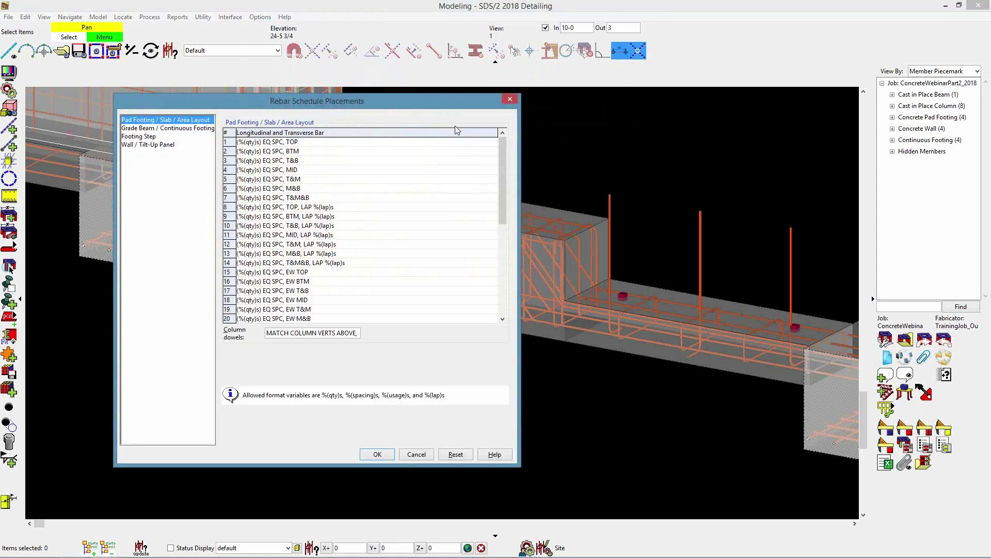
pyautogui.moveTo(442, 107); pyautogui.dragTo(497, 97)
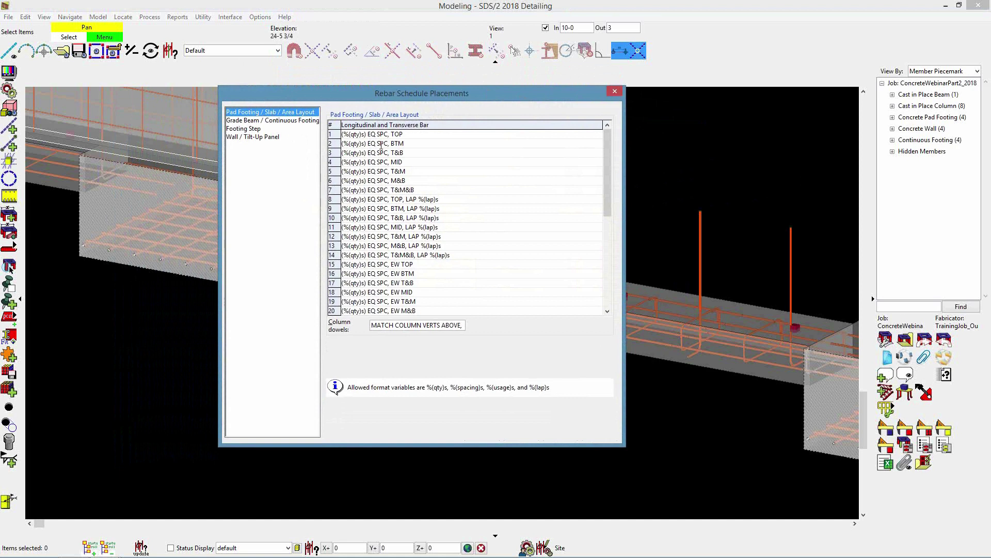
pyautogui.click(253, 129)
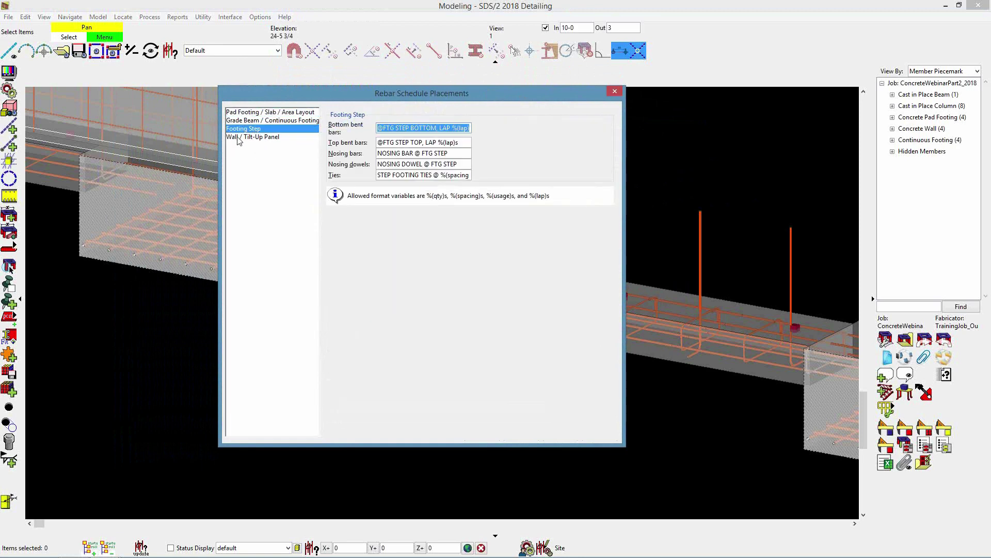
# Step: Review the wall and tilt-up panel placement notes, recheck the footing step notes and close the rebar schedule placements
pyautogui.click(257, 139)
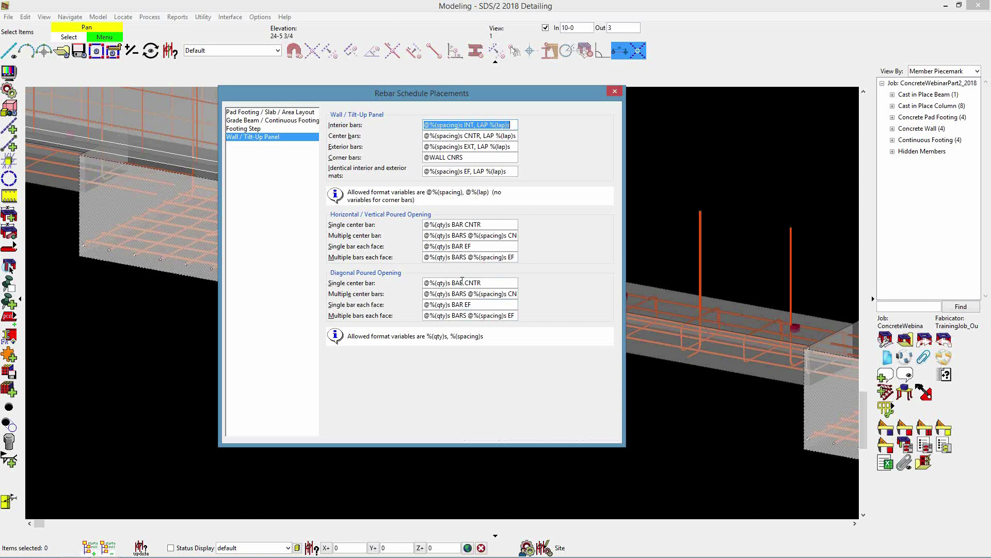
pyautogui.click(455, 226)
pyautogui.click(459, 225)
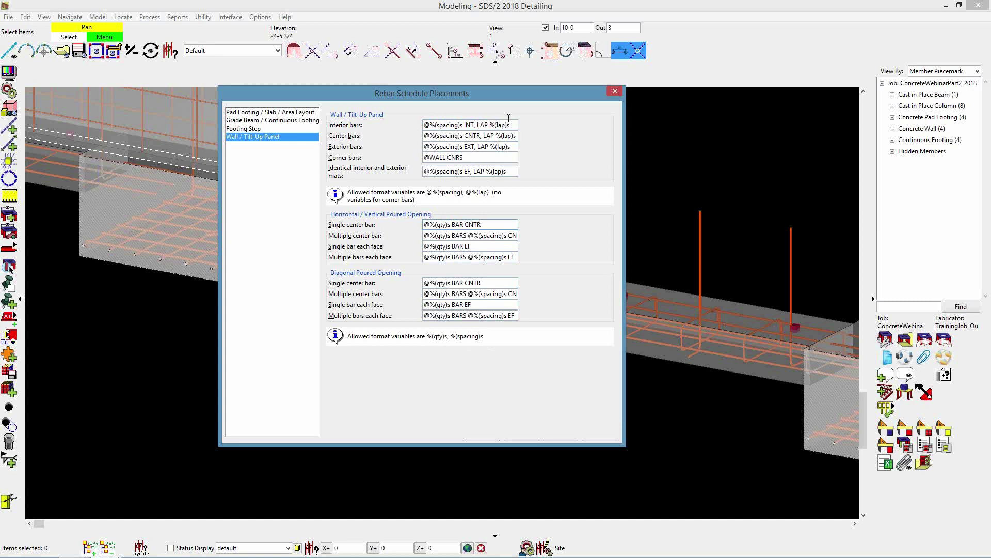
pyautogui.click(264, 129)
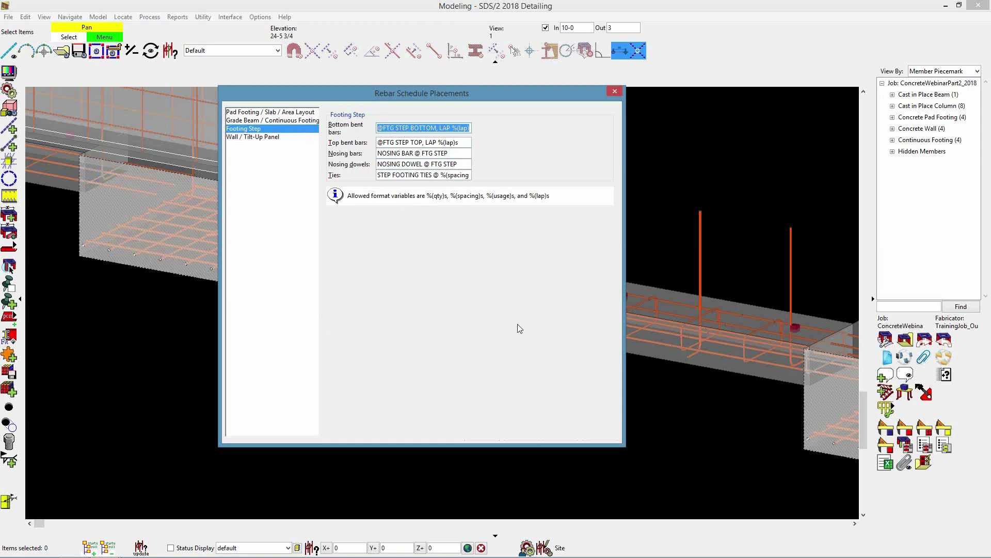
pyautogui.click(614, 92)
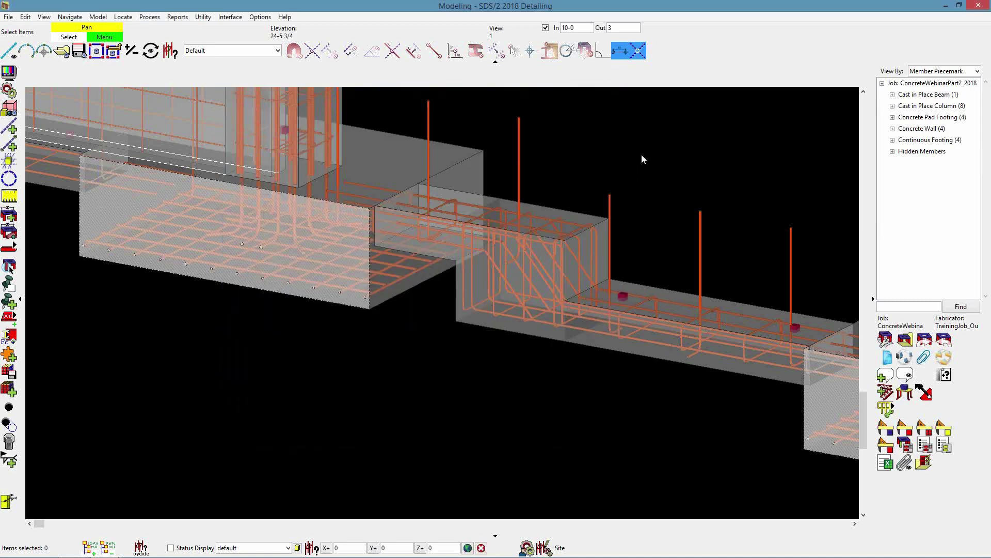
# Step: Select the stepped continuous footing, switch to the Drawing Editor and open the StepFooting erection sheet
pyautogui.click(518, 290)
pyautogui.scroll(-2, 504, 311)
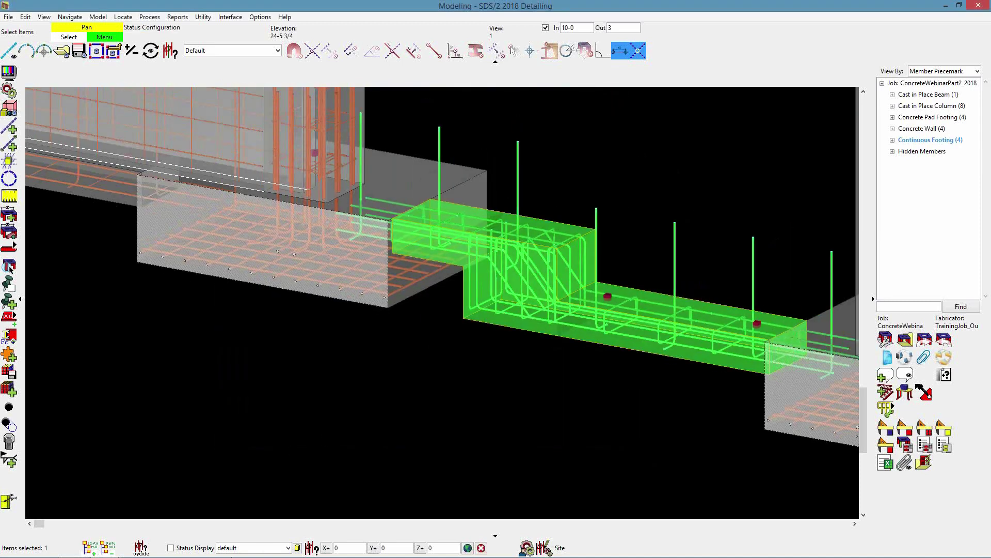
pyautogui.moveTo(98, 548)
pyautogui.click(66, 485)
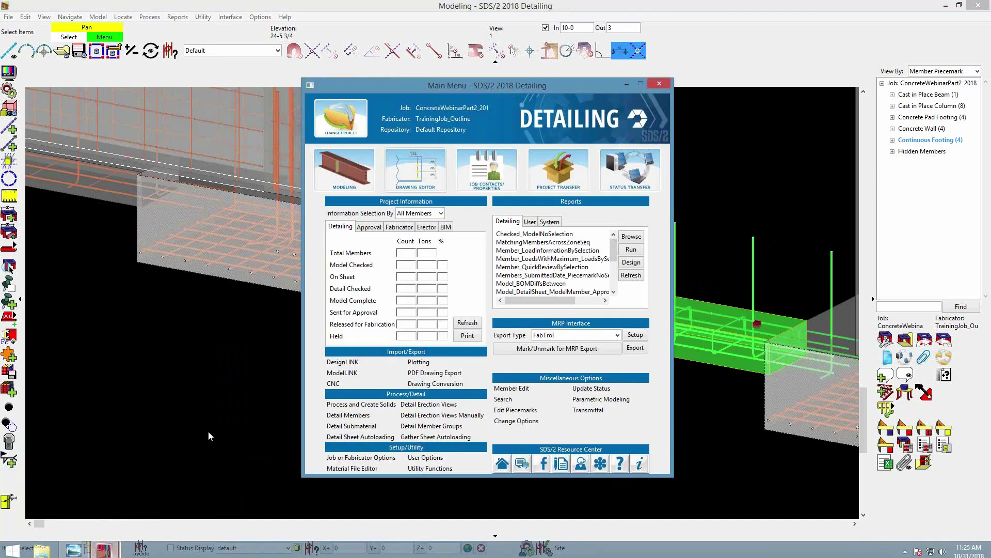
pyautogui.click(423, 179)
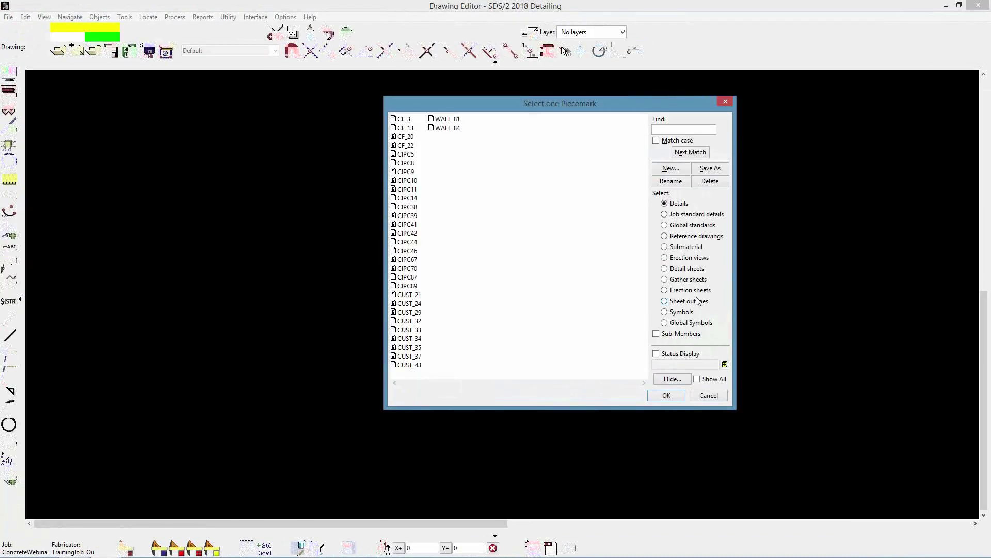
pyautogui.click(694, 290)
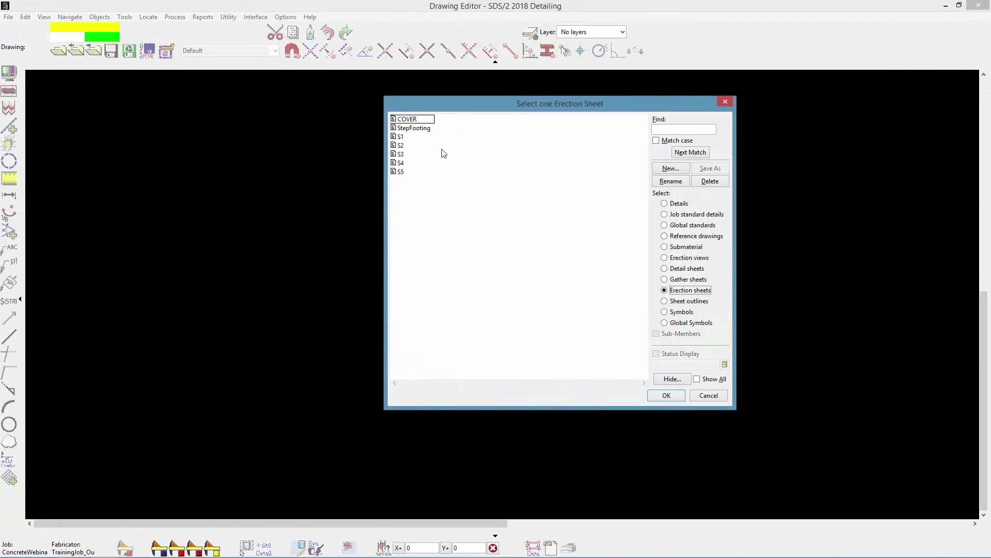
pyautogui.click(416, 130)
pyautogui.doubleClick(418, 130)
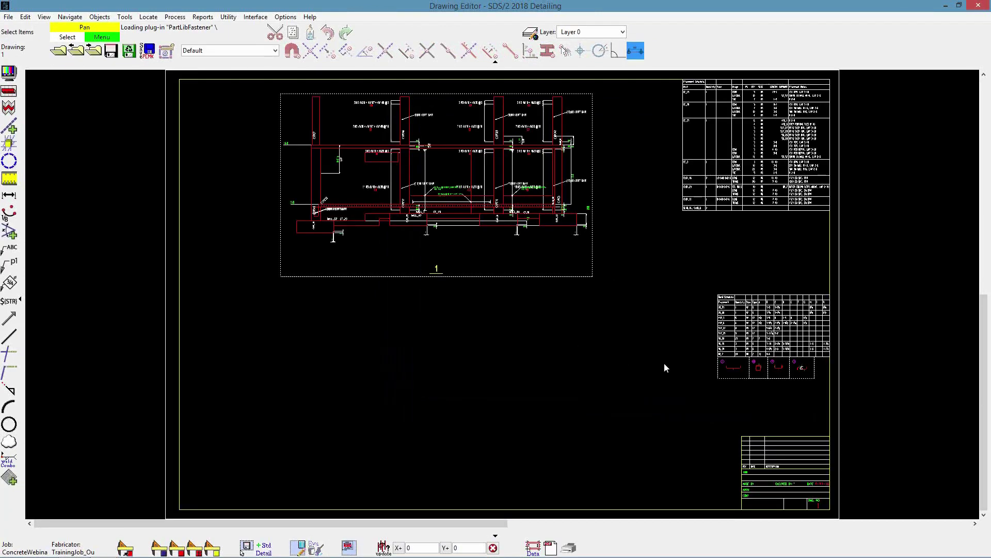
# Step: Examine the placement schedule and its placement notes on the StepFooting sheet
pyautogui.scroll(-1, 598, 378)
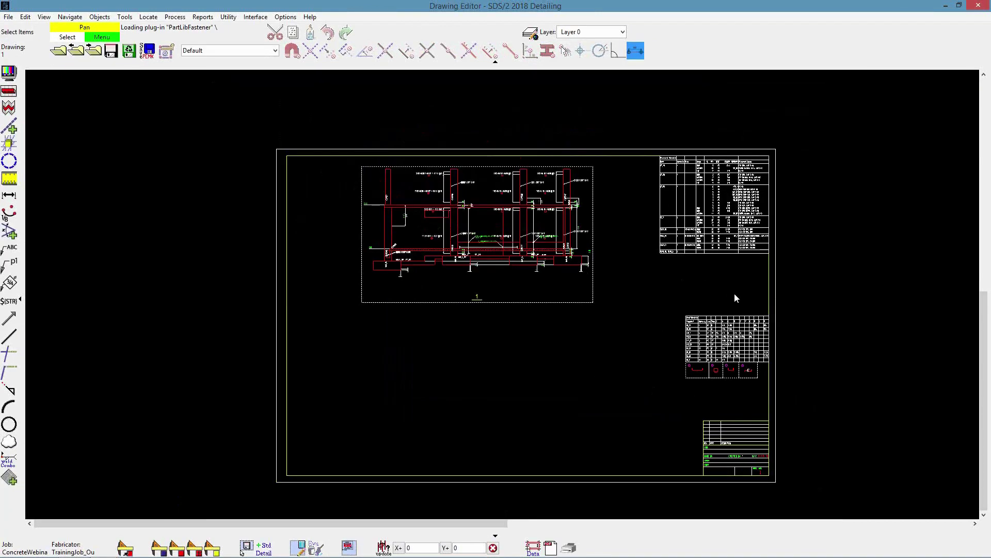
pyautogui.scroll(1, 760, 214)
pyautogui.scroll(1, 575, 198)
pyautogui.scroll(-2, 579, 173)
pyautogui.scroll(1, 577, 215)
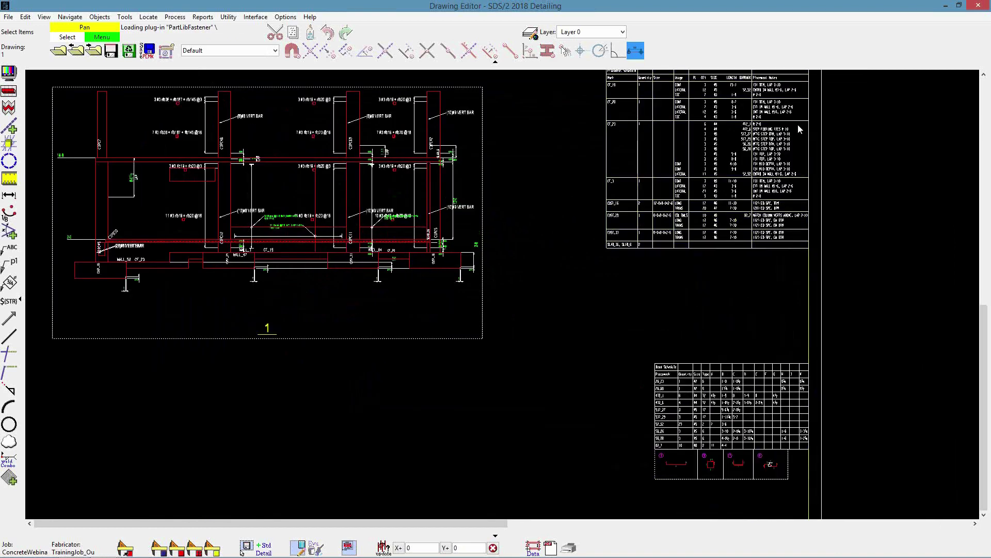
pyautogui.scroll(2, 792, 227)
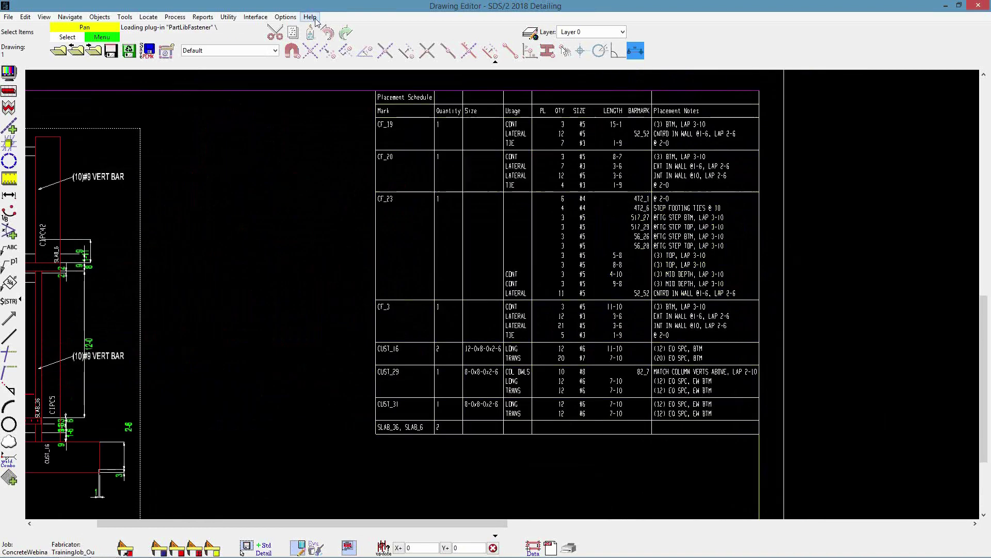
# Step: Open the rebar schedule placements over the sheet and compare the wall and footing step formats with the placement notes
pyautogui.click(288, 18)
pyautogui.moveTo(356, 58)
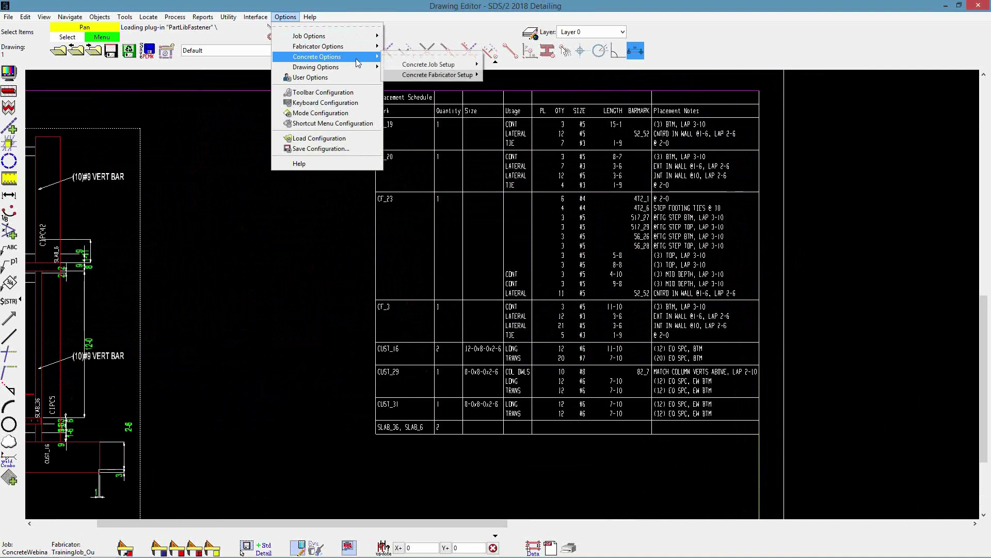
pyautogui.moveTo(439, 75)
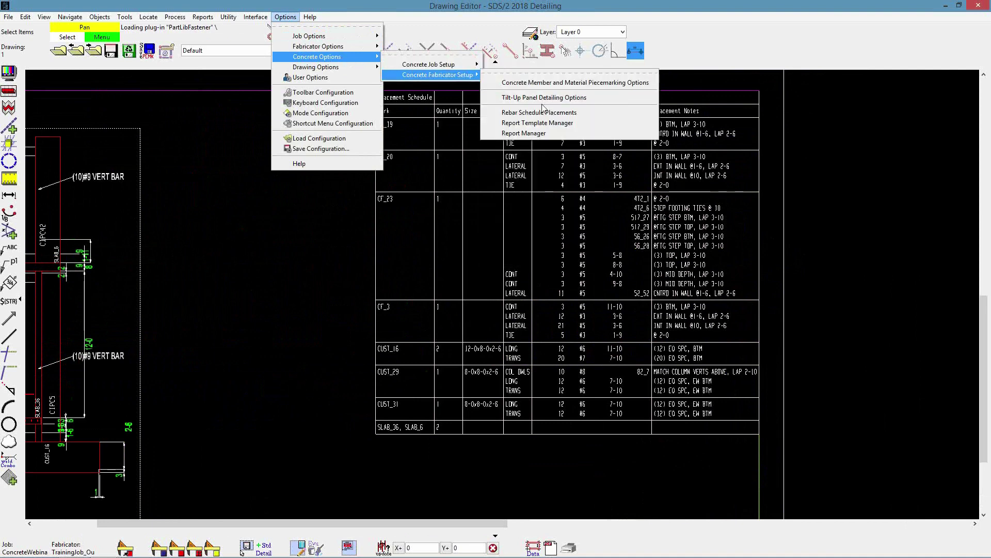
pyautogui.click(549, 114)
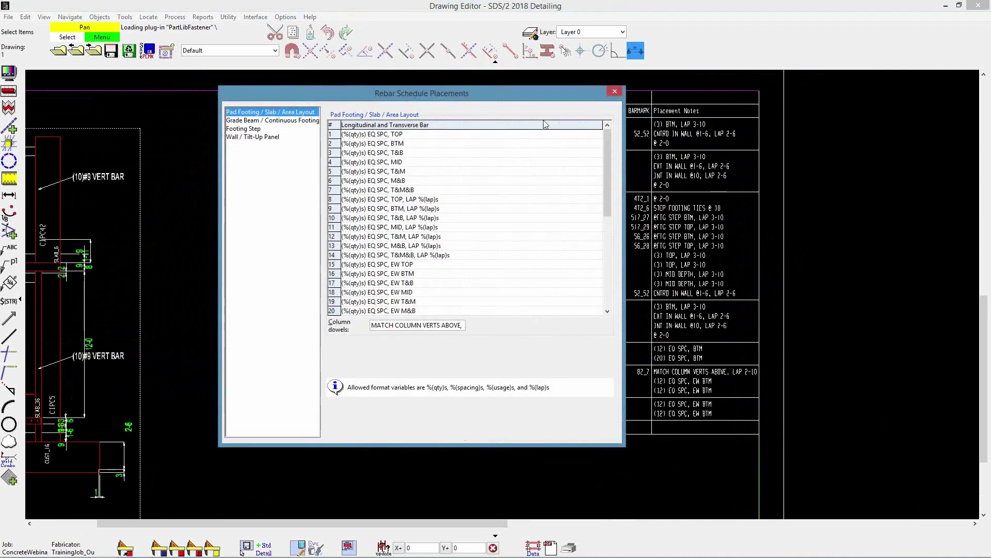
pyautogui.click(257, 137)
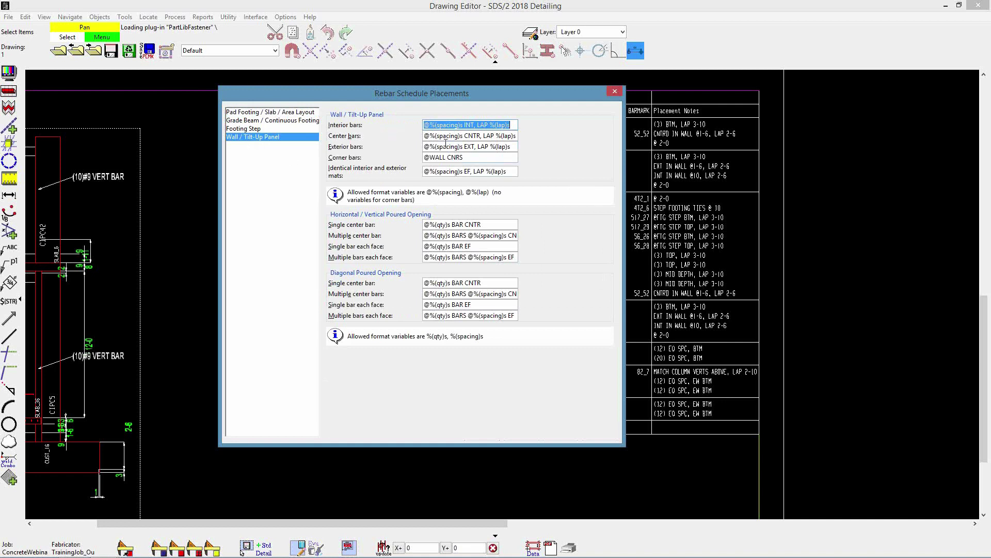
pyautogui.click(272, 129)
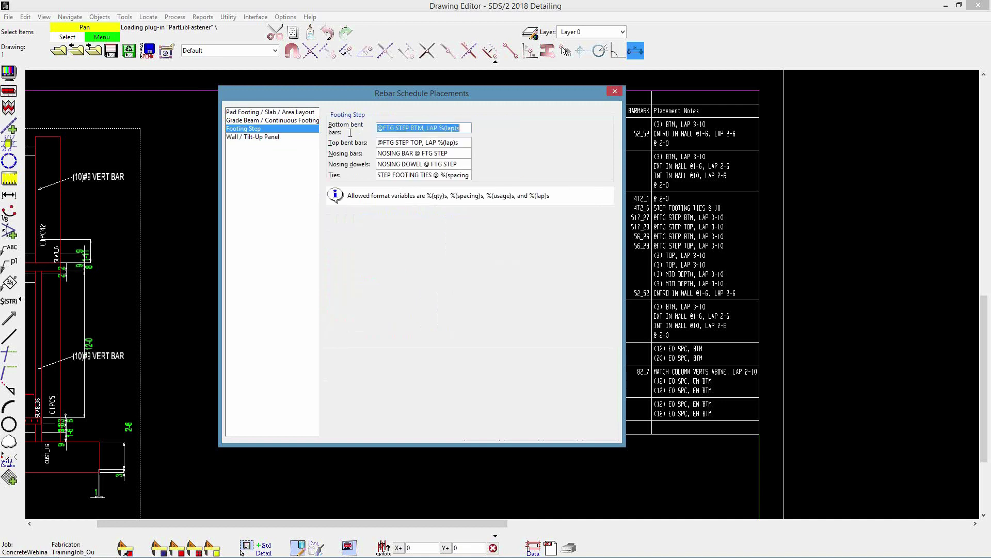
pyautogui.moveTo(444, 92); pyautogui.dragTo(349, 98)
pyautogui.moveTo(412, 104); pyautogui.dragTo(317, 283)
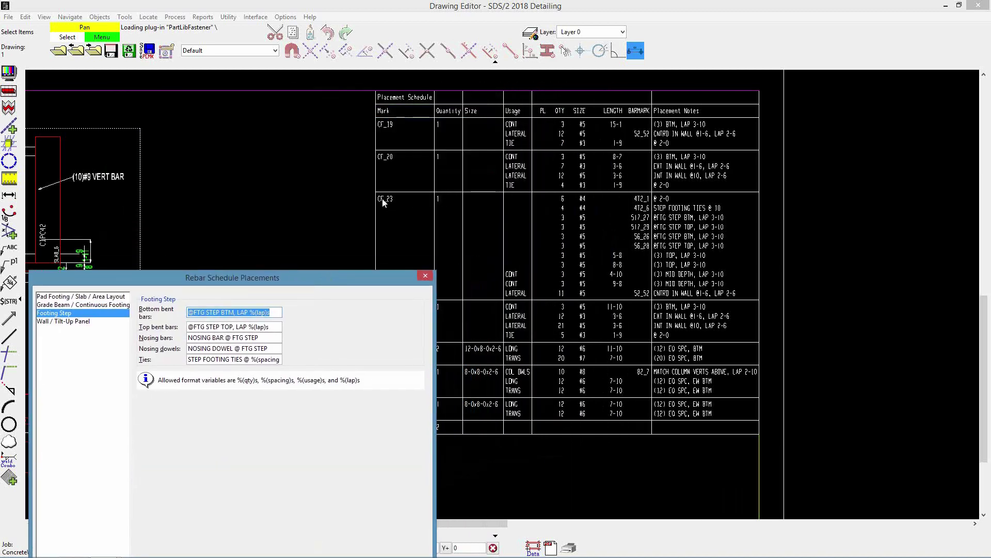
pyautogui.moveTo(364, 279); pyautogui.dragTo(439, 124)
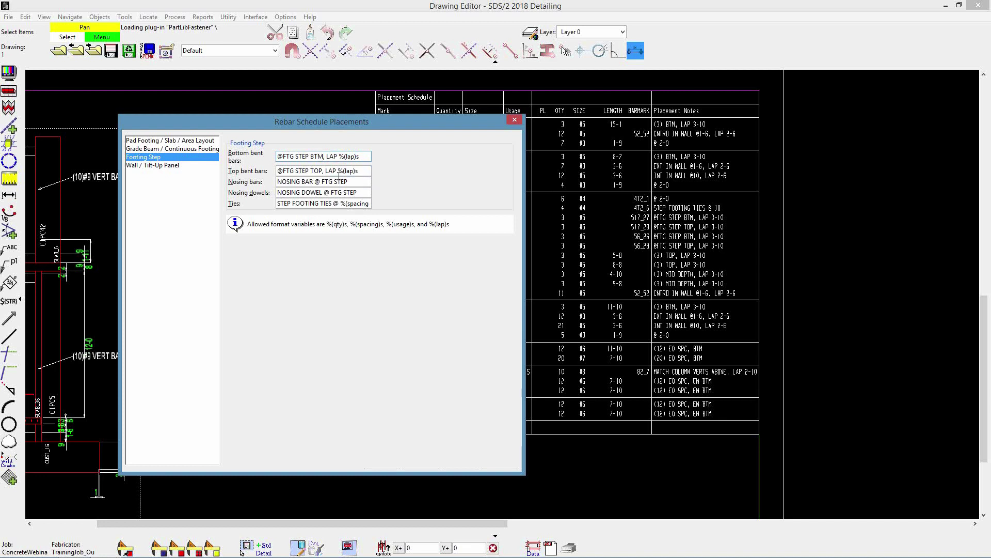
pyautogui.write('TOO')
pyautogui.moveTo(432, 475); pyautogui.dragTo(419, 506)
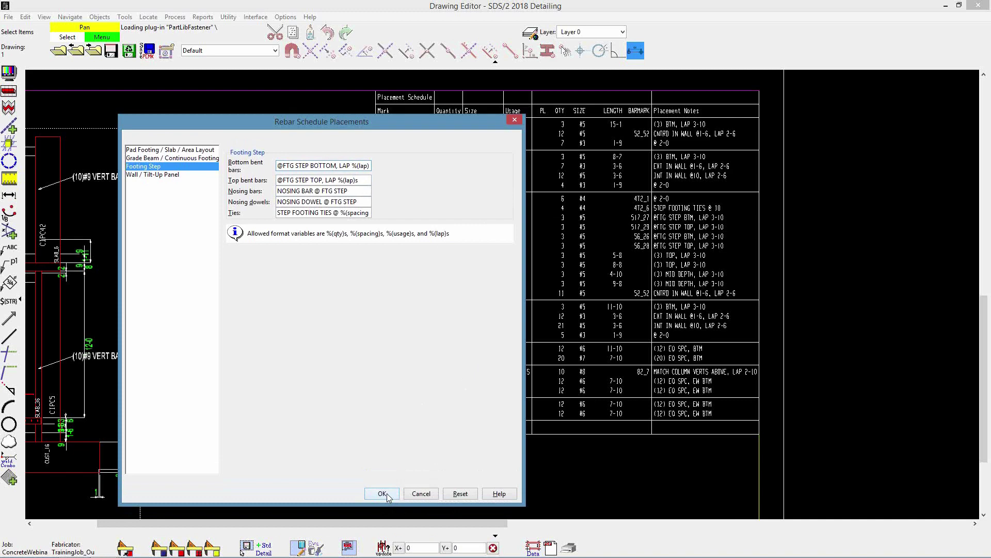
pyautogui.click(387, 494)
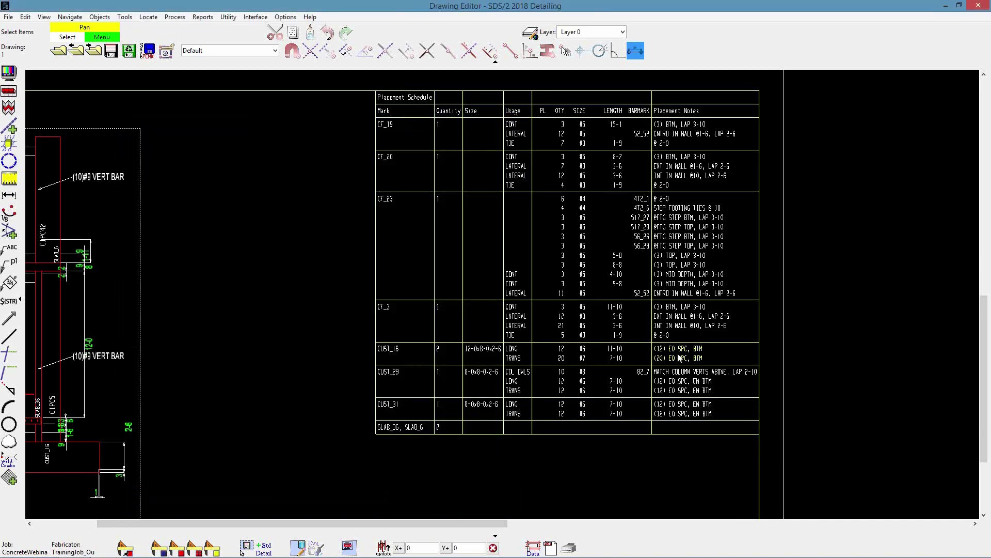
# Step: Save the StepFooting sheet, checking the CF_23 placement notes, and close the Drawing Editor
pyautogui.scroll(1, 689, 235)
pyautogui.scroll(1, 691, 238)
pyautogui.scroll(-1, 692, 255)
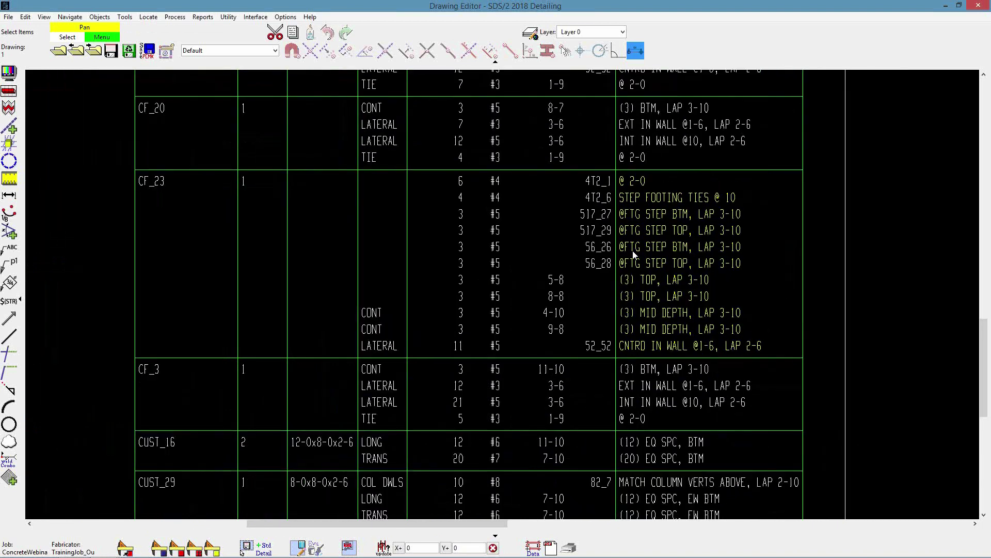
pyautogui.click(111, 56)
pyautogui.scroll(-2, 684, 253)
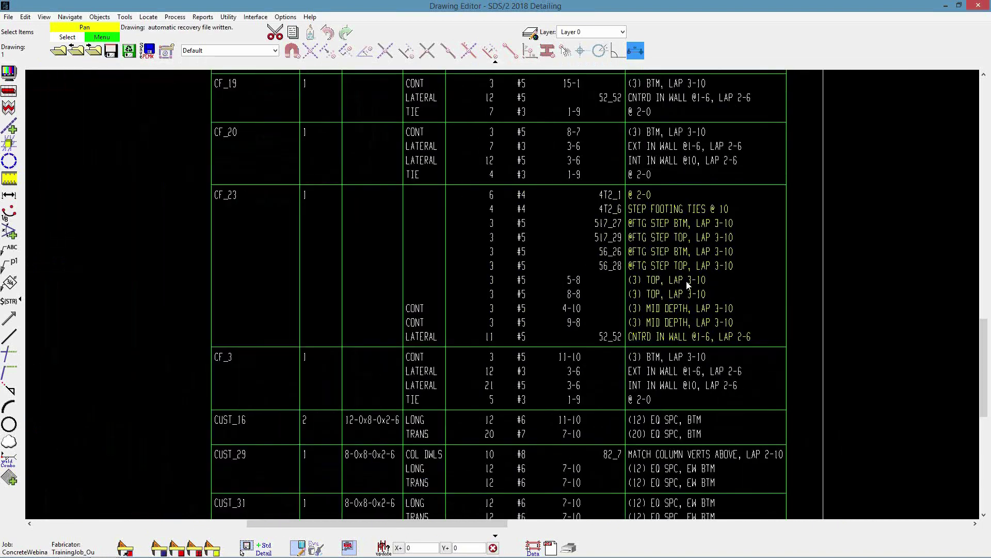
pyautogui.scroll(-1, 699, 273)
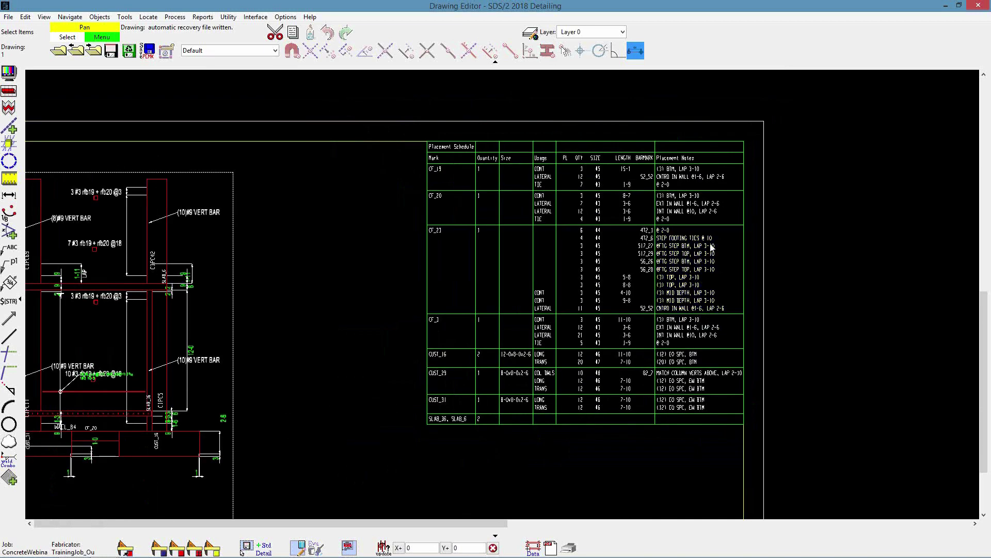
pyautogui.scroll(1, 710, 250)
pyautogui.scroll(3, 697, 273)
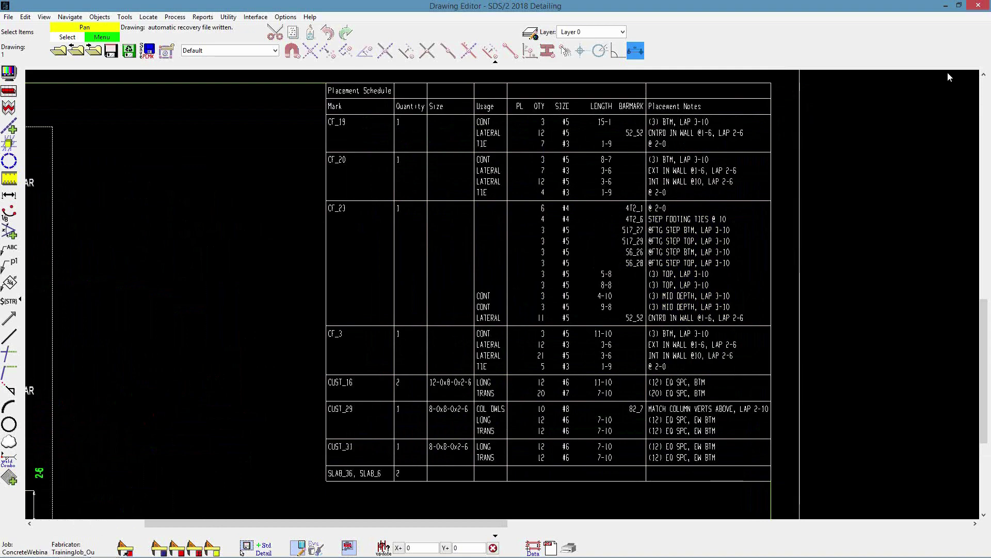
pyautogui.click(978, 6)
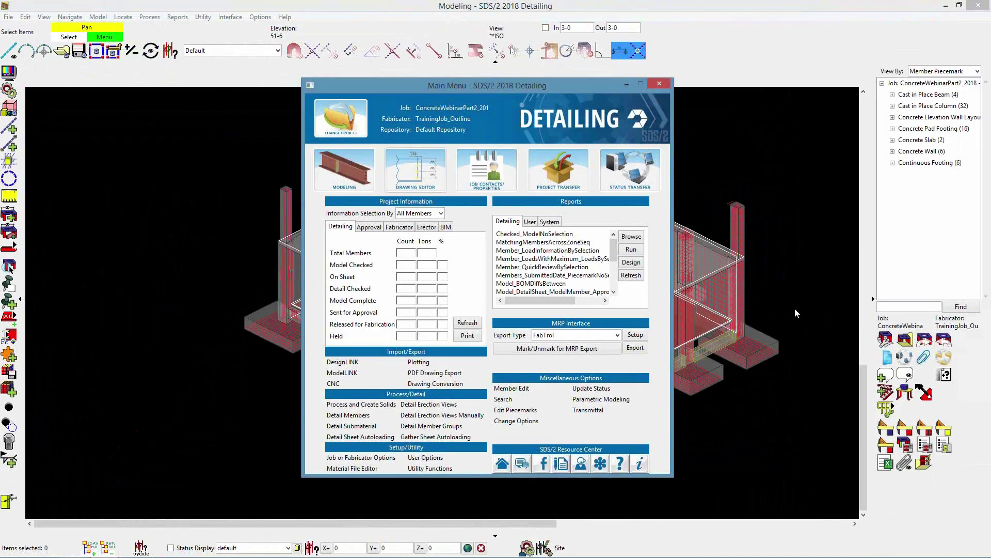
# Step: Inspect the step template of the CF_23 stepped continuous footing and leave its settings without changes
pyautogui.keyDown('shift'); pyautogui.moveTo(343, 298); pyautogui.dragTo(383, 374, button='middle'); pyautogui.keyUp('shift')
pyautogui.scroll(3, 232, 316)
pyautogui.scroll(3, 343, 333)
pyautogui.scroll(-3, 330, 360)
pyautogui.scroll(3, 232, 300)
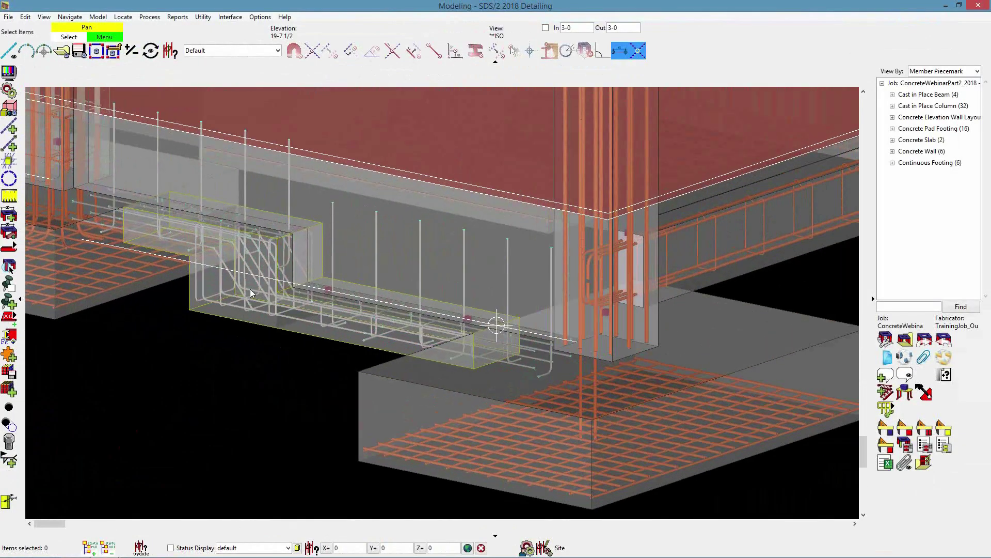
pyautogui.doubleClick(239, 298)
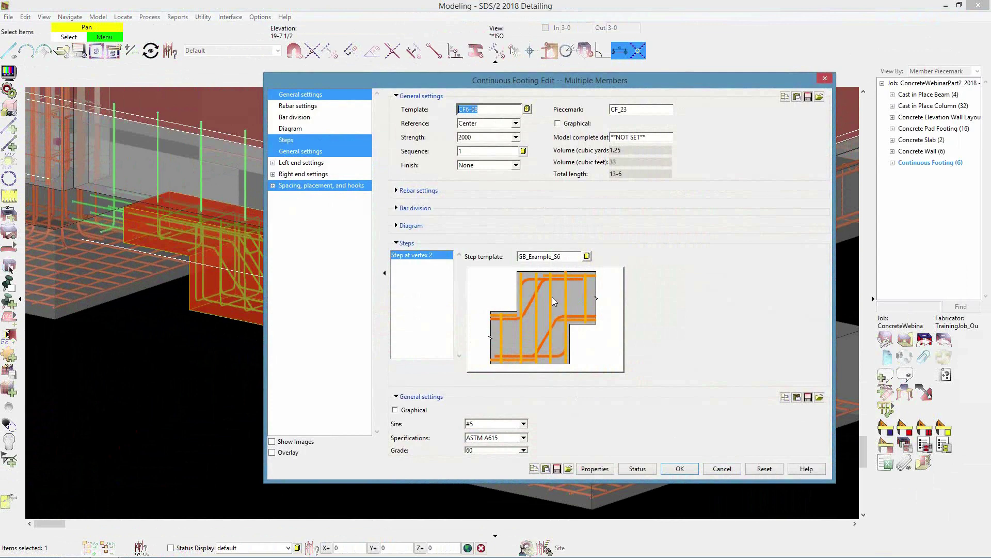
pyautogui.click(722, 468)
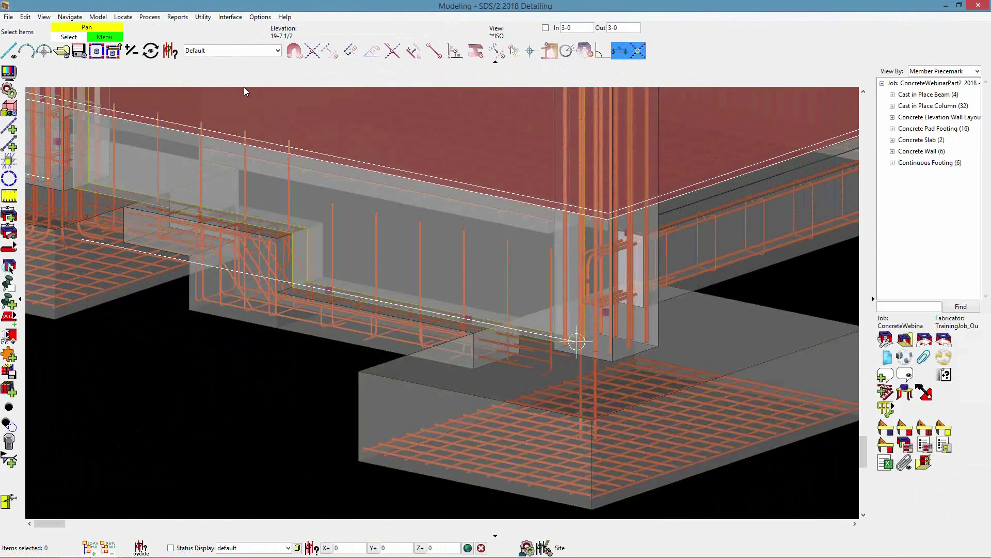
# Step: Limit selection to rebar and review the placement note of the bottom bent bar at the footing step
pyautogui.click(260, 50)
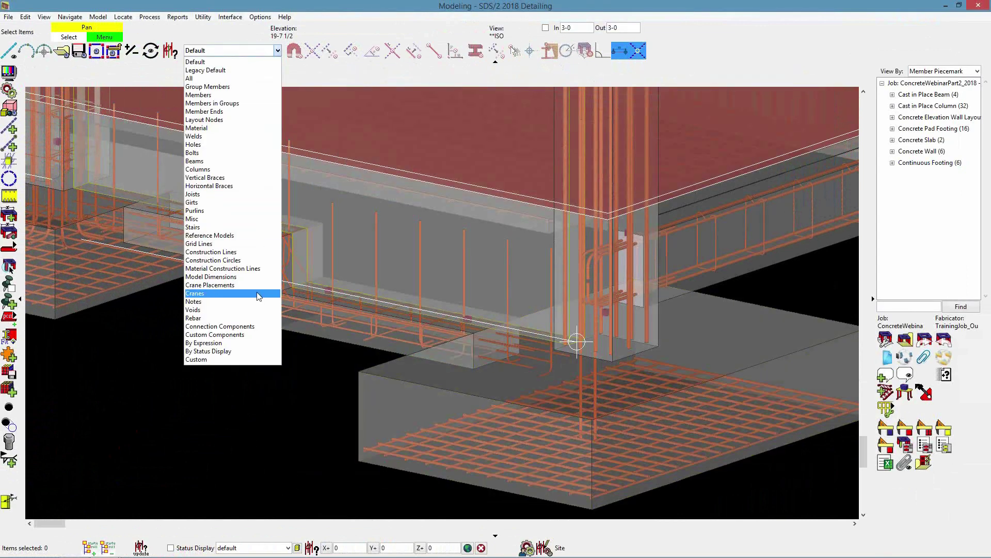
pyautogui.click(256, 318)
pyautogui.scroll(5, 242, 298)
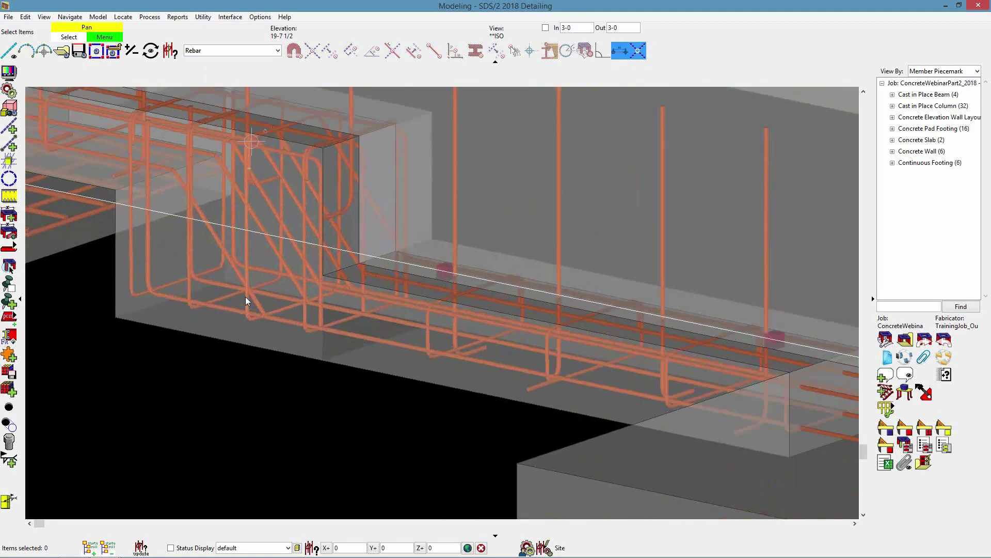
pyautogui.scroll(2, 246, 296)
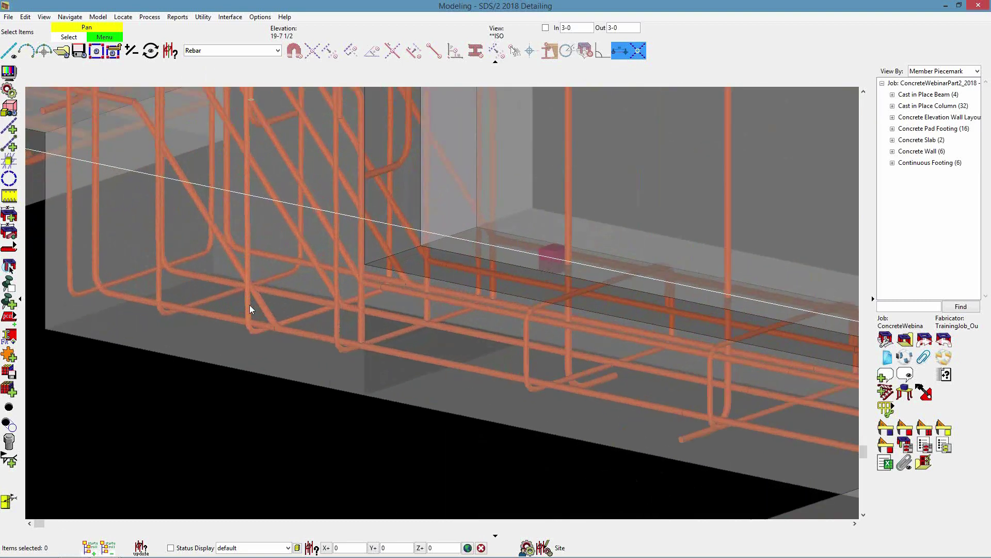
pyautogui.doubleClick(226, 318)
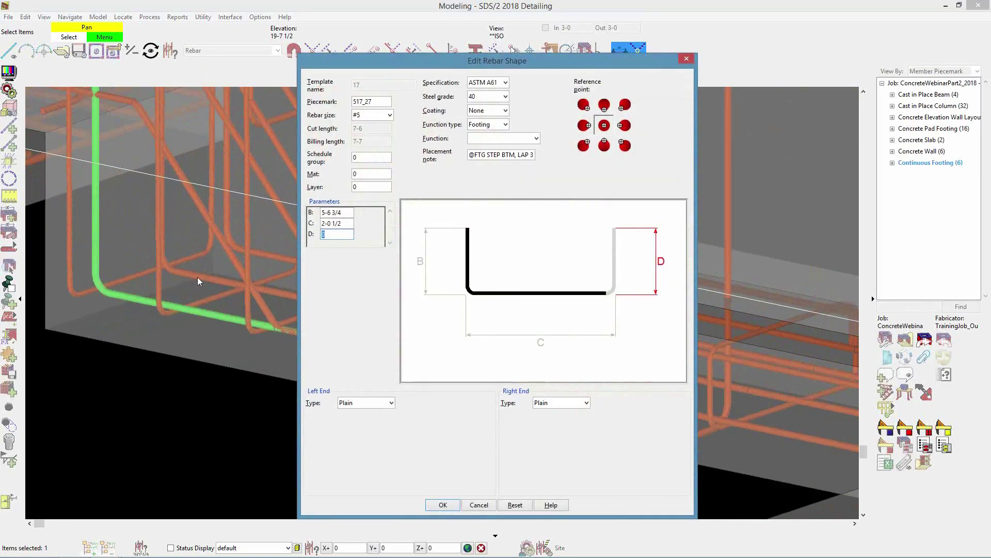
pyautogui.doubleClick(489, 156)
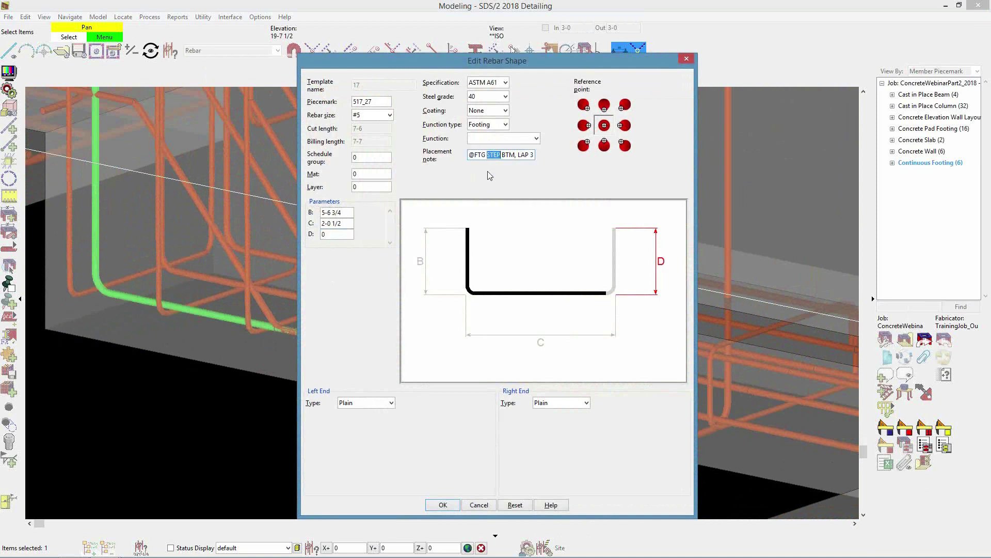
pyautogui.hotkey('shift', 'Tab')
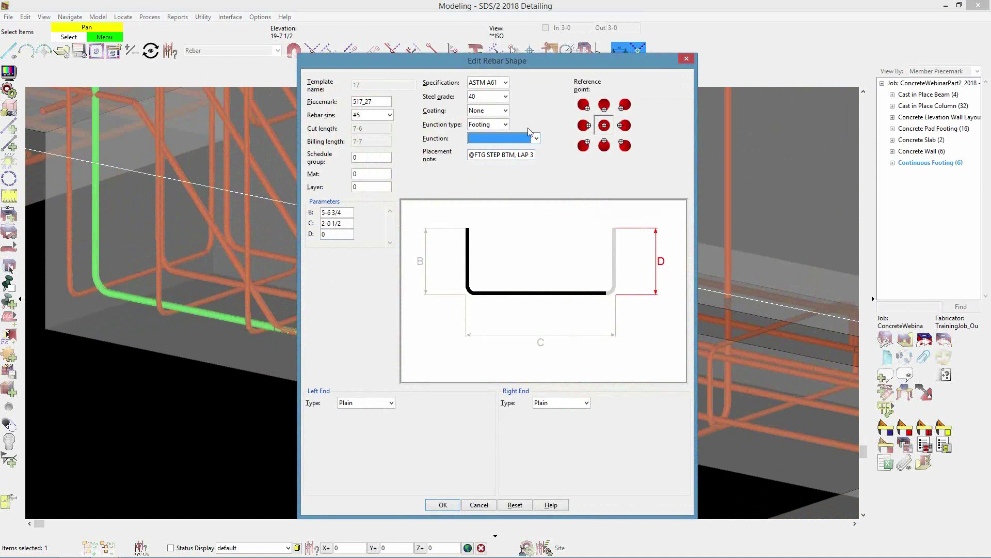
pyautogui.click(479, 505)
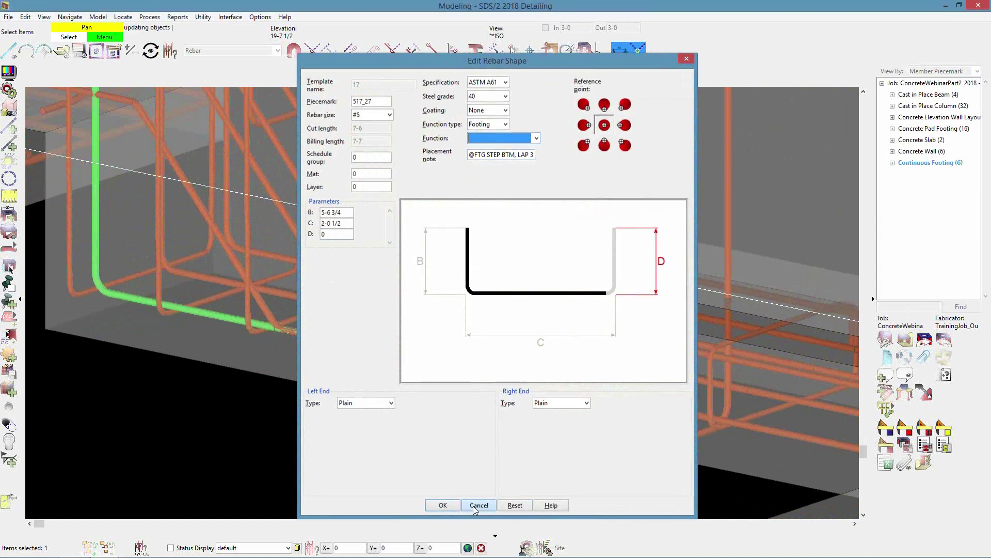
# Step: Restore the default selection filter and mark the stepped continuous footing for processing
pyautogui.click(258, 50)
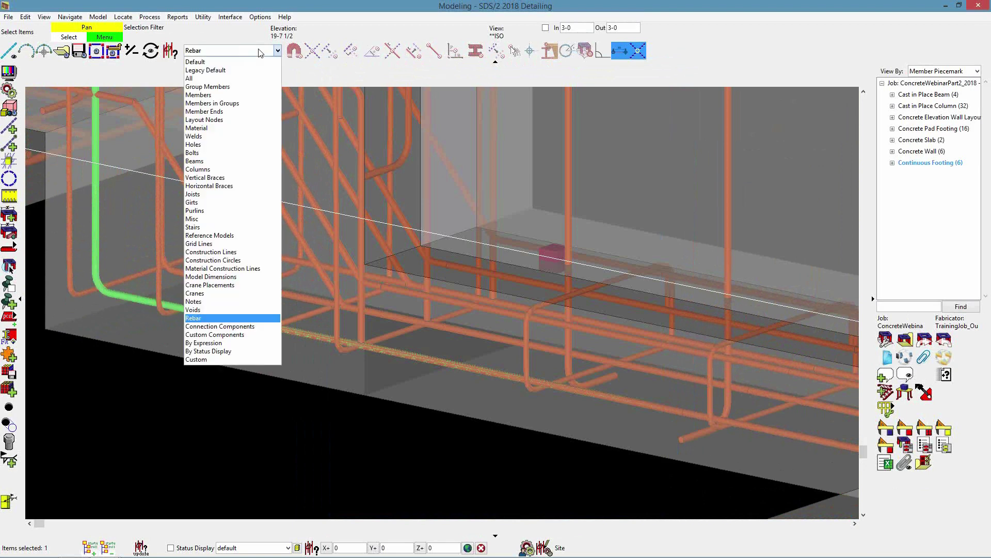
pyautogui.click(222, 64)
pyautogui.rightClick(239, 325)
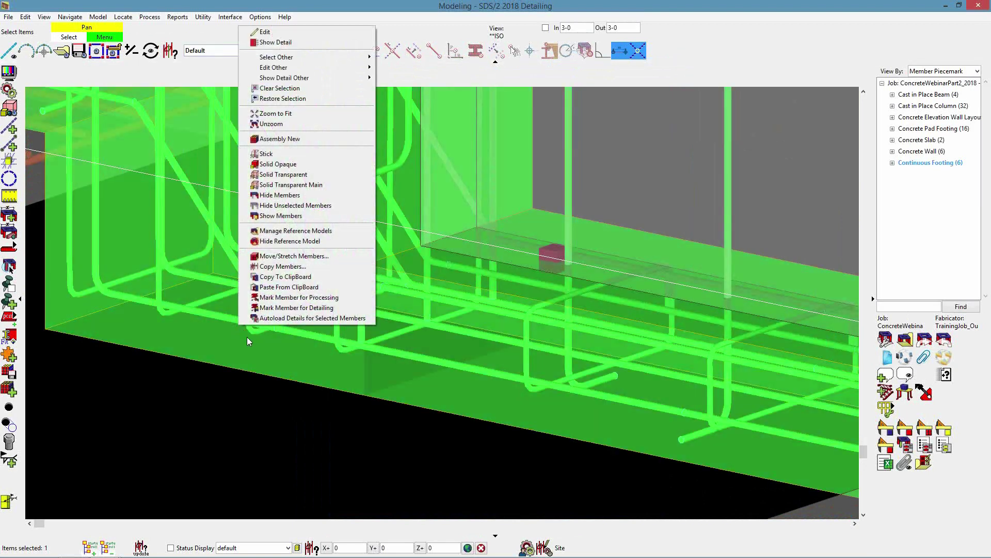
pyautogui.click(318, 298)
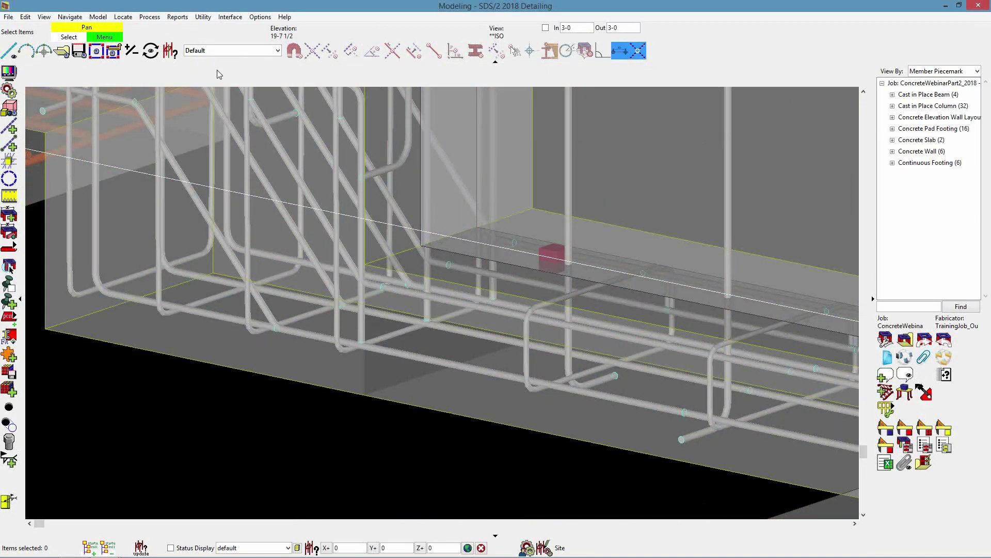
# Step: Limit selection to rebar again and recheck the bottom bent bar's placement note, declining to regenerate the material
pyautogui.click(227, 50)
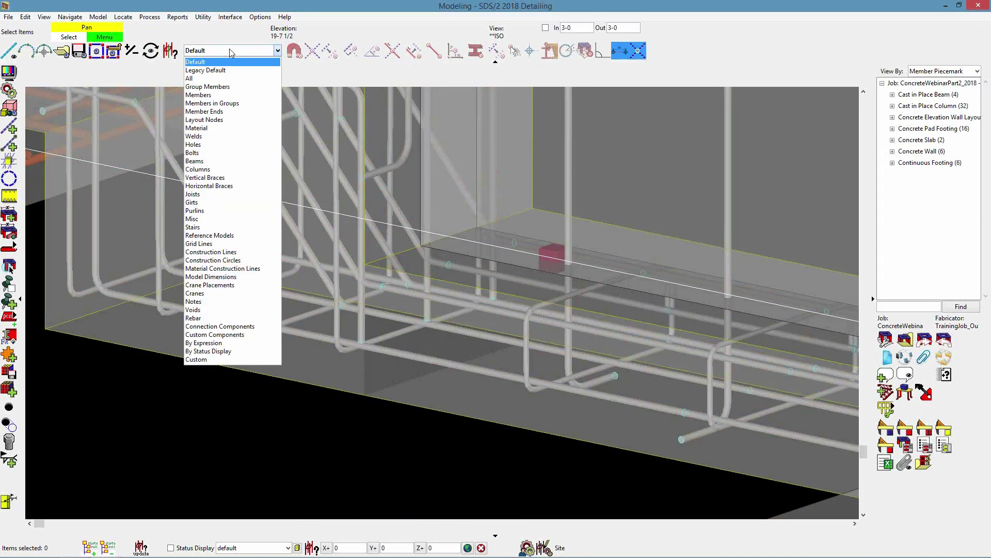
pyautogui.click(203, 320)
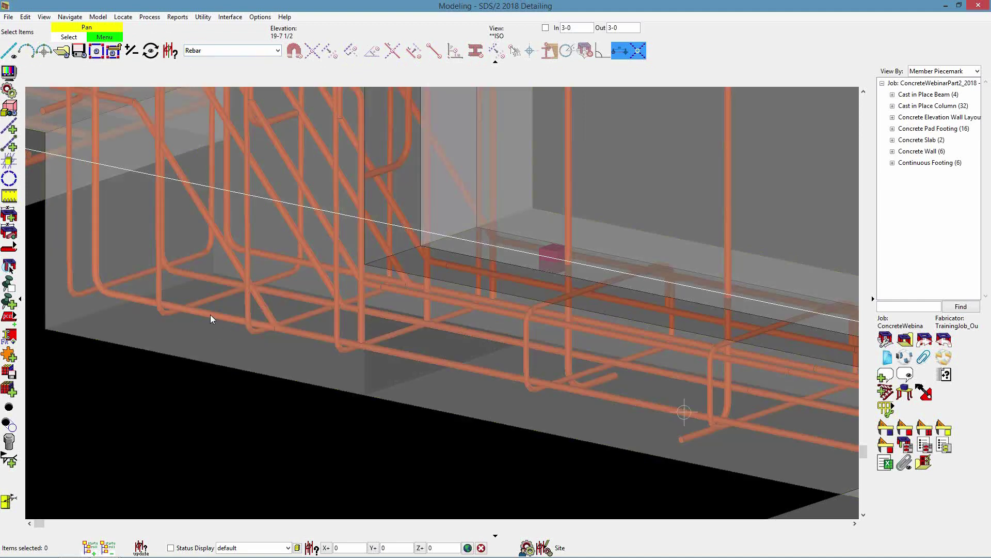
pyautogui.doubleClick(209, 314)
pyautogui.click(509, 157)
pyautogui.click(516, 155)
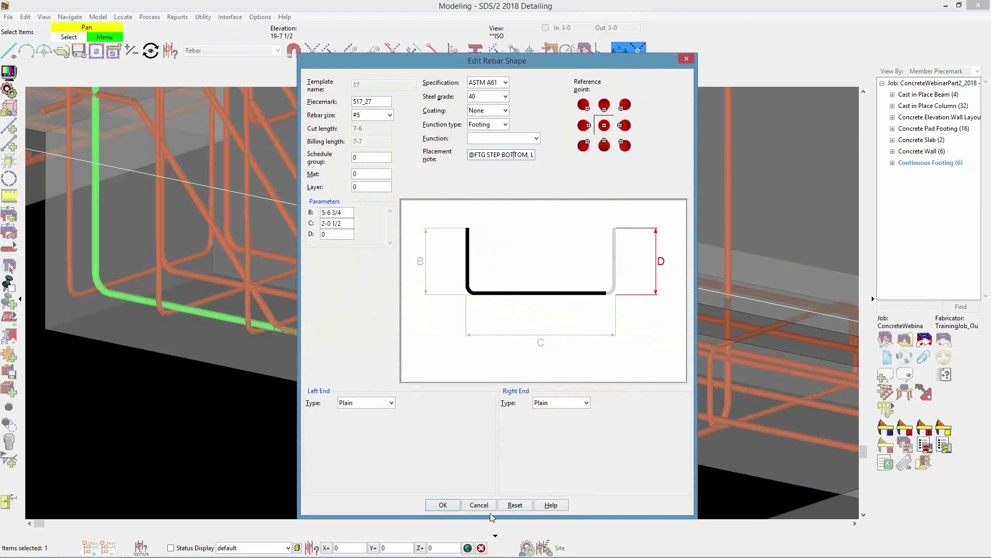
pyautogui.click(443, 505)
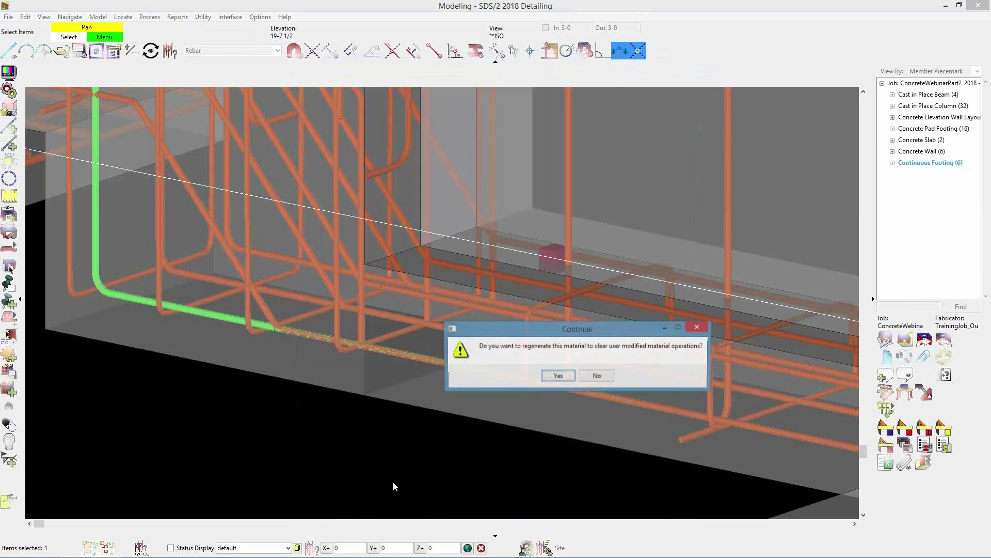
pyautogui.click(595, 380)
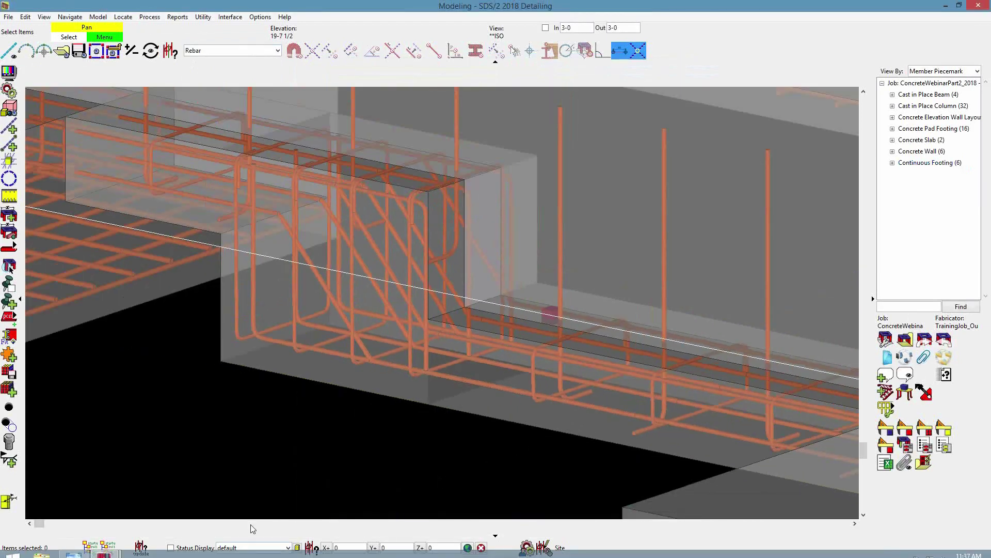
# Step: Switch to the Drawing Editor, open the StepFooting erection sheet and examine the CF_23 placement notes
pyautogui.click(110, 550)
pyautogui.click(102, 488)
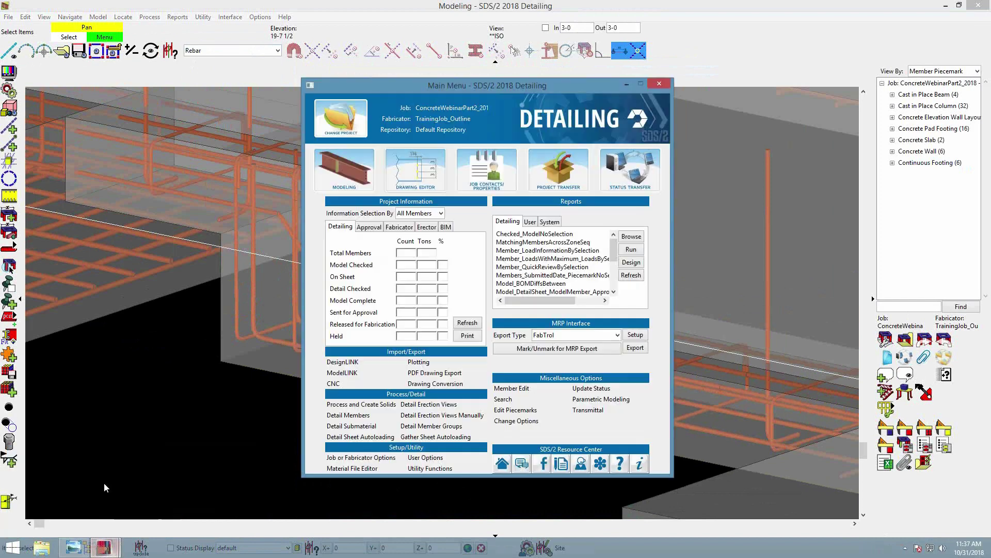
pyautogui.click(417, 165)
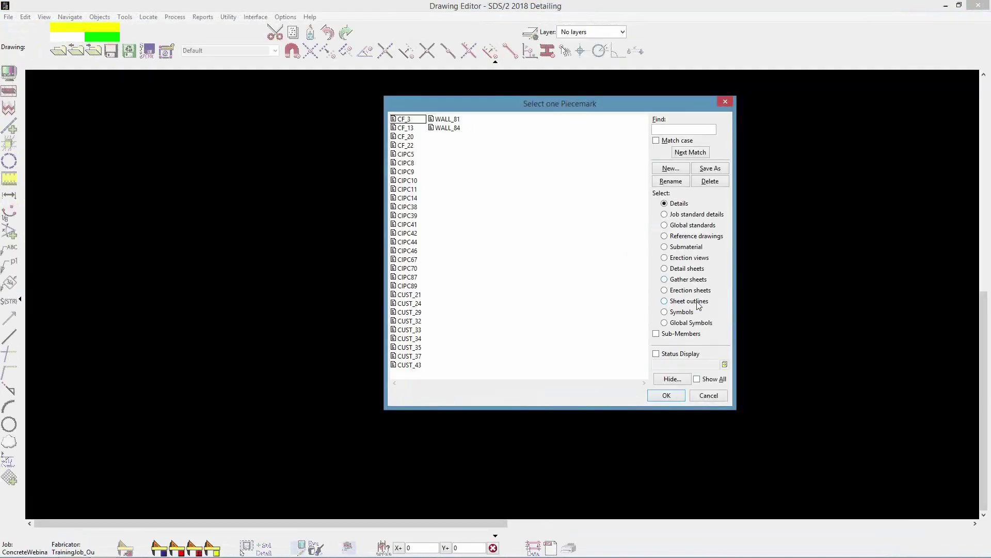
pyautogui.click(665, 290)
pyautogui.doubleClick(407, 178)
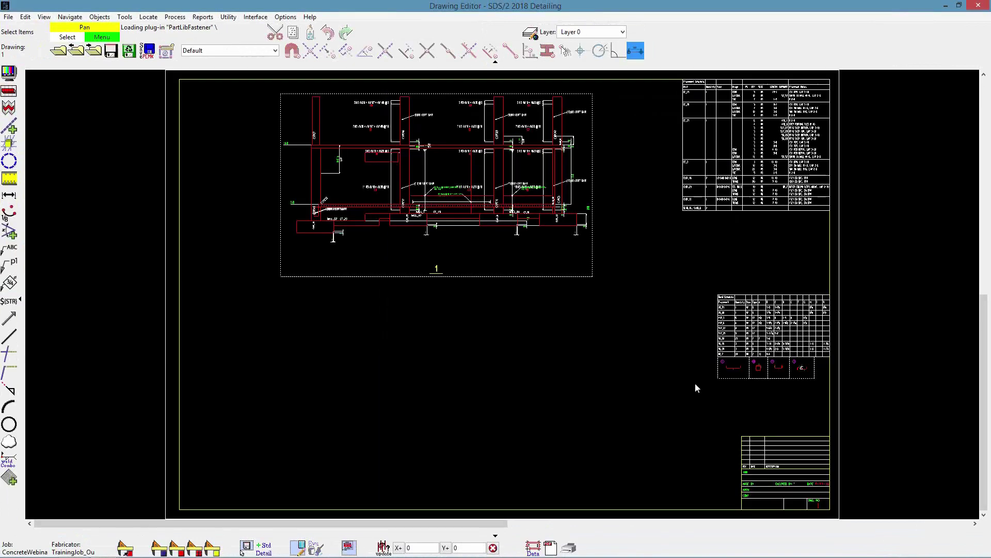
pyautogui.scroll(5, 819, 111)
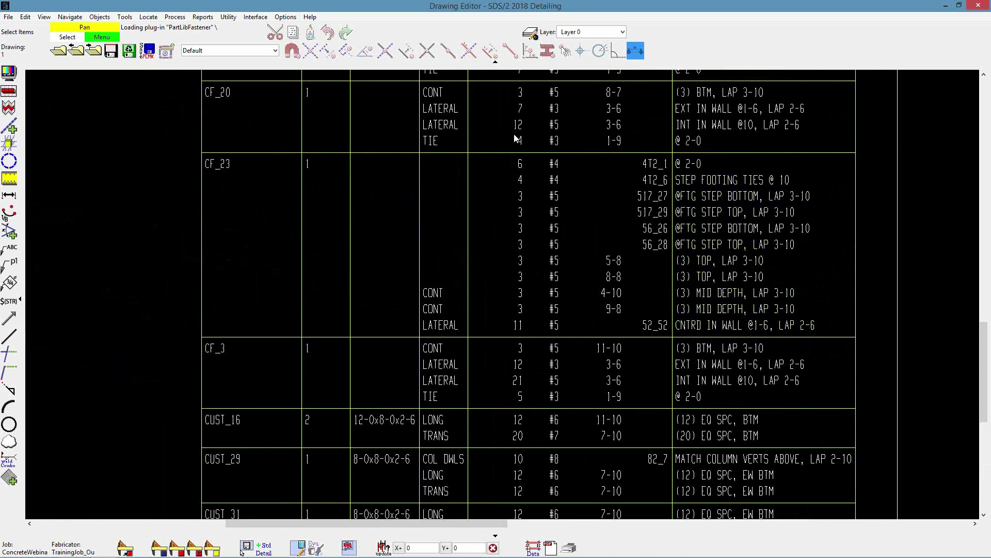
# Step: Review the Footing Step formats in the concrete fabricator's rebar schedule placements against the sheet's CF_23 notes, leaving them unedited
pyautogui.click(286, 18)
pyautogui.moveTo(333, 48)
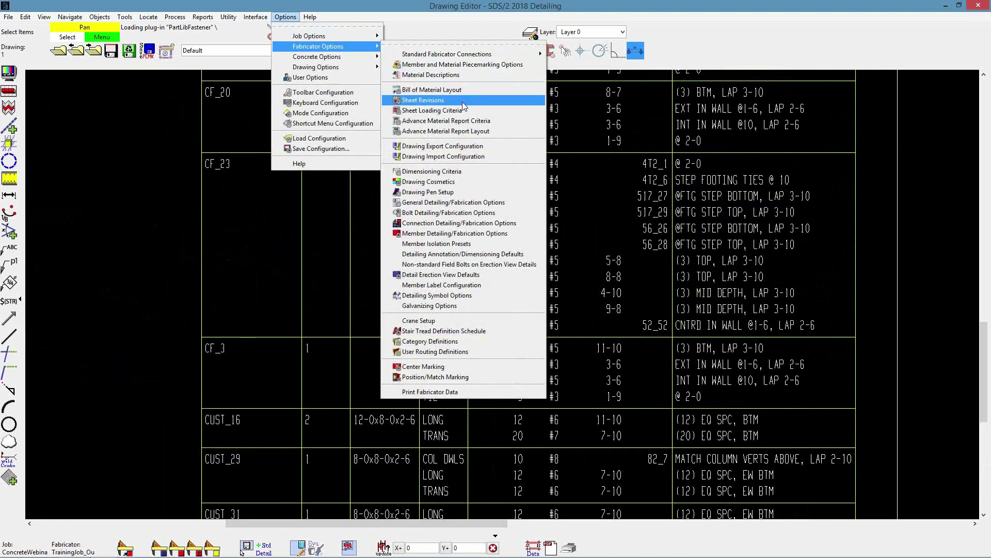
pyautogui.moveTo(369, 57)
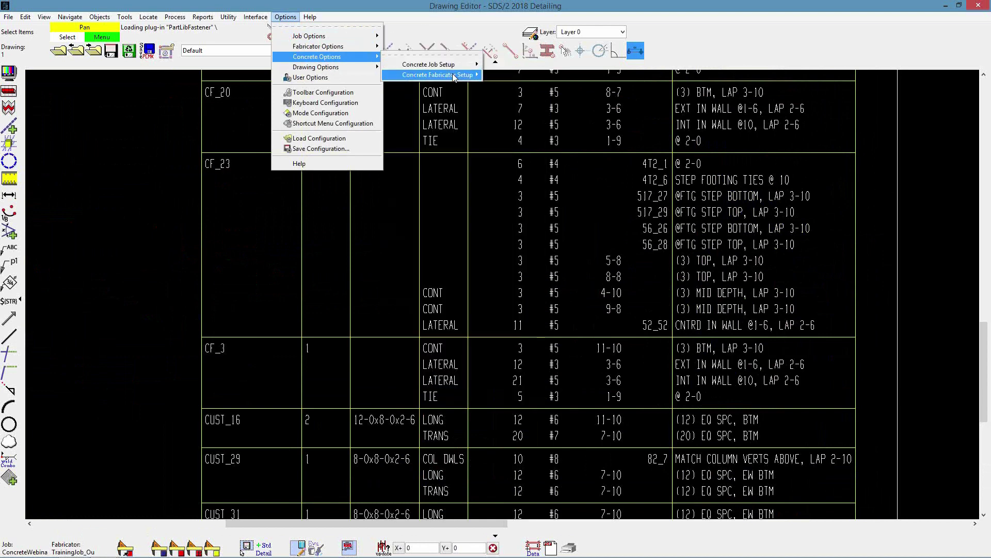
pyautogui.moveTo(462, 76)
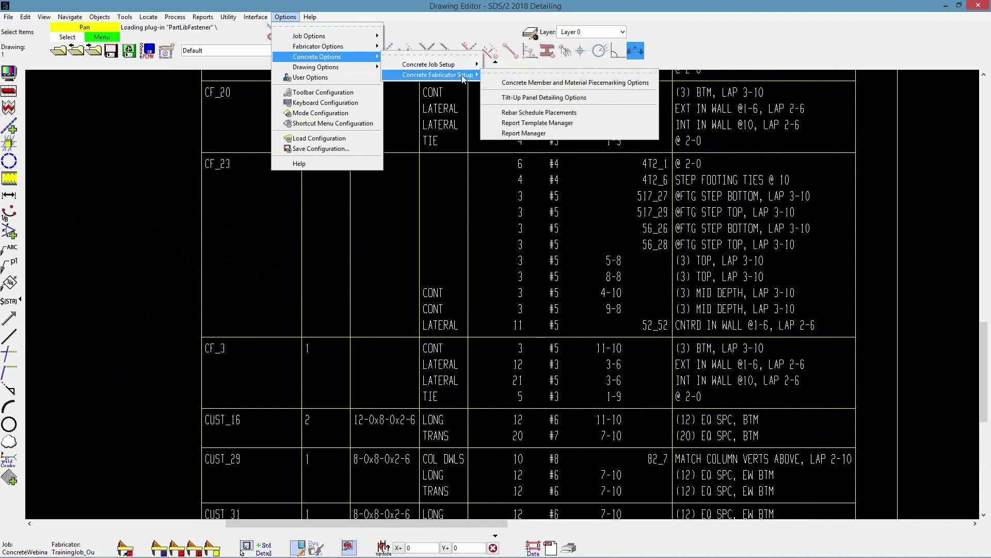
pyautogui.click(564, 112)
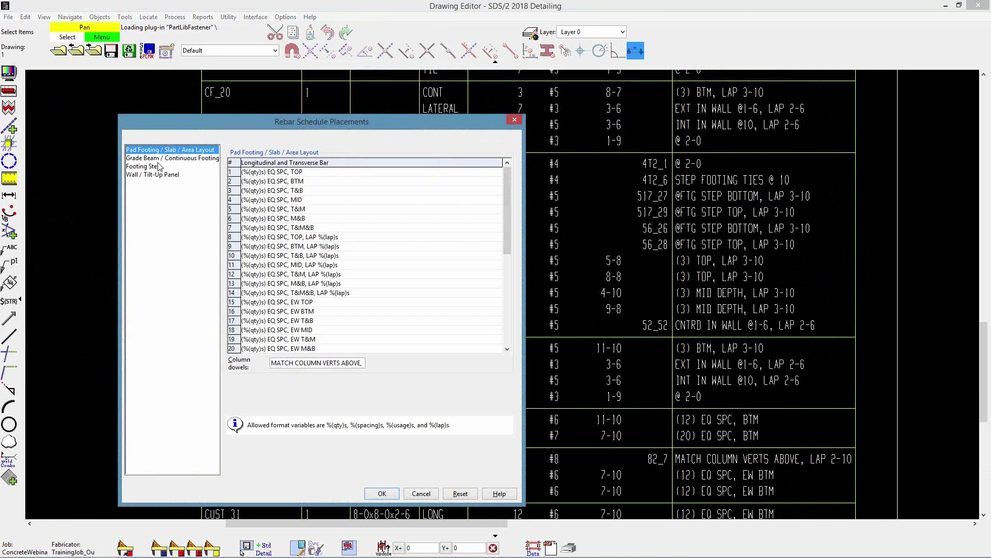
pyautogui.click(153, 167)
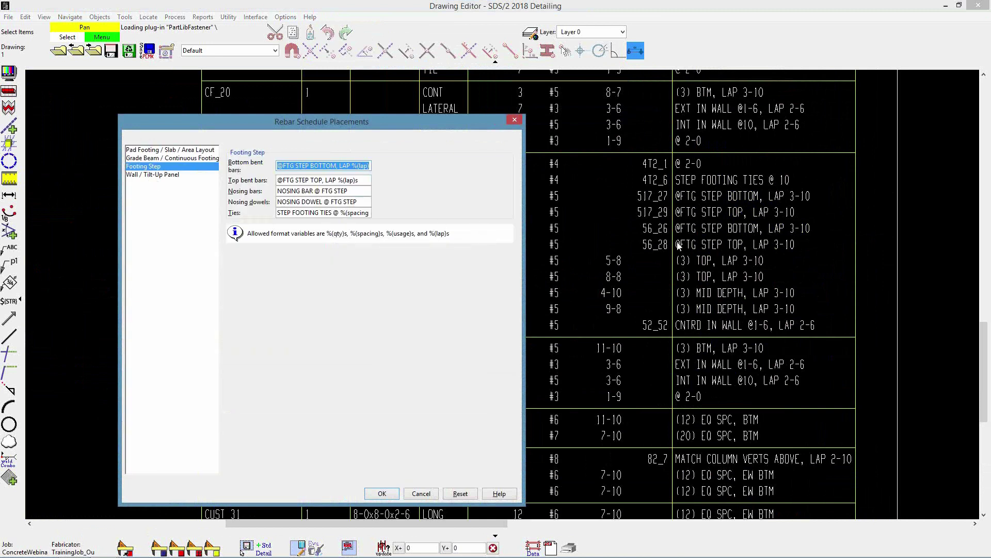
pyautogui.moveTo(408, 122); pyautogui.dragTo(513, 116)
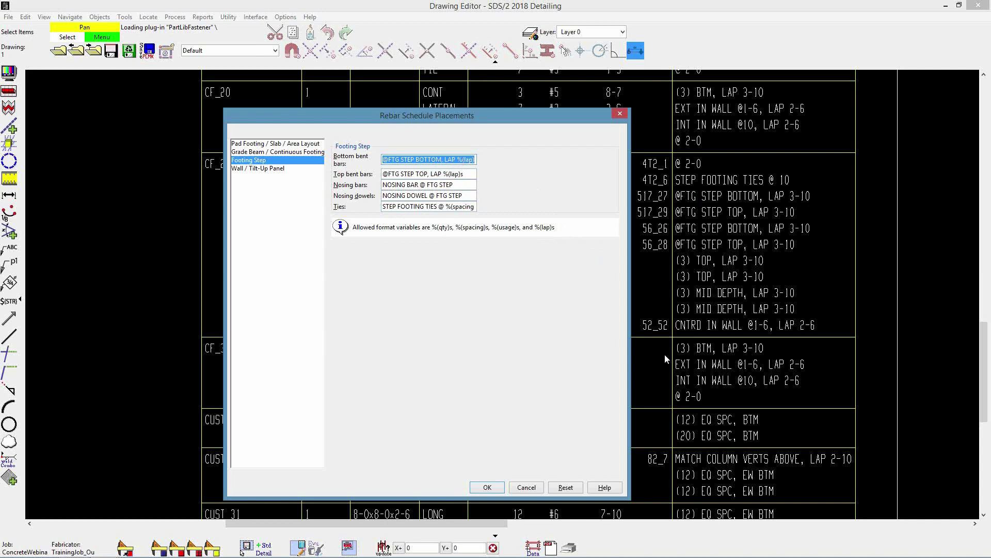
pyautogui.click(530, 489)
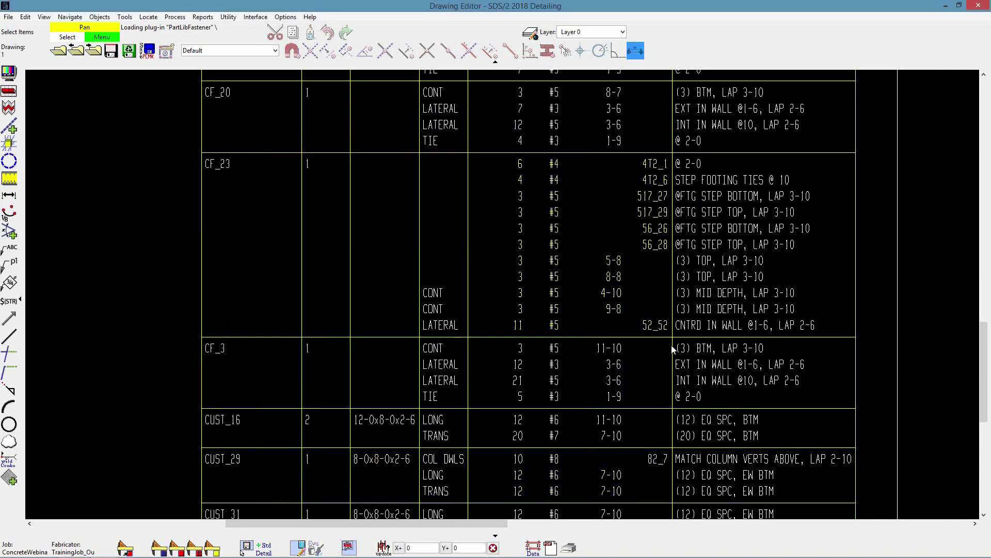
# Step: Examine the bend schedule on the sheet, including its bar segment dimensions and bend type diagrams
pyautogui.scroll(-5, 655, 382)
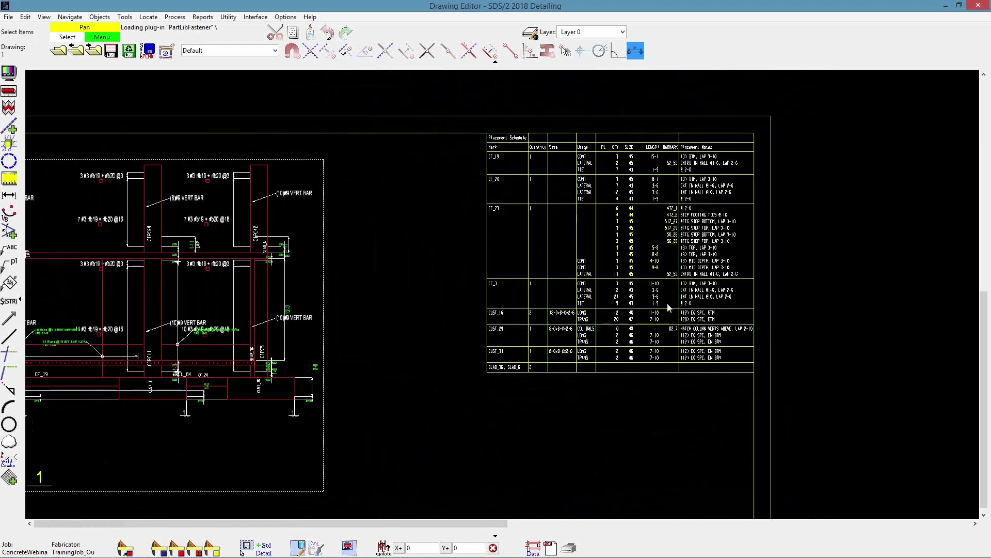
pyautogui.scroll(-1, 661, 311)
pyautogui.scroll(5, 654, 454)
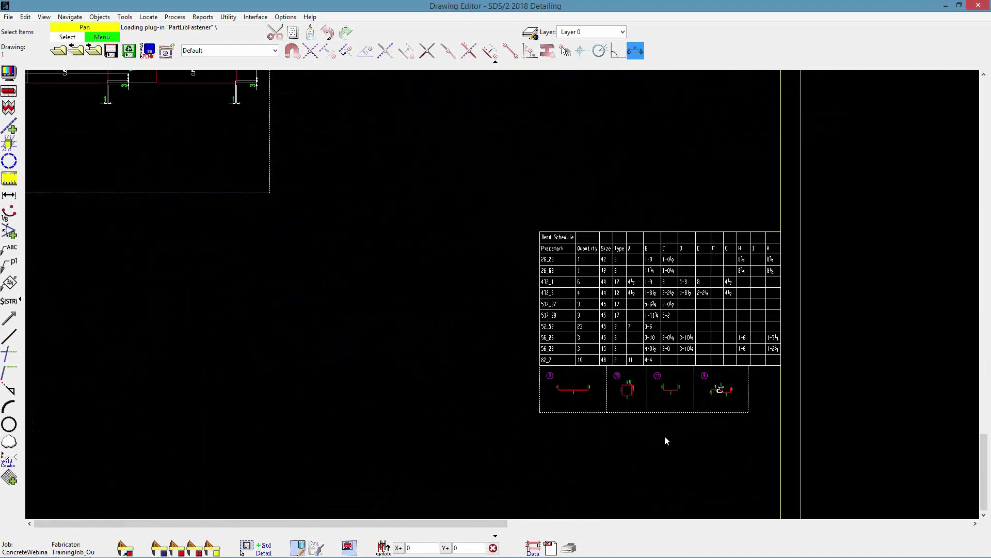
pyautogui.scroll(4, 681, 333)
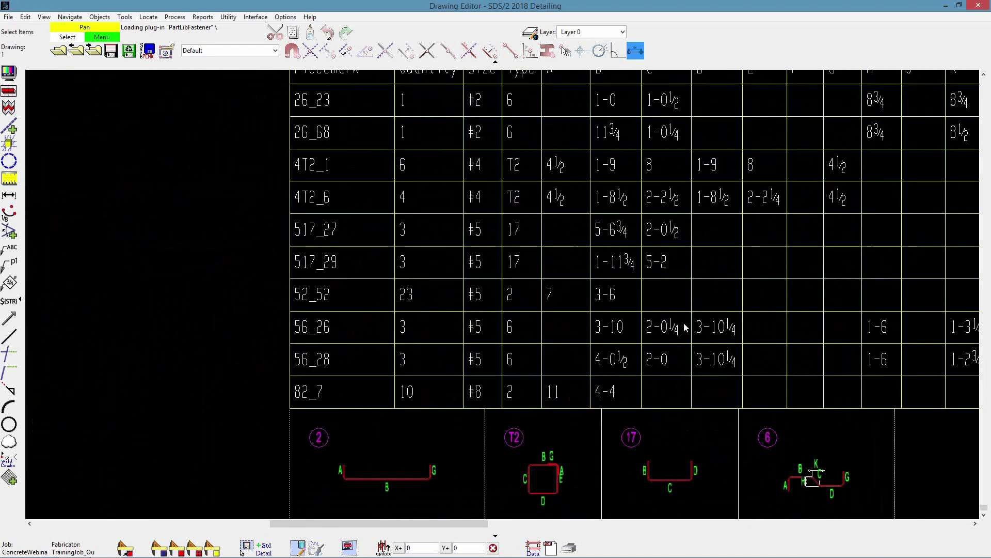
pyautogui.scroll(-2, 691, 368)
pyautogui.moveTo(692, 313); pyautogui.dragTo(681, 335, button='middle')
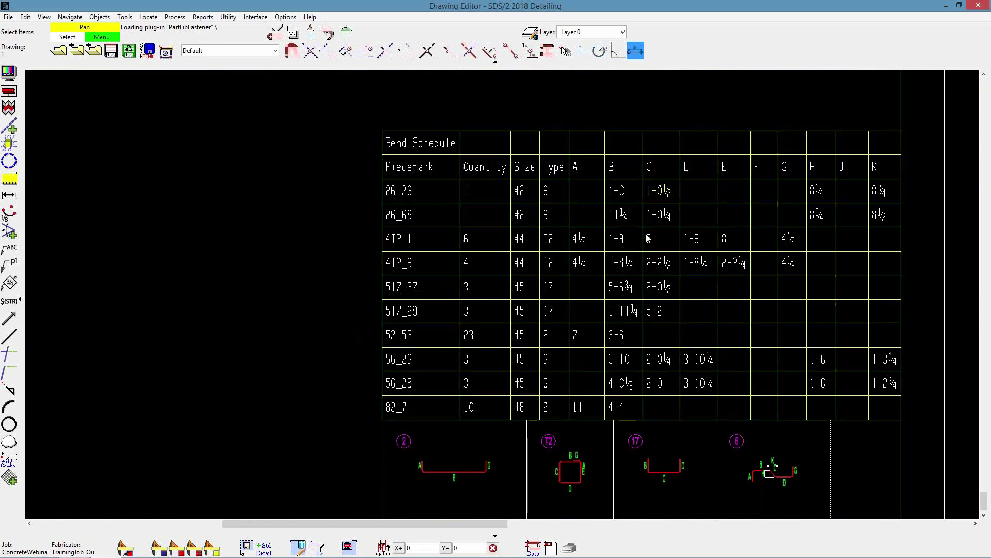
pyautogui.click(285, 17)
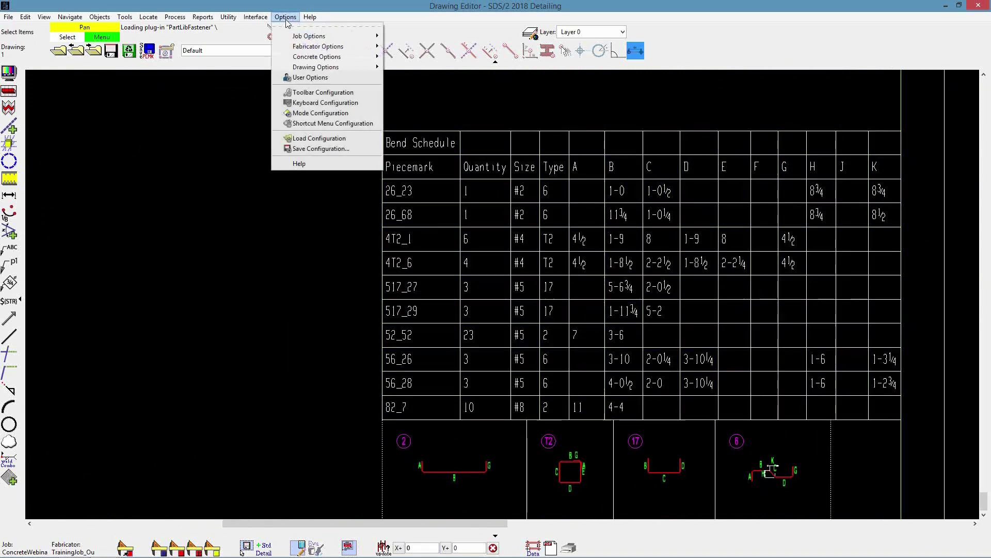
pyautogui.moveTo(346, 58)
pyautogui.moveTo(435, 65)
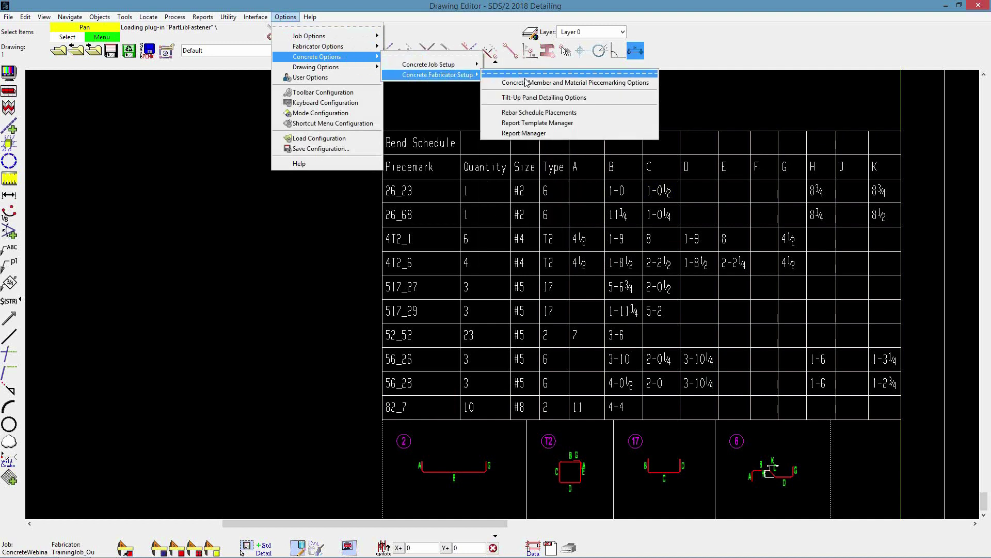
pyautogui.click(534, 84)
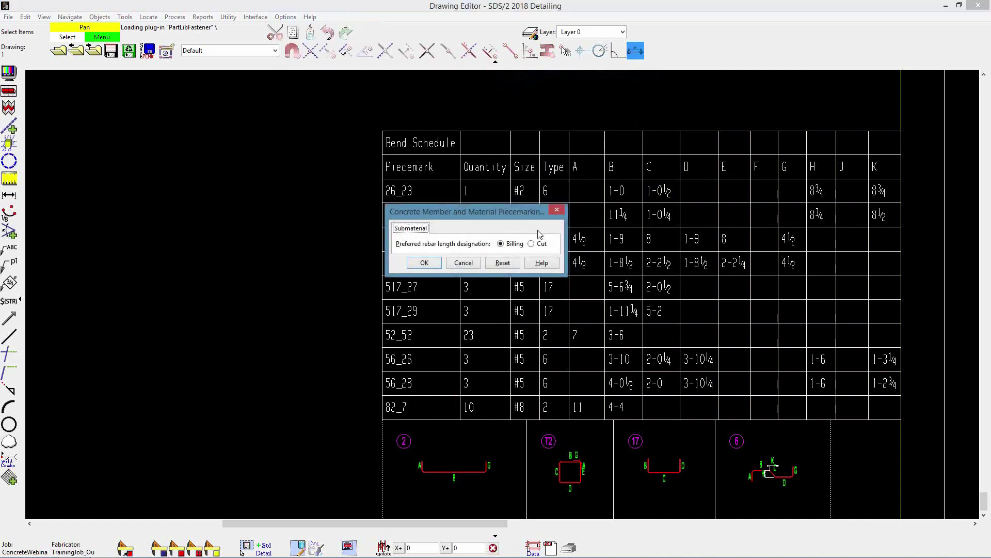
pyautogui.click(463, 263)
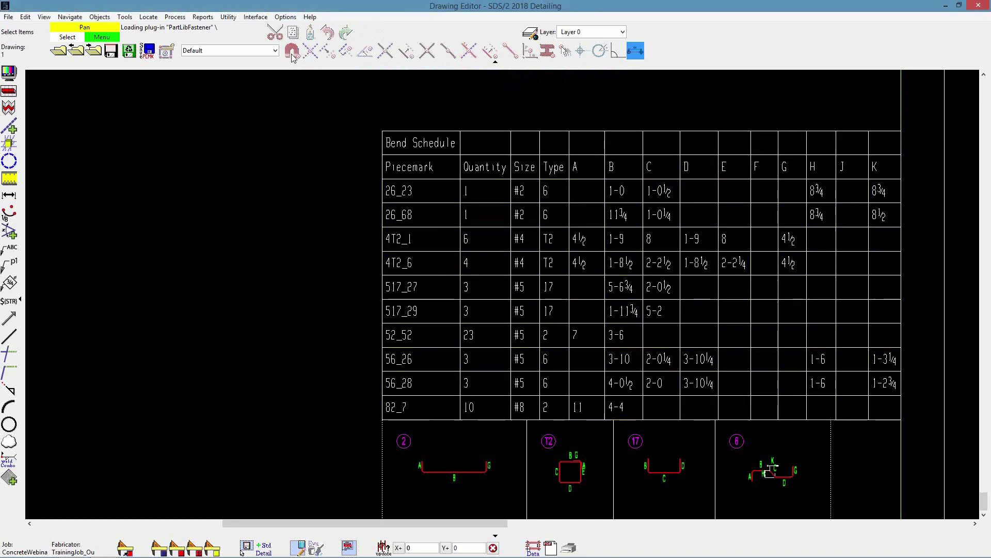
# Step: Set the rebar segment rounding value to 1/2 in the concrete job's rebar definitions and check the bend schedule dimensions
pyautogui.click(285, 17)
pyautogui.moveTo(335, 57)
pyautogui.moveTo(454, 66)
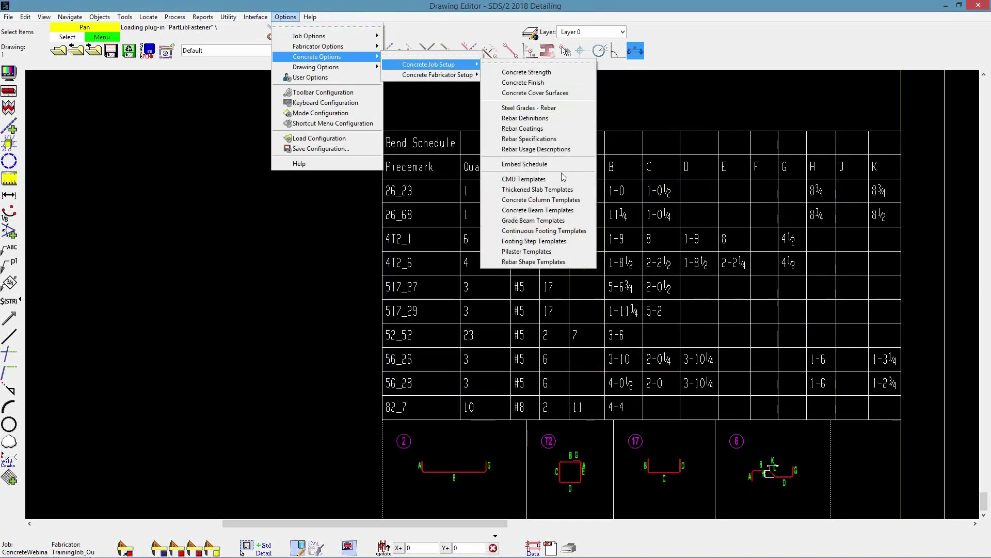
pyautogui.click(559, 122)
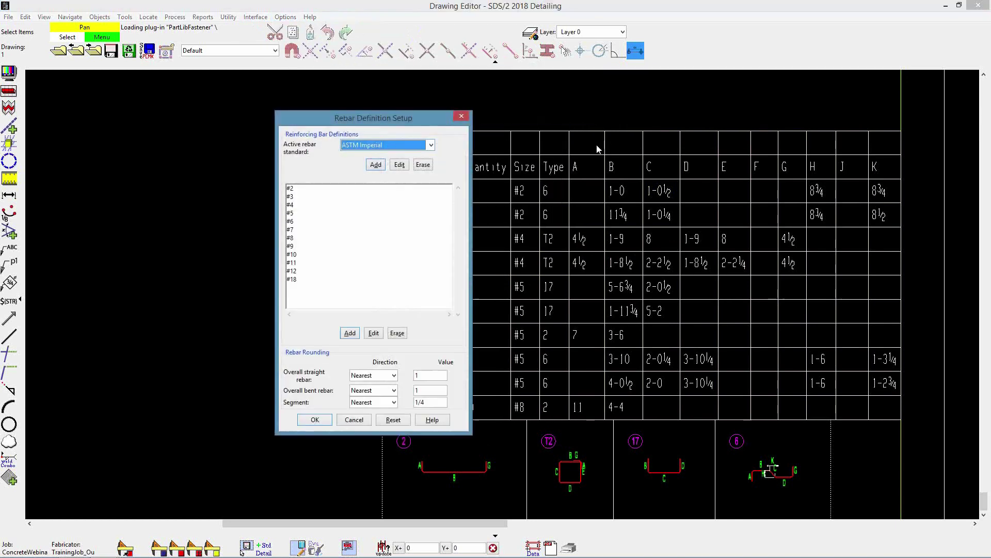
pyautogui.moveTo(401, 116); pyautogui.dragTo(266, 115)
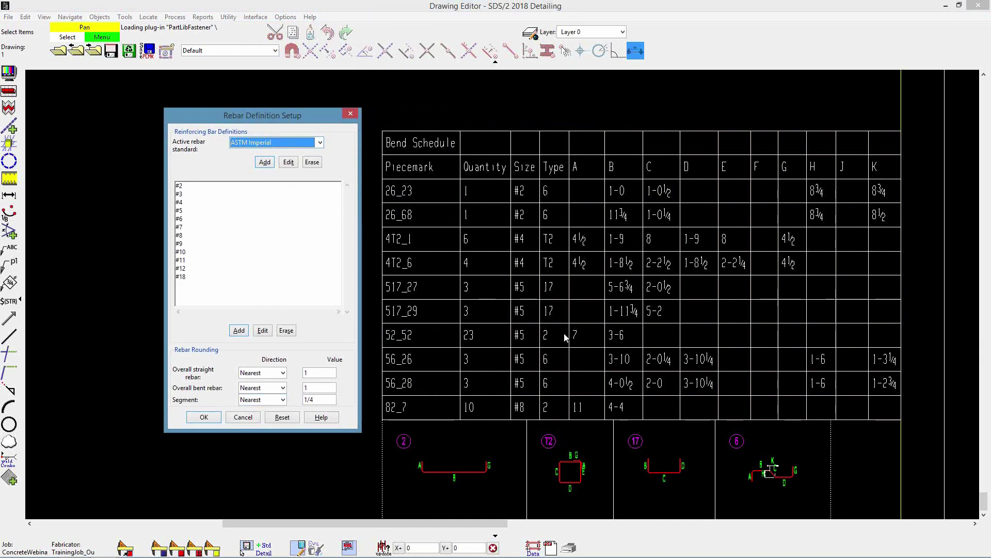
pyautogui.click(320, 399)
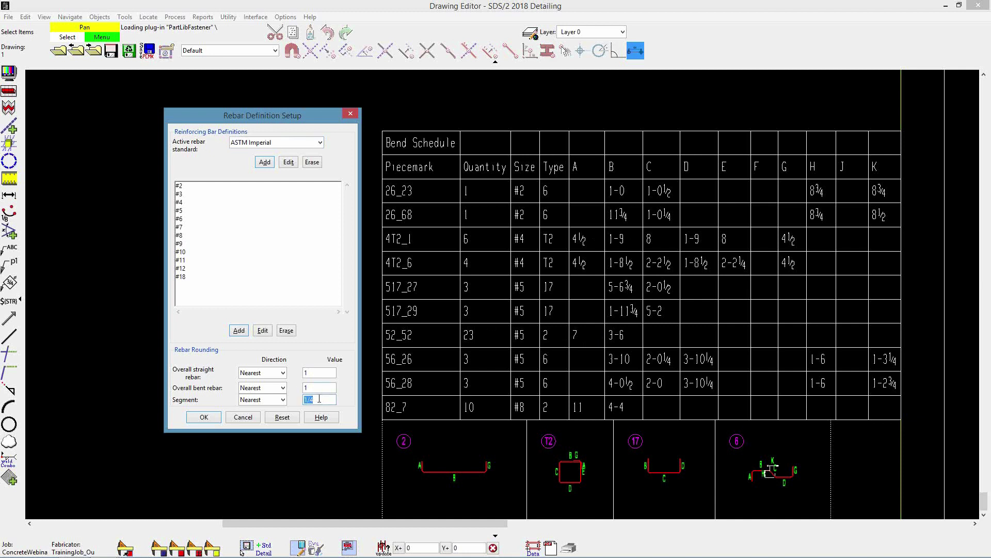
pyautogui.write('1')
pyautogui.click(204, 417)
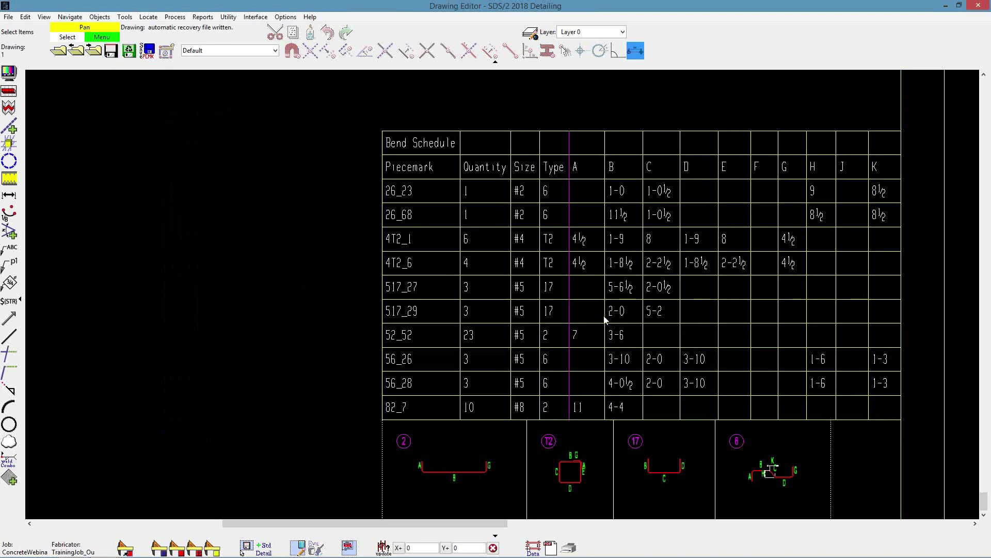
pyautogui.scroll(3, 602, 315)
pyautogui.scroll(-1, 630, 275)
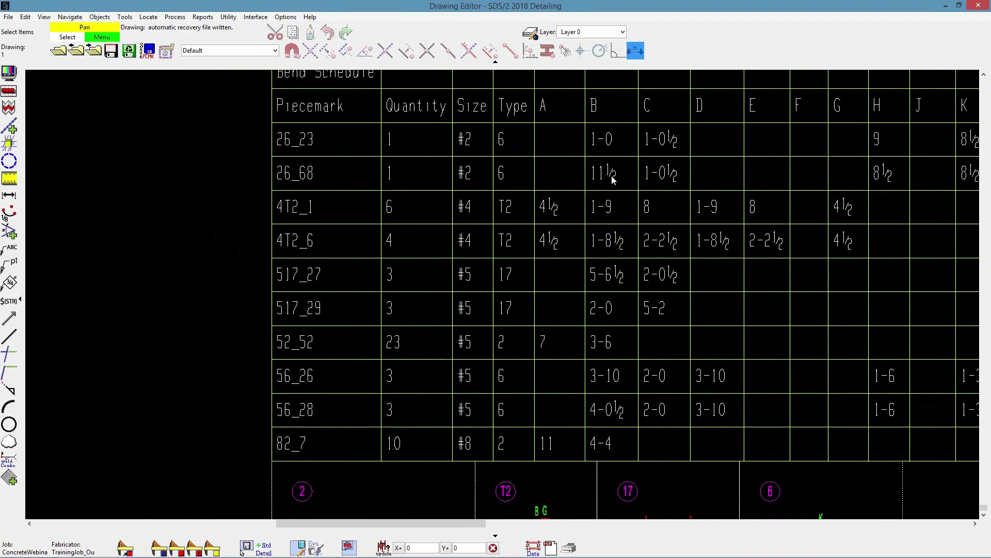
pyautogui.scroll(-1, 549, 279)
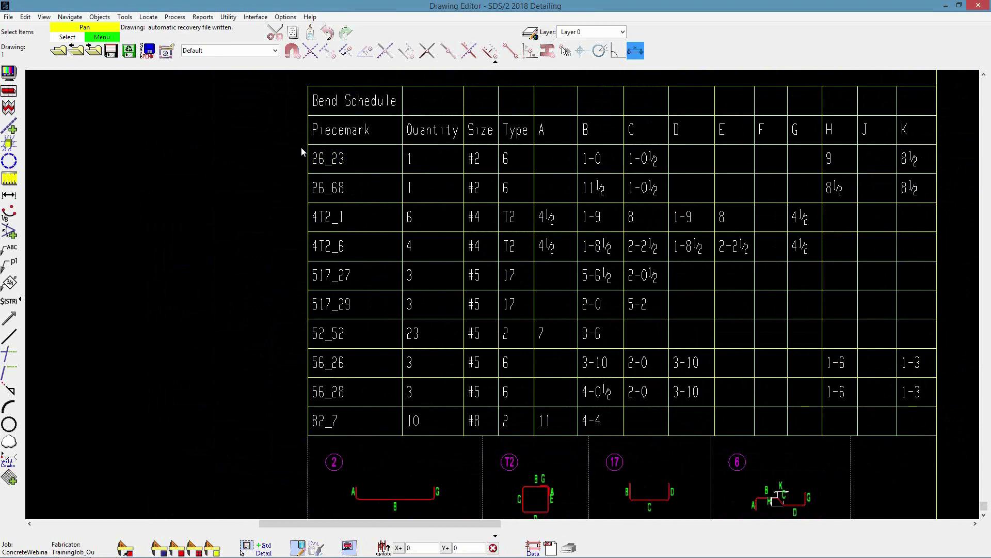
# Step: Set the rebar segment rounding value back to 1/4 in the concrete job's rebar definitions
pyautogui.click(285, 17)
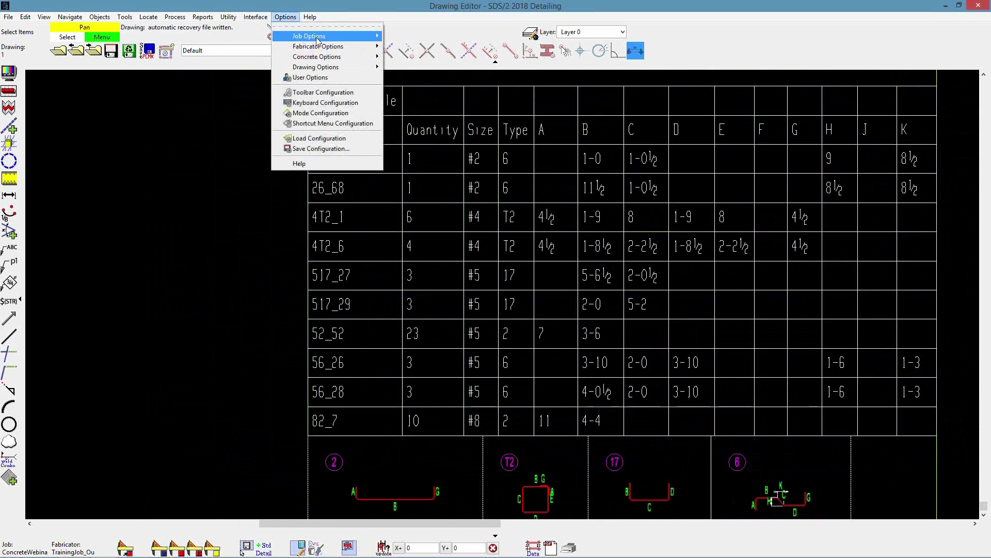
pyautogui.moveTo(346, 58)
pyautogui.moveTo(435, 66)
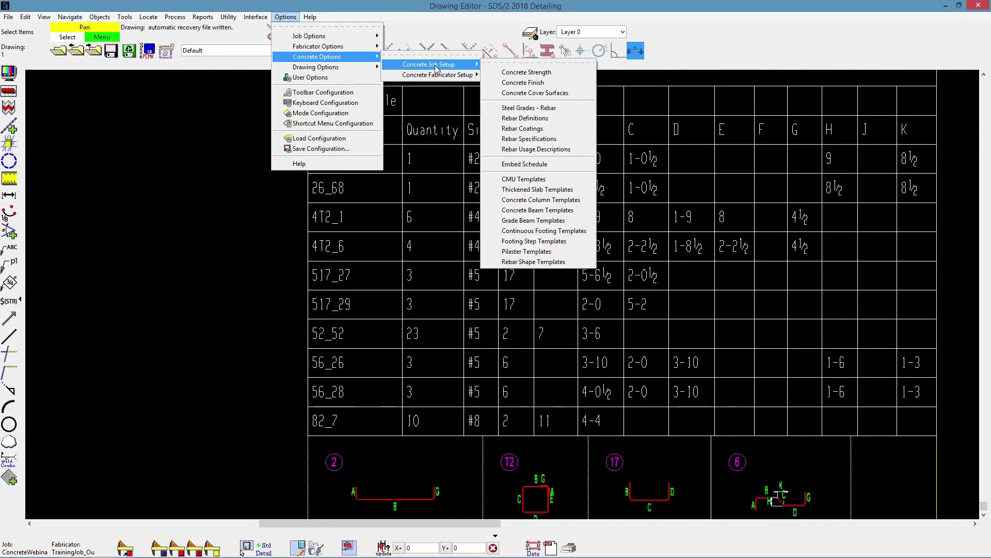
pyautogui.click(567, 120)
pyautogui.moveTo(254, 115); pyautogui.dragTo(210, 98)
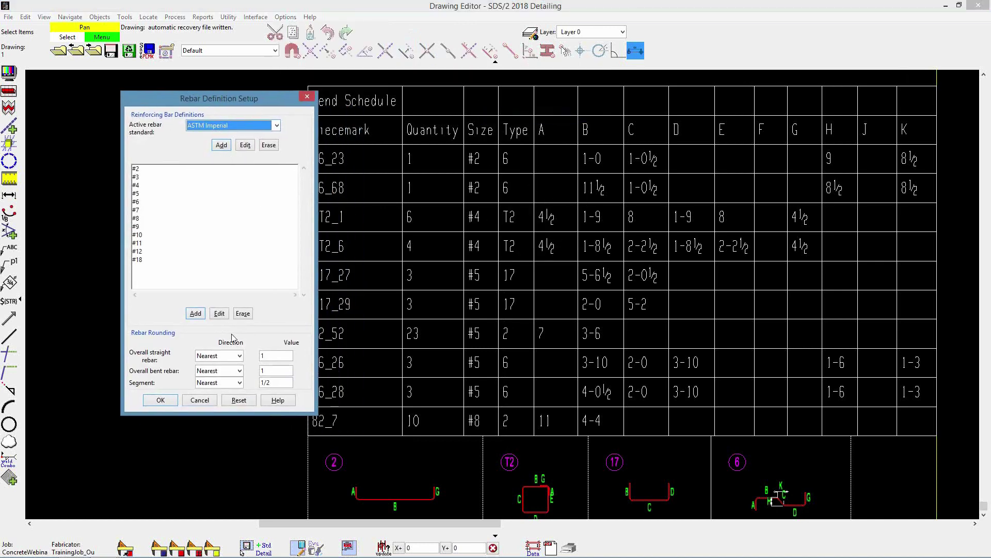
pyautogui.doubleClick(276, 383)
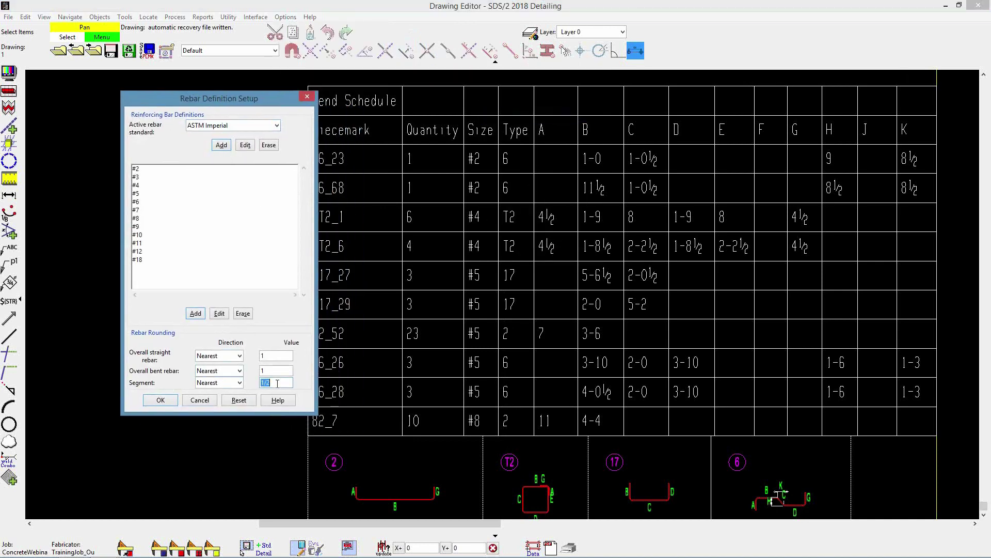
pyautogui.write('1')
pyautogui.click(161, 400)
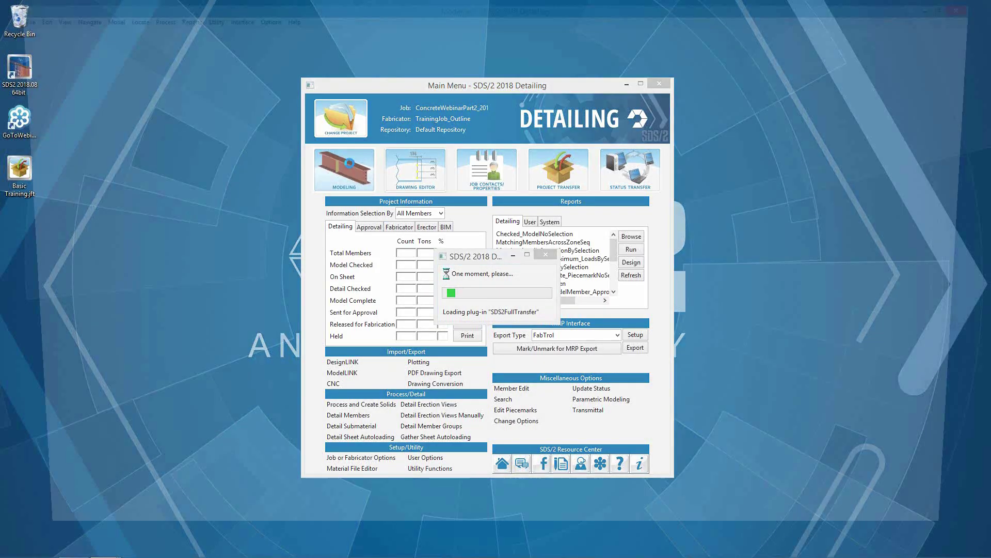
# Step: Open the **ISO erection view in Modeling and bring up the concrete job's rebar definitions
pyautogui.click(336, 148)
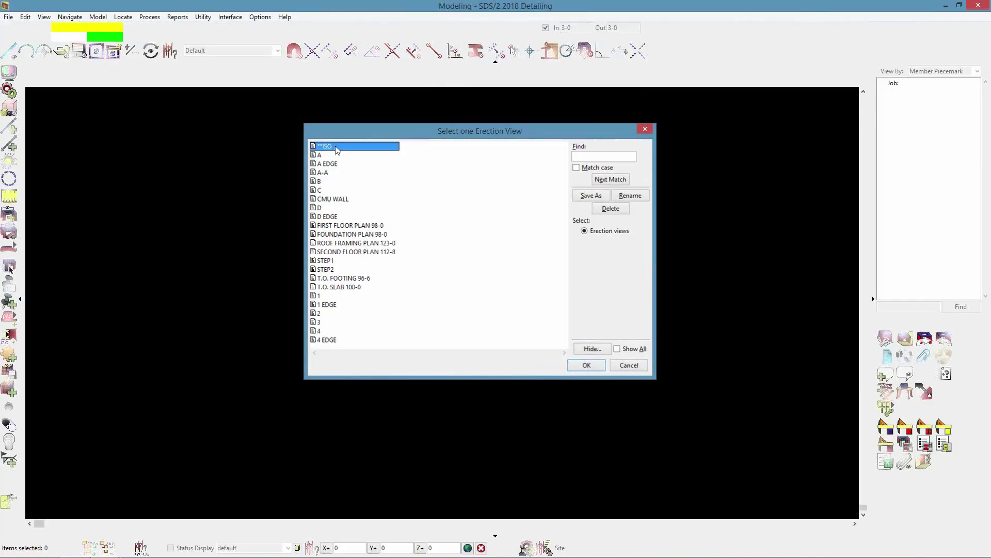
pyautogui.doubleClick(337, 148)
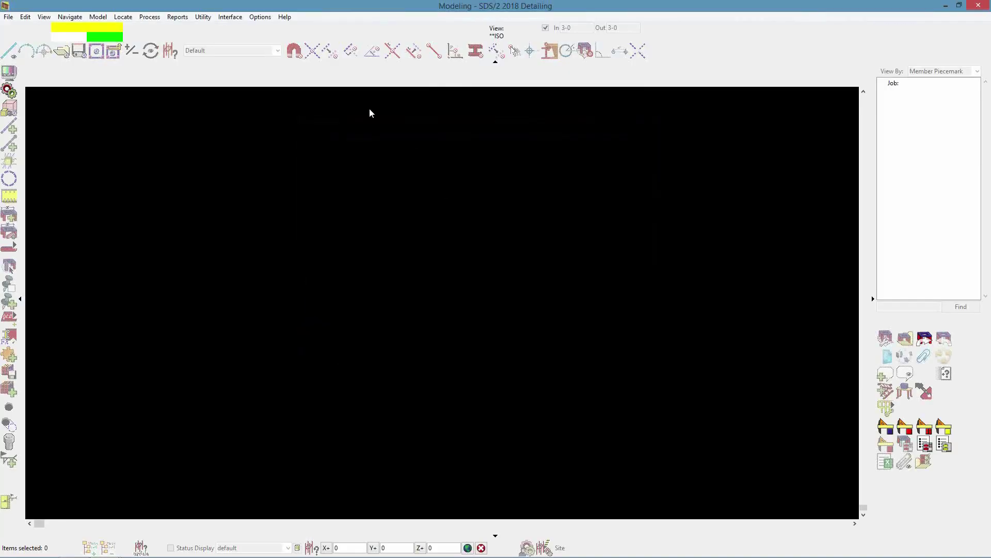
pyautogui.click(269, 19)
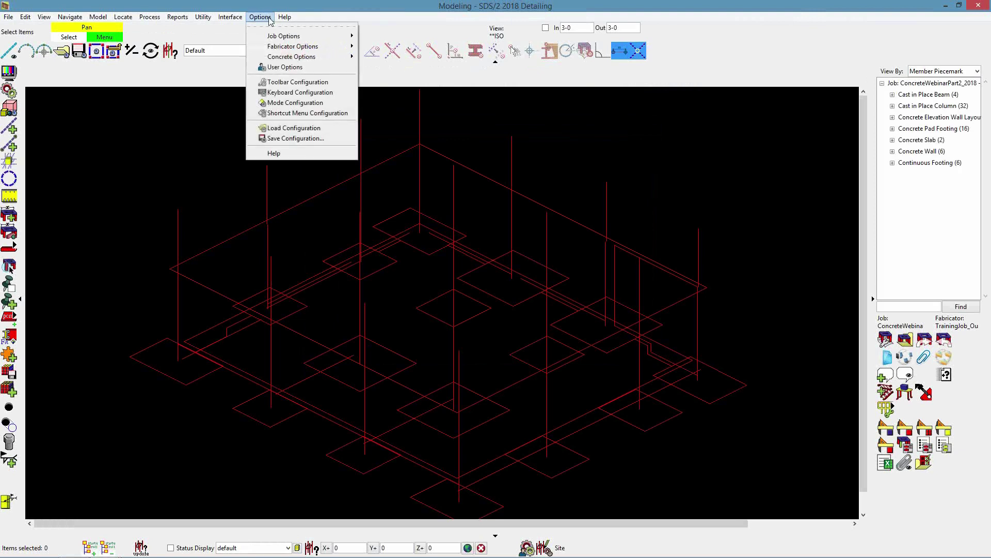
pyautogui.moveTo(340, 60)
pyautogui.moveTo(393, 67)
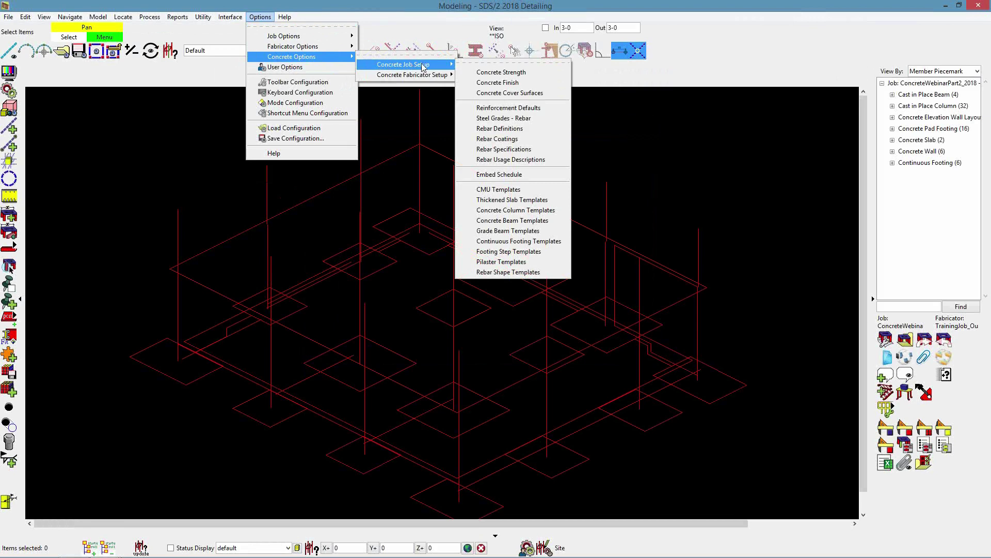
pyautogui.click(523, 133)
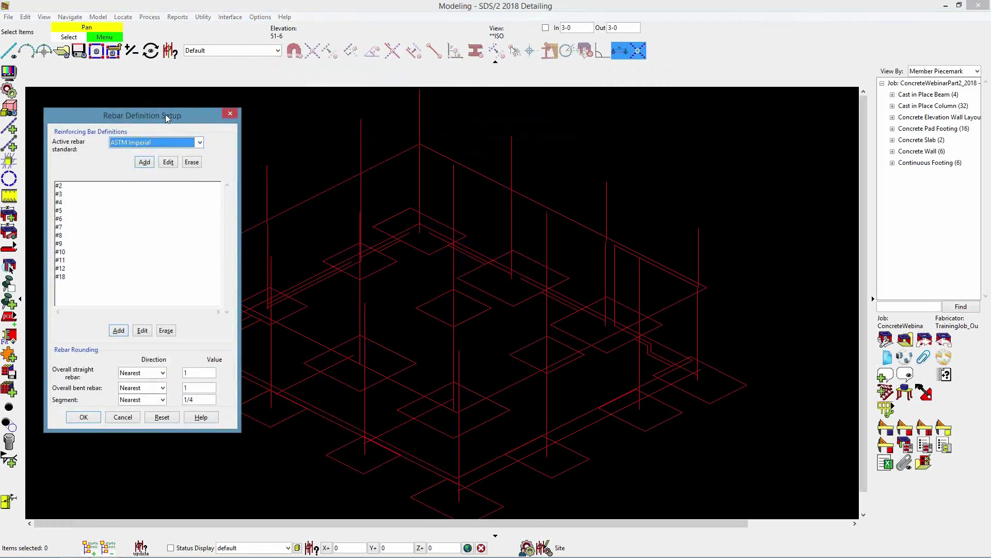
pyautogui.moveTo(169, 115); pyautogui.dragTo(398, 120)
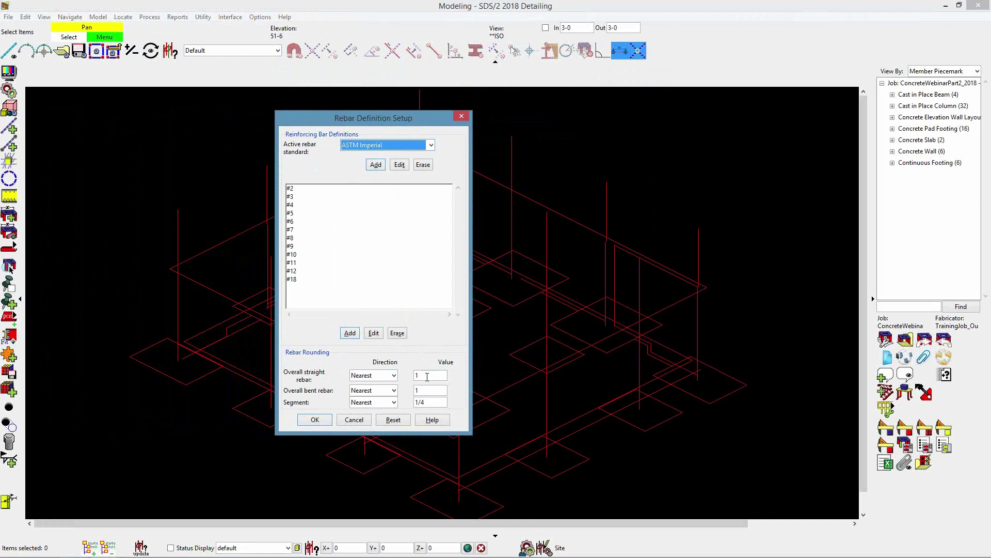
# Step: Review the rounding directions and values for overall straight rebar, overall bent rebar and segments, and accept the rebar definitions unedited
pyautogui.click(394, 377)
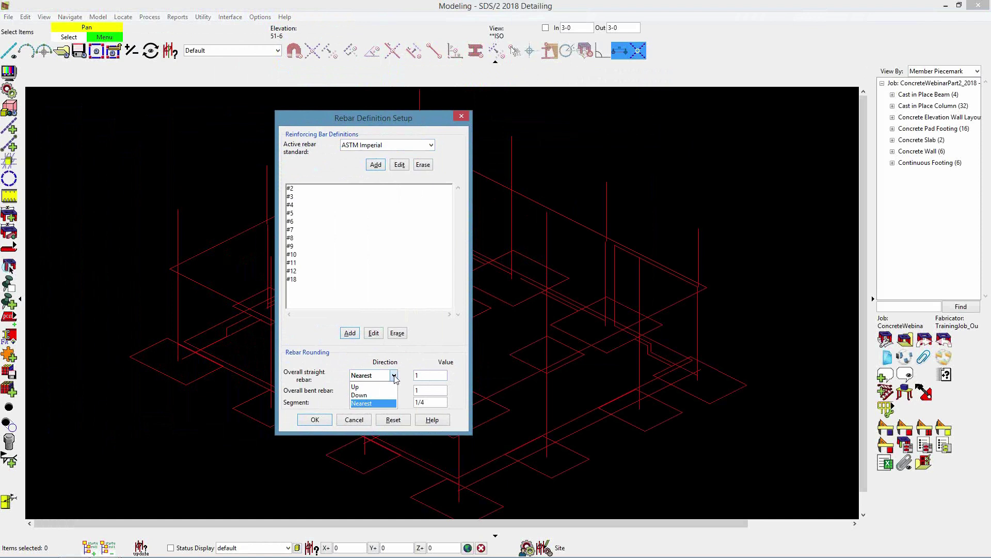
pyautogui.click(427, 375)
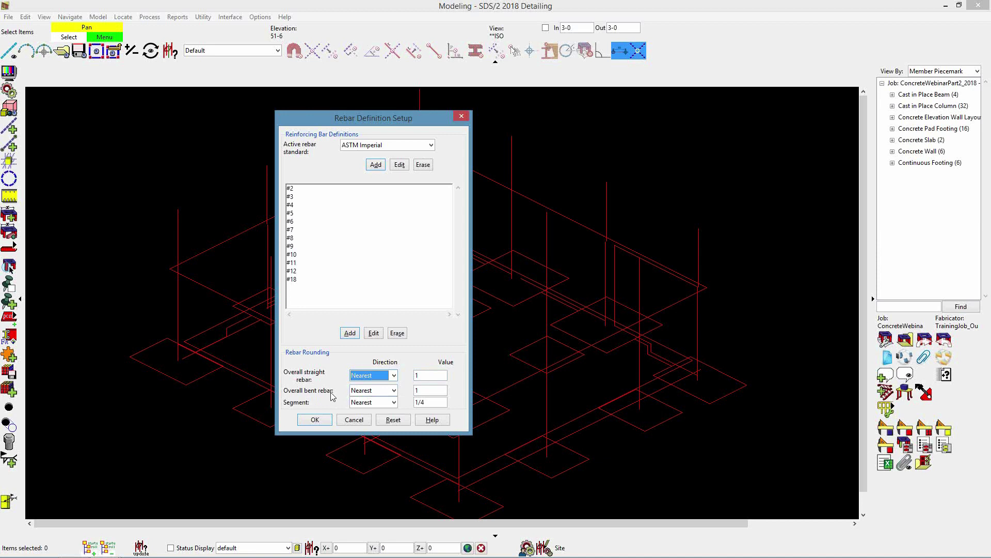
pyautogui.click(380, 392)
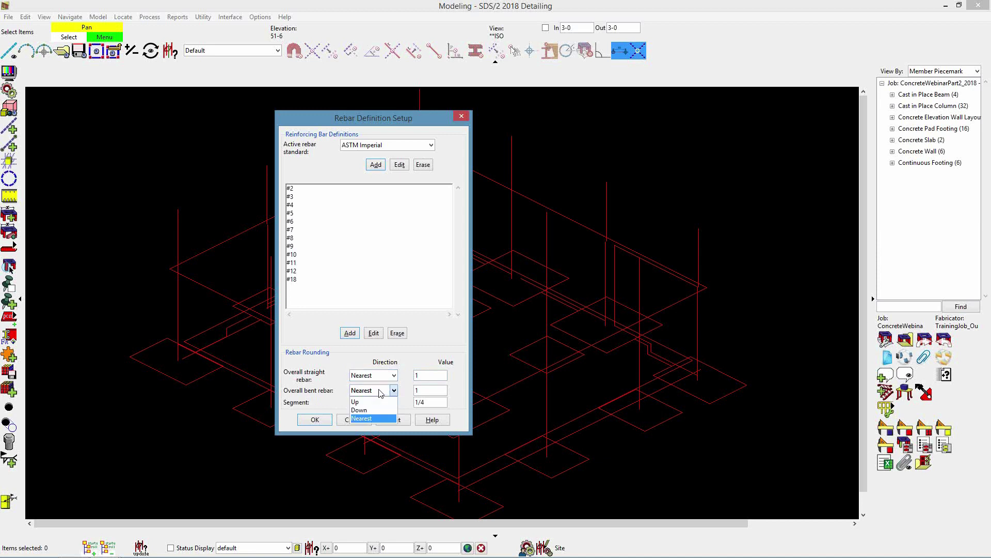
pyautogui.click(426, 389)
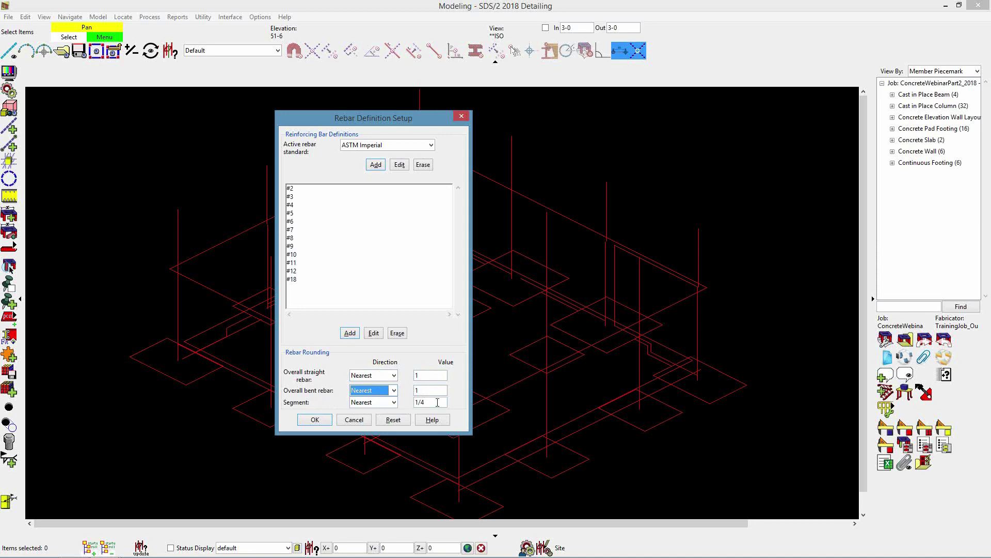
pyautogui.doubleClick(431, 403)
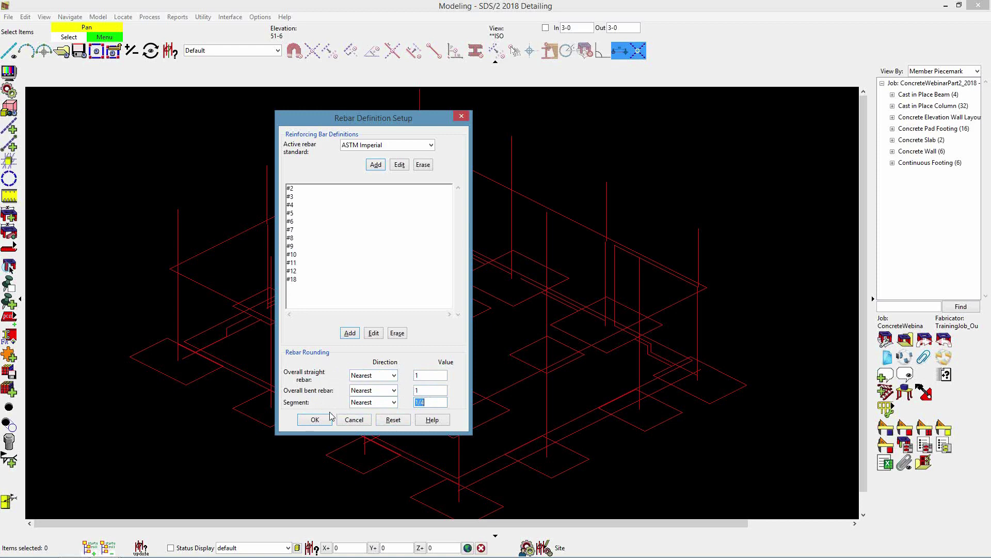
pyautogui.click(317, 420)
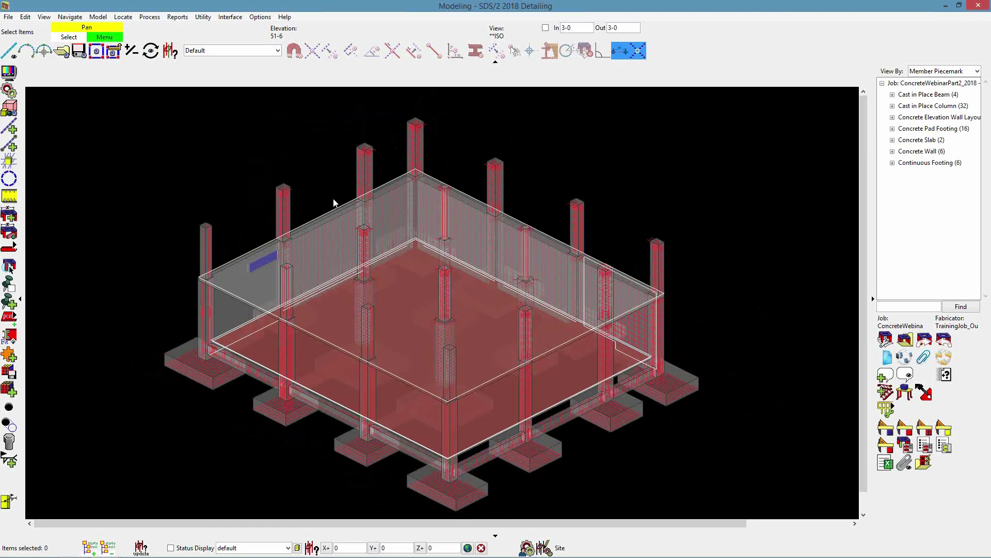
# Step: Open the concrete fabricator's member and material piecemarking options and examine the preferred rebar length designation choices
pyautogui.click(261, 17)
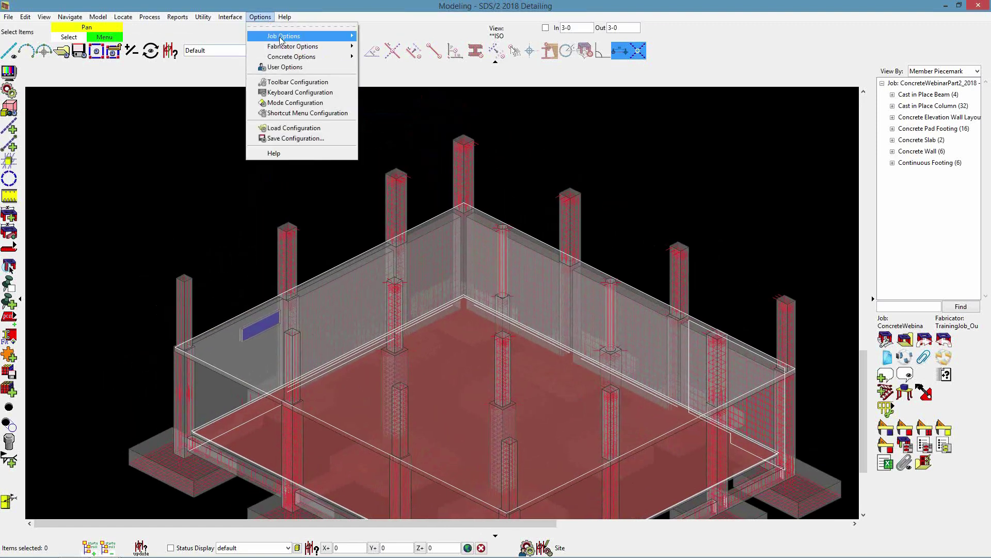
pyautogui.moveTo(305, 47)
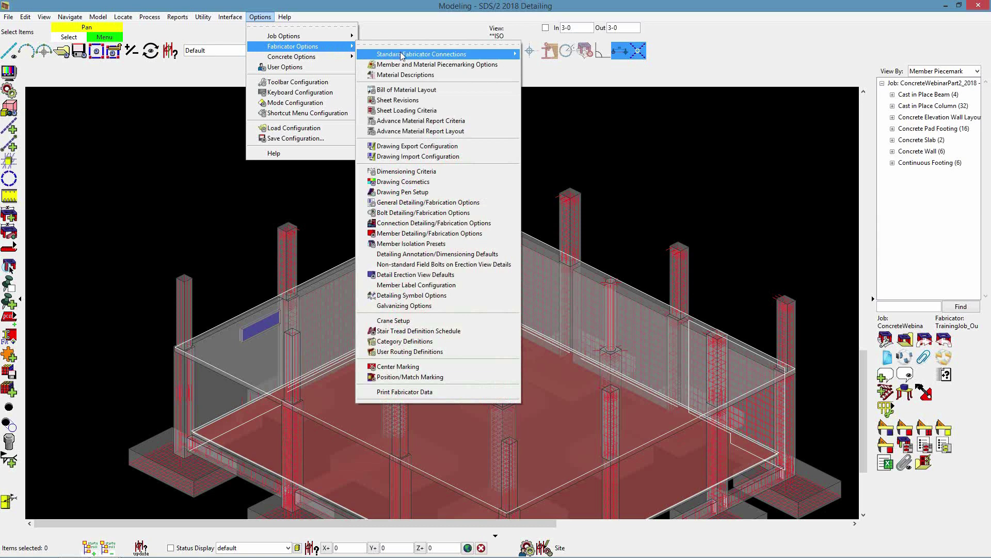
pyautogui.moveTo(343, 60)
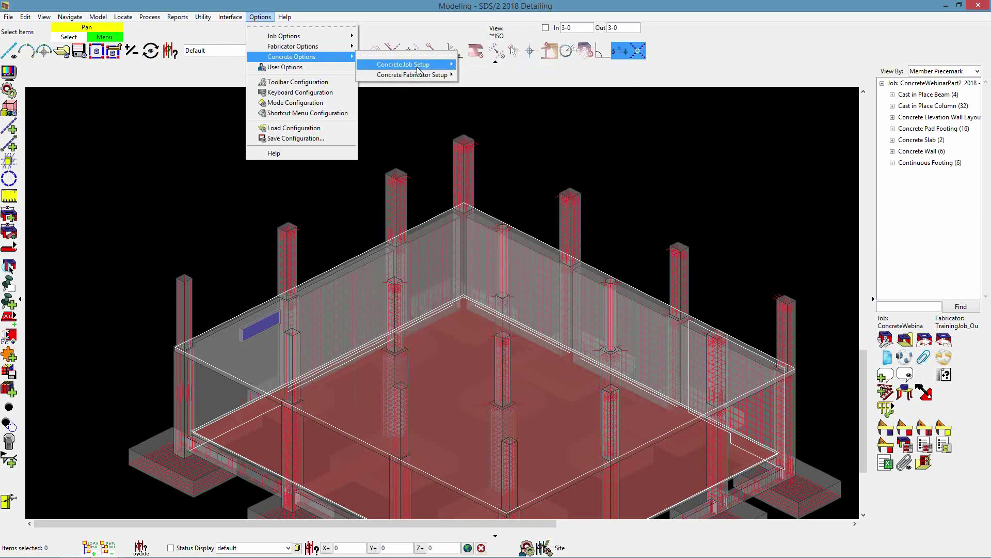
pyautogui.moveTo(436, 76)
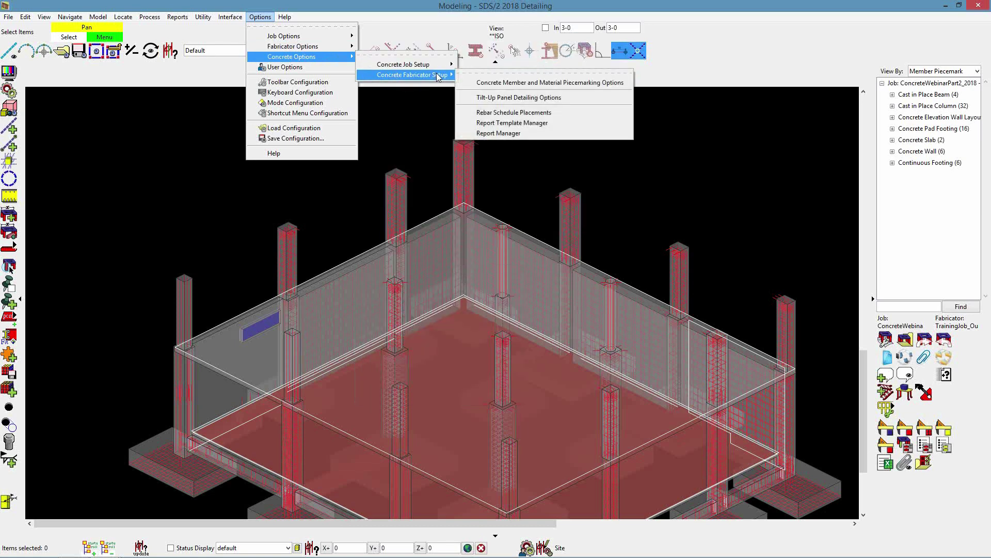
pyautogui.click(498, 82)
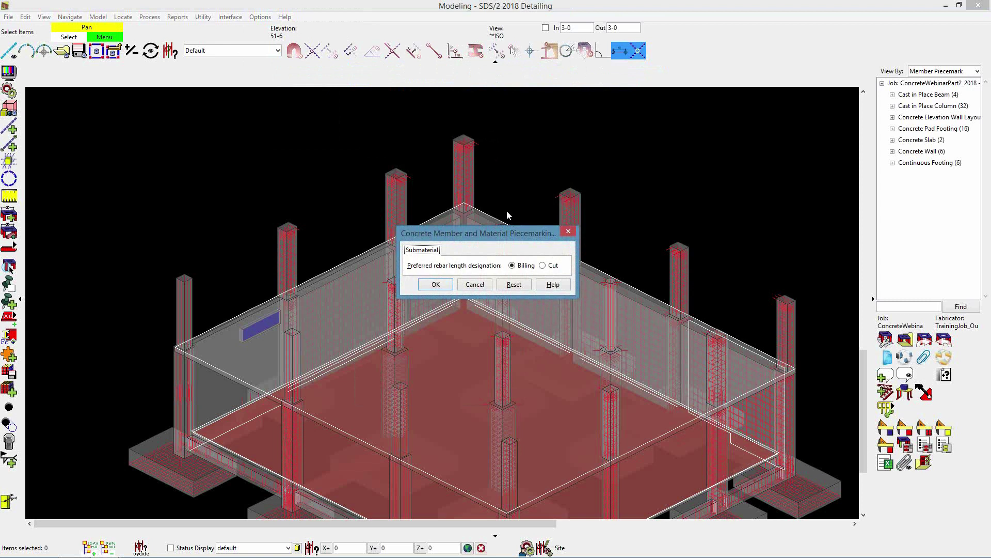
pyautogui.moveTo(490, 238); pyautogui.dragTo(478, 216)
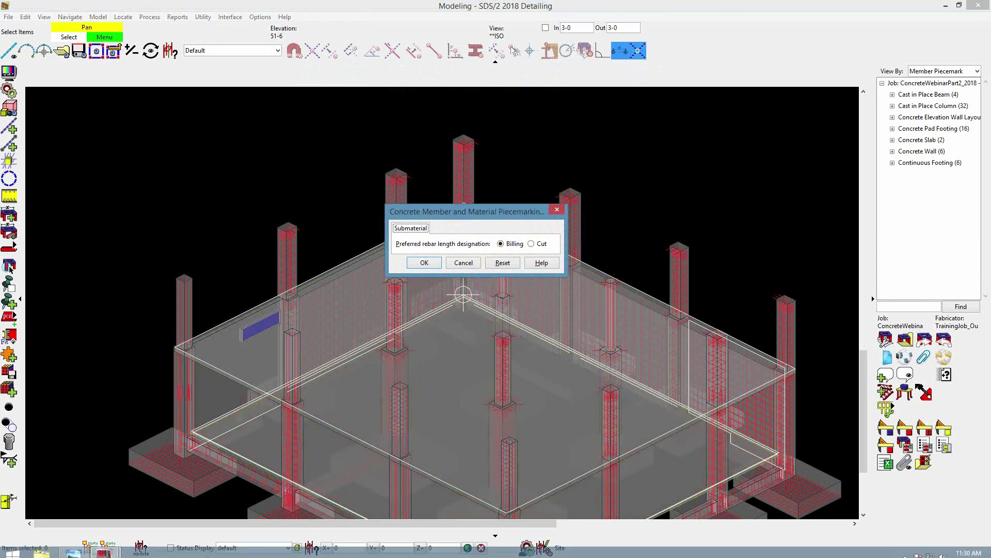
# Step: Examine the bar length diagram BillLengthImage.png in Windows Photo Viewer, and dismiss the piecemarking options in SDS/2 without changes
pyautogui.moveTo(76, 552)
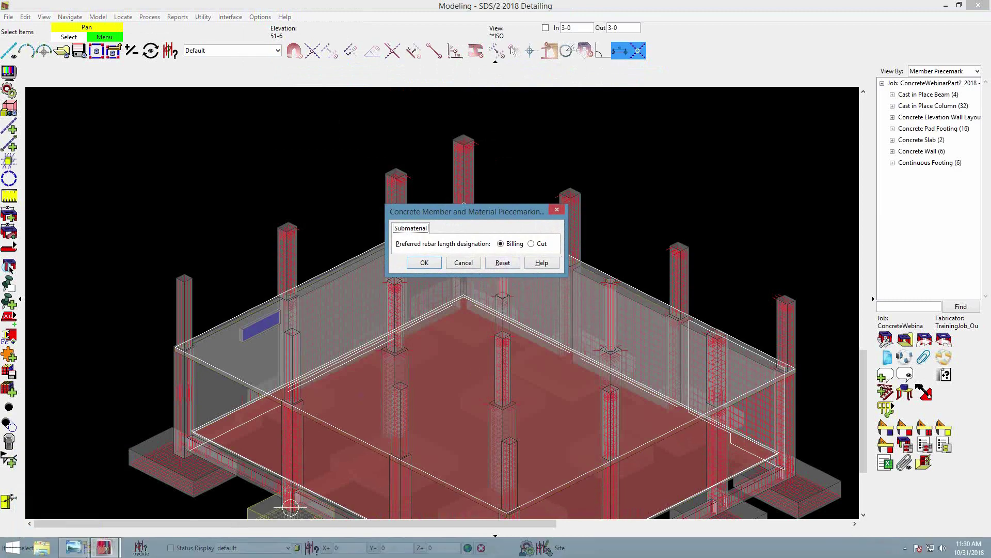
pyautogui.click(276, 478)
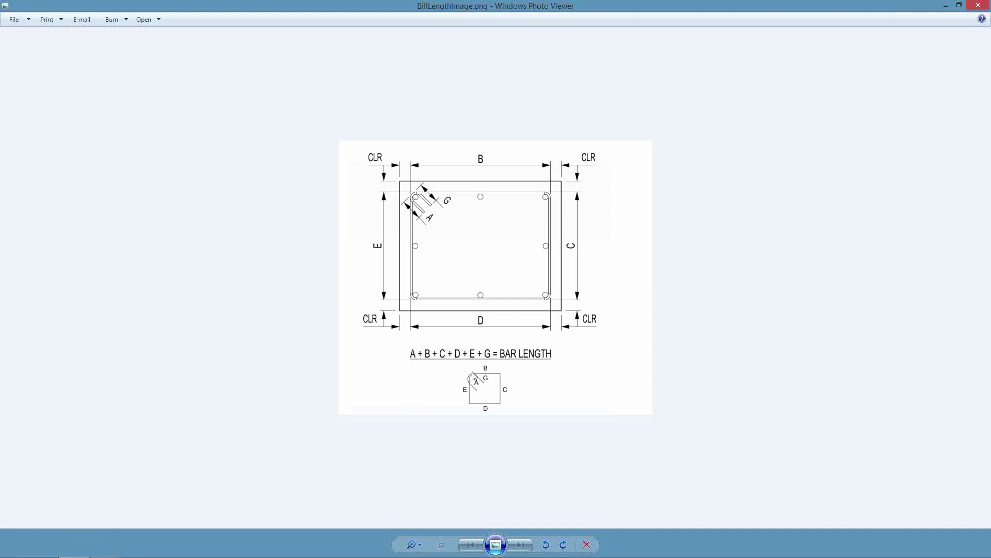
pyautogui.click(947, 8)
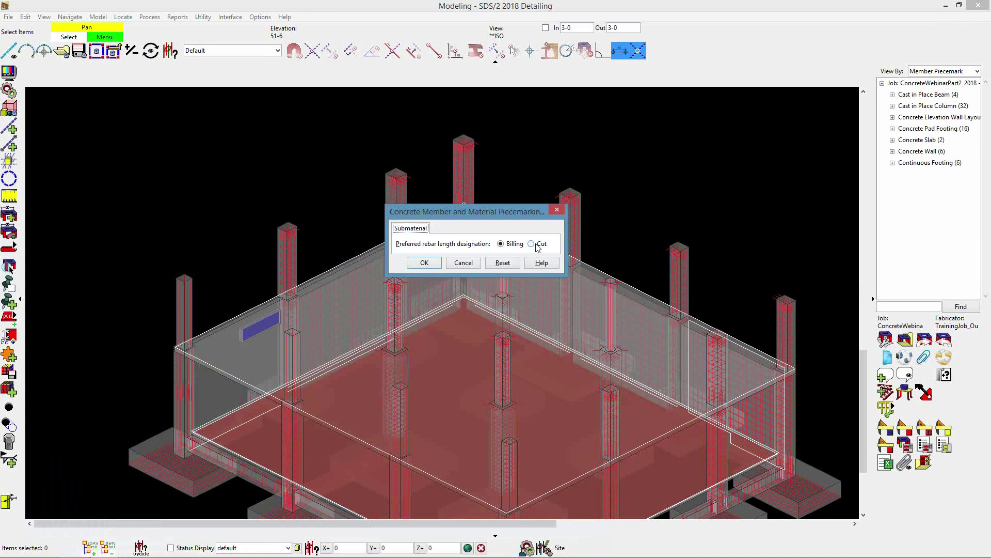
pyautogui.click(467, 264)
pyautogui.scroll(-3, 624, 92)
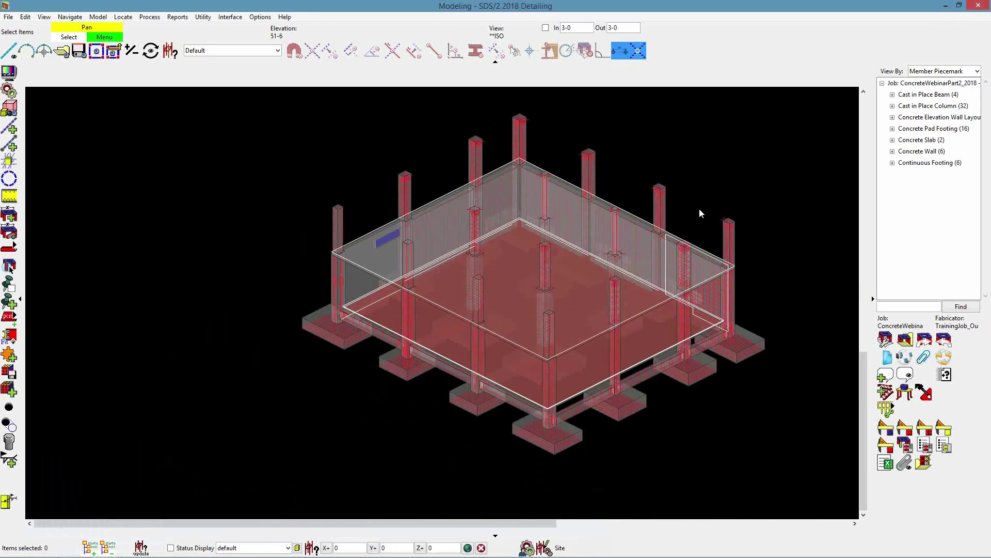
pyautogui.scroll(1, 664, 357)
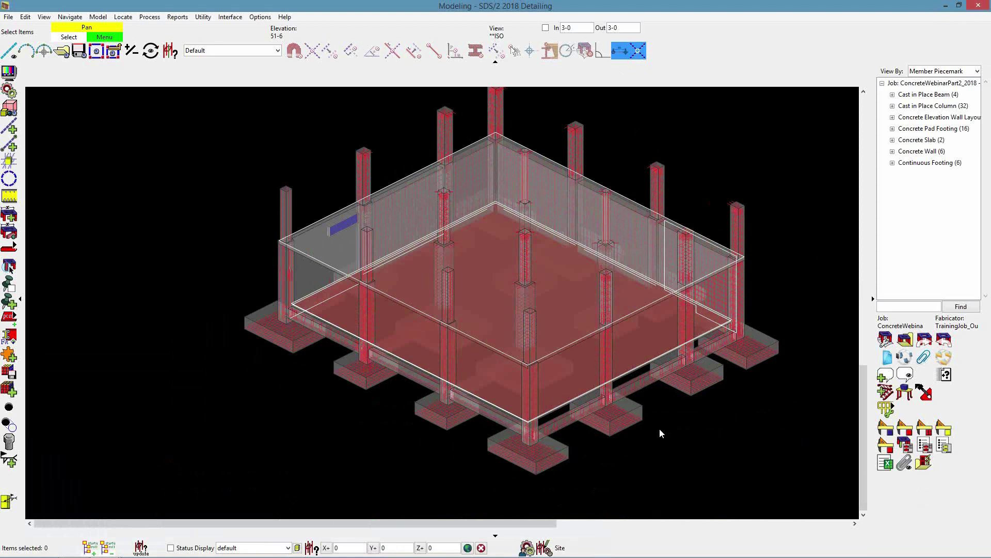
pyautogui.moveTo(738, 555)
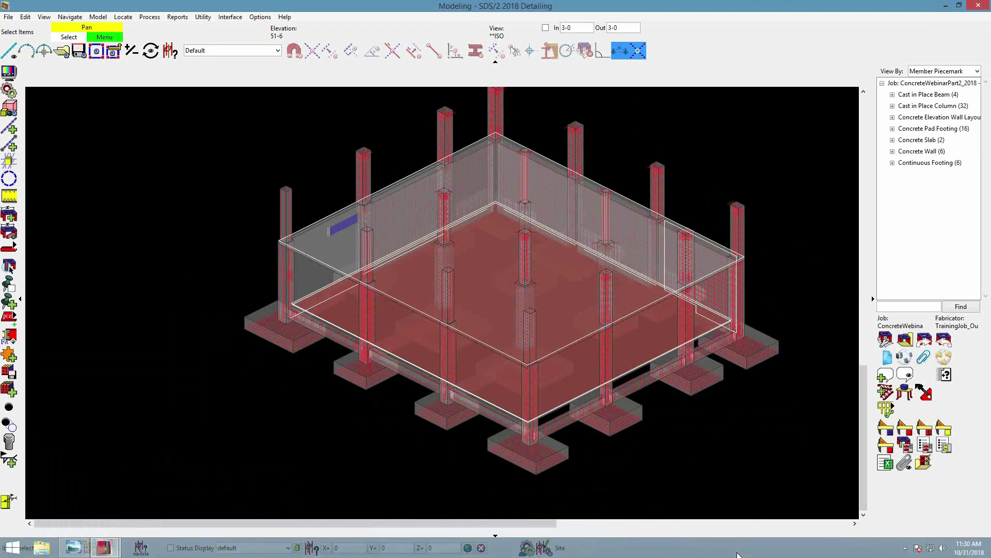